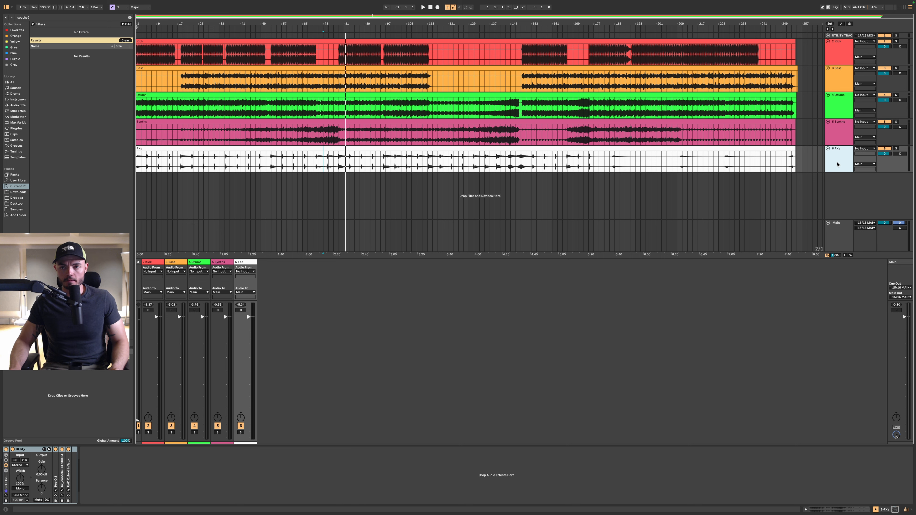
# Select the second drop across the Kick, Bass, Drums, Synths and FXs tracks, about 96 bars, and start playback
pyautogui.click(843, 44)
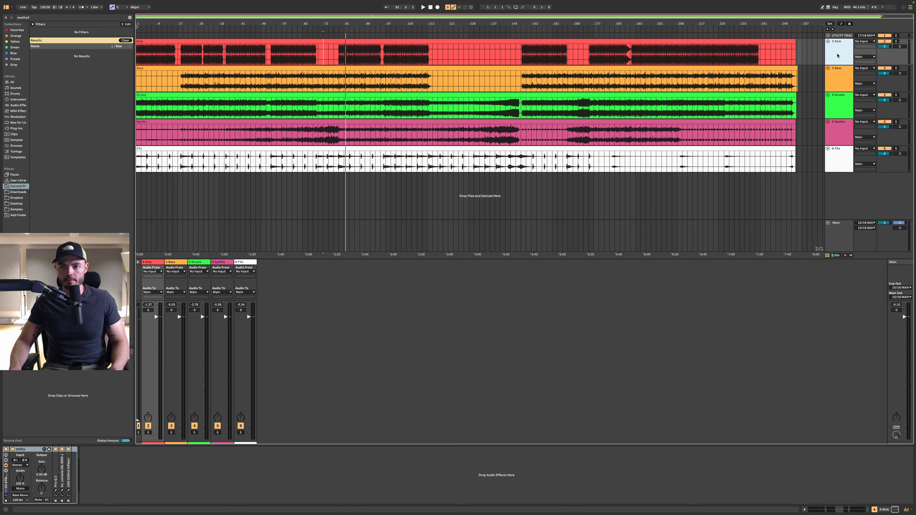
pyautogui.click(835, 80)
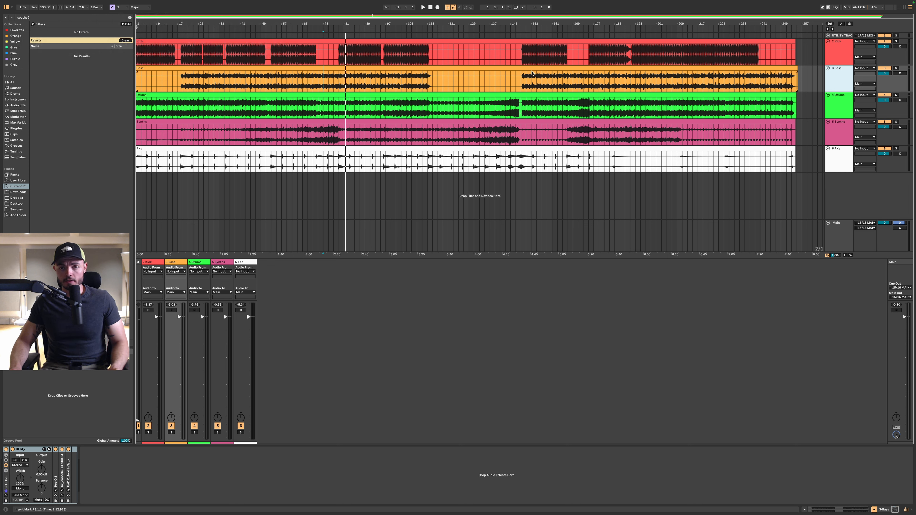
pyautogui.moveTo(522, 56); pyautogui.dragTo(775, 162)
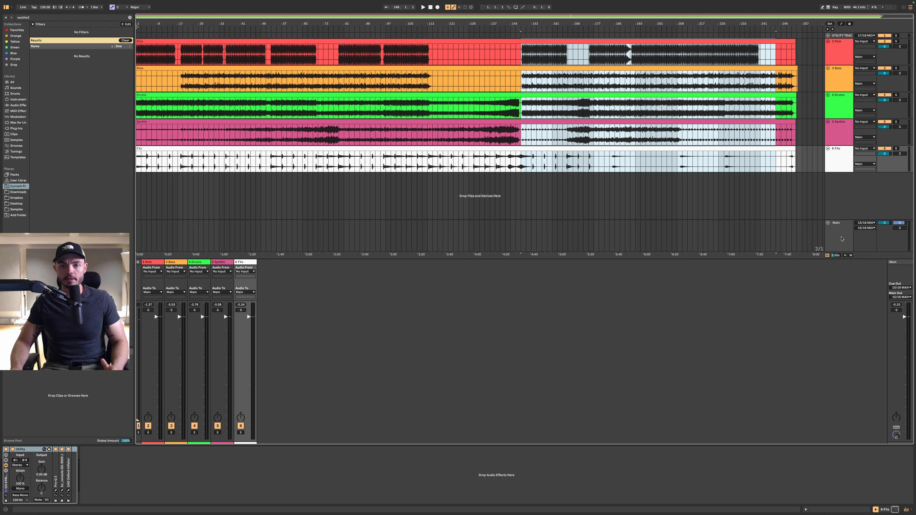
pyautogui.press('space')
pyautogui.scroll(10, 498, 154)
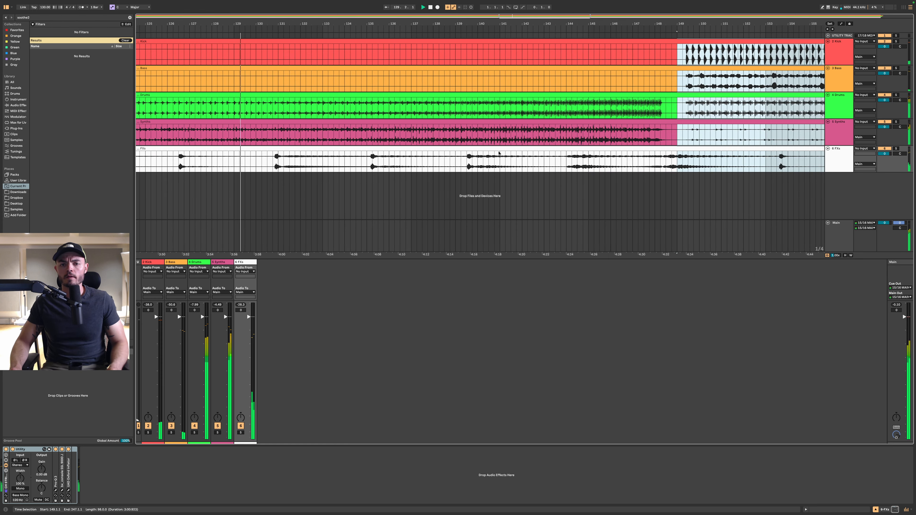
pyautogui.scroll(-10, 499, 154)
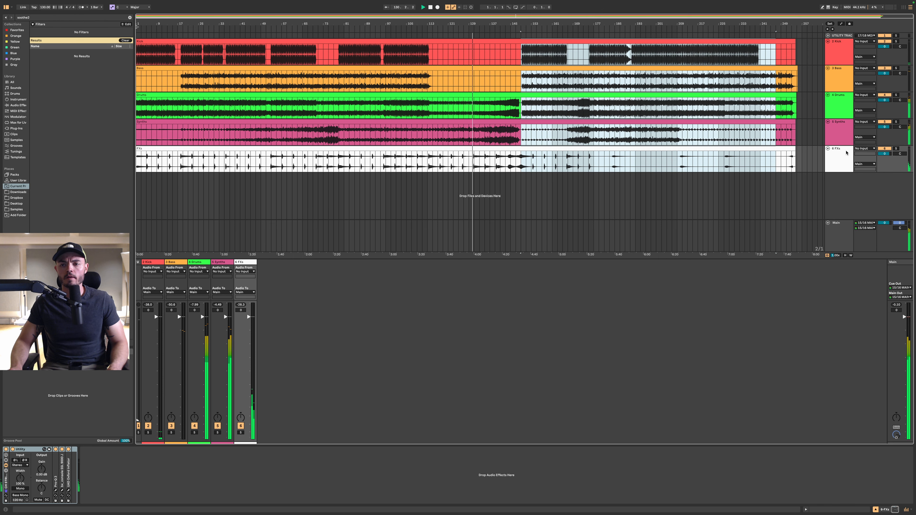
# Group the Kick, Bass, Drums, Synths and FXs tracks into one group track
pyautogui.click(846, 134)
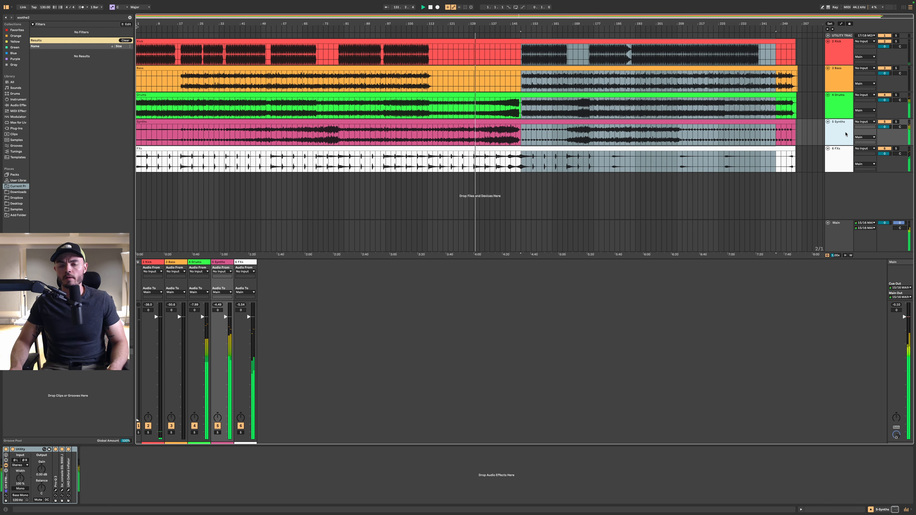
pyautogui.click(839, 51)
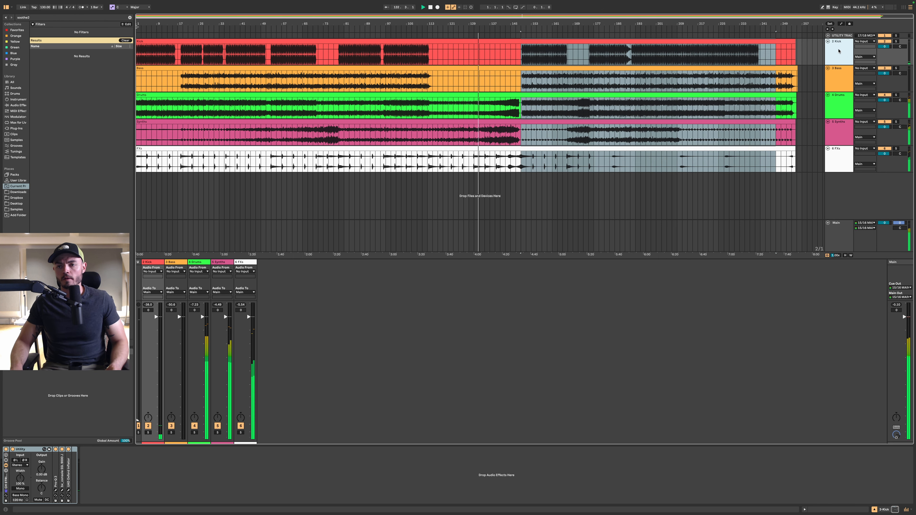
pyautogui.keyDown('shift'); pyautogui.click(840, 168); pyautogui.keyUp('shift')
pyautogui.hotkey('ctrl', 'g')
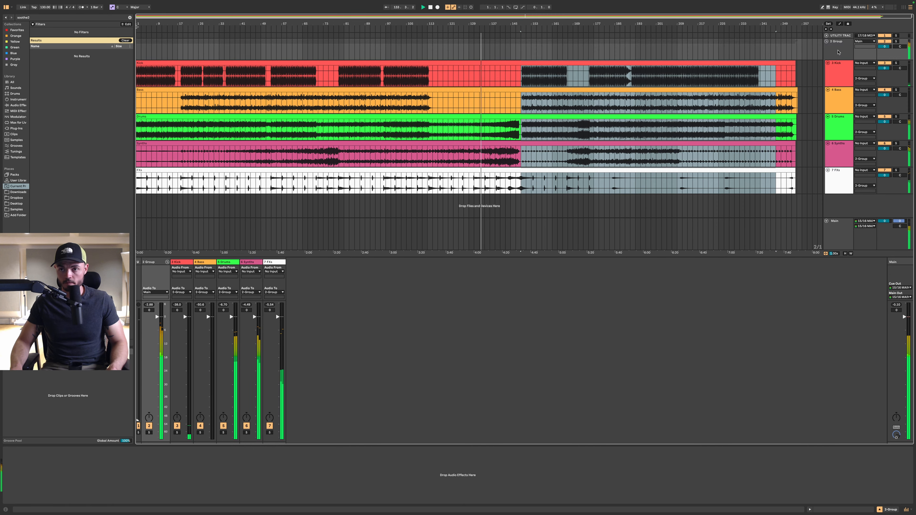
# Rename the new group track PREMASTER and give it a light grey color
pyautogui.click(838, 49)
pyautogui.hotkey('ctrl', 'r')
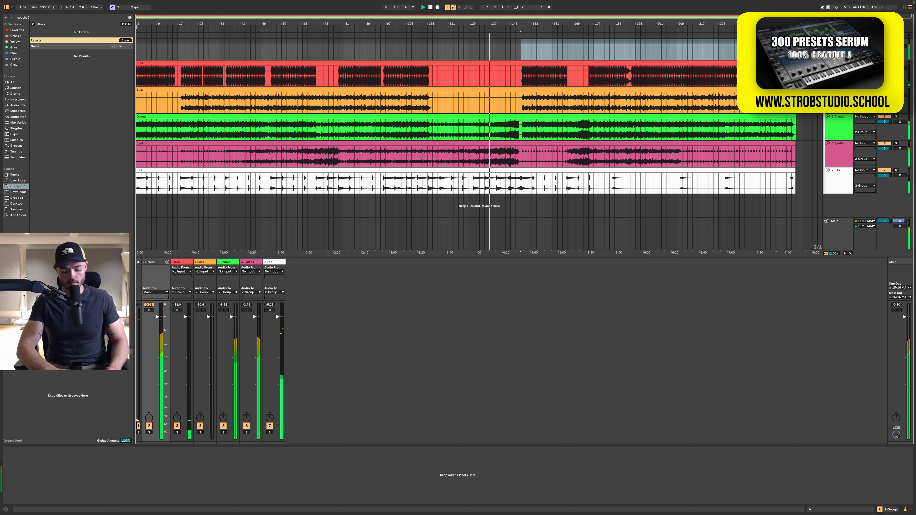
pyautogui.press('Return')
pyautogui.rightClick(839, 48)
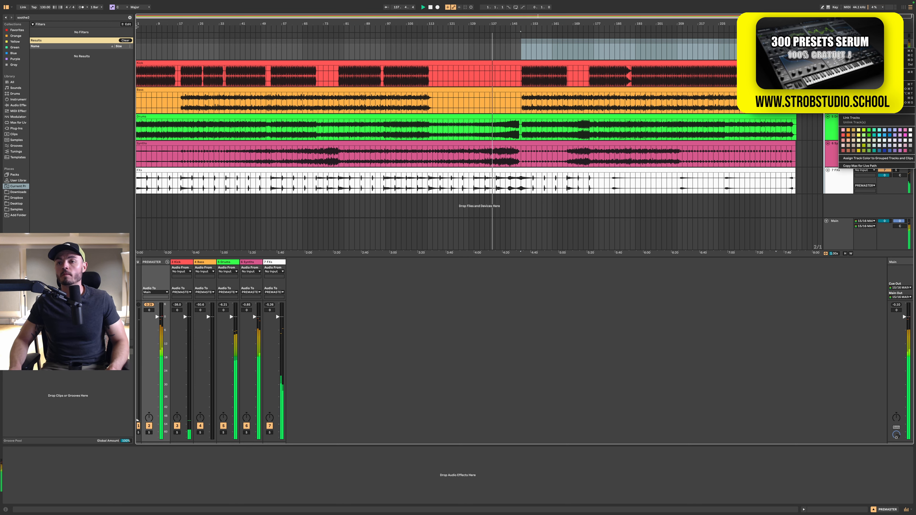
pyautogui.click(910, 146)
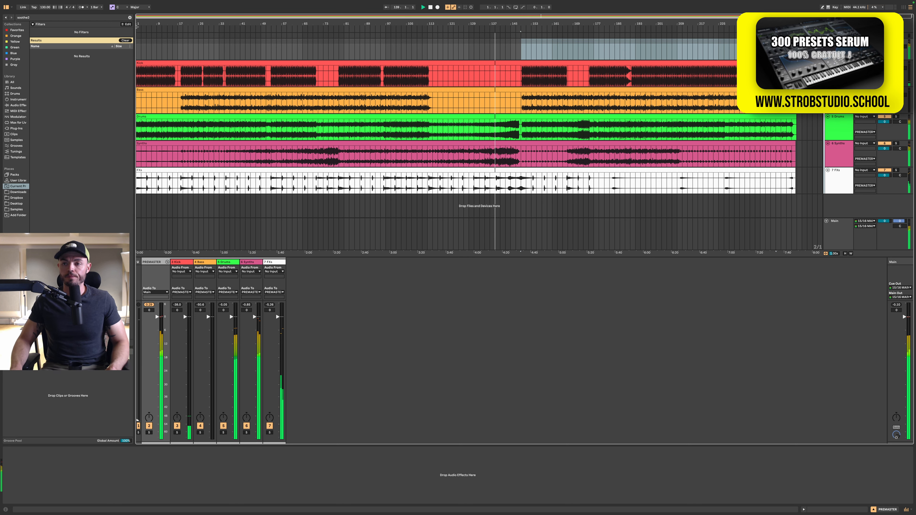
# Fold and unfold the PREMASTER group, and fit all track lanes to the height of the arrangement
pyautogui.moveTo(839, 60)
pyautogui.mouseDown()
pyautogui.moveTo(838, 108)
pyautogui.moveTo(839, 60)
pyautogui.mouseUp()
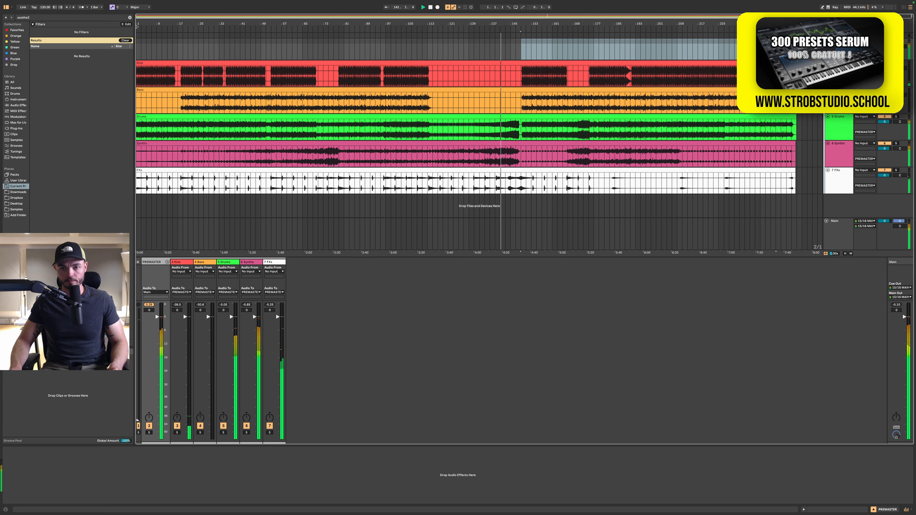
pyautogui.click(826, 41)
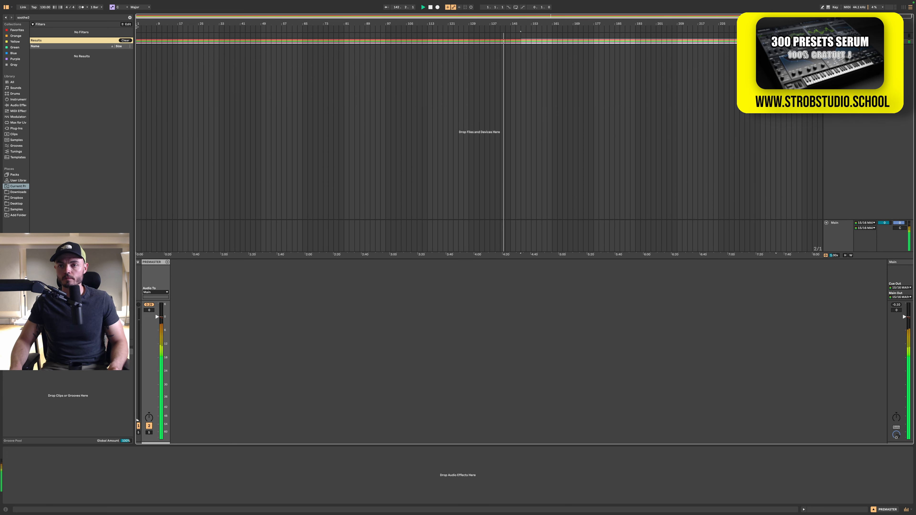
pyautogui.click(826, 41)
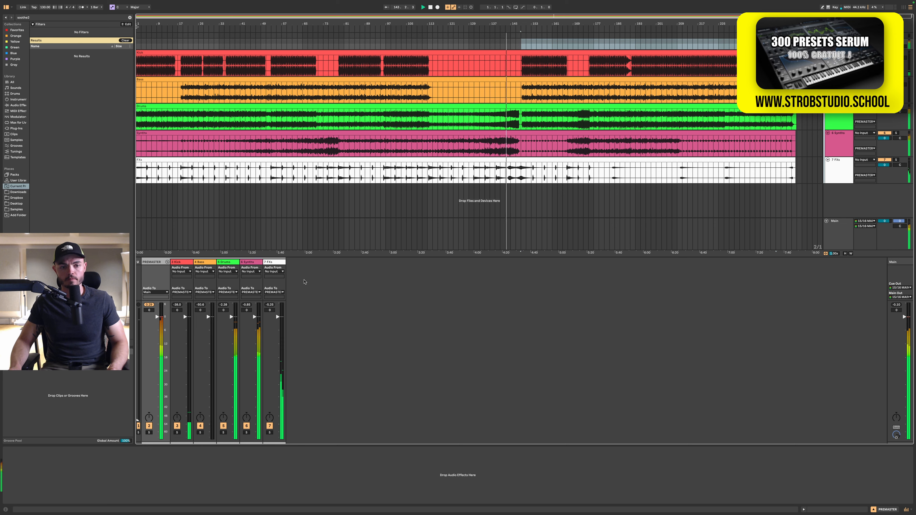
pyautogui.scroll(5, 500, 72)
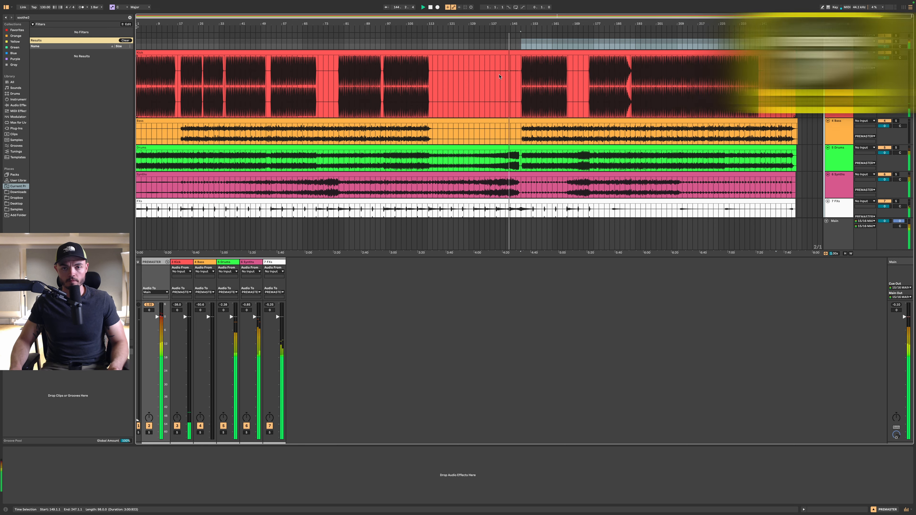
pyautogui.scroll(10, 504, 83)
pyautogui.scroll(-15, 501, 93)
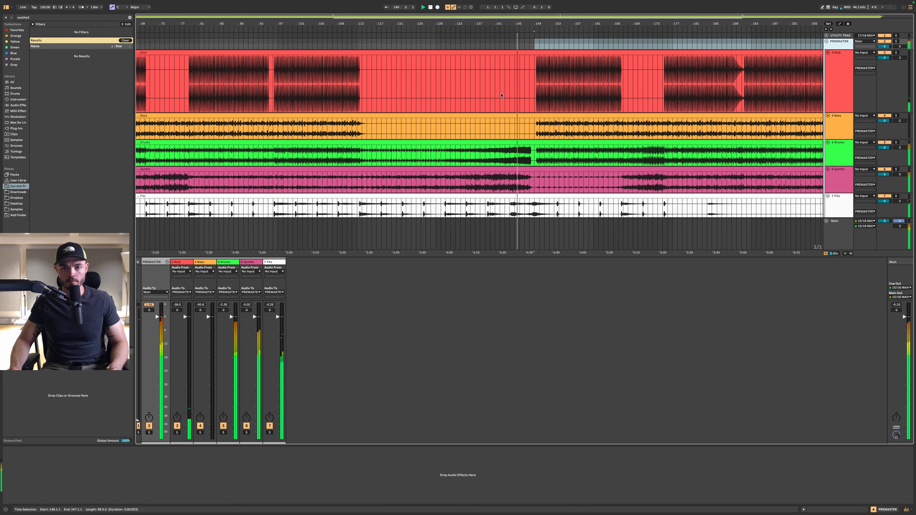
pyautogui.press('h')
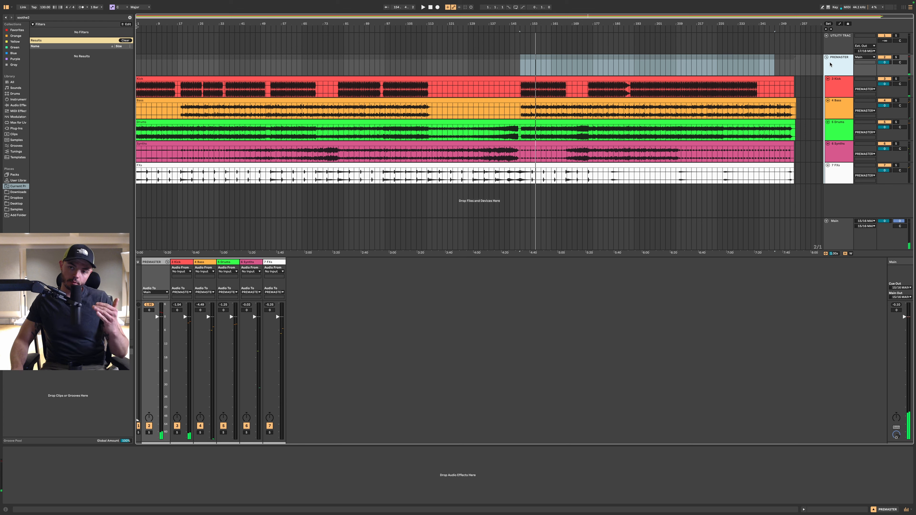
# Find the Newfangled Saturate AU plug-in and add it to the PREMASTER group
pyautogui.click(830, 86)
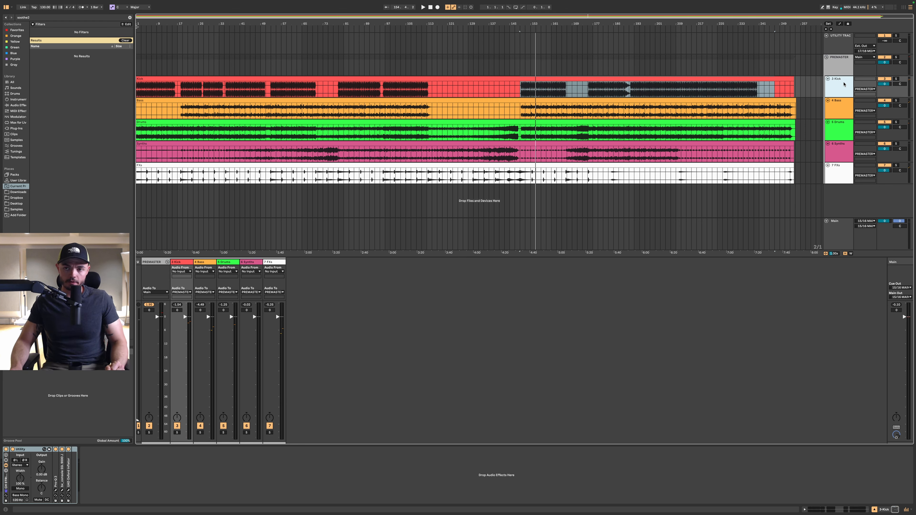
pyautogui.click(844, 69)
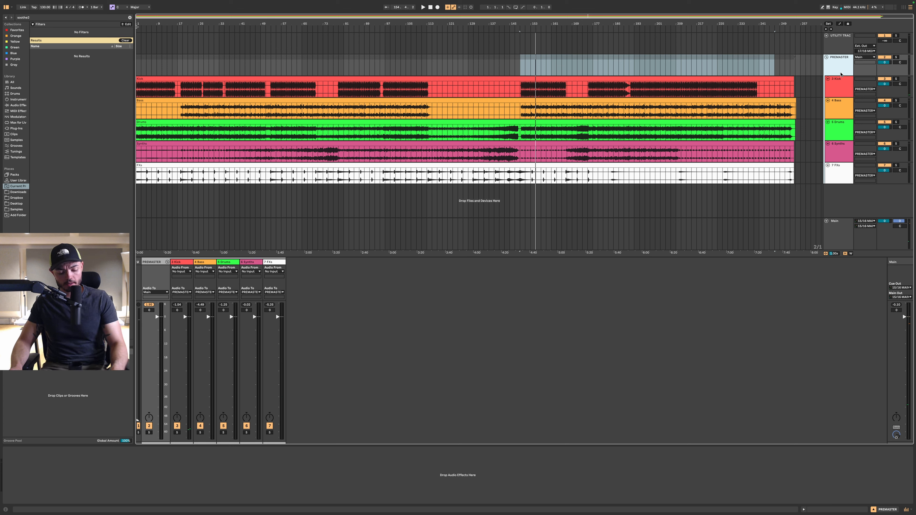
pyautogui.press('super+f')
pyautogui.write('Newfangled Saturate au')
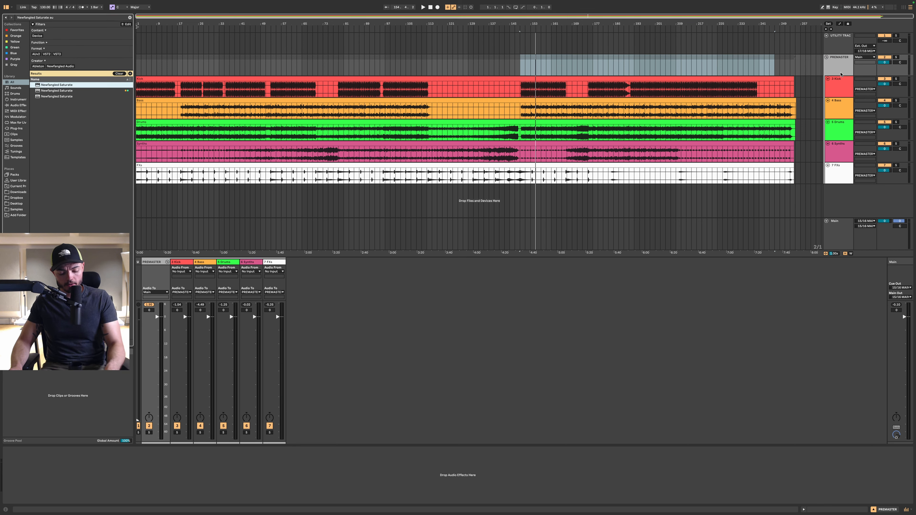
pyautogui.press('Return')
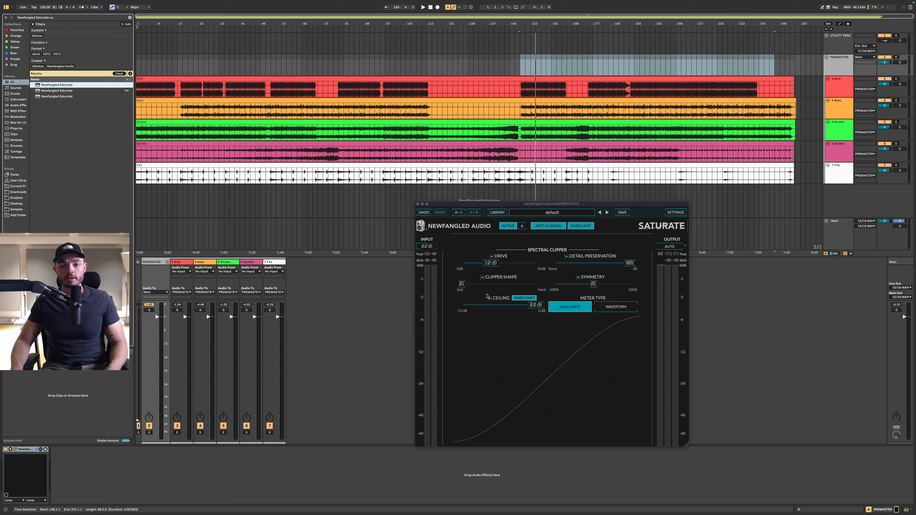
# Set Saturate's clipper shape to 100% hard and drive to 0.0 dB with automatic output gain on, and play the drop
pyautogui.moveTo(462, 284); pyautogui.dragTo(762, 311)
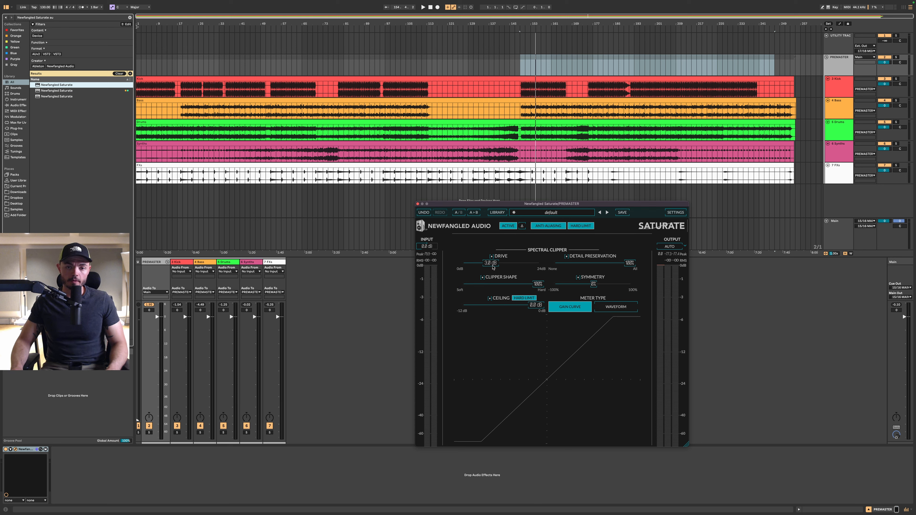
pyautogui.moveTo(492, 266); pyautogui.dragTo(462, 267)
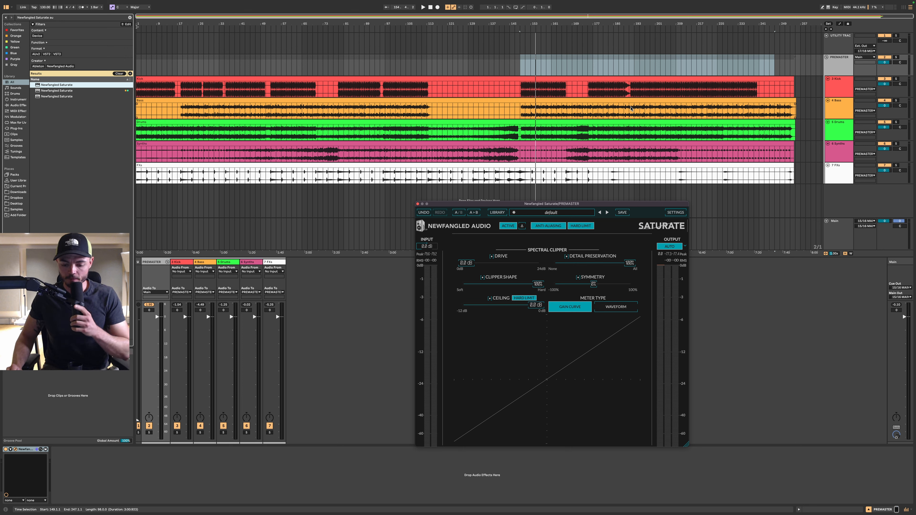
pyautogui.press('space')
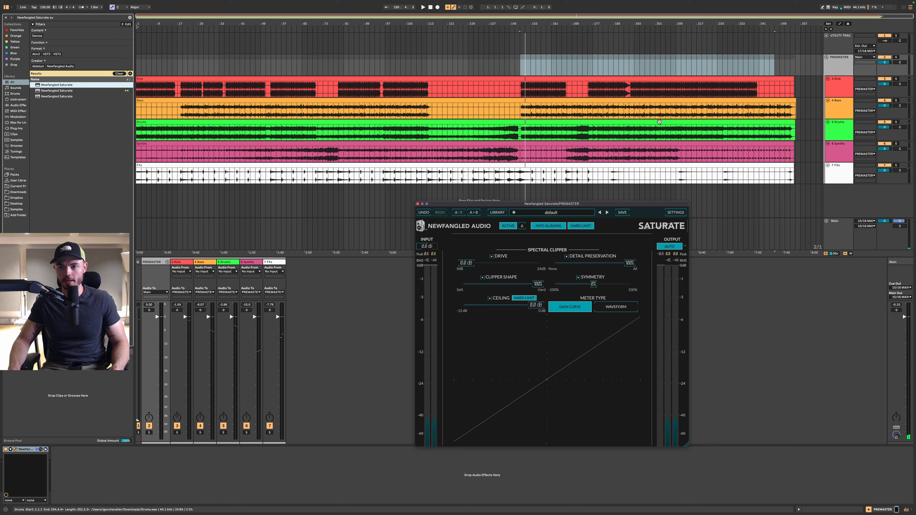
# Examine the Kick stem's waveform against the grid at the very beginning of the arrangement
pyautogui.click(835, 89)
pyautogui.scroll(-5, 834, 90)
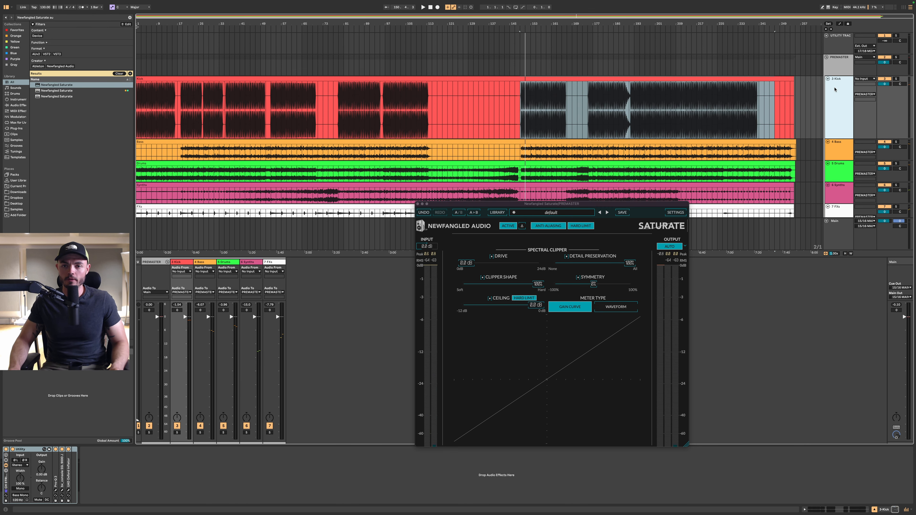
pyautogui.scroll(1, 834, 89)
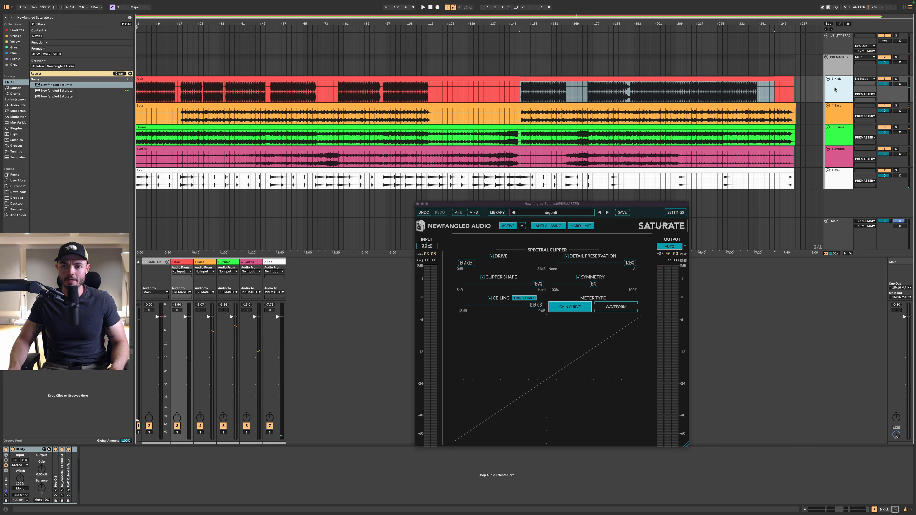
pyautogui.scroll(5, 351, 103)
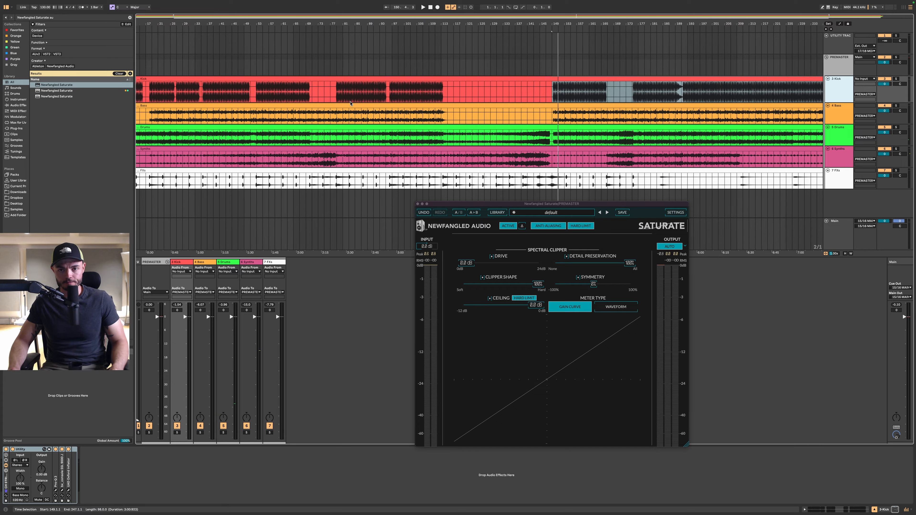
pyautogui.hscroll(10, 452, 96)
pyautogui.hscroll(-2, 452, 96)
pyautogui.hscroll(-10, 224, 75)
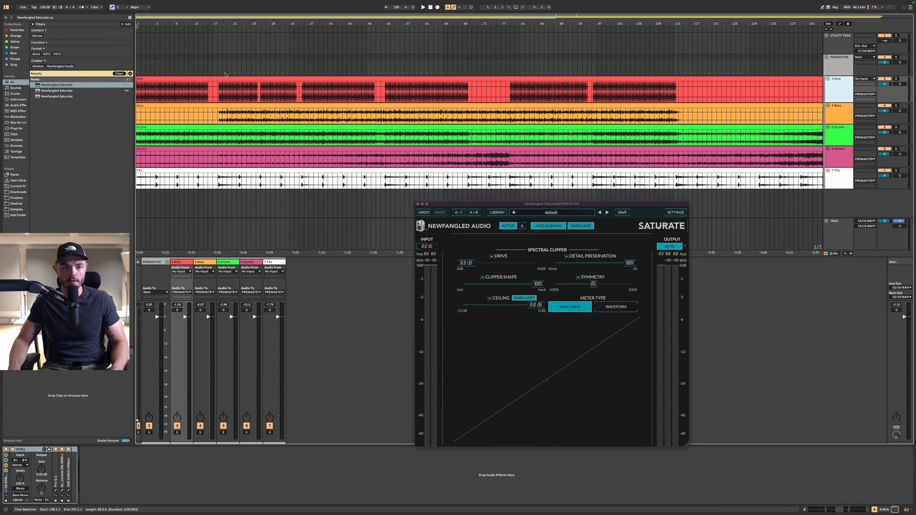
pyautogui.scroll(10, 140, 99)
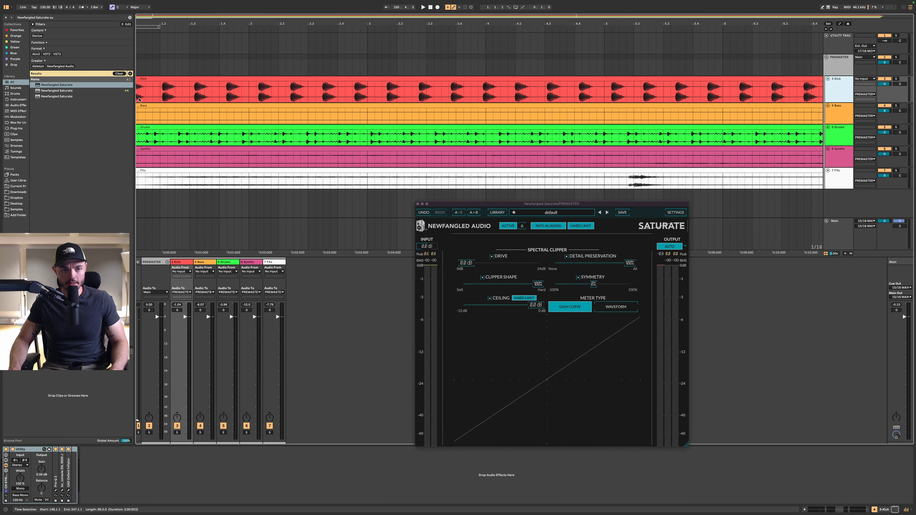
pyautogui.hscroll(-1, 139, 100)
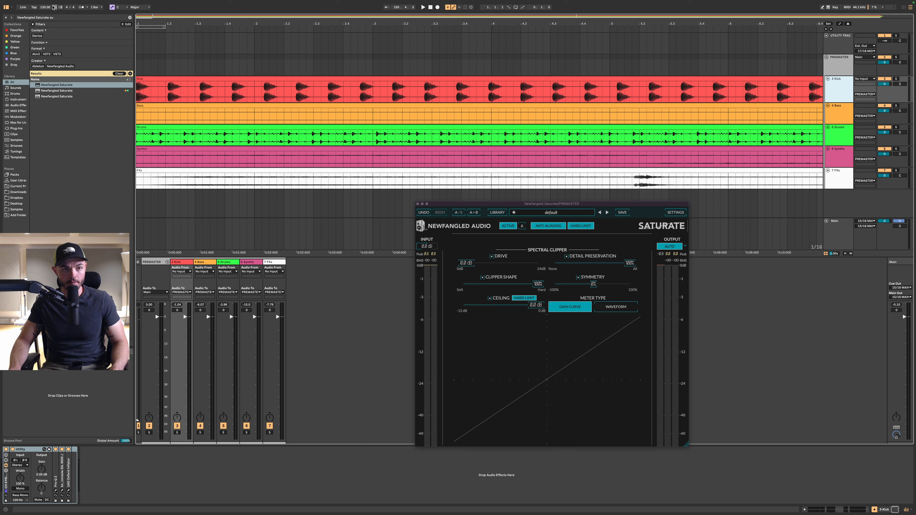
# Lower the project tempo to 120 BPM and place the insert marker at bar 141 on the PREMASTER track
pyautogui.moveTo(47, 7); pyautogui.dragTo(47, 20)
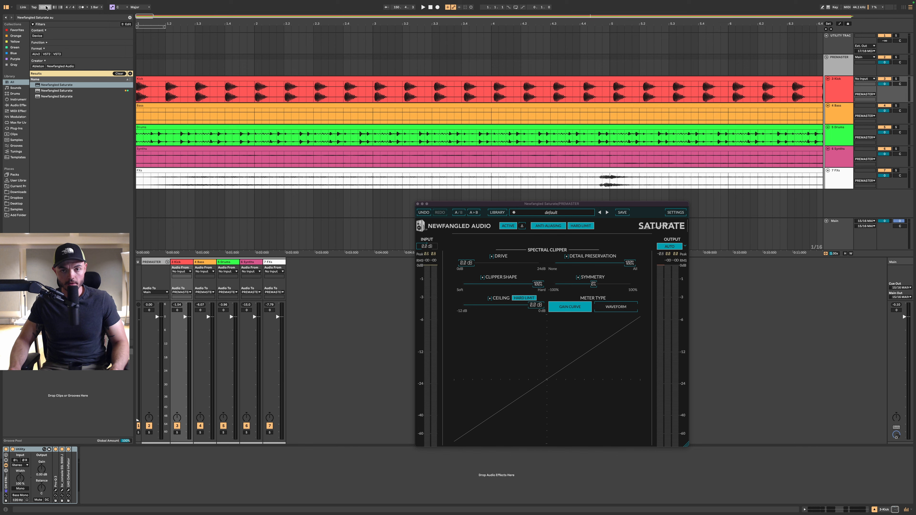
pyautogui.moveTo(47, 20); pyautogui.dragTo(47, 22)
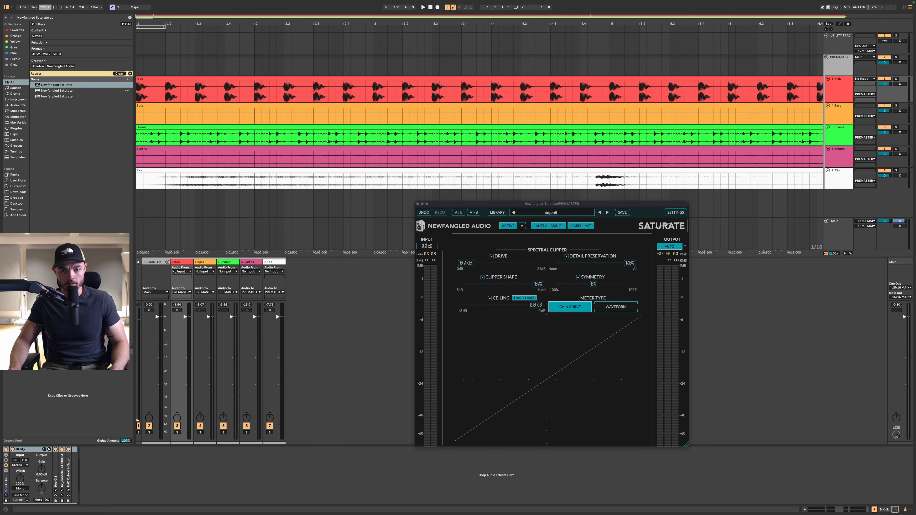
pyautogui.scroll(-10, 520, 133)
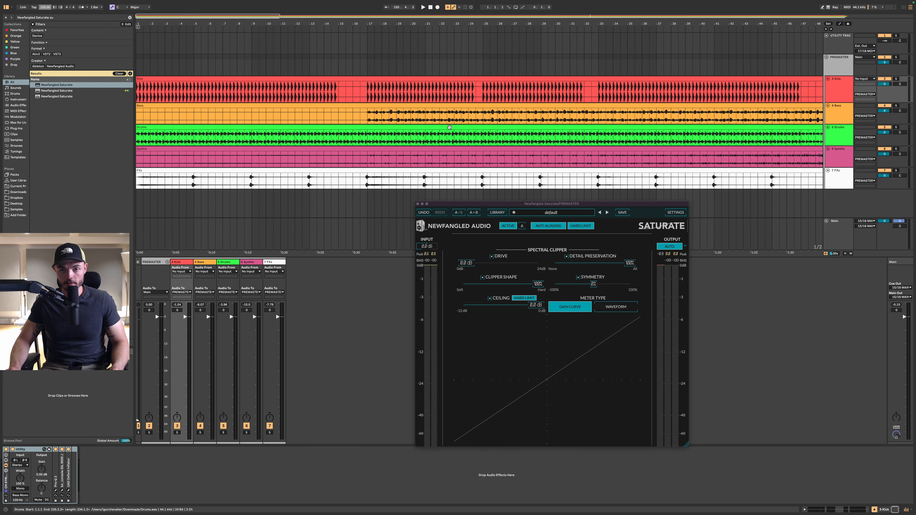
pyautogui.hscroll(12, 520, 133)
pyautogui.scroll(-10, 762, 96)
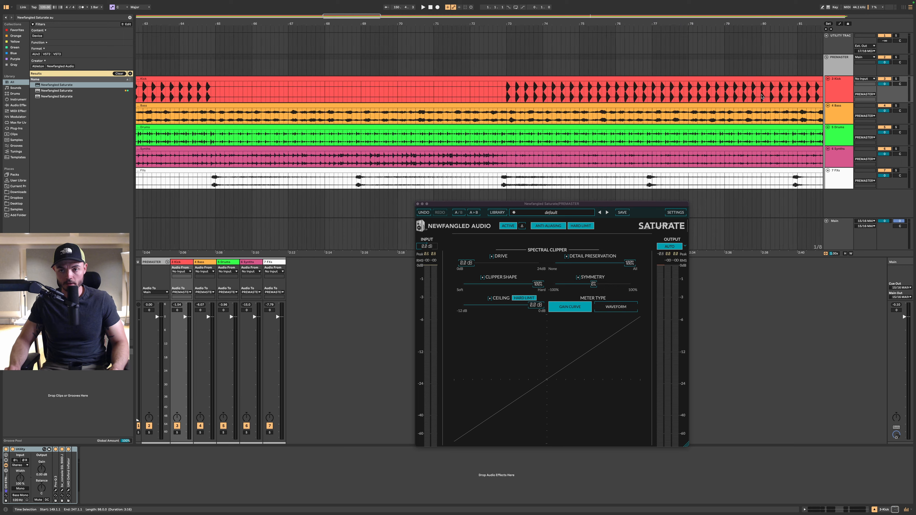
pyautogui.click(529, 66)
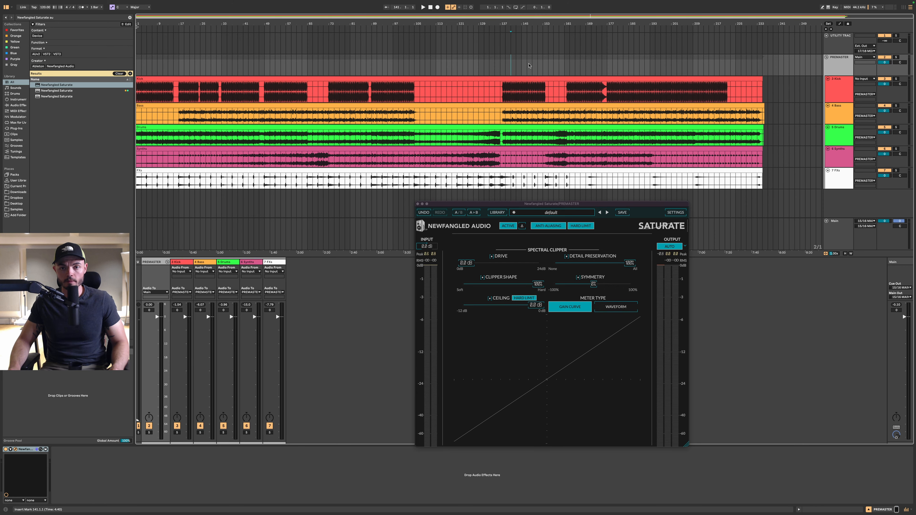
# Start playback and loop the 16-bar drop from bar 138 to bar 154 across the Kick and Bass tracks
pyautogui.click(838, 66)
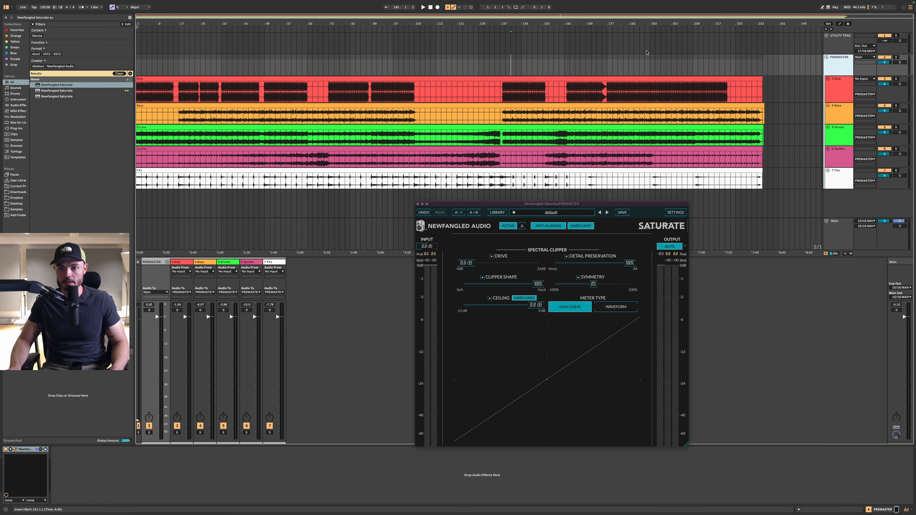
pyautogui.click(842, 96)
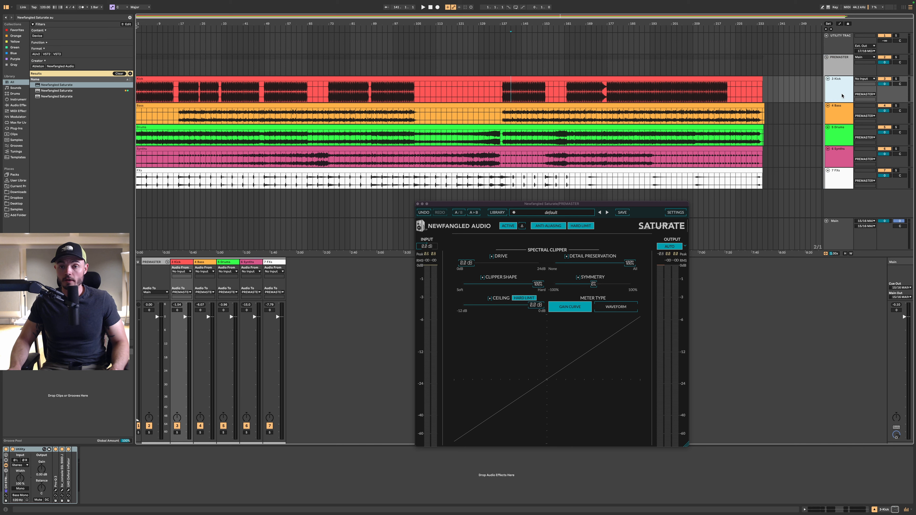
pyautogui.press('space')
pyautogui.press('+')
pyautogui.press('+')
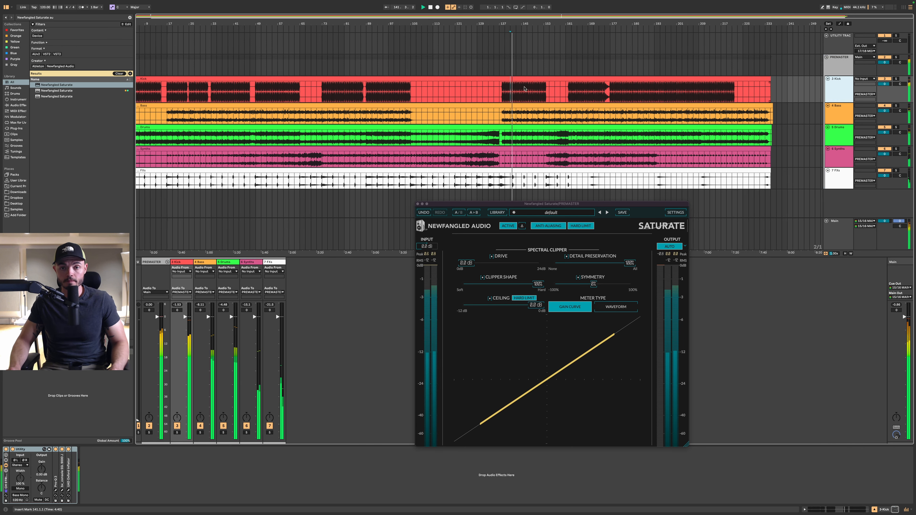
pyautogui.moveTo(434, 91); pyautogui.dragTo(611, 121)
pyautogui.press('super+l')
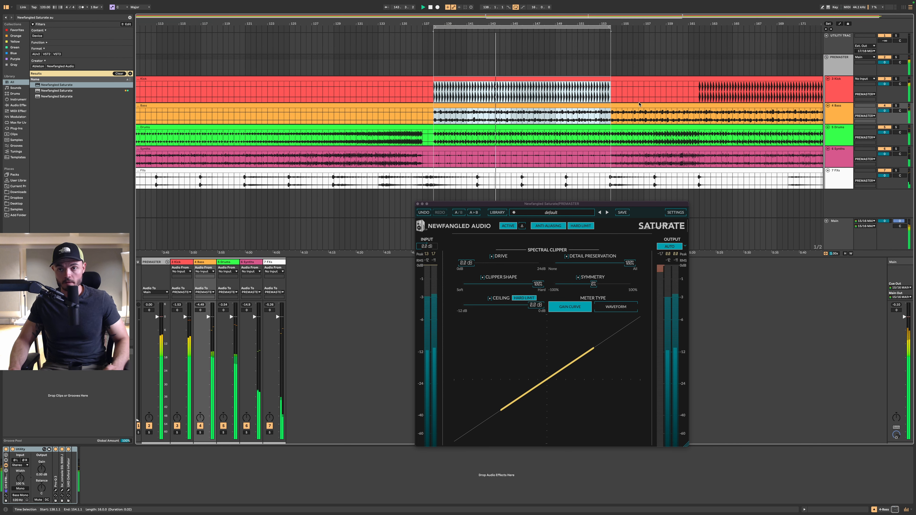
# Group the Kick and Bass tracks together inside the PREMASTER group
pyautogui.click(181, 262)
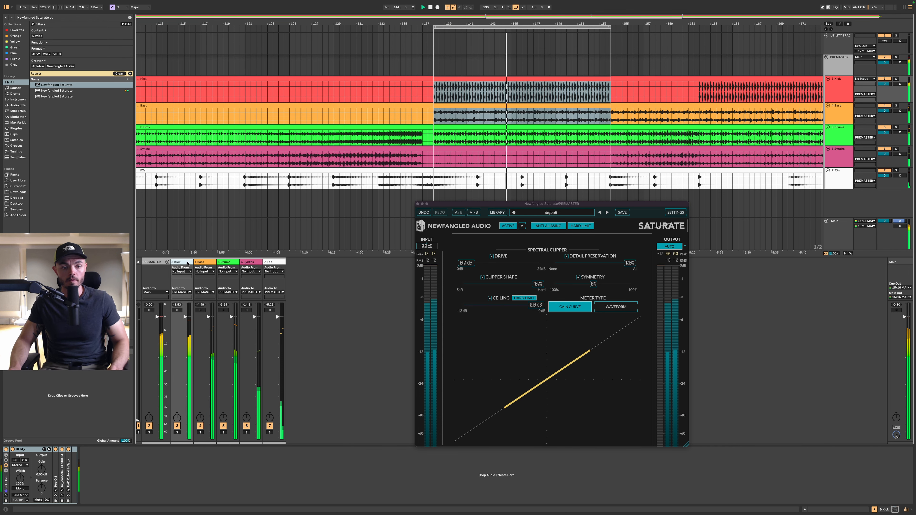
pyautogui.keyDown('shift'); pyautogui.click(206, 259); pyautogui.keyUp('shift')
pyautogui.click(206, 261)
pyautogui.keyDown('shift'); pyautogui.click(181, 262); pyautogui.keyUp('shift')
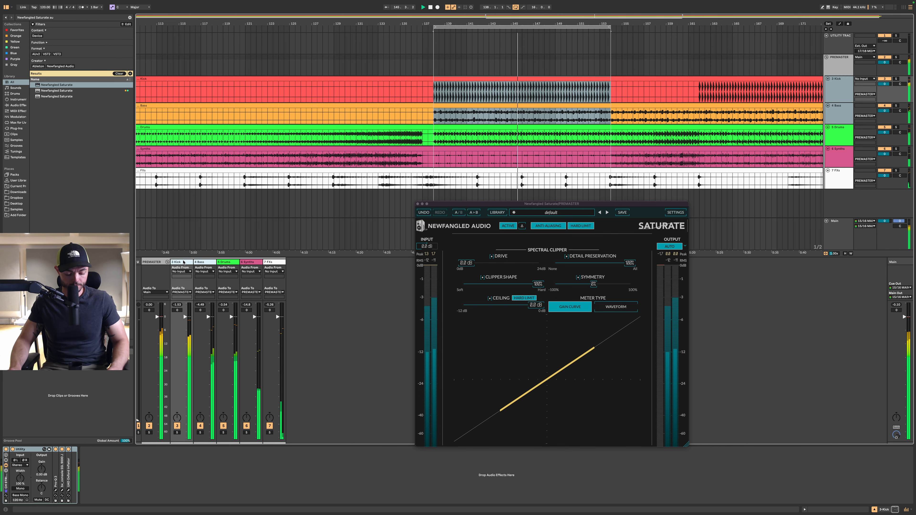
pyautogui.press('super+g')
# Rename the new kick and bass group as KB Grp and solo it
pyautogui.click(182, 262)
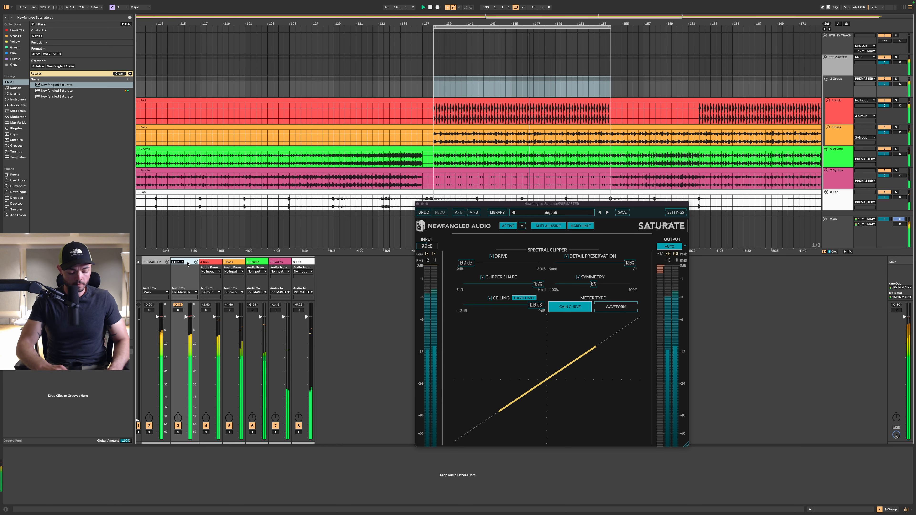
pyautogui.press('super+r')
pyautogui.write('KB Grp')
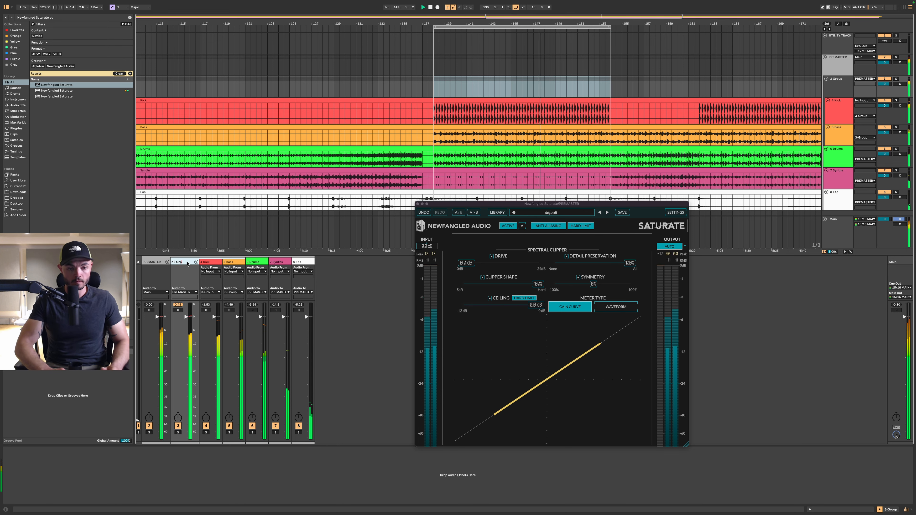
pyautogui.press('Return')
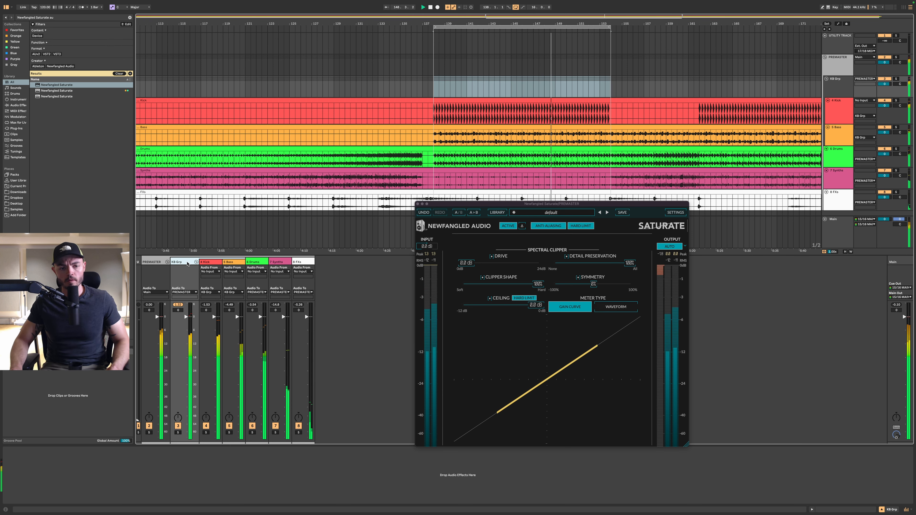
pyautogui.press('s')
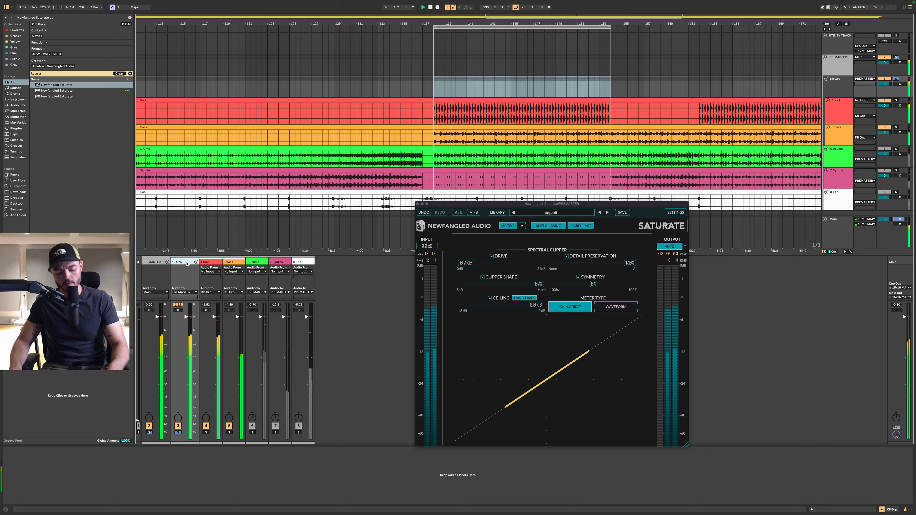
# Find the FabFilter Pro-L 2 plug-in and add it to the KB Grp group
pyautogui.press('super+f')
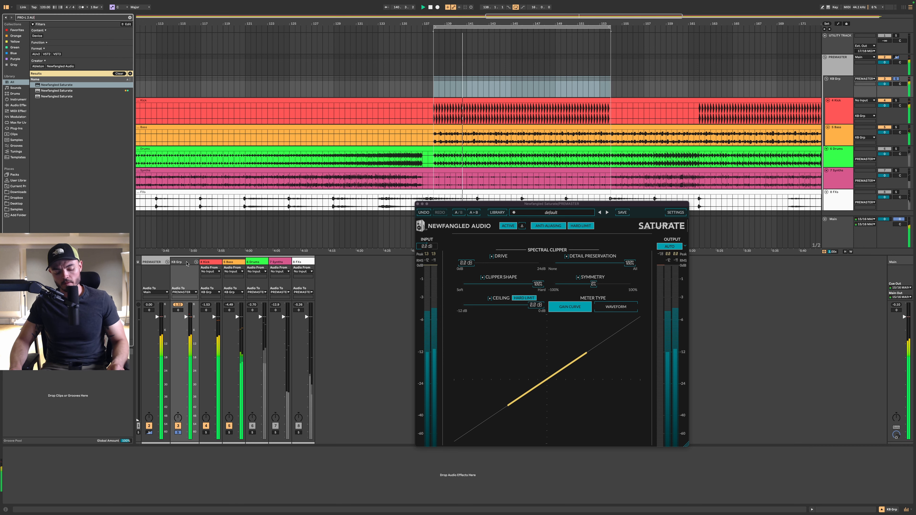
pyautogui.write('PRO-L 2 AU')
pyautogui.press('Down')
pyautogui.press('Down')
pyautogui.press('Down')
pyautogui.press('Return')
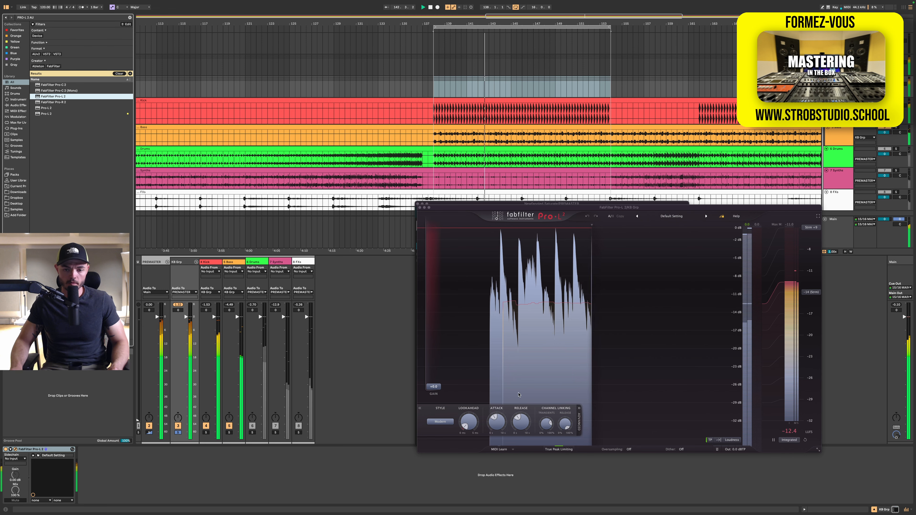
# Set Pro-L 2 to the Transparent style with a shorter attack, and raise its gain to about +2.8 dB
pyautogui.moveTo(495, 419); pyautogui.dragTo(459, 427)
pyautogui.click(439, 422)
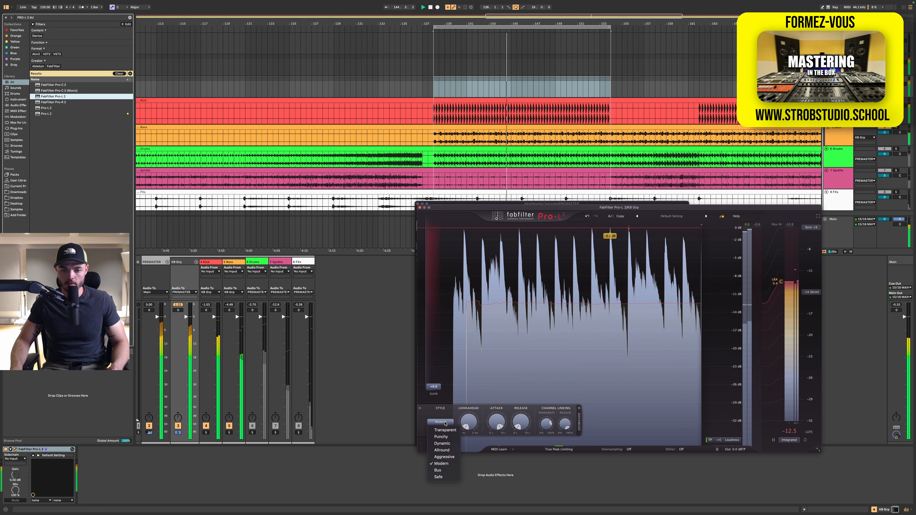
pyautogui.click(445, 430)
pyautogui.moveTo(434, 387); pyautogui.dragTo(435, 373)
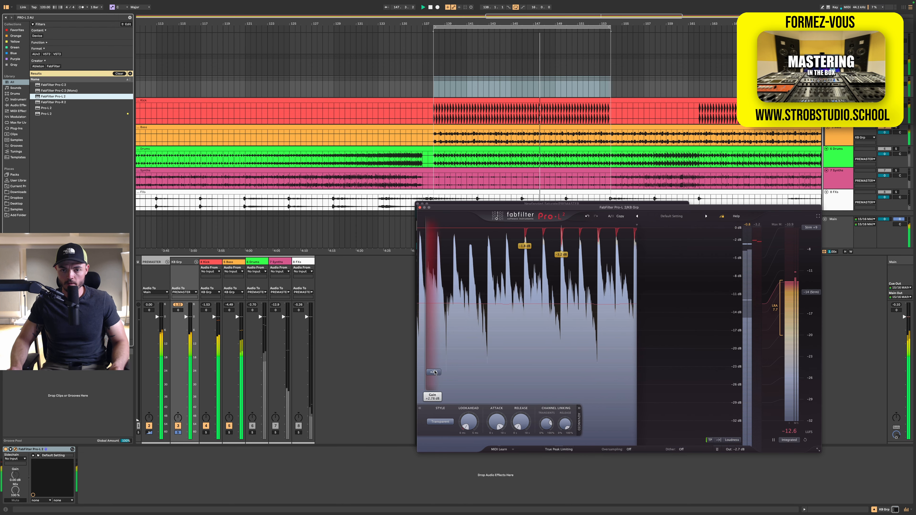
# Close the plug-in windows and examine the Bass waveform against the Kick hits within the looped drop
pyautogui.click(486, 136)
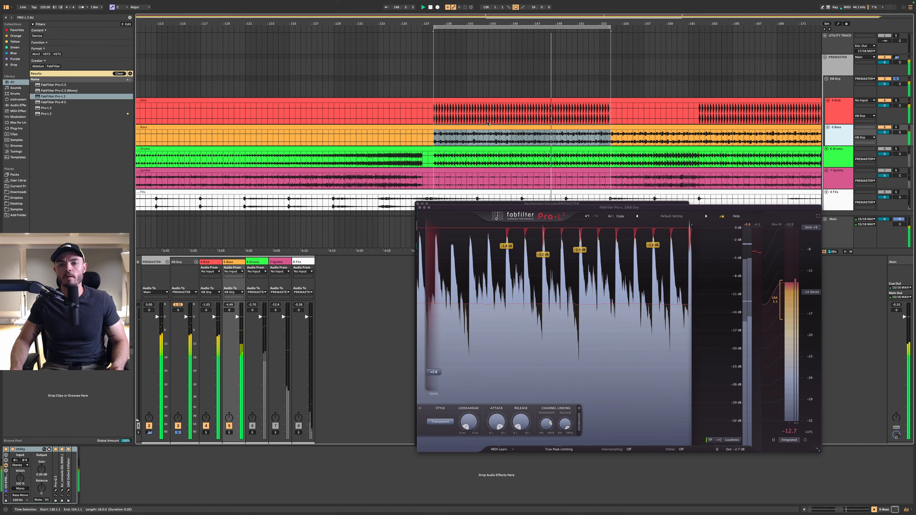
pyautogui.scroll(5, 493, 161)
pyautogui.scroll(10, 493, 162)
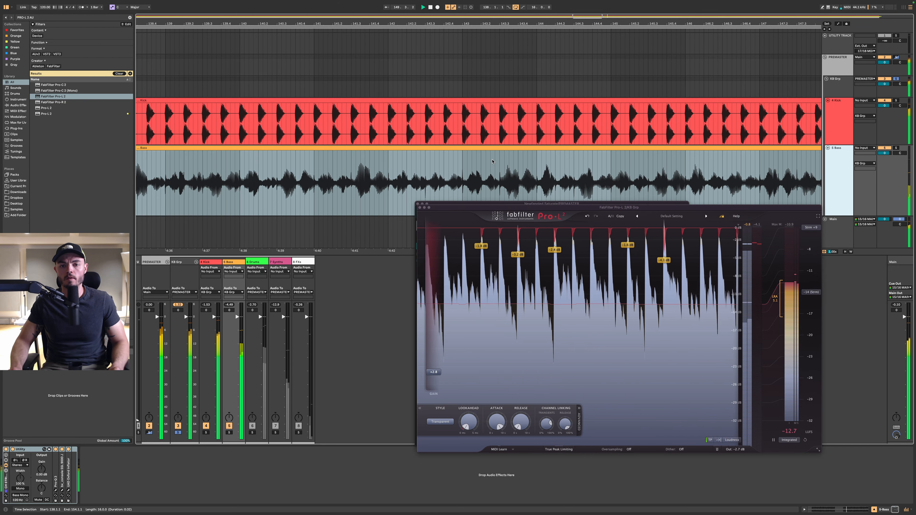
pyautogui.scroll(8, 492, 161)
pyautogui.scroll(-4, 493, 161)
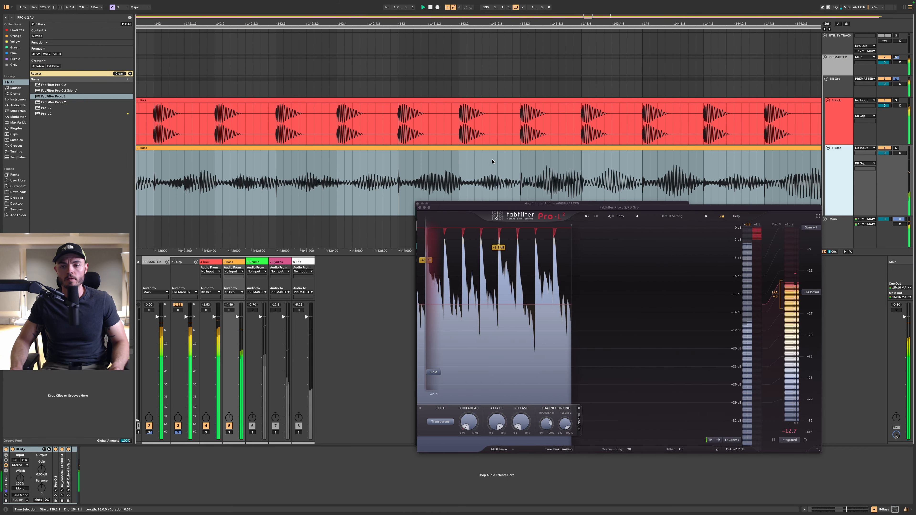
pyautogui.click(420, 208)
pyautogui.click(417, 204)
pyautogui.scroll(2, 516, 181)
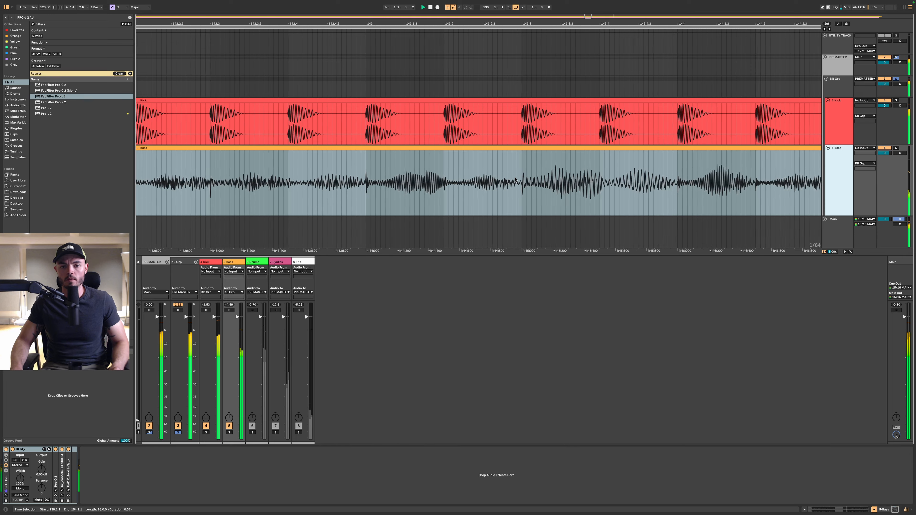
pyautogui.scroll(-10, 516, 181)
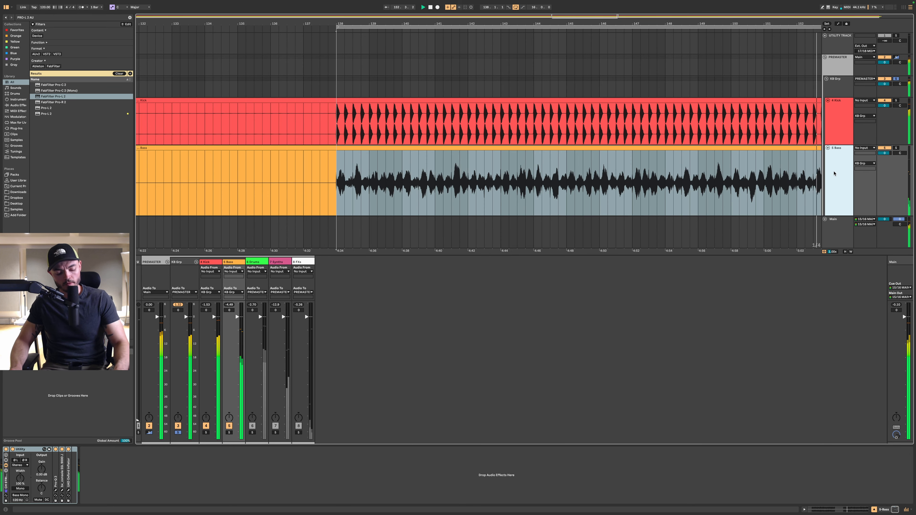
# Find the FabFilter Pro-C 2 plug-in and add it to the Bass track
pyautogui.press('super+f')
pyautogui.write('Pro-C 2 au')
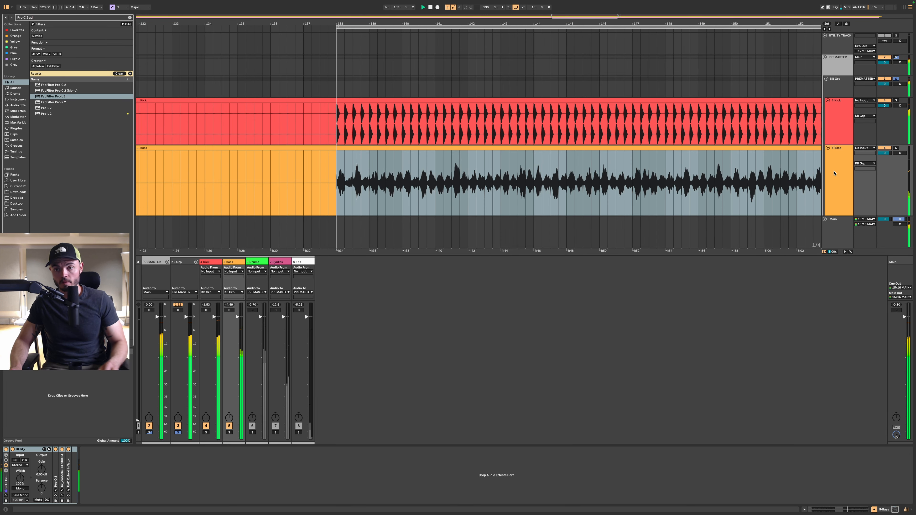
pyautogui.press('Down')
pyautogui.press('Return')
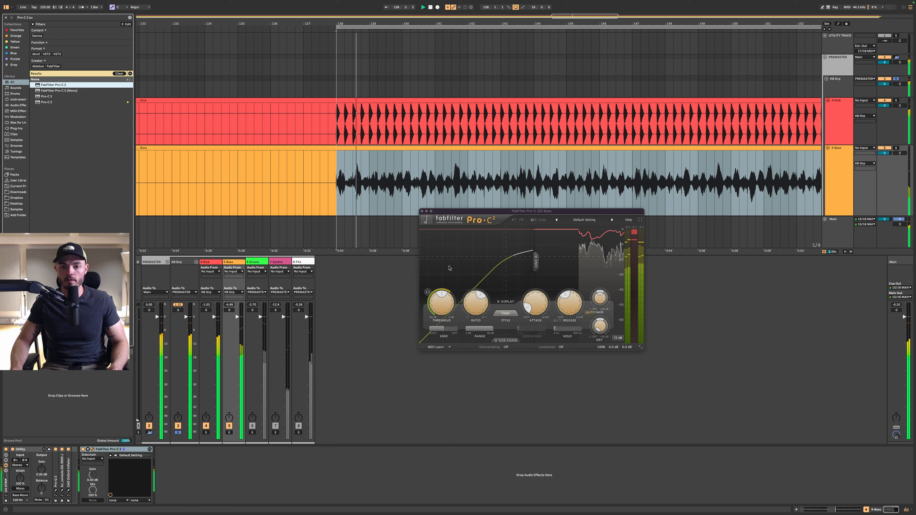
# Load SC Preset in Pro-C 2 and choose the Kick track as its sidechain source
pyautogui.click(587, 220)
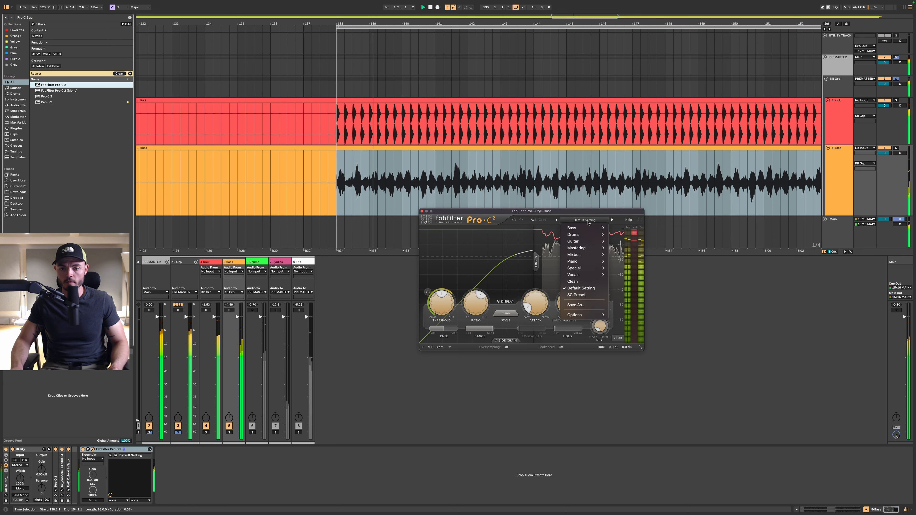
pyautogui.click(576, 295)
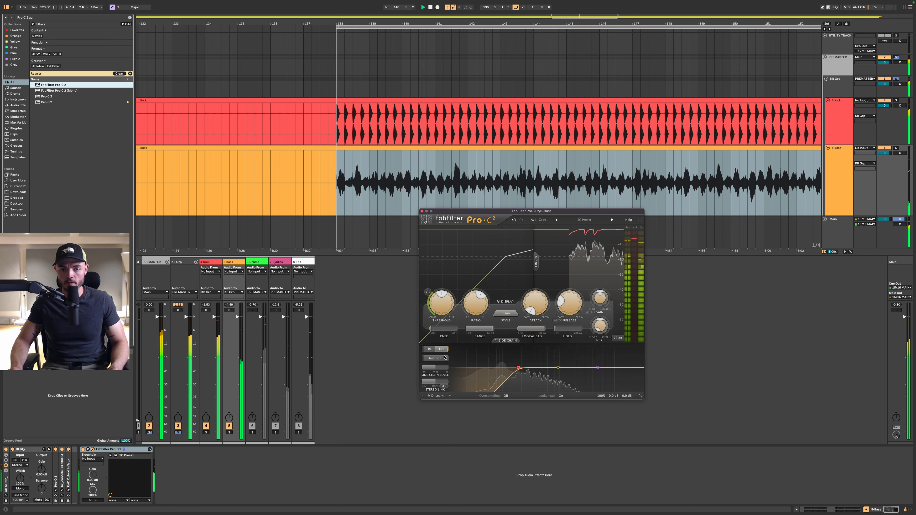
pyautogui.click(99, 459)
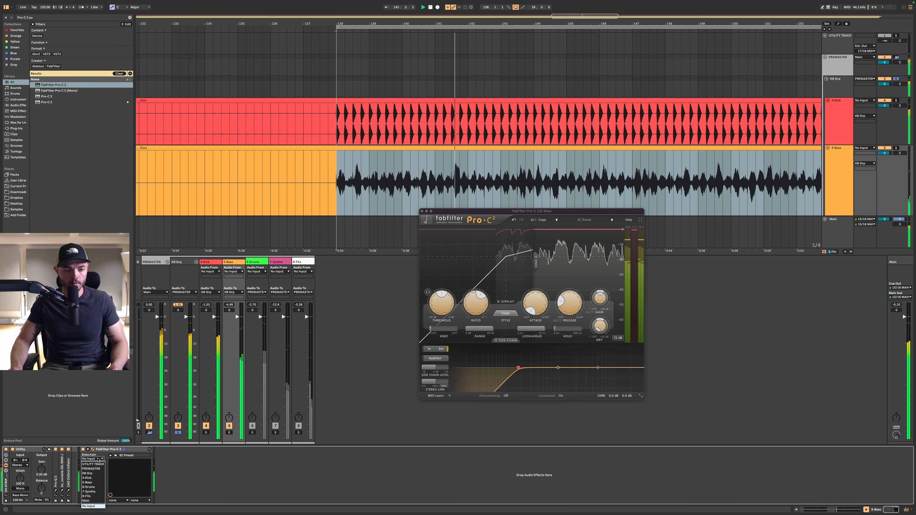
pyautogui.click(96, 478)
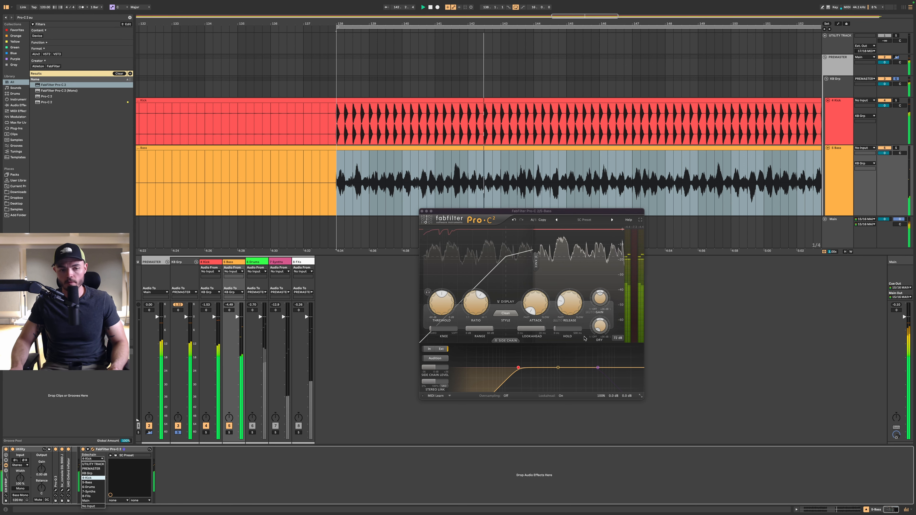
# Fine-tune Pro-C 2 with a threshold of about -29 dB, a slightly shorter release and a slightly higher sidechain low cut, and close its window
pyautogui.moveTo(442, 304)
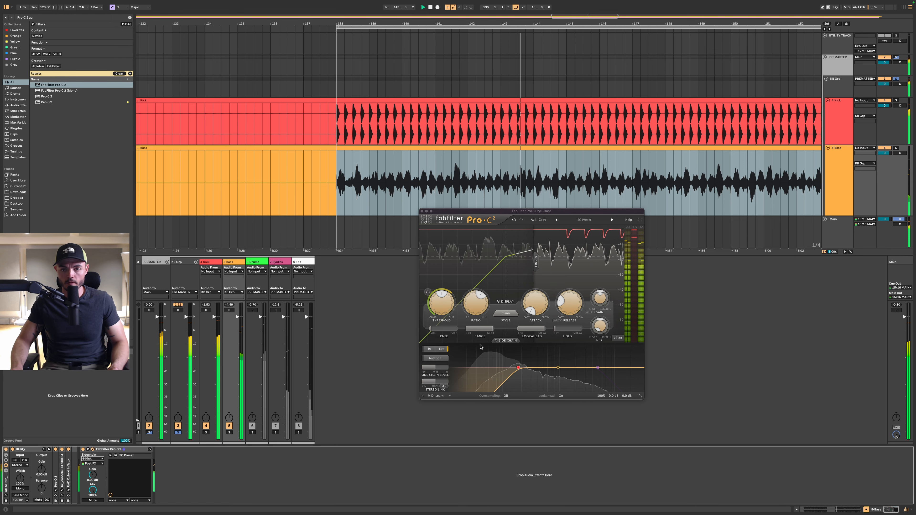
pyautogui.moveTo(444, 305); pyautogui.dragTo(450, 341)
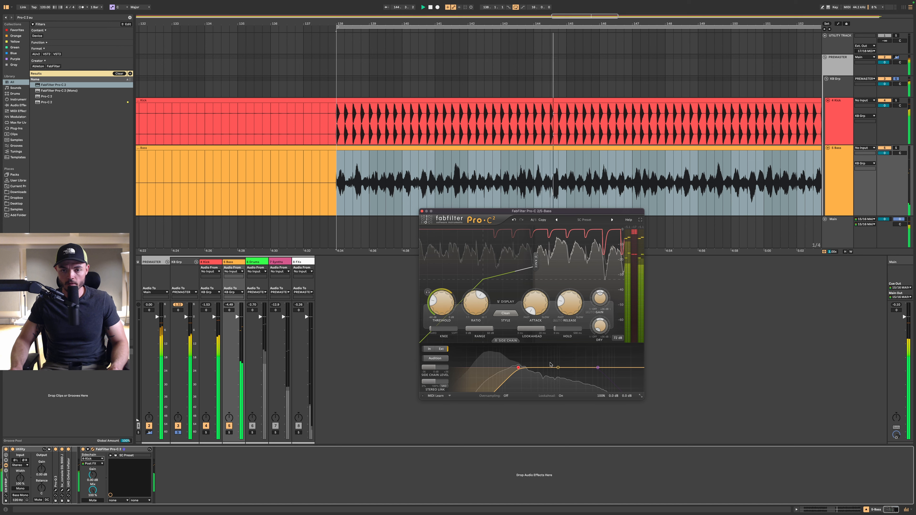
pyautogui.moveTo(438, 311)
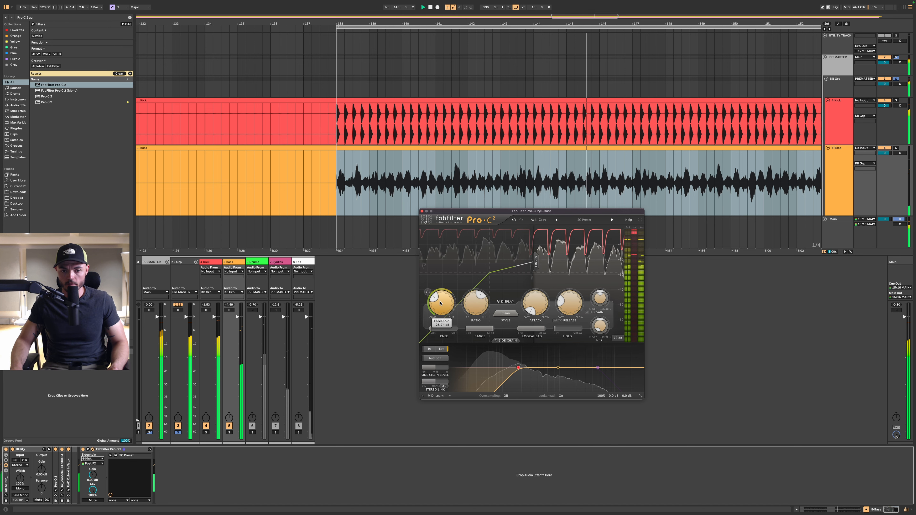
pyautogui.moveTo(440, 298); pyautogui.dragTo(439, 298)
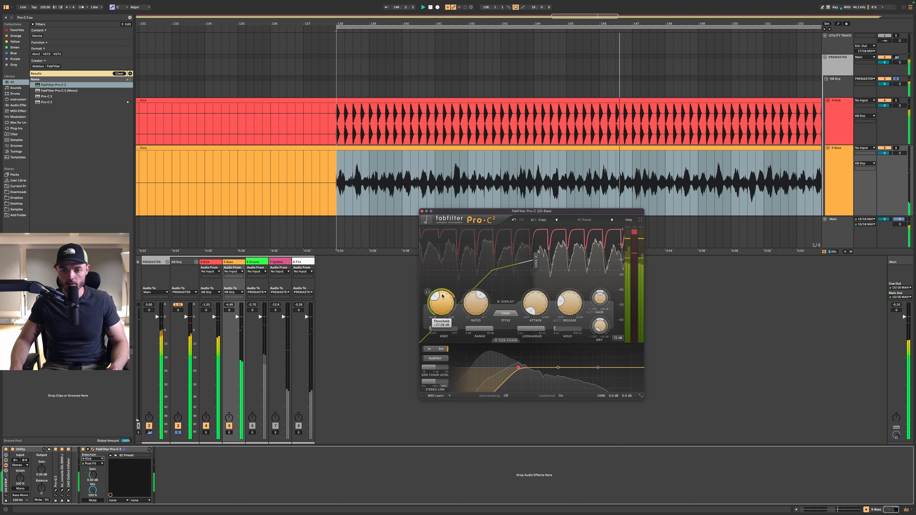
pyautogui.moveTo(569, 306); pyautogui.dragTo(569, 312)
pyautogui.moveTo(519, 369)
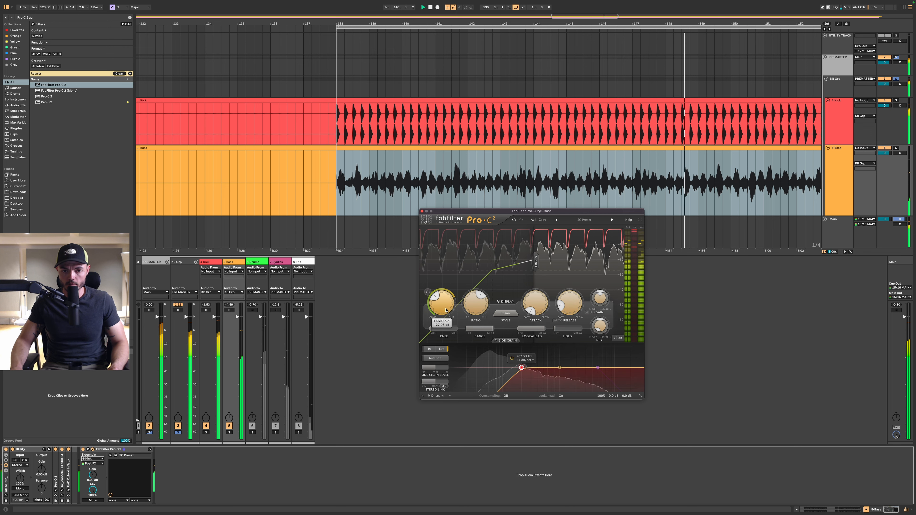
pyautogui.moveTo(446, 310); pyautogui.dragTo(445, 316)
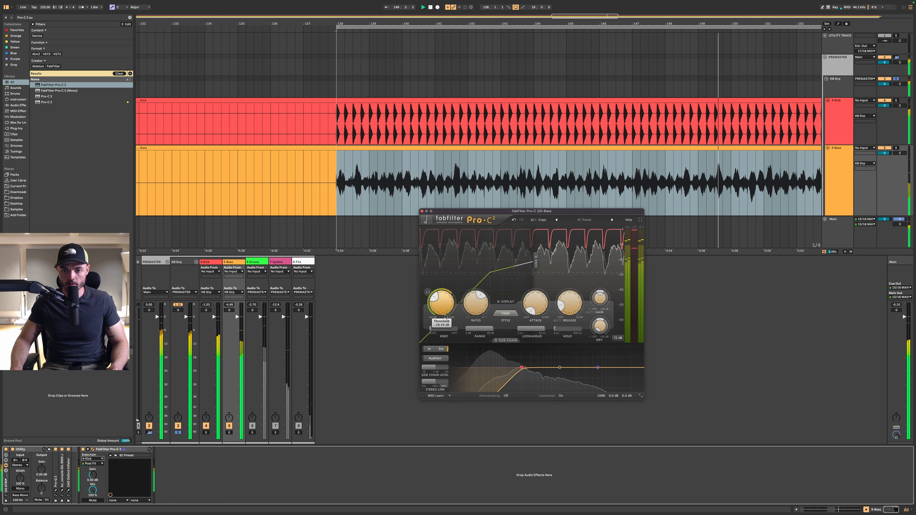
pyautogui.click(422, 211)
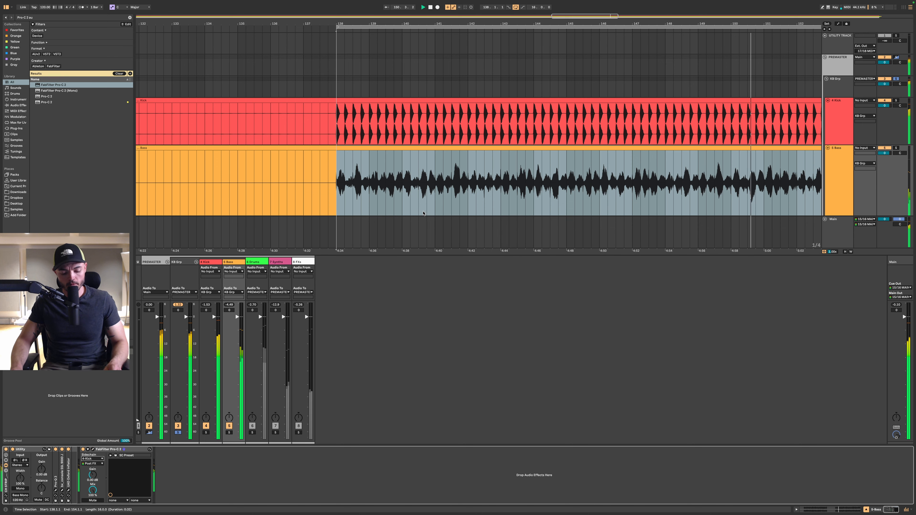
# Find the soothe2 plug-in and add it to the Bass track
pyautogui.press('super+f')
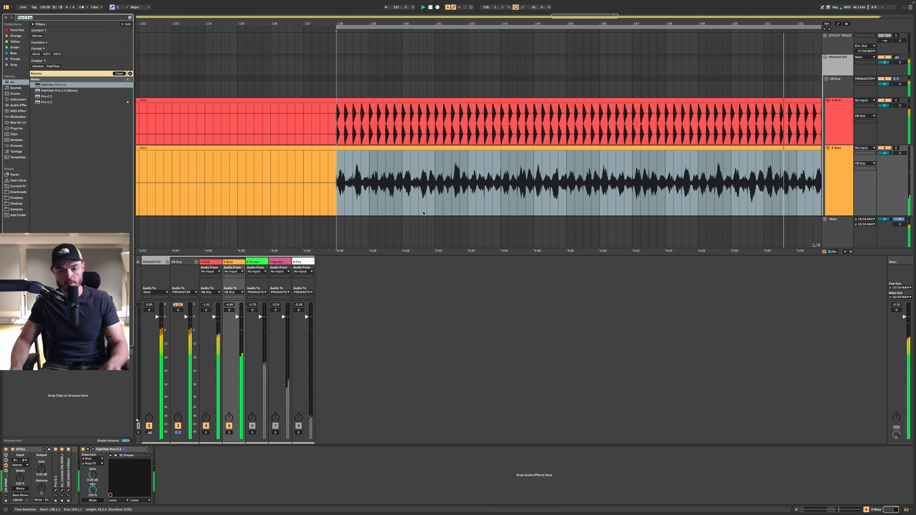
pyautogui.write('soothe2')
pyautogui.press('Return')
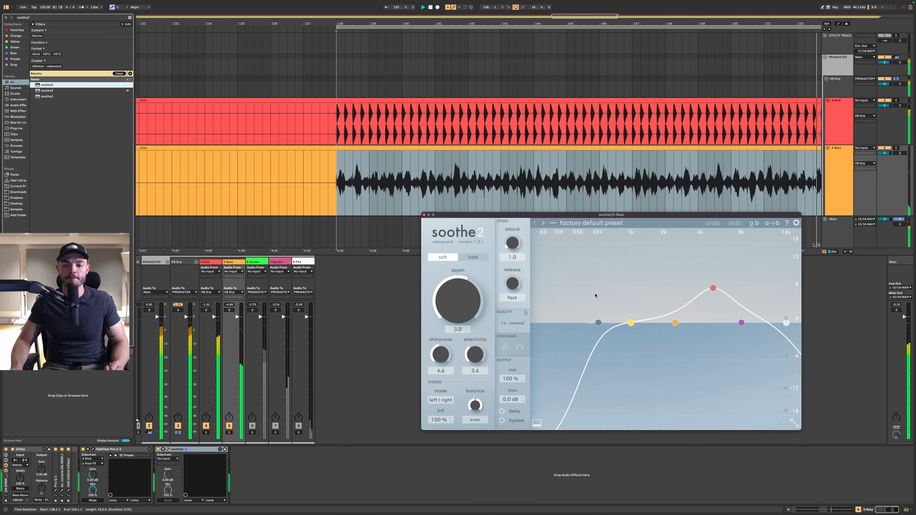
# Load the SC user preset in soothe2 and choose the Kick track as its sidechain source
pyautogui.click(592, 223)
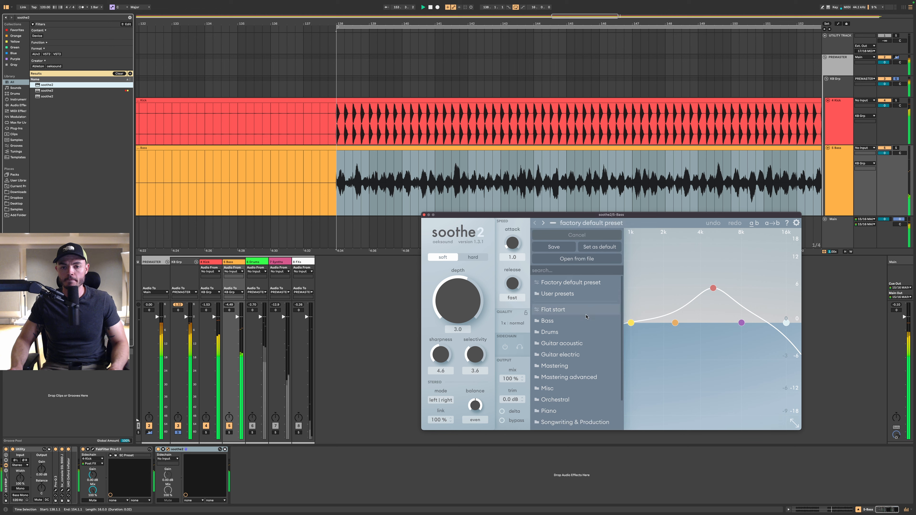
pyautogui.moveTo(577, 294)
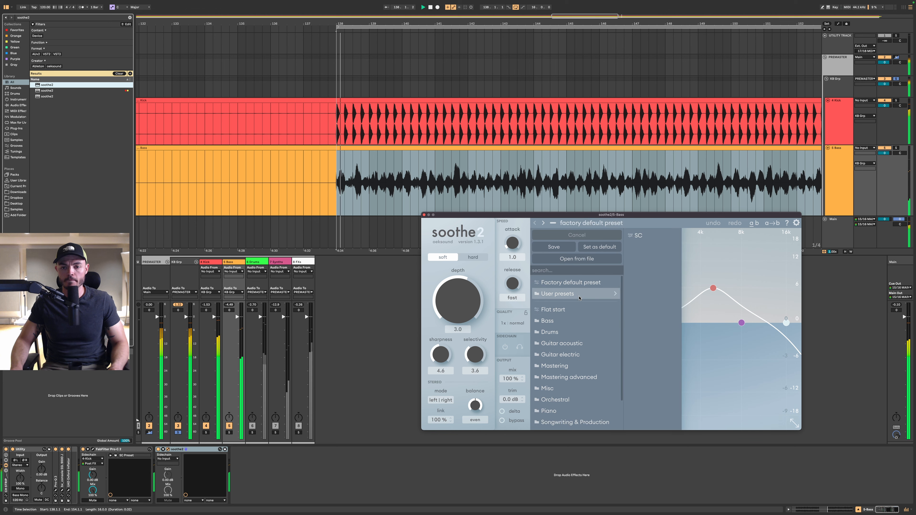
pyautogui.click(649, 236)
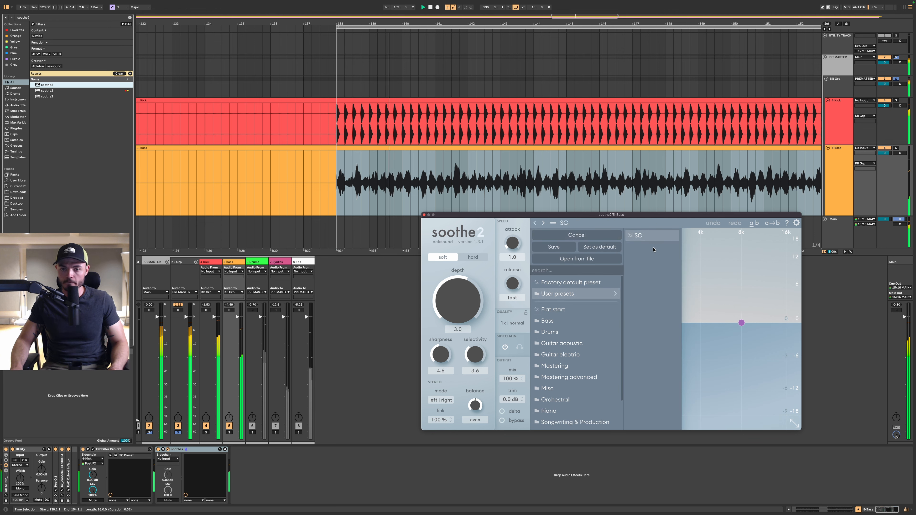
pyautogui.click(713, 263)
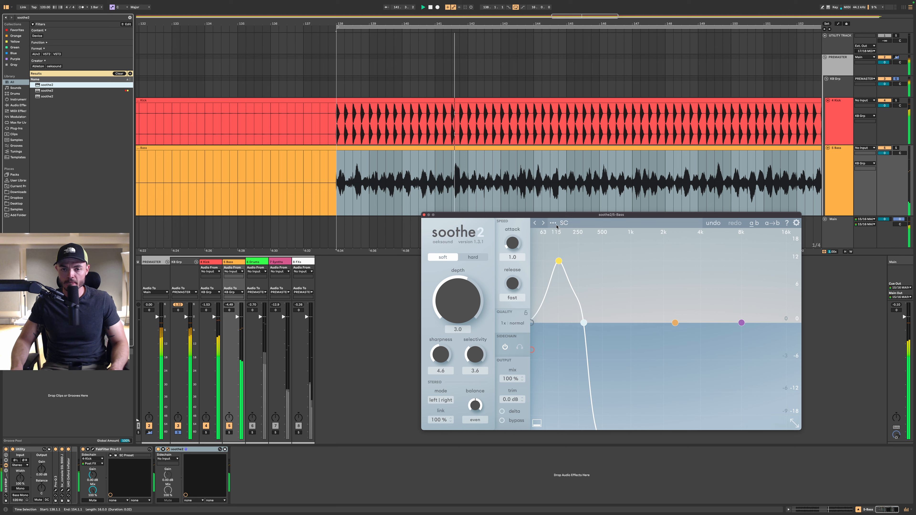
pyautogui.click(167, 459)
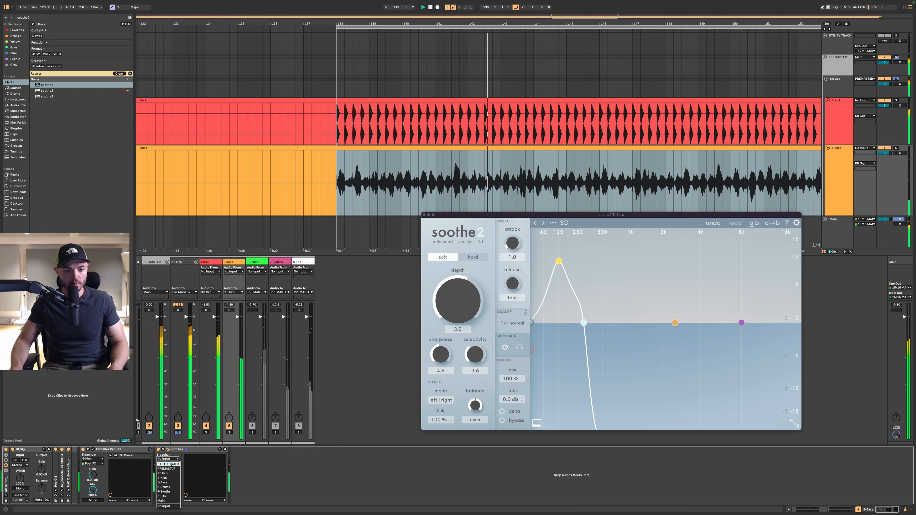
pyautogui.click(165, 478)
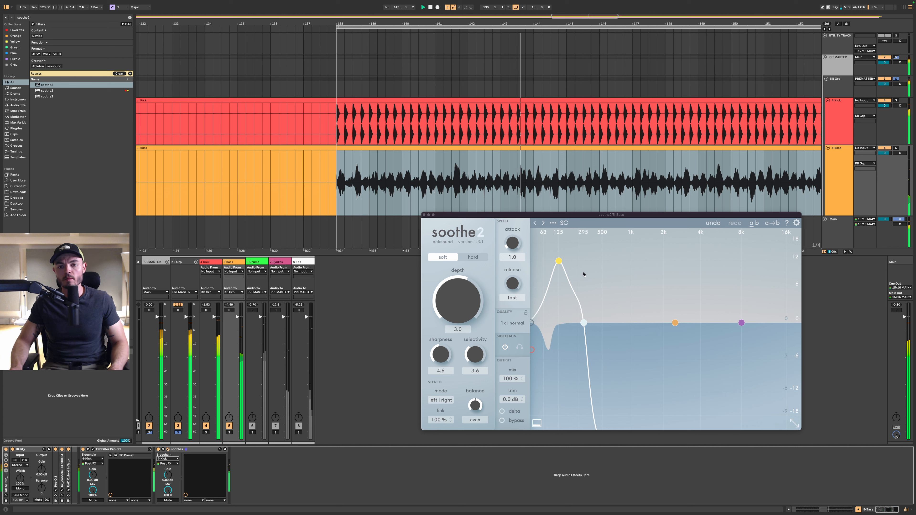
# Tune soothe2 with band 1 at 60 Hz and about 9.5 dB sensitivity, depth -3.4 and a fast attack
pyautogui.moveTo(559, 262); pyautogui.dragTo(541, 265)
pyautogui.moveTo(461, 294); pyautogui.dragTo(462, 308)
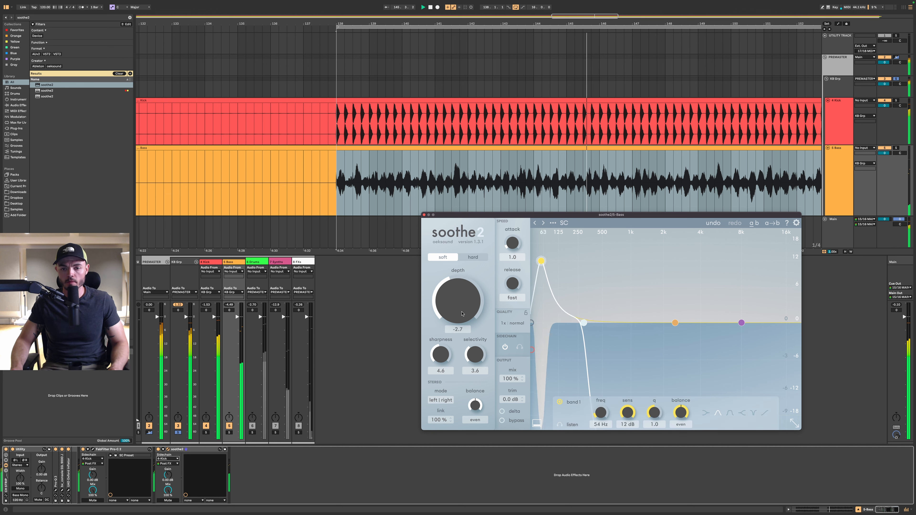
pyautogui.moveTo(512, 243); pyautogui.dragTo(542, 271)
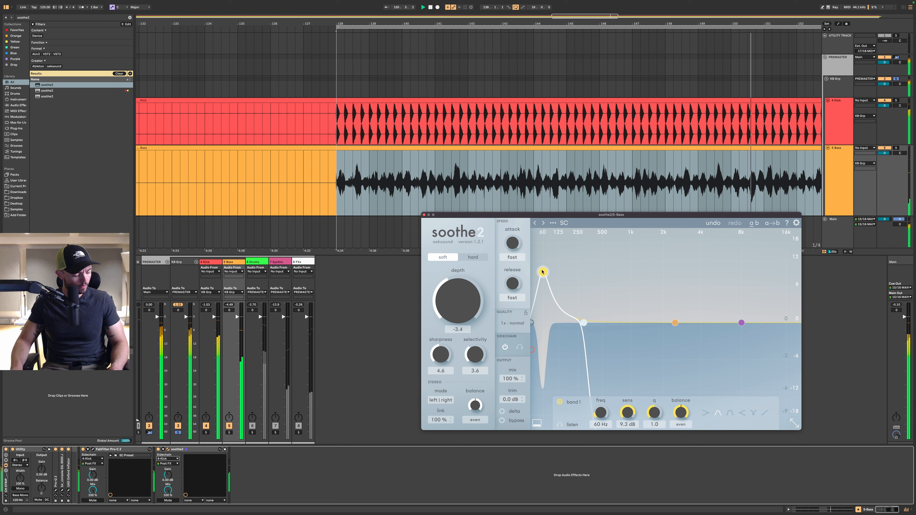
pyautogui.moveTo(543, 274); pyautogui.dragTo(542, 273)
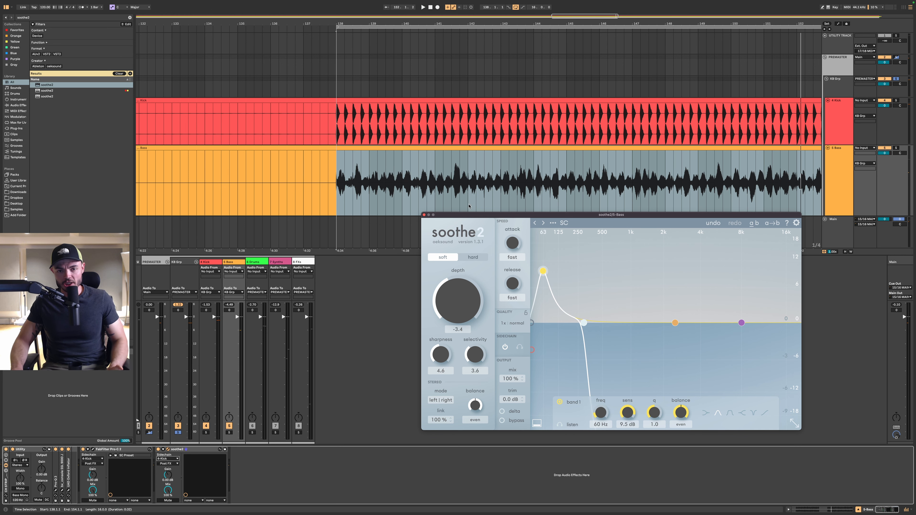
# Review the Bass waveform and the track's Pro-C 2 and soothe2 devices, and close the soothe2 window
pyautogui.click(487, 162)
pyautogui.scroll(-5, 489, 130)
pyautogui.scroll(4, 492, 102)
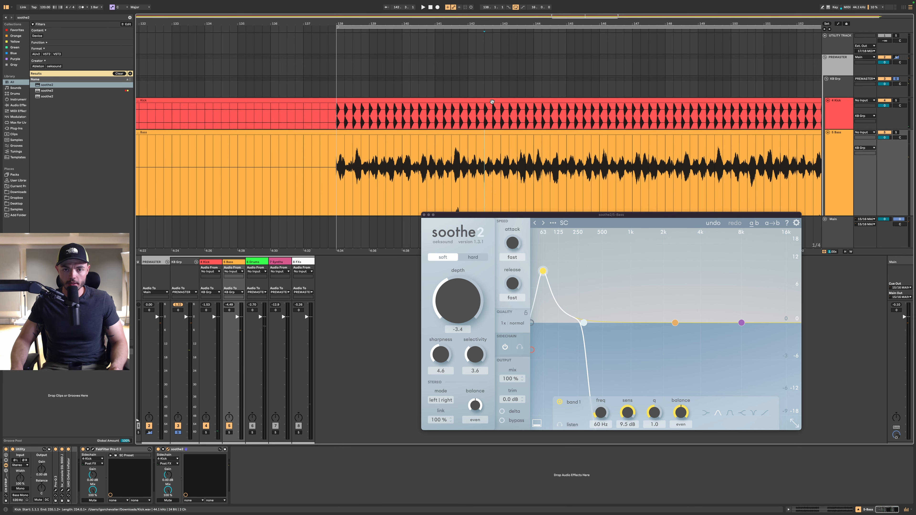
pyautogui.click(838, 163)
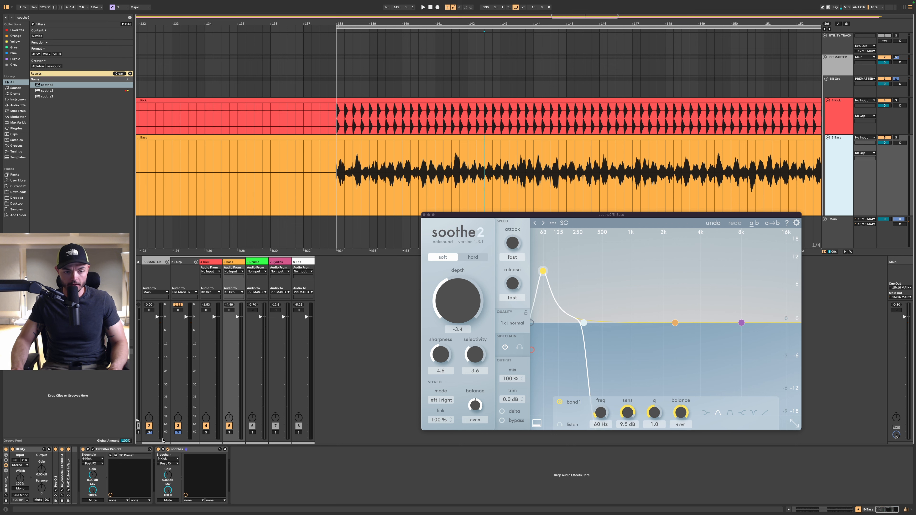
pyautogui.click(93, 450)
pyautogui.click(93, 450)
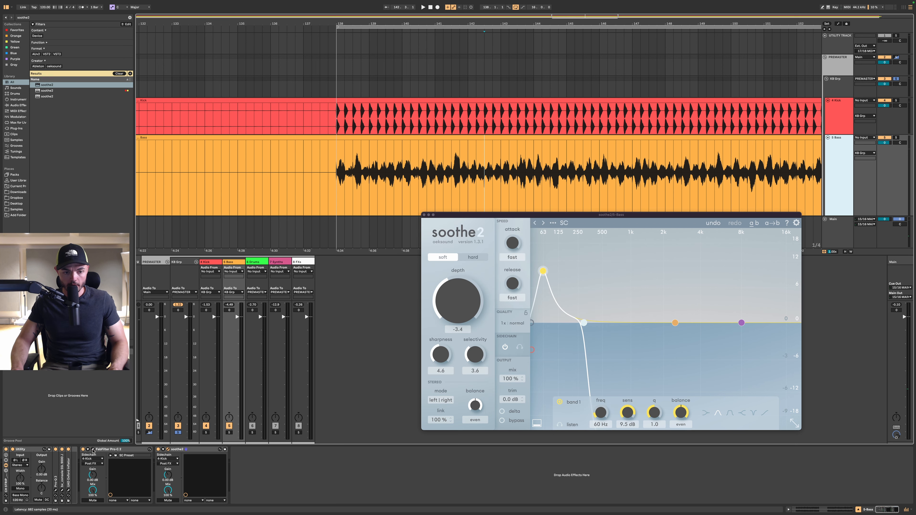
pyautogui.click(168, 450)
pyautogui.click(169, 450)
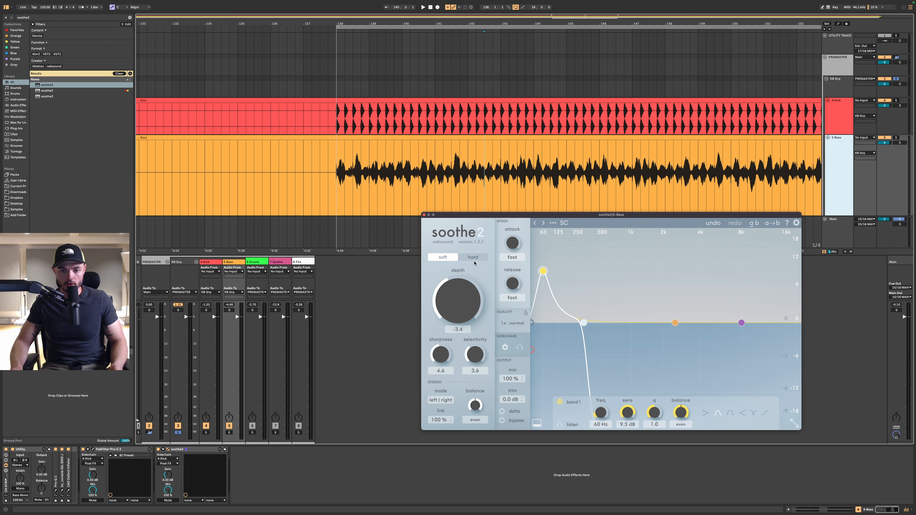
pyautogui.click(425, 215)
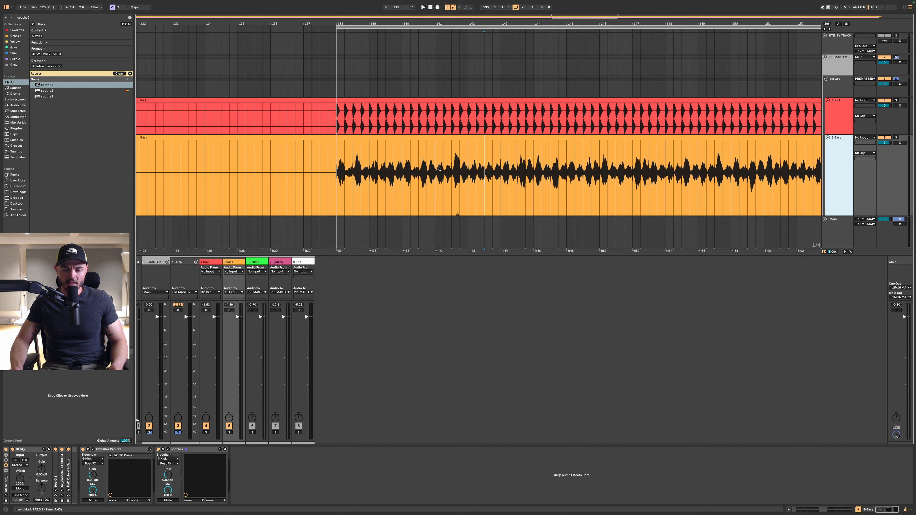
# Play the looped drop and open the Pro-Q 3 equaliser on the Kick track
pyautogui.click(532, 121)
pyautogui.click(841, 120)
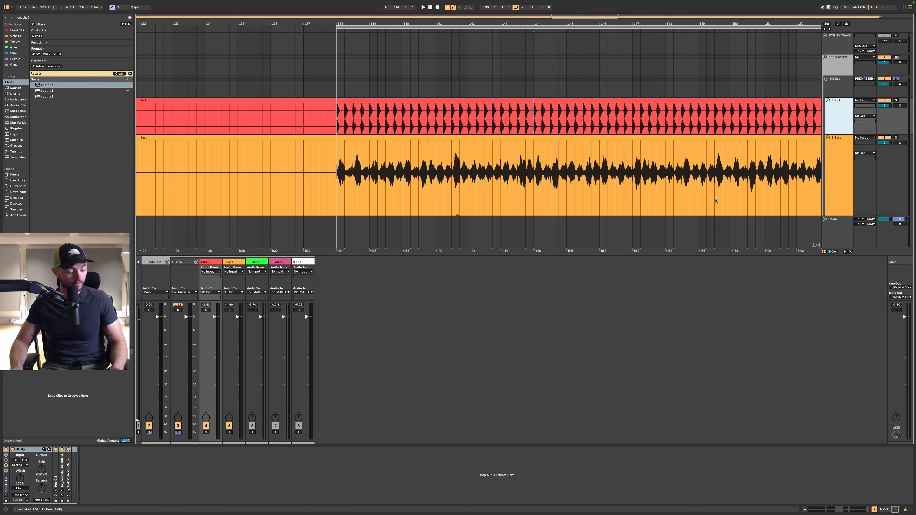
pyautogui.scroll(-5, 697, 200)
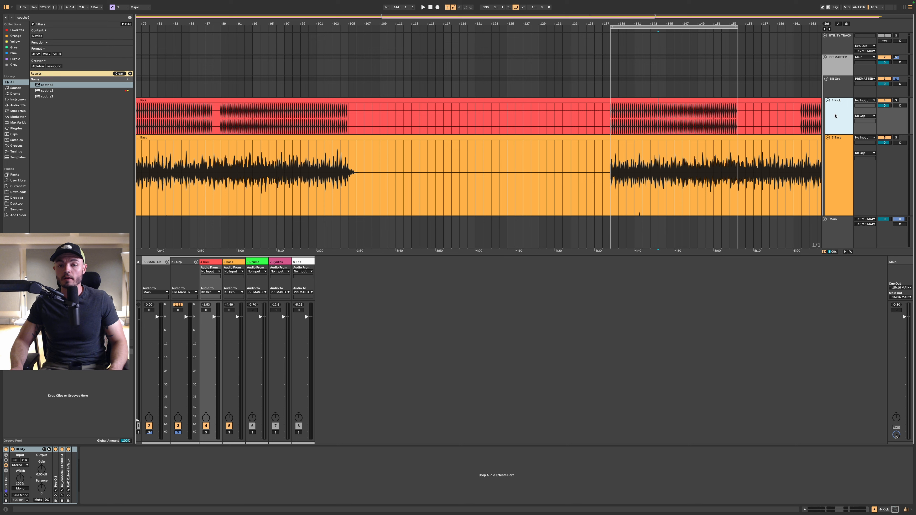
pyautogui.press('space')
pyautogui.click(56, 490)
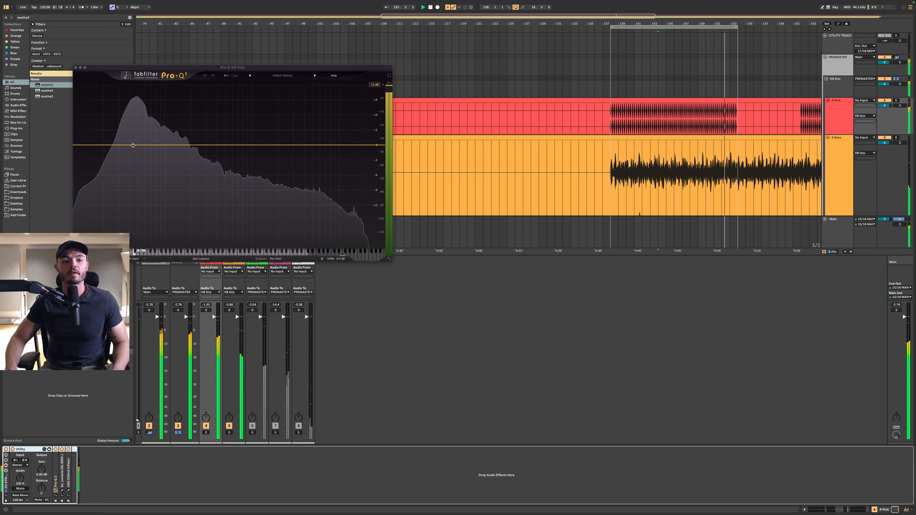
# Shape the Kick in Pro-Q 3 with a slight boost at about 46 Hz and a shallow cut around 140 Hz
pyautogui.moveTo(131, 145); pyautogui.dragTo(178, 148)
pyautogui.click(177, 146)
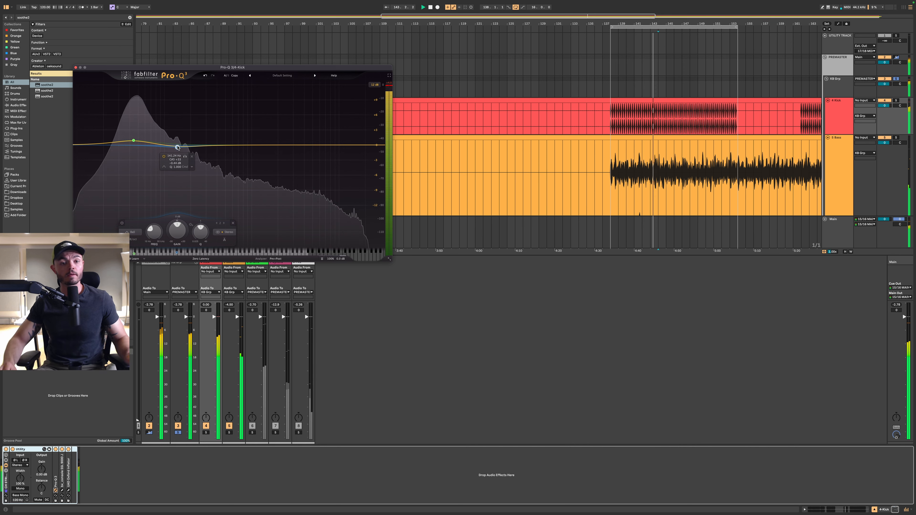
pyautogui.moveTo(178, 148); pyautogui.dragTo(179, 151)
pyautogui.click(132, 140)
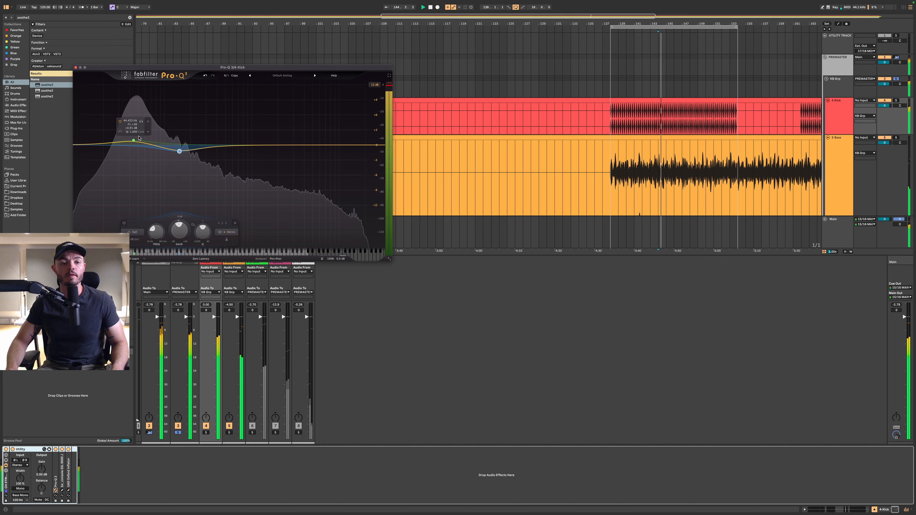
pyautogui.moveTo(131, 142); pyautogui.dragTo(133, 143)
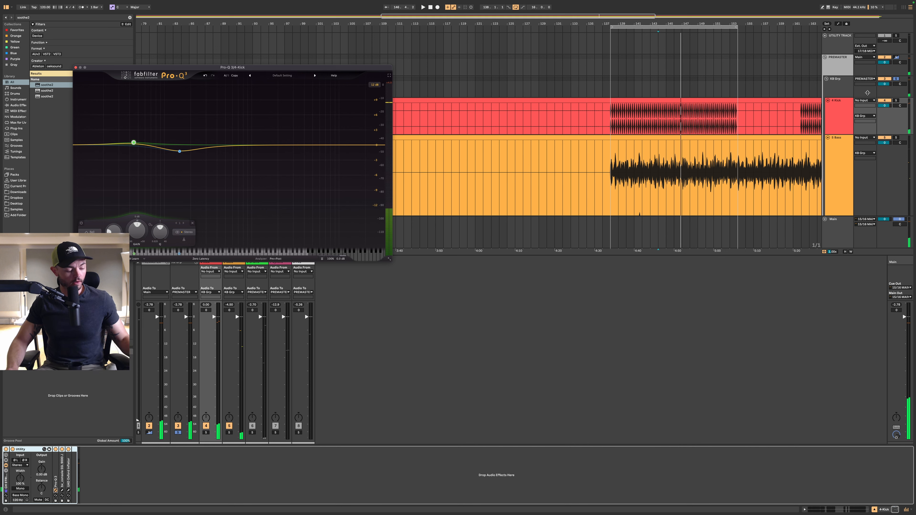
# Colour the KB Grp track red and open its Pro-L 2 limiter
pyautogui.click(847, 118)
pyautogui.rightClick(837, 91)
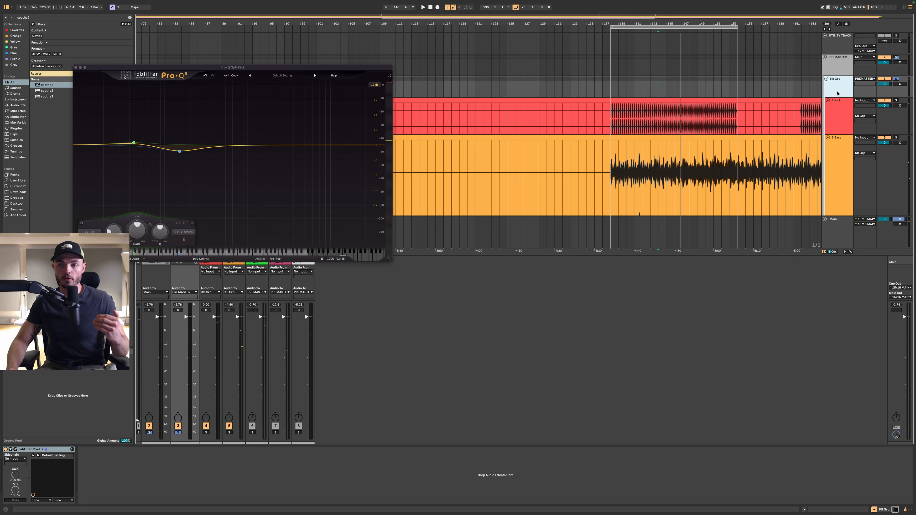
pyautogui.click(842, 180)
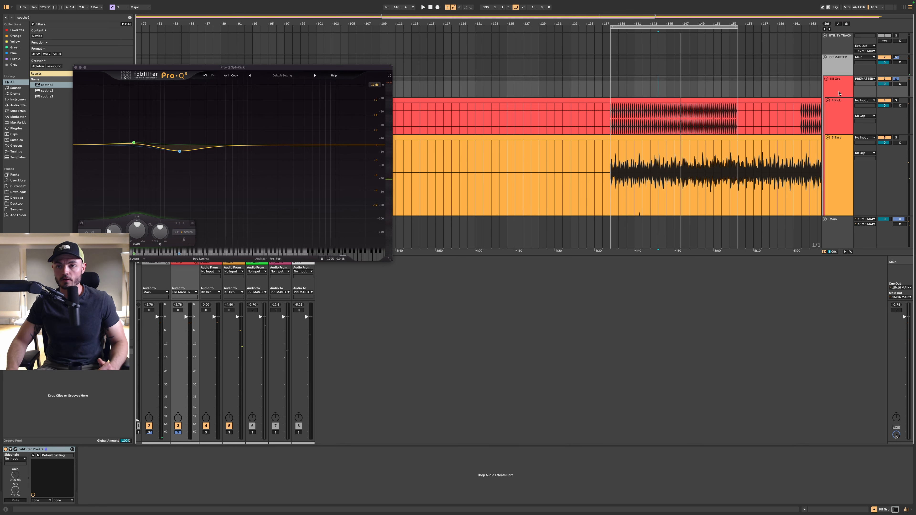
pyautogui.click(837, 88)
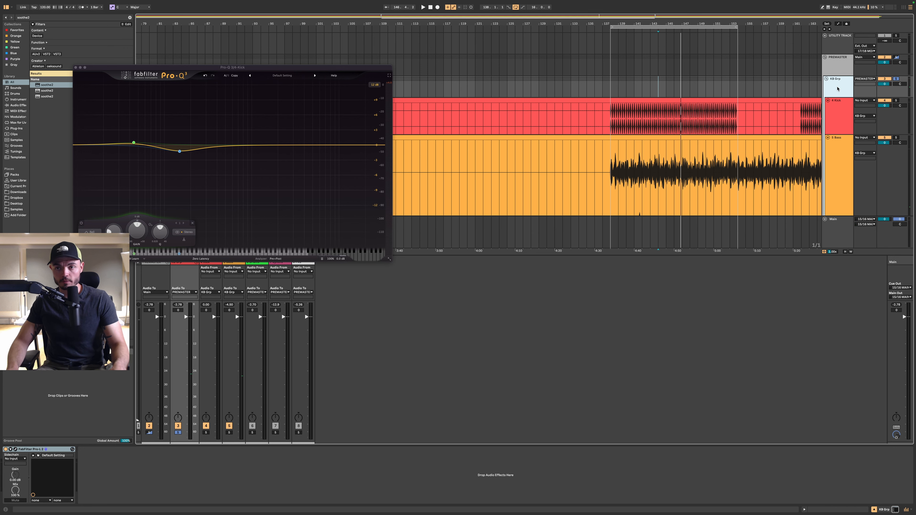
pyautogui.click(16, 450)
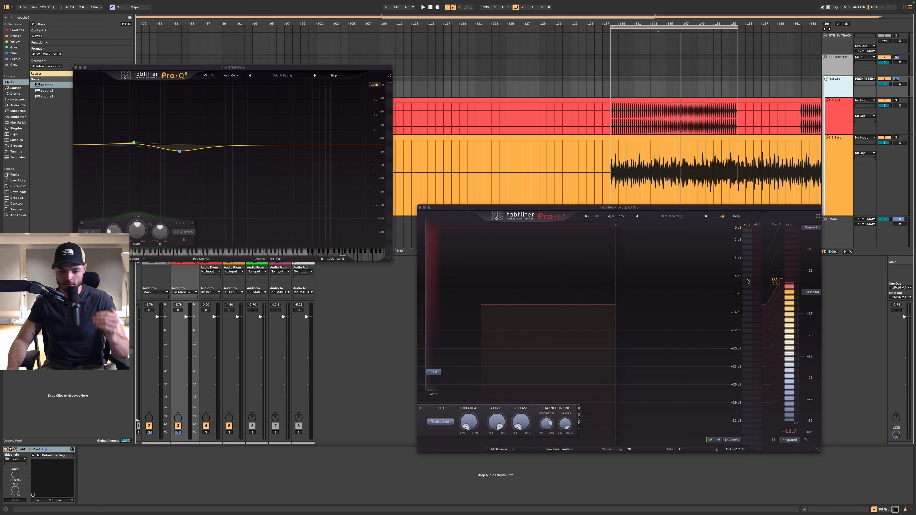
pyautogui.moveTo(748, 307)
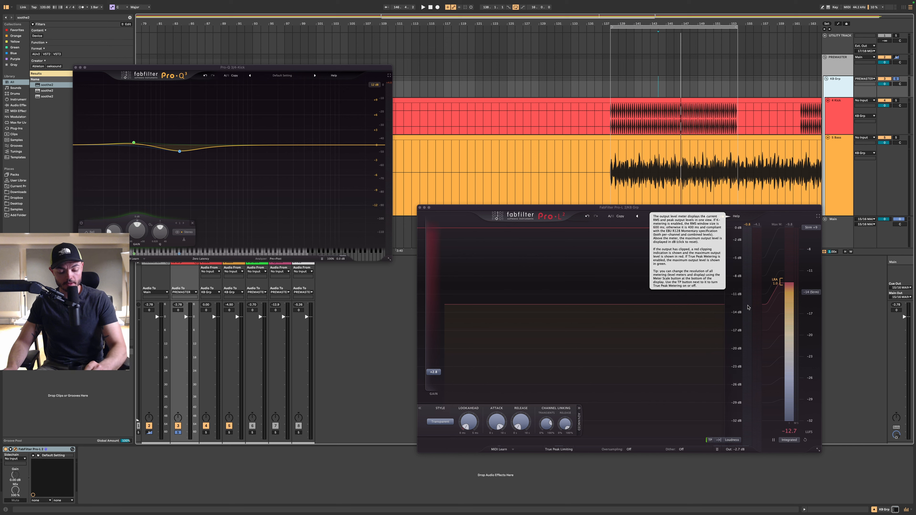
# Find FabFilter Pro-MB, add it to KB Grp and place it before the Pro-L 2 limiter
pyautogui.press('super+f')
pyautogui.write('Pro-MB')
pyautogui.press('Return')
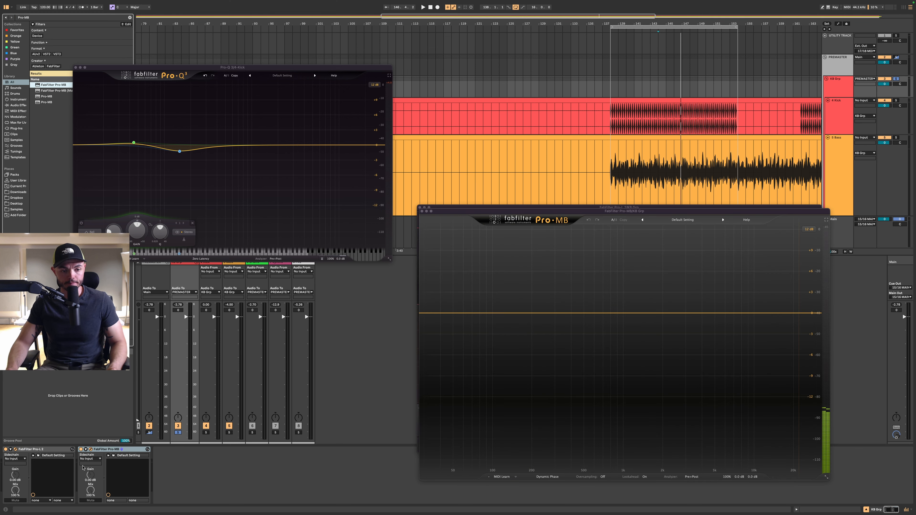
pyautogui.moveTo(127, 451); pyautogui.dragTo(49, 454)
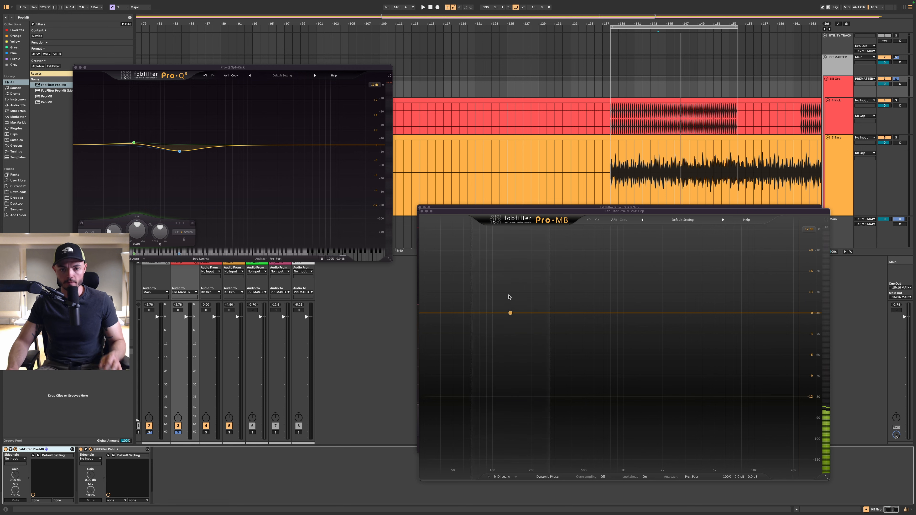
# Create a low band in Pro-MB, set processing to Linear Phase, raise the band's upper crossover slightly and solo it
pyautogui.click(462, 313)
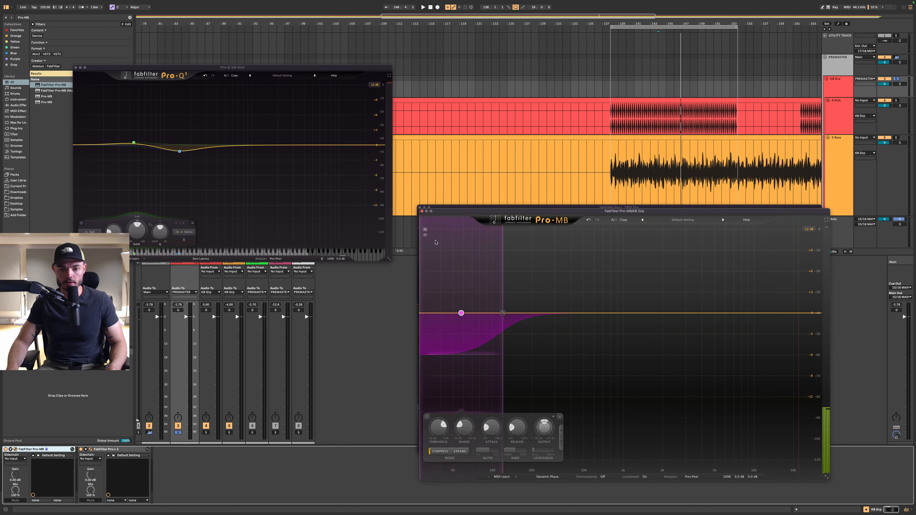
pyautogui.click(548, 477)
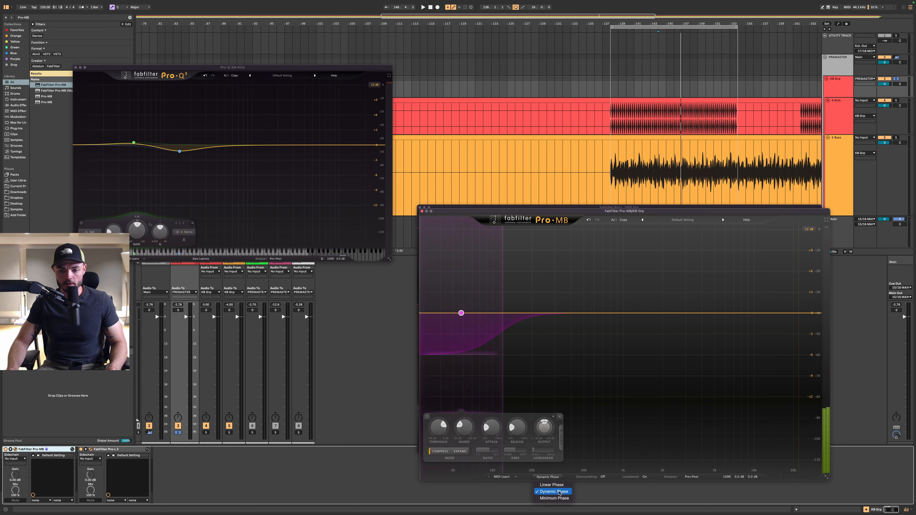
pyautogui.click(553, 485)
pyautogui.moveTo(505, 293); pyautogui.dragTo(512, 292)
pyautogui.click(425, 231)
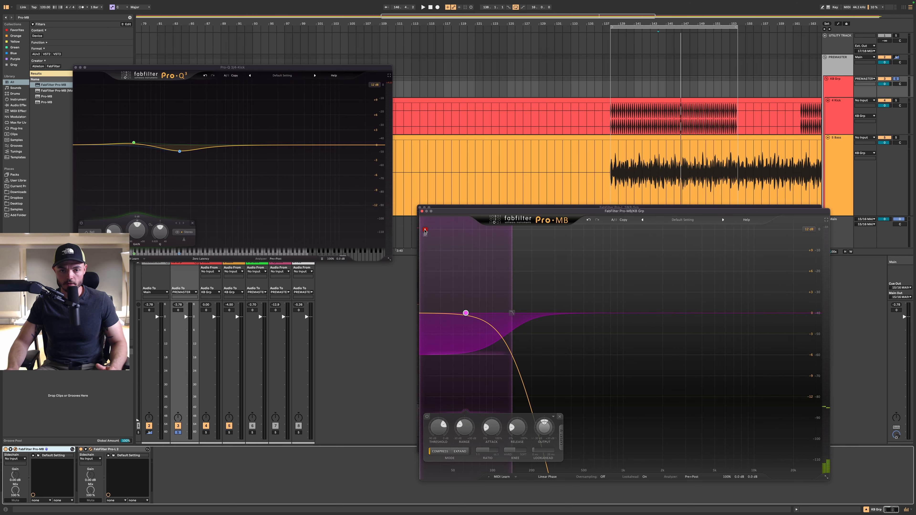
# During playback, close Pro-Q 3, unsolo the low Pro-MB band, raise its level about 2.5 dB and lower its upper crossover to about 103 Hz
pyautogui.press('space')
pyautogui.click(75, 67)
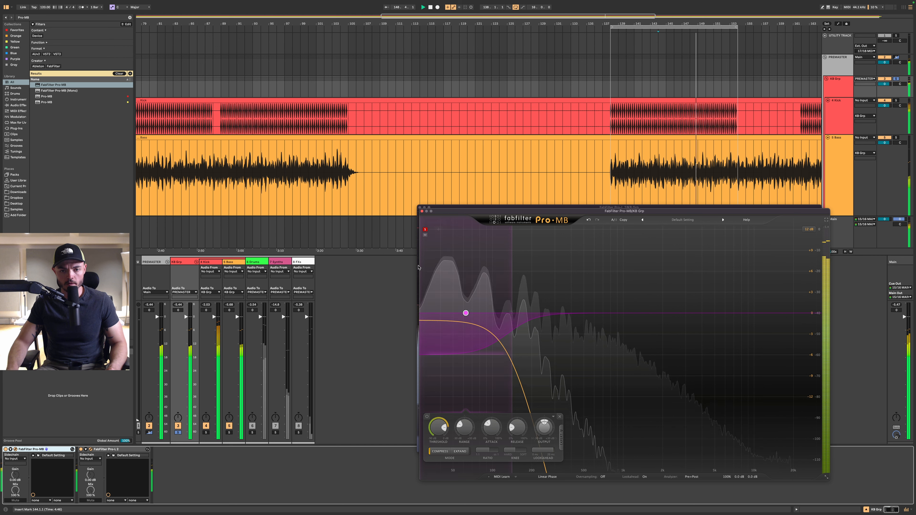
pyautogui.click(425, 229)
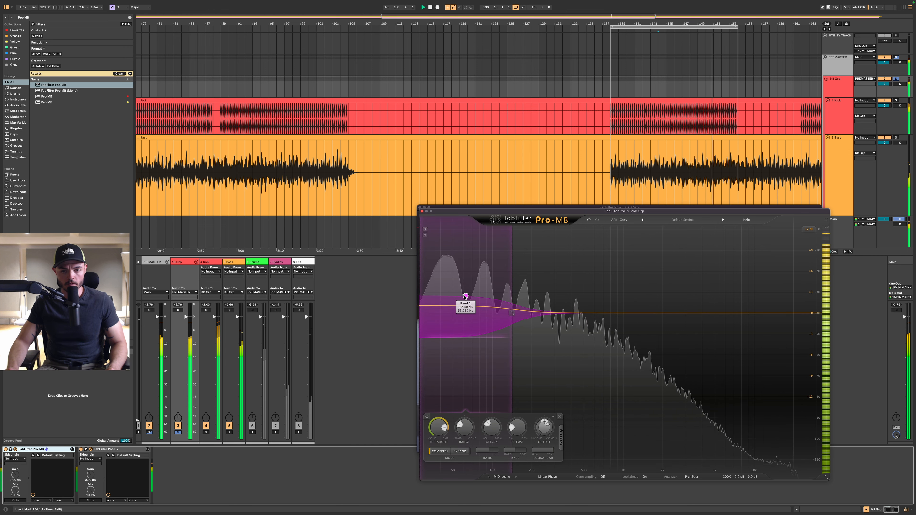
pyautogui.moveTo(495, 299); pyautogui.dragTo(495, 299)
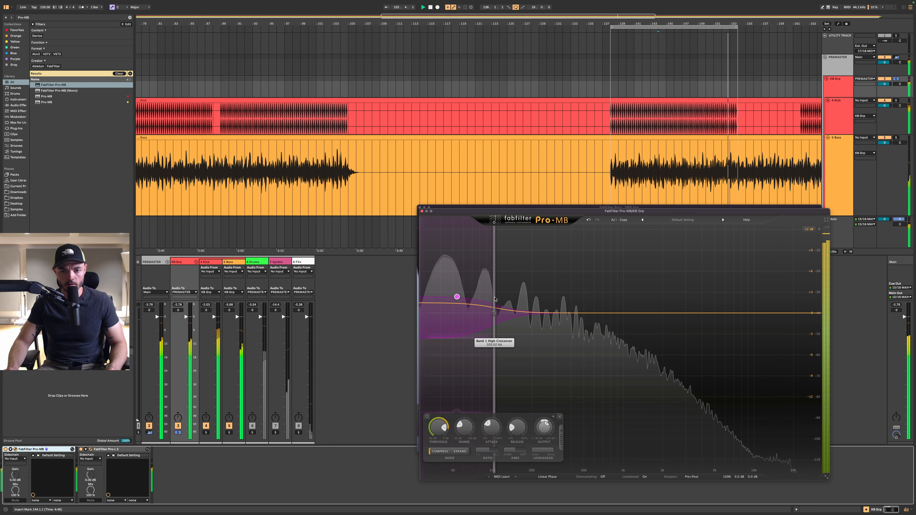
# Open the Bass track's Pro-Q 3 and add a narrow dynamic bell on the upper low-end peak with about -7 dB dynamic range
pyautogui.click(836, 160)
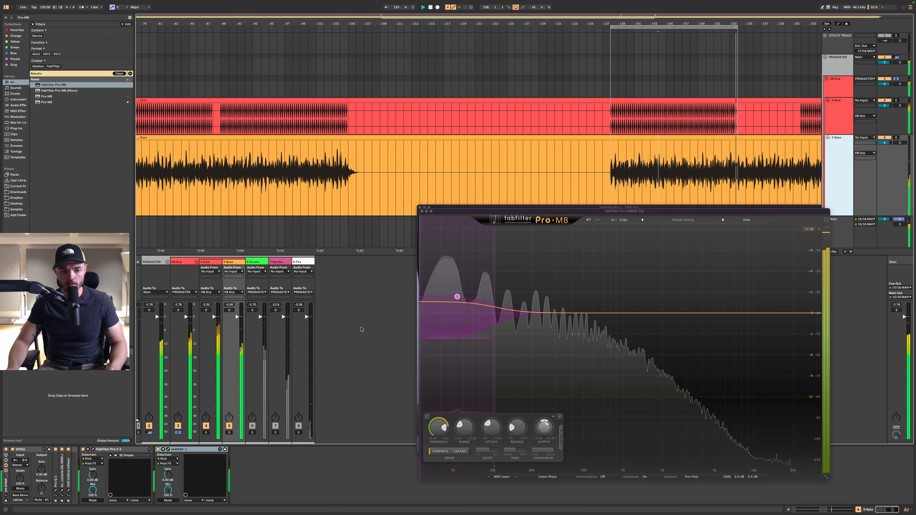
pyautogui.click(56, 491)
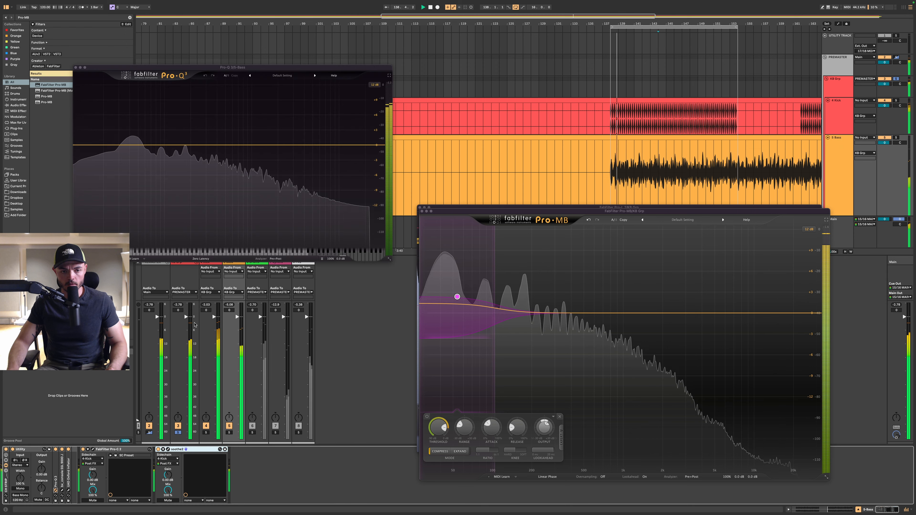
pyautogui.moveTo(156, 145)
pyautogui.mouseDown()
pyautogui.moveTo(156, 115)
pyautogui.moveTo(157, 140)
pyautogui.mouseUp()
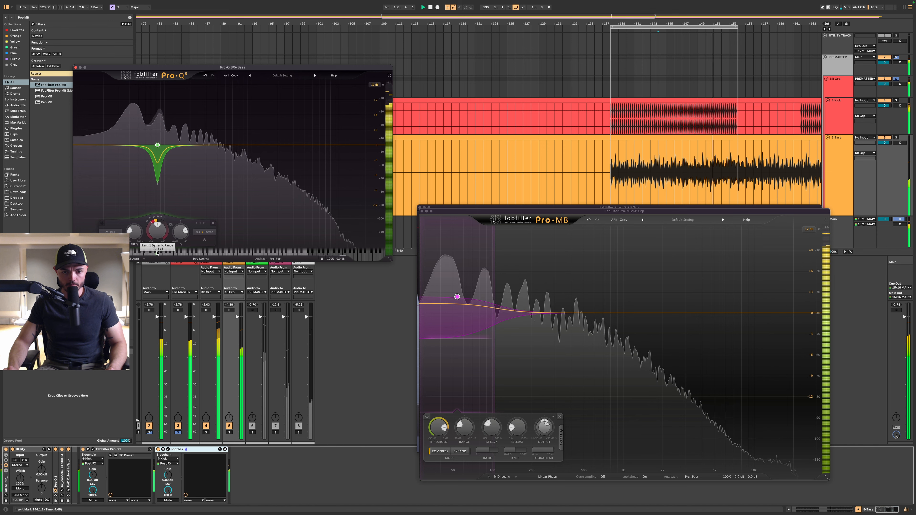
# Find FabFilter Volcano 3 and add it to the Kick track as a trial filter
pyautogui.click(849, 115)
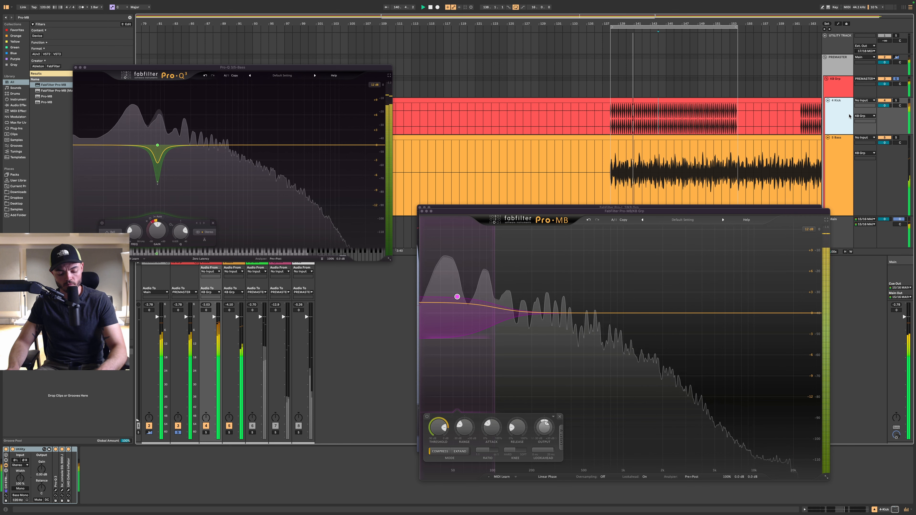
pyautogui.press('super+f')
pyautogui.write('Fabfilter volcano 3 au')
pyautogui.press('Down')
pyautogui.press('Return')
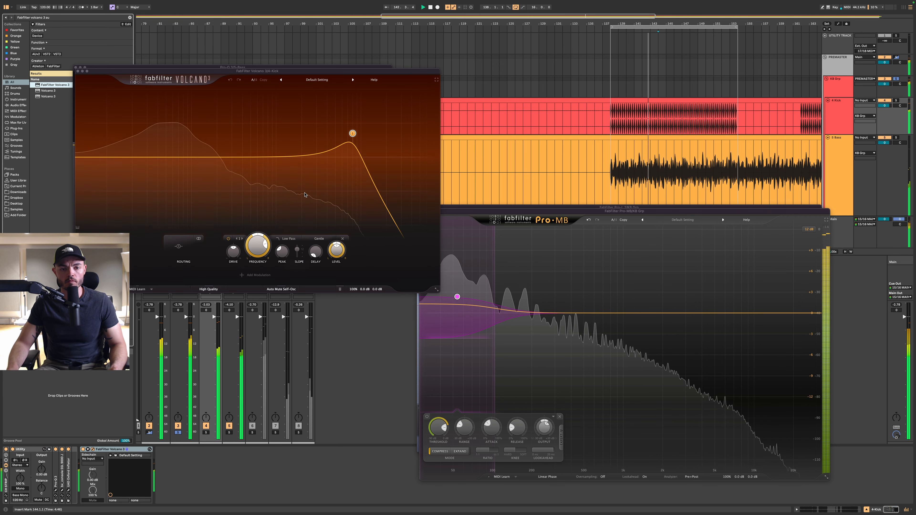
# Try a high-pass filter in Volcano 3 with a slight resonant peak at about 27 Hz on the kick
pyautogui.moveTo(350, 136); pyautogui.dragTo(393, 165)
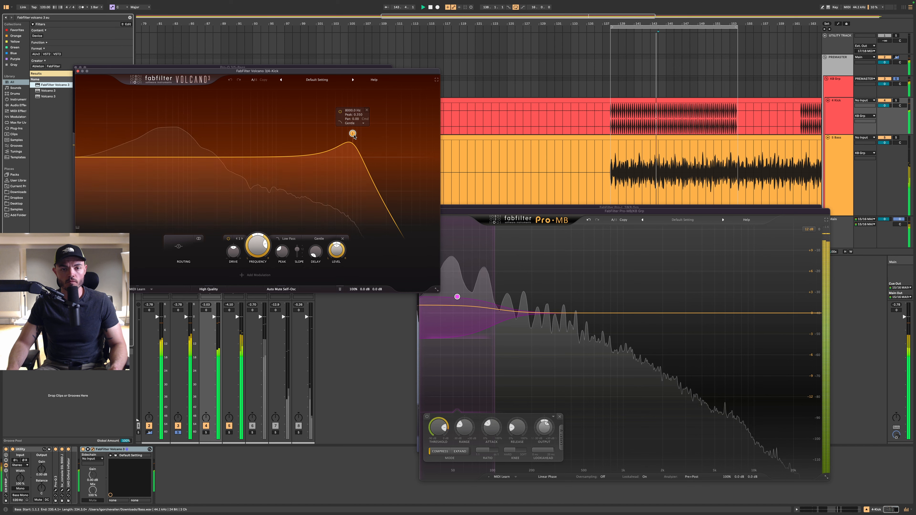
pyautogui.moveTo(352, 133); pyautogui.dragTo(353, 167)
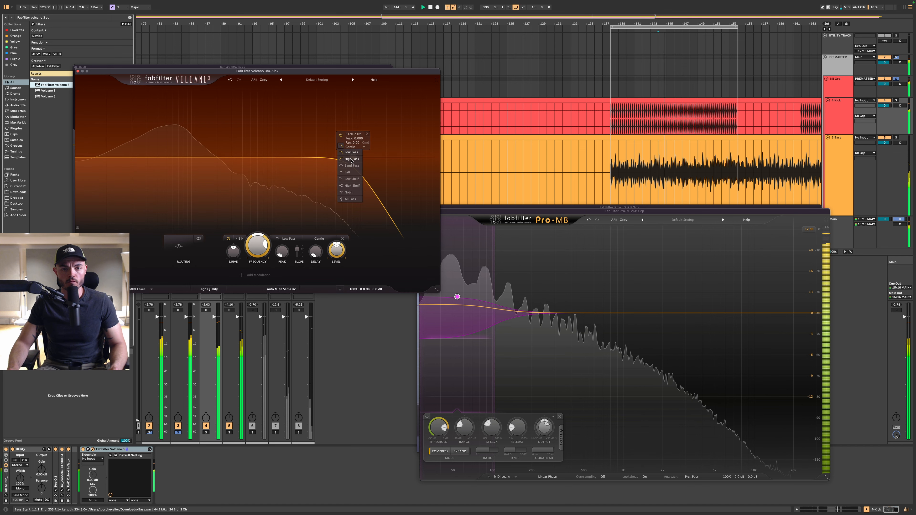
pyautogui.click(352, 159)
pyautogui.moveTo(353, 157); pyautogui.dragTo(150, 147)
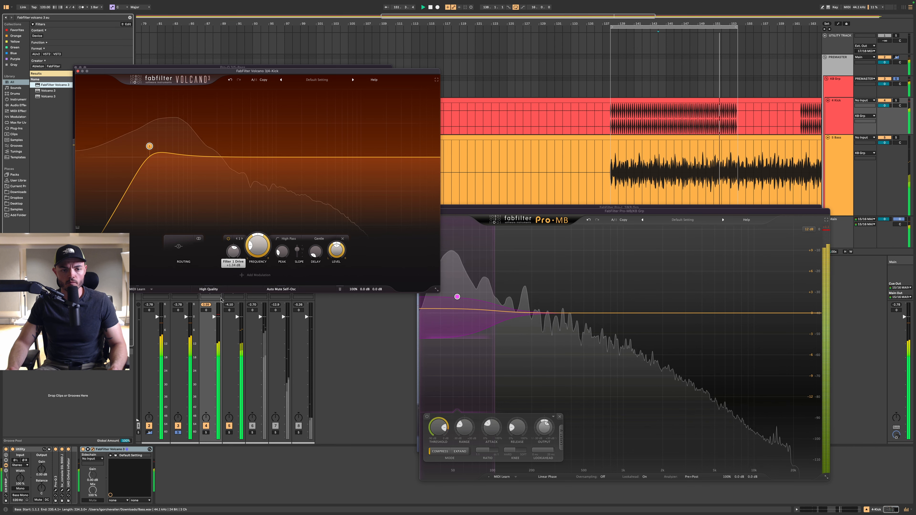
pyautogui.moveTo(149, 146)
pyautogui.mouseDown()
pyautogui.moveTo(180, 134)
pyautogui.moveTo(163, 141)
pyautogui.mouseUp()
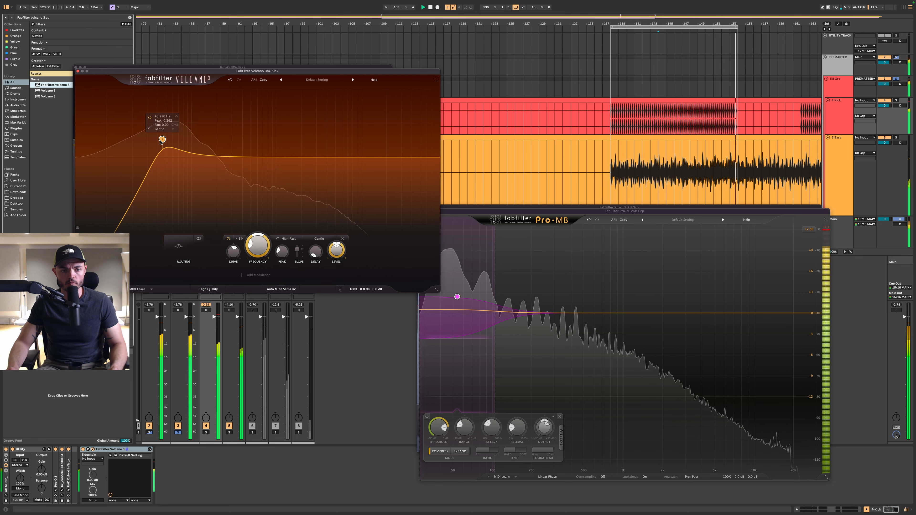
pyautogui.moveTo(147, 146); pyautogui.dragTo(143, 149)
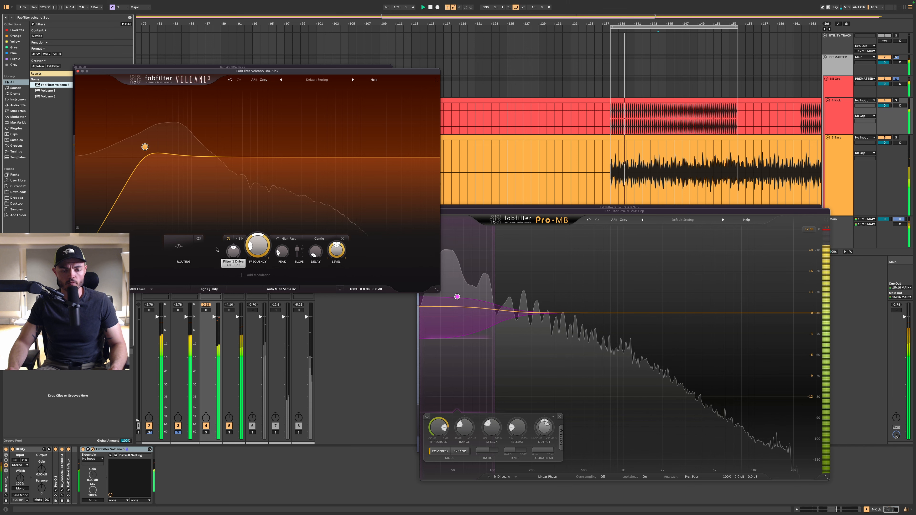
pyautogui.moveTo(145, 147); pyautogui.dragTo(144, 150)
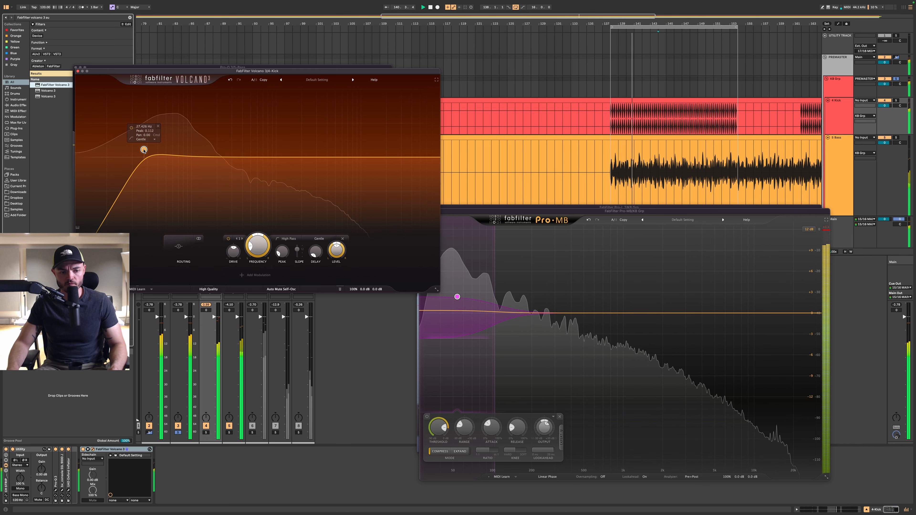
# Compare the kick with Volcano 3 bypassed and active, nudging its filter peak slightly up, and delete Volcano 3 from the Kick track
pyautogui.click(95, 451)
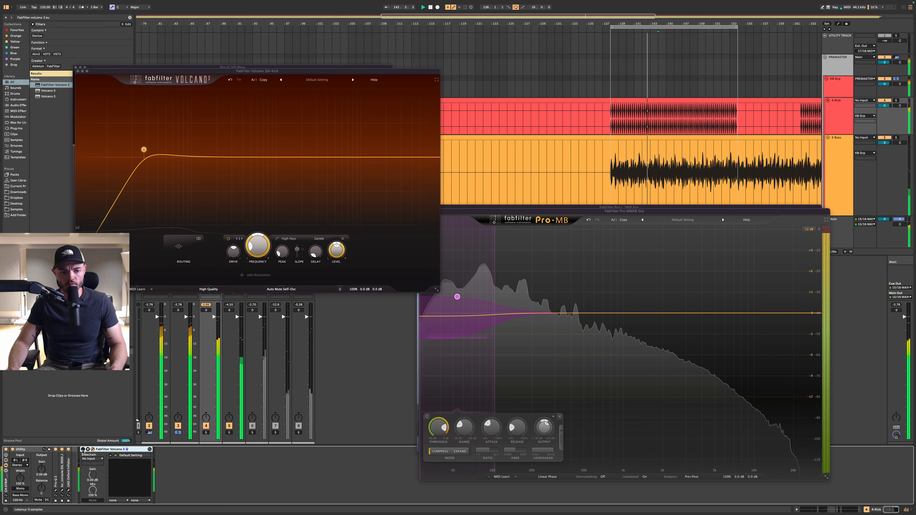
pyautogui.click(143, 150)
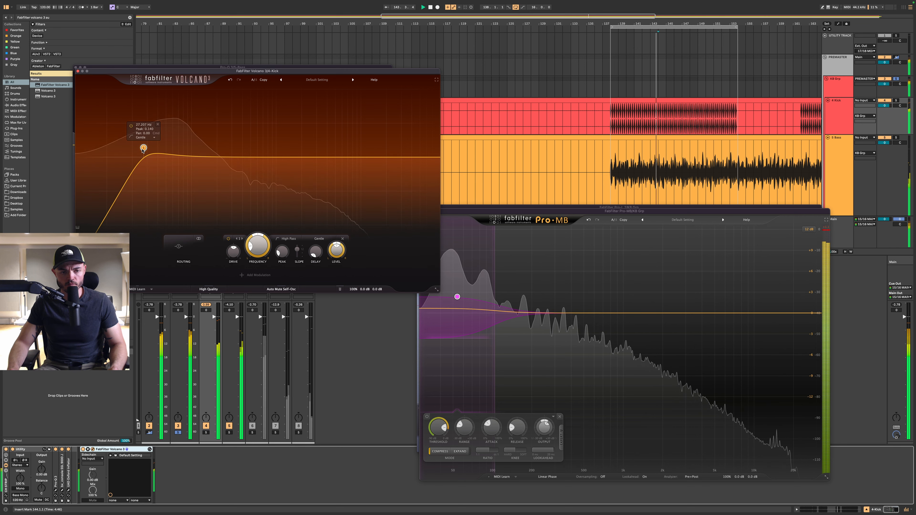
pyautogui.click(85, 450)
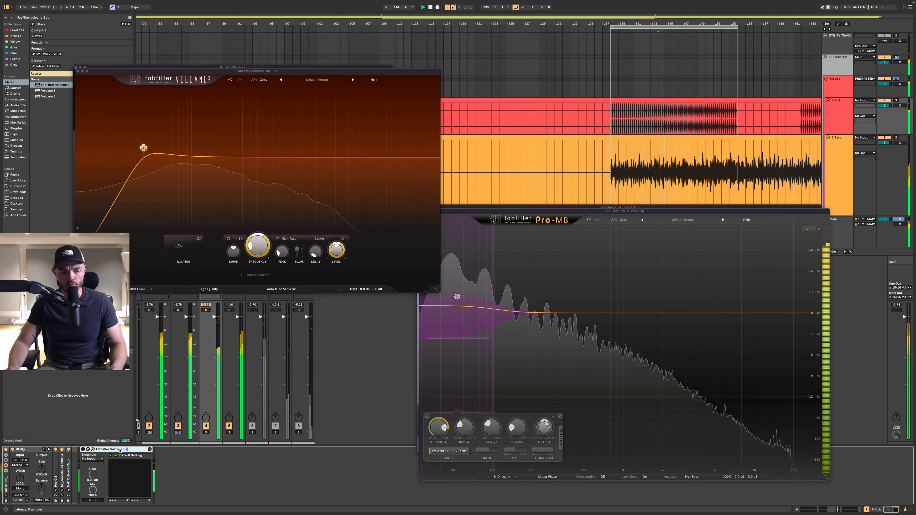
pyautogui.press('Delete')
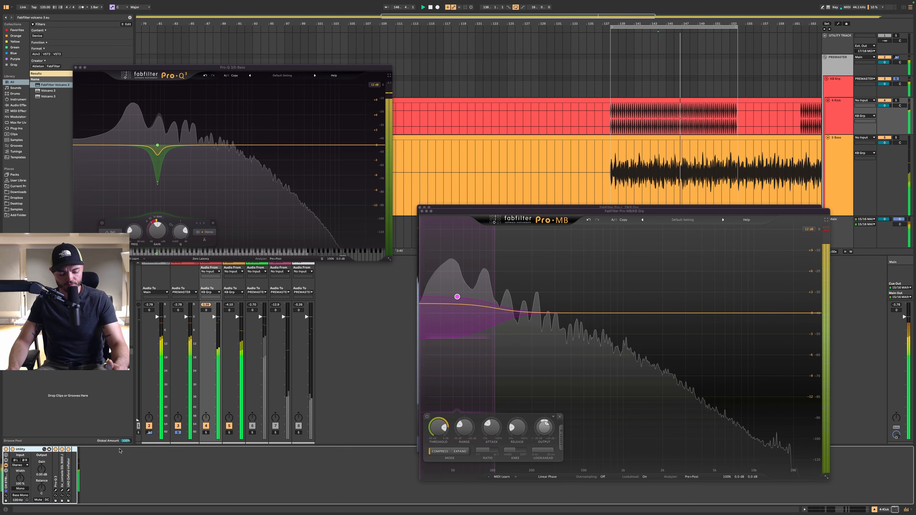
# Find the SALT x64 equalizer and add it to the Kick track
pyautogui.press('super+f')
pyautogui.write('SALT x64')
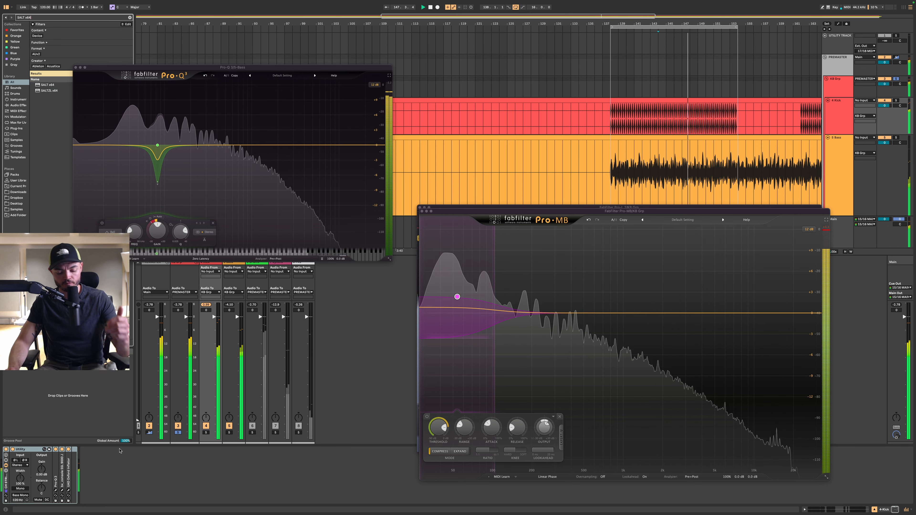
pyautogui.press('Down')
pyautogui.press('Return')
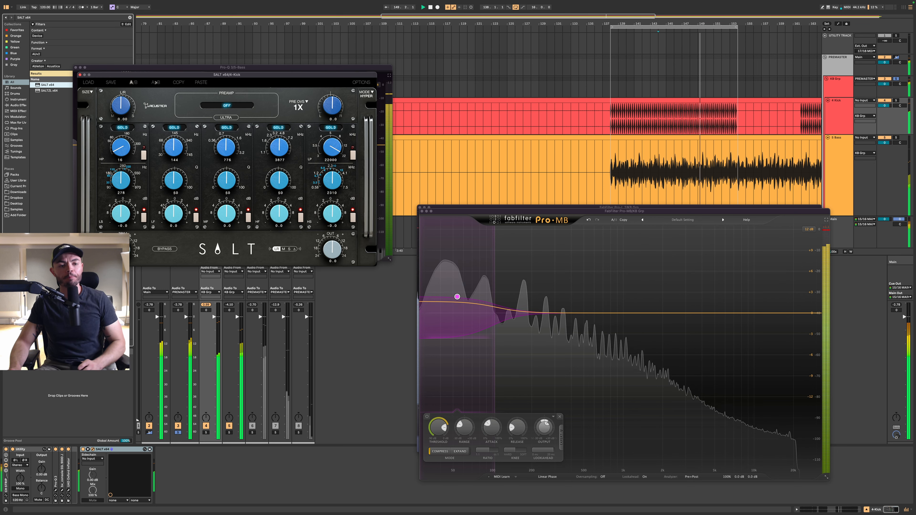
# In SALT, set the lowest EQ band's frequency to 84 Hz and boost it by about 0.9 dB
pyautogui.moveTo(122, 183)
pyautogui.mouseDown()
pyautogui.moveTo(121, 210)
pyautogui.moveTo(121, 188)
pyautogui.mouseUp()
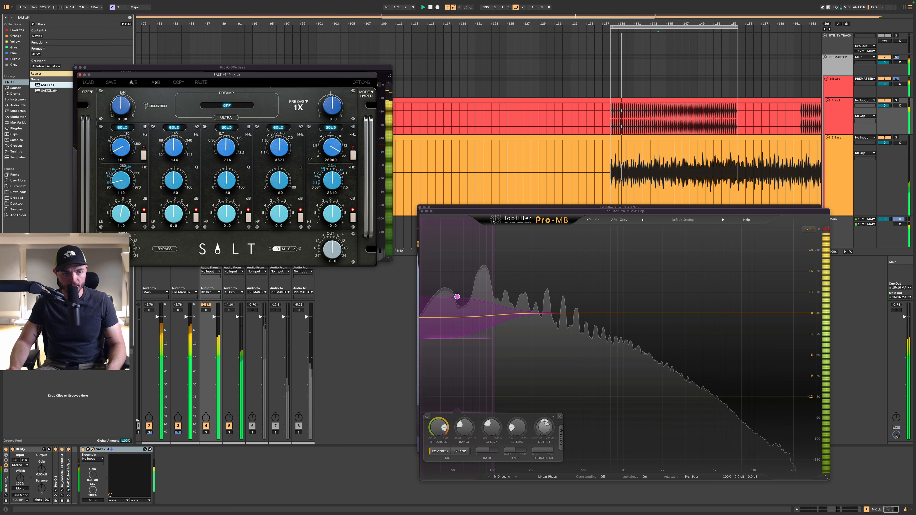
pyautogui.moveTo(119, 171); pyautogui.dragTo(119, 181)
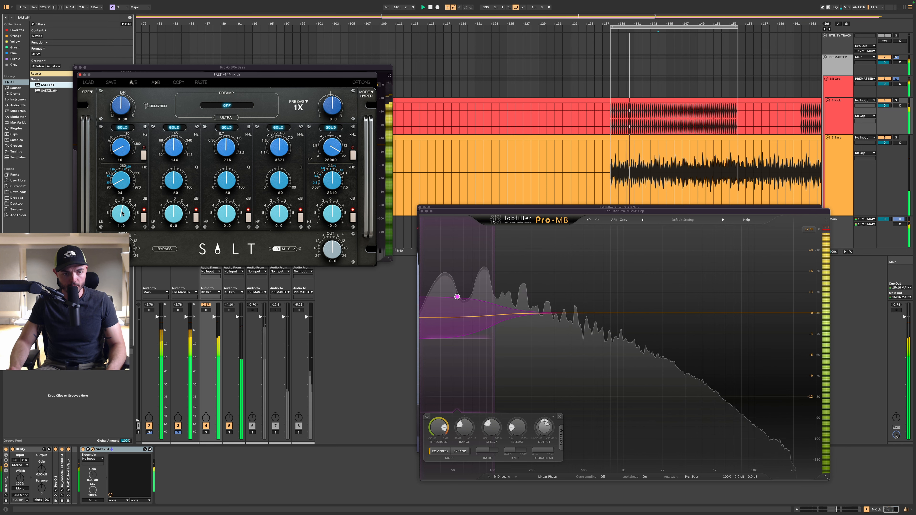
pyautogui.moveTo(122, 214); pyautogui.dragTo(123, 217)
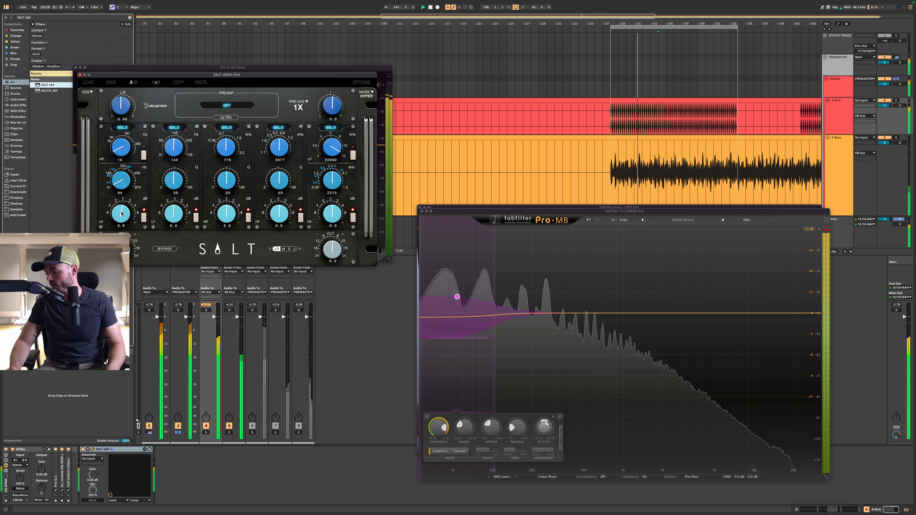
# Stop playback and close the SALT, Pro-Q 3, Pro-MB and Pro-L 2 windows
pyautogui.press('space')
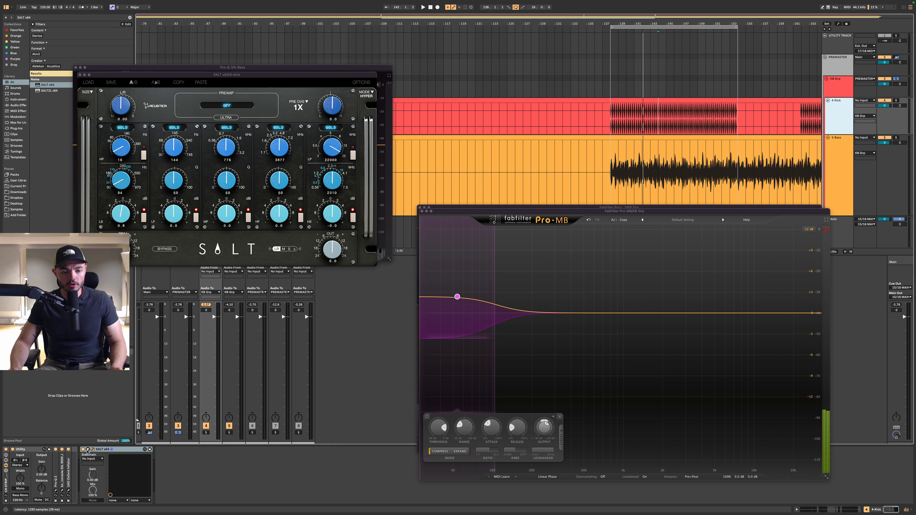
pyautogui.click(79, 75)
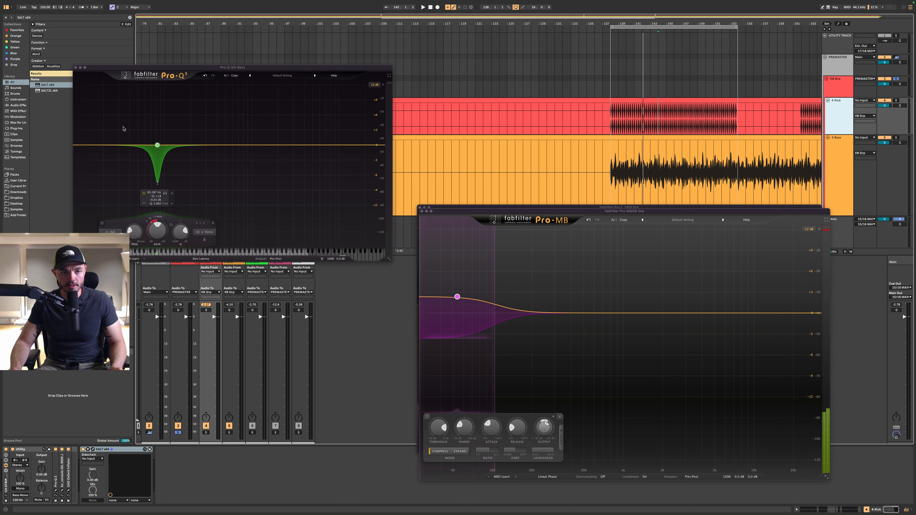
pyautogui.click(75, 68)
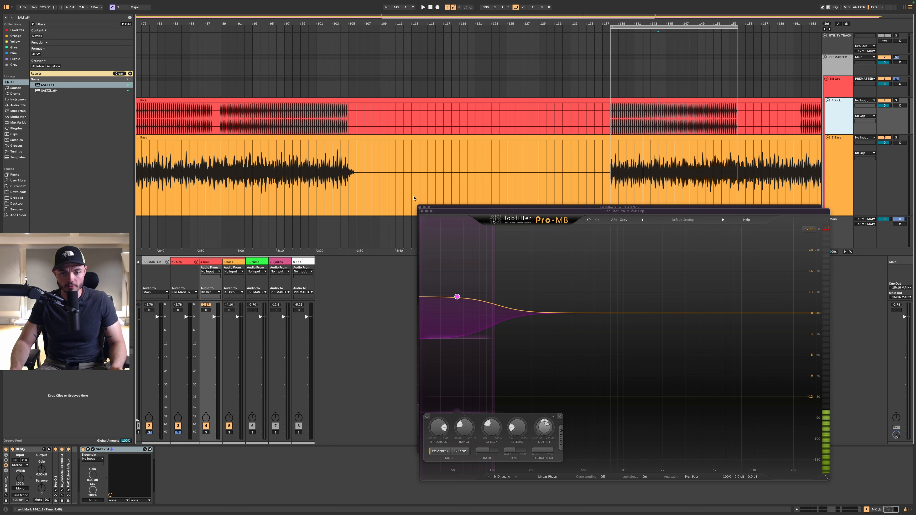
pyautogui.click(422, 211)
pyautogui.click(419, 208)
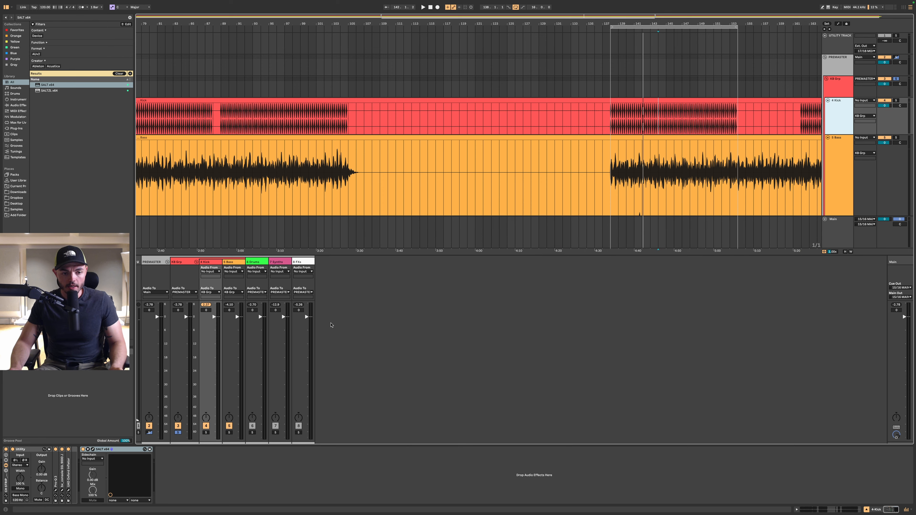
# Find soothe2, add it to the Kick track after SALT and start playback
pyautogui.click(841, 84)
pyautogui.click(841, 121)
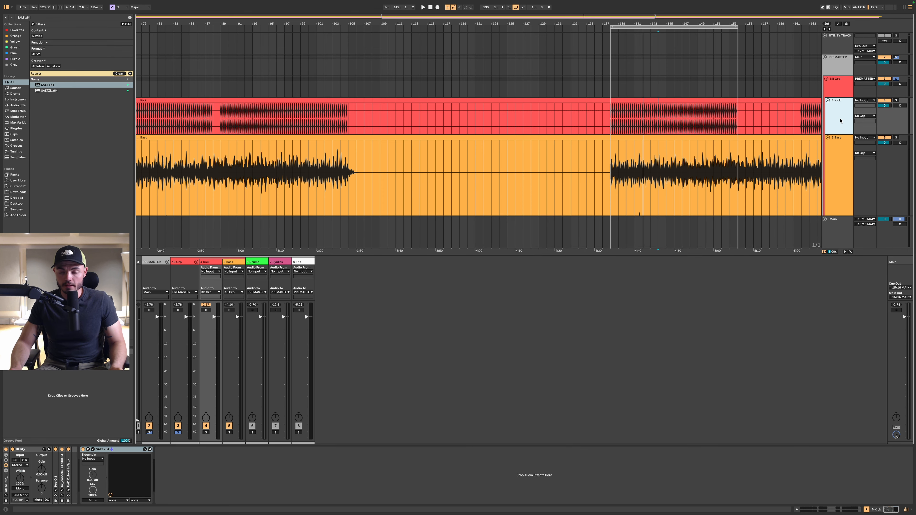
pyautogui.press('super+f')
pyautogui.write('soothe2')
pyautogui.press('Down')
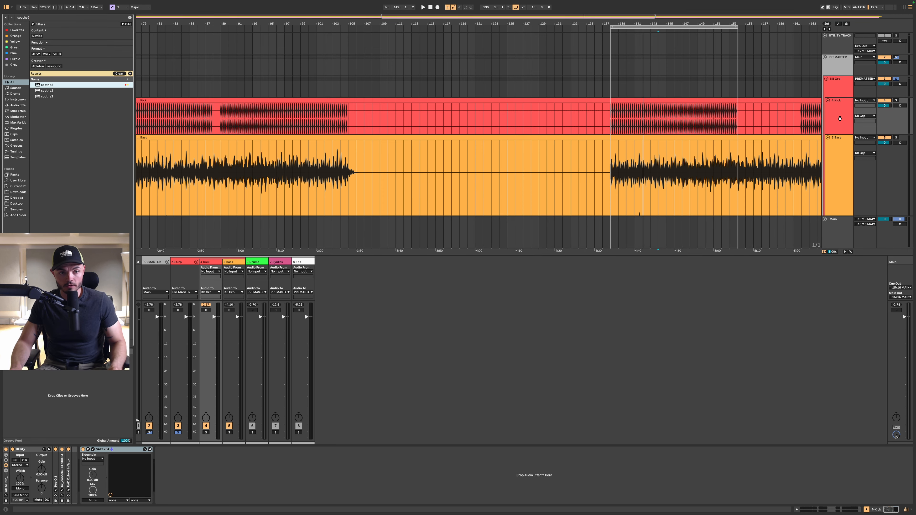
pyautogui.press('Return')
pyautogui.press('space')
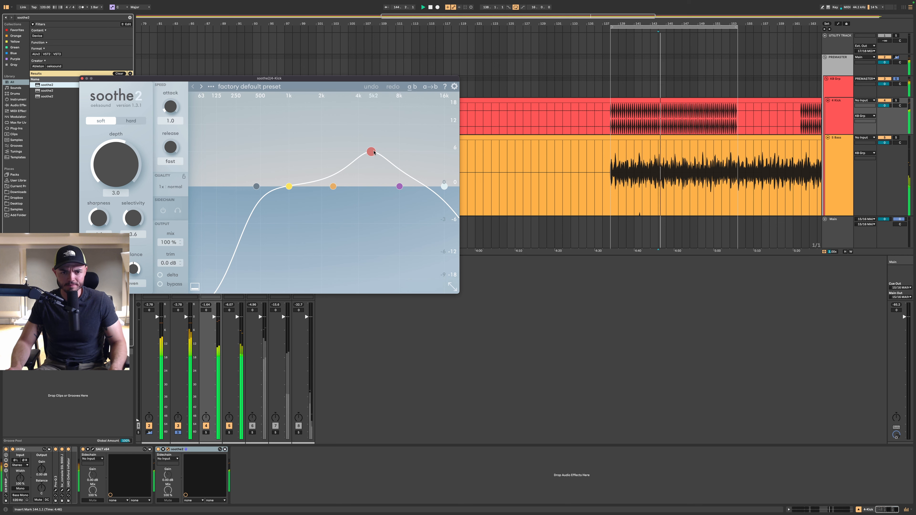
# In soothe2, move band 3 to about 3.1 kHz at 12 dB, set depth to 12.5 and the low cut to 2.7 kHz
pyautogui.moveTo(372, 152); pyautogui.dragTo(347, 126)
pyautogui.moveTo(122, 172); pyautogui.dragTo(121, 158)
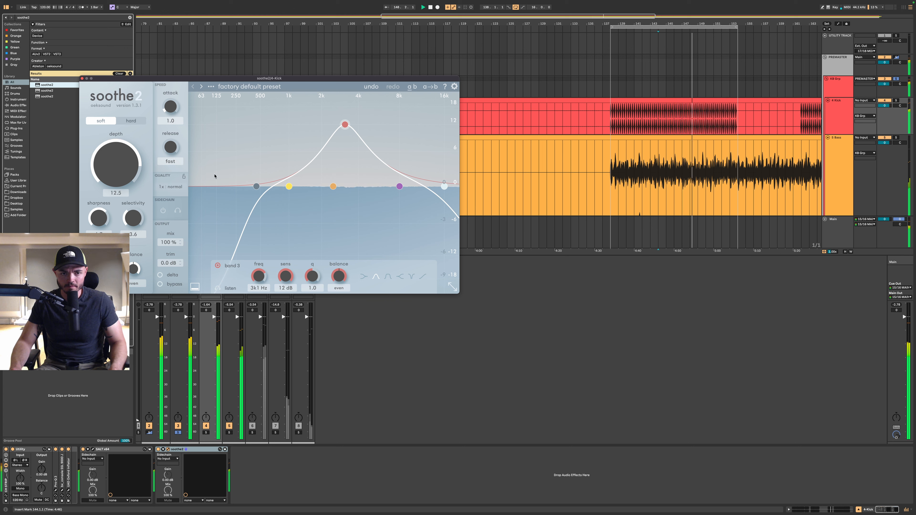
pyautogui.moveTo(256, 186); pyautogui.dragTo(337, 190)
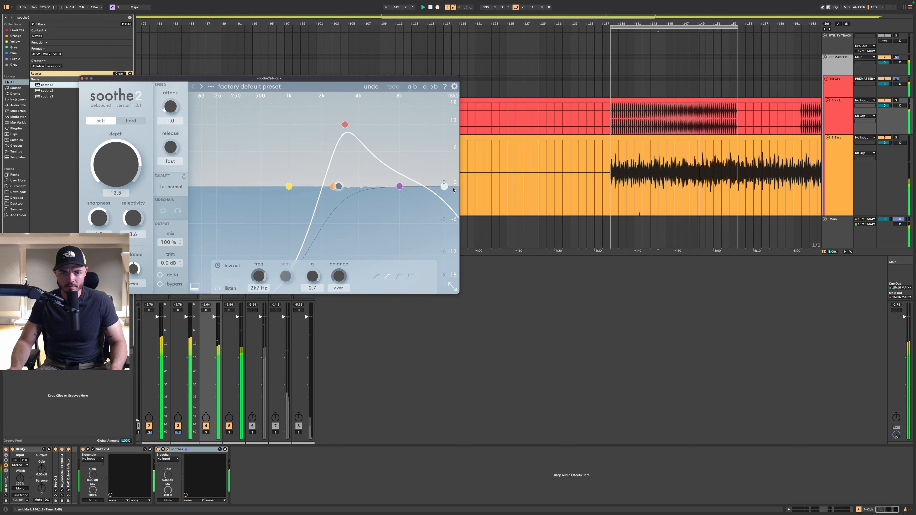
# Set the soothe2 high cut to about 13.8 kHz, attack to 2.0 and depth to 17.0
pyautogui.moveTo(445, 188); pyautogui.dragTo(434, 188)
pyautogui.moveTo(171, 108); pyautogui.dragTo(170, 104)
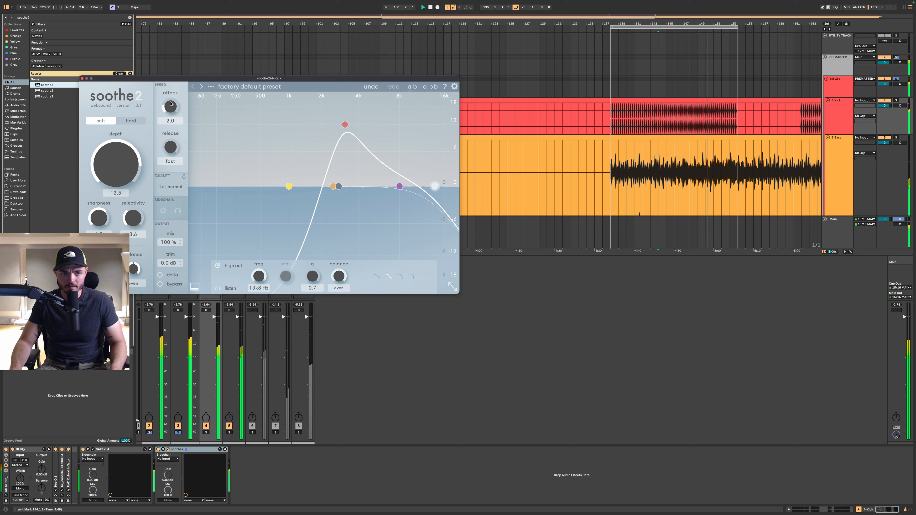
pyautogui.moveTo(109, 175); pyautogui.dragTo(108, 168)
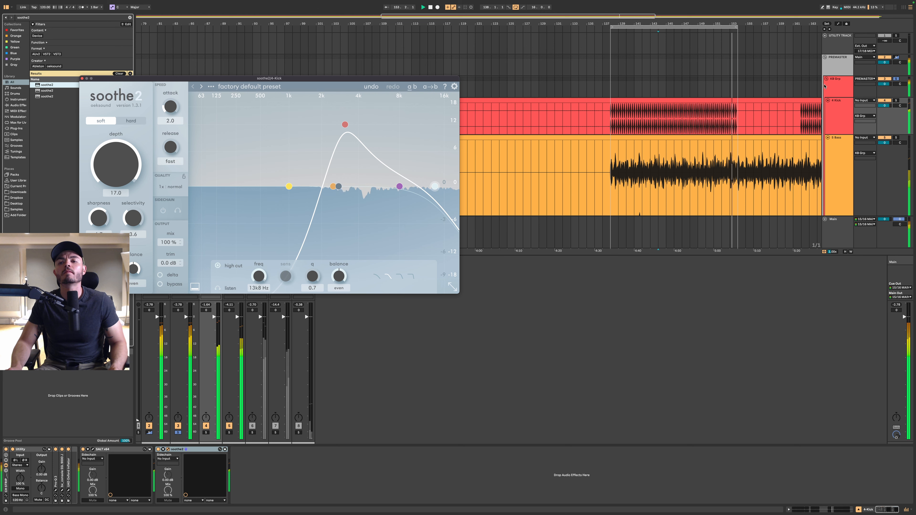
# Unsolo KB Grp to play the full mix, close the soothe2 window and show the Kick track's devices
pyautogui.click(838, 62)
pyautogui.click(841, 81)
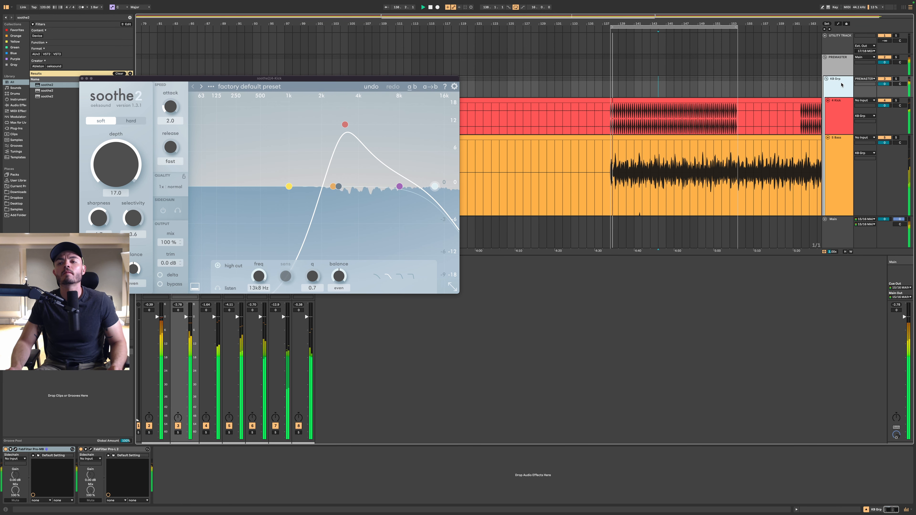
pyautogui.scroll(2, 637, 124)
pyautogui.scroll(-3, 637, 124)
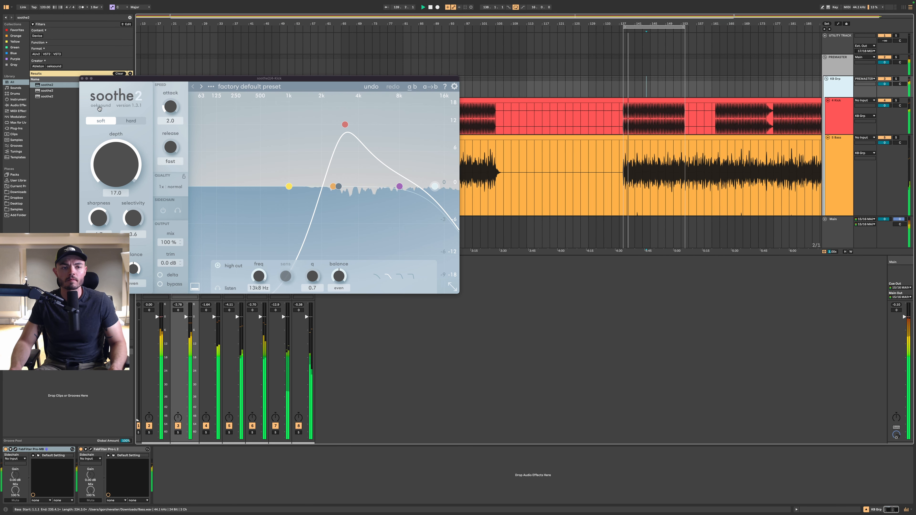
pyautogui.click(82, 79)
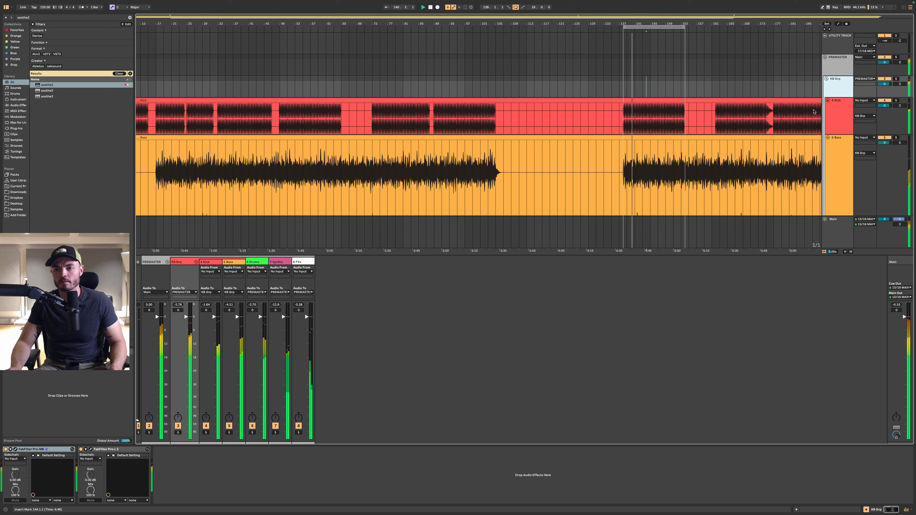
pyautogui.click(844, 117)
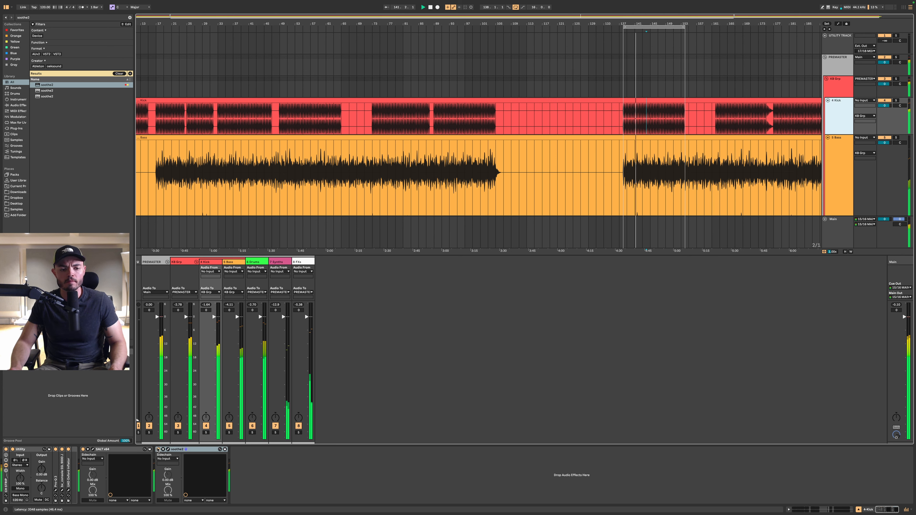
# Turn soothe2 back on, open SALT on the Kick track and set its high-shelf gain to 0.3 dB
pyautogui.click(158, 450)
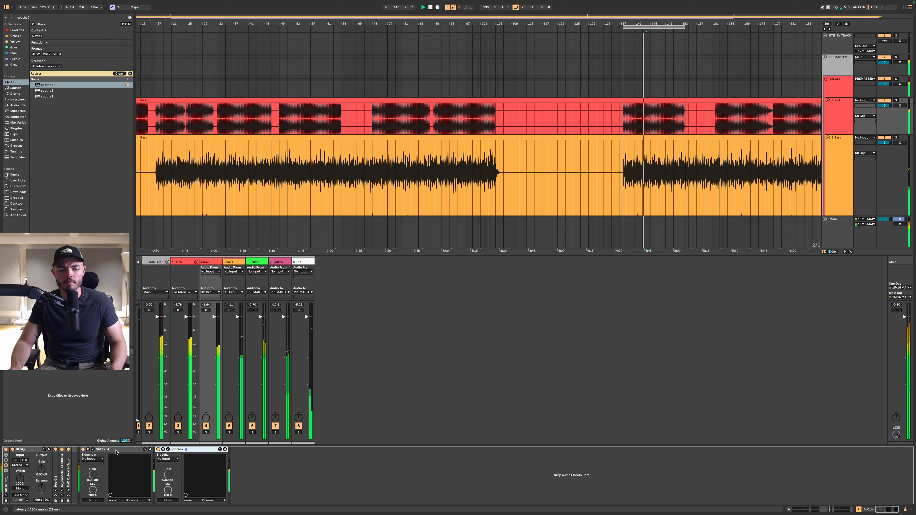
pyautogui.click(93, 449)
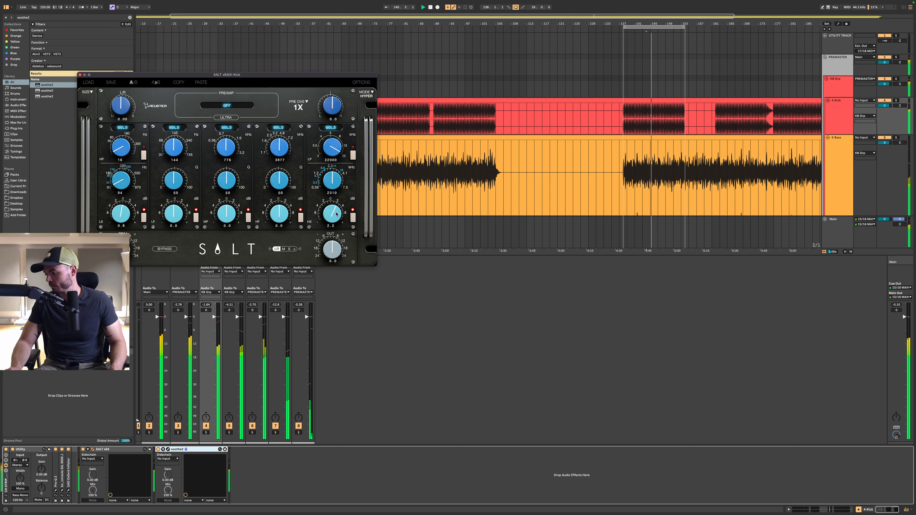
pyautogui.moveTo(336, 215); pyautogui.dragTo(336, 218)
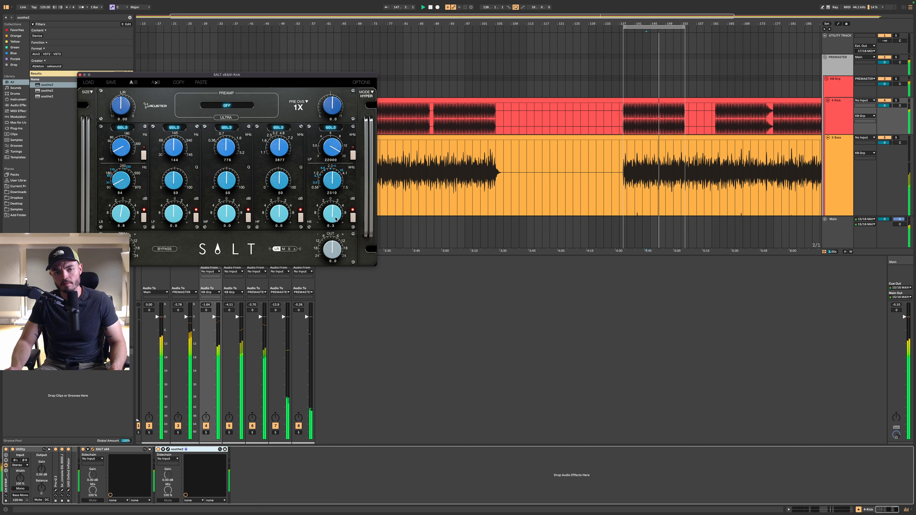
# Hide the SALT window, find spiff and add it to the Kick track after soothe2
pyautogui.click(835, 120)
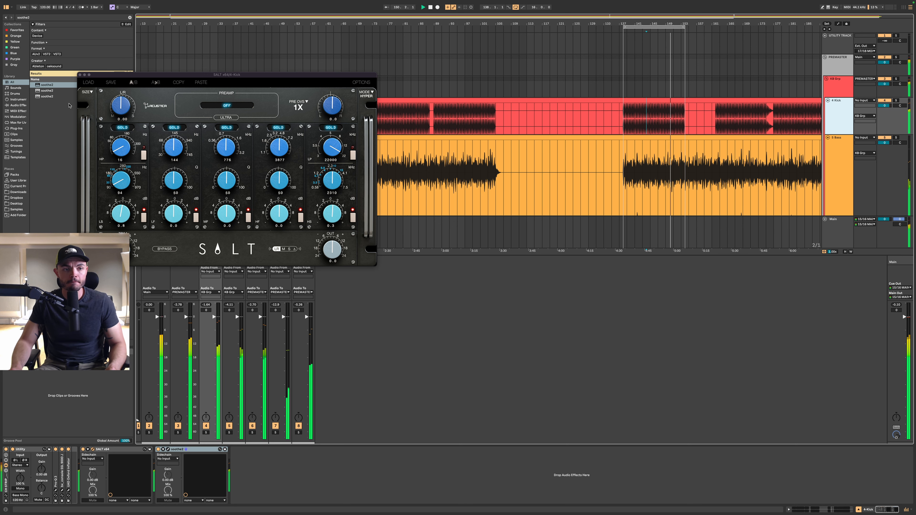
pyautogui.press('super+alt+p')
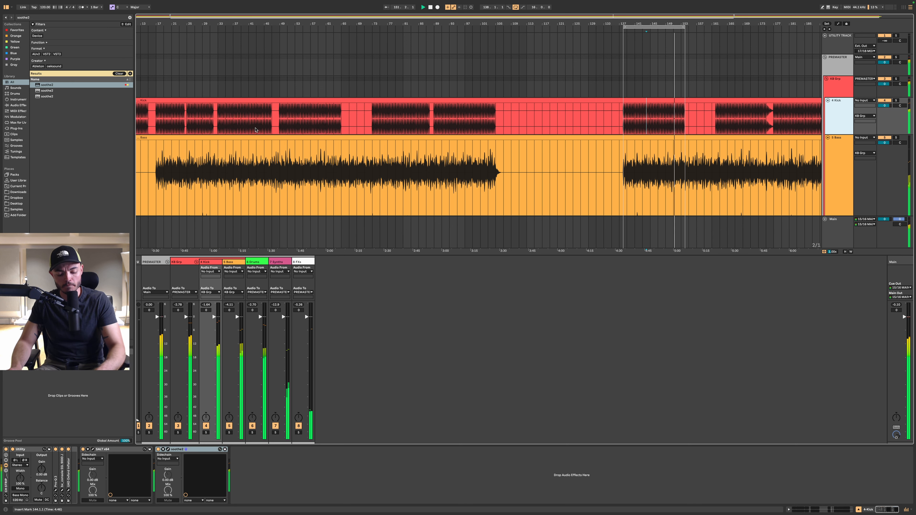
pyautogui.press('super+f')
pyautogui.write('spiff au')
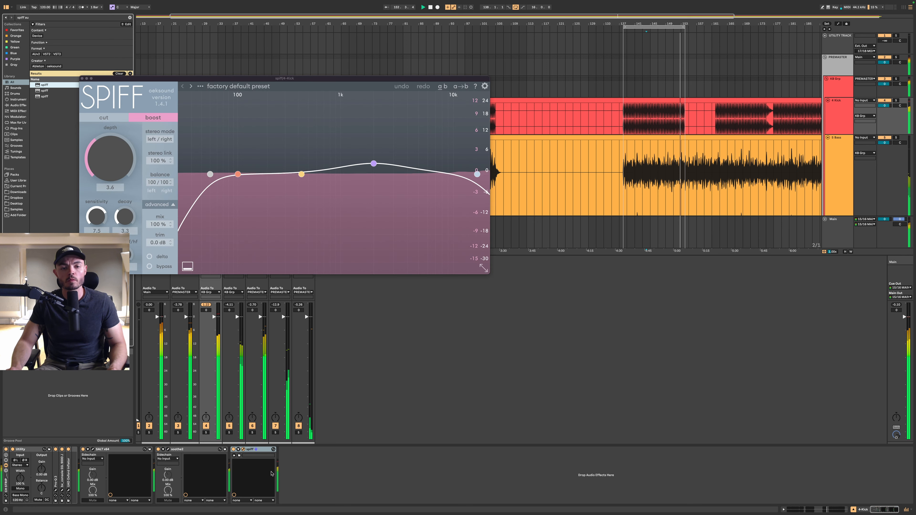
# In spiff, raise the low cut, move band 3 to 14.4 kHz at 3.4 dB and set the depth to 2.3
pyautogui.moveTo(210, 173); pyautogui.dragTo(473, 163)
pyautogui.moveTo(134, 164); pyautogui.dragTo(106, 154)
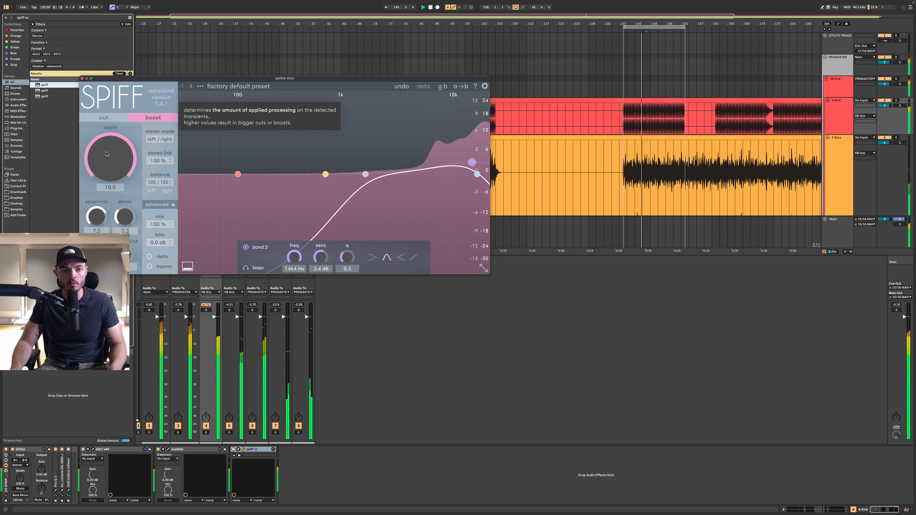
pyautogui.moveTo(107, 154); pyautogui.dragTo(93, 213)
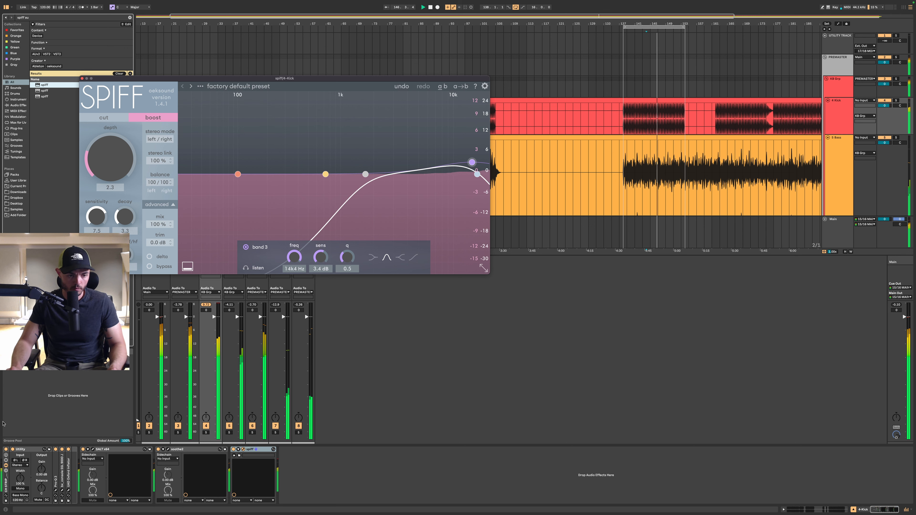
# Move the Oxford Inflator to the end of the Kick chain and set its effect to about 39% and curve to -50.0
pyautogui.click(316, 474)
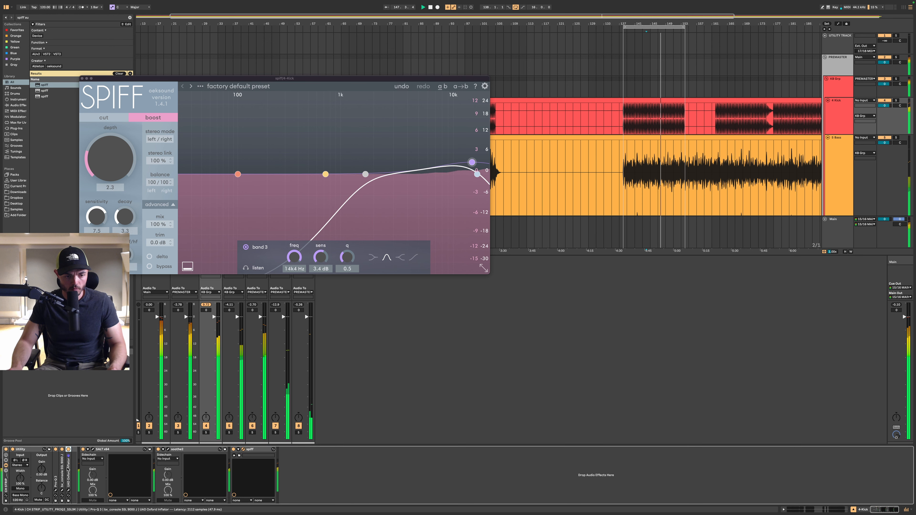
pyautogui.moveTo(315, 475); pyautogui.dragTo(314, 475)
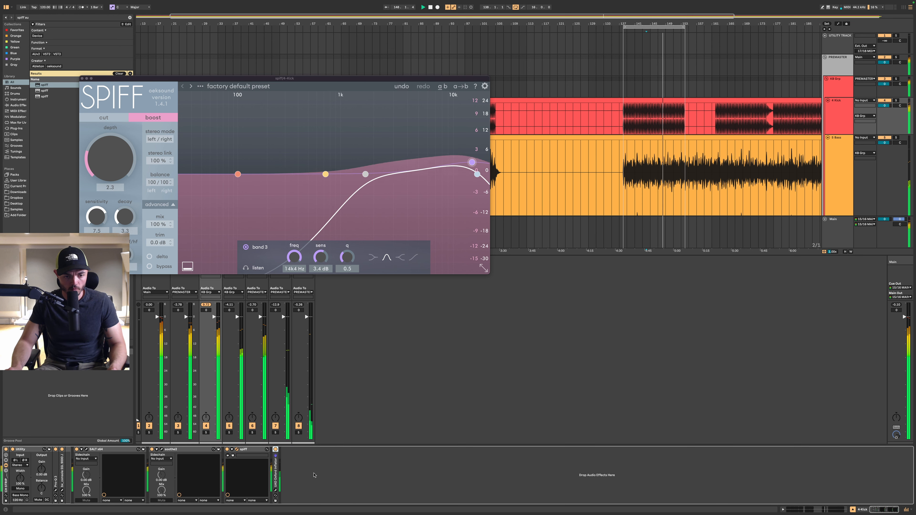
pyautogui.click(275, 490)
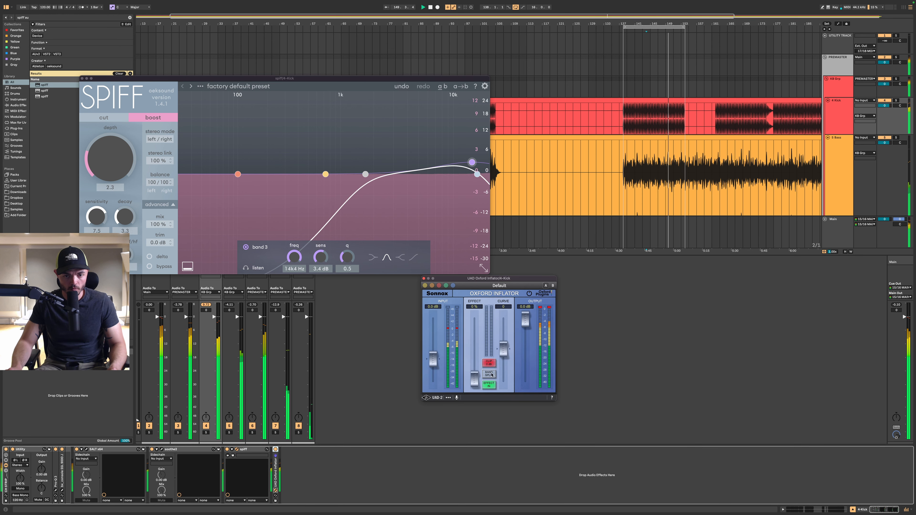
pyautogui.moveTo(475, 377); pyautogui.dragTo(473, 324)
pyautogui.moveTo(506, 351); pyautogui.dragTo(504, 380)
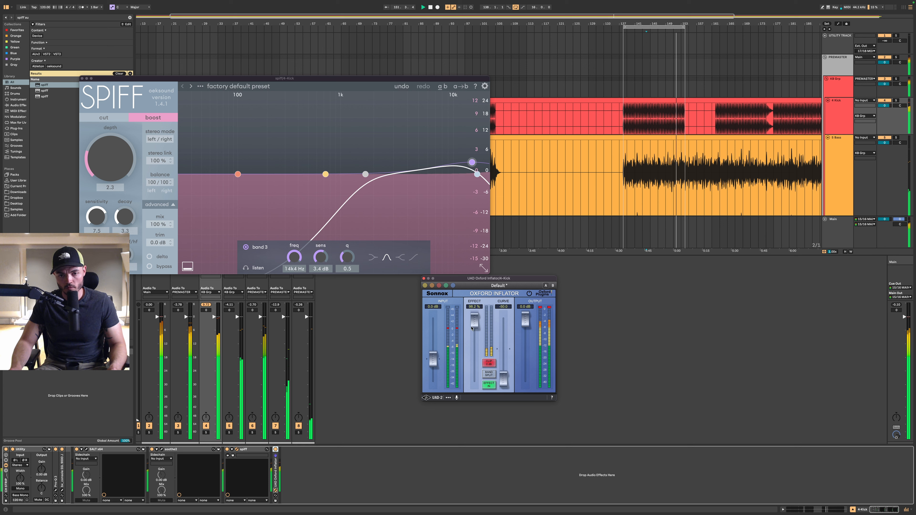
pyautogui.moveTo(474, 334); pyautogui.dragTo(473, 364)
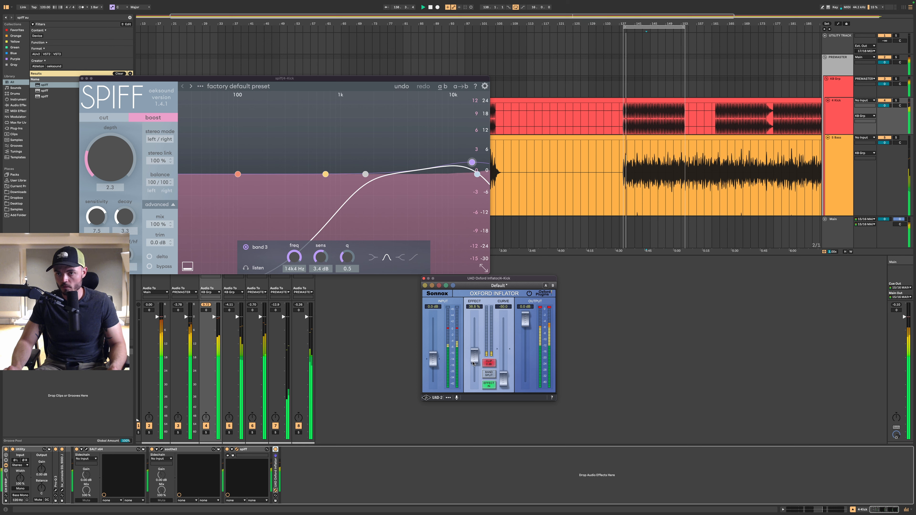
# Move the Oxford Inflator to the end of the Bass track's chain and set its effect to about 25%
pyautogui.click(837, 93)
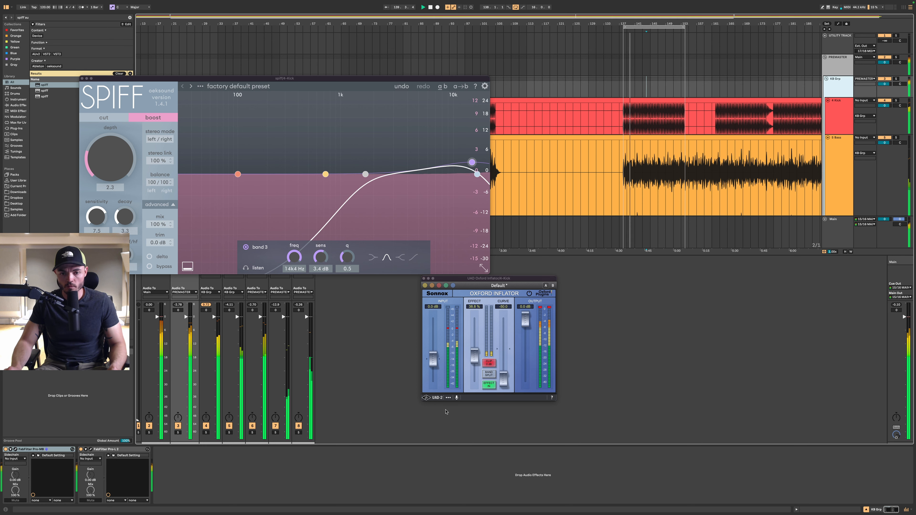
pyautogui.click(837, 164)
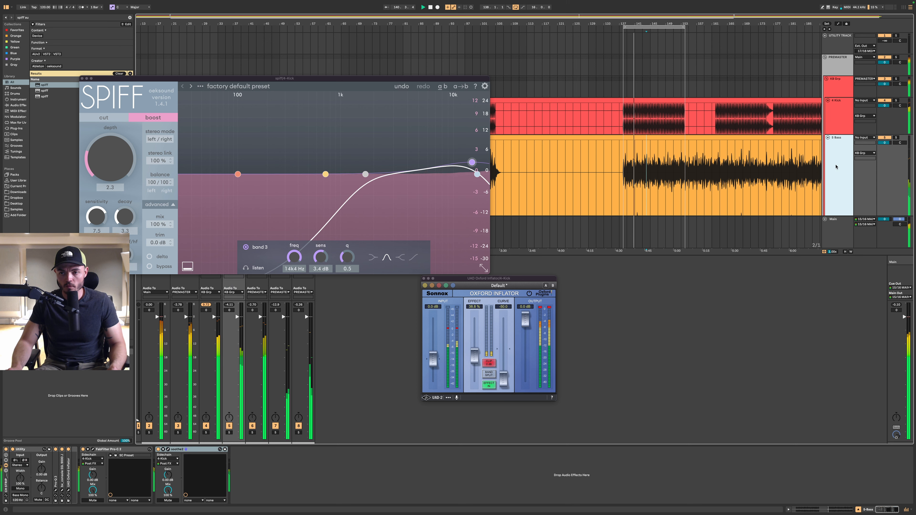
pyautogui.click(67, 468)
pyautogui.moveTo(276, 478); pyautogui.dragTo(272, 480)
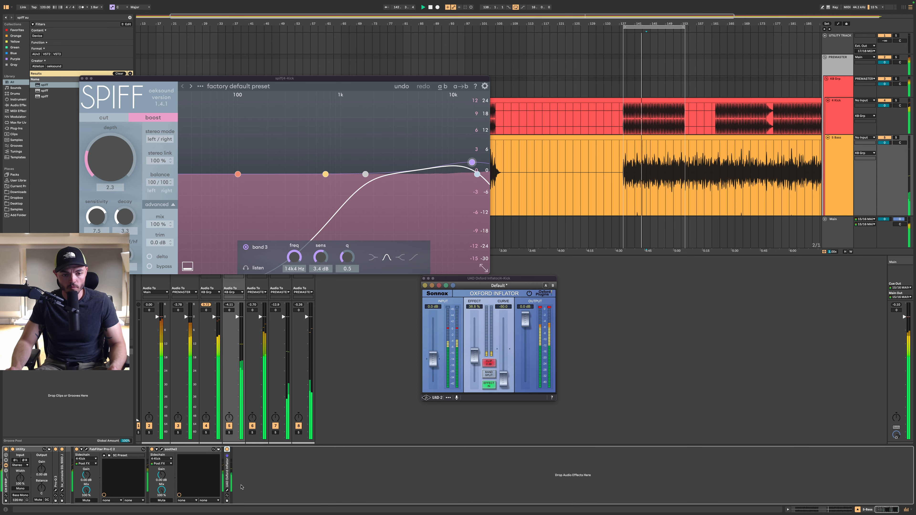
pyautogui.click(227, 491)
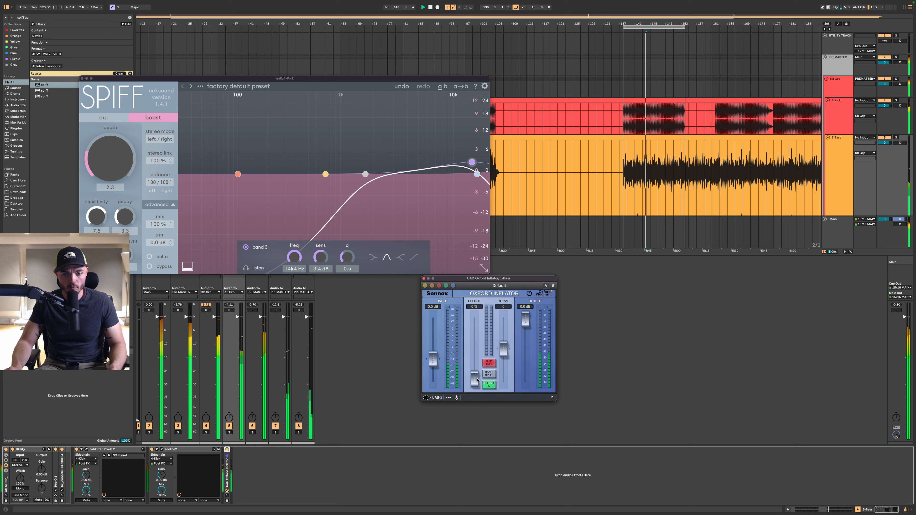
pyautogui.moveTo(475, 379); pyautogui.dragTo(520, 270)
pyautogui.moveTo(473, 329); pyautogui.dragTo(472, 369)
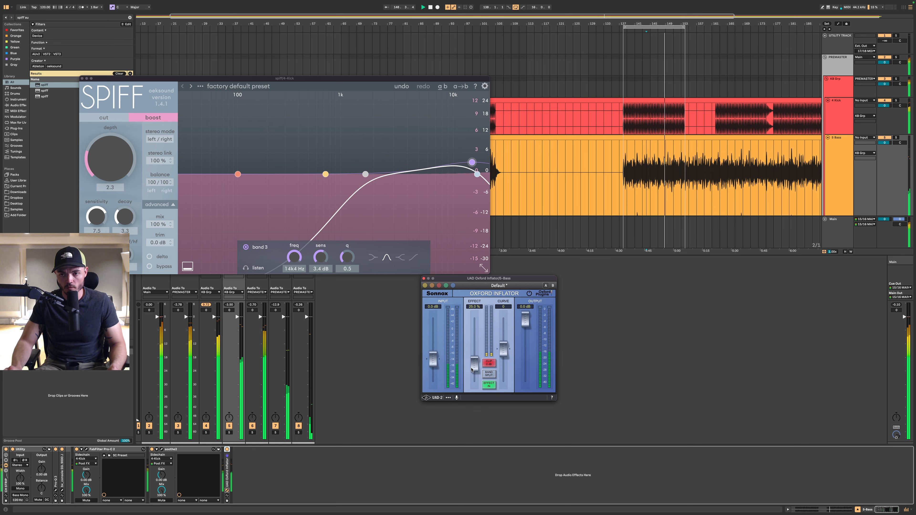
# In Pro-MB on KB Grp, raise band 1 slightly and set its high crossover to about 92 Hz
pyautogui.click(841, 88)
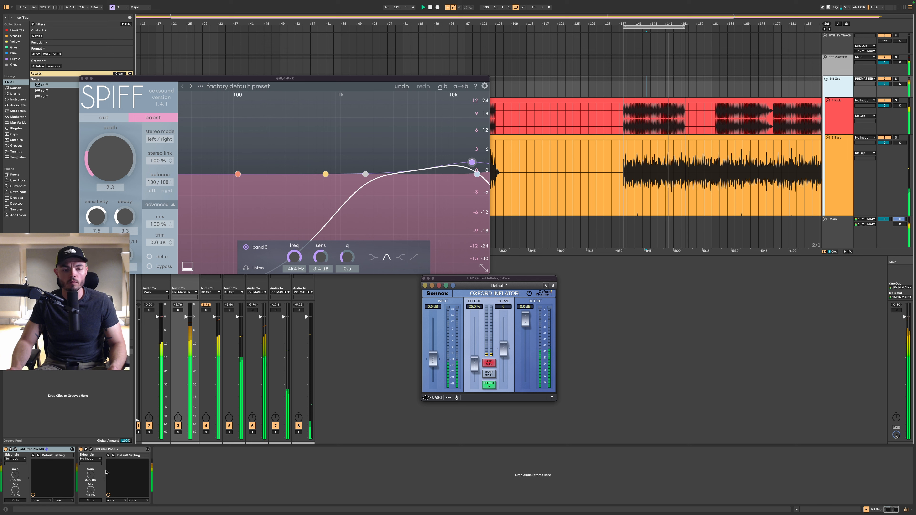
pyautogui.click(15, 449)
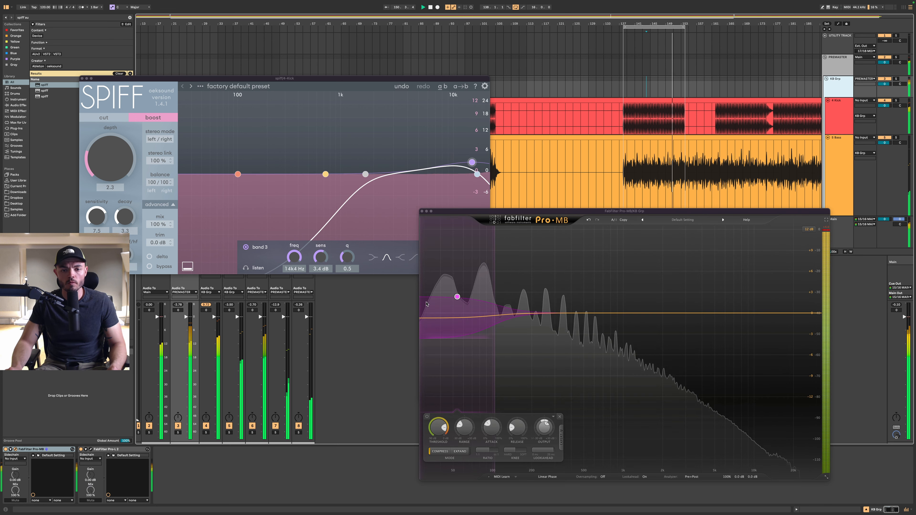
pyautogui.moveTo(457, 297); pyautogui.dragTo(457, 294)
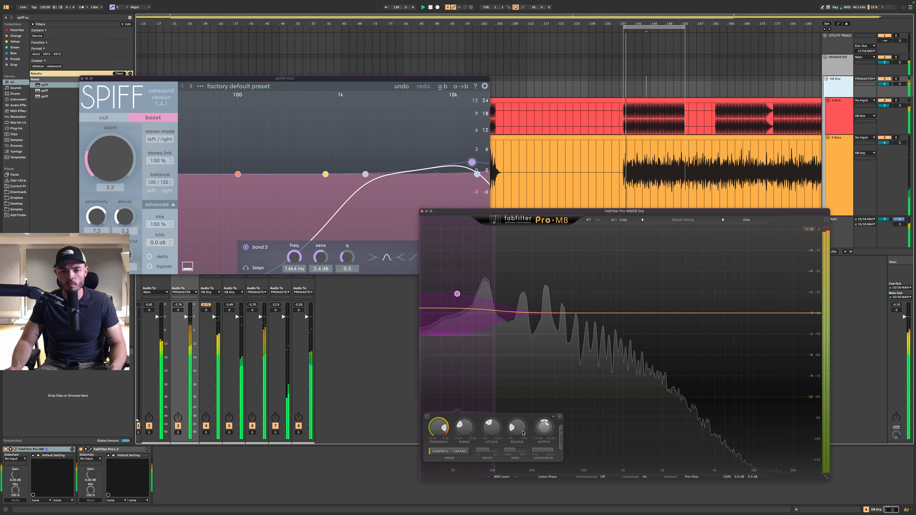
pyautogui.moveTo(494, 290); pyautogui.dragTo(489, 290)
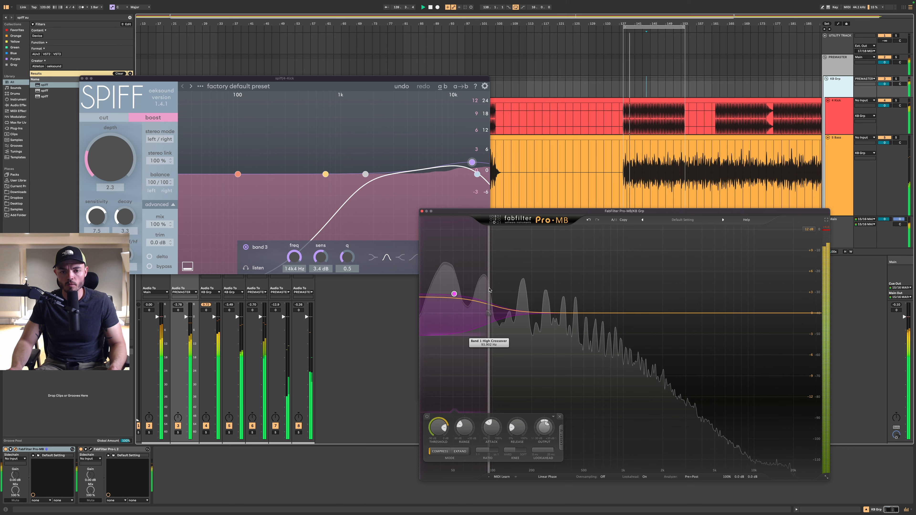
pyautogui.click(422, 212)
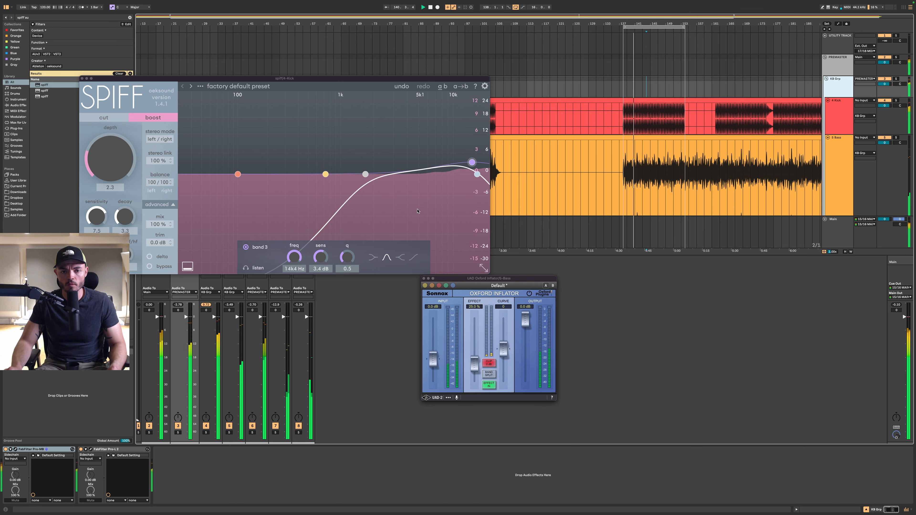
# Close the spiff and Oxford Inflator windows and fit all tracks into the arrangement's height
pyautogui.click(81, 79)
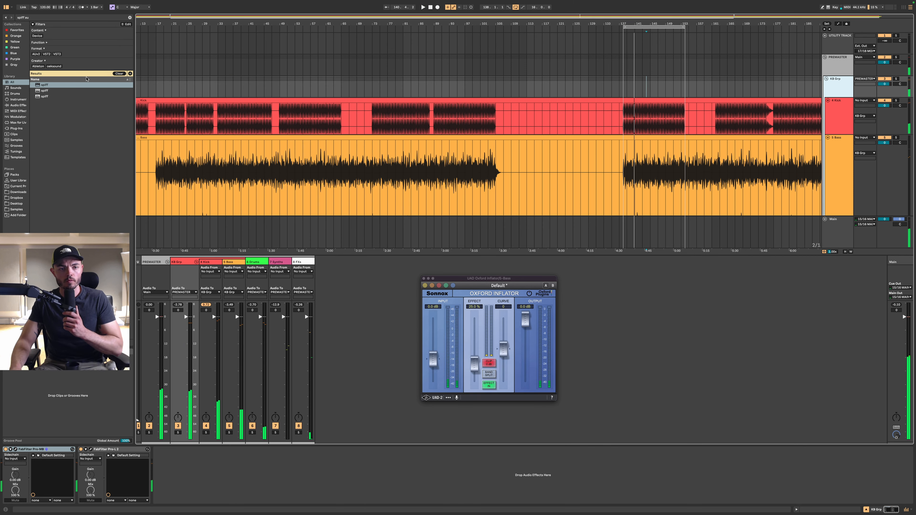
pyautogui.click(425, 279)
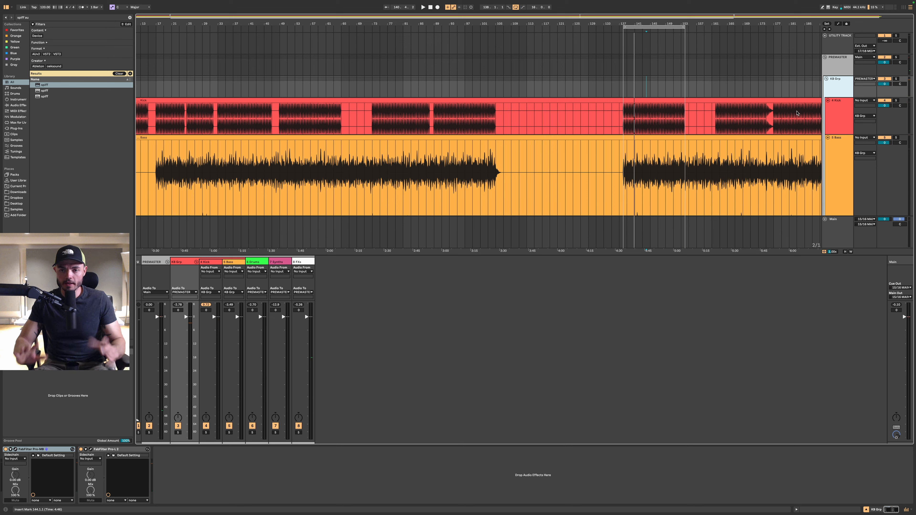
pyautogui.press('h')
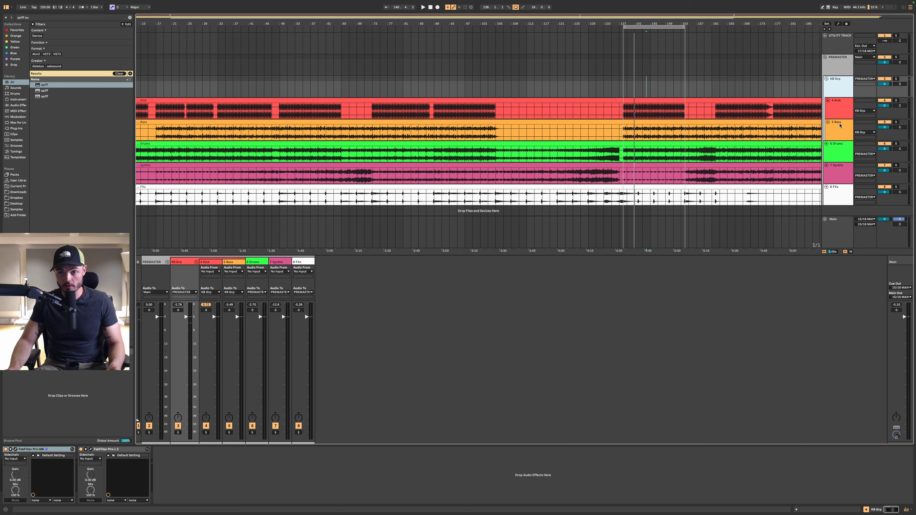
# Review the Kick devices, the Saturate clipper on PREMASTER and the Pro-L 2 limiter on KB Grp
pyautogui.click(837, 116)
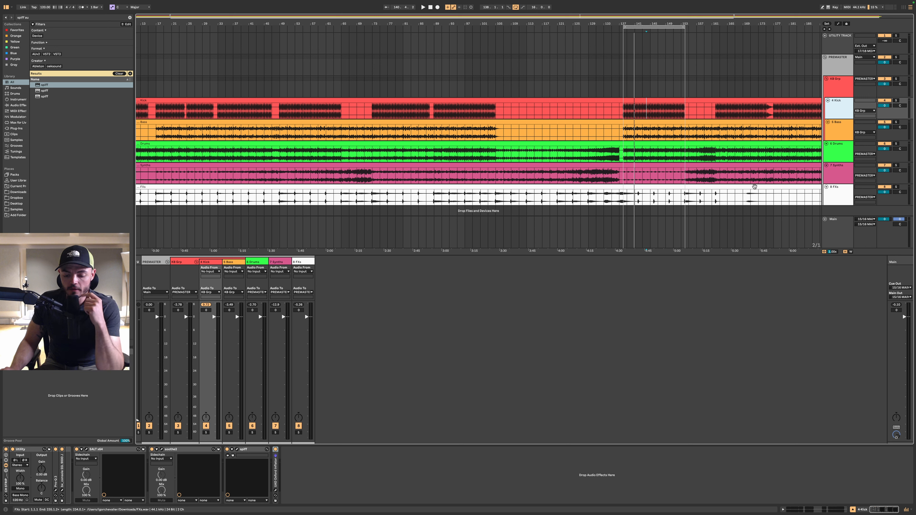
pyautogui.click(842, 62)
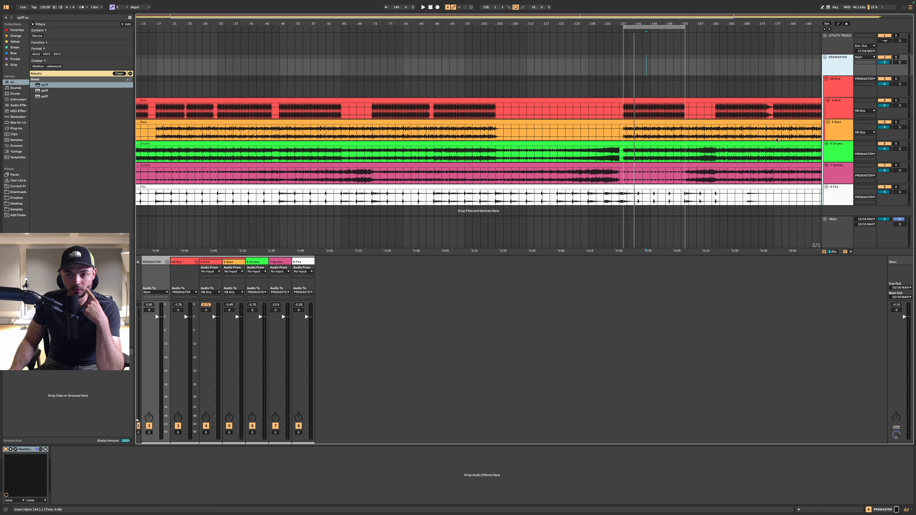
pyautogui.click(15, 450)
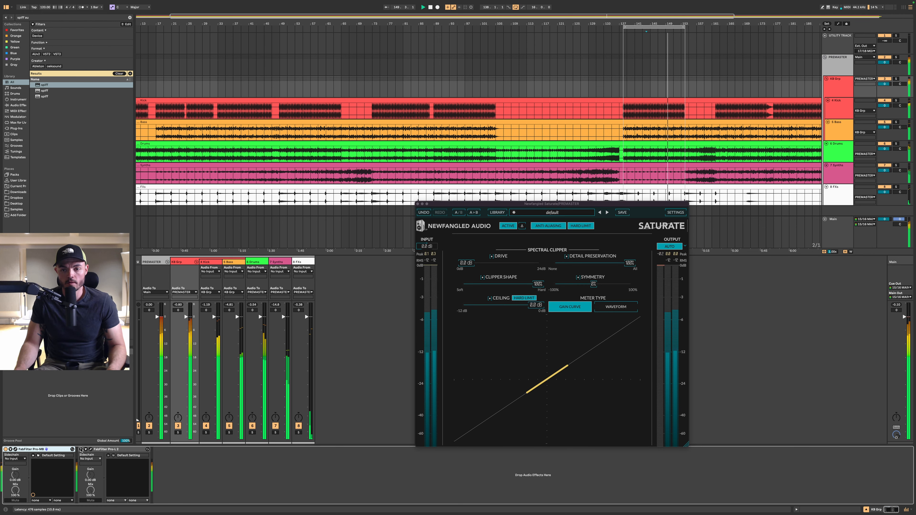
pyautogui.click(91, 450)
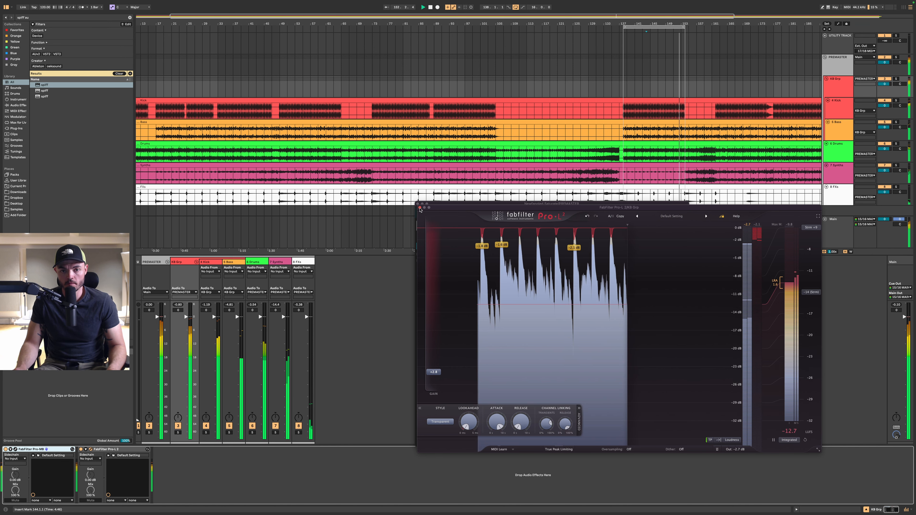
pyautogui.click(843, 72)
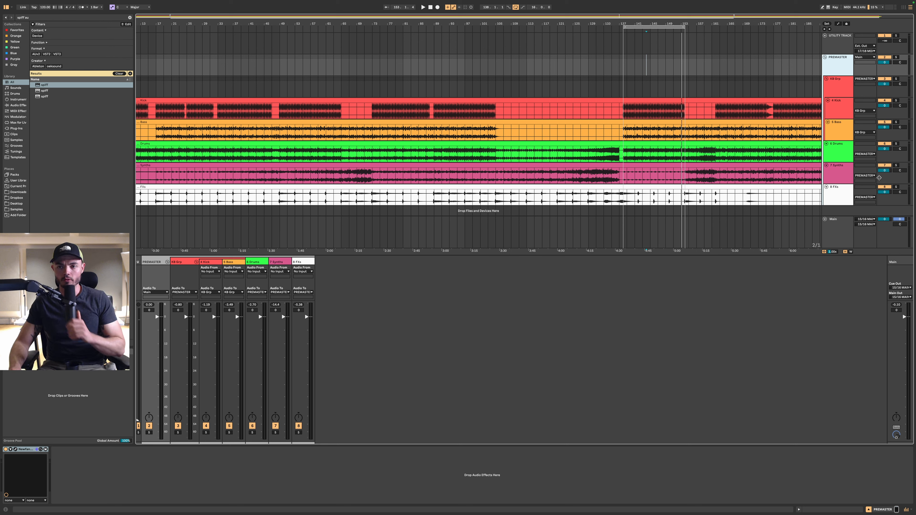
# Turn on DynOne in the Main track's mastering chain, start playback and place its window over the arrangement
pyautogui.click(835, 231)
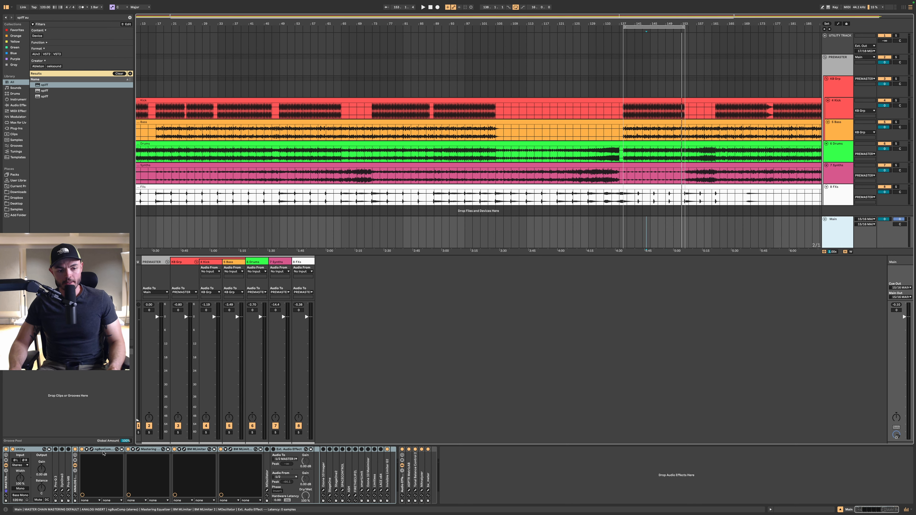
pyautogui.click(62, 449)
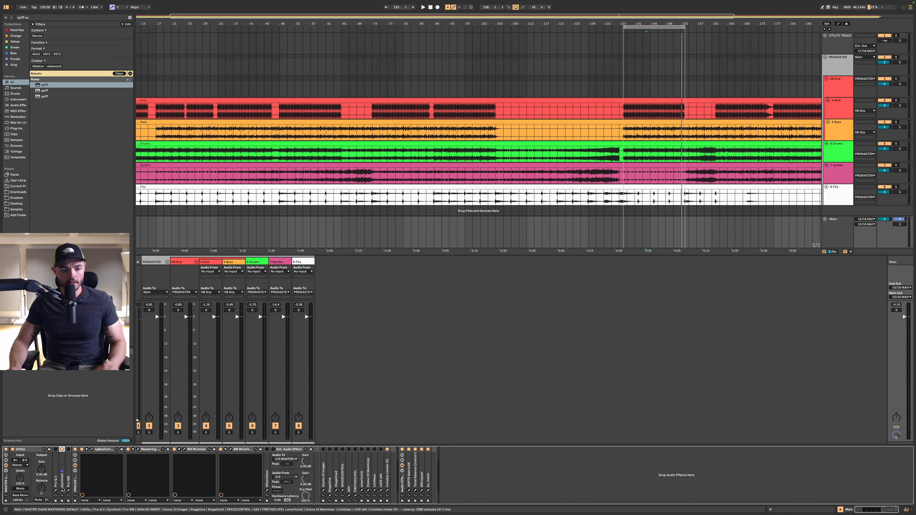
pyautogui.press('space')
pyautogui.click(62, 490)
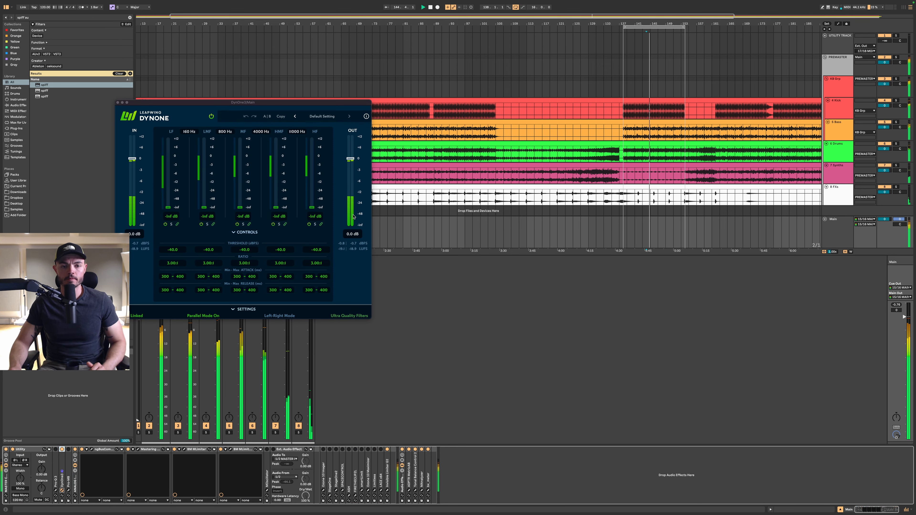
pyautogui.moveTo(304, 103); pyautogui.dragTo(700, 124)
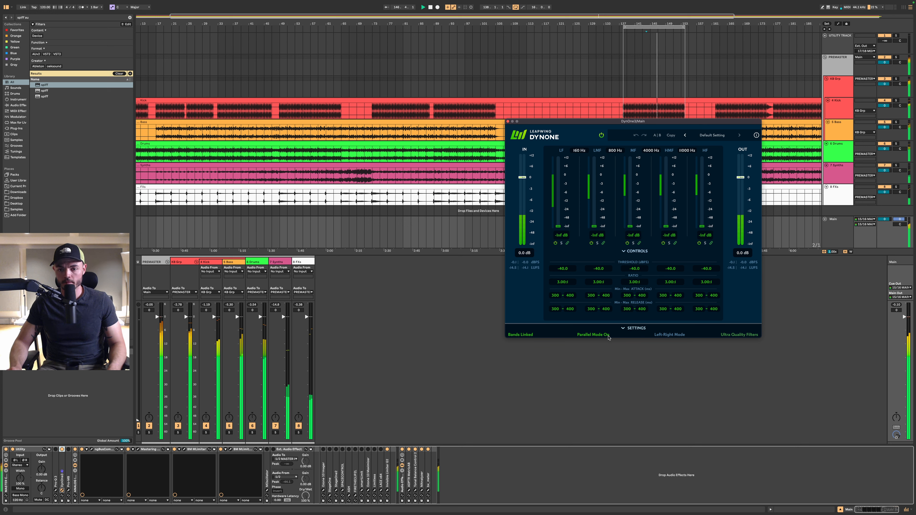
# In DynOne, compare Parallel Mode off and on, leave it on, and set the linked band levels to -6.1 dB
pyautogui.click(600, 335)
pyautogui.moveTo(631, 227); pyautogui.dragTo(648, 179)
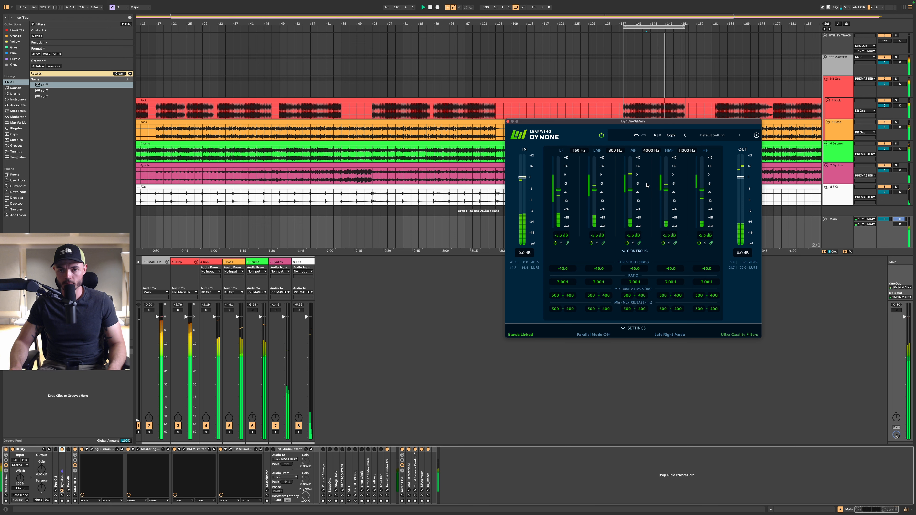
pyautogui.moveTo(669, 122); pyautogui.dragTo(463, 96)
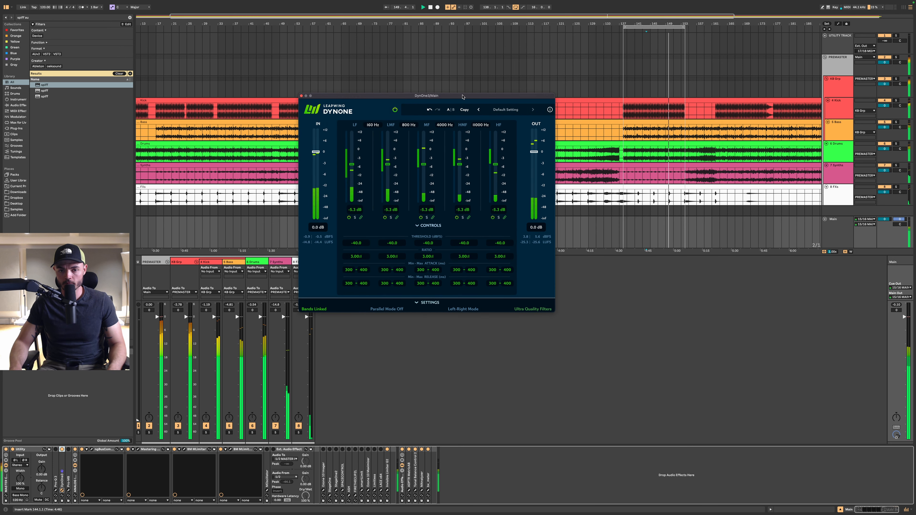
pyautogui.click(386, 309)
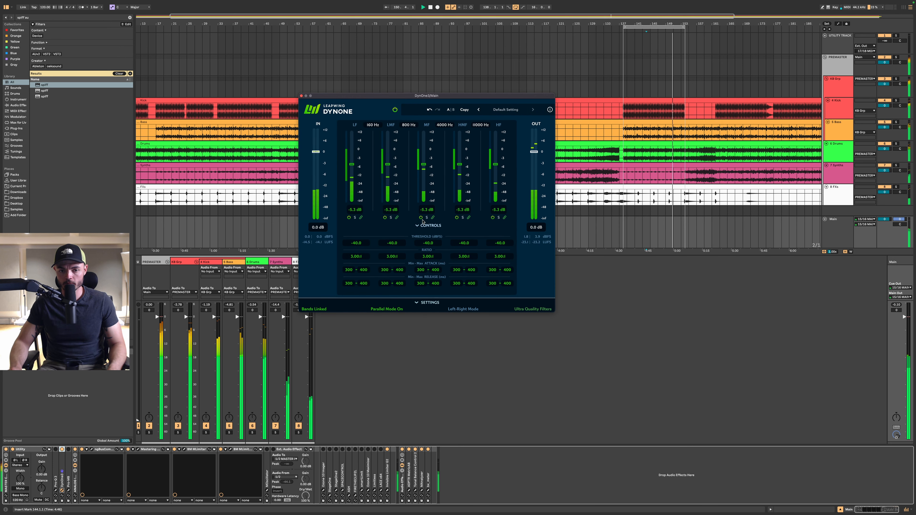
pyautogui.moveTo(424, 164); pyautogui.dragTo(424, 171)
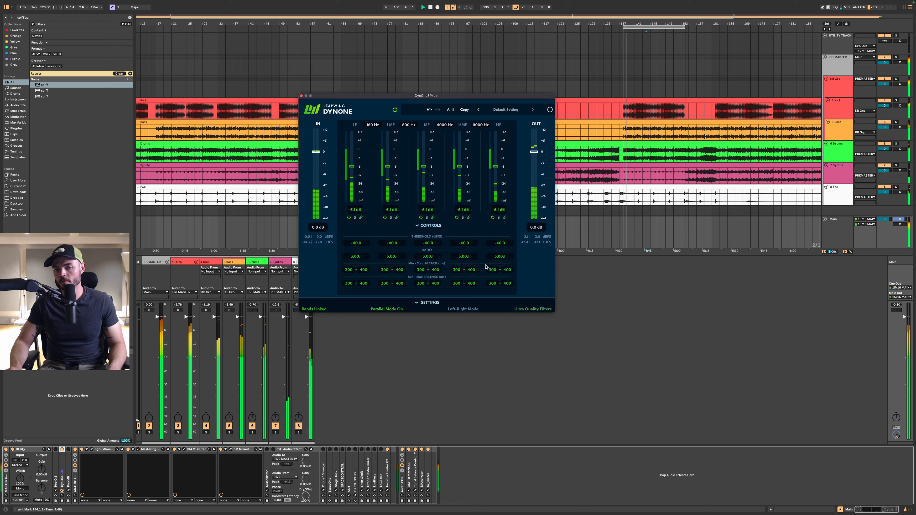
# Shorten DynOne's linked min-max attack to 223–365 ms and release to 264–280 ms, and fine-tune the LF band level
pyautogui.moveTo(472, 273); pyautogui.dragTo(507, 287)
pyautogui.click(493, 285)
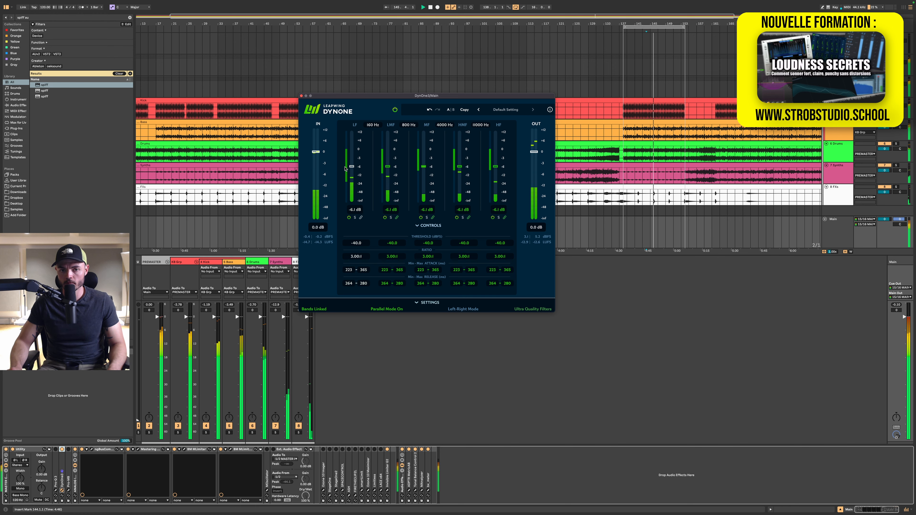
pyautogui.moveTo(352, 168)
pyautogui.mouseDown()
pyautogui.moveTo(352, 139)
pyautogui.moveTo(352, 174)
pyautogui.mouseUp()
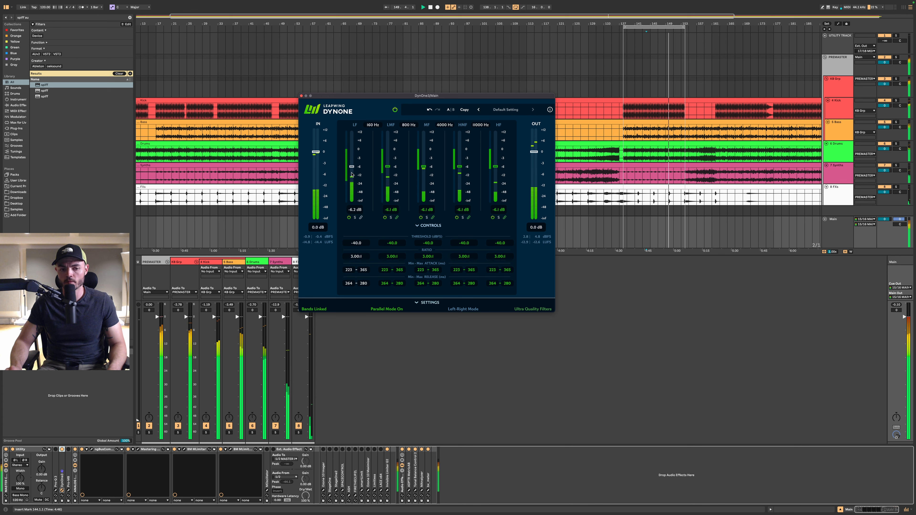
# Turn on Pro-MB in the Main track's mastering chain, open it and add a low-frequency band
pyautogui.click(68, 450)
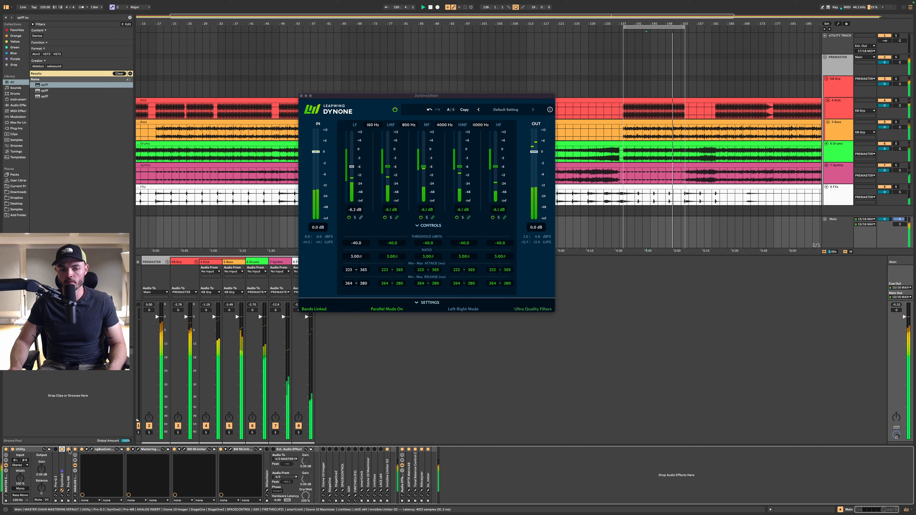
pyautogui.click(68, 490)
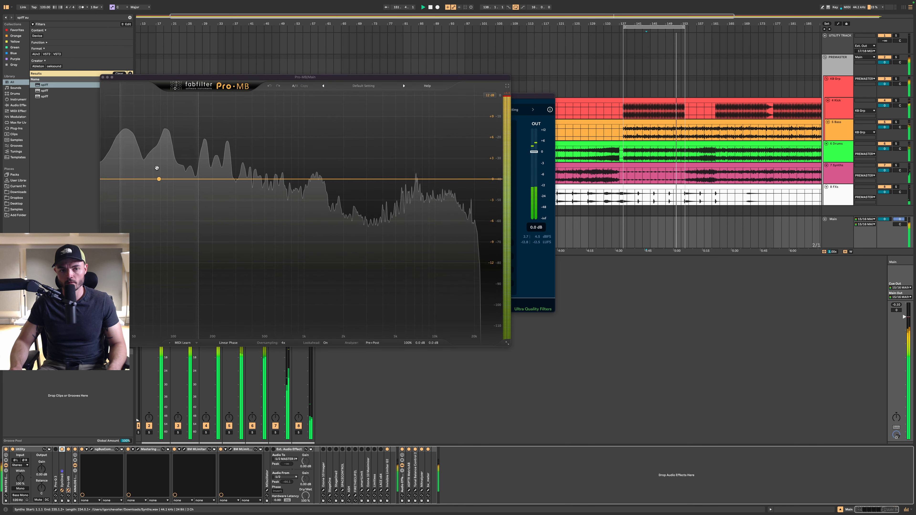
pyautogui.click(141, 170)
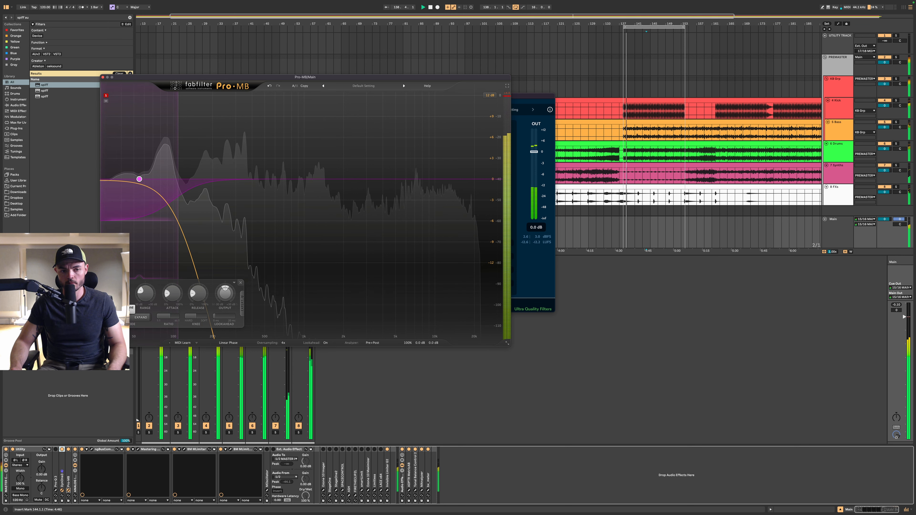
# Set Pro-MB band 1's attack to about 12%, end its solo, raise its level slightly and move its high crossover to about 101 Hz
pyautogui.moveTo(172, 295); pyautogui.dragTo(172, 290)
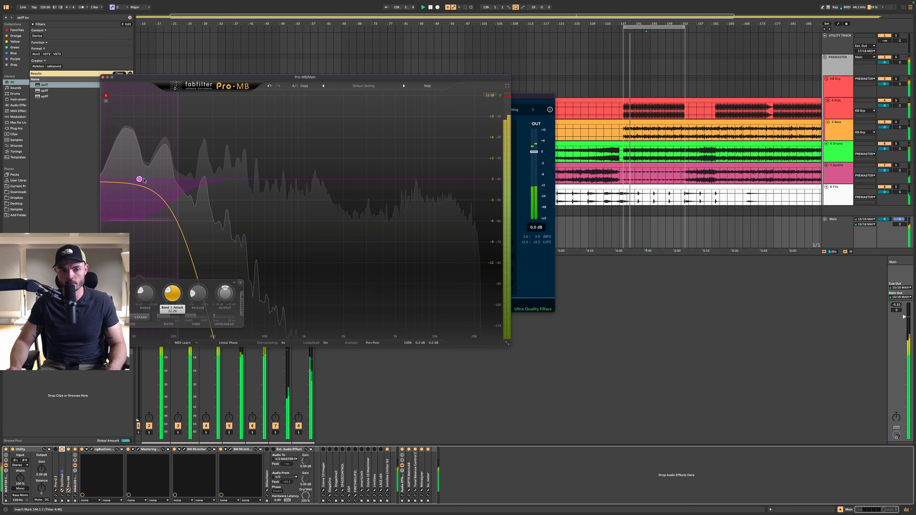
pyautogui.click(106, 96)
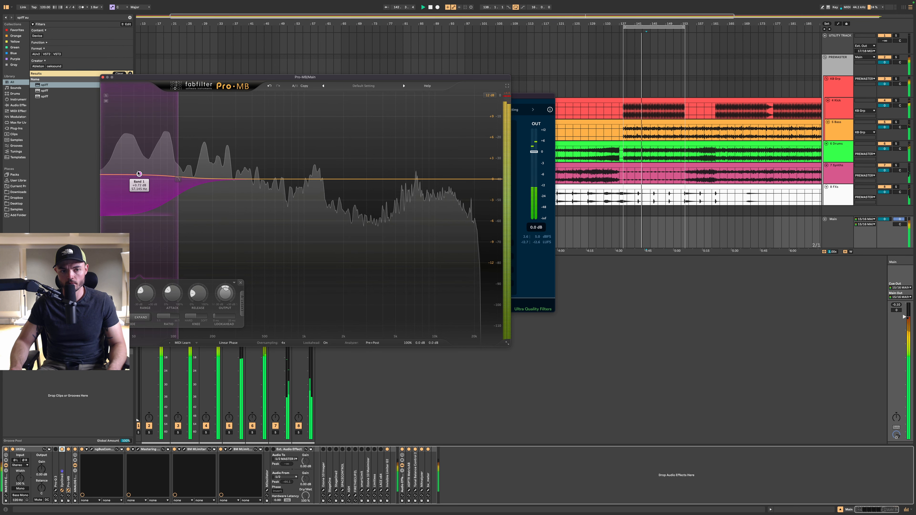
pyautogui.moveTo(139, 179); pyautogui.dragTo(172, 172)
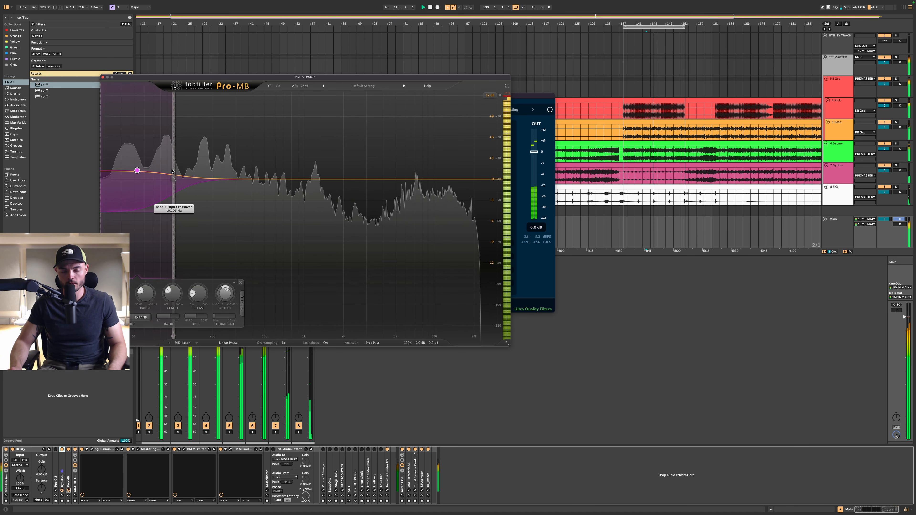
# Add FabFilter Pro-Q 3 to KB Grp and place it between Pro-MB and Pro-L 2, with its window open
pyautogui.click(840, 89)
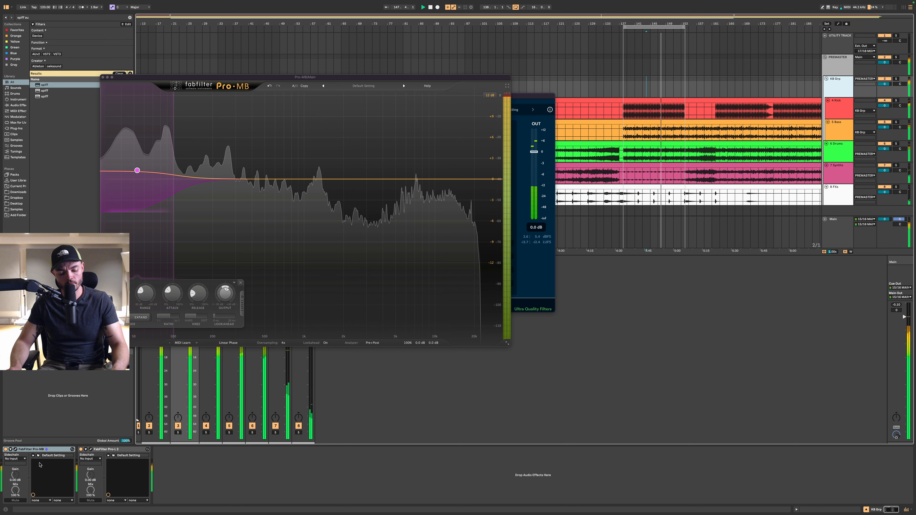
pyautogui.press('super+f')
pyautogui.write('pro-q 3 au')
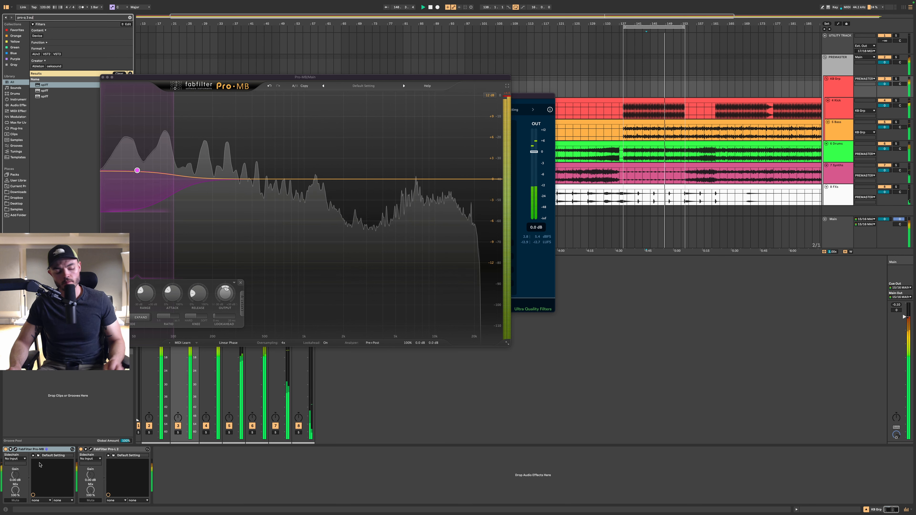
pyautogui.press('Return')
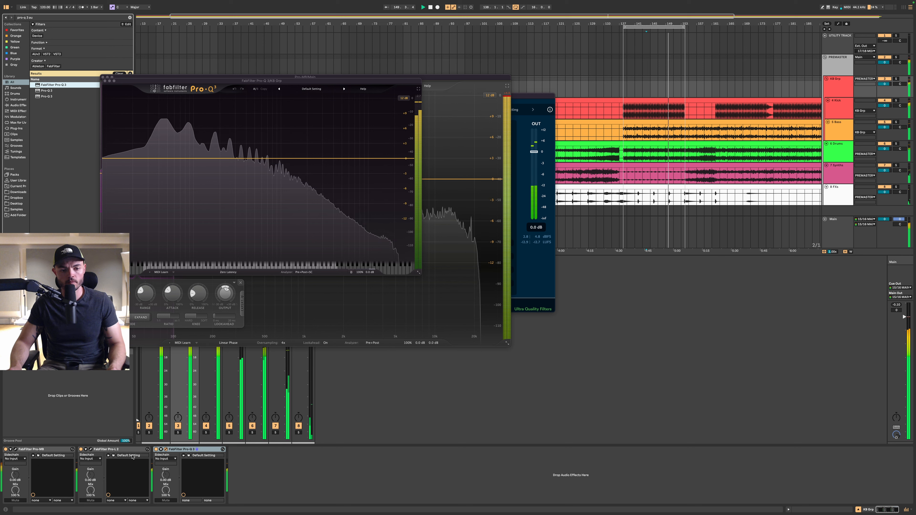
pyautogui.moveTo(119, 450); pyautogui.dragTo(105, 451)
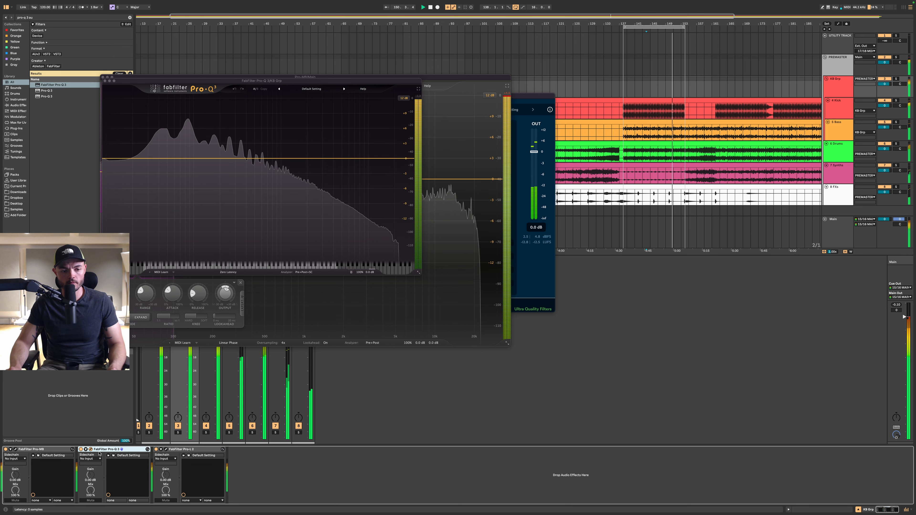
pyautogui.click(90, 450)
pyautogui.click(90, 449)
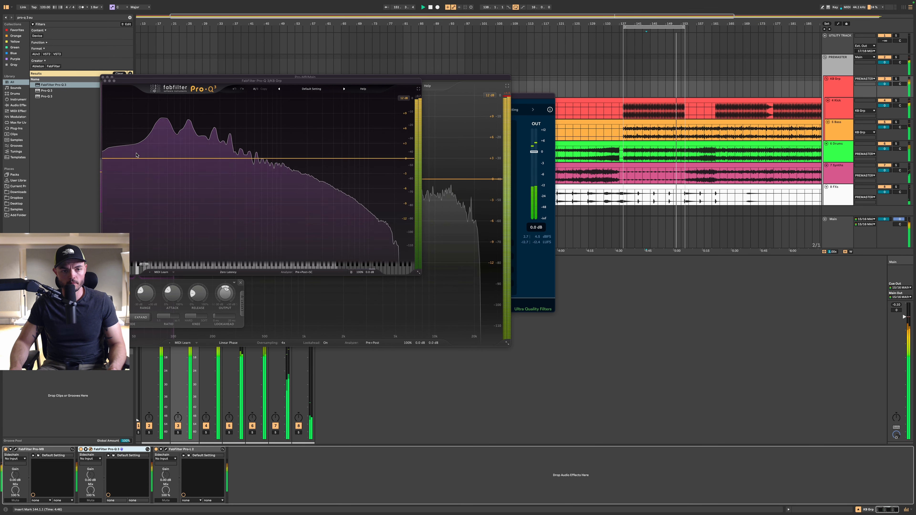
# Add a low-cut band in Pro-Q 3, set it to 6 dB/oct at about 14 Hz, and compare it bypassed and active
pyautogui.click(125, 159)
pyautogui.moveTo(125, 160); pyautogui.dragTo(149, 161)
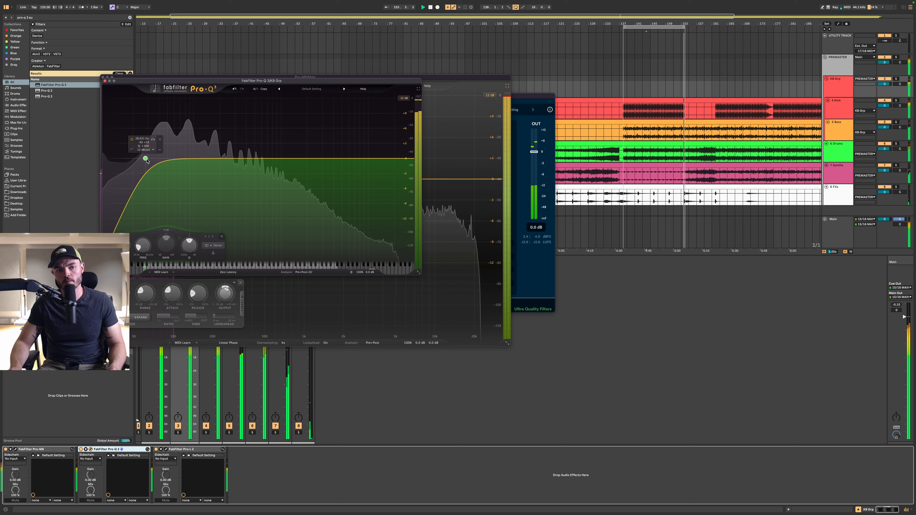
pyautogui.moveTo(146, 160); pyautogui.dragTo(134, 158)
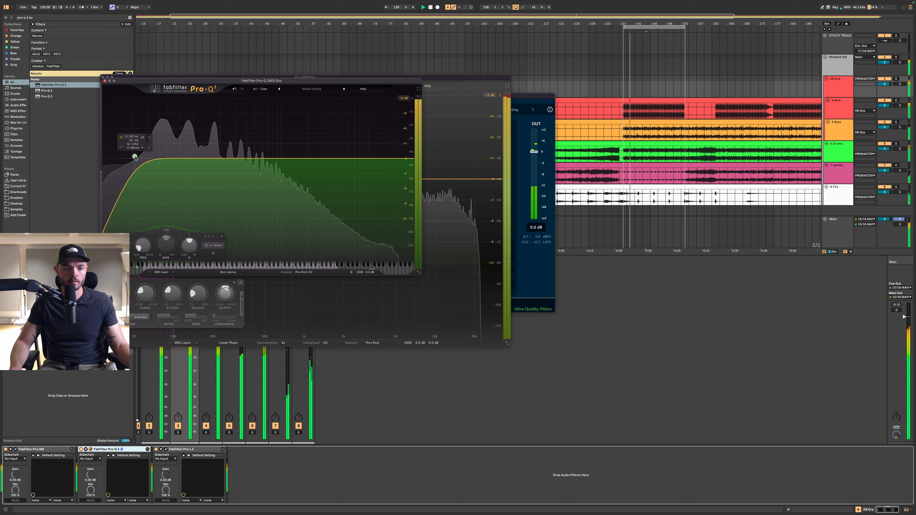
pyautogui.scroll(-1, 139, 158)
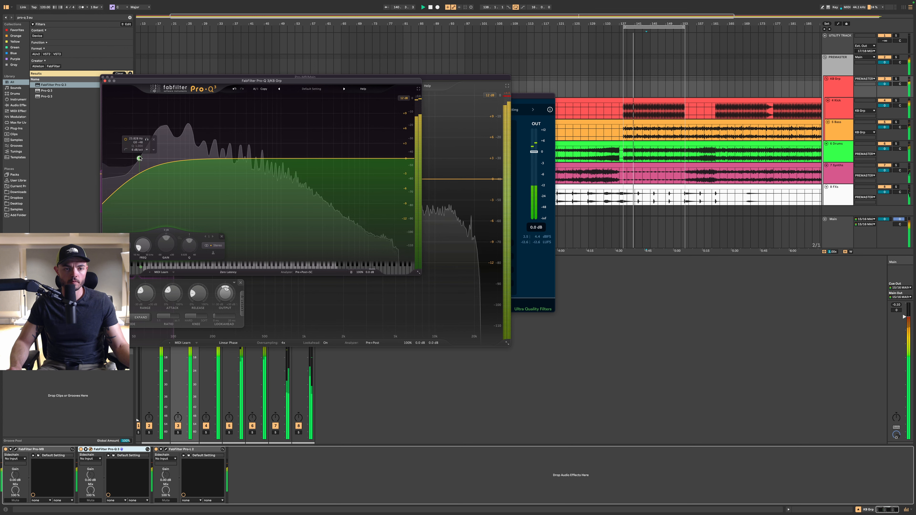
pyautogui.moveTo(131, 158); pyautogui.dragTo(120, 158)
pyautogui.click(107, 139)
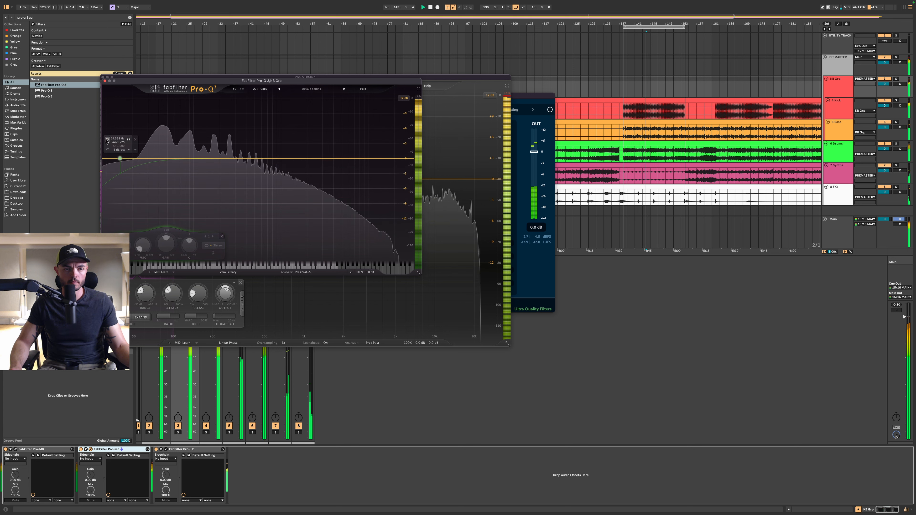
pyautogui.click(107, 139)
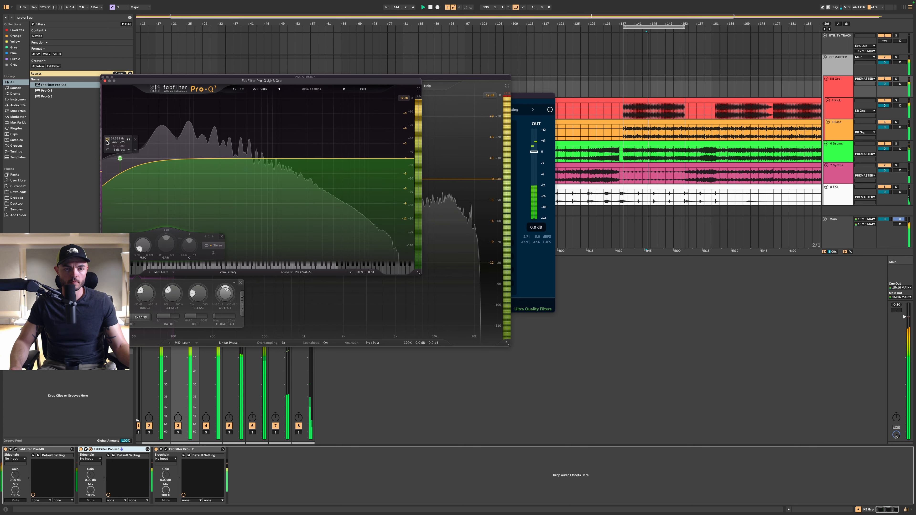
# Try the low cut with a 12 dB/oct slope at about 31 Hz, followed by 6 dB/oct at about 16 Hz
pyautogui.moveTo(122, 159); pyautogui.dragTo(150, 157)
pyautogui.keyDown('alt'); pyautogui.keyDown('shift'); pyautogui.click(127, 157); pyautogui.keyUp('shift'); pyautogui.keyUp('alt')
pyautogui.keyDown('alt'); pyautogui.keyDown('shift'); pyautogui.click(155, 159); pyautogui.keyUp('shift'); pyautogui.keyUp('alt')
pyautogui.scroll(-1, 151, 156)
pyautogui.scroll(-2, 150, 157)
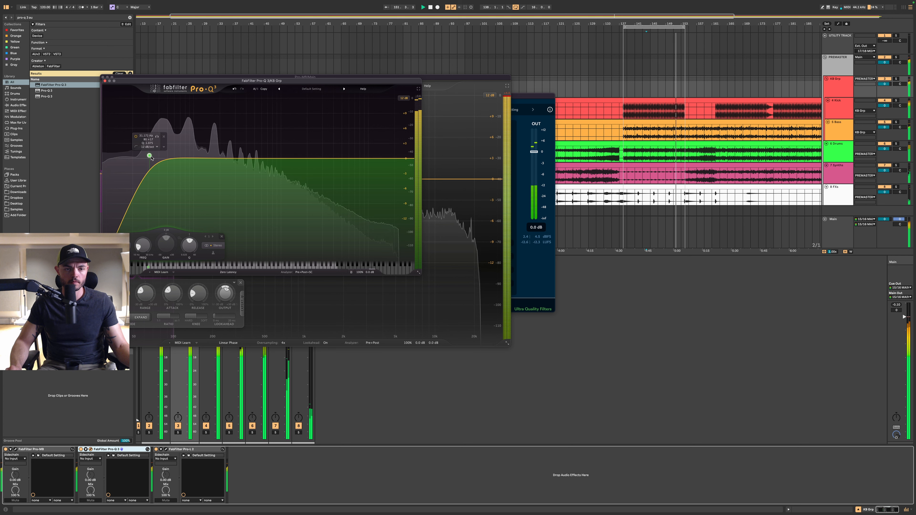
pyautogui.moveTo(148, 158); pyautogui.dragTo(125, 148)
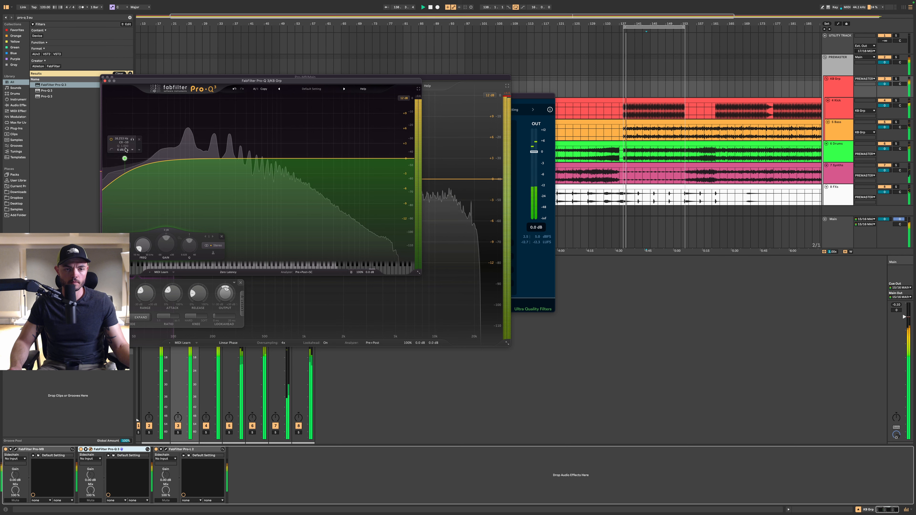
# Compare KB Grp's low end with the gentle Pro-Q 3 low cut bypassed and active
pyautogui.click(110, 139)
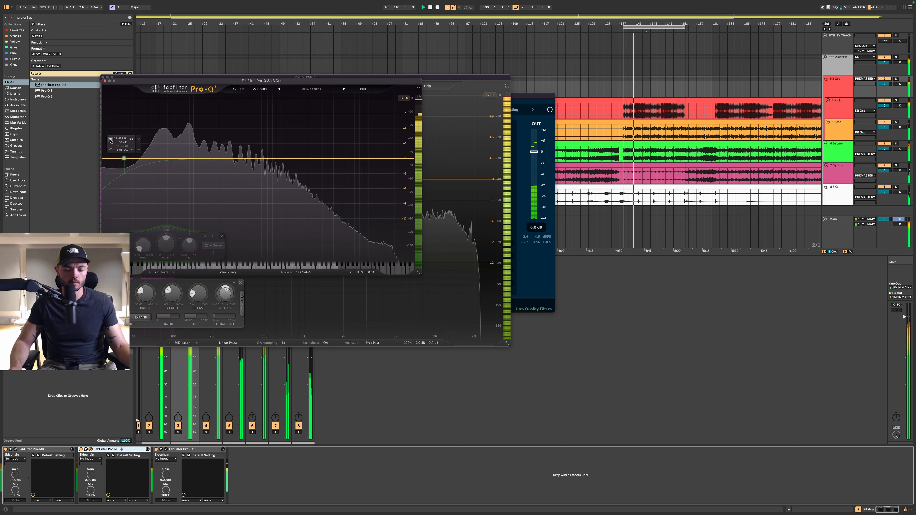
pyautogui.click(111, 140)
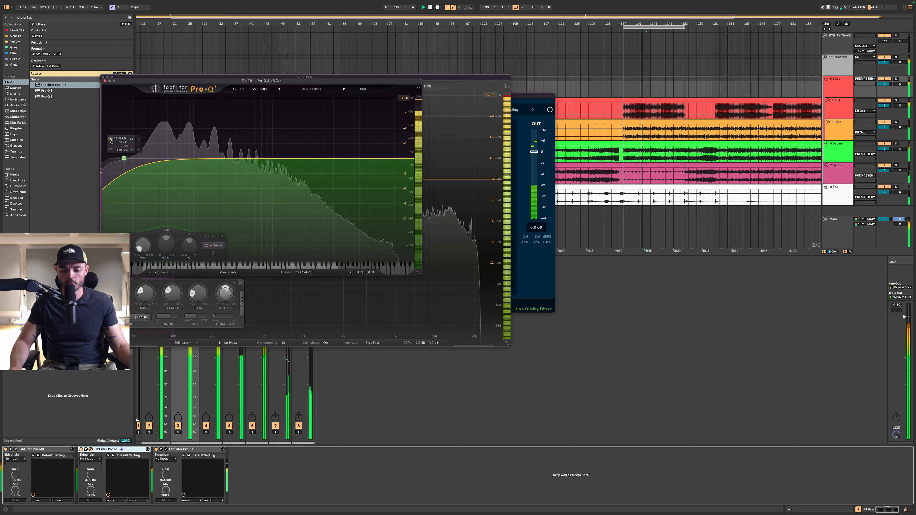
pyautogui.click(111, 140)
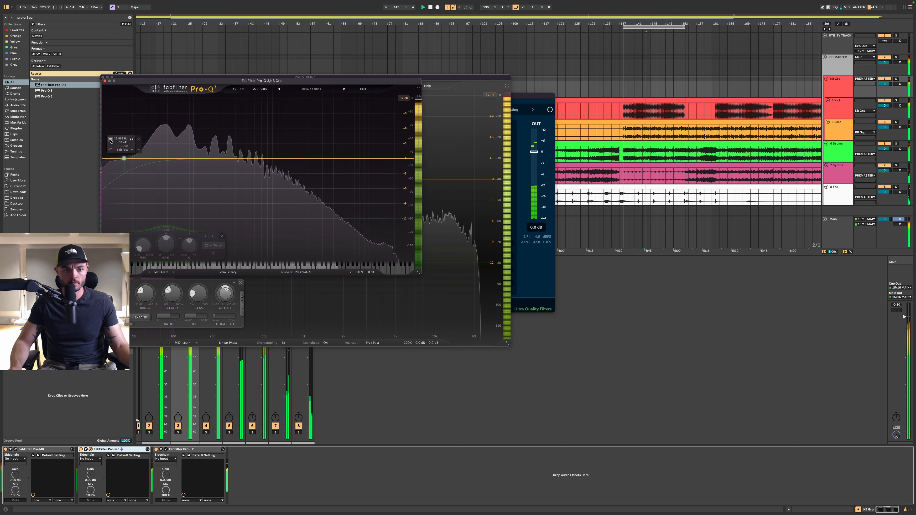
pyautogui.click(111, 140)
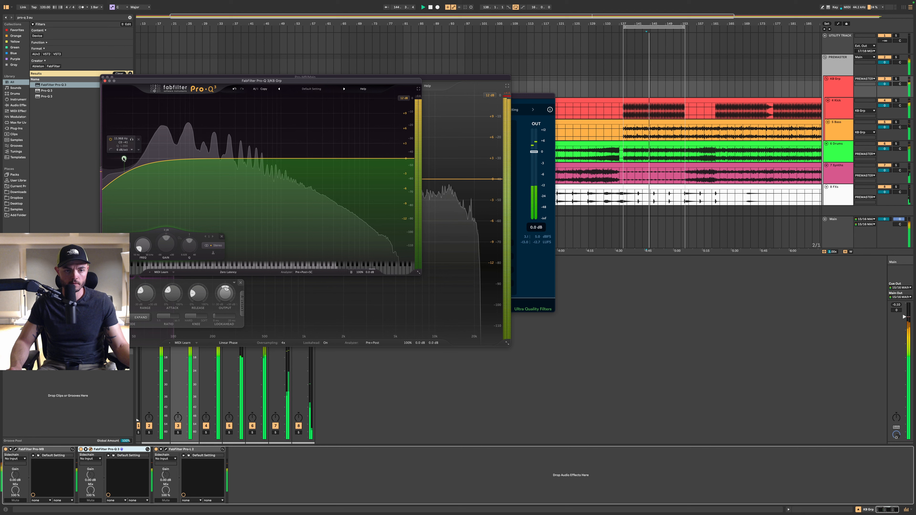
# Set the low cut's slope to 12 dB/oct and its frequency to about 17 Hz, and bypass the band
pyautogui.keyDown('alt'); pyautogui.keyDown('shift'); pyautogui.click(124, 158); pyautogui.keyUp('shift'); pyautogui.keyUp('alt')
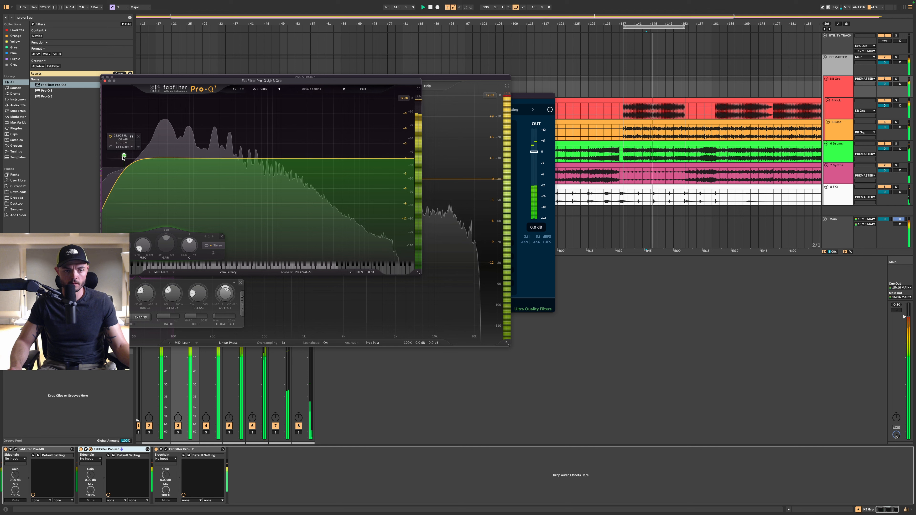
pyautogui.moveTo(122, 157); pyautogui.dragTo(126, 156)
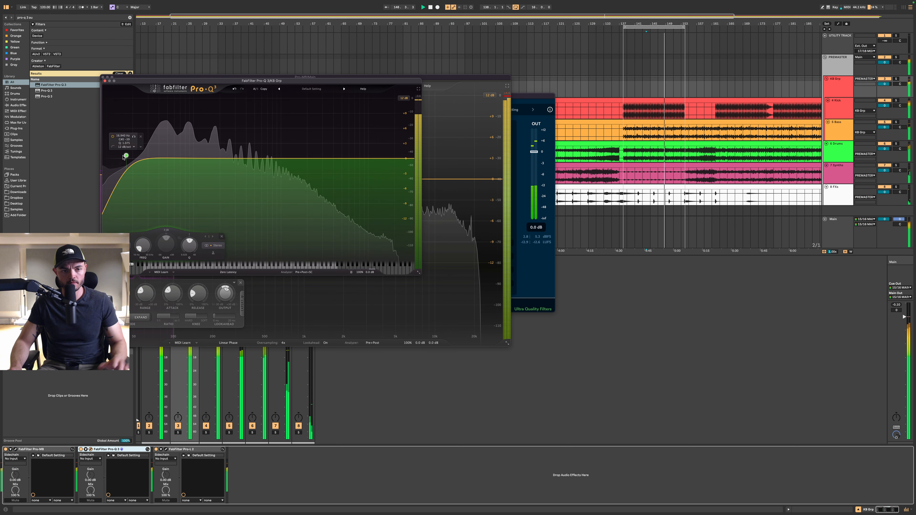
pyautogui.click(113, 137)
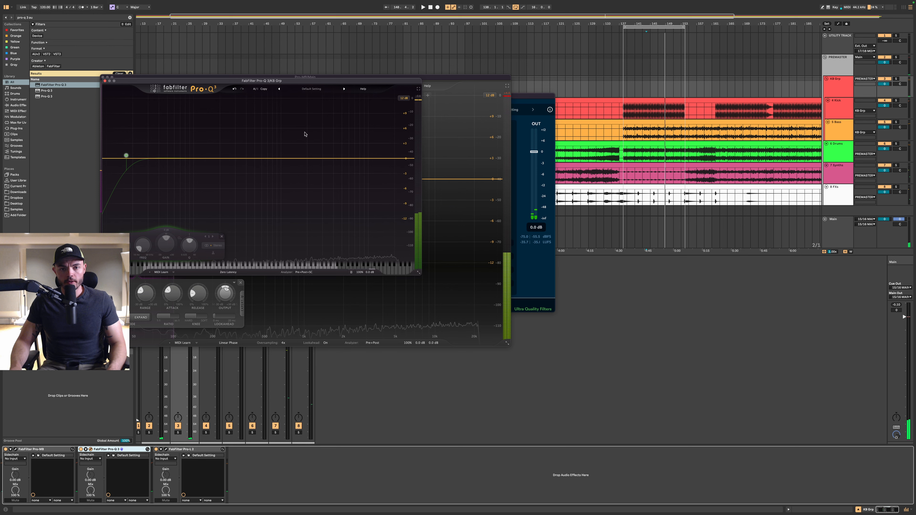
# Close the Pro-Q 3, Pro-MB and DynOne windows and reopen Pro-MB from the Main track's mastering chain
pyautogui.click(104, 81)
pyautogui.click(102, 78)
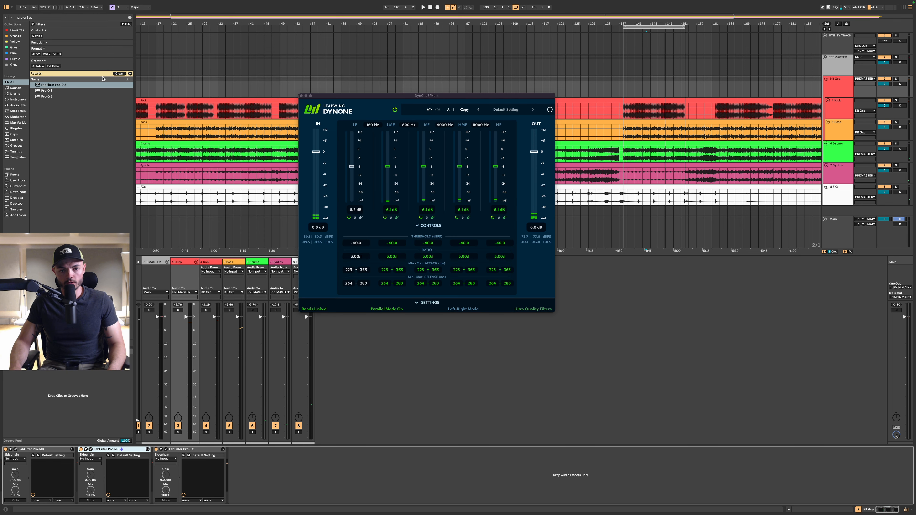
pyautogui.click(301, 96)
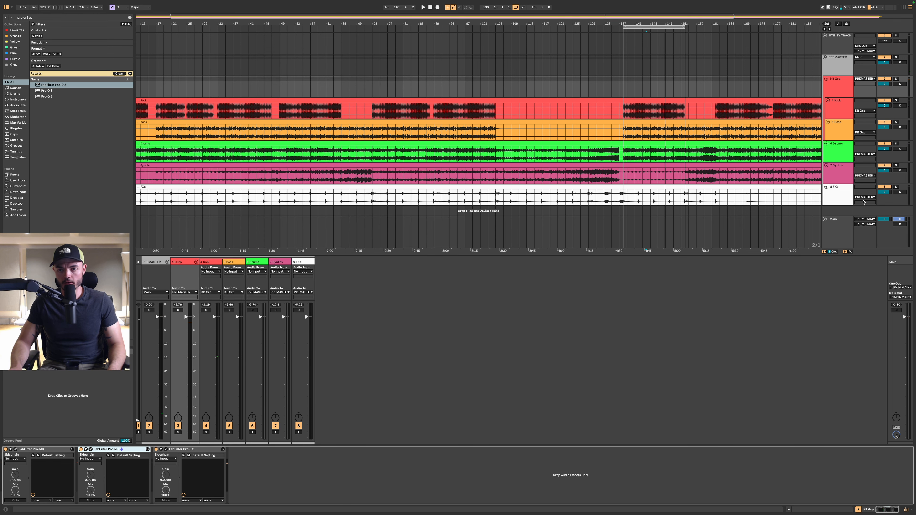
pyautogui.click(836, 222)
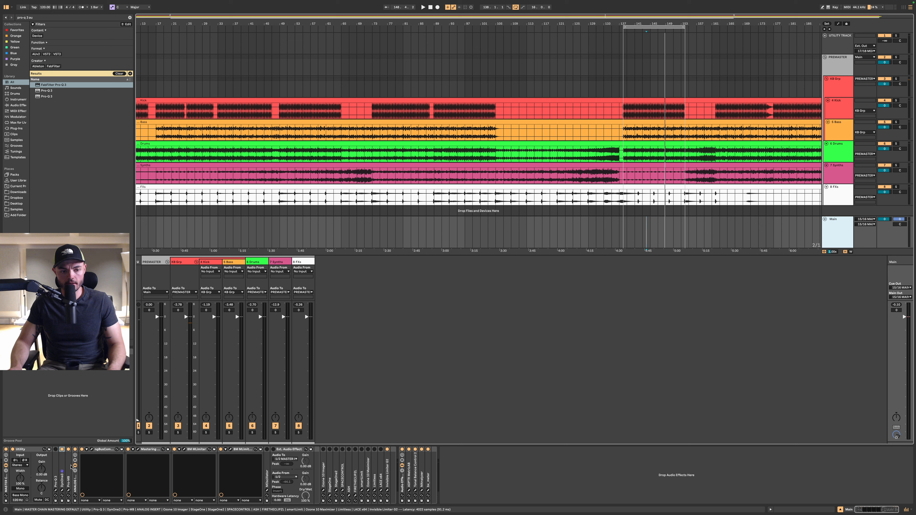
pyautogui.click(69, 490)
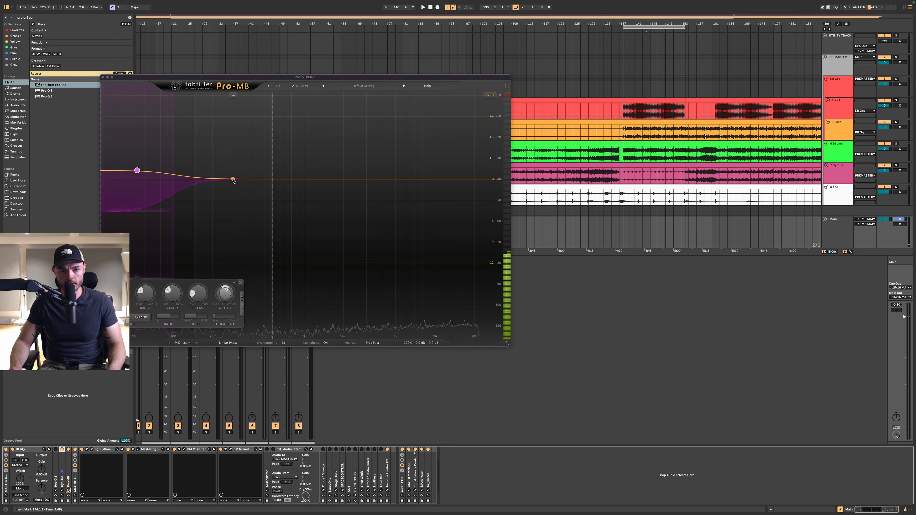
# Add a second Pro-MB band adjoining the low band, with its high crossover at about 10.2 kHz, and solo it during playback
pyautogui.moveTo(271, 162); pyautogui.dragTo(441, 163)
pyautogui.press('space')
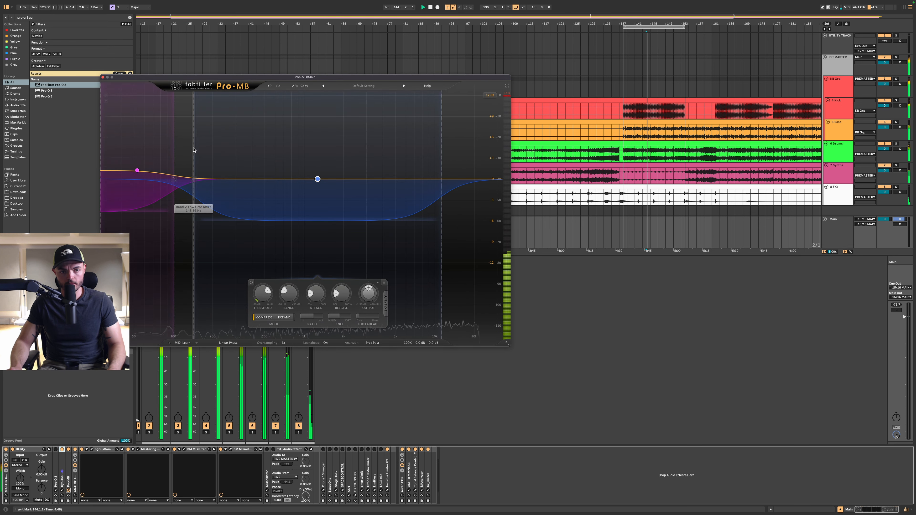
pyautogui.click(179, 96)
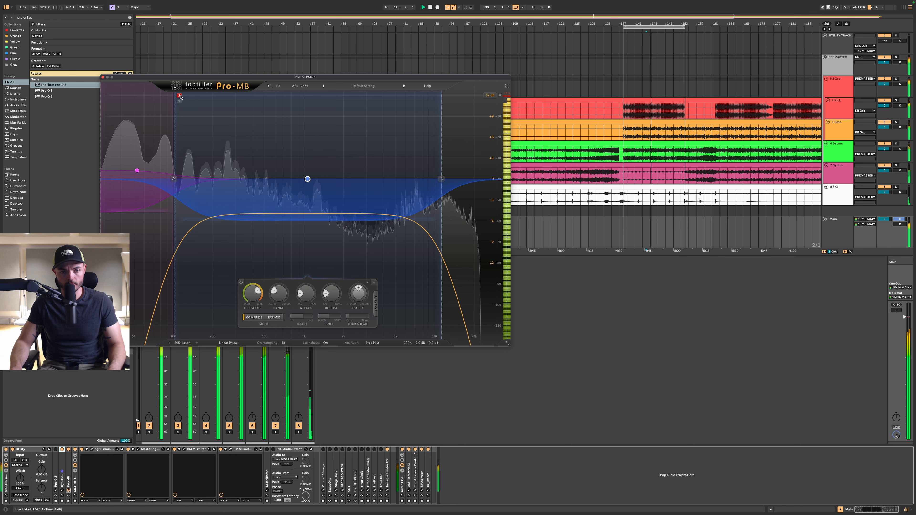
pyautogui.moveTo(442, 200); pyautogui.dragTo(436, 199)
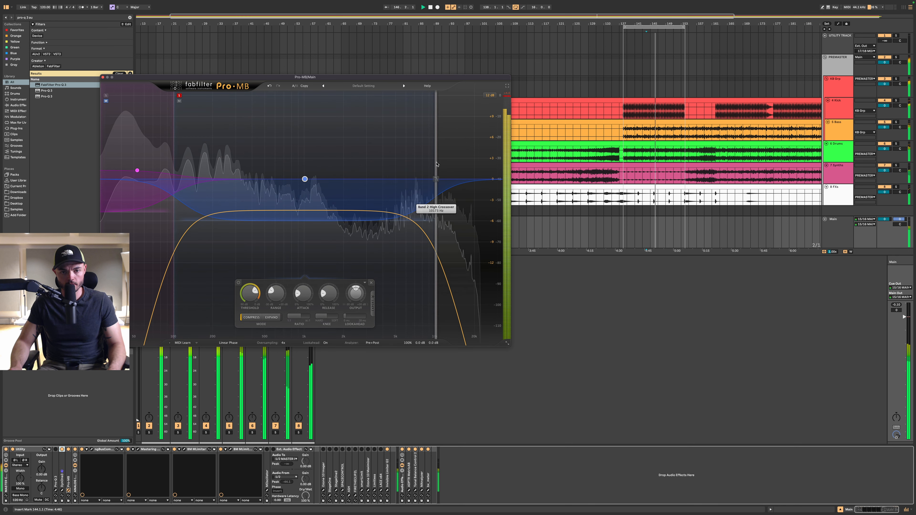
# Lengthen band 2's attack and adjust its threshold for light compression while soloed, and end the solo
pyautogui.moveTo(303, 293); pyautogui.dragTo(312, 281)
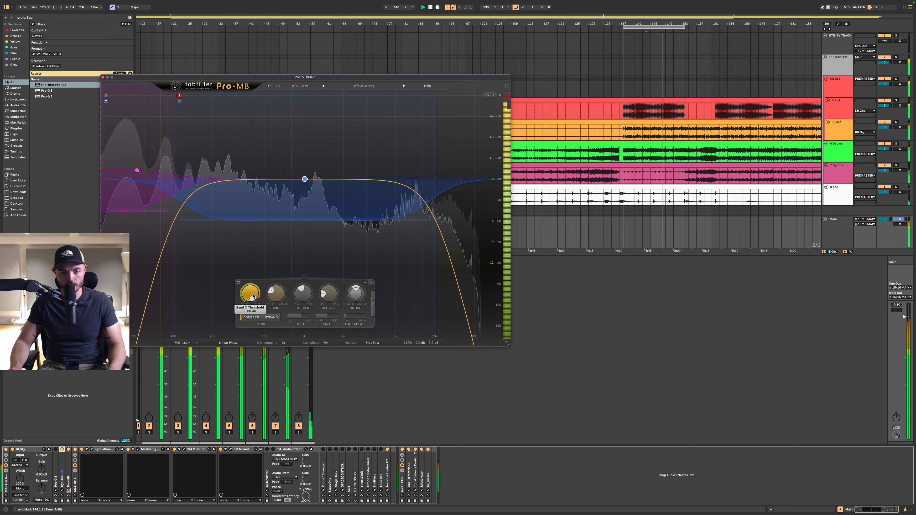
pyautogui.moveTo(245, 301); pyautogui.dragTo(244, 302)
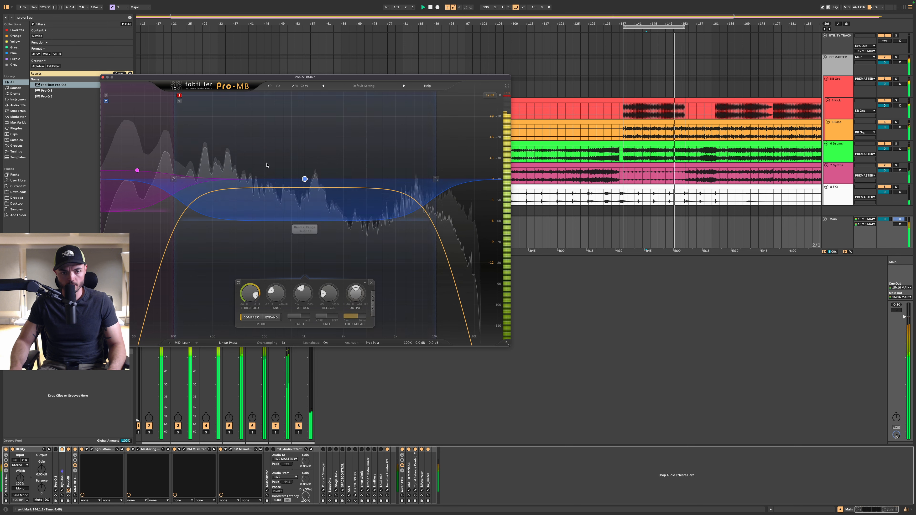
pyautogui.click(179, 95)
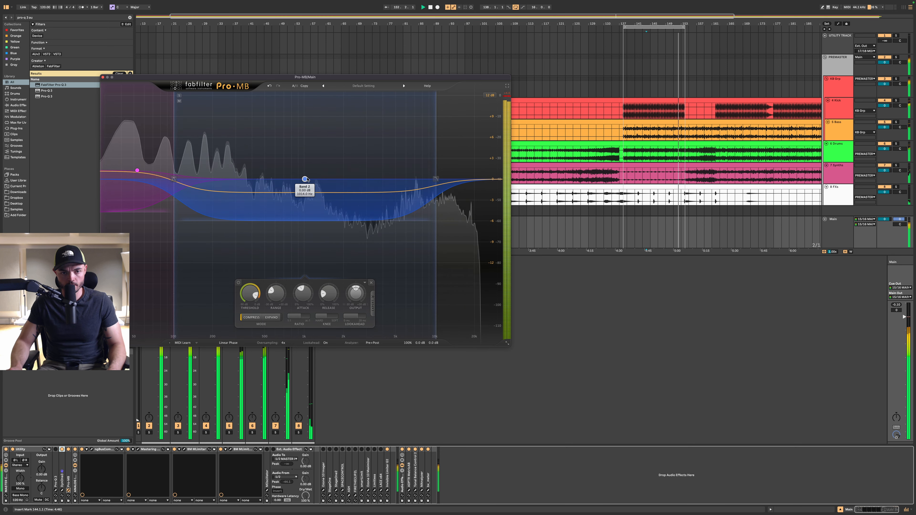
# Raise band 2's output level and set its threshold to about -7.8 dB
pyautogui.moveTo(305, 179); pyautogui.dragTo(306, 162)
pyautogui.moveTo(249, 295)
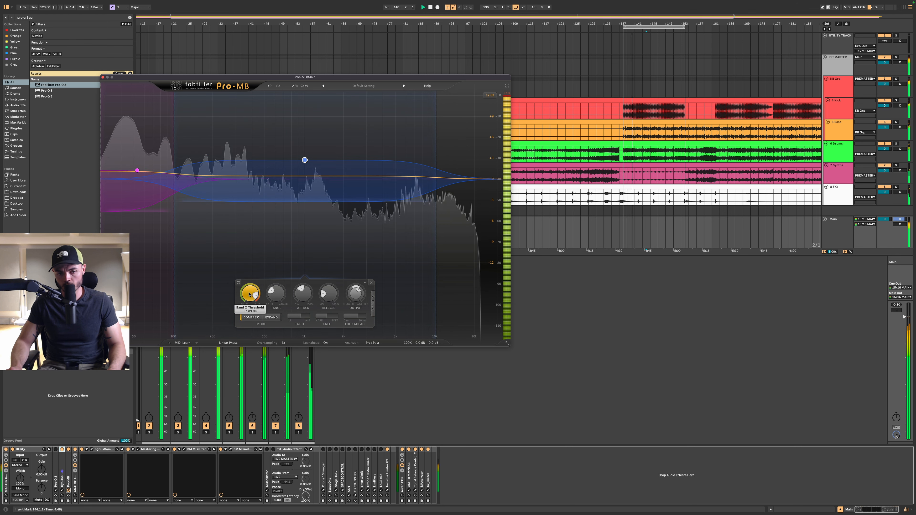
pyautogui.moveTo(249, 295); pyautogui.dragTo(250, 294)
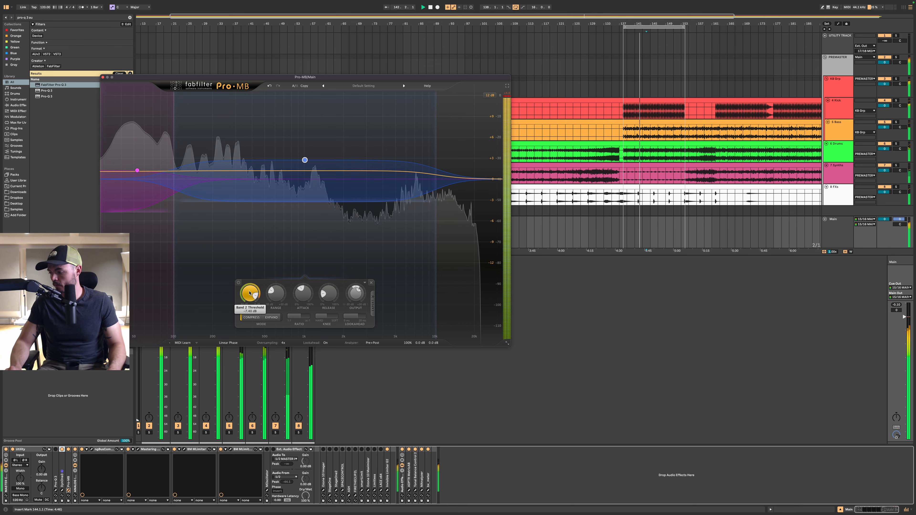
# Compare the mix with Pro-MB bypassed and active, and close the Pro-MB window
pyautogui.click(68, 450)
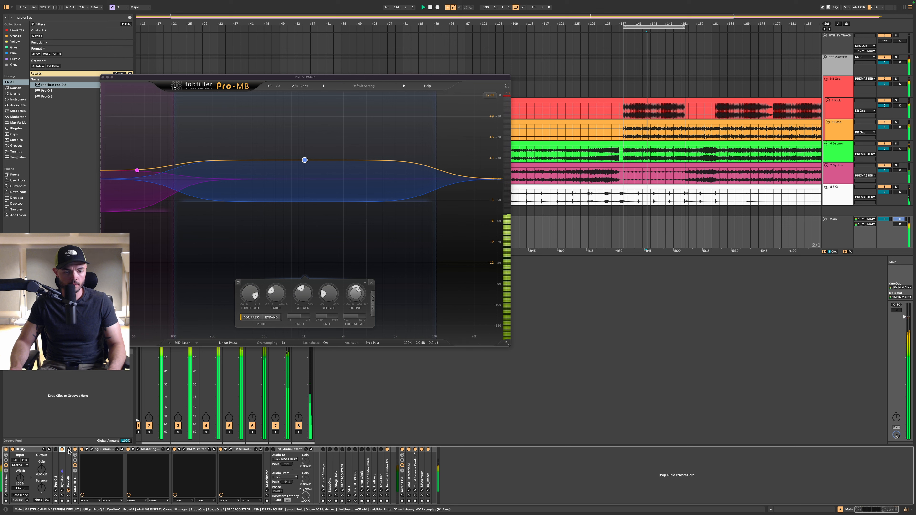
pyautogui.click(69, 450)
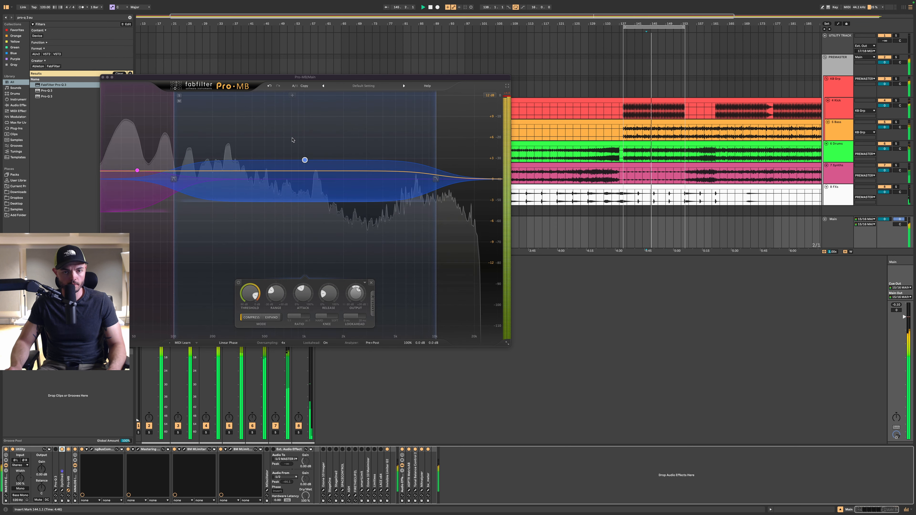
pyautogui.click(137, 170)
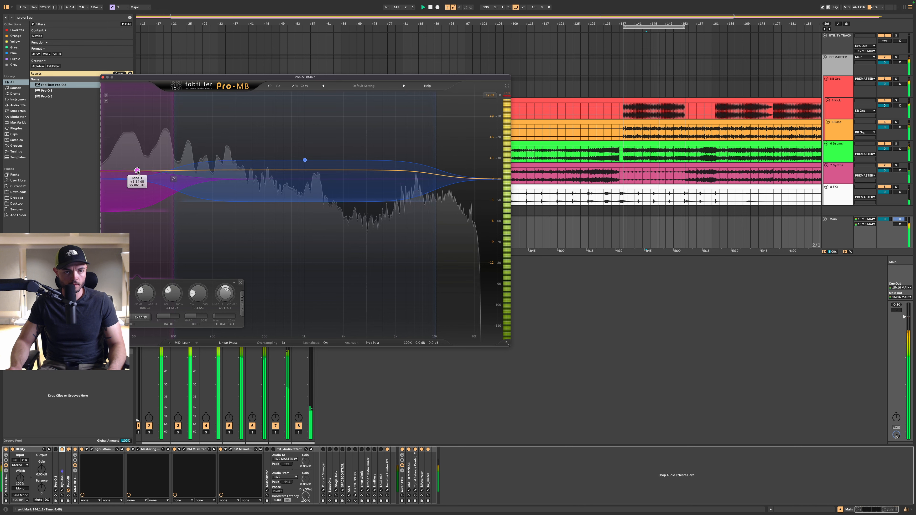
pyautogui.click(104, 77)
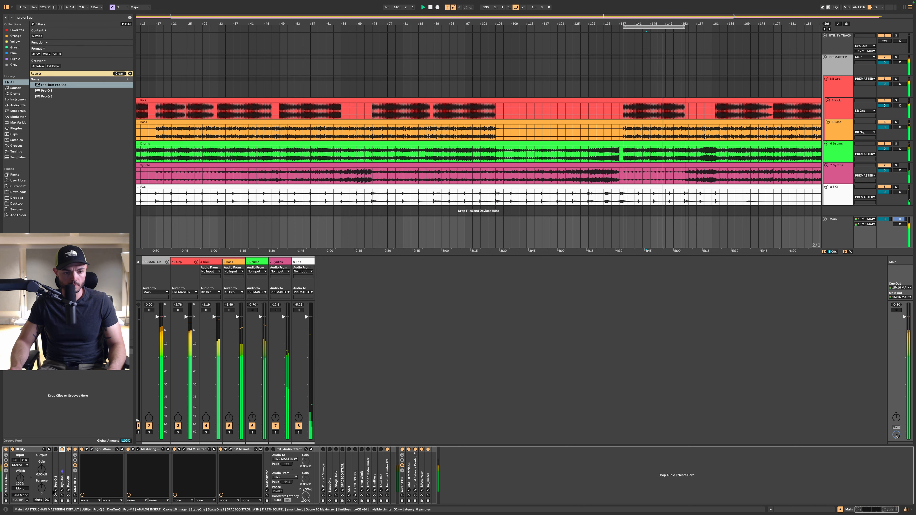
# Open the Main track's Pro-Q 3, add a sub-bass band, try a deep reduction with it, and return its gain to 0 dB
pyautogui.click(56, 490)
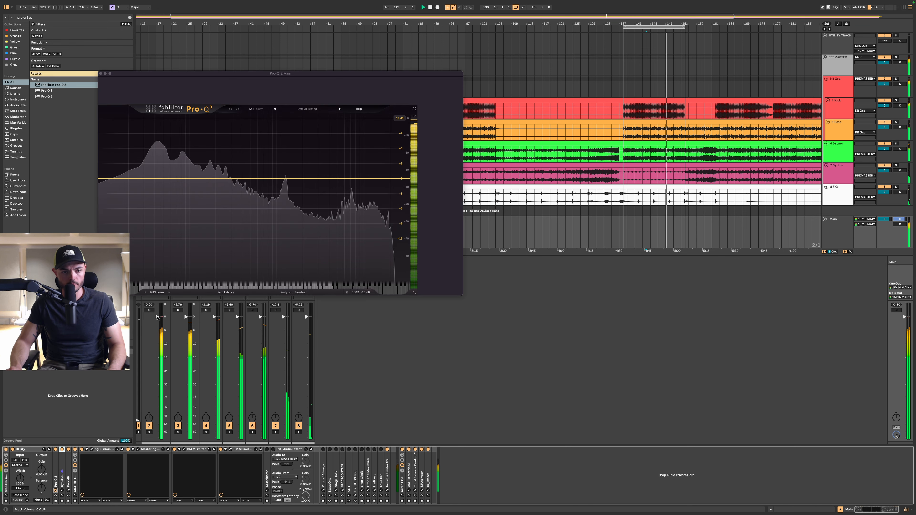
pyautogui.click(186, 179)
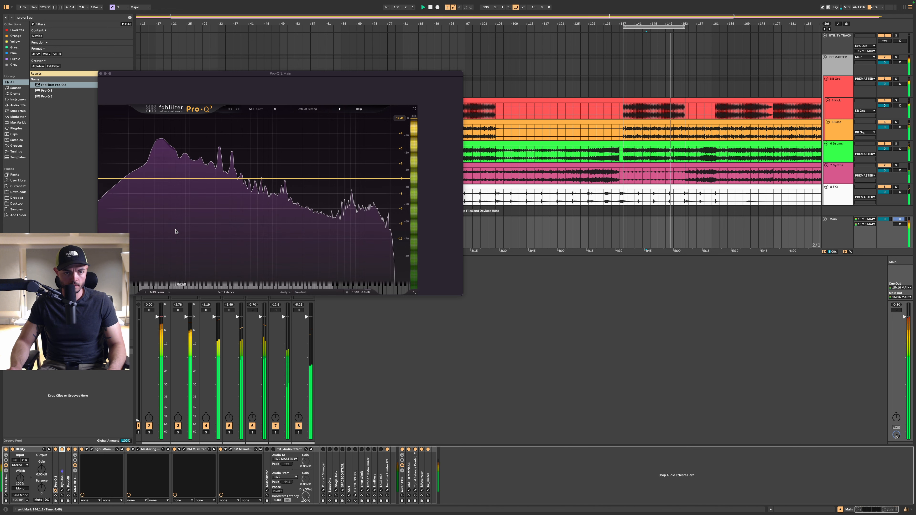
pyautogui.moveTo(180, 221)
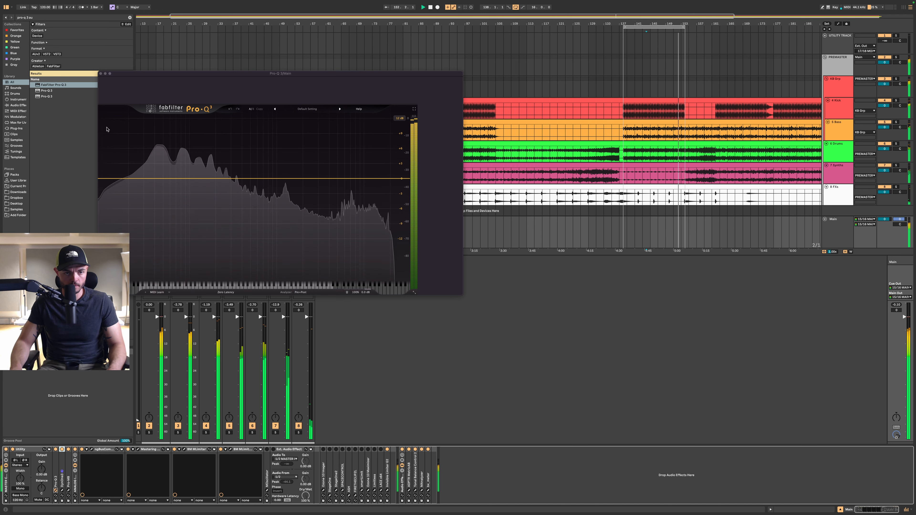
pyautogui.click(112, 180)
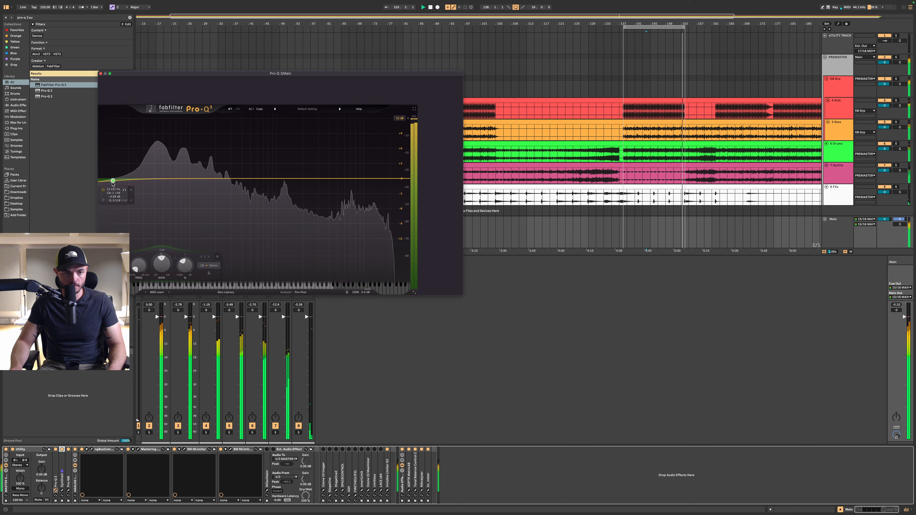
pyautogui.scroll(3, 112, 183)
pyautogui.moveTo(112, 183); pyautogui.dragTo(117, 219)
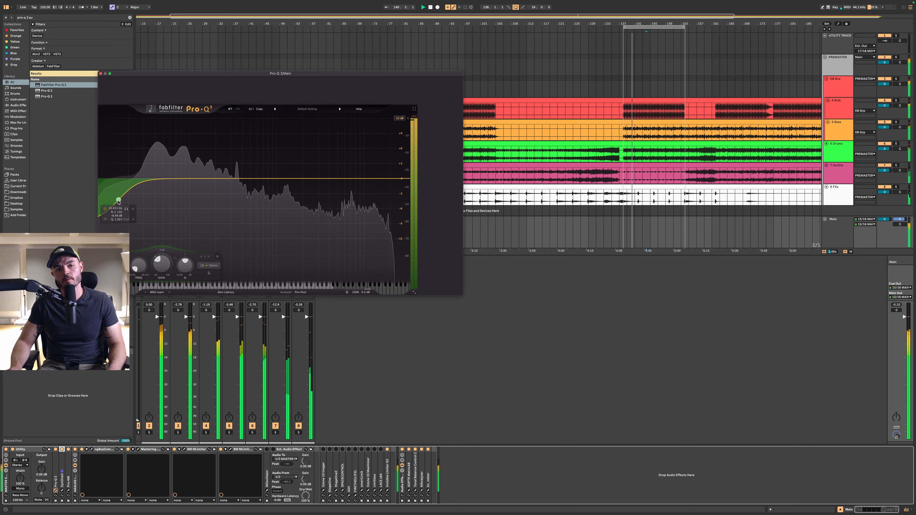
pyautogui.moveTo(118, 200); pyautogui.dragTo(118, 179)
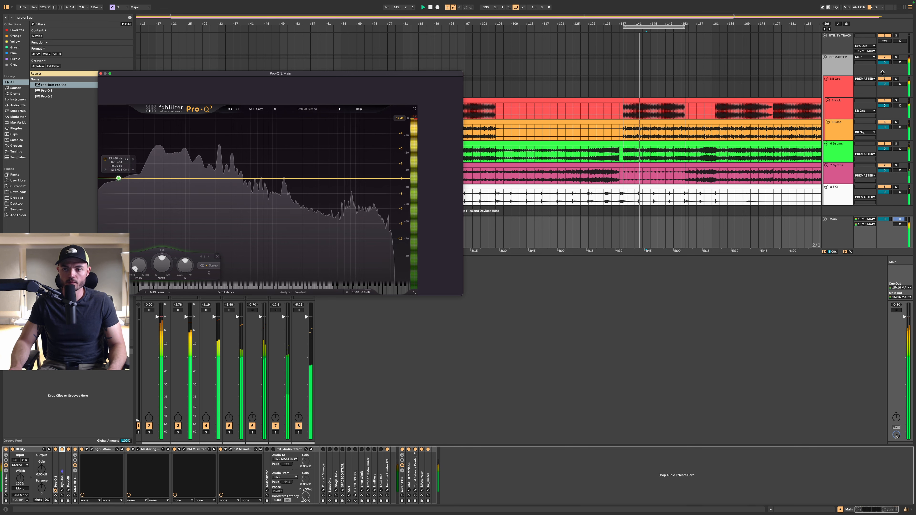
# Solo KB Grp, Synths and Drums one after another to examine their low-end content in the Main Pro-Q 3, and stop playback
pyautogui.click(897, 79)
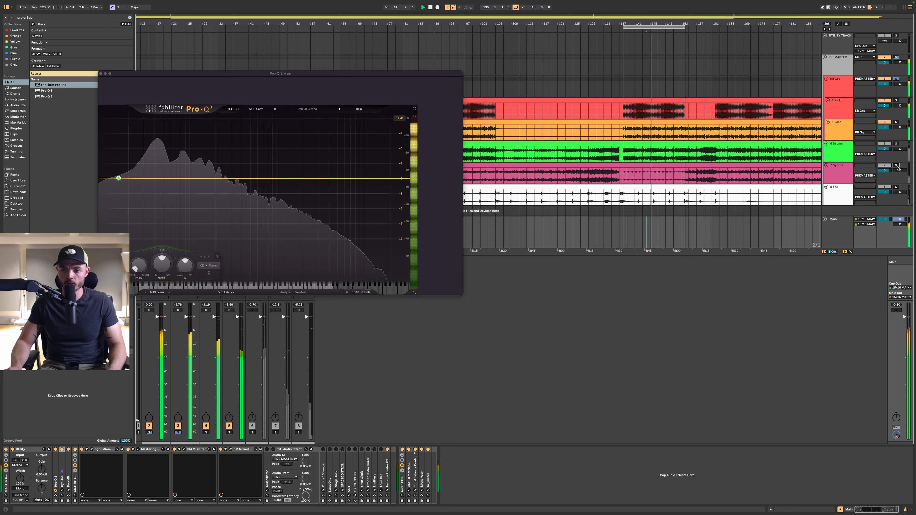
pyautogui.click(897, 166)
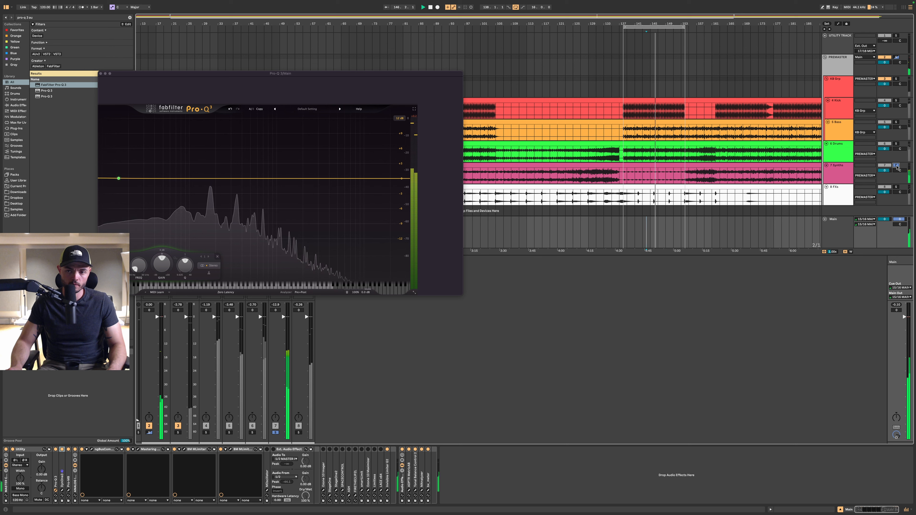
pyautogui.click(896, 144)
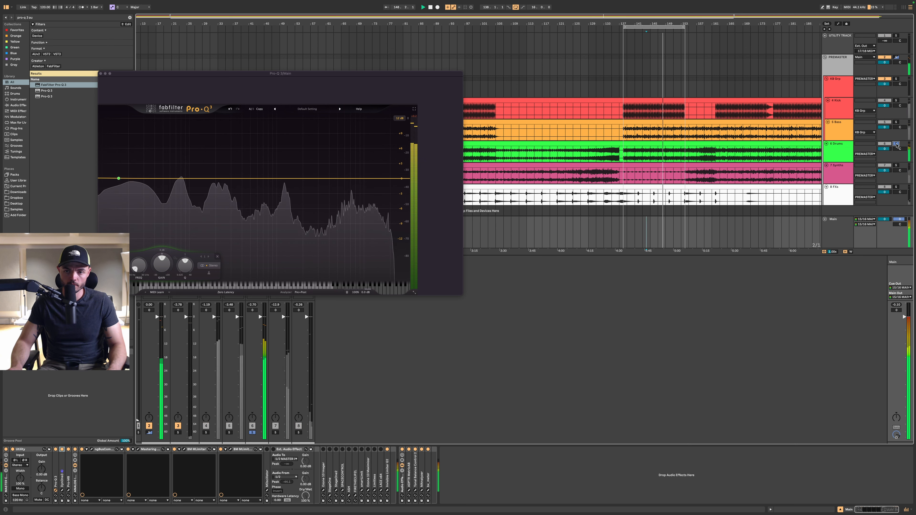
pyautogui.press('space')
# Add a steep low cut at about 80 Hz in the Drums track's Pro-Q 3 during playback, and unsolo the track
pyautogui.click(838, 152)
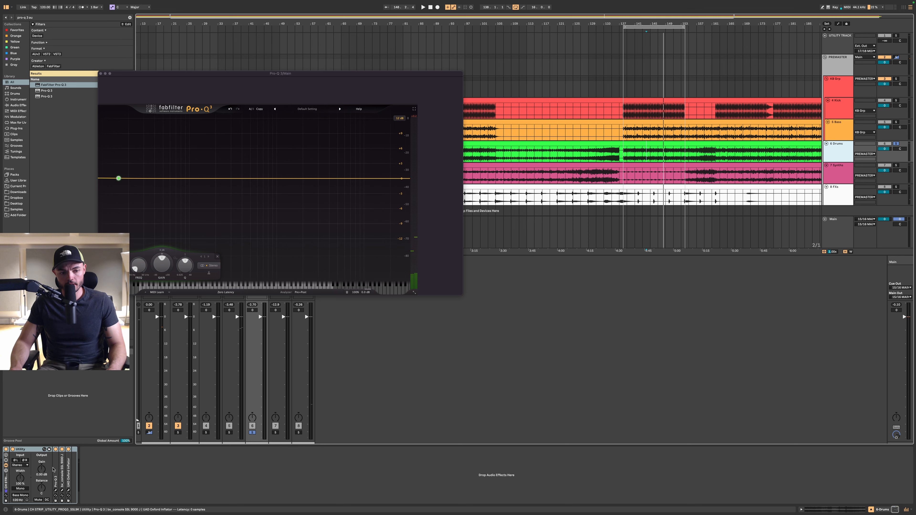
pyautogui.click(56, 491)
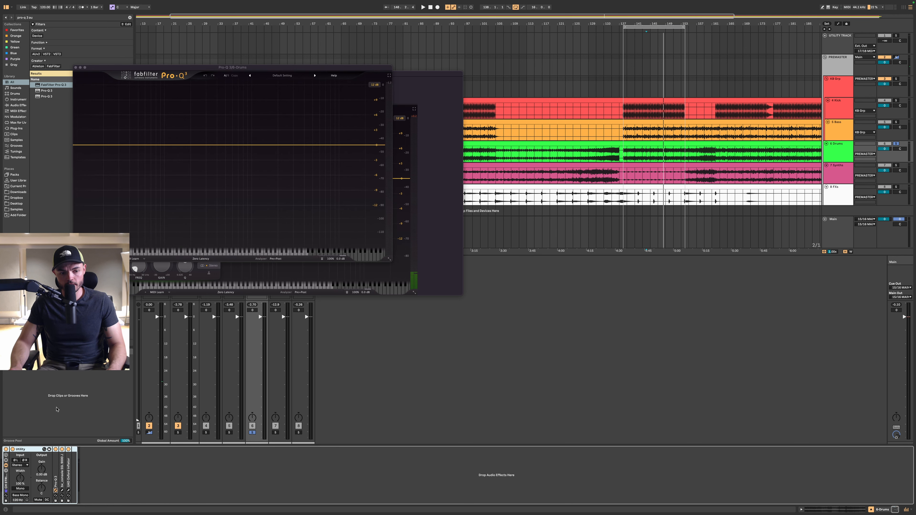
pyautogui.click(75, 68)
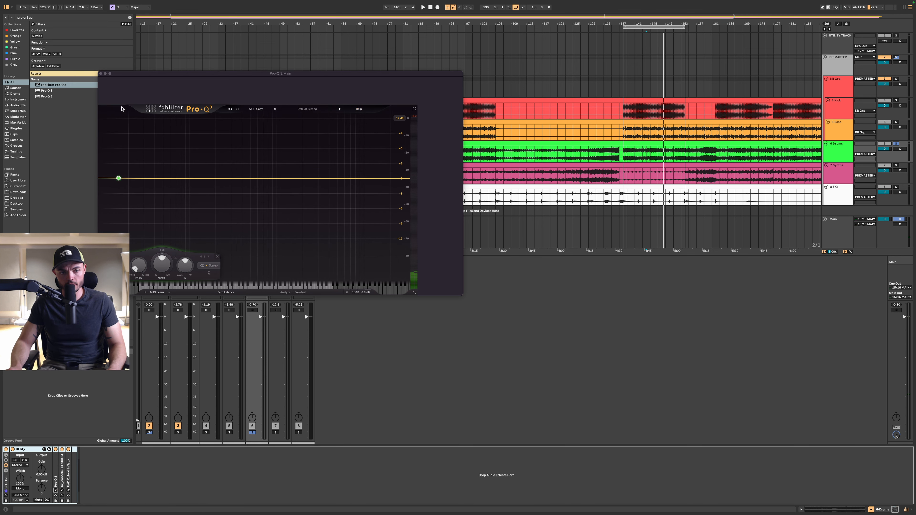
pyautogui.click(101, 74)
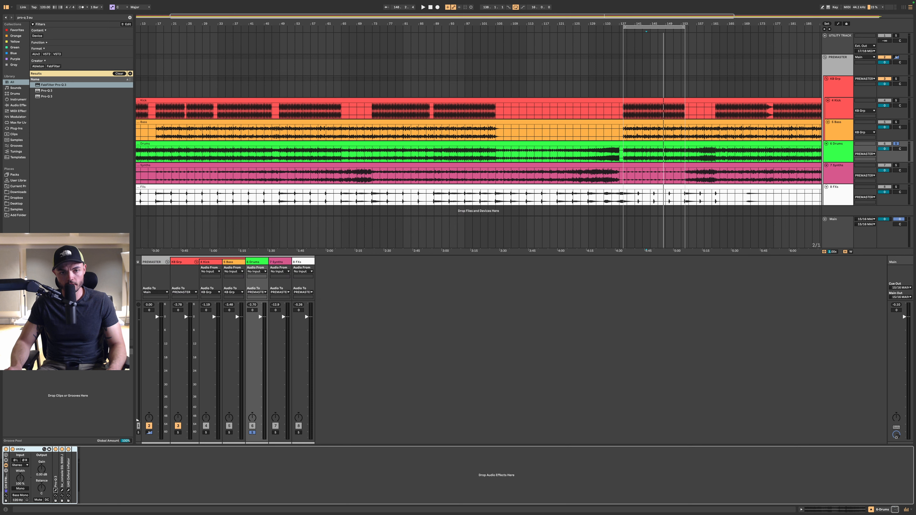
pyautogui.click(55, 490)
pyautogui.press('space')
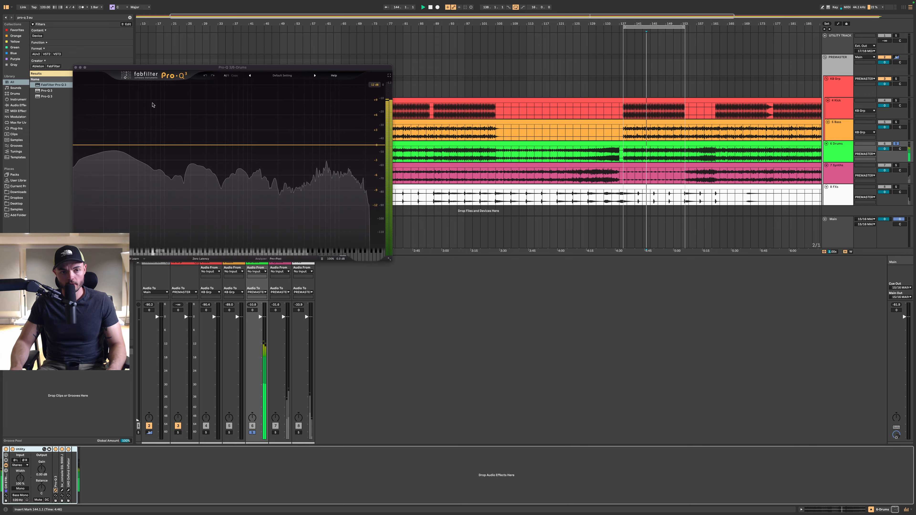
pyautogui.moveTo(88, 145); pyautogui.dragTo(156, 151)
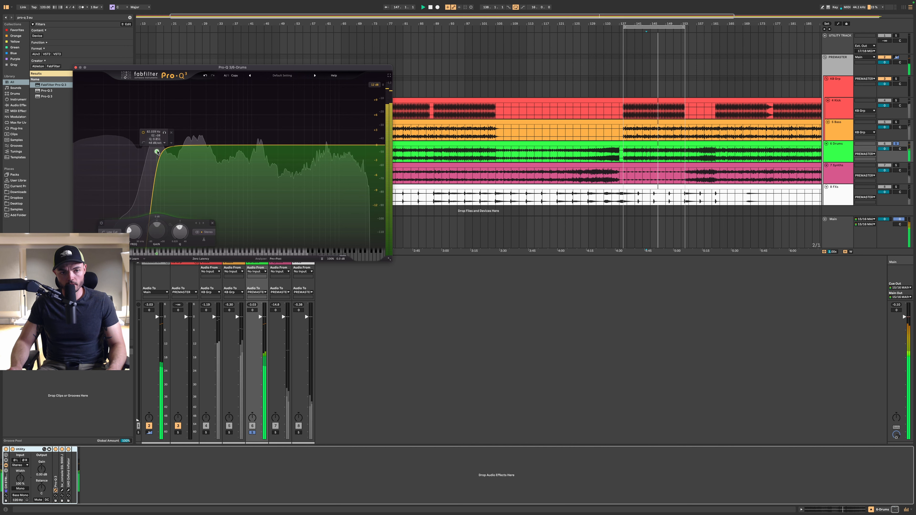
pyautogui.click(896, 144)
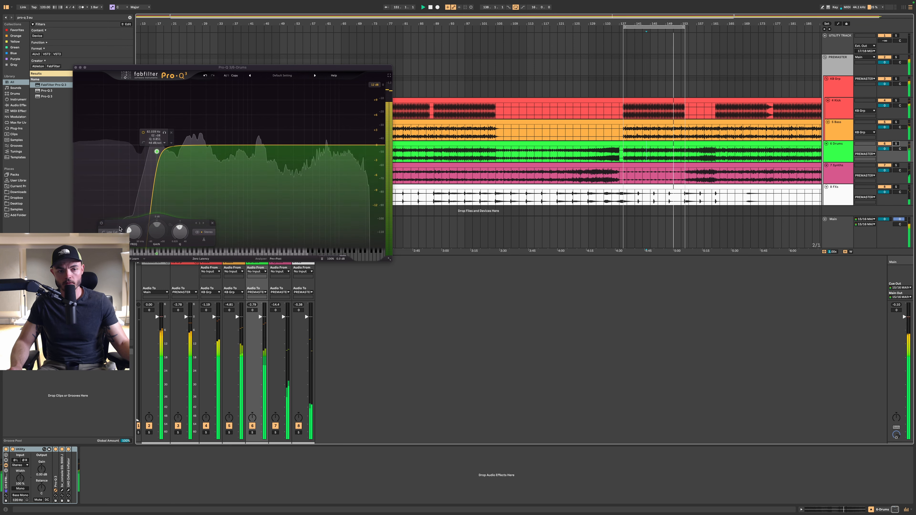
# Change the Main track's Pro-Q 3 sub-bass band to a 12 dB/oct low cut at about 40 Hz
pyautogui.click(646, 231)
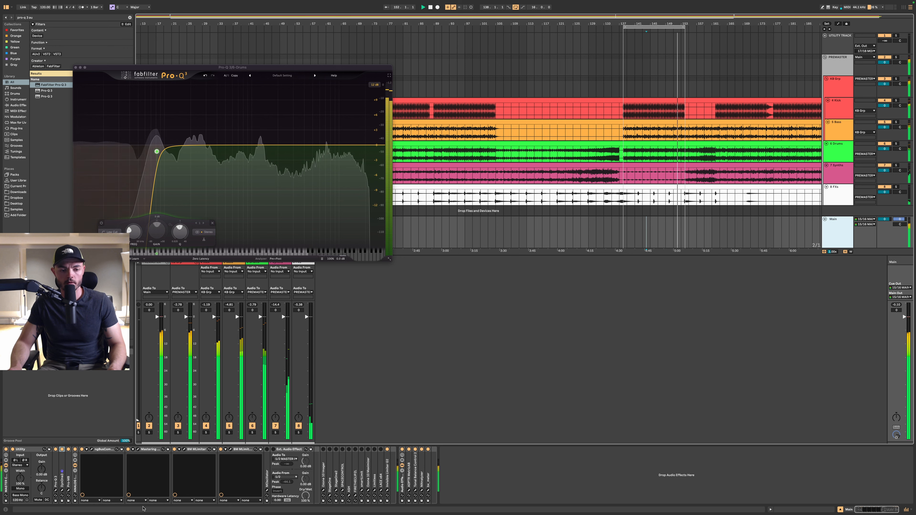
pyautogui.click(55, 491)
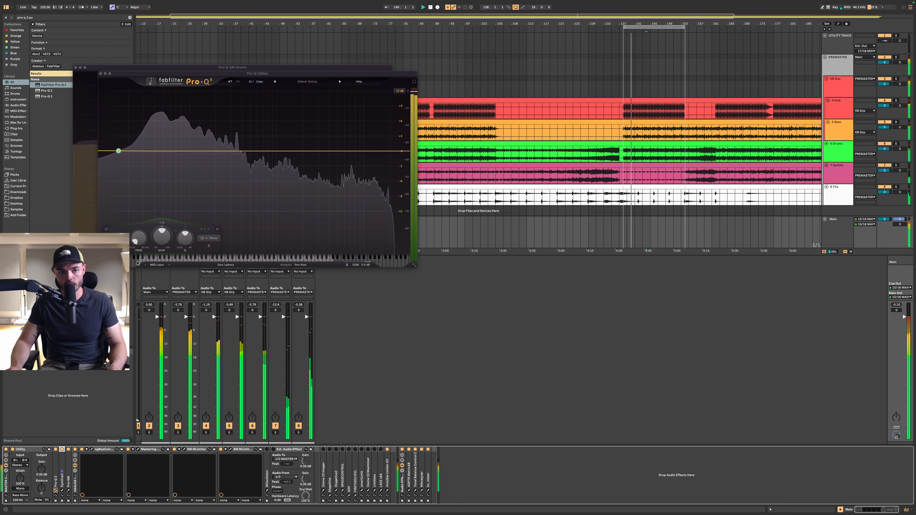
pyautogui.moveTo(121, 151)
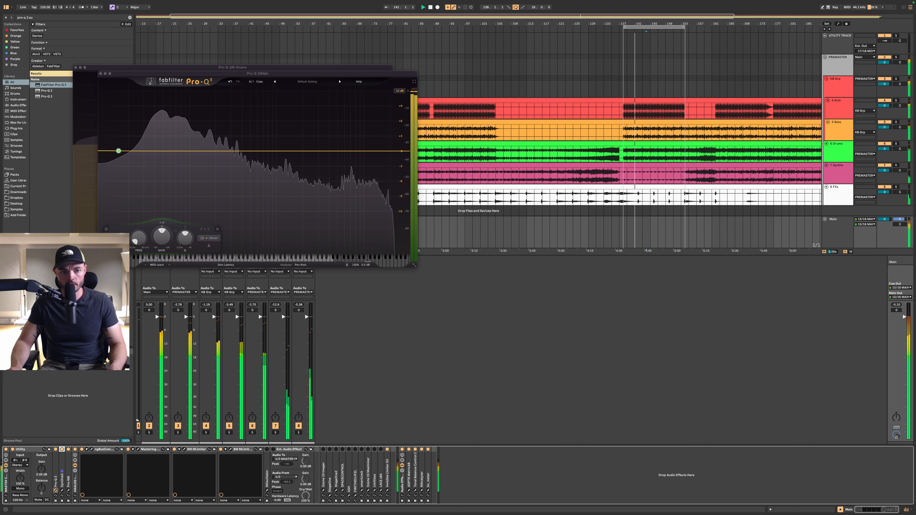
pyautogui.click(115, 238)
pyautogui.click(121, 199)
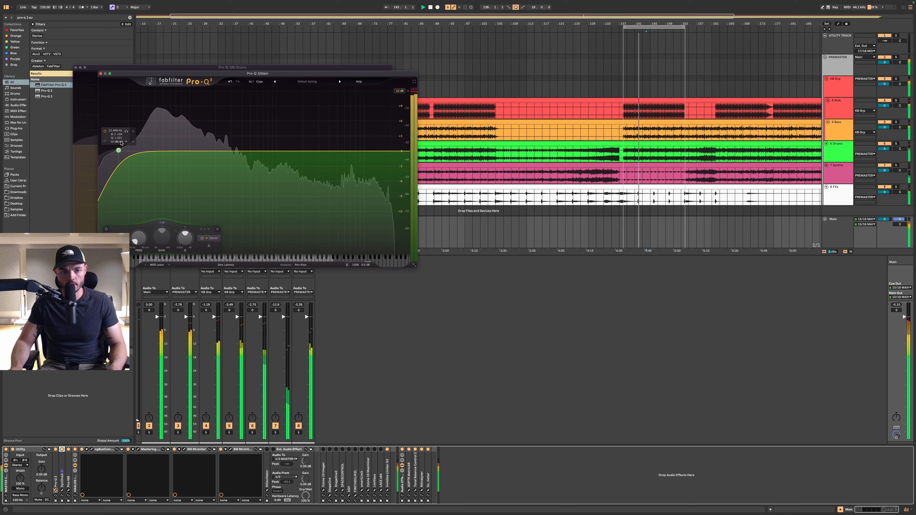
pyautogui.moveTo(124, 150); pyautogui.dragTo(155, 151)
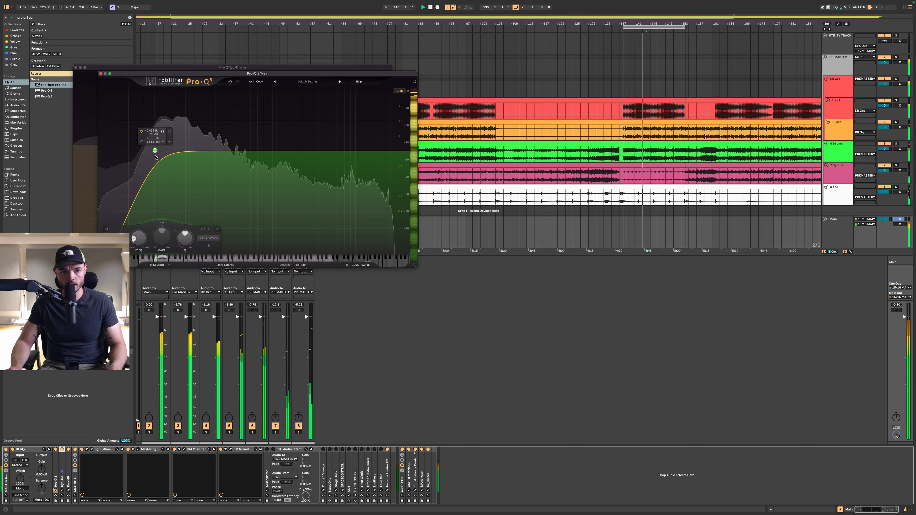
# Set the Main low cut to 24 dB/oct at about 30 Hz and bypass the band
pyautogui.scroll(2, 155, 151)
pyautogui.moveTo(150, 141); pyautogui.dragTo(141, 163)
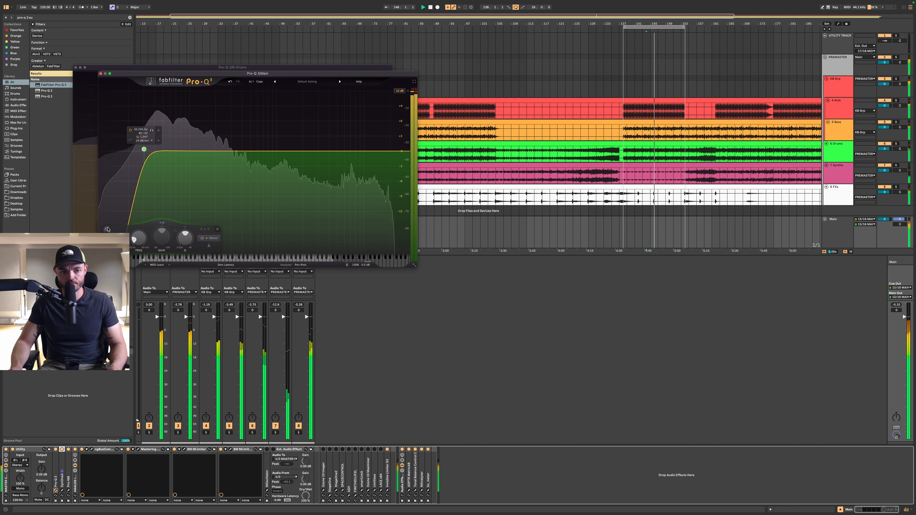
pyautogui.doubleClick(144, 149)
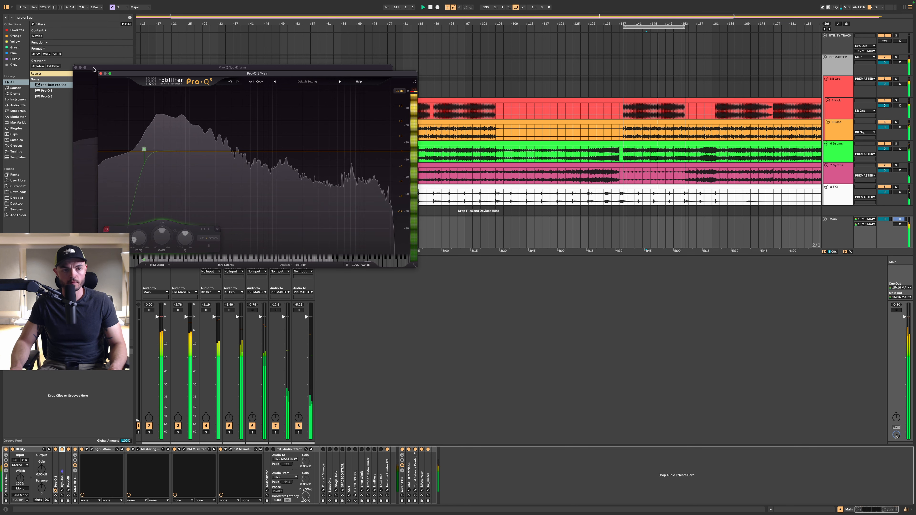
# Add a narrow, slight bell cut at about 82 Hz in the Main track's Pro-Q 3 and close the open plug-in windows
pyautogui.click(101, 73)
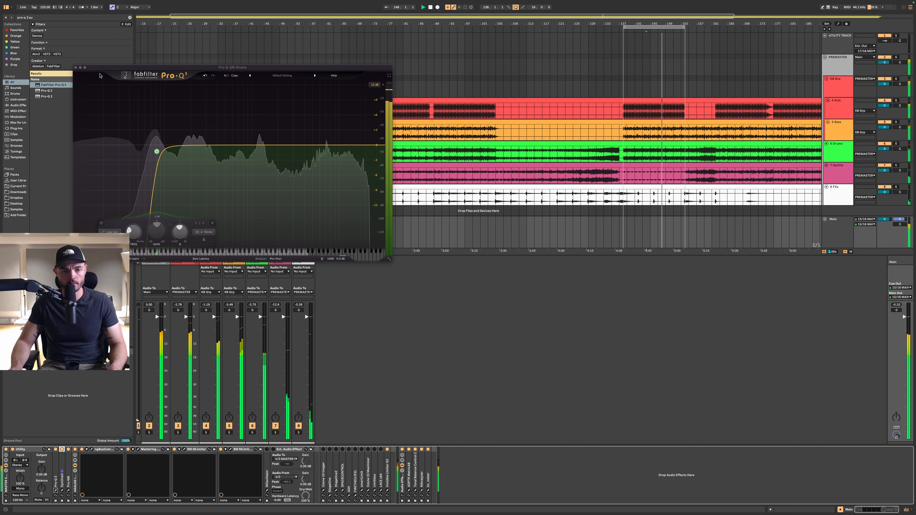
pyautogui.click(76, 68)
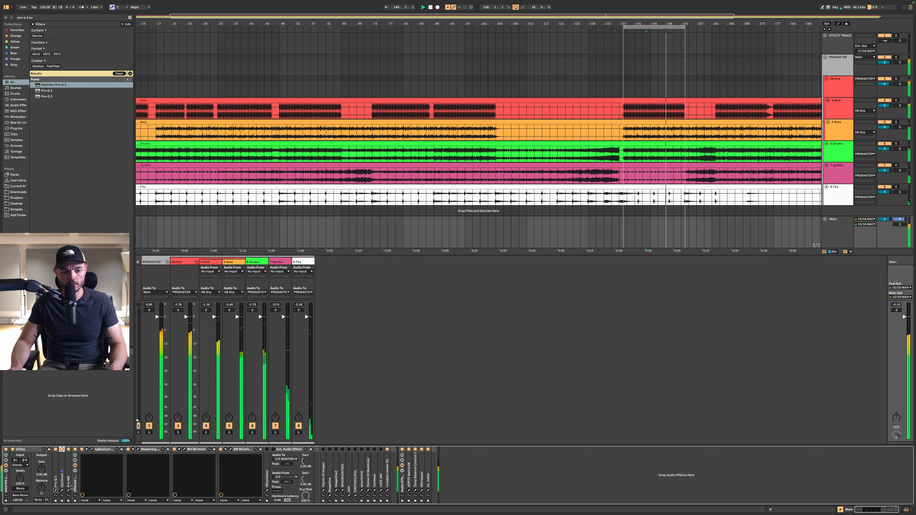
pyautogui.click(55, 490)
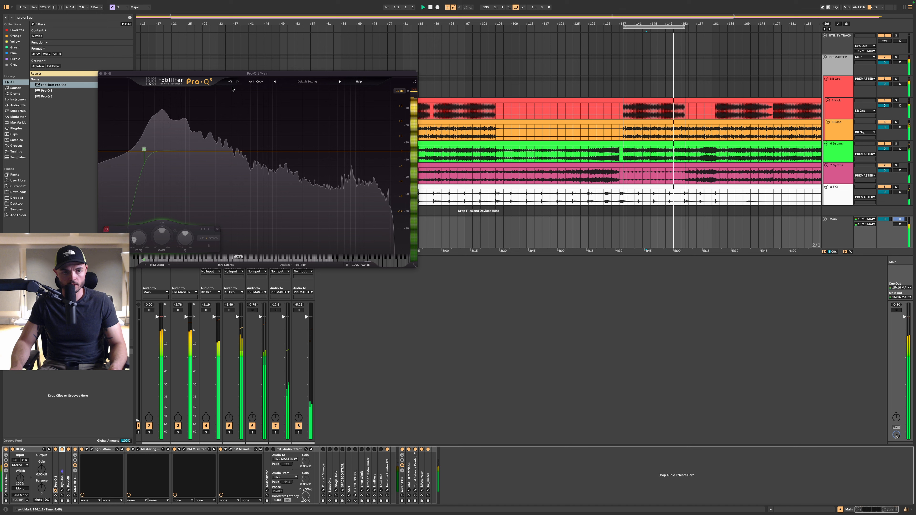
pyautogui.click(183, 145)
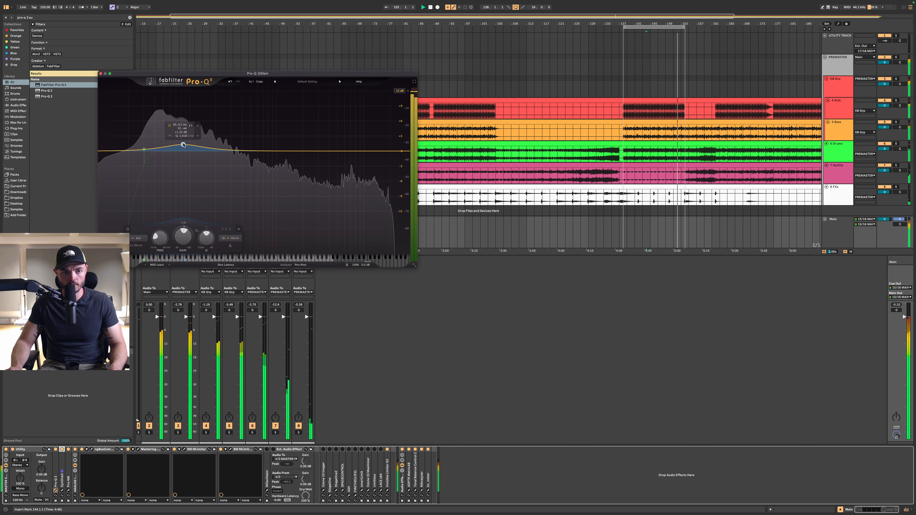
pyautogui.moveTo(183, 145); pyautogui.dragTo(183, 153)
pyautogui.scroll(3, 184, 156)
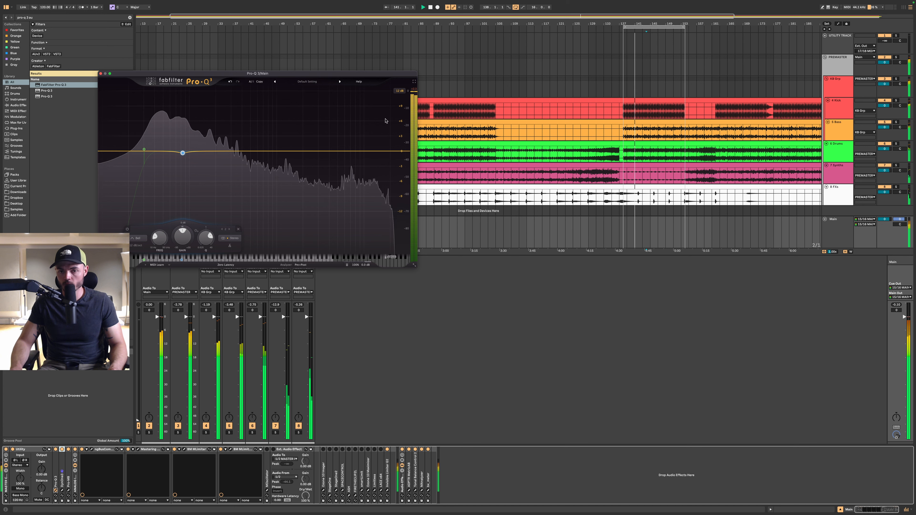
pyautogui.click(99, 73)
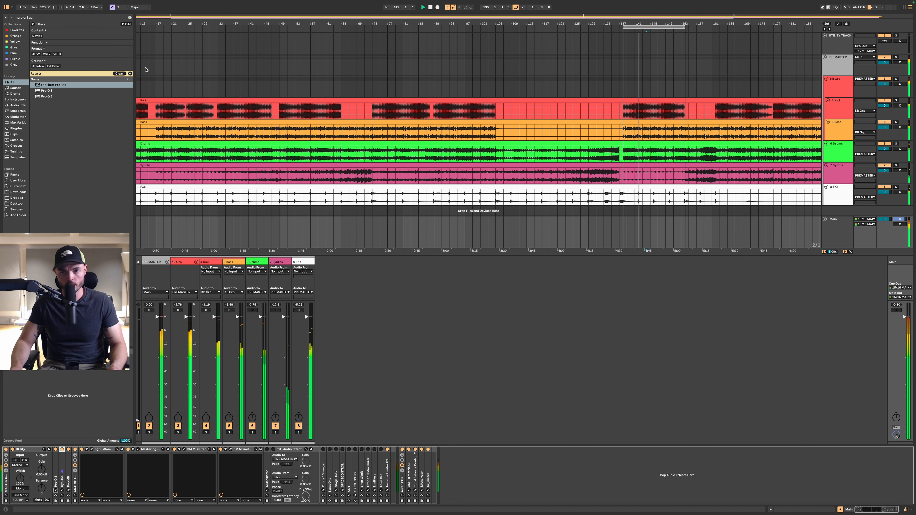
# Activate the External Audio Effect on the Main track and play the looped section through it
pyautogui.click(836, 233)
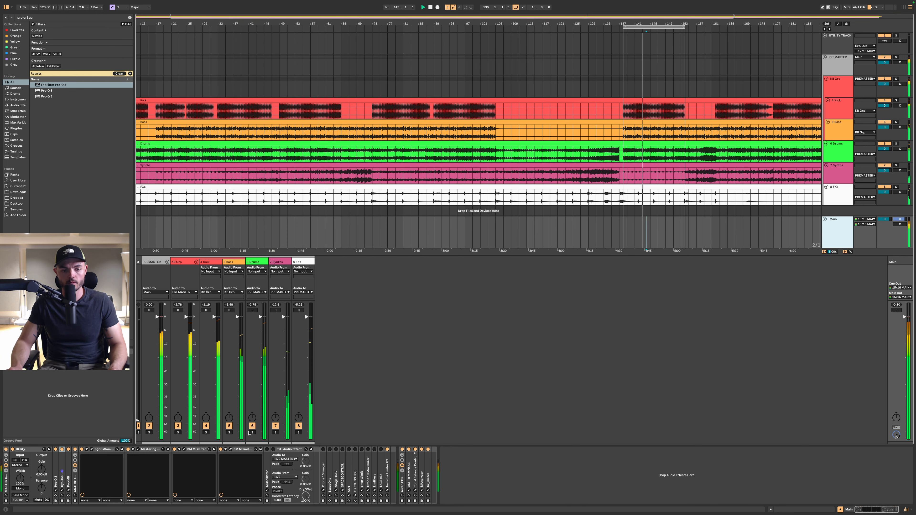
pyautogui.click(272, 450)
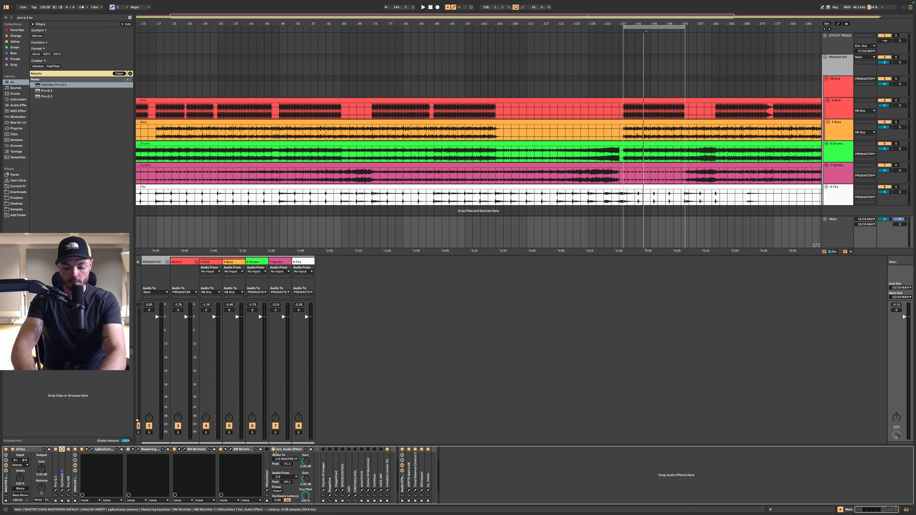
pyautogui.press('space')
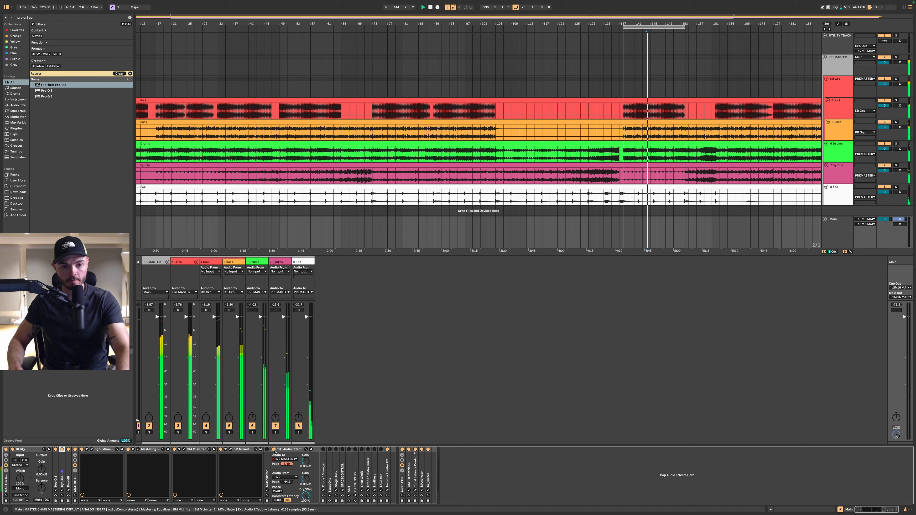
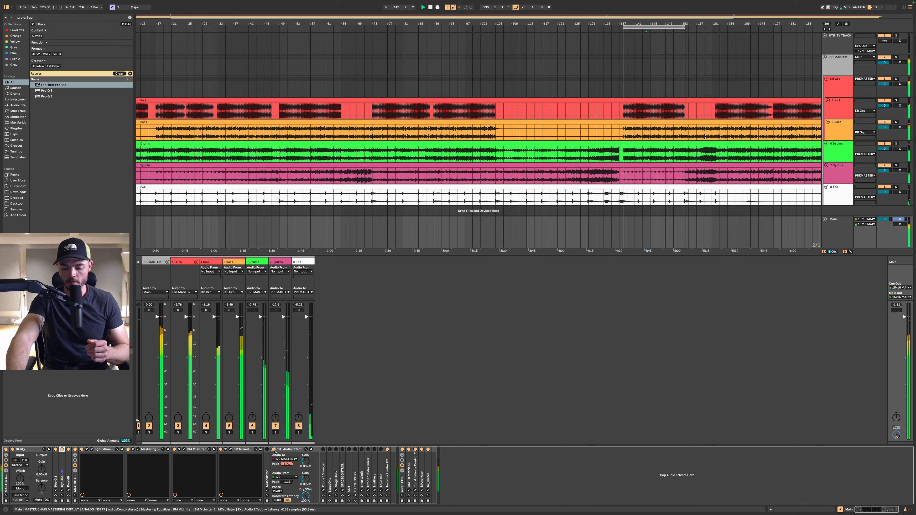
pyautogui.press('space')
pyautogui.press('space')
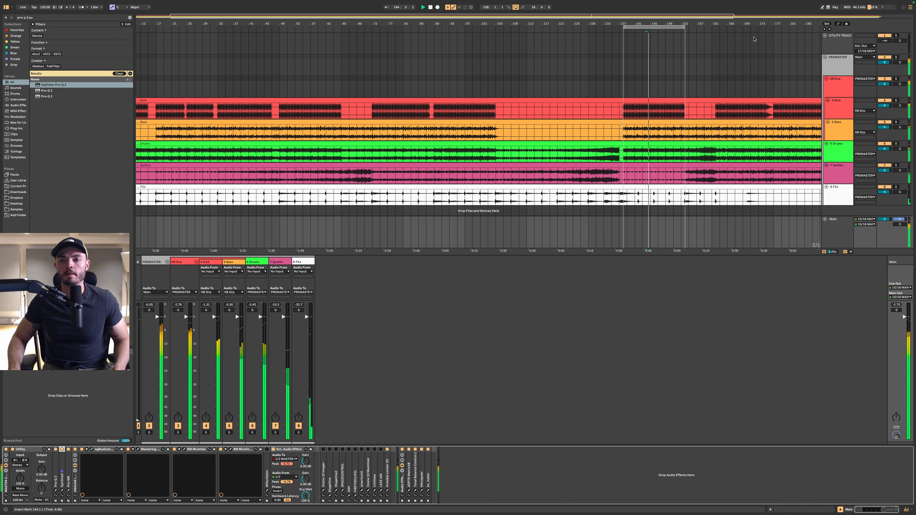
# Place the insert marker at bar 138 near the loop start and replay the section to listen to the result
pyautogui.click(626, 90)
pyautogui.press('space')
pyautogui.press('space')
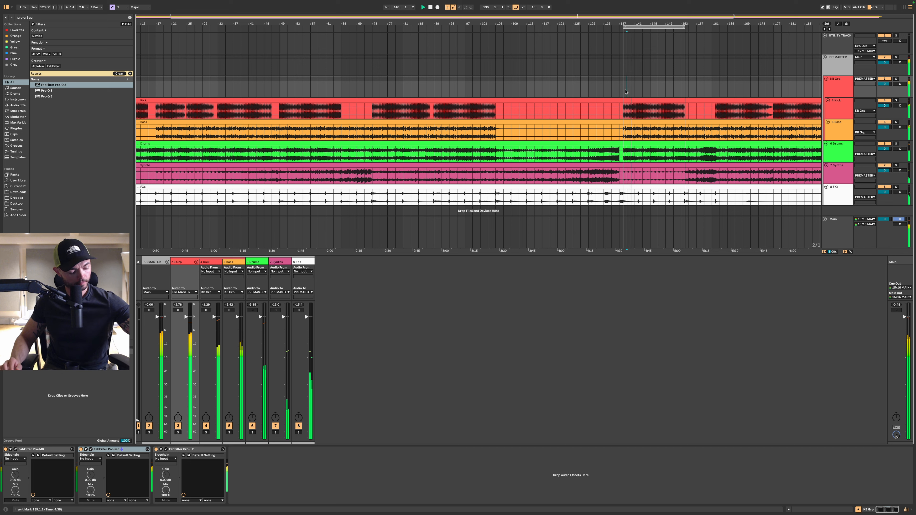
pyautogui.press('space')
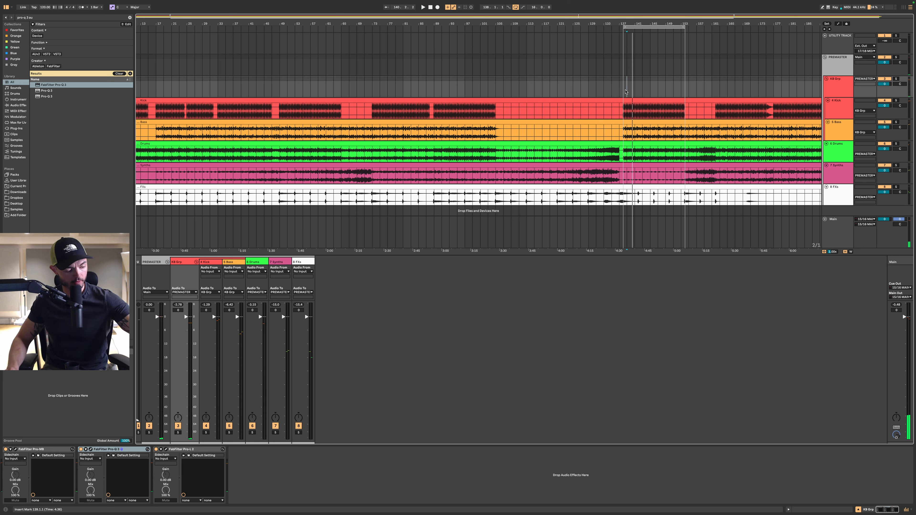
pyautogui.press('space')
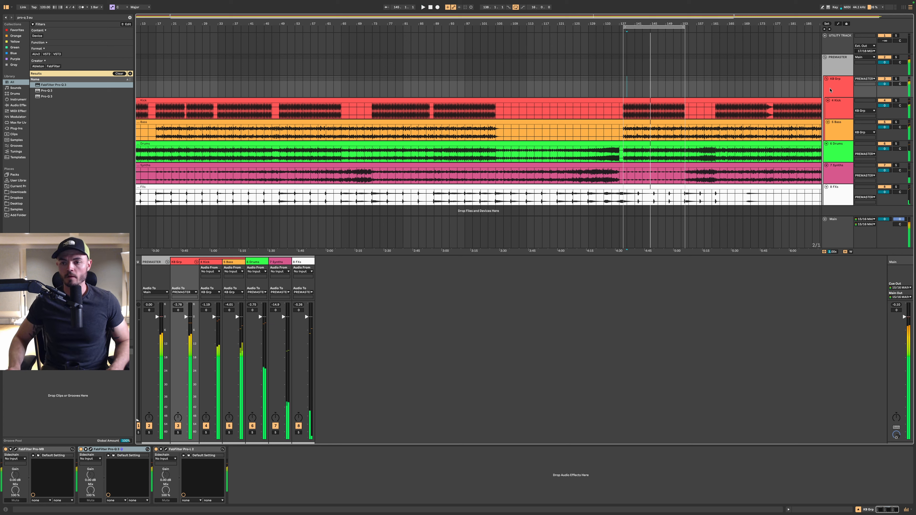
pyautogui.click(835, 231)
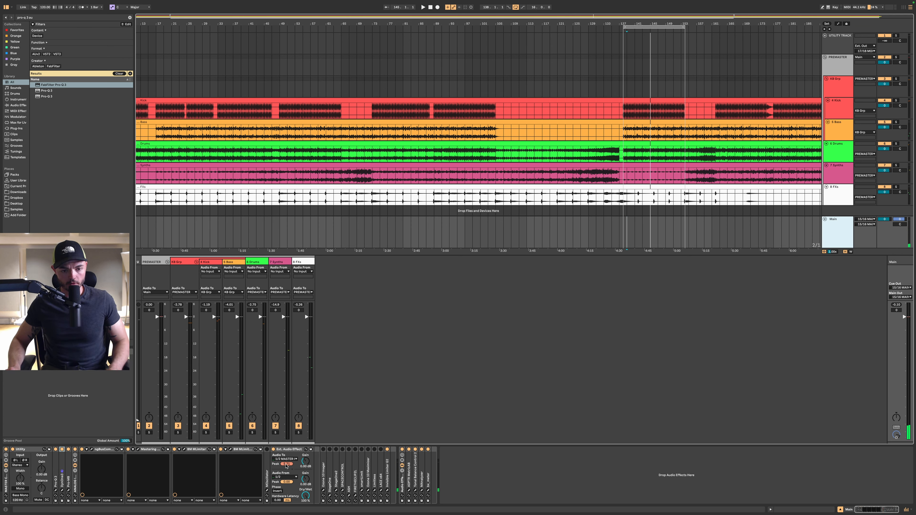
pyautogui.press('space')
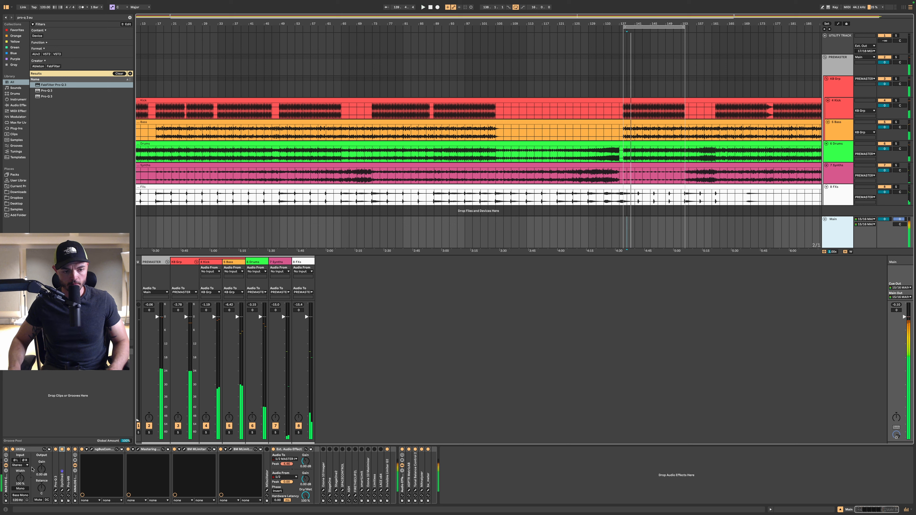
pyautogui.moveTo(42, 469); pyautogui.dragTo(42, 489)
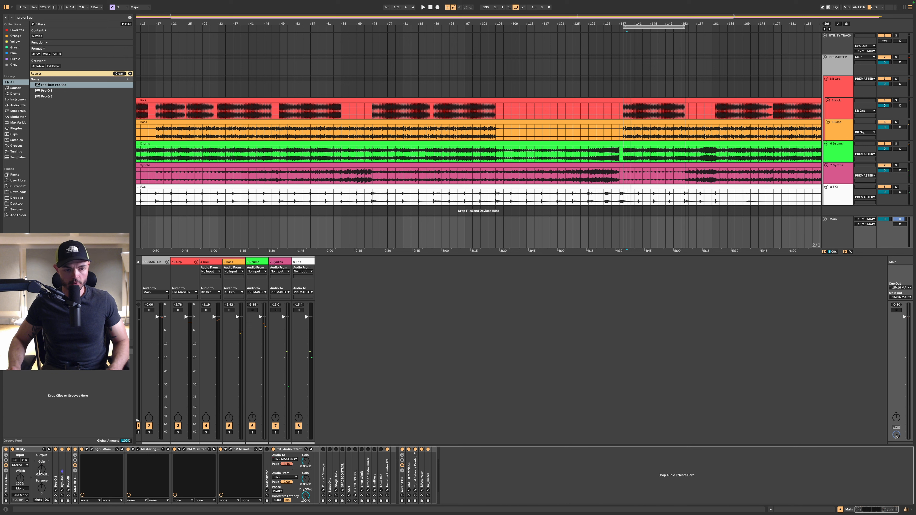
# Lower the PREMASTER track's volume to -11.8 dB during playback while checking the Main track's External Audio Effect send peak
pyautogui.click(881, 63)
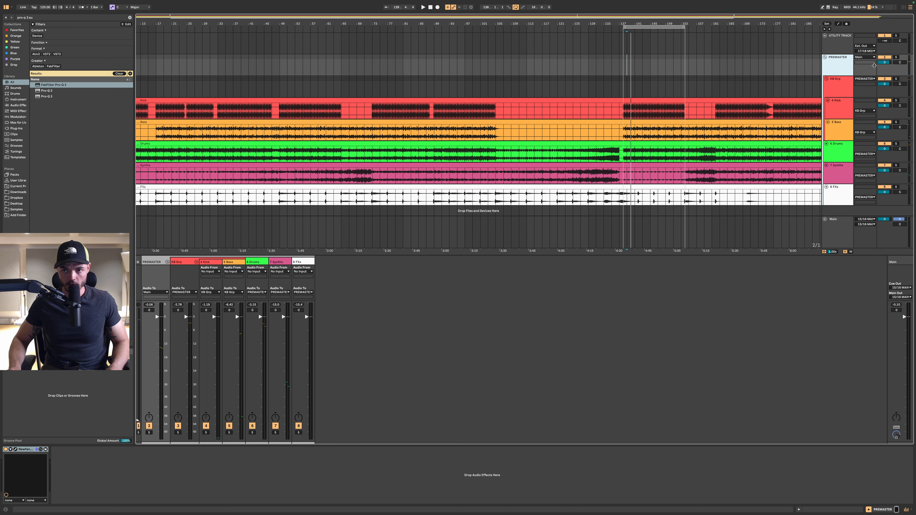
pyautogui.moveTo(885, 63); pyautogui.dragTo(885, 68)
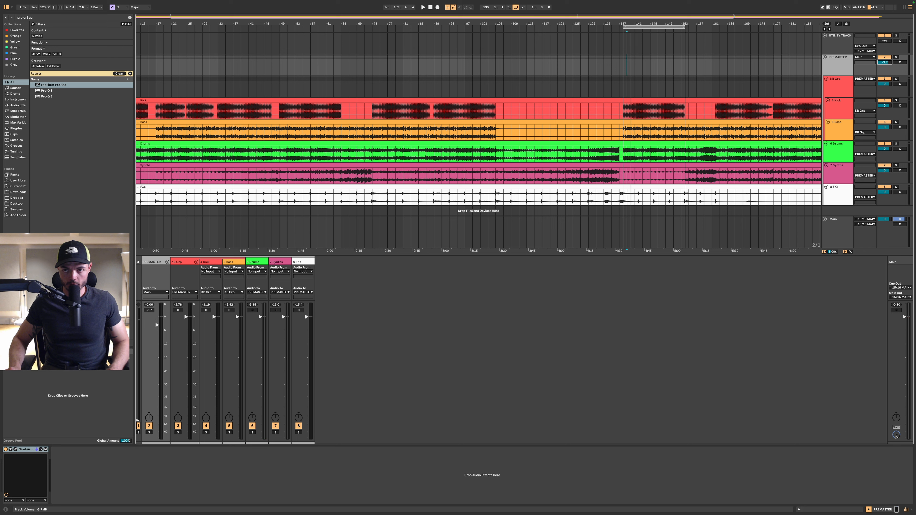
pyautogui.press('space')
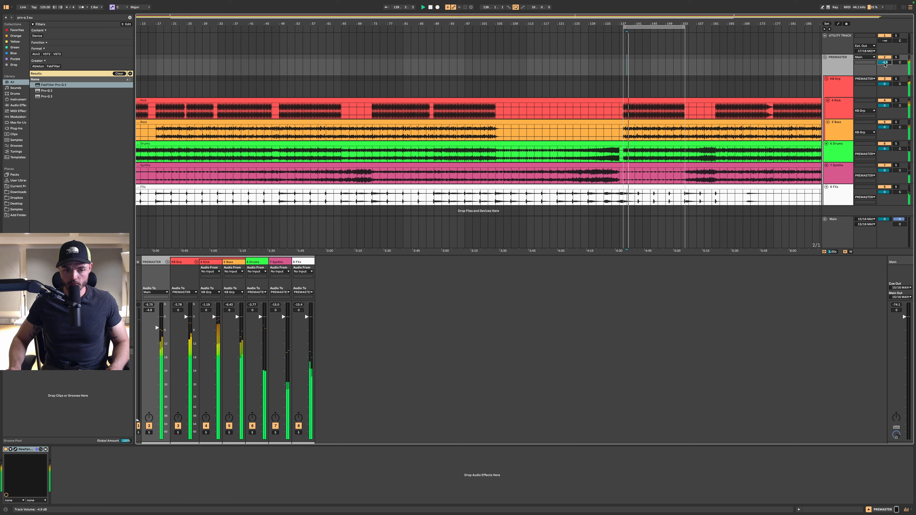
pyautogui.moveTo(884, 62); pyautogui.dragTo(885, 63)
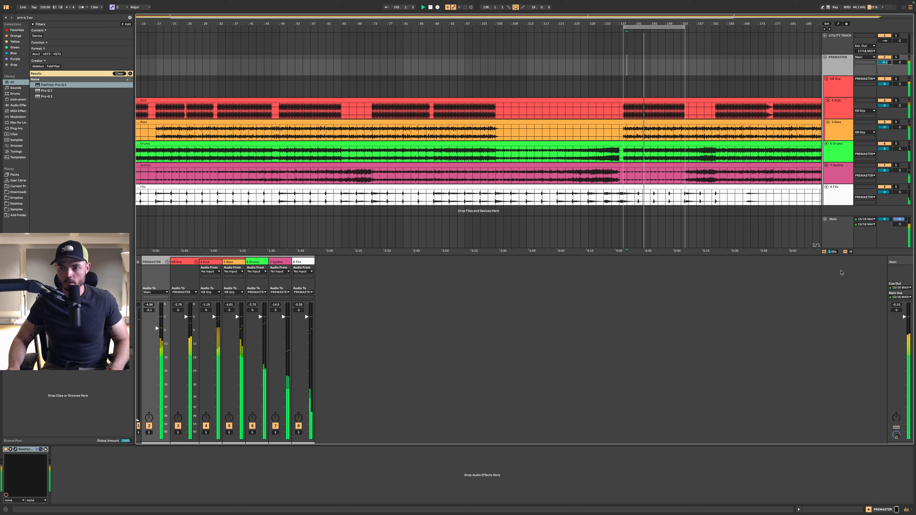
pyautogui.click(730, 246)
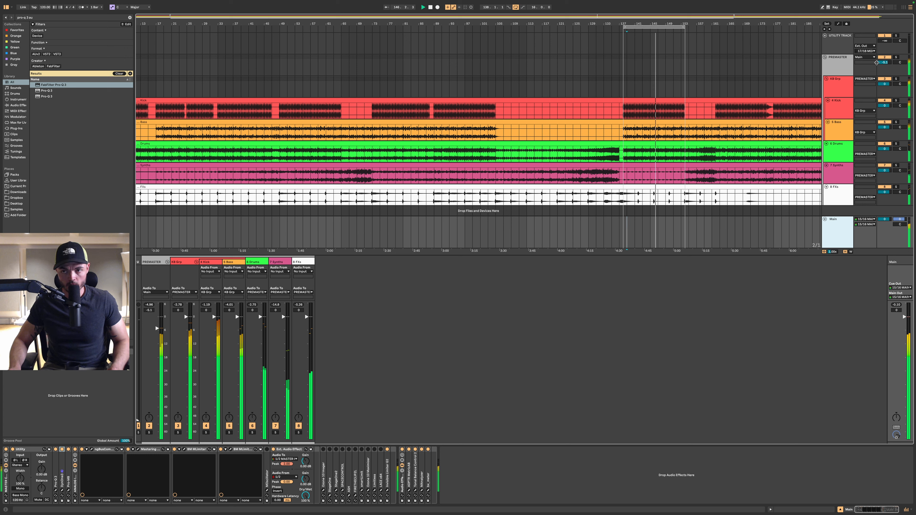
pyautogui.moveTo(884, 62); pyautogui.dragTo(884, 73)
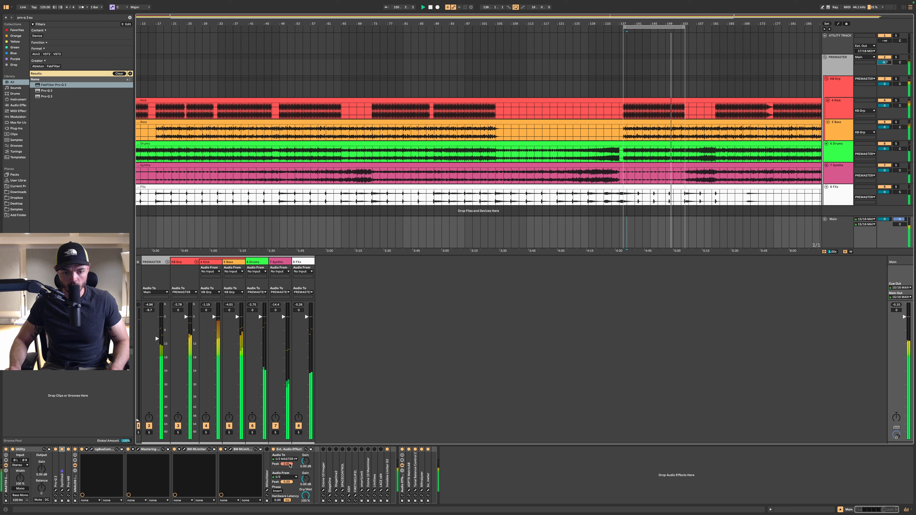
pyautogui.moveTo(885, 62); pyautogui.dragTo(885, 65)
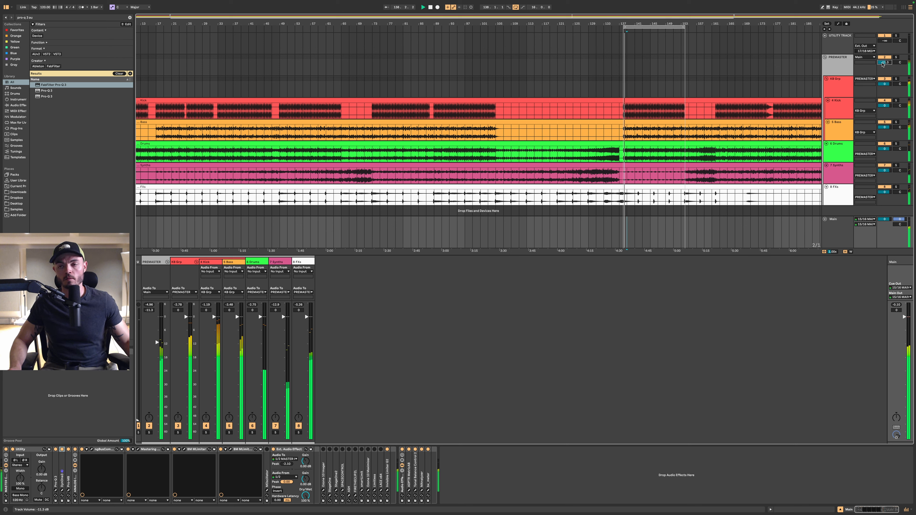
pyautogui.moveTo(885, 62); pyautogui.dragTo(884, 65)
pyautogui.click(835, 64)
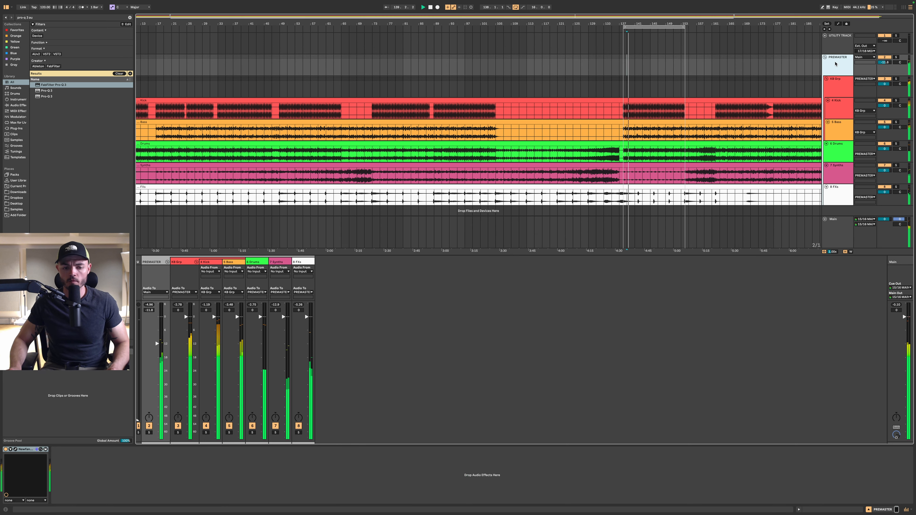
pyautogui.click(837, 233)
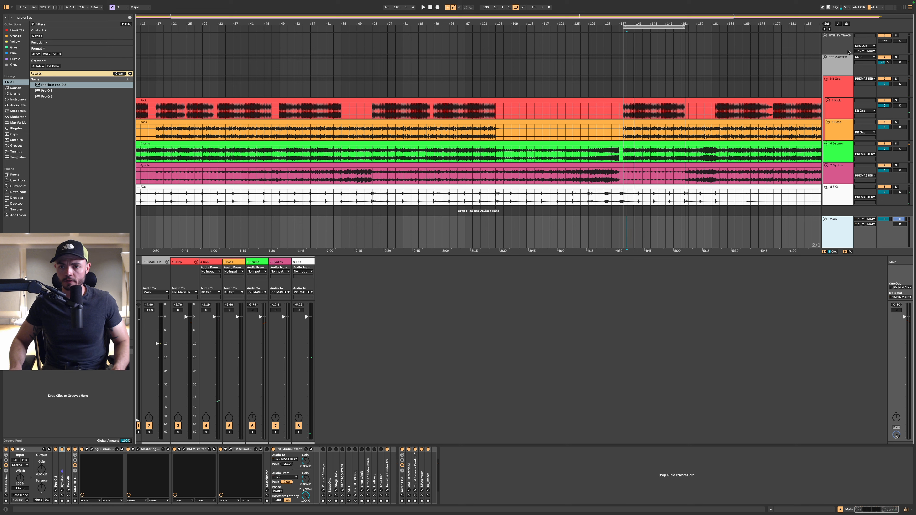
pyautogui.click(844, 67)
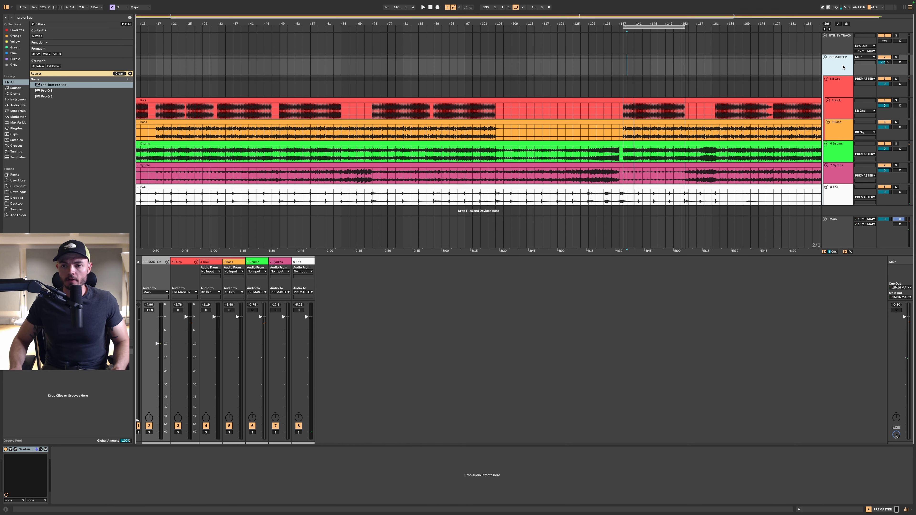
# Show the Main track's device chain and start a new browser search
pyautogui.click(844, 229)
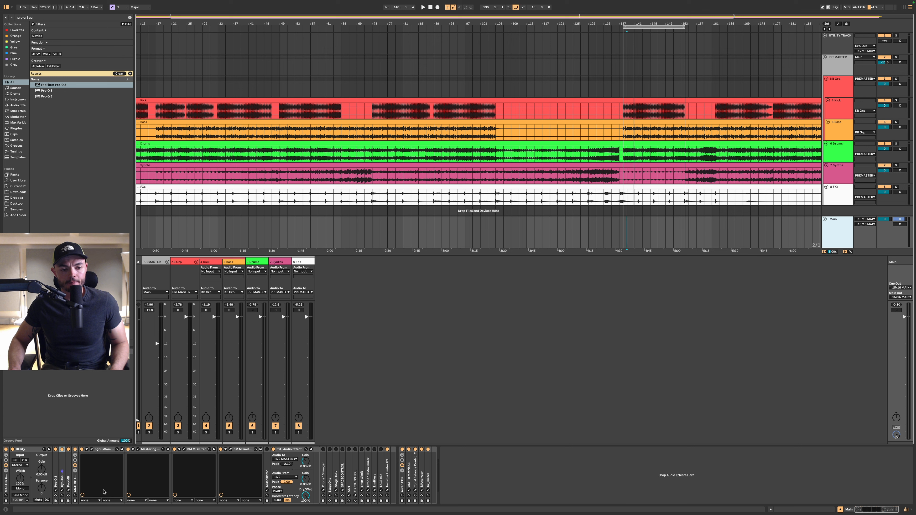
pyautogui.press('super+f')
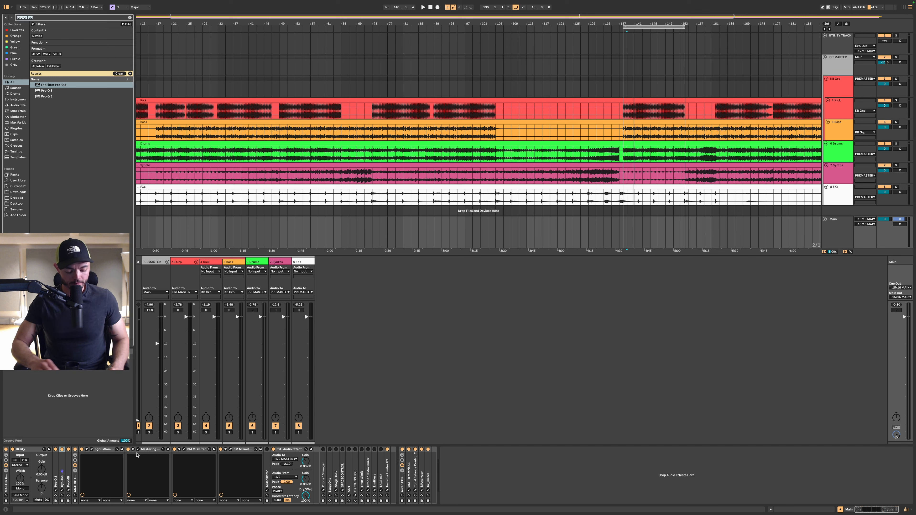
# Search the browser for "wes" and insert ngTubeEQ (stereo) on the Main track directly after ngBusComp, with its window moved clear of the clips
pyautogui.write('wes')
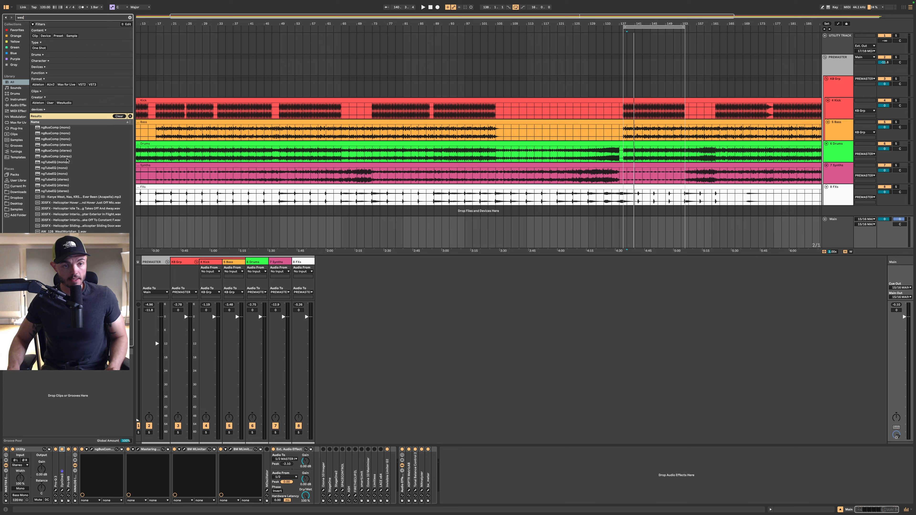
pyautogui.click(58, 181)
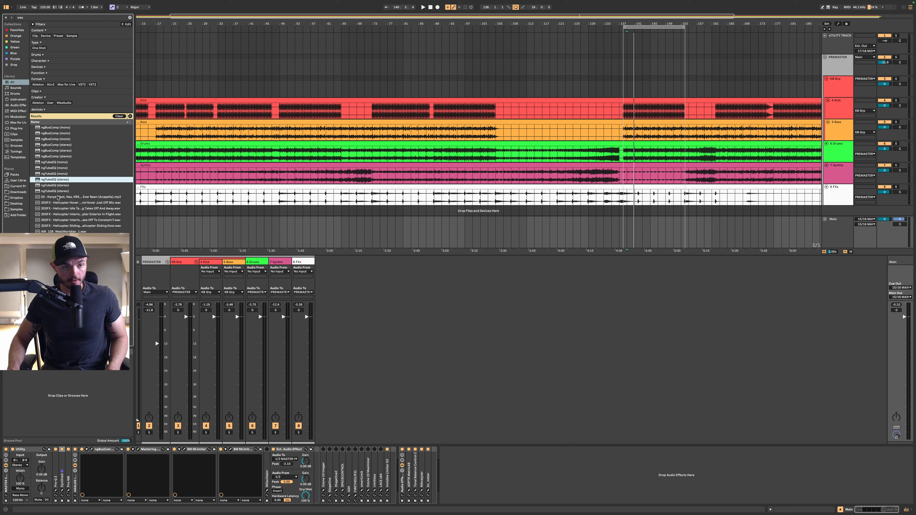
pyautogui.click(57, 191)
pyautogui.moveTo(64, 194); pyautogui.dragTo(134, 469)
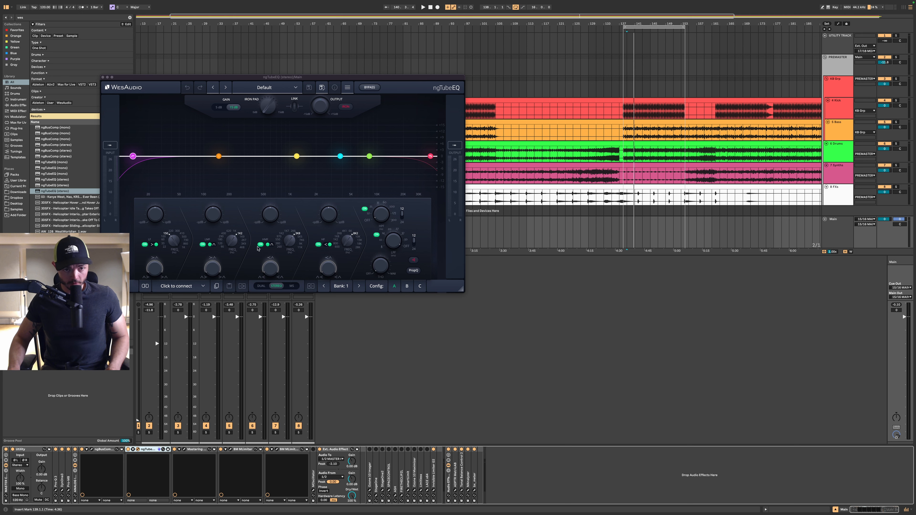
pyautogui.moveTo(358, 79); pyautogui.dragTo(674, 228)
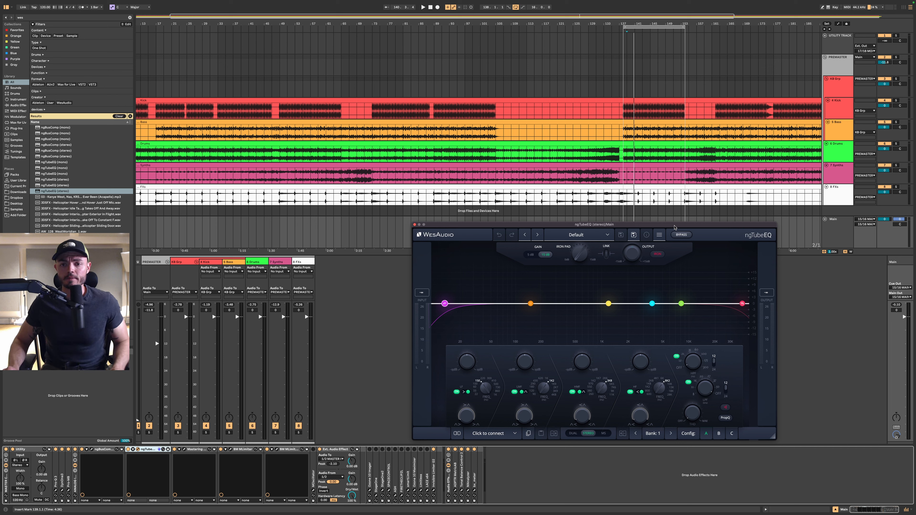
# Place the playback start at bar 49, connect ngTubeEQ to its USB hardware unit and reset its parameters to default
pyautogui.click(839, 86)
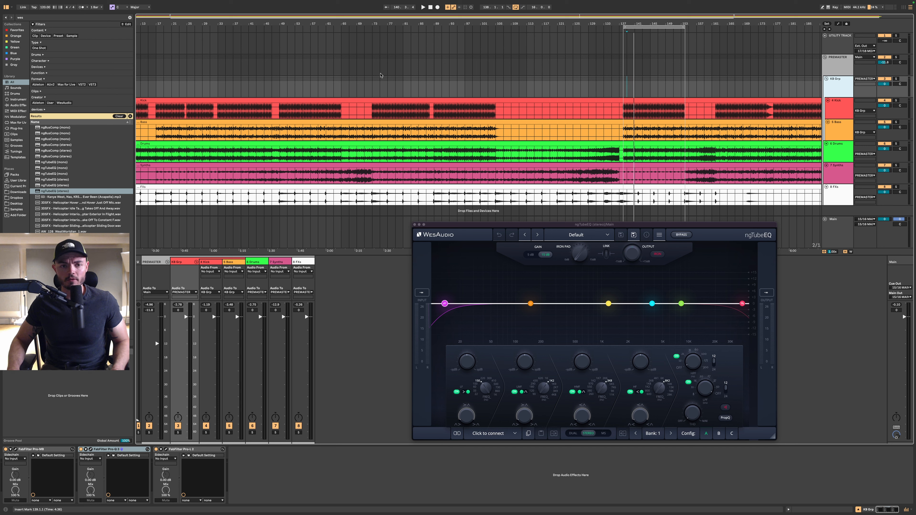
pyautogui.click(278, 89)
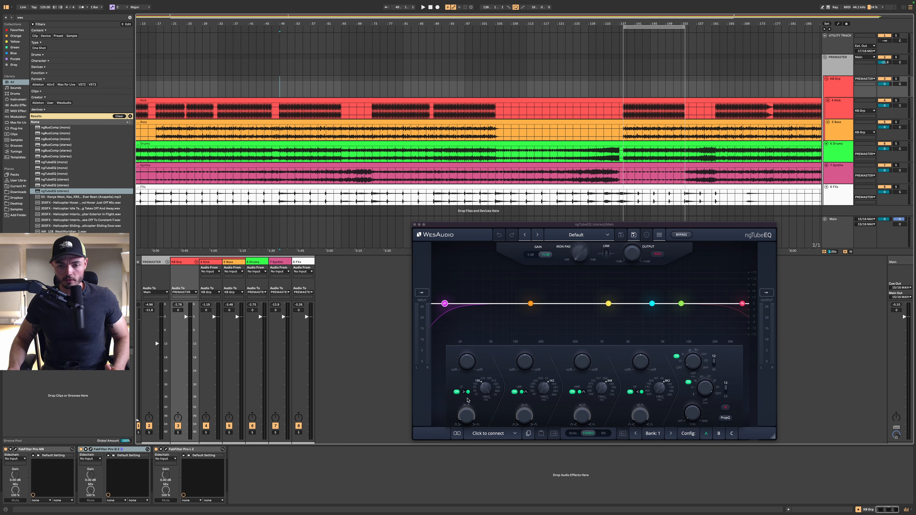
pyautogui.click(511, 435)
pyautogui.click(493, 423)
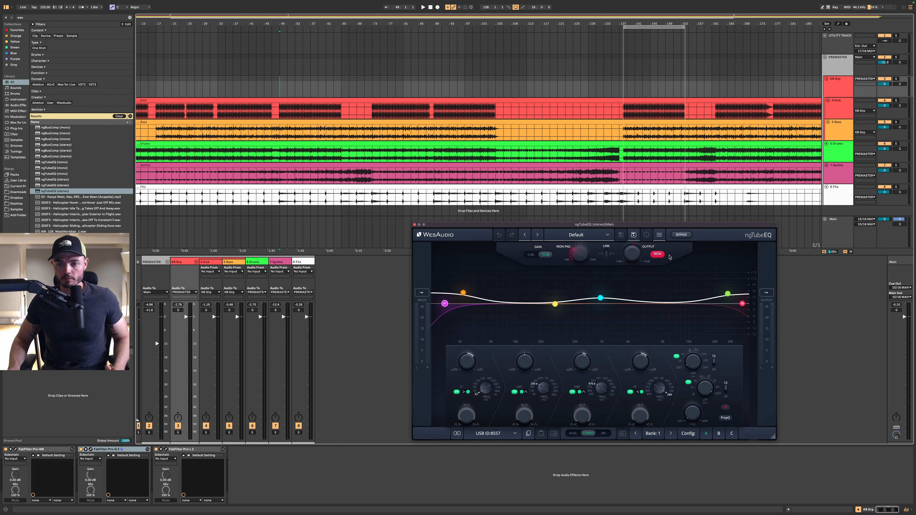
pyautogui.click(657, 236)
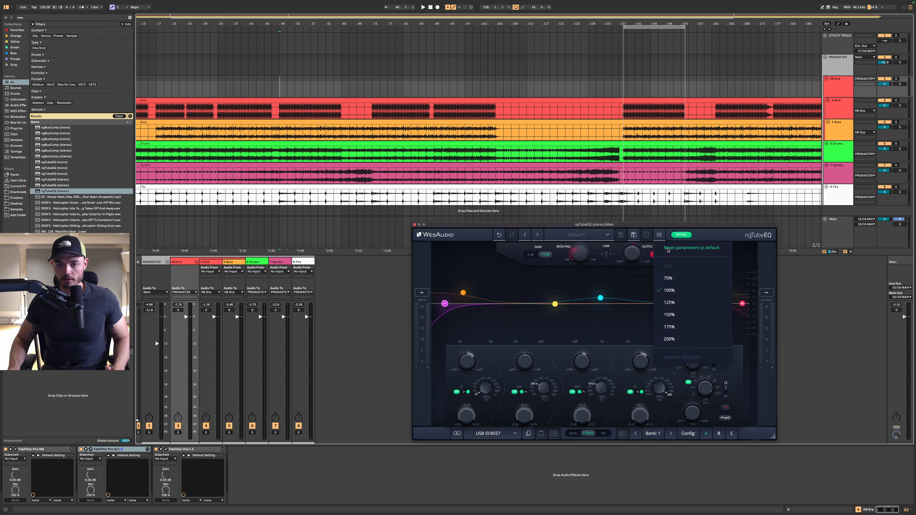
pyautogui.click(668, 249)
# Play the song and boost the lows with ngTubeEQ's LF shelf, lowering its frequency and easing back the gain
pyautogui.press('space')
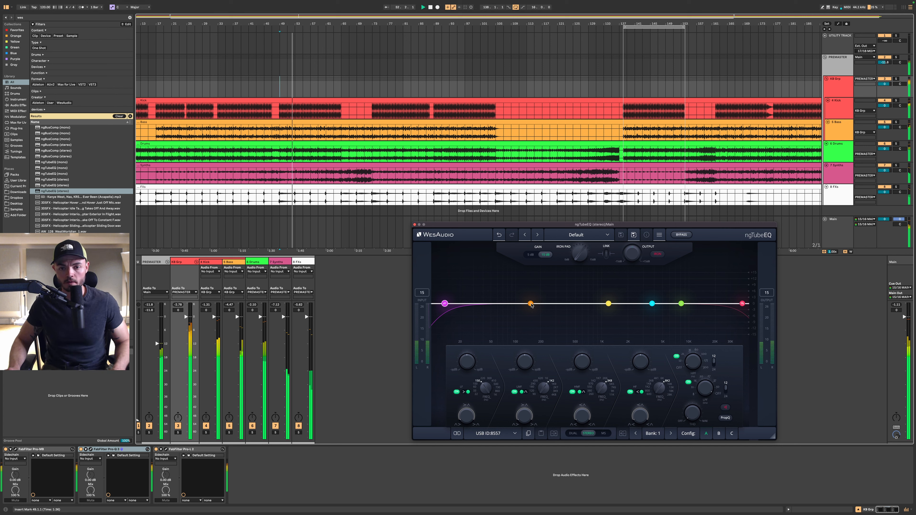
pyautogui.moveTo(532, 304); pyautogui.dragTo(529, 298)
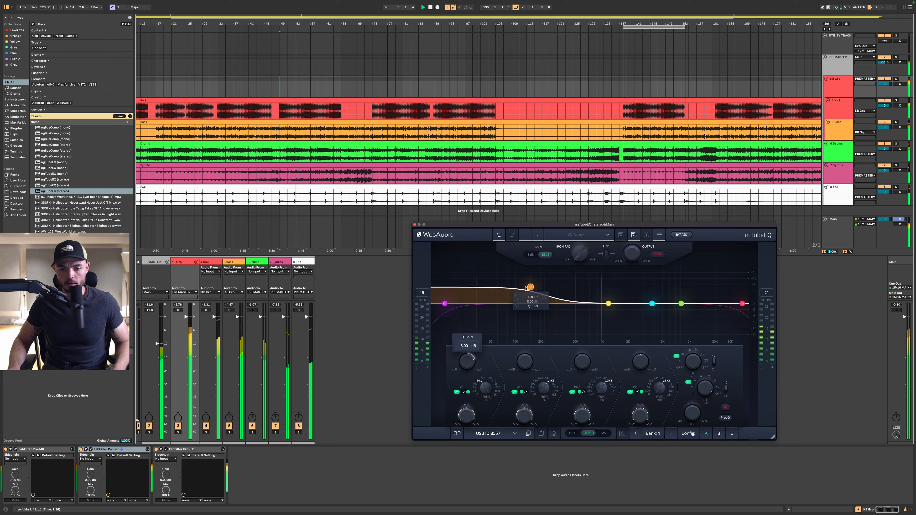
pyautogui.moveTo(527, 289); pyautogui.dragTo(505, 294)
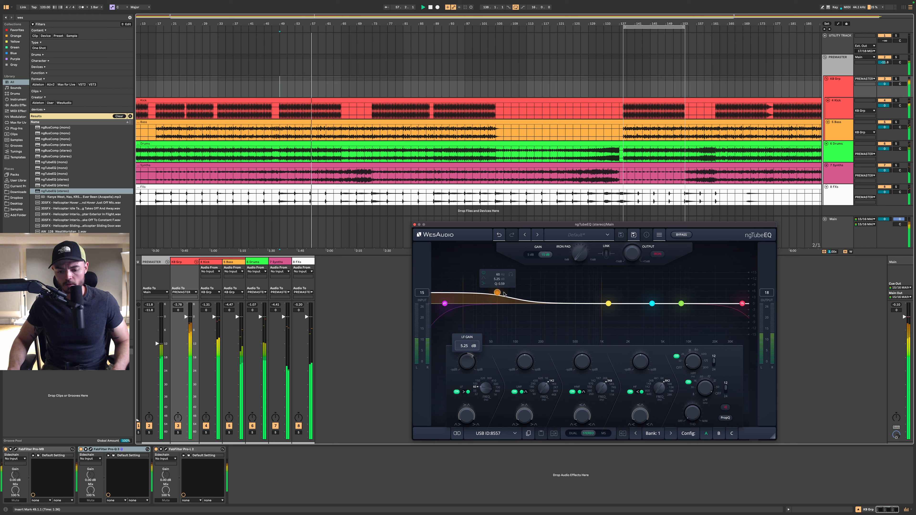
pyautogui.moveTo(504, 294)
pyautogui.mouseDown()
pyautogui.moveTo(476, 285)
pyautogui.moveTo(494, 297)
pyautogui.mouseUp()
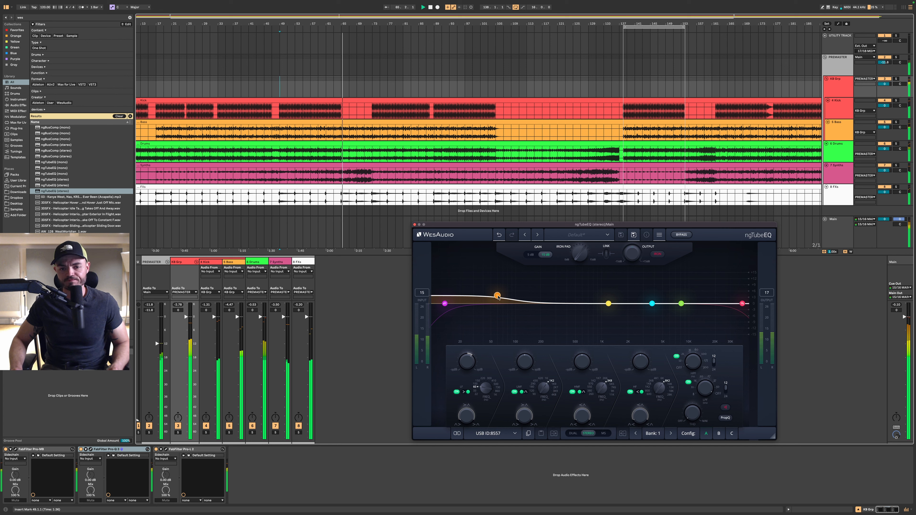
# Solo the KB Grp track and replay the passage from bar 49 to check the kick and bass
pyautogui.click(847, 89)
pyautogui.press('s')
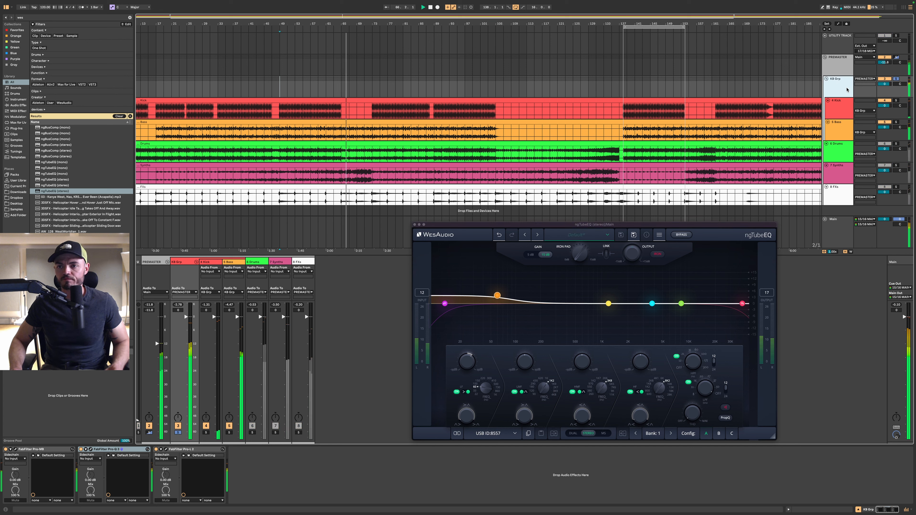
pyautogui.press('space')
pyautogui.press('space')
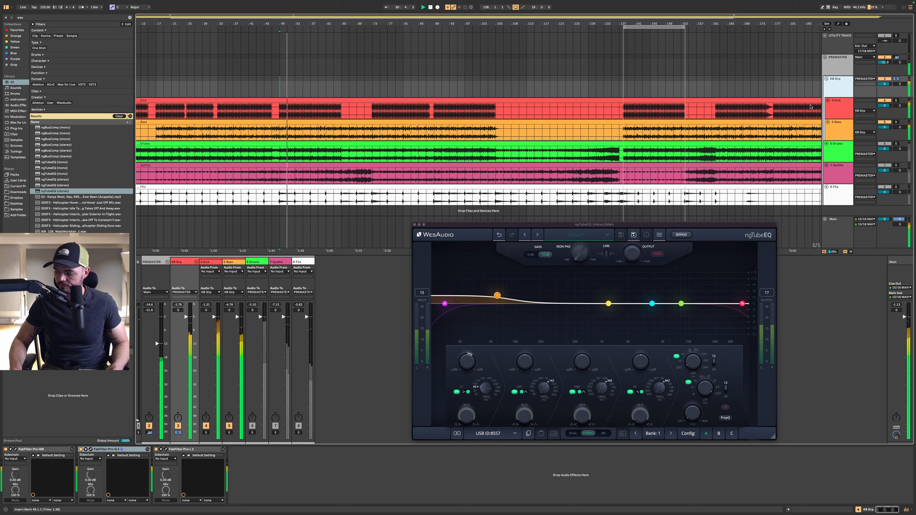
# Open Pro-Q 3 on the Bass track and add a gentle bell cut just above the existing green notch
pyautogui.click(831, 135)
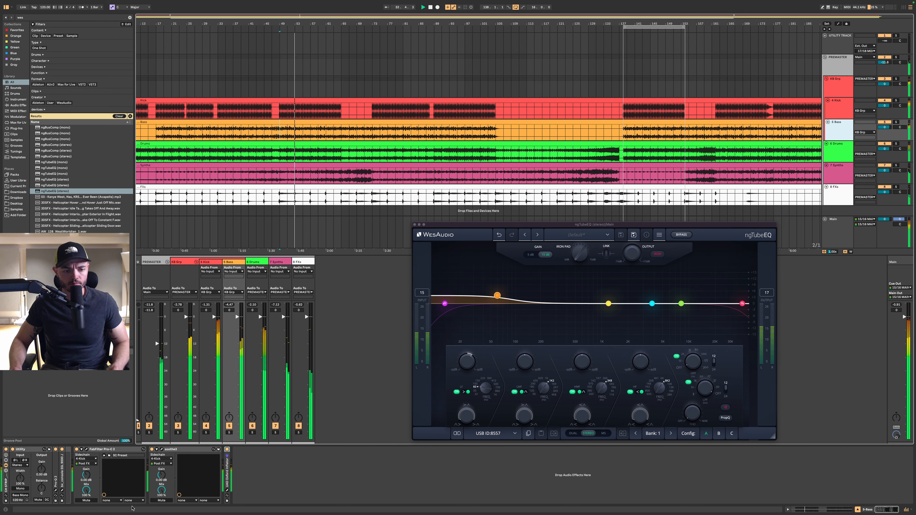
pyautogui.click(55, 491)
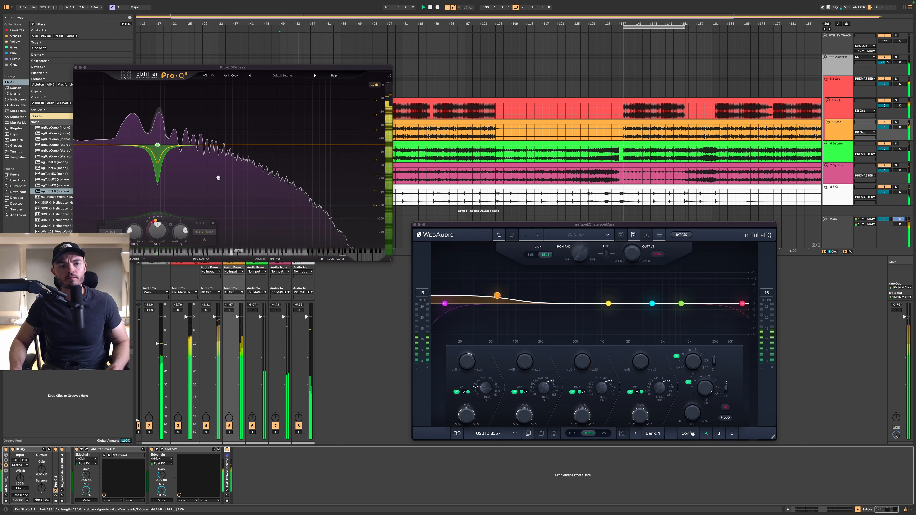
pyautogui.doubleClick(200, 154)
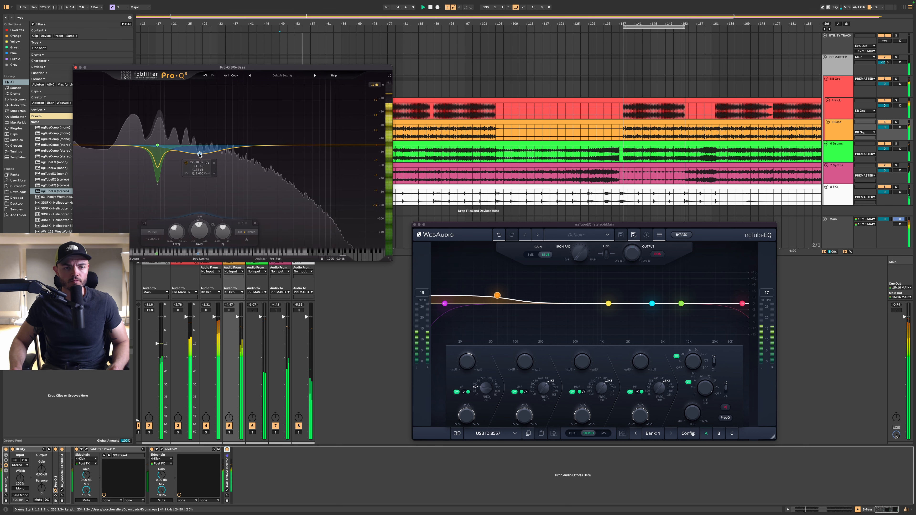
pyautogui.moveTo(200, 154); pyautogui.dragTo(190, 151)
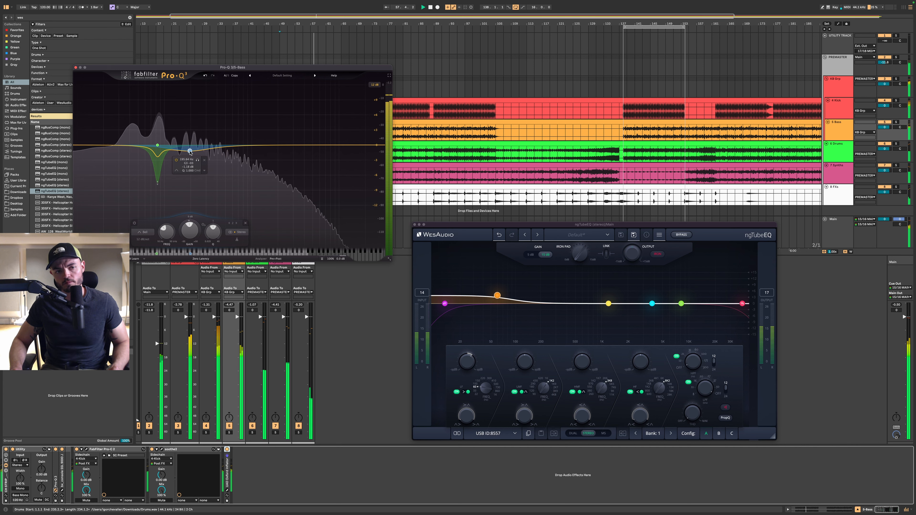
# Add a 24 dB/oct low-cut below the bass fundamental and compare the sound with that band bypassed and enabled
pyautogui.doubleClick(88, 144)
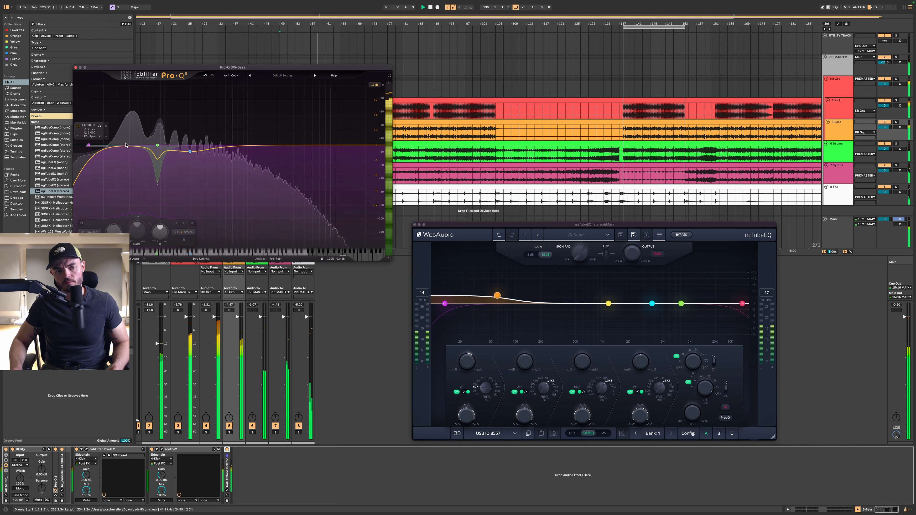
pyautogui.moveTo(91, 145); pyautogui.dragTo(117, 146)
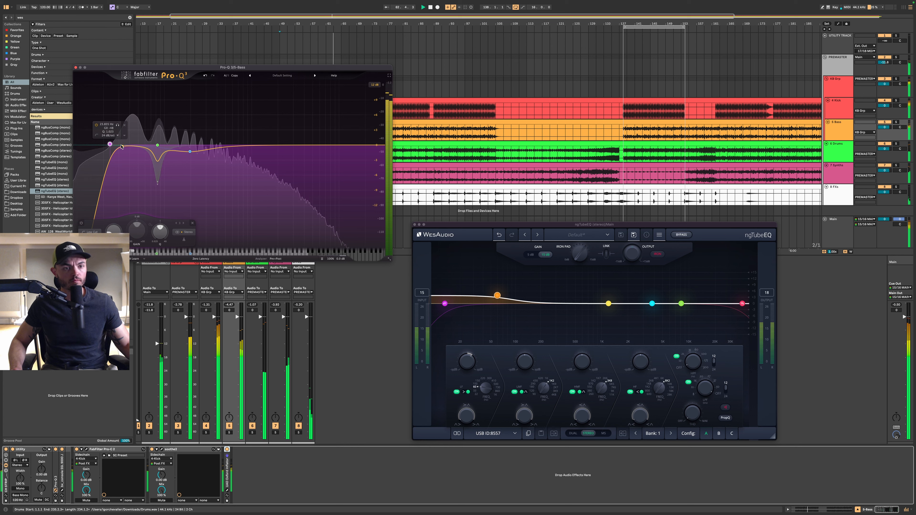
pyautogui.moveTo(110, 145); pyautogui.dragTo(110, 145)
pyautogui.click(94, 125)
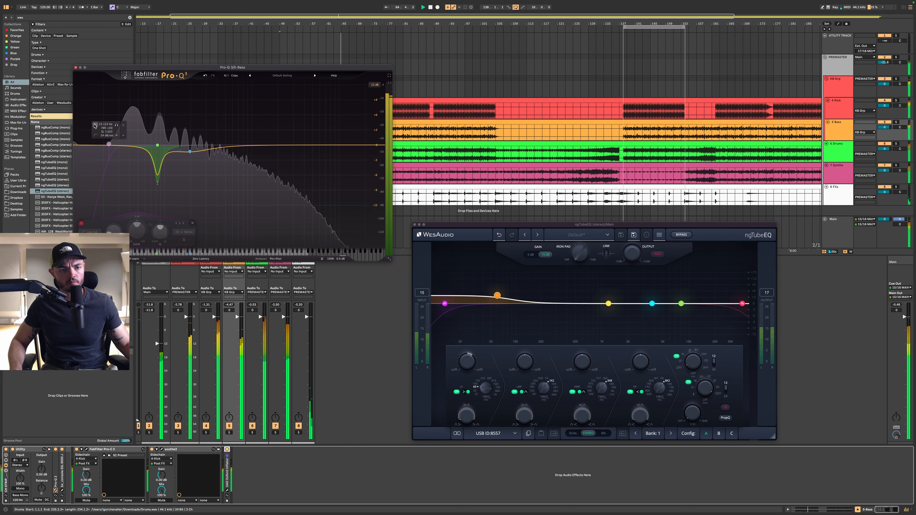
pyautogui.click(94, 125)
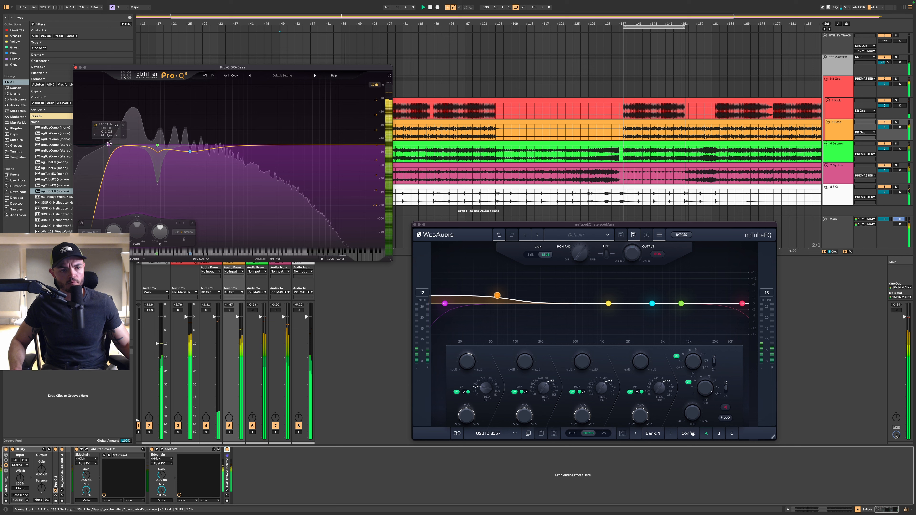
pyautogui.moveTo(109, 144); pyautogui.dragTo(110, 144)
# Lower the green notch slightly, narrow and deepen the bell cut at a slightly lower frequency, and close the Bass EQ
pyautogui.click(158, 146)
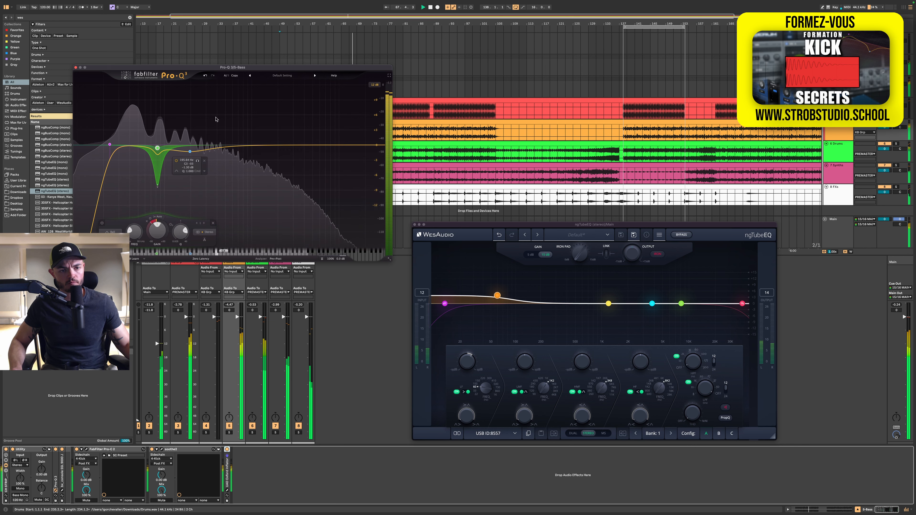
pyautogui.click(190, 151)
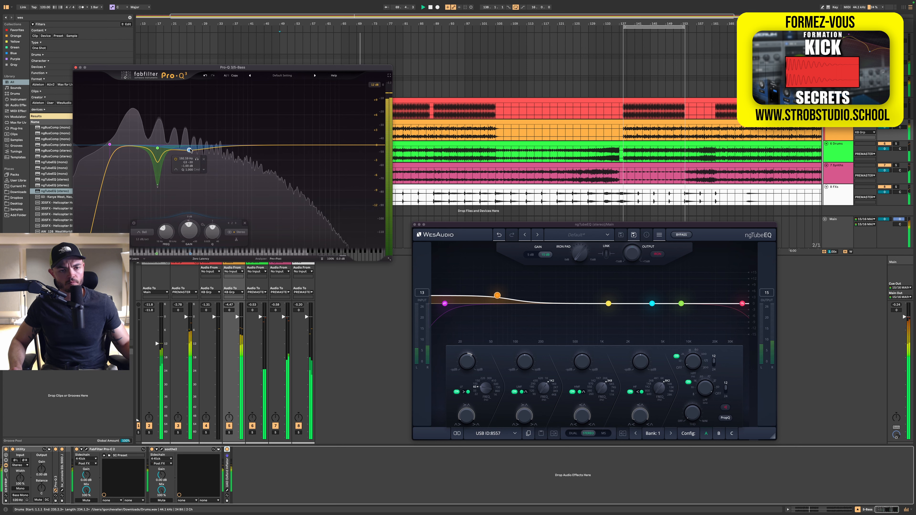
pyautogui.scroll(2, 187, 150)
pyautogui.moveTo(190, 151)
pyautogui.mouseDown()
pyautogui.moveTo(187, 176)
pyautogui.moveTo(186, 157)
pyautogui.mouseUp()
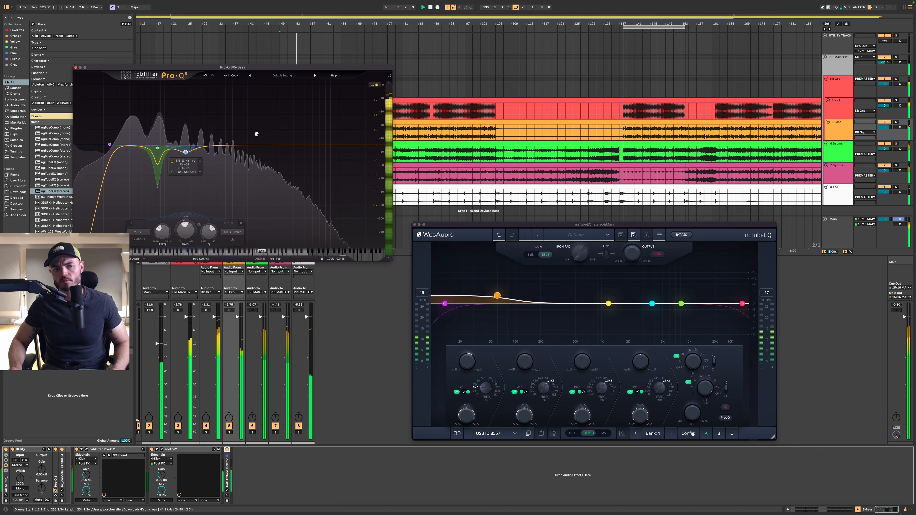
pyautogui.click(75, 67)
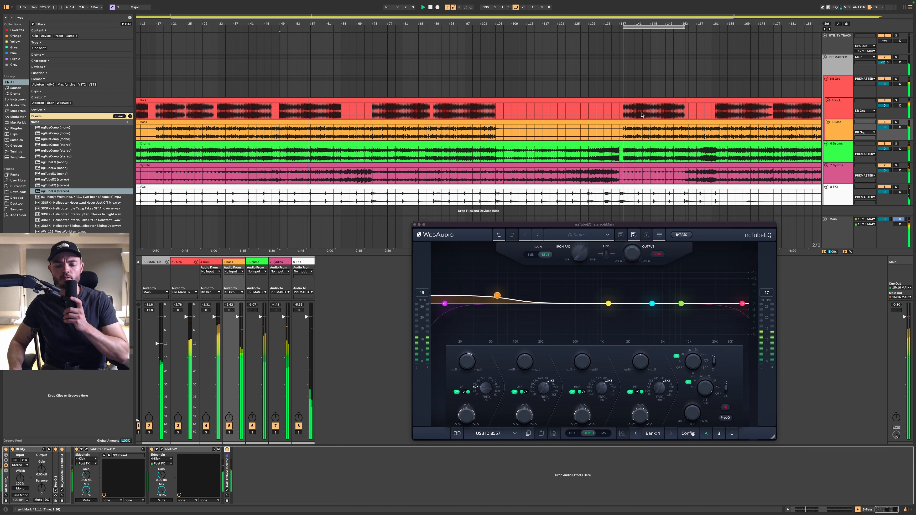
# Search the browser for "rbass (s)" and add the RBass (s) device to the end of the Kick track's chain
pyautogui.click(833, 89)
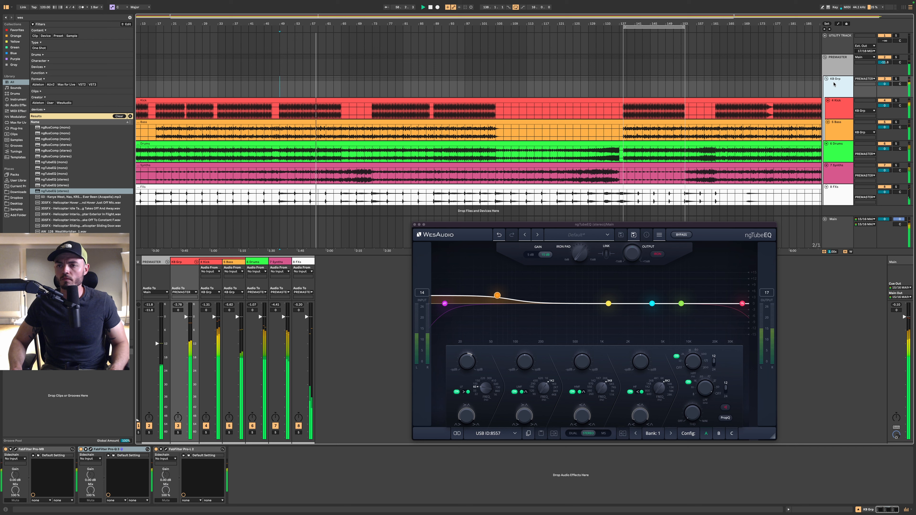
pyautogui.press('Down')
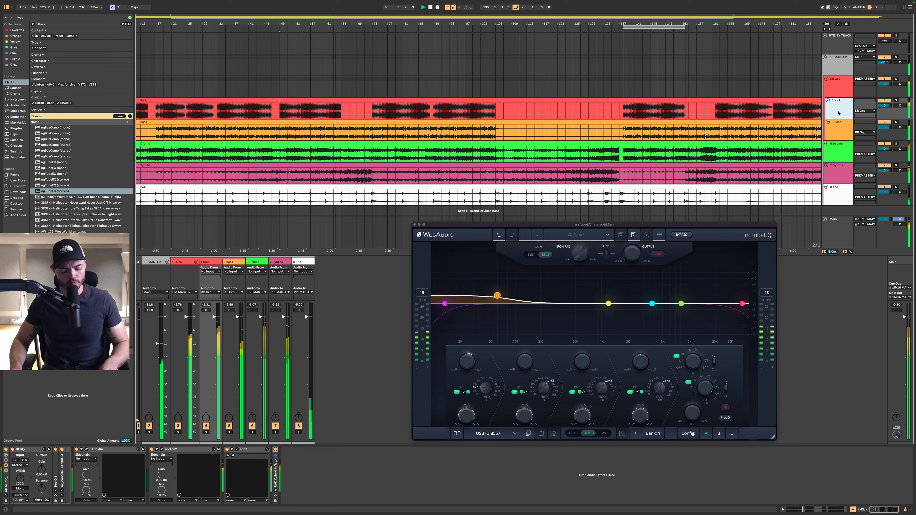
pyautogui.press('super+f')
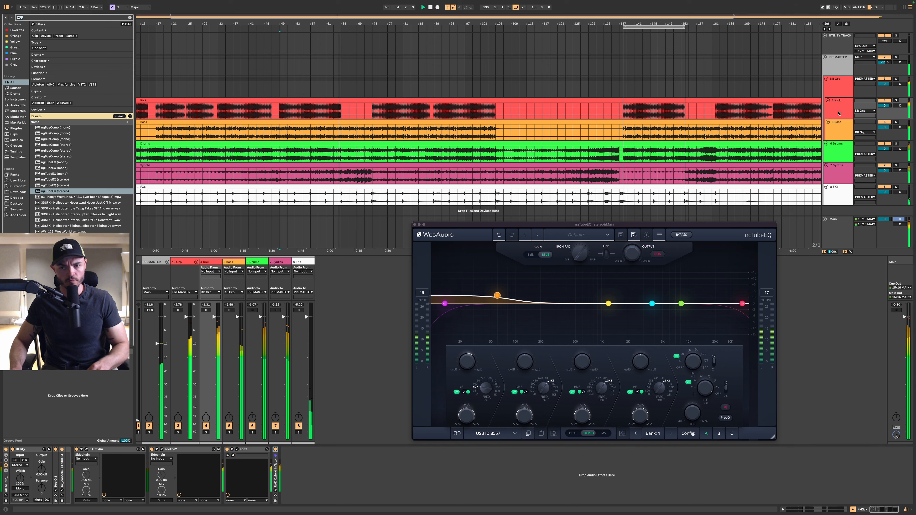
pyautogui.write('rbass (s)')
pyautogui.press('Down')
pyautogui.press('Return')
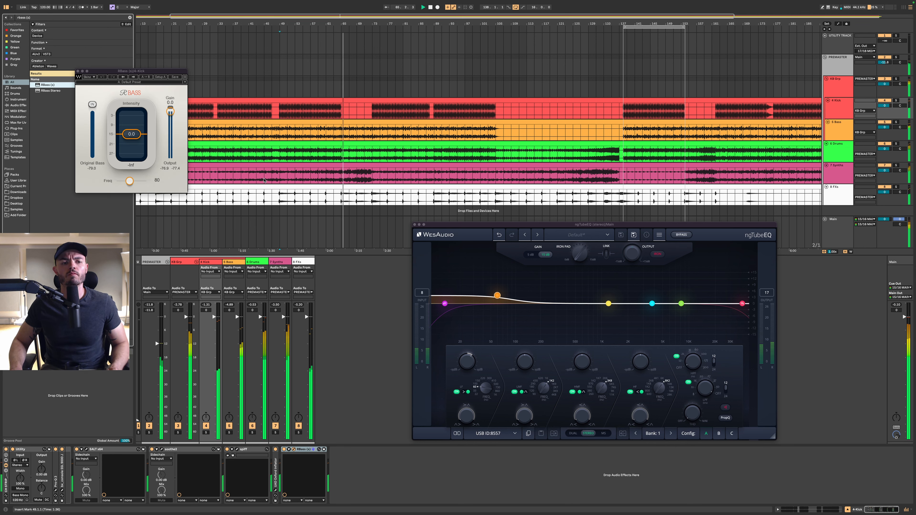
# Replay from bar 49, set RBass to a frequency of 32 and an intensity of -24.0, comparing against the bypassed device
pyautogui.press('space')
pyautogui.press('space')
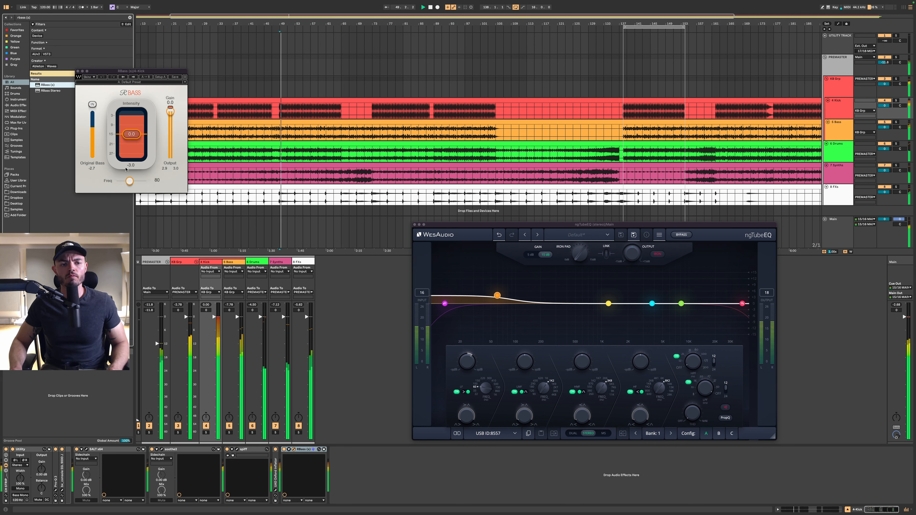
pyautogui.moveTo(132, 139); pyautogui.dragTo(164, 152)
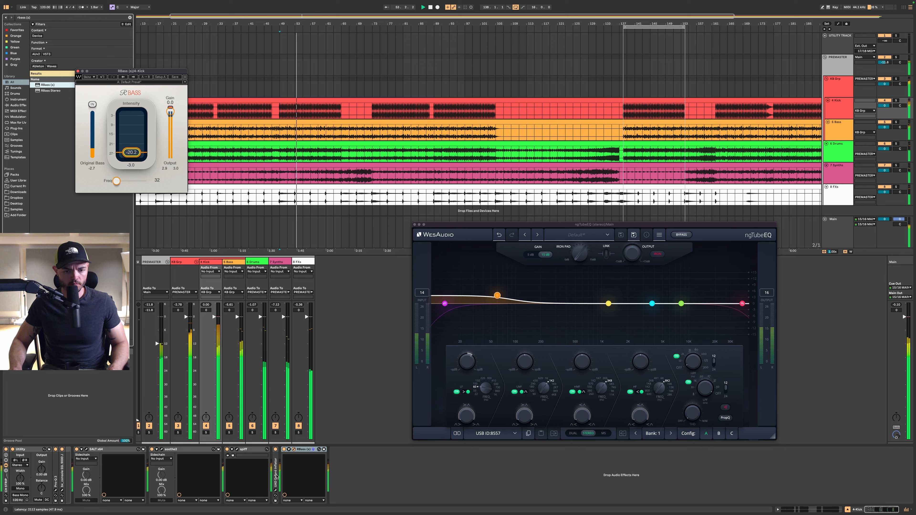
pyautogui.click(282, 451)
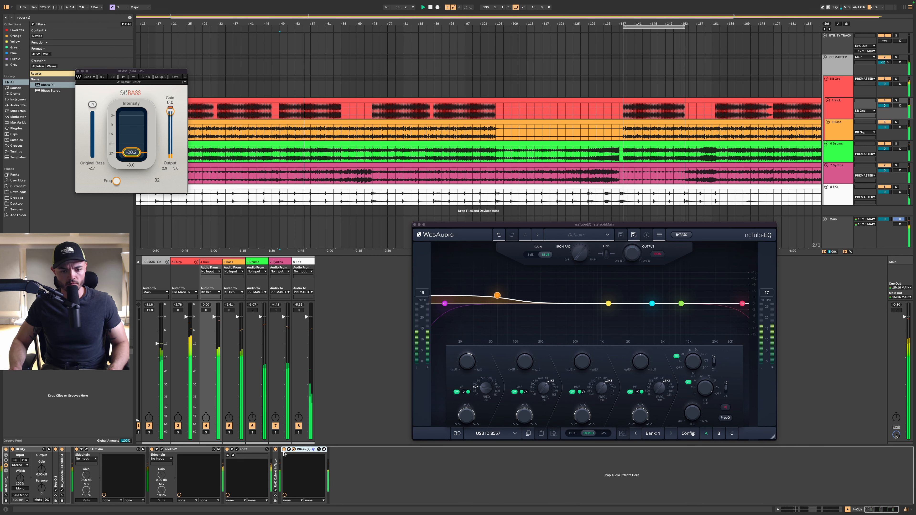
pyautogui.moveTo(130, 153); pyautogui.dragTo(129, 156)
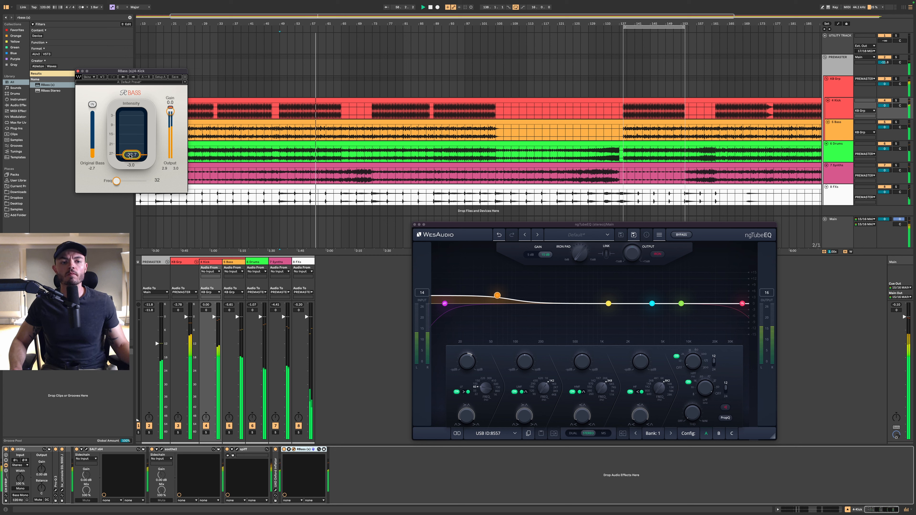
pyautogui.moveTo(130, 156); pyautogui.dragTo(129, 157)
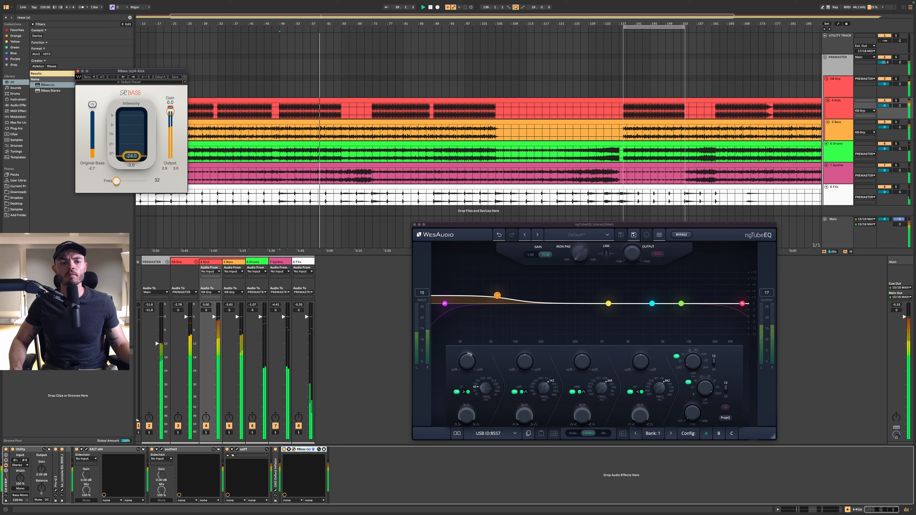
# Compare the kick with RBass bypassed and enabled, and close the RBass window
pyautogui.click(284, 450)
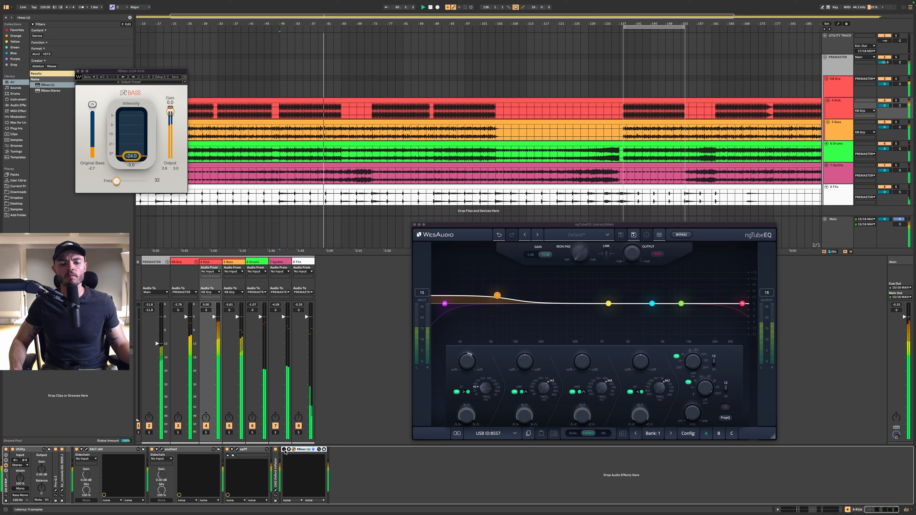
pyautogui.click(284, 450)
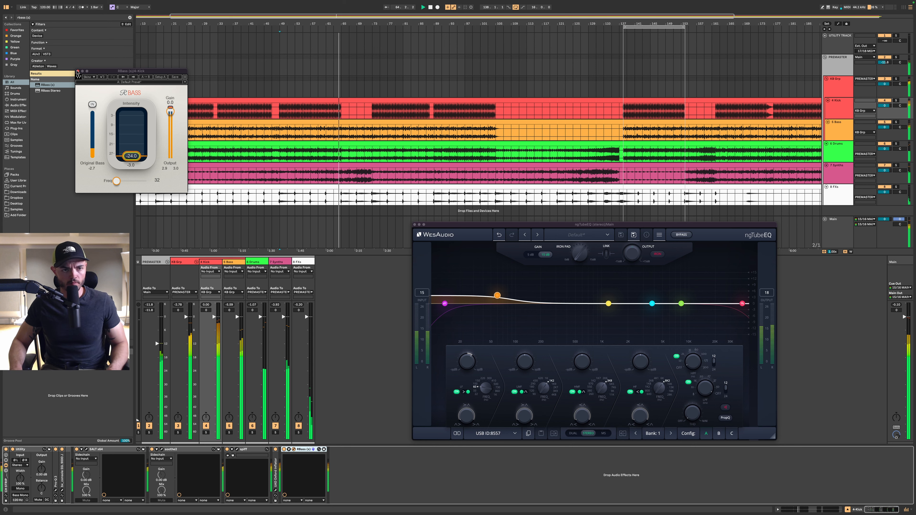
pyautogui.click(78, 72)
# Fine-tune the orange low shelf in ngTubeEQ and make a -1.25 dB cut at 120 Hz with the yellow band
pyautogui.click(500, 297)
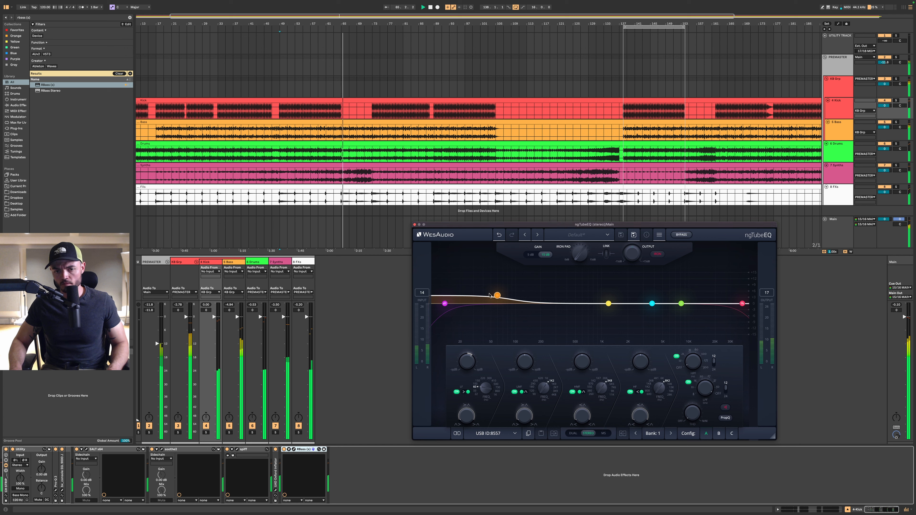
pyautogui.moveTo(496, 296); pyautogui.dragTo(495, 295)
pyautogui.press('space')
pyautogui.press('space')
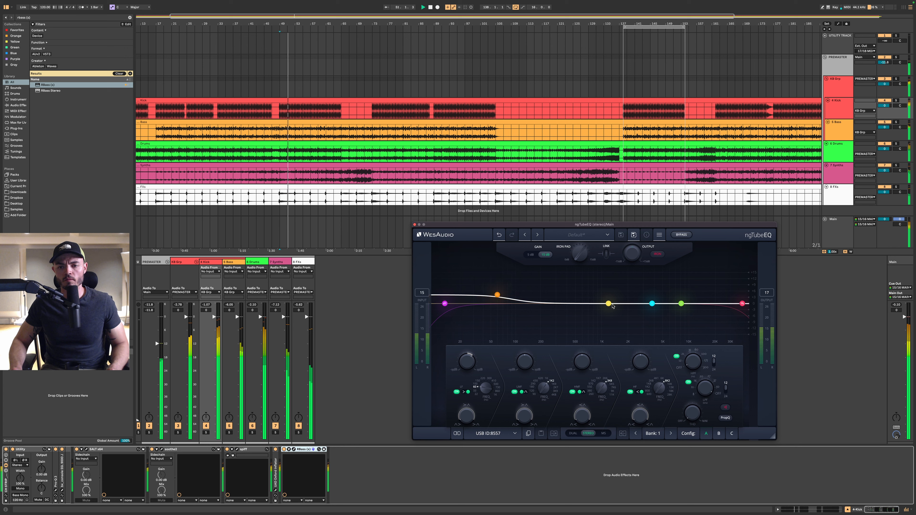
pyautogui.moveTo(608, 303); pyautogui.dragTo(528, 309)
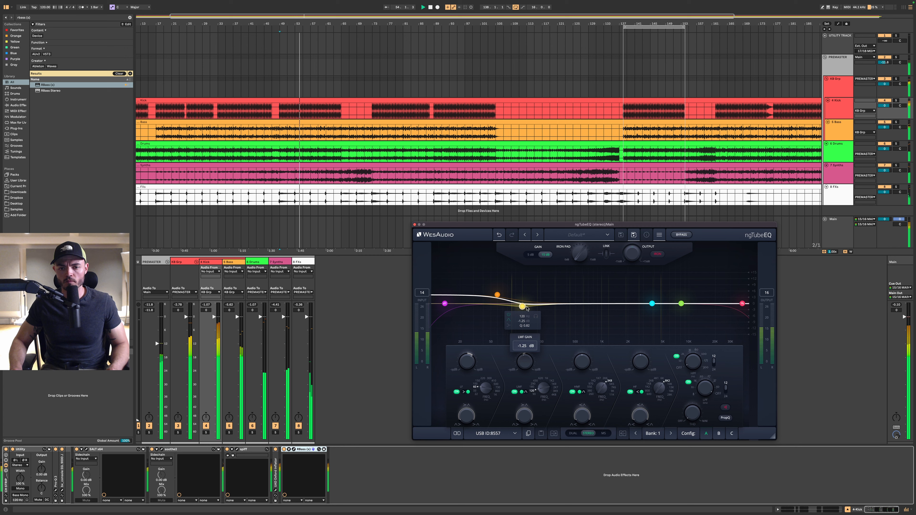
pyautogui.click(497, 296)
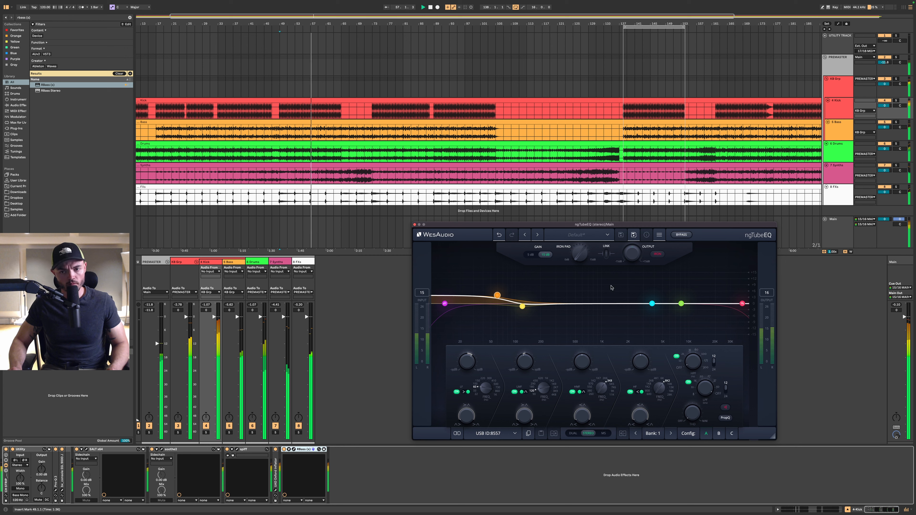
# Lift the cyan and green high bands slightly, with green at 18000 Hz, and compare against the bypassed ngTubeEQ before closing it
pyautogui.moveTo(653, 304); pyautogui.dragTo(706, 304)
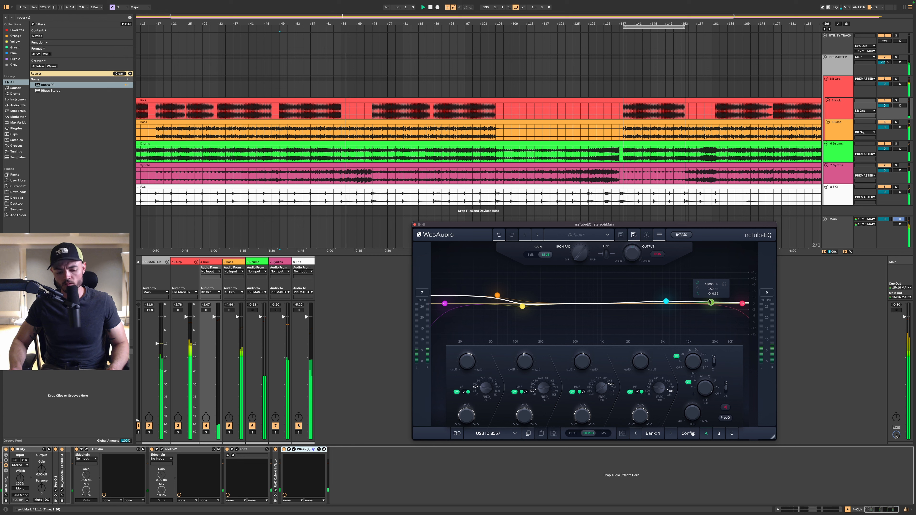
pyautogui.press('space')
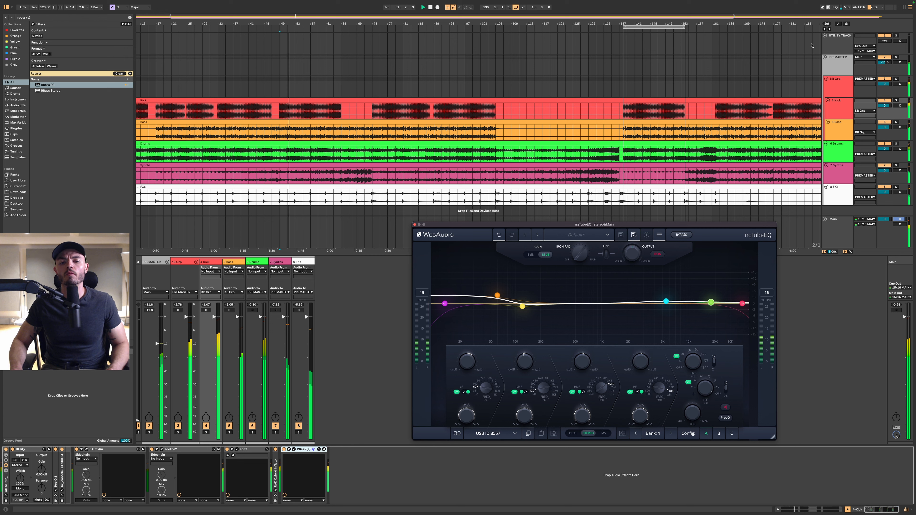
pyautogui.click(681, 235)
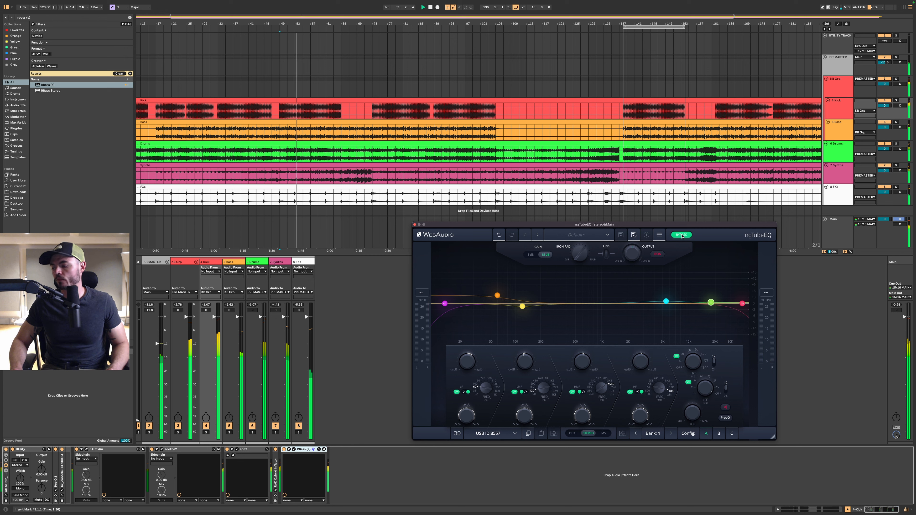
pyautogui.click(681, 235)
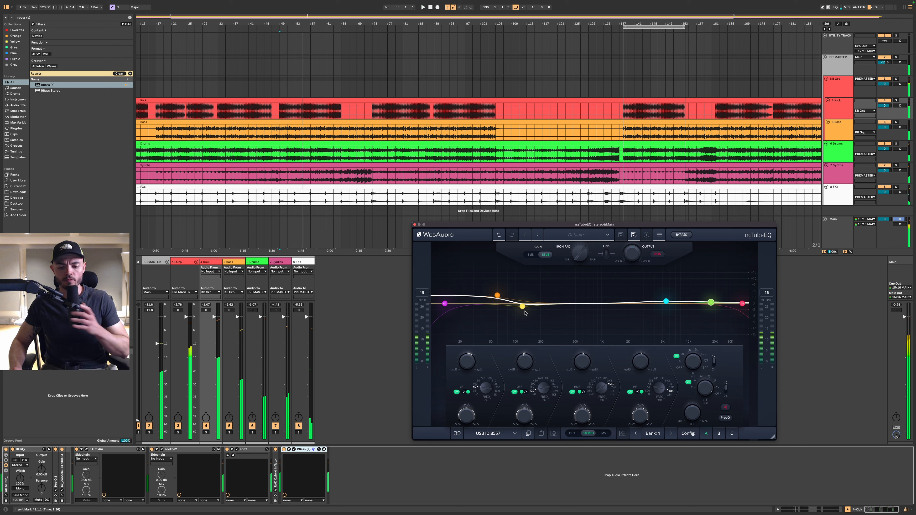
pyautogui.press('space')
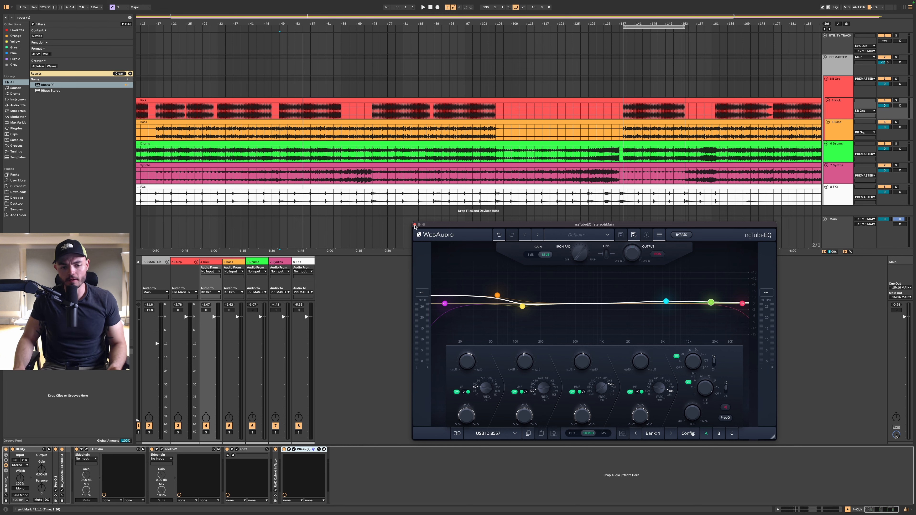
pyautogui.click(415, 225)
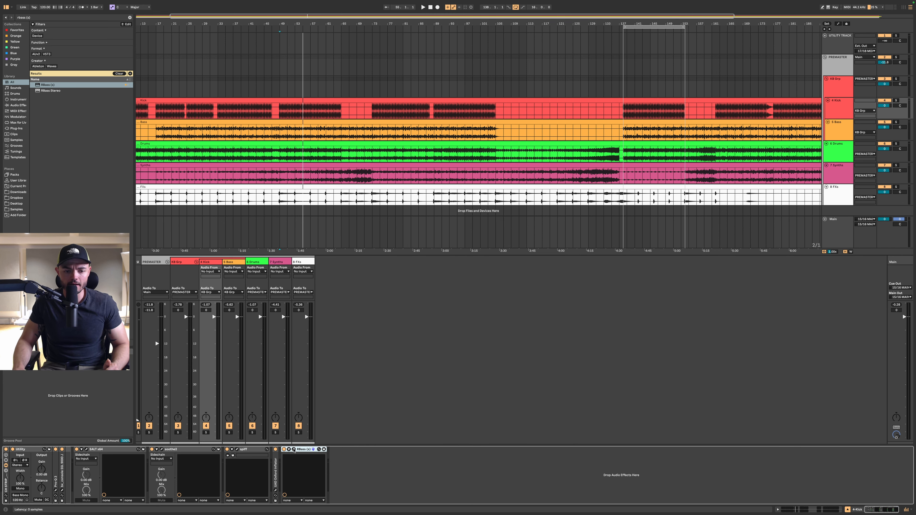
# Review the Kick's RBass settings and the device chains on KB Grp, Main and Synths
pyautogui.click(294, 450)
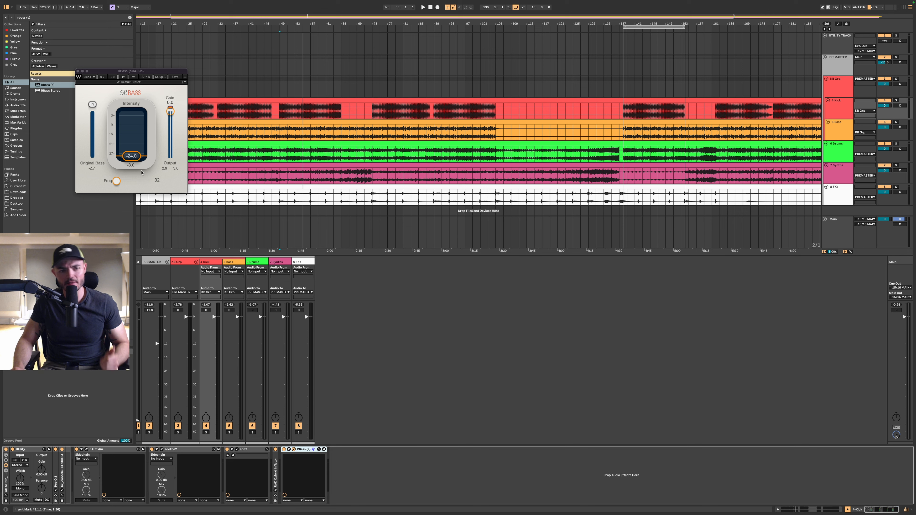
pyautogui.click(78, 71)
pyautogui.click(836, 90)
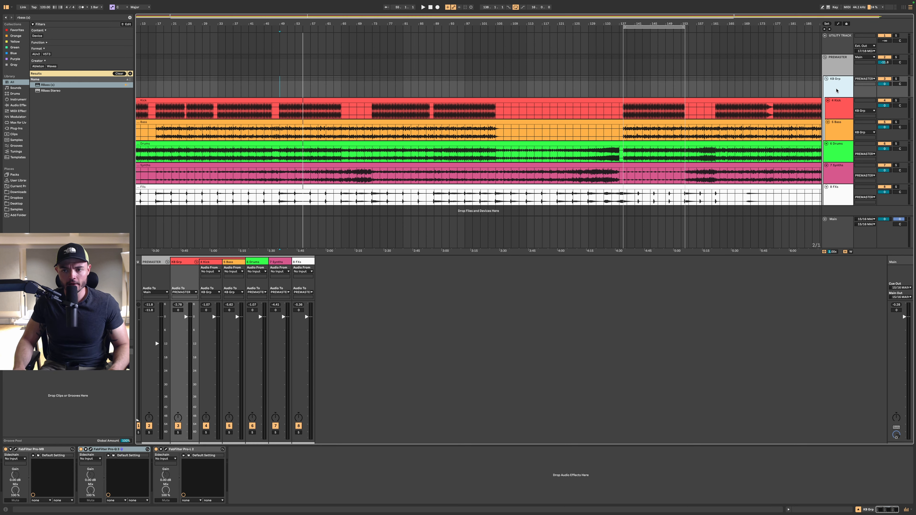
pyautogui.click(841, 231)
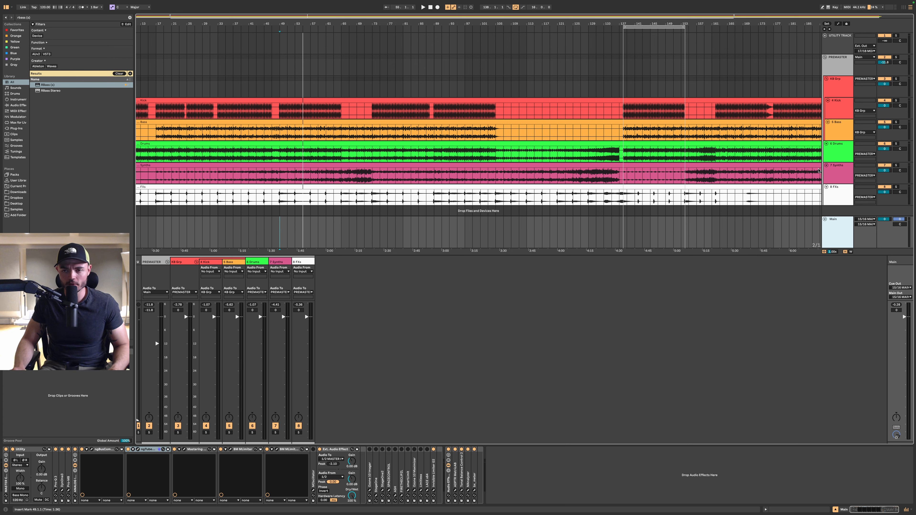
pyautogui.click(839, 176)
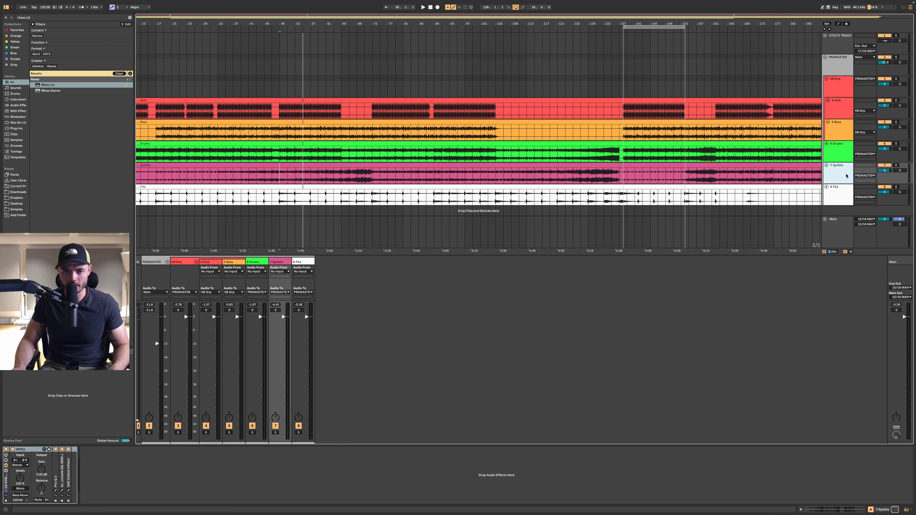
# Open ngBusComp from the Main track's device chain and move its window clear of the arrangement tracks
pyautogui.click(835, 241)
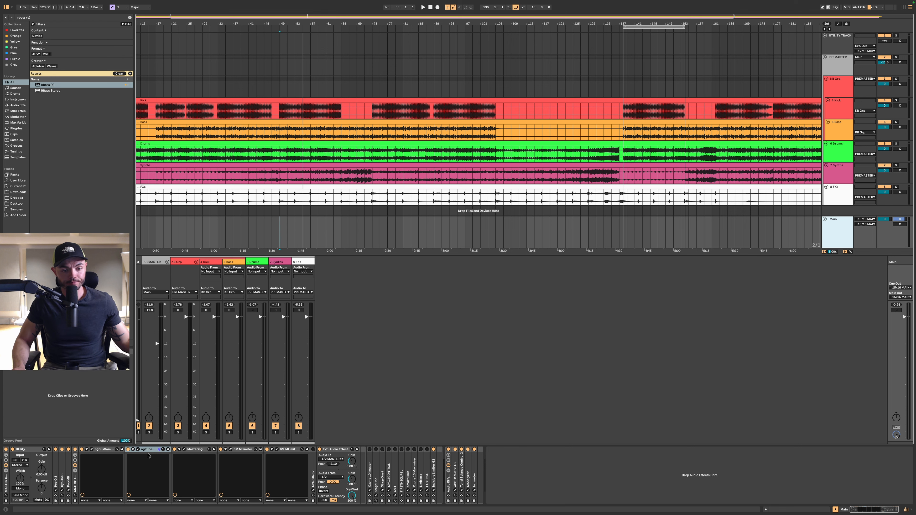
pyautogui.click(138, 450)
pyautogui.click(138, 450)
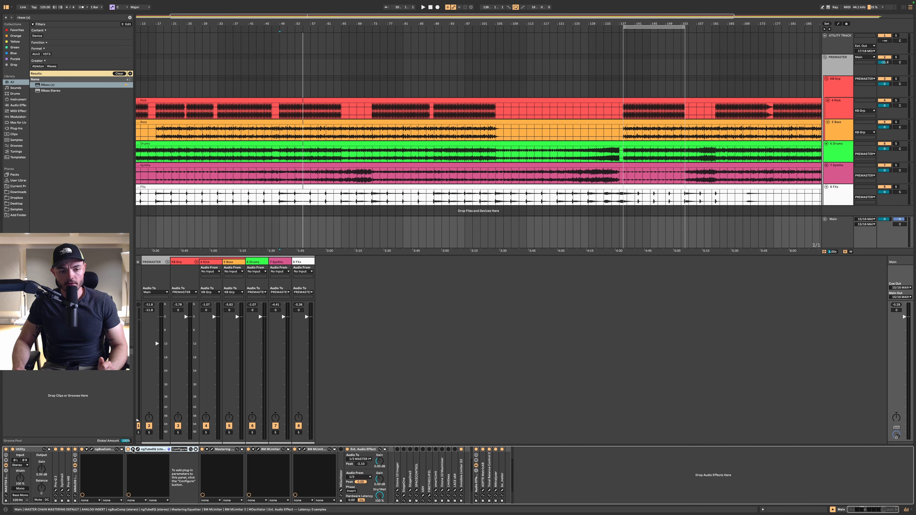
pyautogui.click(133, 450)
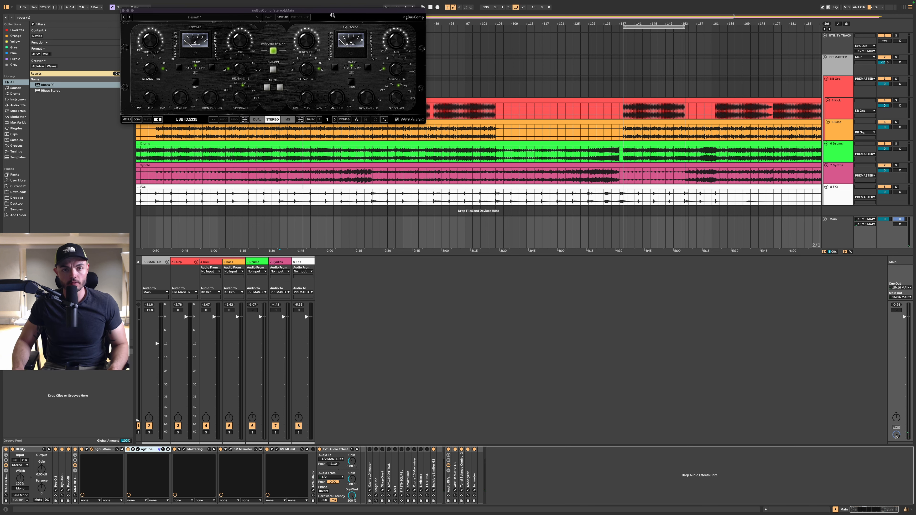
pyautogui.moveTo(328, 10); pyautogui.dragTo(577, 276)
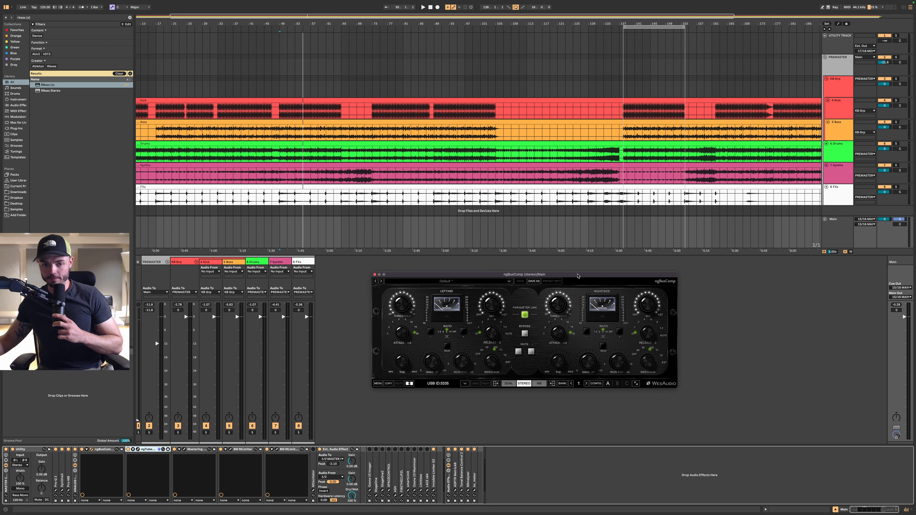
# Set ngBusComp to MS mode with parameter link off, and compare it bypassed and enabled while playing from bar 49
pyautogui.press('space')
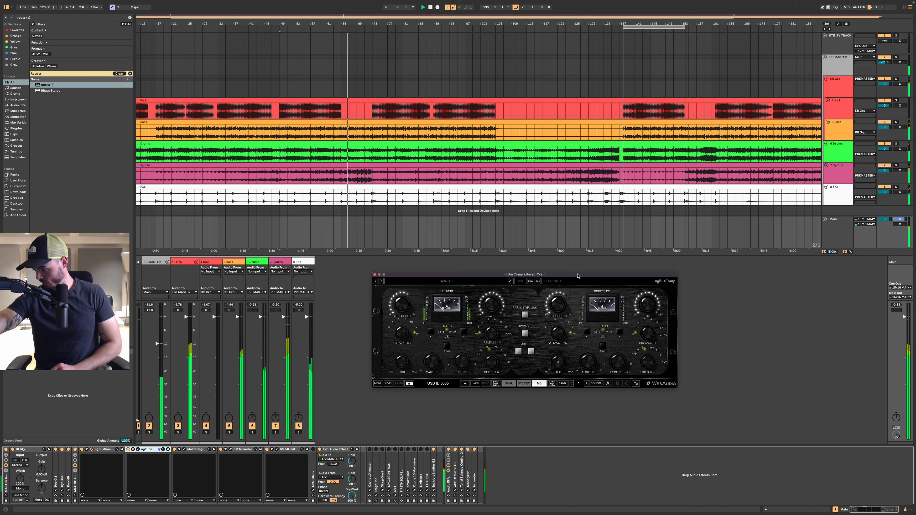
pyautogui.press('space')
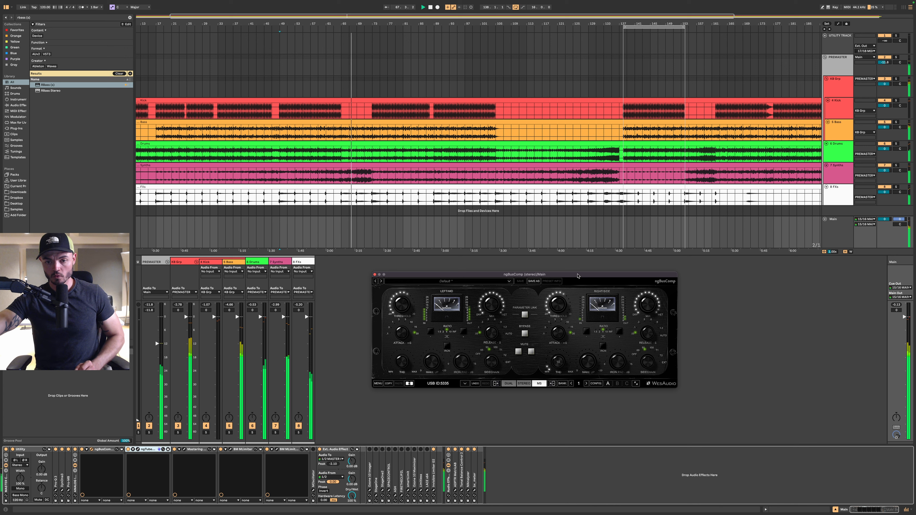
pyautogui.press('space')
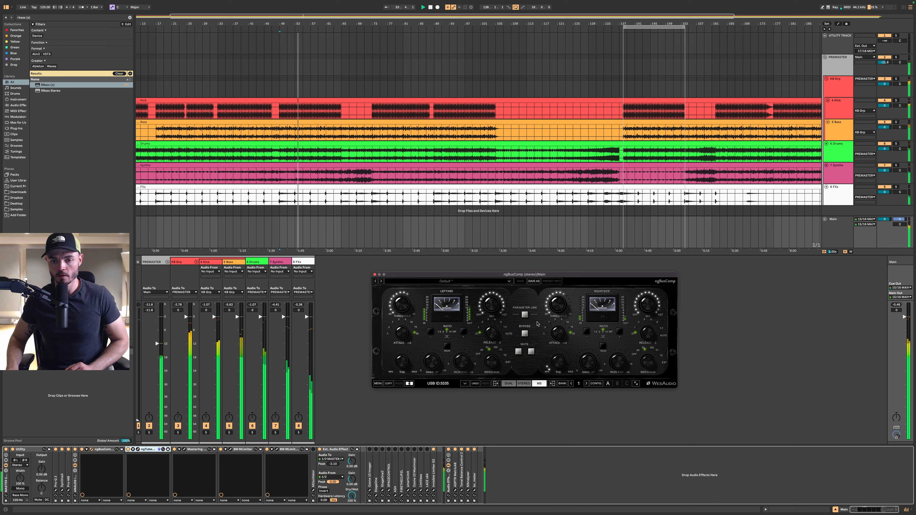
pyautogui.click(524, 332)
pyautogui.click(525, 333)
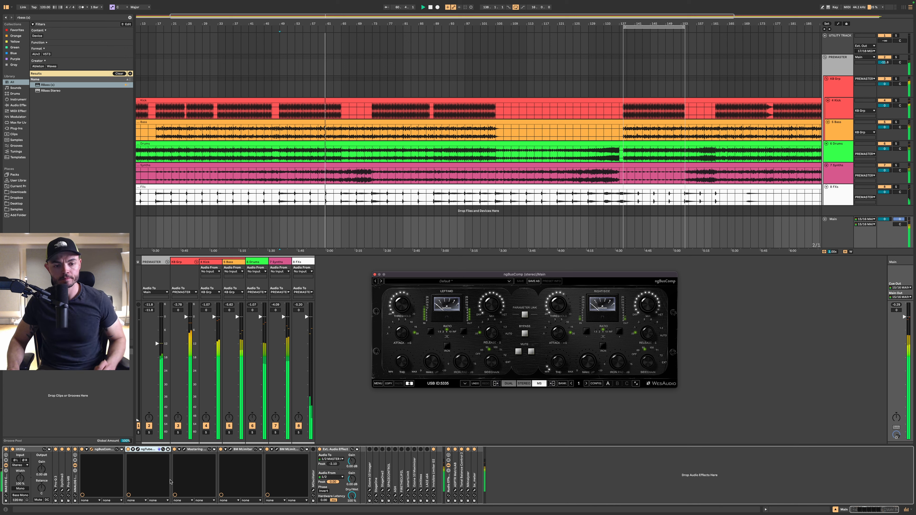
# Open the first BM MLimiter on Main, set attack to 192.7 ms and release to 495 ms, and disengage it
pyautogui.click(231, 450)
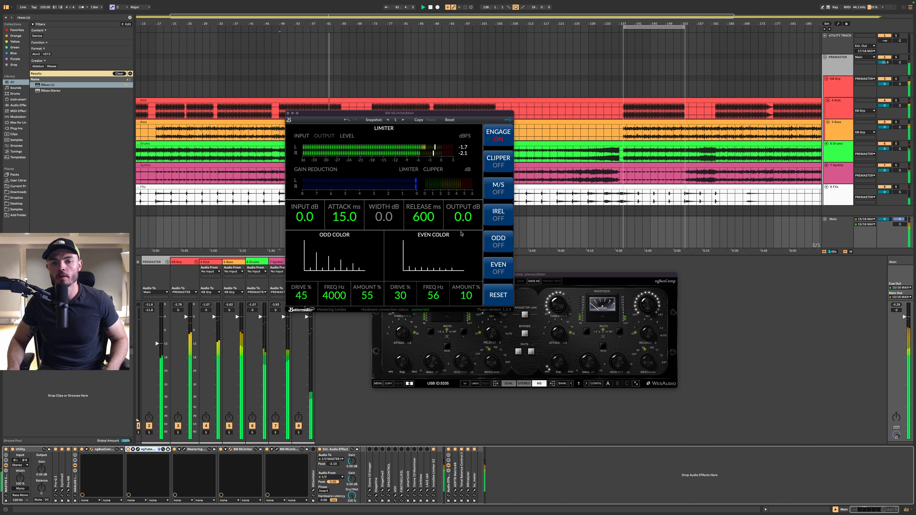
pyautogui.moveTo(346, 217); pyautogui.dragTo(431, 229)
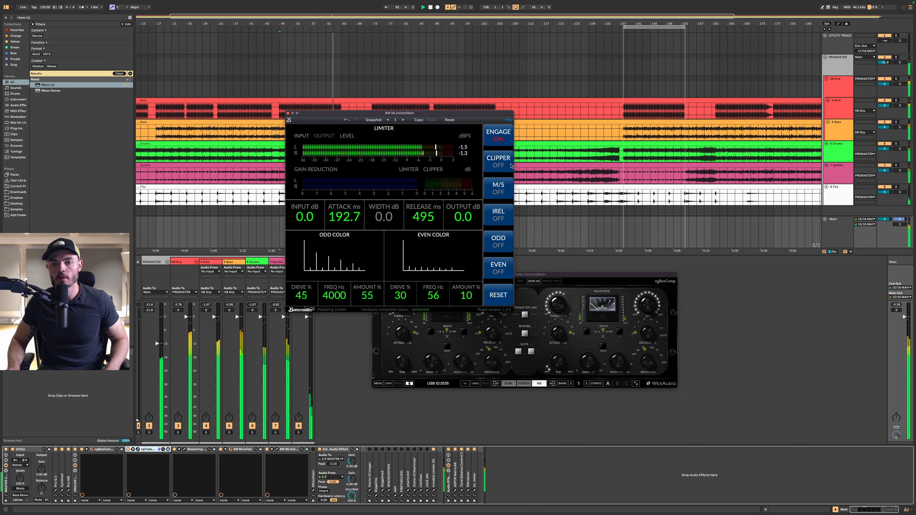
pyautogui.click(499, 135)
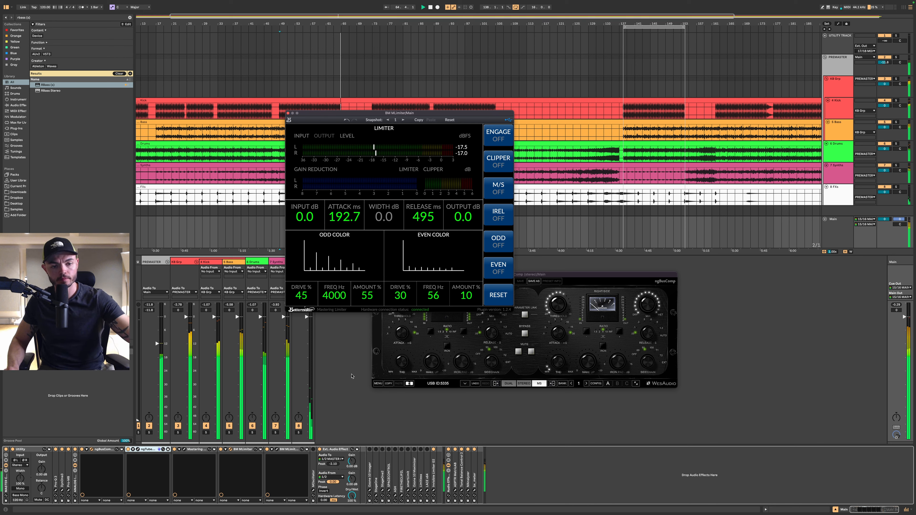
# Open the second BM MLimiter on Main, enable its clipper at 22.8 ms, and set the release to 109 ms
pyautogui.click(277, 450)
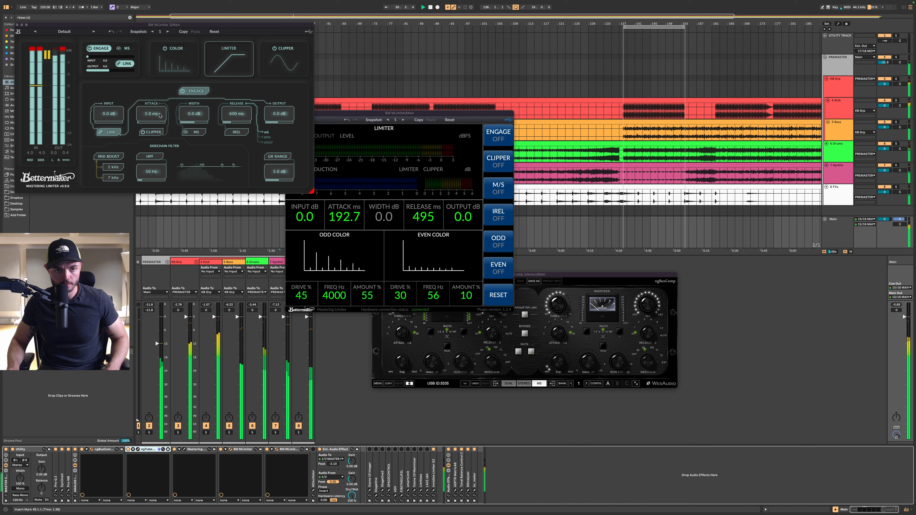
pyautogui.moveTo(157, 116); pyautogui.dragTo(156, 86)
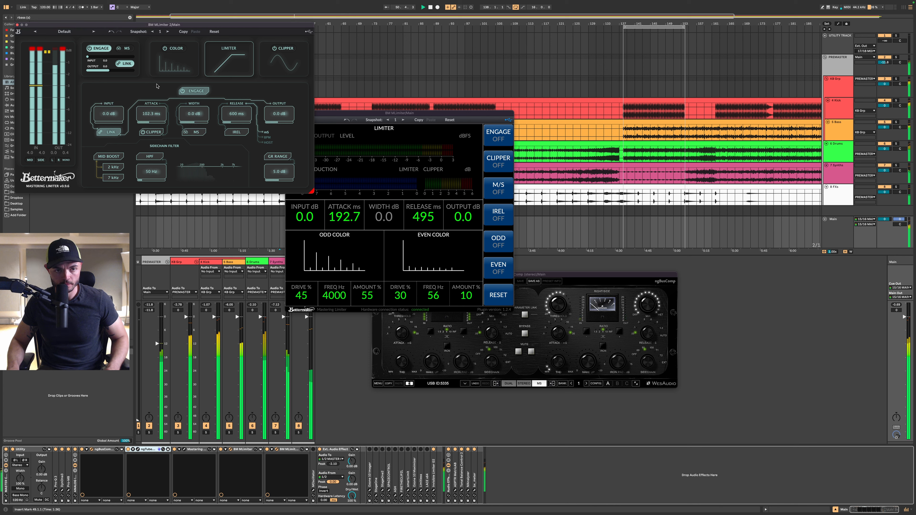
pyautogui.click(275, 50)
pyautogui.moveTo(235, 114); pyautogui.dragTo(234, 135)
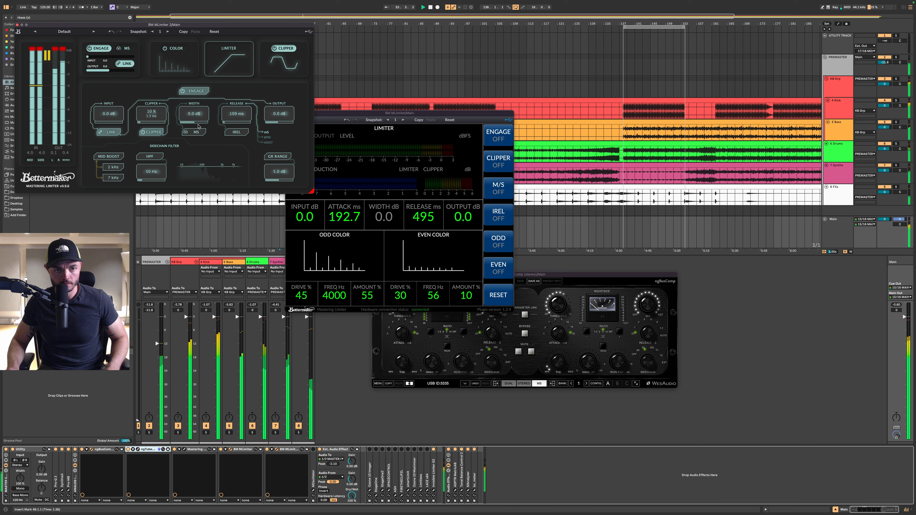
pyautogui.moveTo(157, 118); pyautogui.dragTo(159, 96)
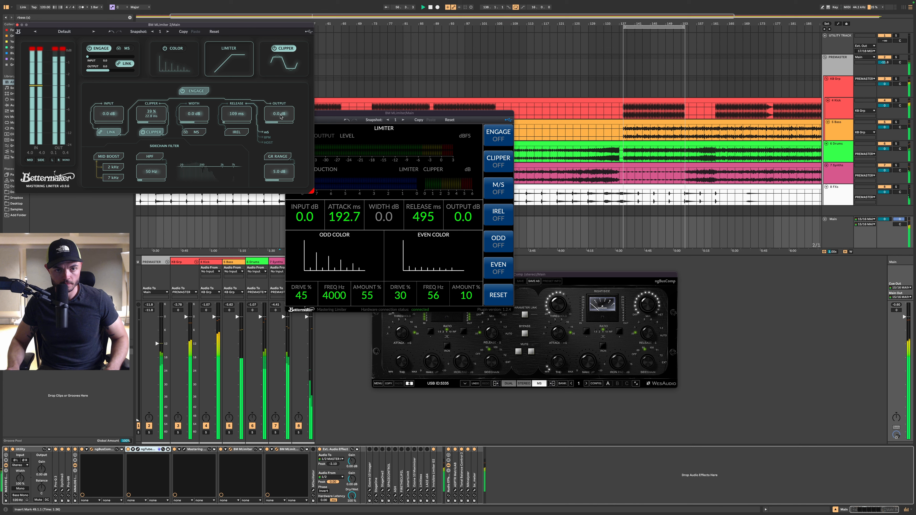
# Set the second limiter's output to +7.1 dB while playing from bar 75, and reselect the Main track
pyautogui.moveTo(281, 117)
pyautogui.mouseDown()
pyautogui.moveTo(280, 100)
pyautogui.moveTo(279, 115)
pyautogui.mouseUp()
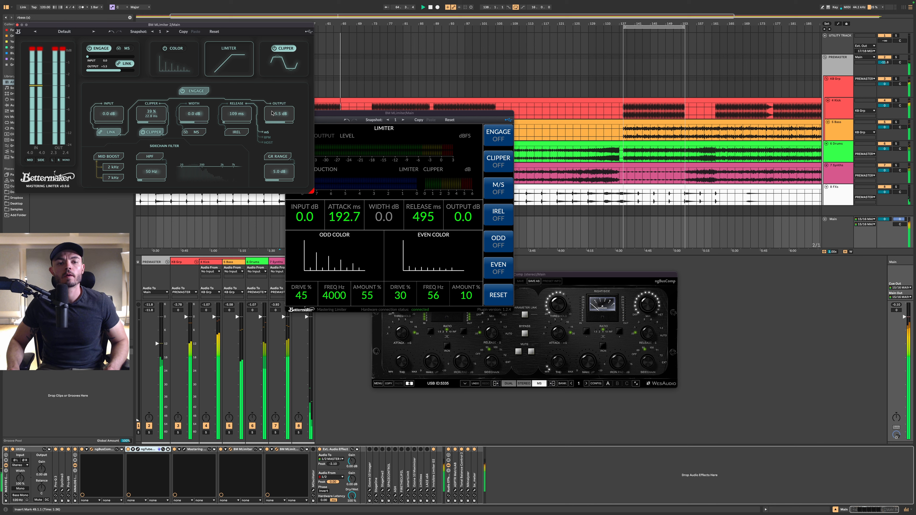
pyautogui.moveTo(277, 117); pyautogui.dragTo(278, 112)
pyautogui.click(380, 90)
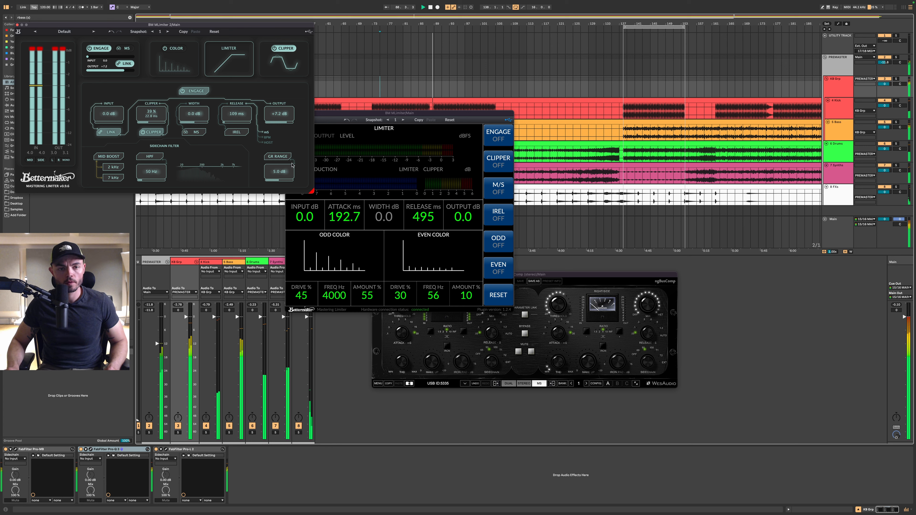
pyautogui.moveTo(281, 111); pyautogui.dragTo(281, 112)
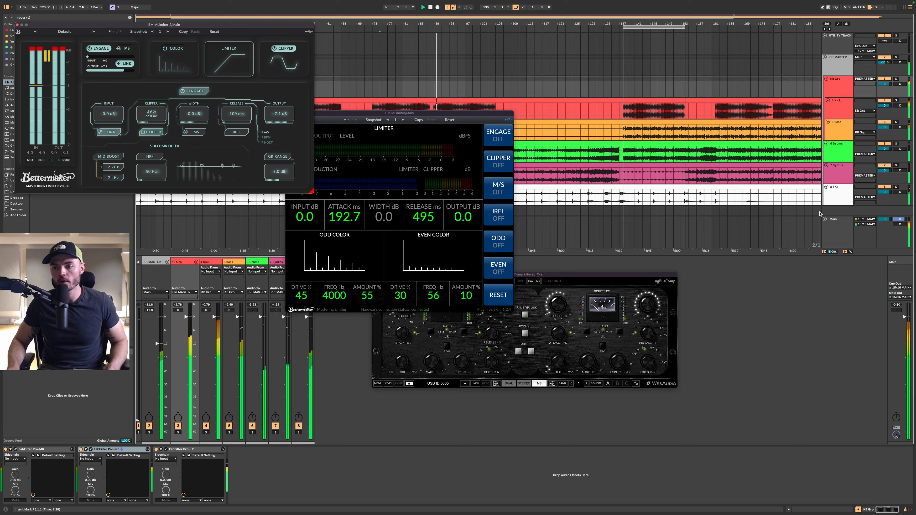
pyautogui.click(836, 229)
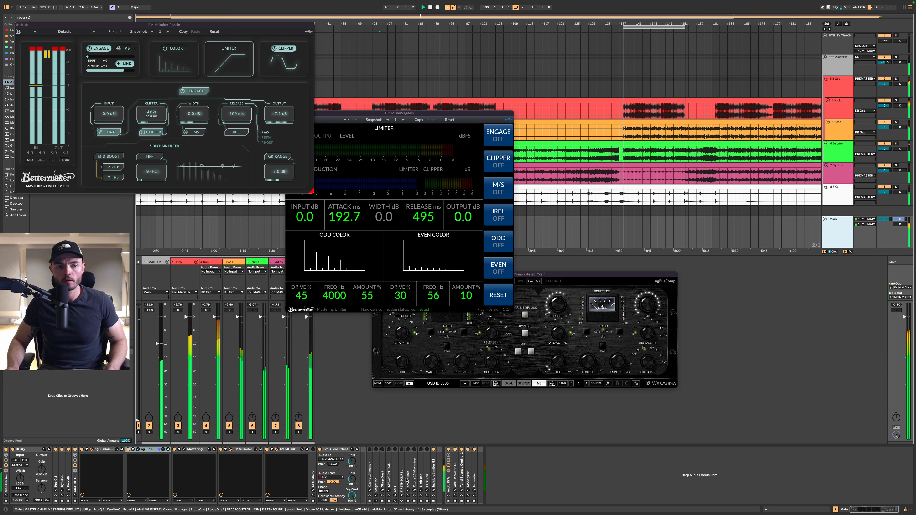
# Try M/S mode on the second BM MLimiter's limiter section and switch it back off
pyautogui.click(196, 135)
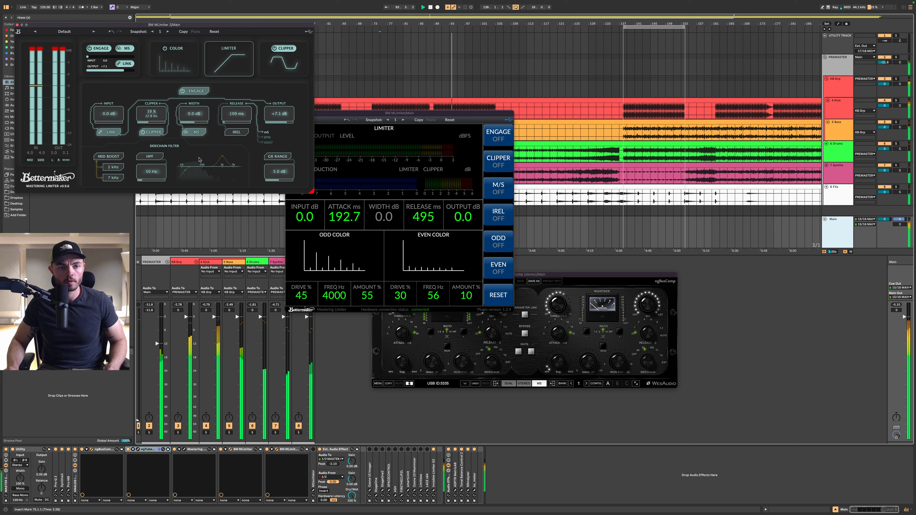
pyautogui.click(195, 134)
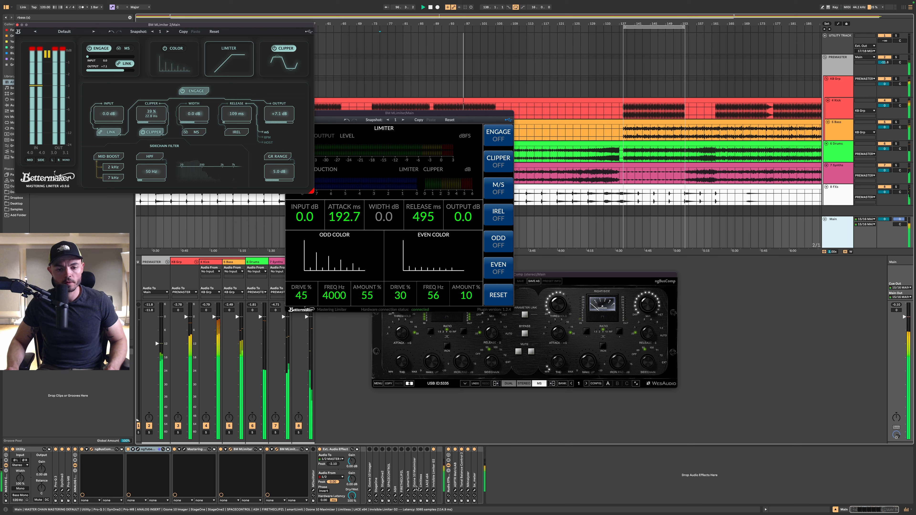
# Enable and open Ozone 10 Maximizer on Main, reset its threshold to 0.0 dB, and raise Transient Emphasis to 71%
pyautogui.click(414, 450)
pyautogui.click(414, 491)
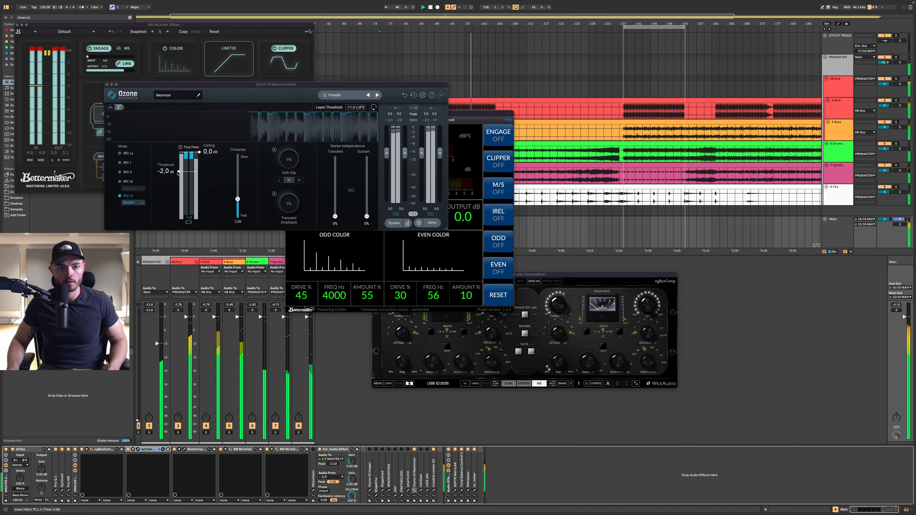
pyautogui.doubleClick(179, 172)
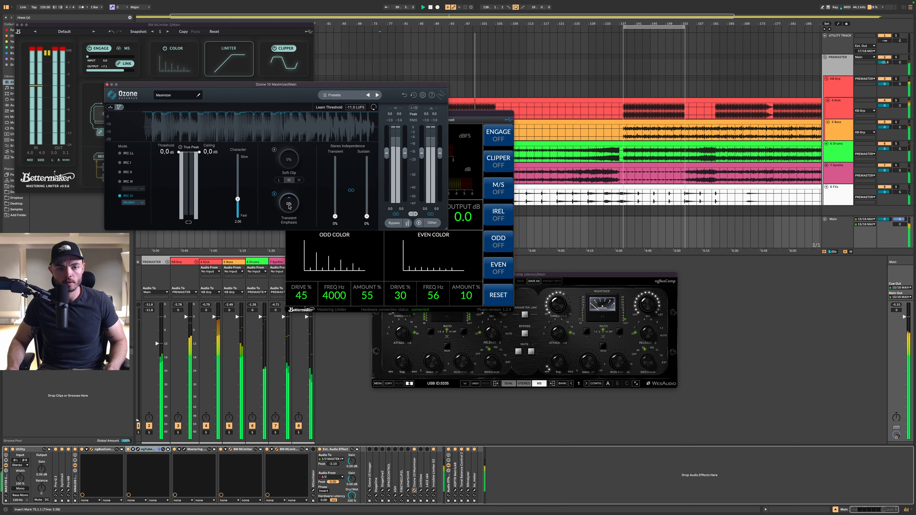
pyautogui.moveTo(285, 202); pyautogui.dragTo(290, 180)
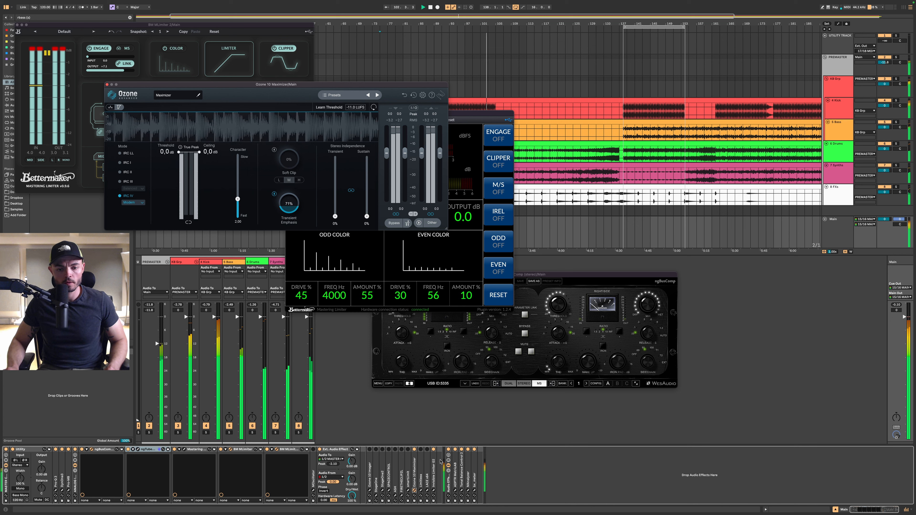
# Enable and open Limitless on Main, set its style to Punchy, and lower its second band slightly
pyautogui.click(420, 450)
pyautogui.click(420, 491)
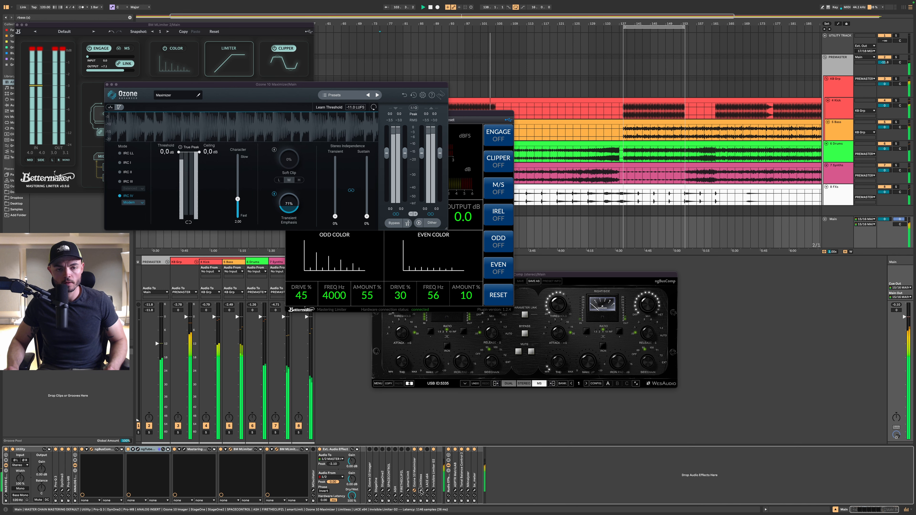
pyautogui.moveTo(270, 89); pyautogui.dragTo(616, 168)
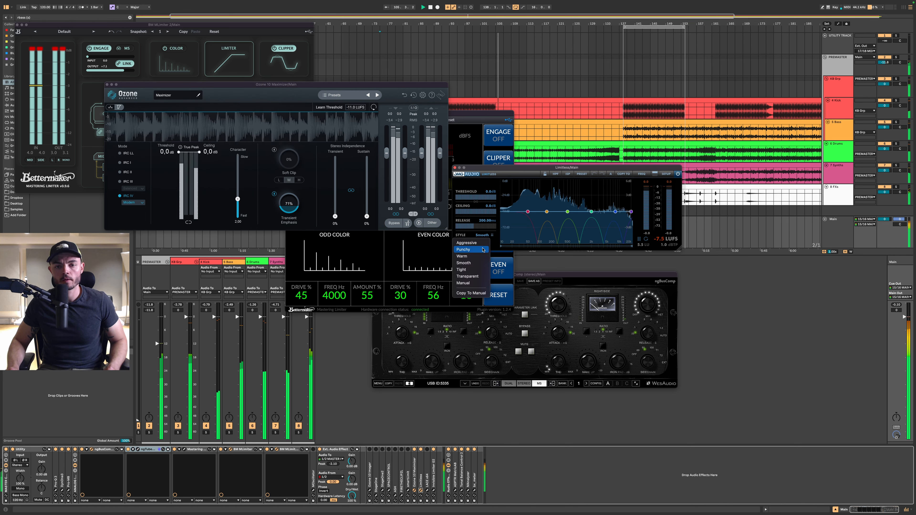
pyautogui.click(483, 250)
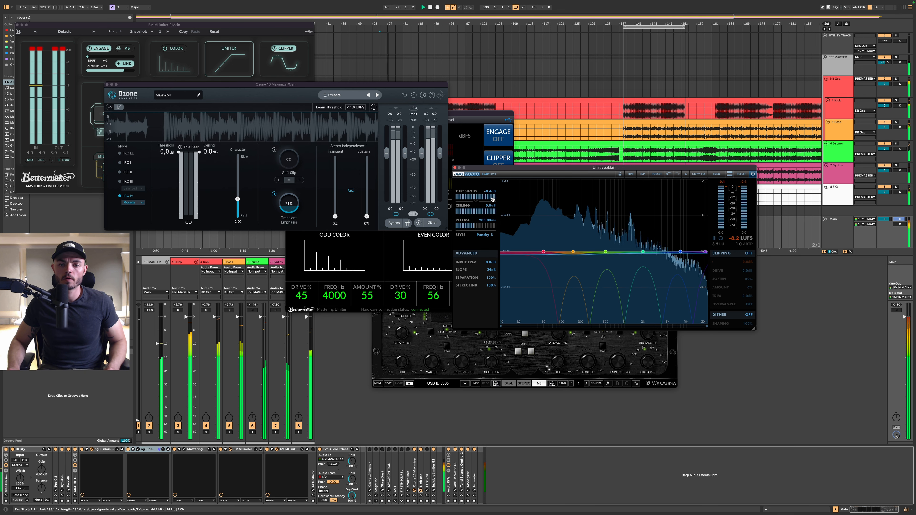
pyautogui.moveTo(573, 251); pyautogui.dragTo(578, 252)
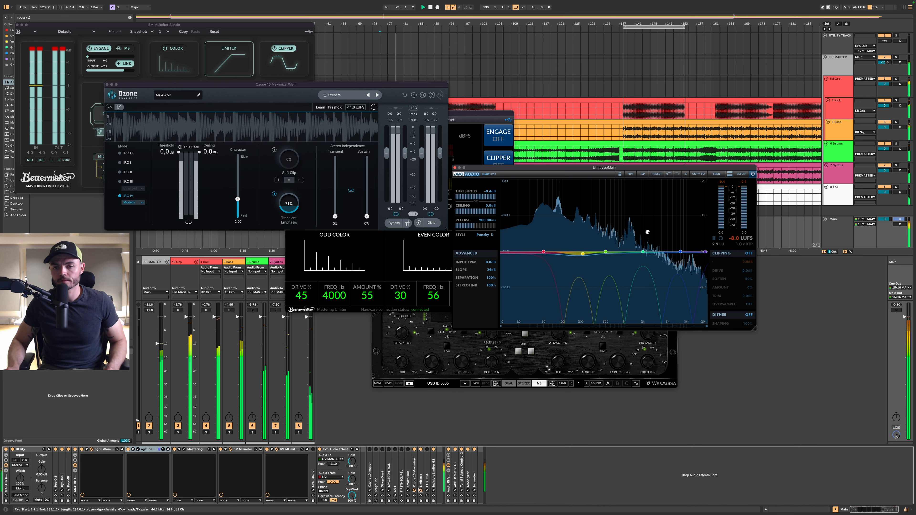
# Close the Ozone Maximizer, Limitless, ngBusComp and both BM MLimiter windows
pyautogui.click(118, 85)
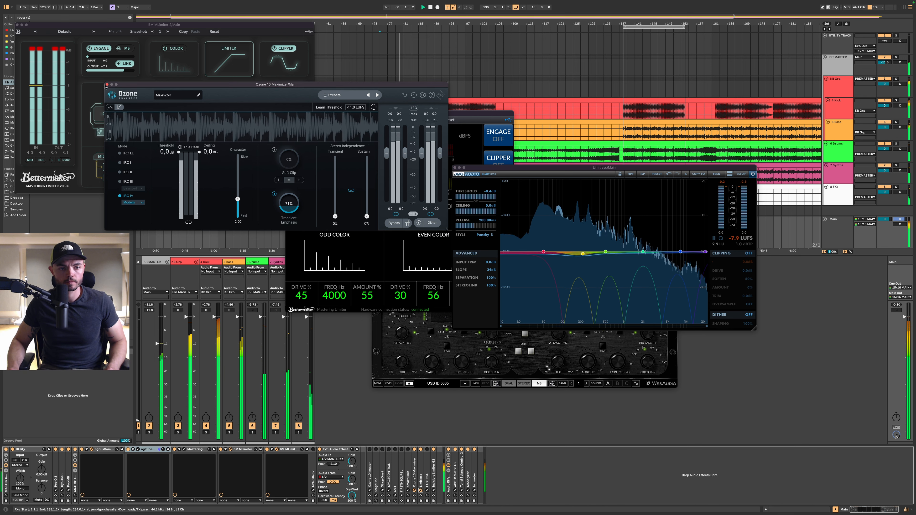
pyautogui.click(107, 85)
pyautogui.click(409, 118)
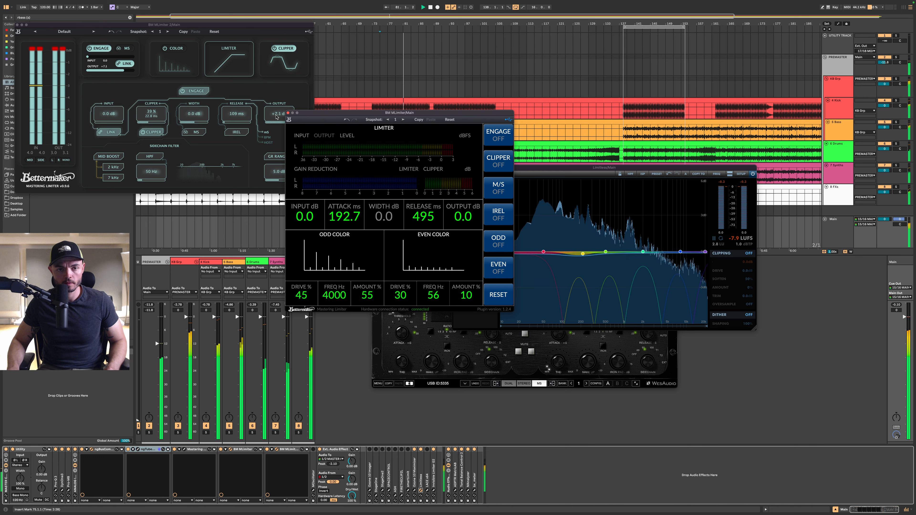
pyautogui.click(288, 113)
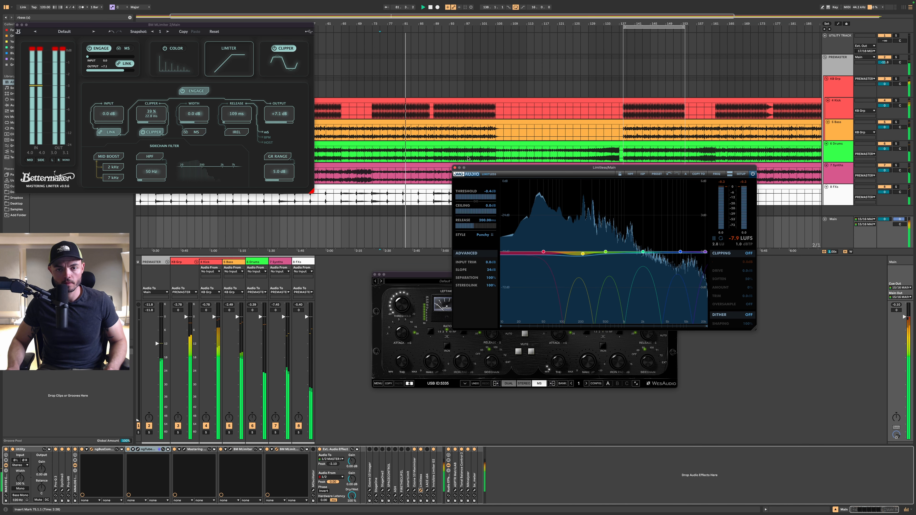
pyautogui.click(455, 168)
pyautogui.click(375, 275)
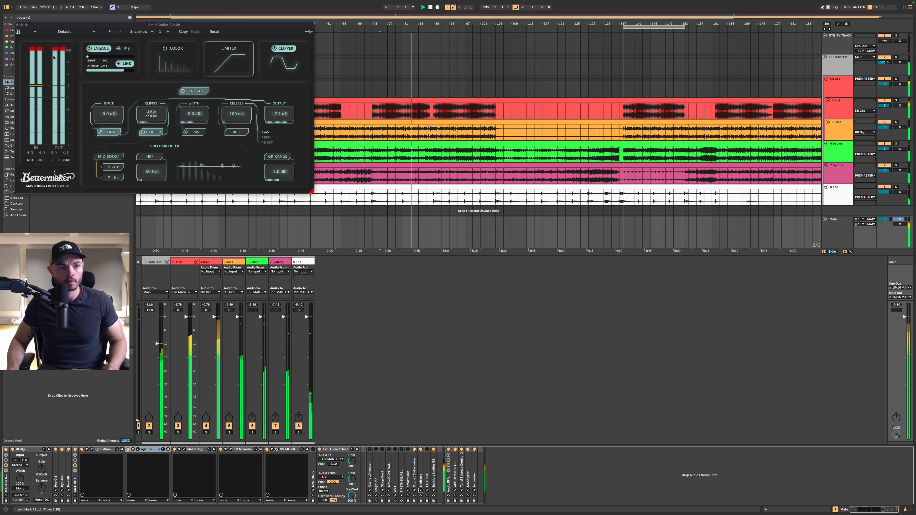
pyautogui.click(17, 25)
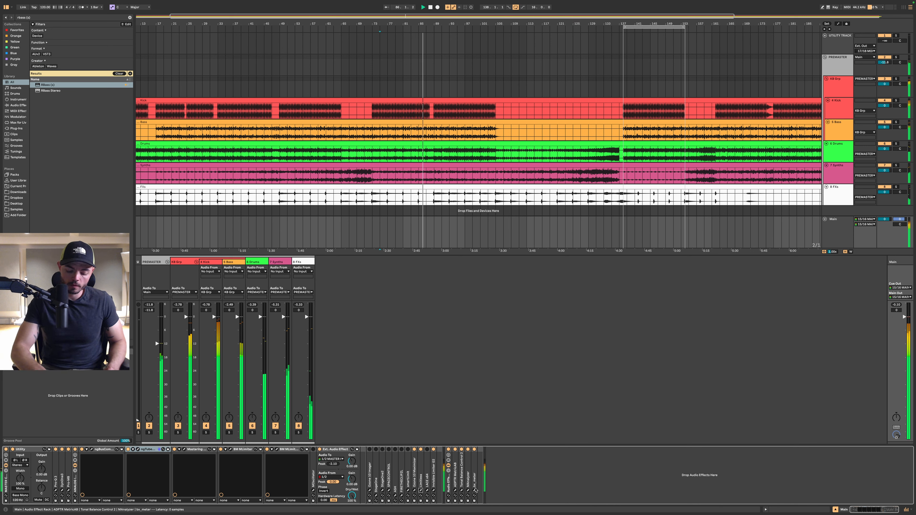
# Check the master's loudness readings in ADPTR MetricAB during playback, and stop and close the meter
pyautogui.click(455, 490)
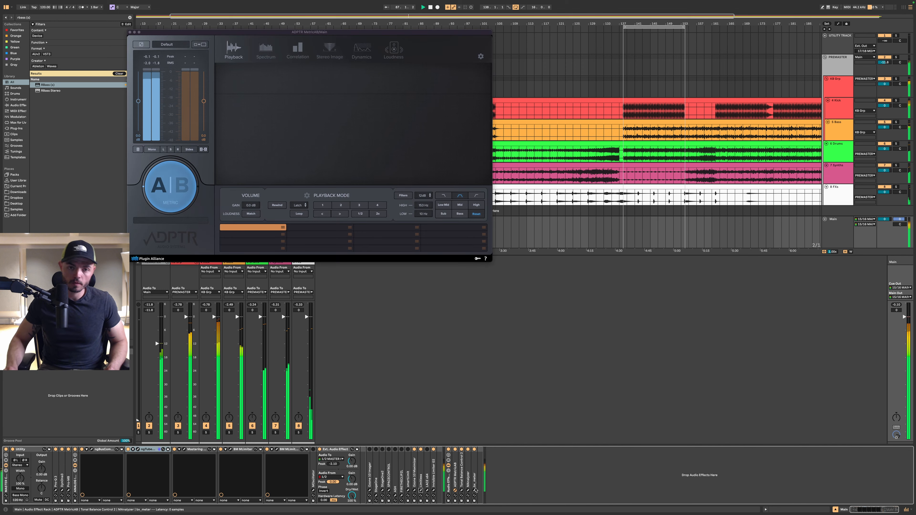
pyautogui.click(394, 50)
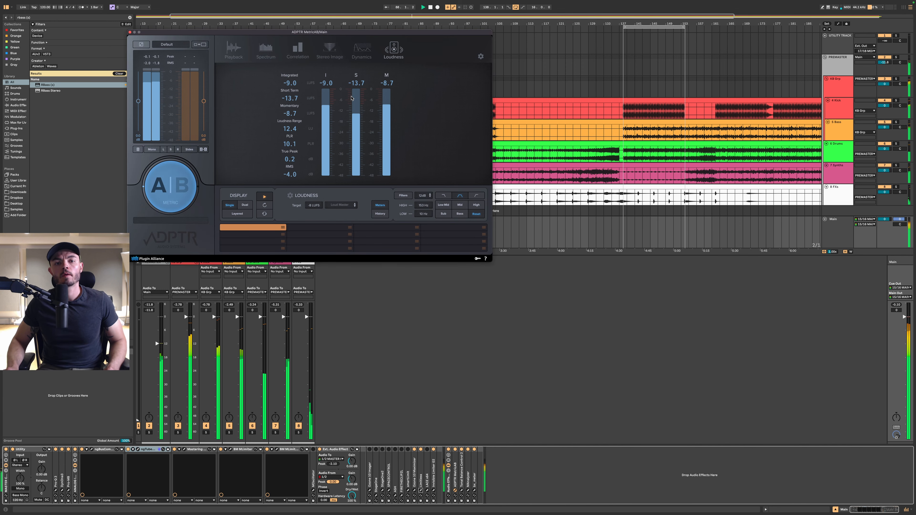
pyautogui.moveTo(324, 32); pyautogui.dragTo(640, 207)
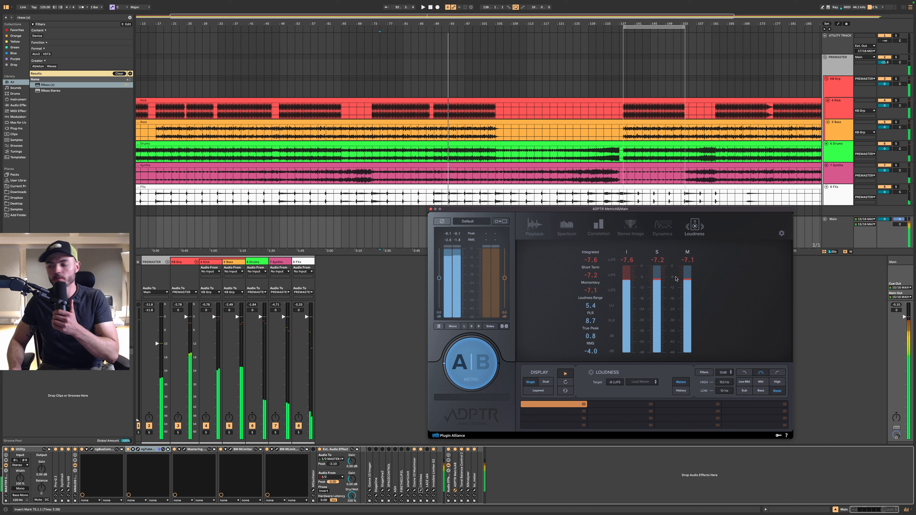
pyautogui.press('space')
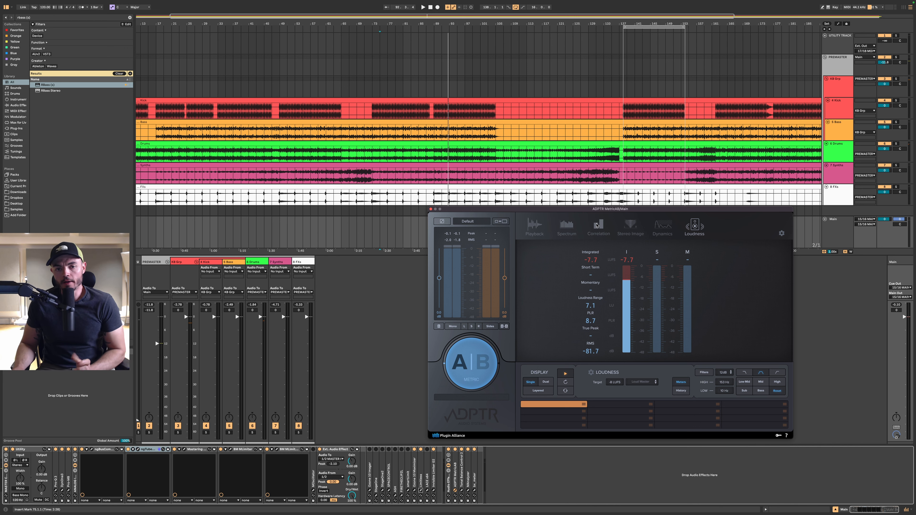
pyautogui.click(431, 209)
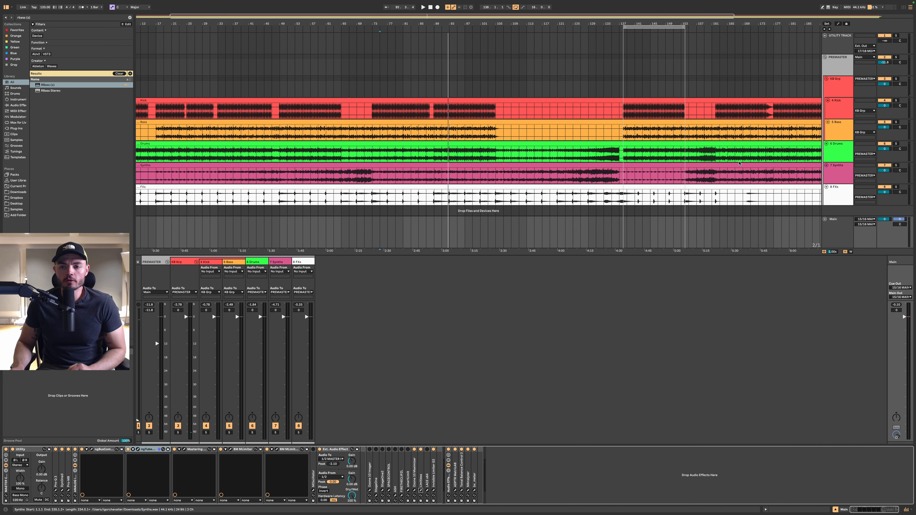
# Open Pro-Q 3 on the Synths track and add a low-cut band in the low end during playback
pyautogui.click(406, 249)
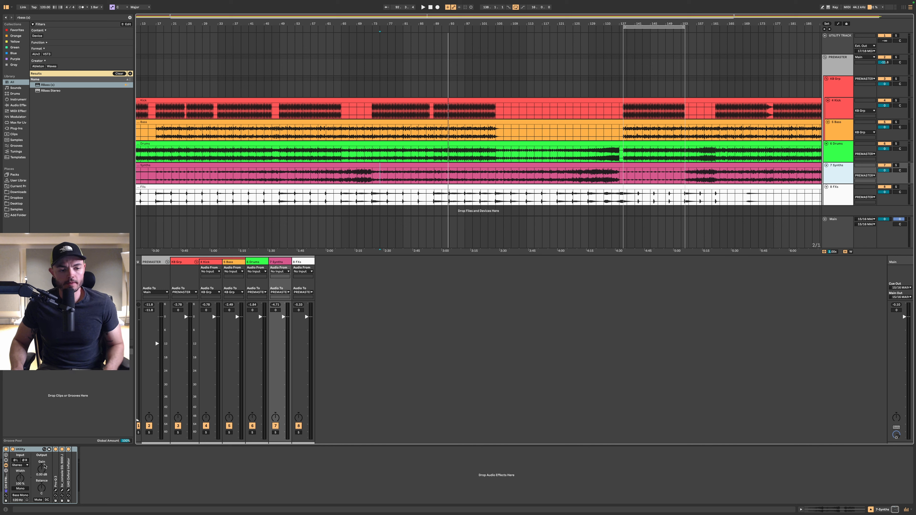
pyautogui.click(55, 490)
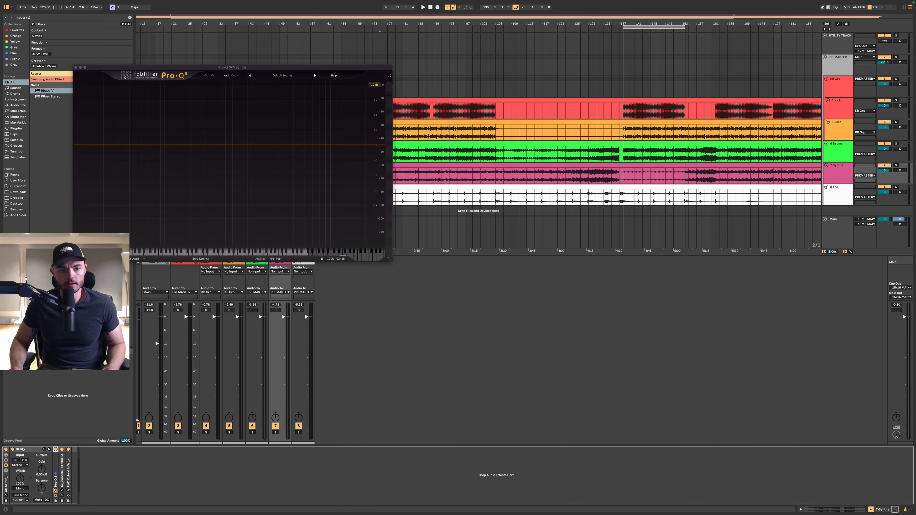
pyautogui.press('space')
pyautogui.moveTo(78, 144); pyautogui.dragTo(158, 151)
pyautogui.scroll(3, 153, 146)
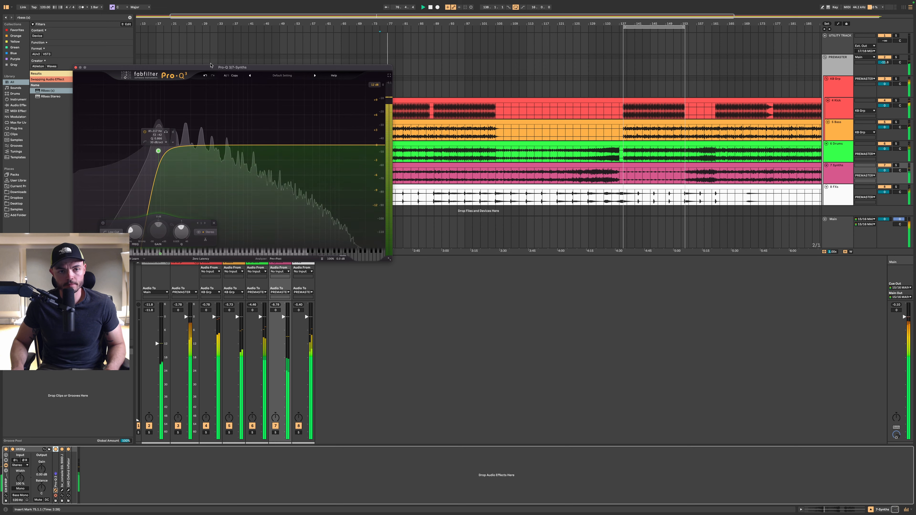
# Solo the Synths track and move its low cut to a higher frequency with a lower Q
pyautogui.moveTo(210, 65); pyautogui.dragTo(589, 200)
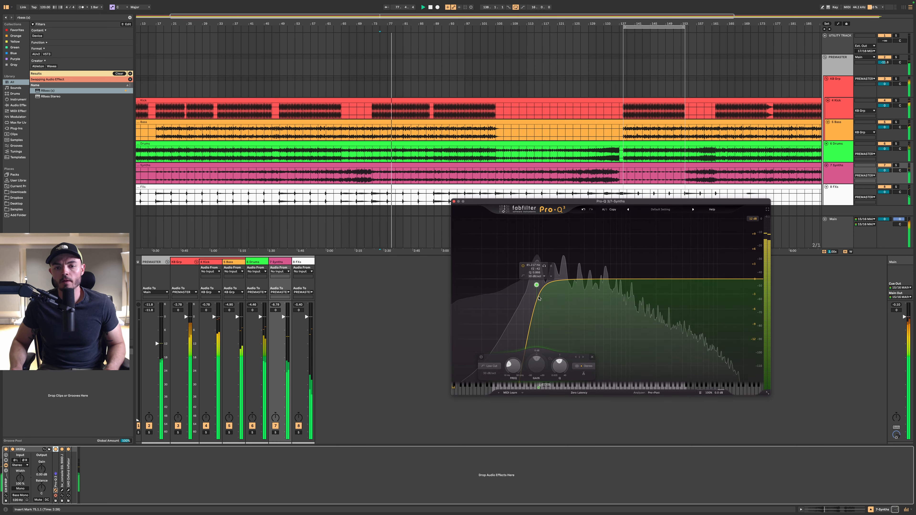
pyautogui.moveTo(537, 285); pyautogui.dragTo(552, 284)
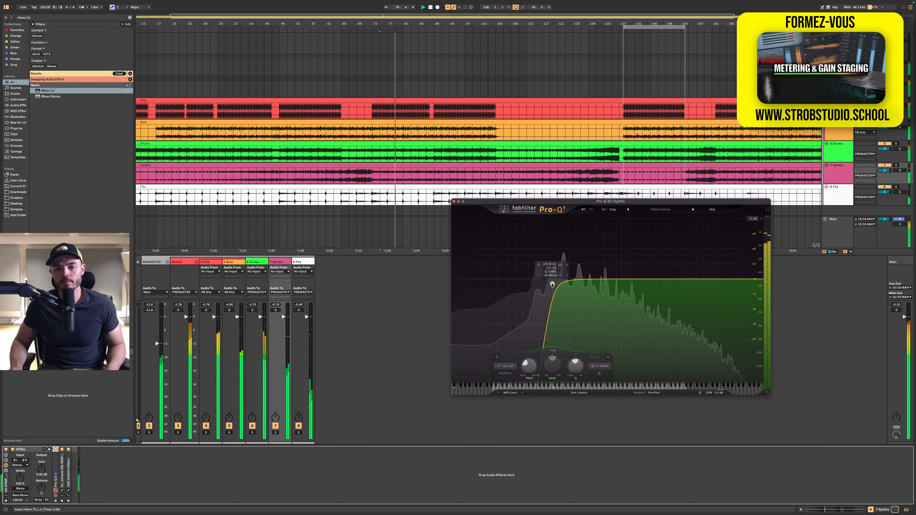
pyautogui.press('s')
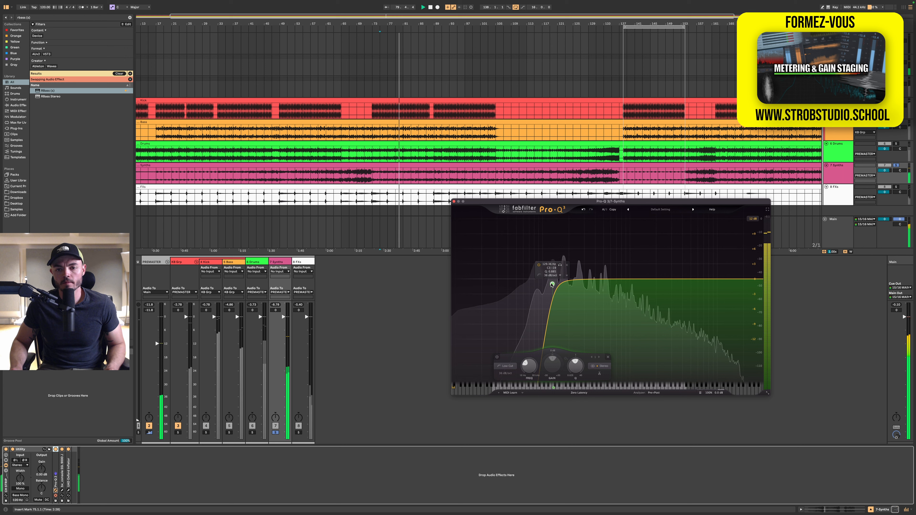
pyautogui.moveTo(553, 285); pyautogui.dragTo(546, 304)
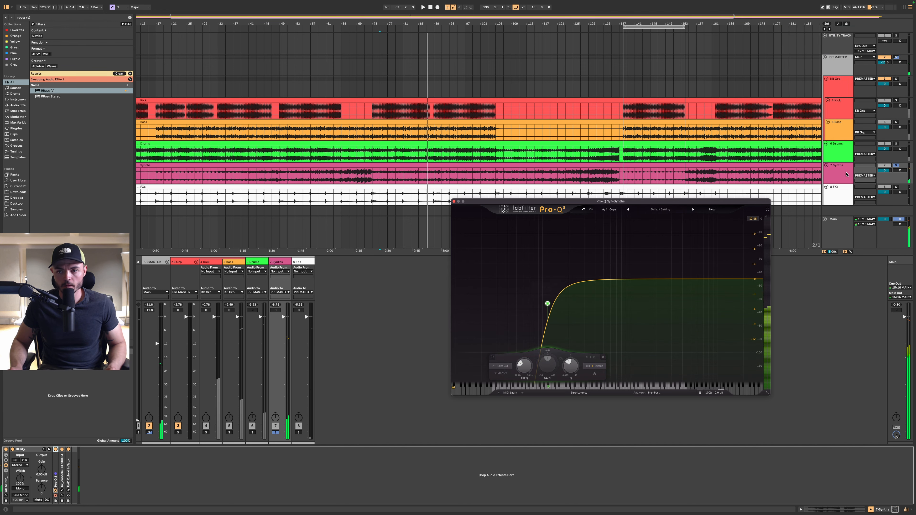
# Show the automation lane for Pro-Q 3's Device On parameter on the Synths track
pyautogui.click(838, 173)
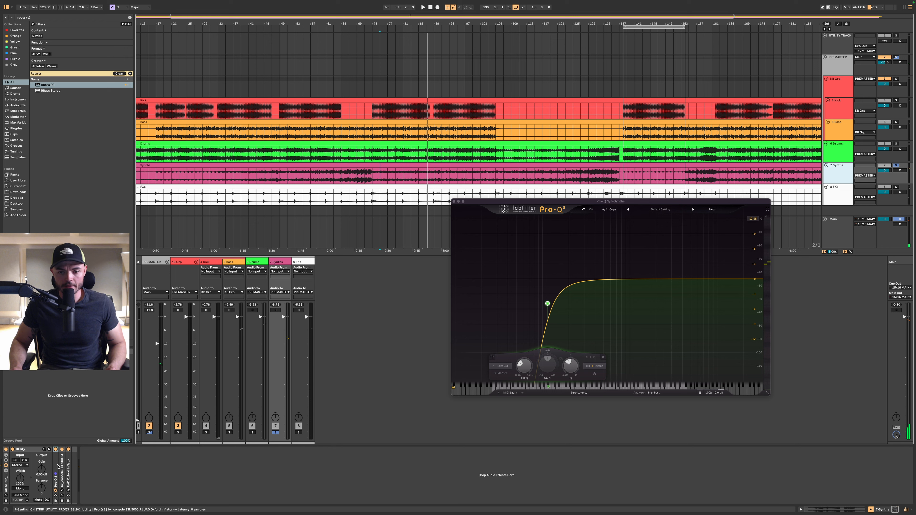
pyautogui.click(56, 450)
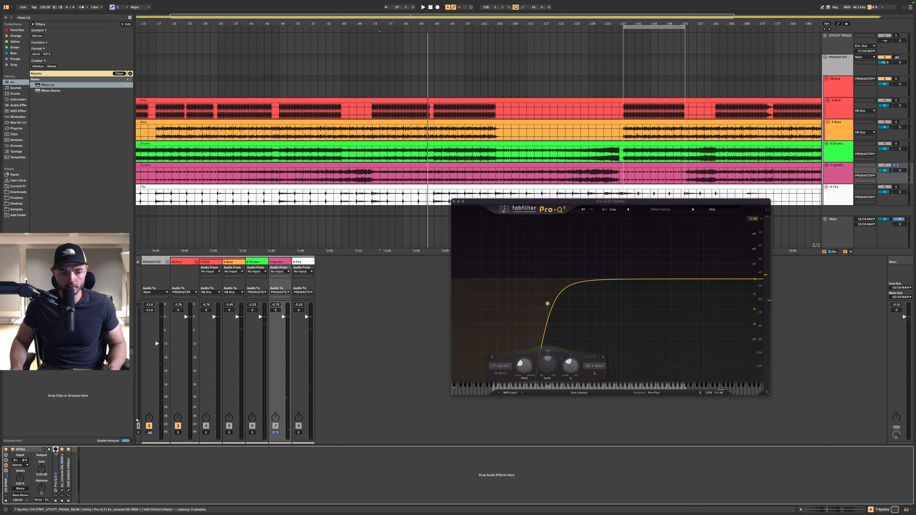
pyautogui.doubleClick(56, 451)
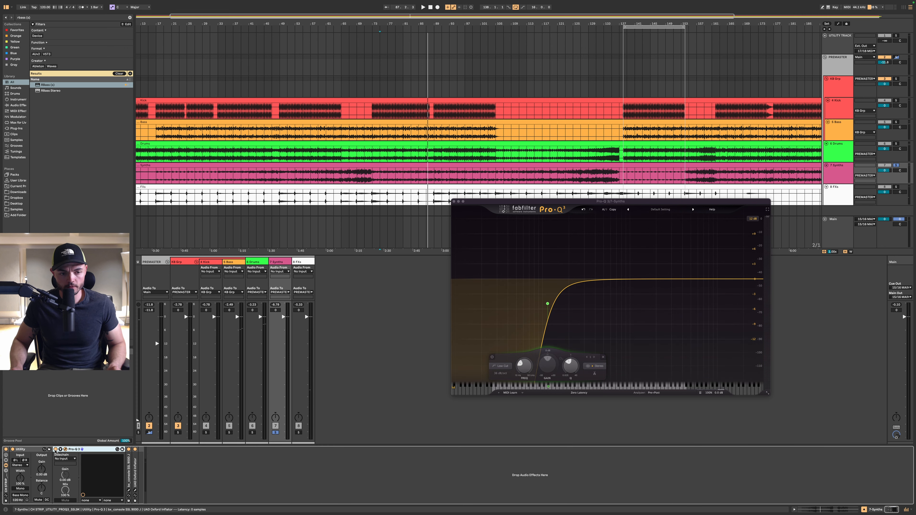
pyautogui.rightClick(55, 450)
pyautogui.click(72, 335)
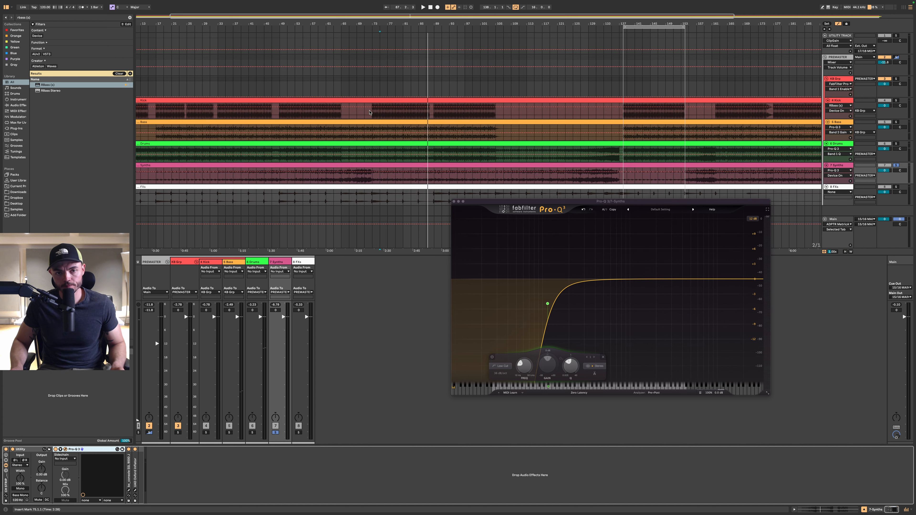
# Automate Pro-Q 3's Device On to off on Synths across the kick break just before bar 75
pyautogui.scroll(5, 338, 183)
pyautogui.scroll(5, 295, 191)
pyautogui.scroll(-10, 295, 191)
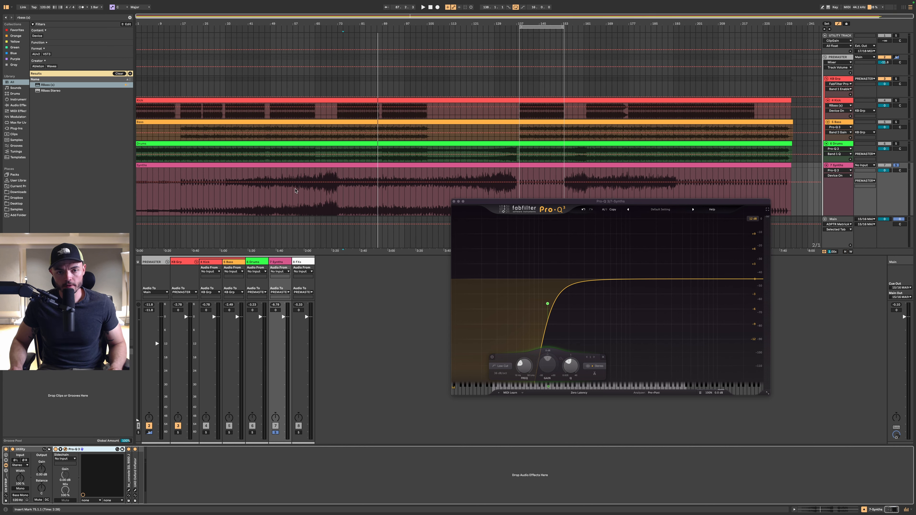
pyautogui.scroll(-1, 218, 204)
pyautogui.scroll(3, 165, 191)
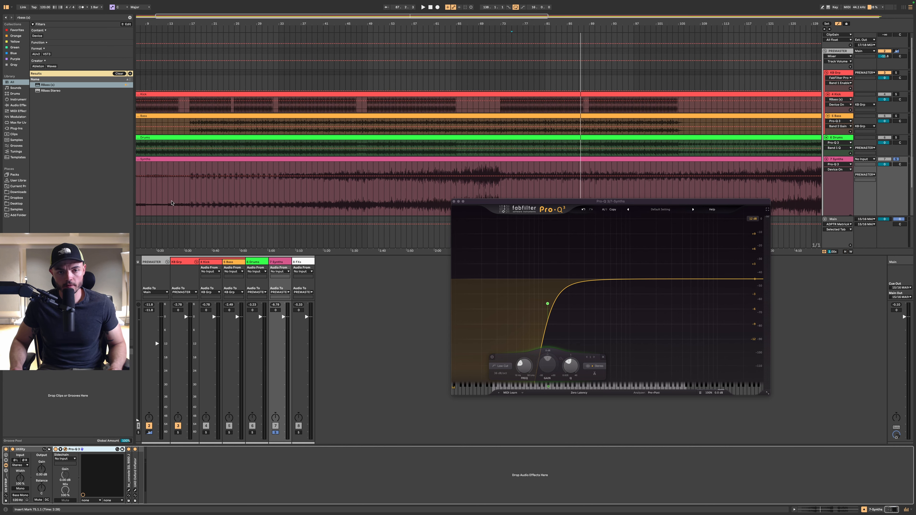
pyautogui.moveTo(476, 203); pyautogui.dragTo(479, 287)
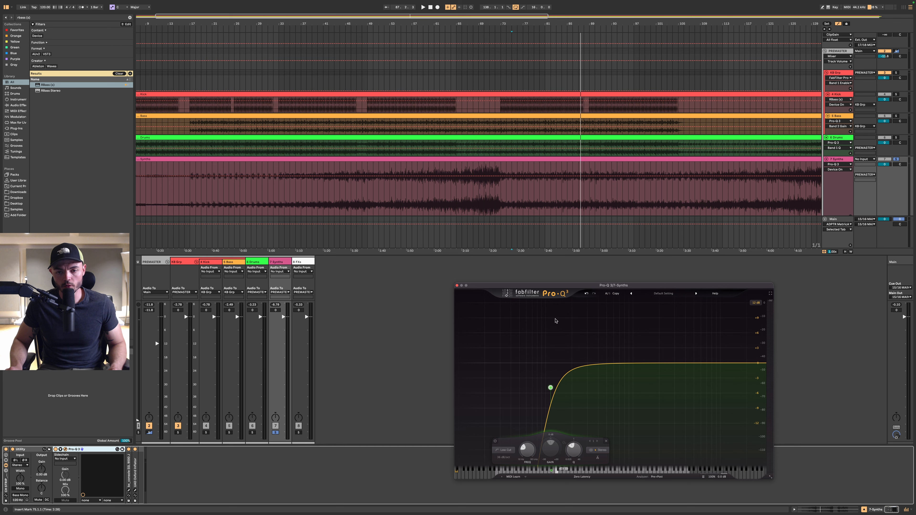
pyautogui.scroll(2, 456, 204)
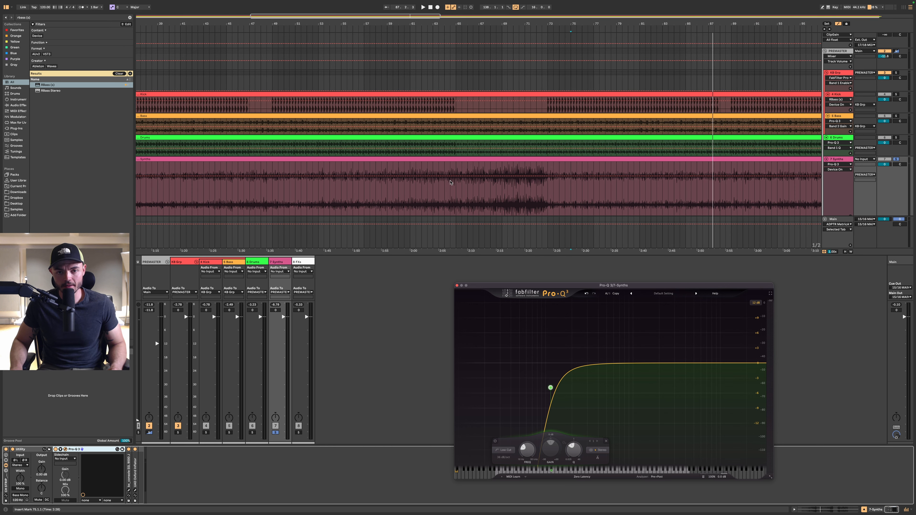
pyautogui.click(507, 211)
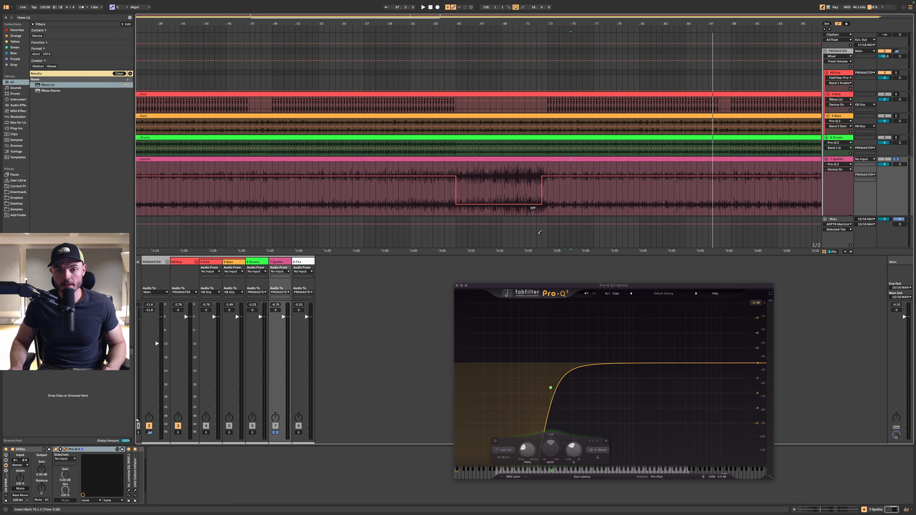
# Automate Pro-Q 3's Device On to off on Synths across the long kick break, back on where the kick returns at bar 138
pyautogui.scroll(-3, 539, 195)
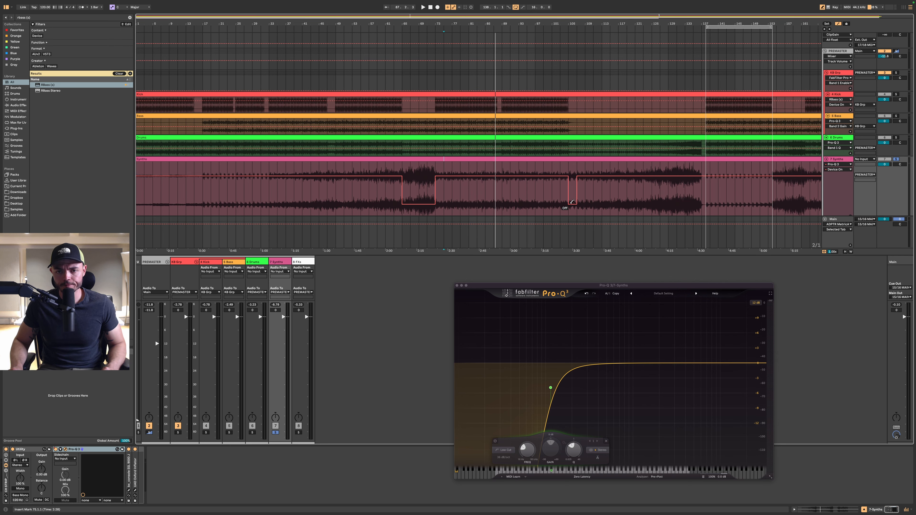
pyautogui.moveTo(572, 202); pyautogui.dragTo(702, 198)
pyautogui.scroll(10, 705, 198)
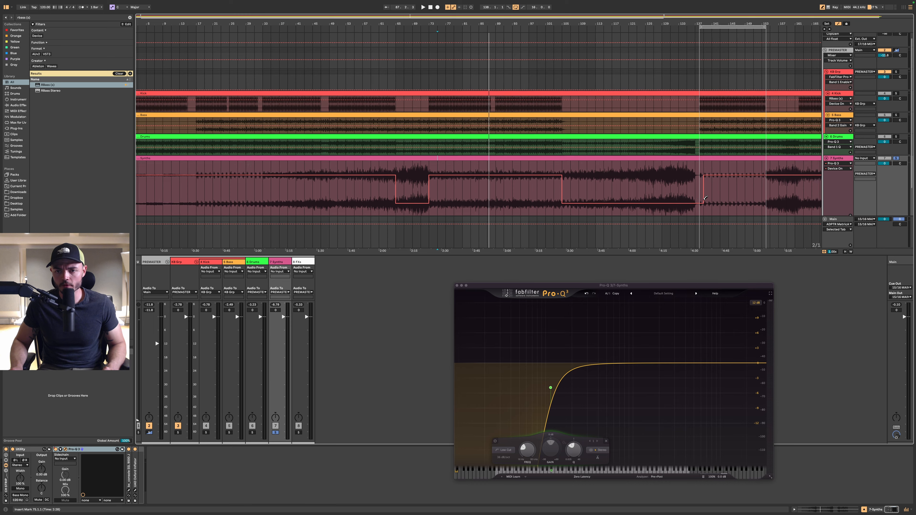
pyautogui.moveTo(686, 174); pyautogui.dragTo(700, 173)
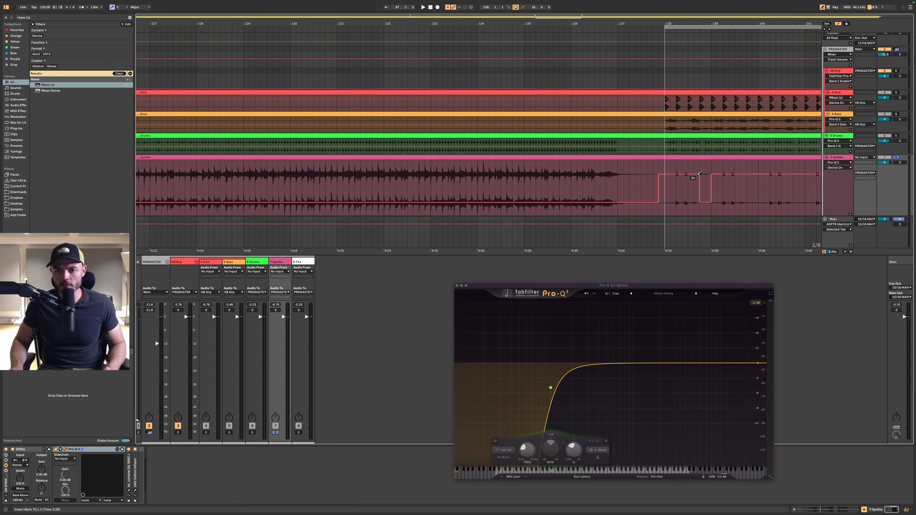
pyautogui.scroll(-10, 694, 208)
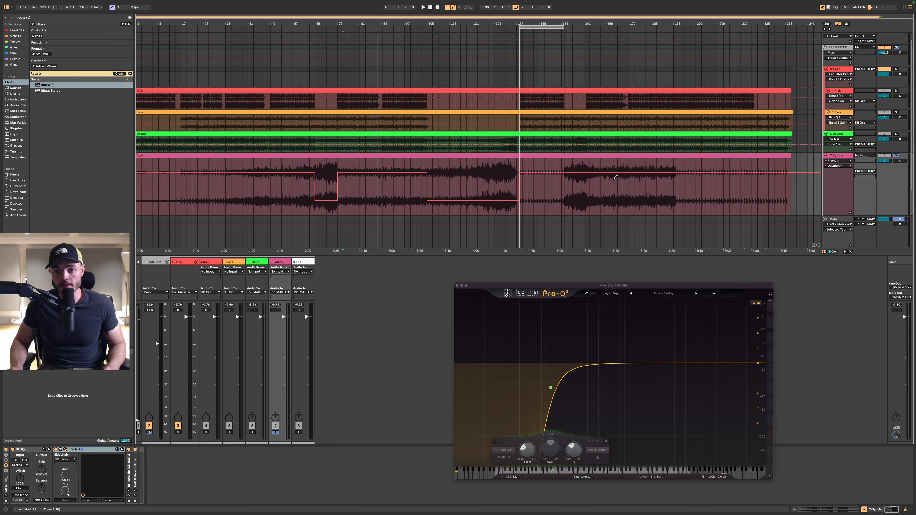
# Automate Pro-Q 3's Device On to off on Synths across the kick break that follows the loop region
pyautogui.scroll(7, 615, 177)
pyautogui.click(431, 185)
pyautogui.moveTo(420, 203); pyautogui.dragTo(561, 204)
pyautogui.scroll(10, 505, 201)
pyautogui.scroll(-12, 562, 204)
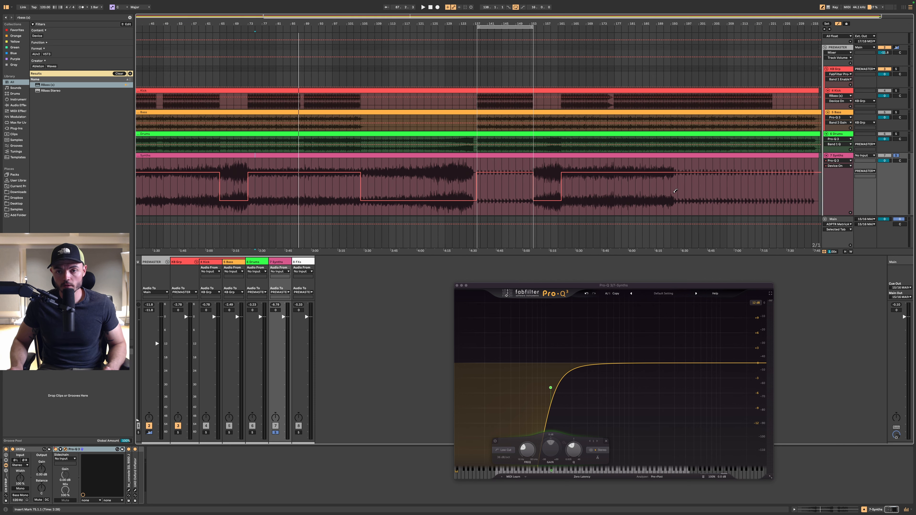
# Automate Pro-Q 3's Device On to off on Synths from the end of the last kick section through the outro
pyautogui.moveTo(810, 191); pyautogui.dragTo(748, 198)
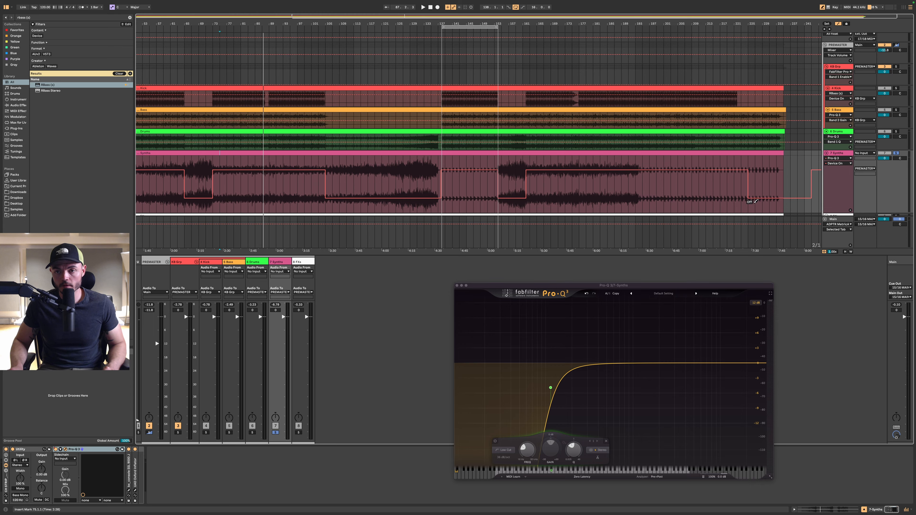
pyautogui.scroll(6, 748, 195)
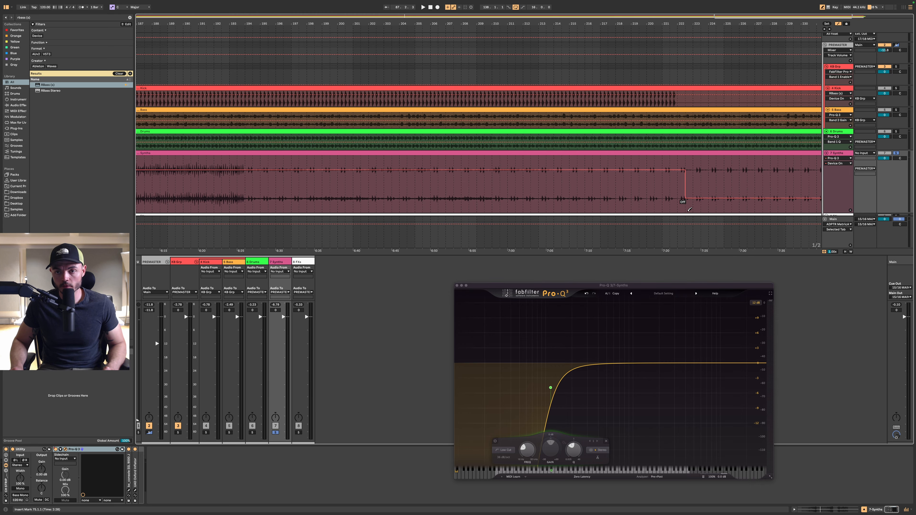
pyautogui.scroll(-7, 685, 202)
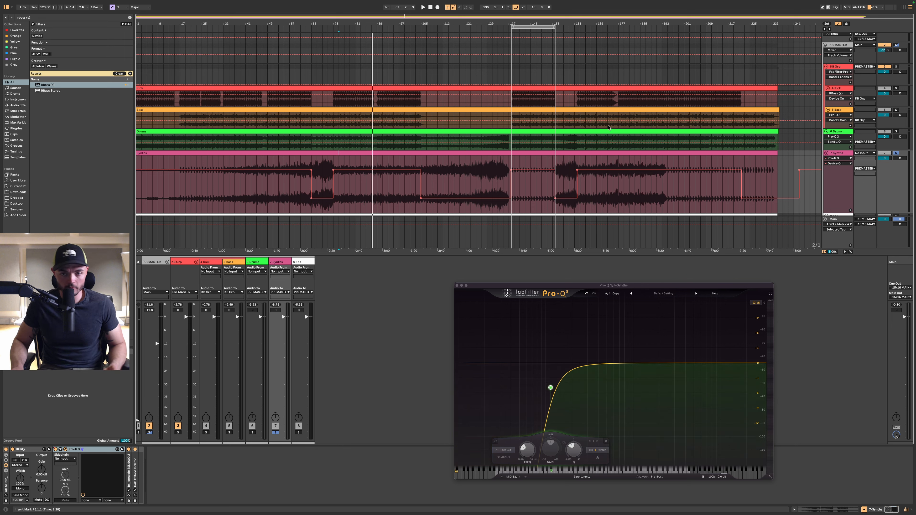
# Play the arrangement from bar 75 with Synths unsoloed and the automation lanes hidden
pyautogui.click(339, 54)
pyautogui.press('space')
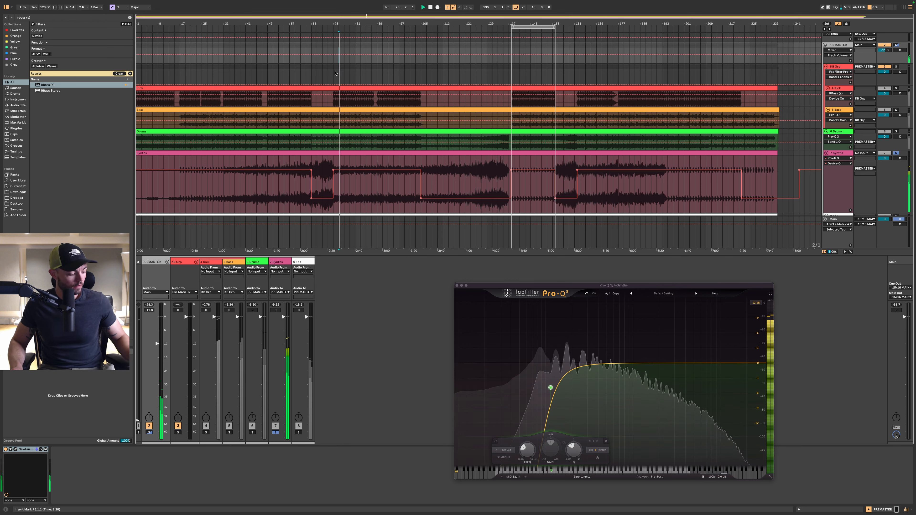
pyautogui.press('a')
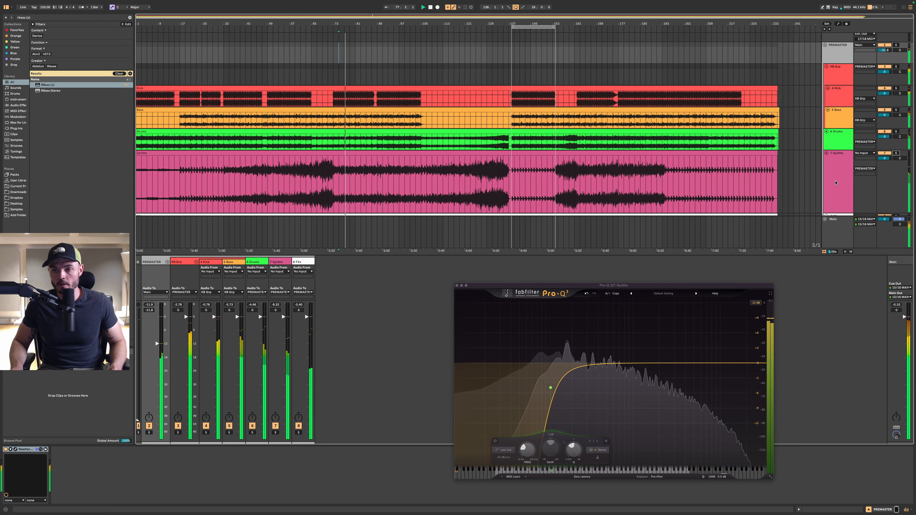
pyautogui.click(840, 180)
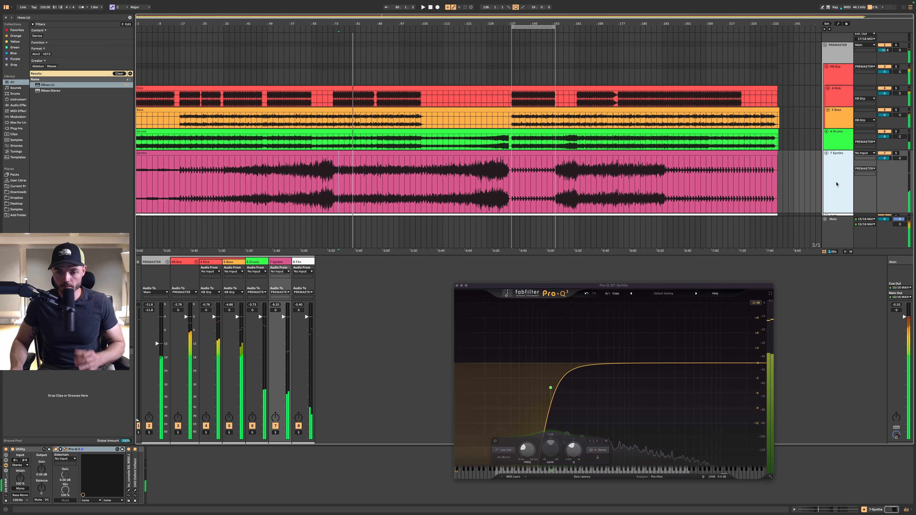
# Solo the Synths track and load DynOne3 onto it from the browser
pyautogui.click(884, 153)
pyautogui.click(895, 153)
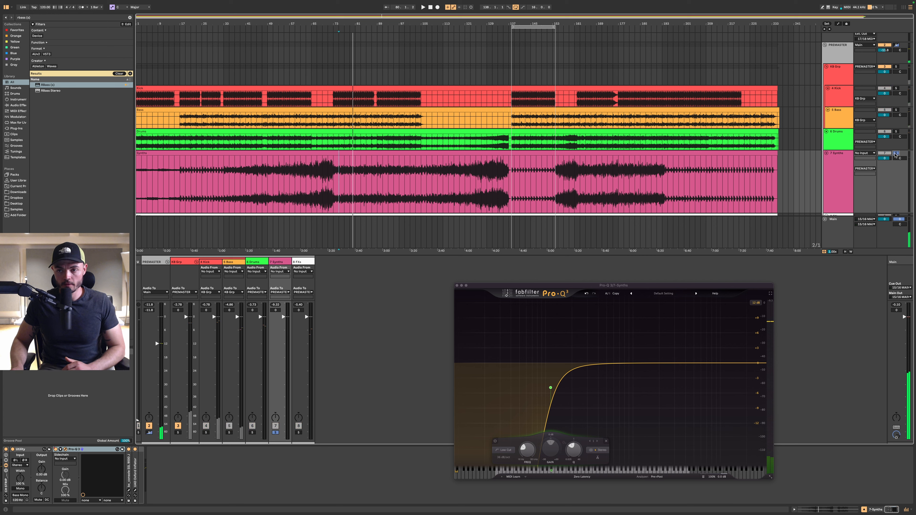
pyautogui.click(846, 174)
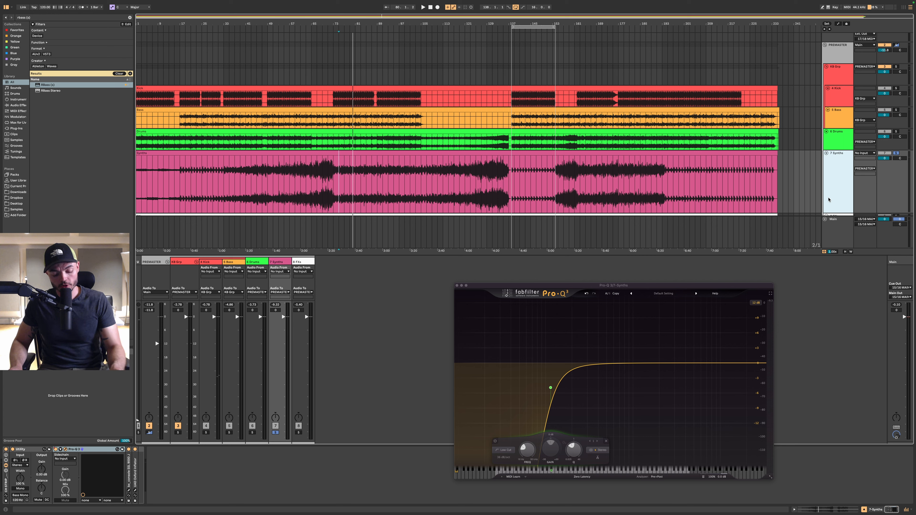
pyautogui.press('super+f')
pyautogui.write('Dynone3')
pyautogui.press('Down')
pyautogui.press('Return')
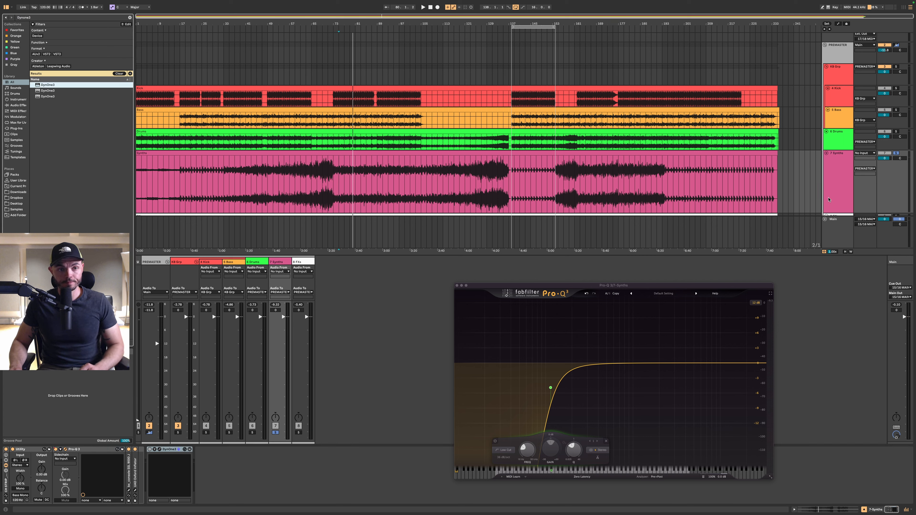
# Unsolo Synths during playback and set DynOne3's LF level to -49.0 dB, LMF to -43.9 dB, and MF, HMF and HF to -4.7 dB
pyautogui.press('space')
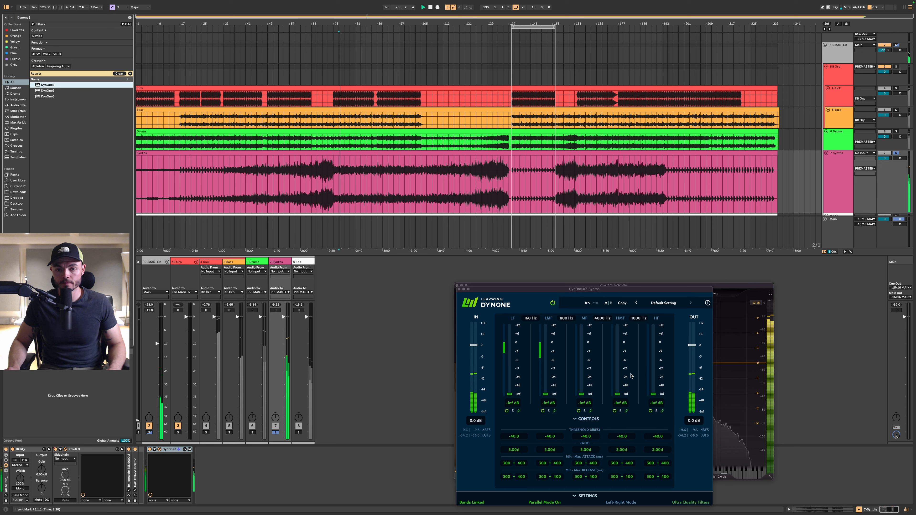
pyautogui.moveTo(581, 392); pyautogui.dragTo(599, 399)
pyautogui.click(896, 153)
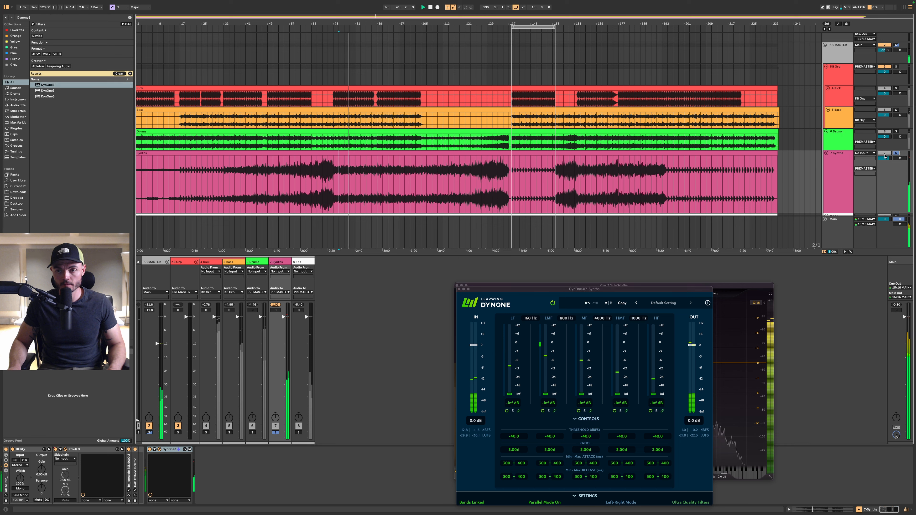
pyautogui.moveTo(617, 393); pyautogui.dragTo(623, 367)
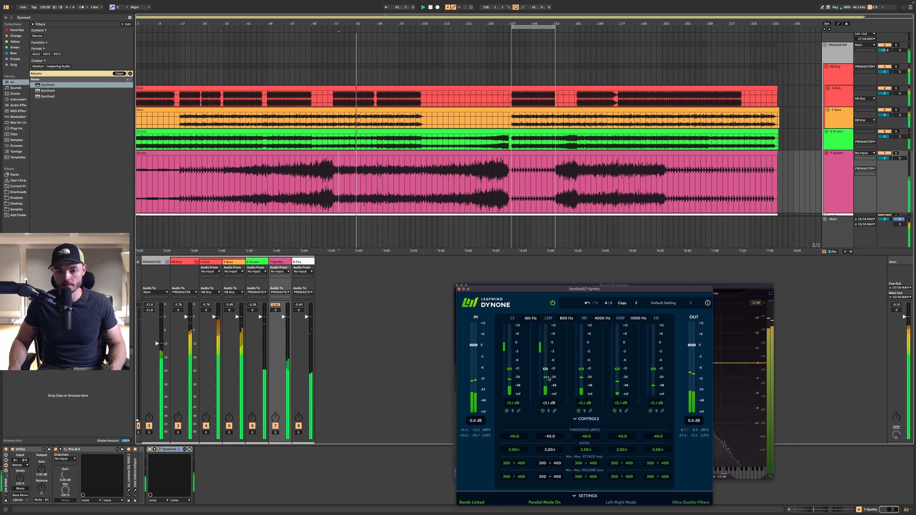
pyautogui.moveTo(546, 369); pyautogui.dragTo(510, 398)
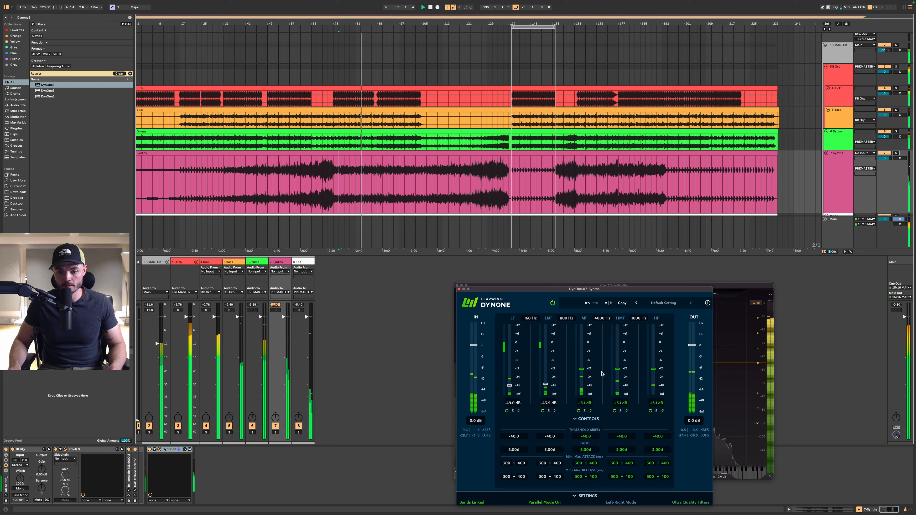
pyautogui.moveTo(581, 369)
pyautogui.mouseDown()
pyautogui.moveTo(582, 330)
pyautogui.moveTo(580, 359)
pyautogui.mouseUp()
# Play the end of the long build-up, set DynOne3's MF, HMF and HF levels to -5.5 dB, and toggle the device to compare
pyautogui.click(487, 187)
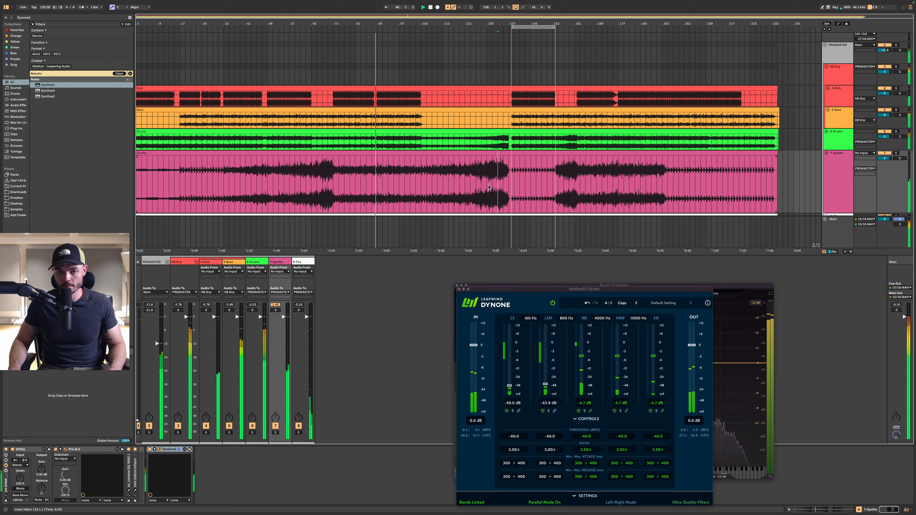
pyautogui.click(620, 360)
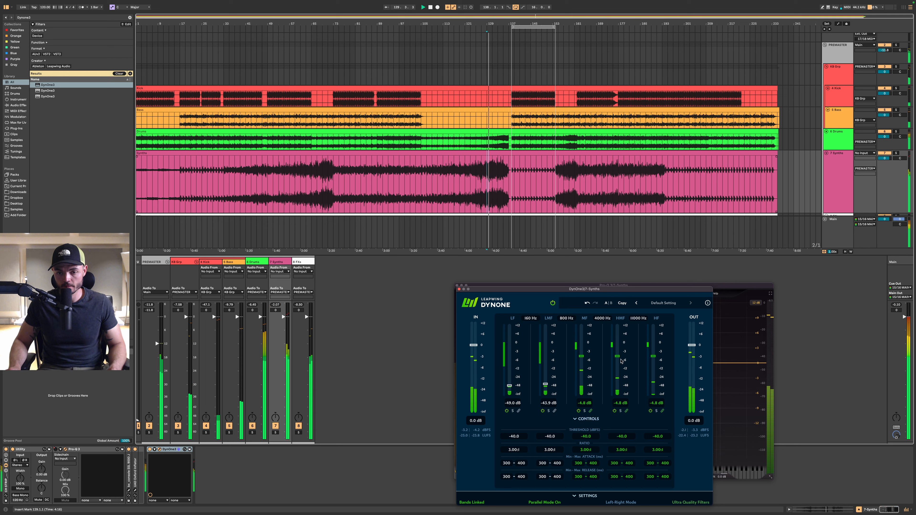
pyautogui.moveTo(621, 361); pyautogui.dragTo(621, 361)
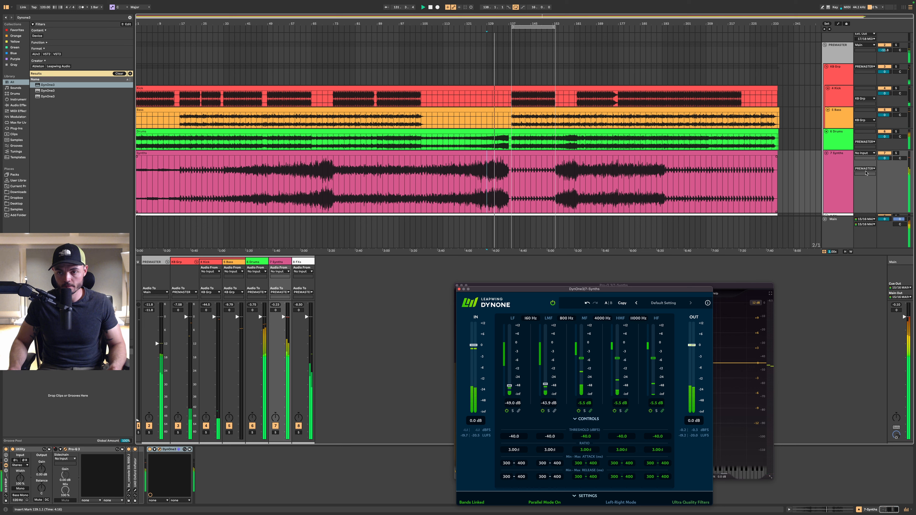
pyautogui.click(853, 163)
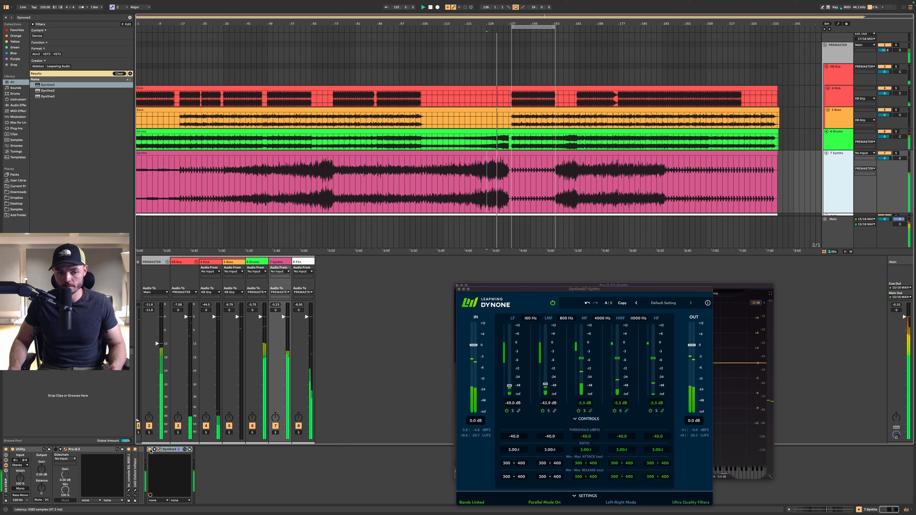
pyautogui.click(150, 450)
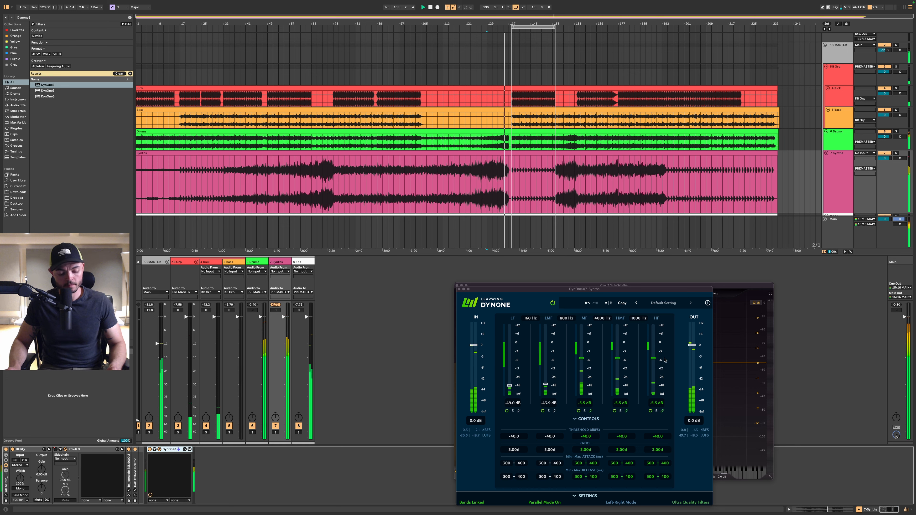
# Search the browser for bloom and load it onto the Synths track after DynOne3
pyautogui.press('super+f')
pyautogui.write('bloom')
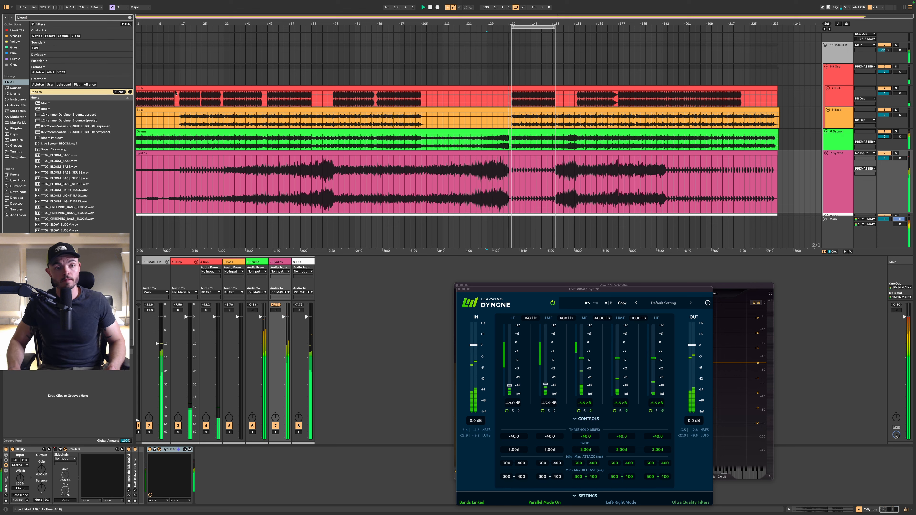
pyautogui.press('Down')
pyautogui.press('Return')
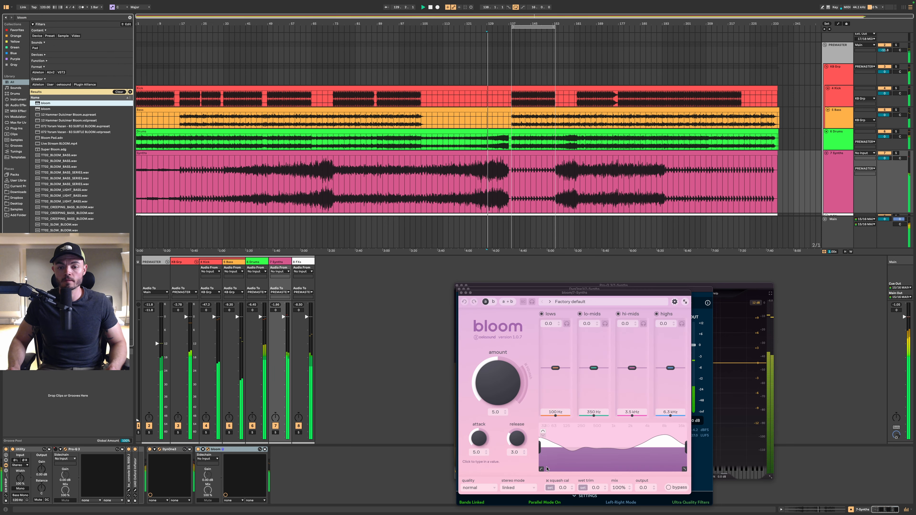
# Raise bloom's lower processing limit to about 220 Hz and set its amount to 4.2
pyautogui.moveTo(540, 448); pyautogui.dragTo(577, 451)
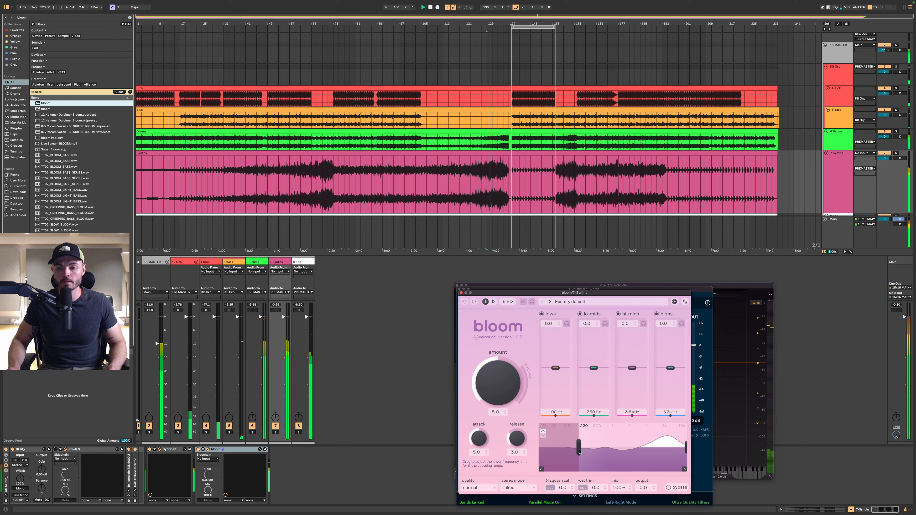
pyautogui.moveTo(579, 452); pyautogui.dragTo(580, 451)
pyautogui.moveTo(501, 388); pyautogui.dragTo(502, 397)
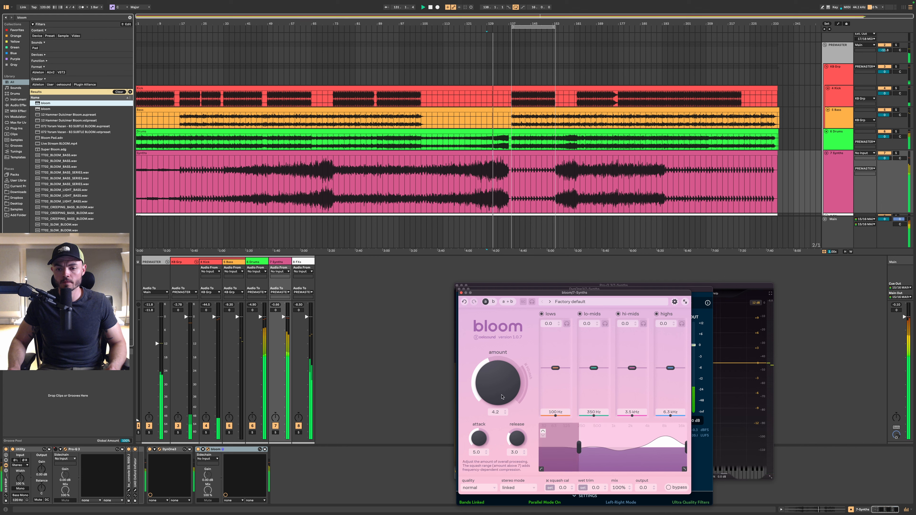
# Boost bloom's highs to 2.6 and hi-mids to 0.3 during earlier playback, and close the open plug-in windows
pyautogui.click(295, 183)
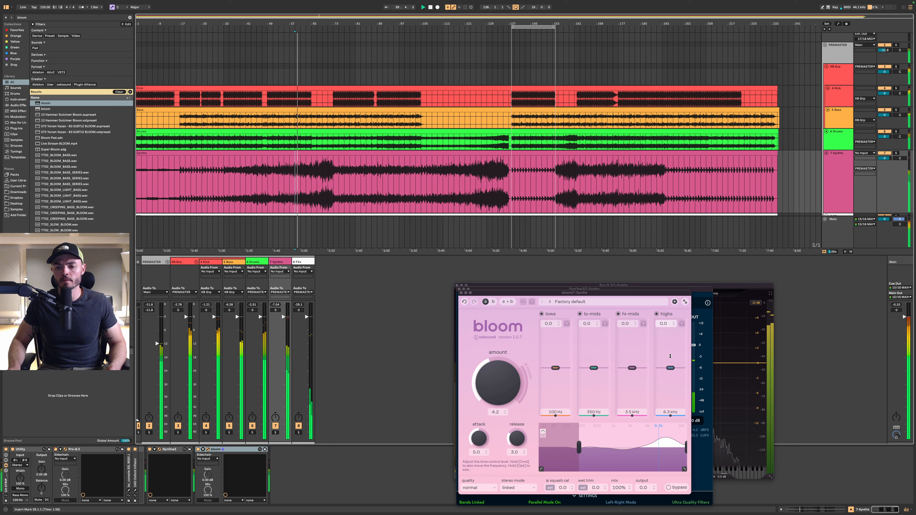
pyautogui.moveTo(670, 356); pyautogui.dragTo(631, 367)
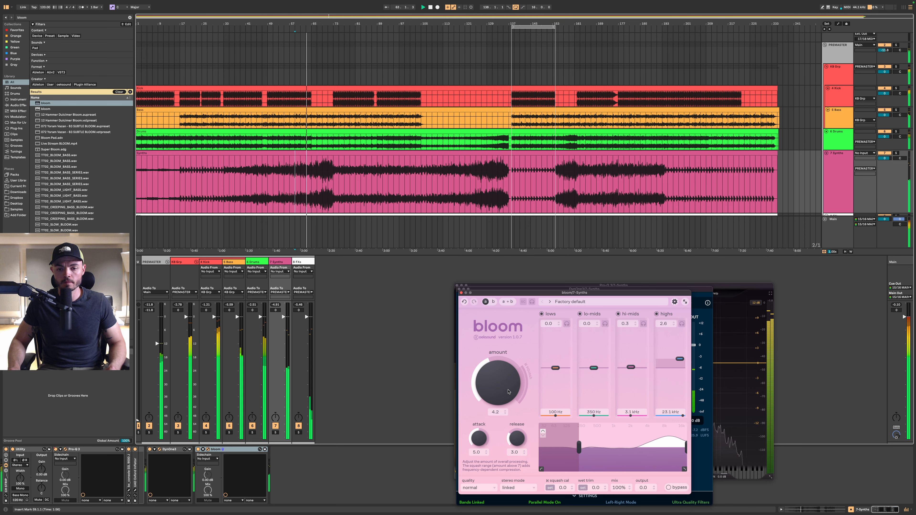
pyautogui.click(461, 293)
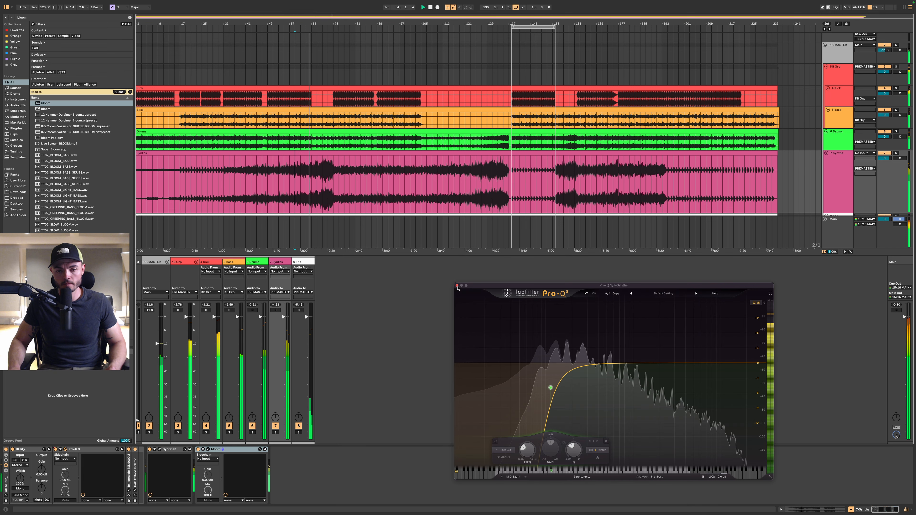
pyautogui.click(456, 286)
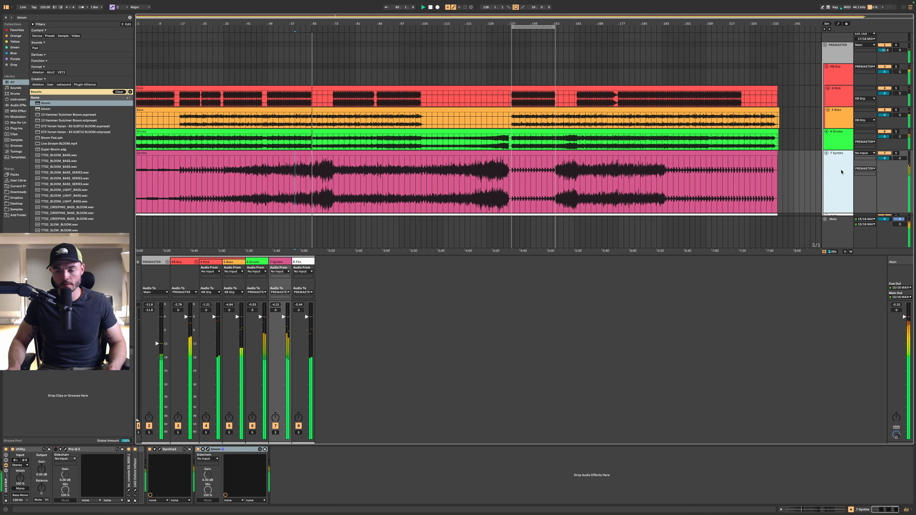
# Play the full mix from about bar 79 to hear the processed Synths with the kick
pyautogui.click(841, 172)
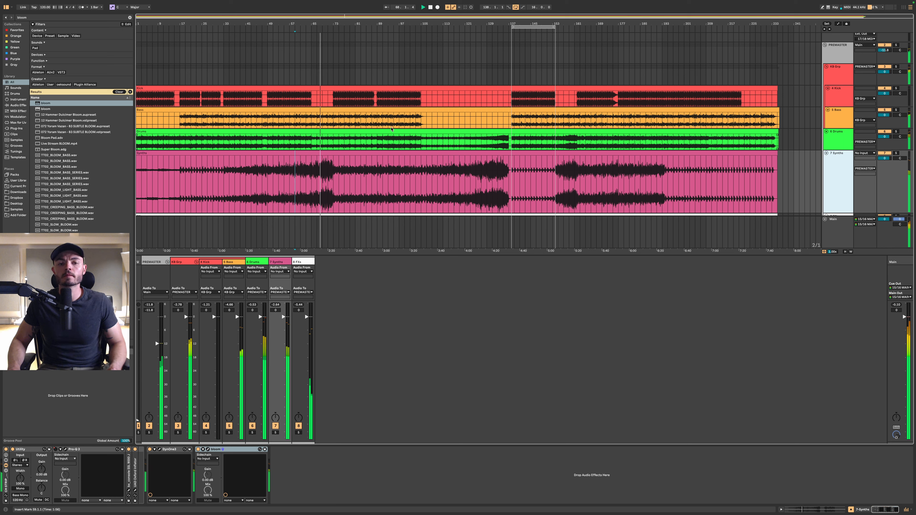
pyautogui.click(350, 99)
pyautogui.press('space')
pyautogui.press('space')
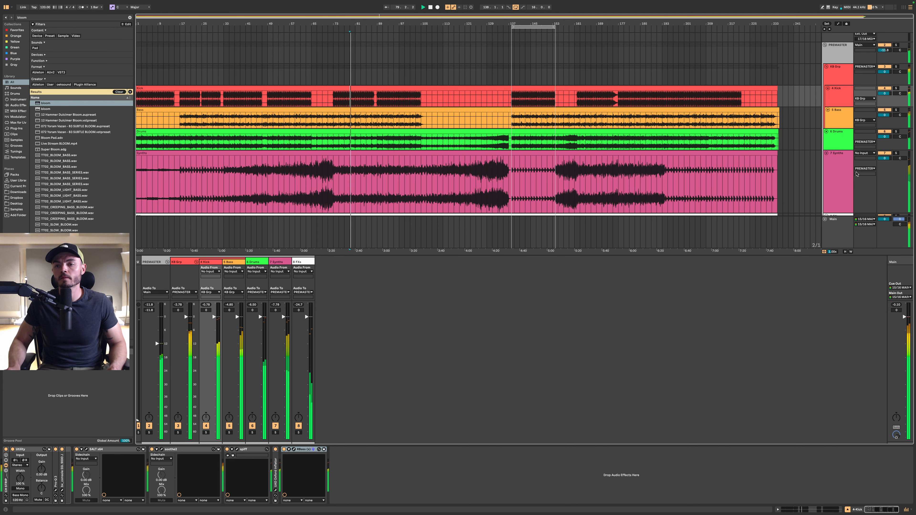
# Load the AU version of Limitless onto the Synths track after bloom
pyautogui.click(843, 189)
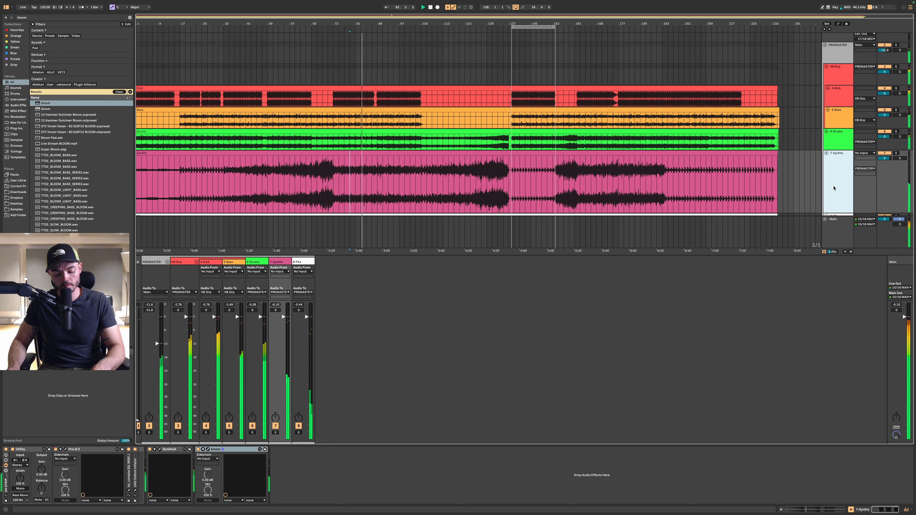
pyautogui.press('super+f')
pyautogui.write('LIMITLESS AU')
pyautogui.press('Down')
pyautogui.press('Return')
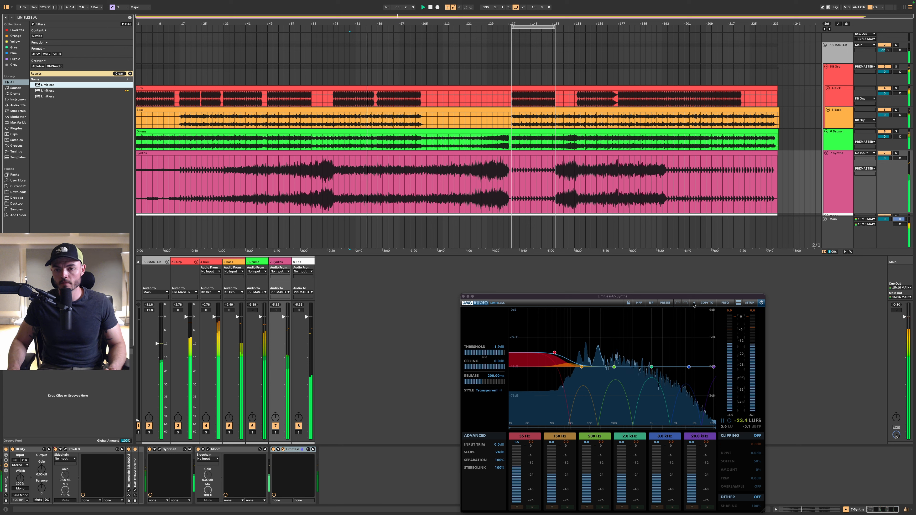
# Switch Limitless to its flat setting with the Smooth style, and lower the linked threshold and ceiling
pyautogui.click(693, 304)
pyautogui.click(695, 318)
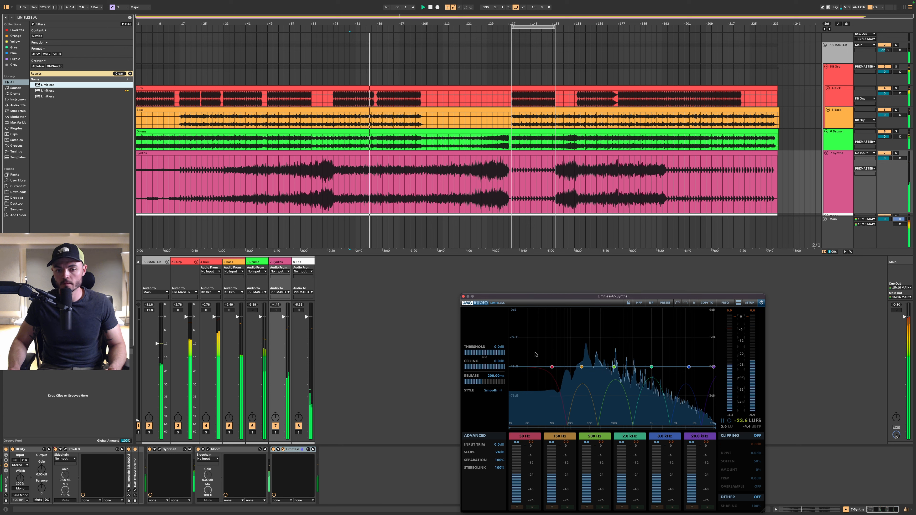
pyautogui.click(484, 358)
pyautogui.moveTo(498, 353); pyautogui.dragTo(498, 382)
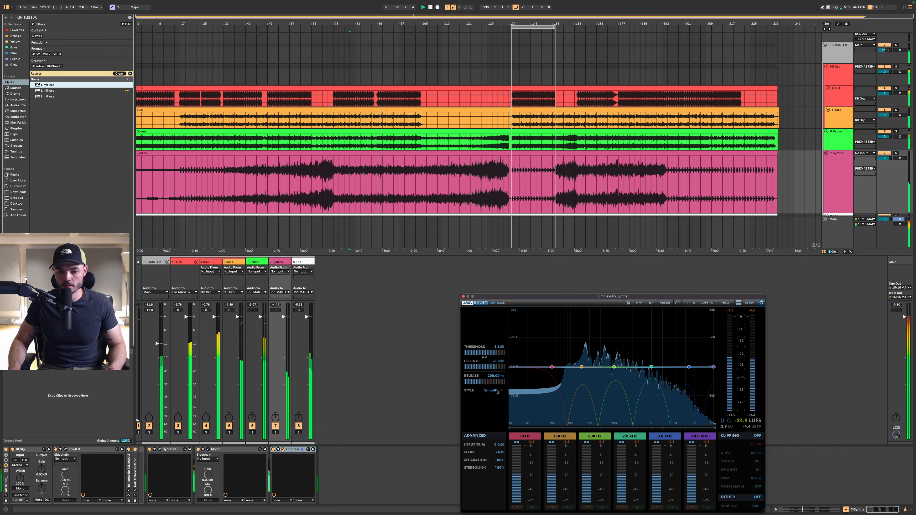
pyautogui.moveTo(502, 430); pyautogui.dragTo(534, 298)
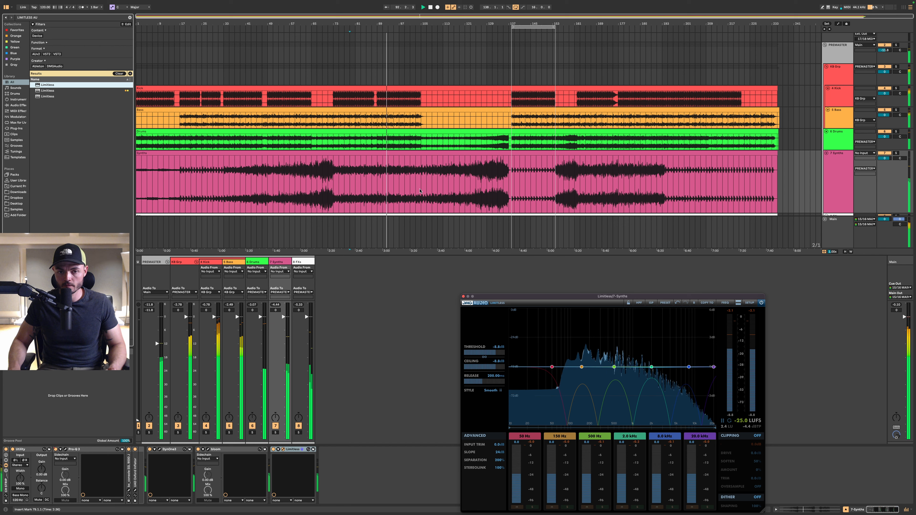
# Play from bar 127 and set Limitless's linked threshold and ceiling to about -4.6 dB
pyautogui.click(483, 179)
pyautogui.press('space')
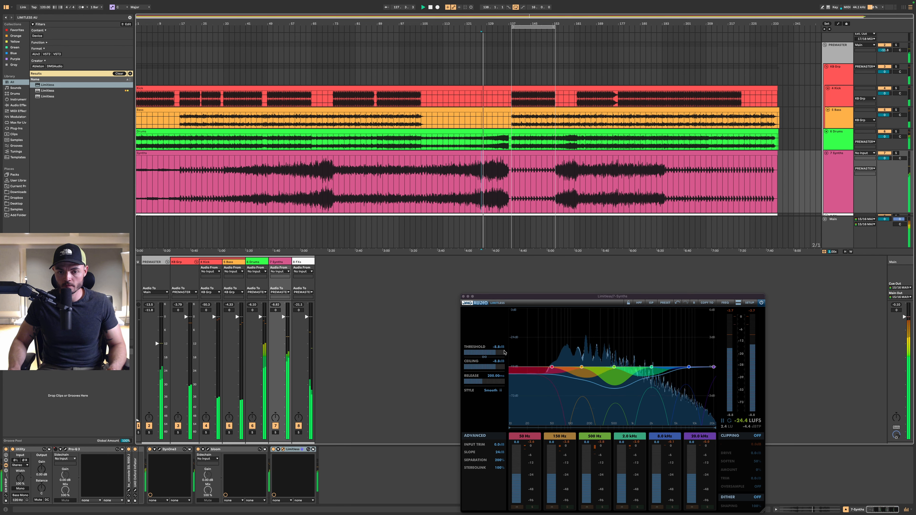
pyautogui.moveTo(495, 356)
pyautogui.mouseDown()
pyautogui.moveTo(503, 335)
pyautogui.moveTo(500, 365)
pyautogui.mouseUp()
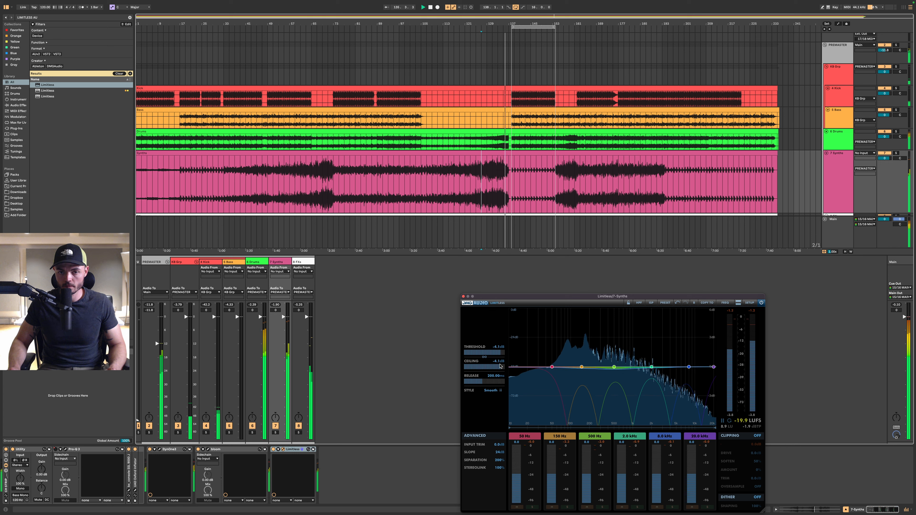
pyautogui.moveTo(500, 366); pyautogui.dragTo(500, 366)
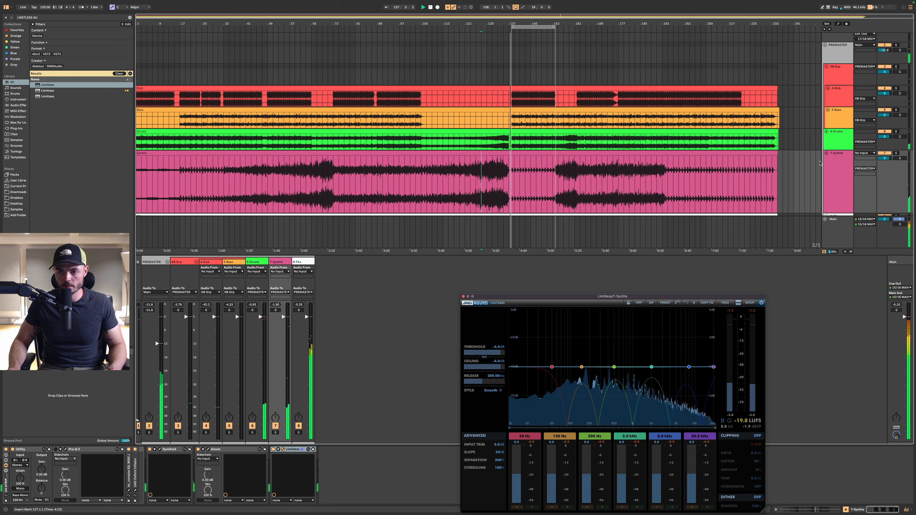
# Check bloom's settings on the Synths track, listen from bar 51, and close the Limitless window
pyautogui.click(837, 170)
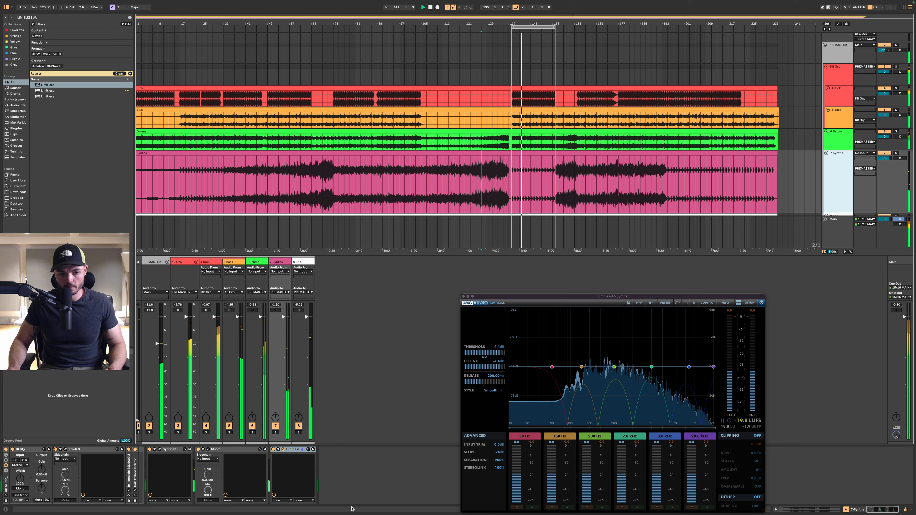
pyautogui.click(208, 450)
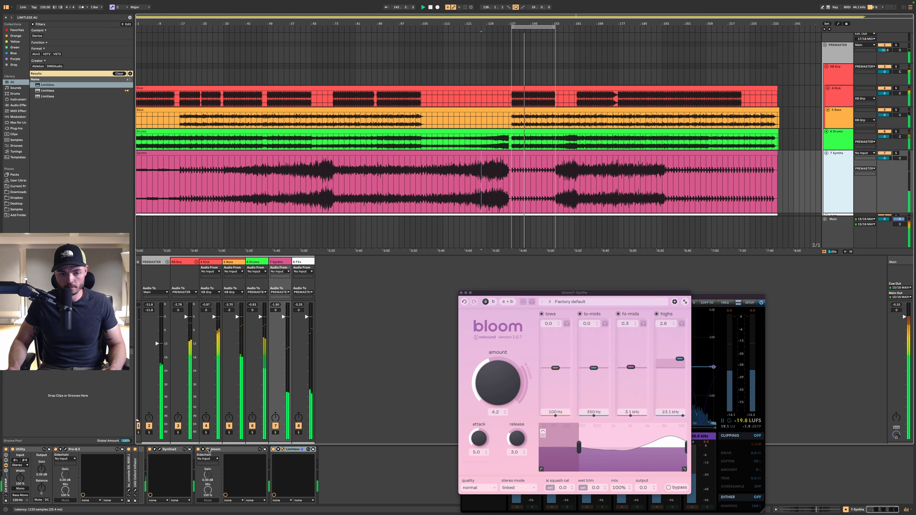
pyautogui.click(208, 449)
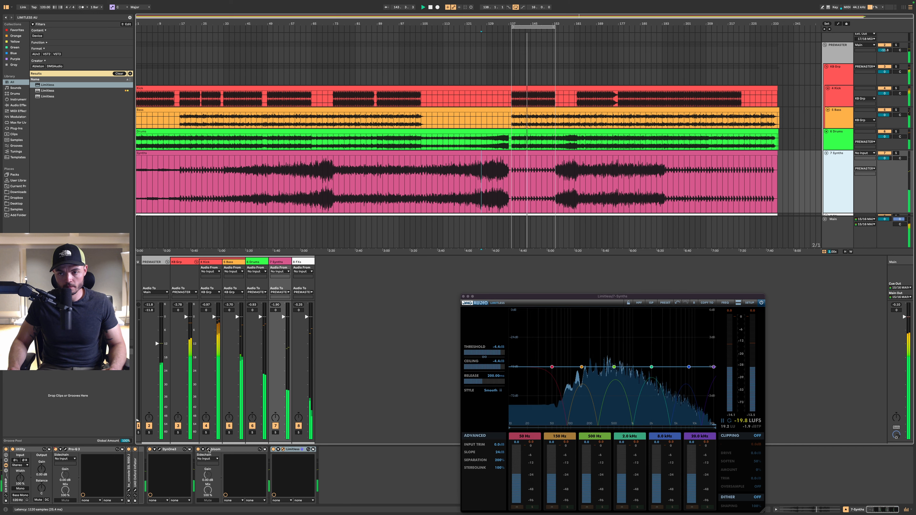
pyautogui.click(273, 178)
pyautogui.press('space')
pyautogui.press('space')
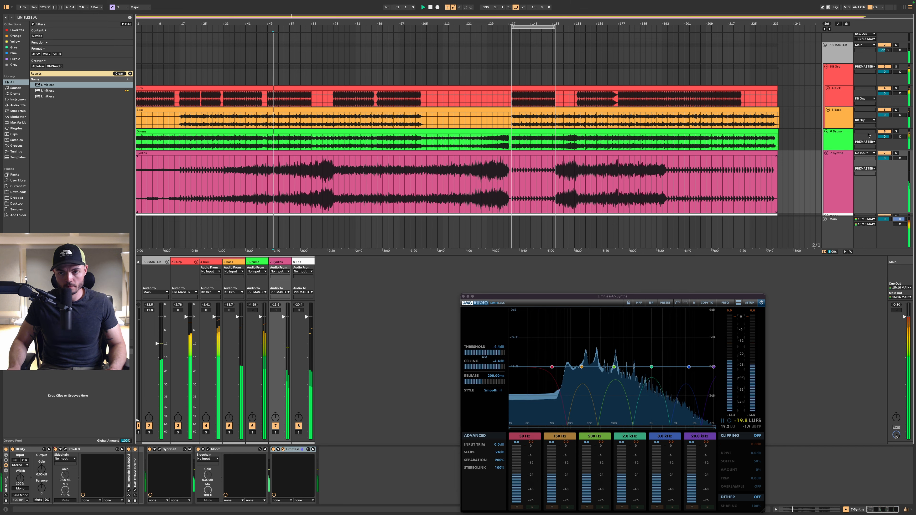
pyautogui.click(833, 179)
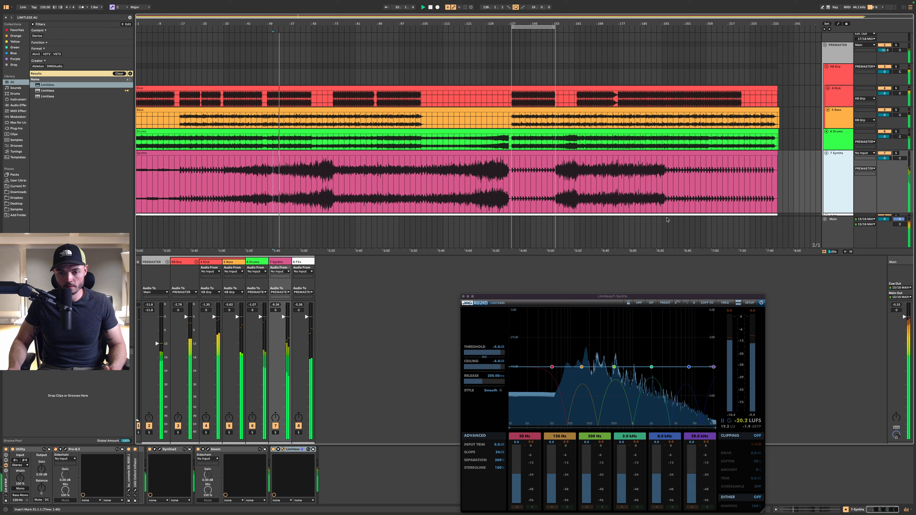
pyautogui.click(464, 297)
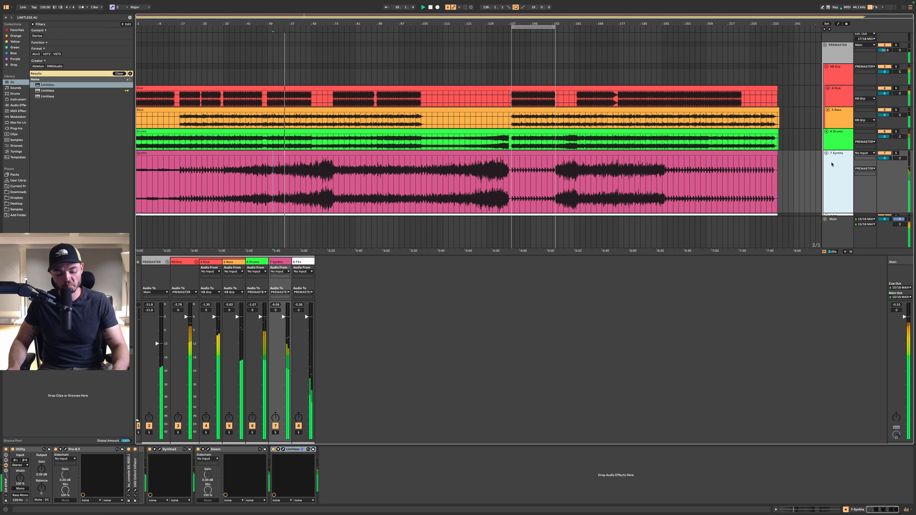
# Find the OTT multiband preset and load it onto the Synths track
pyautogui.press('super+f')
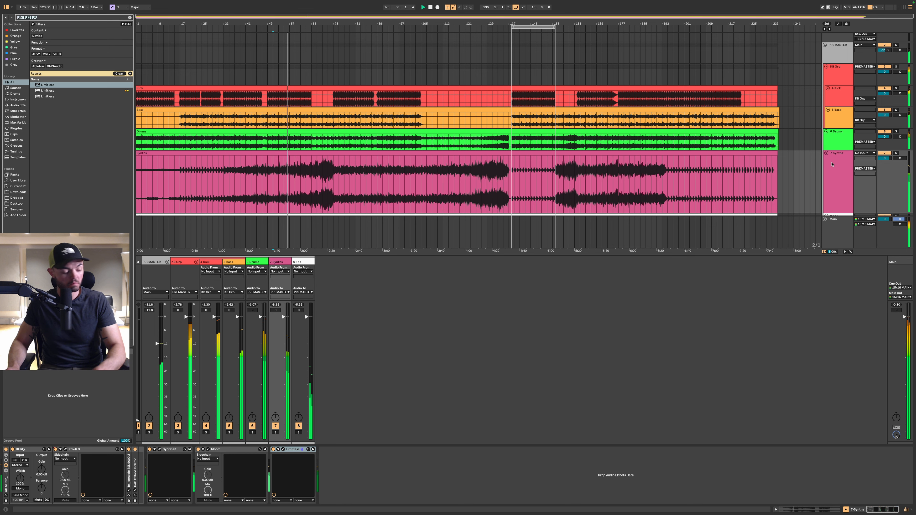
pyautogui.write('OTT multi')
pyautogui.press('Down')
pyautogui.press('Return')
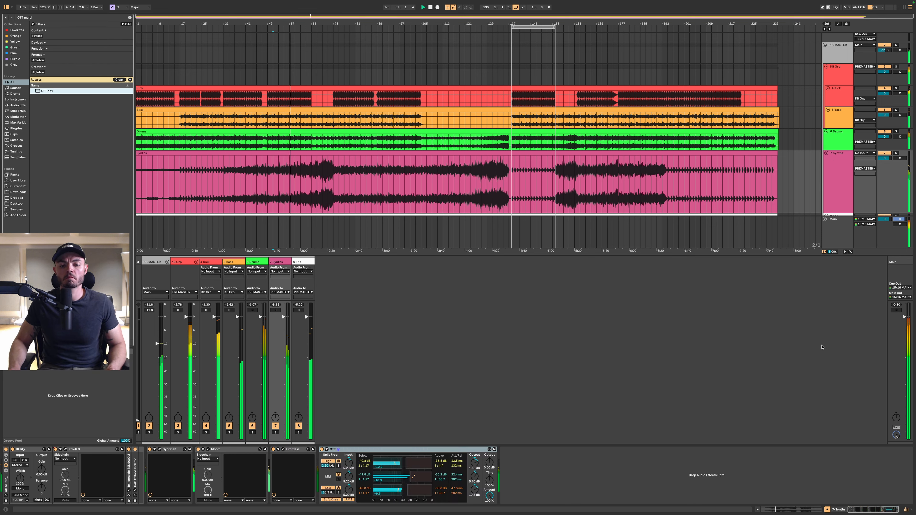
# Move OTT between bloom and Limitless, and reduce its amount during playback
pyautogui.moveTo(483, 499)
pyautogui.mouseDown()
pyautogui.moveTo(484, 512)
pyautogui.moveTo(489, 492)
pyautogui.mouseUp()
pyautogui.click(463, 453)
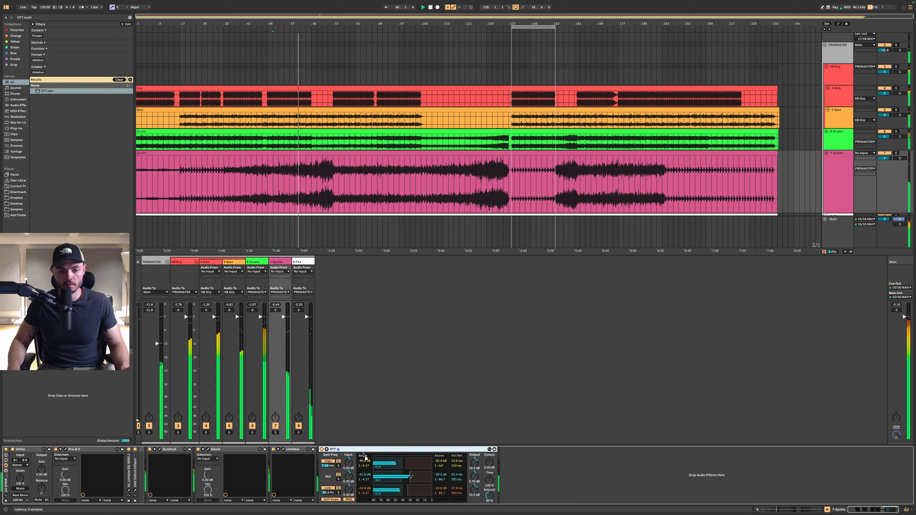
pyautogui.moveTo(308, 469); pyautogui.dragTo(274, 470)
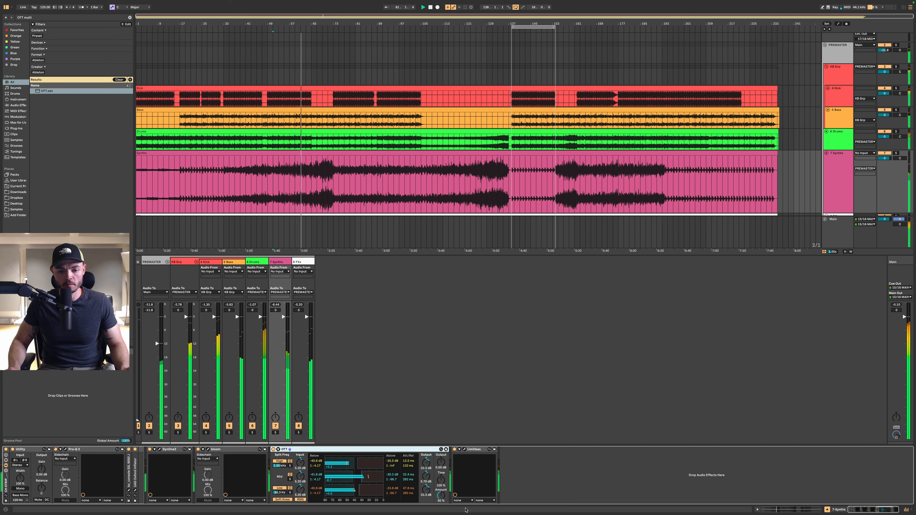
pyautogui.moveTo(442, 497); pyautogui.dragTo(442, 499)
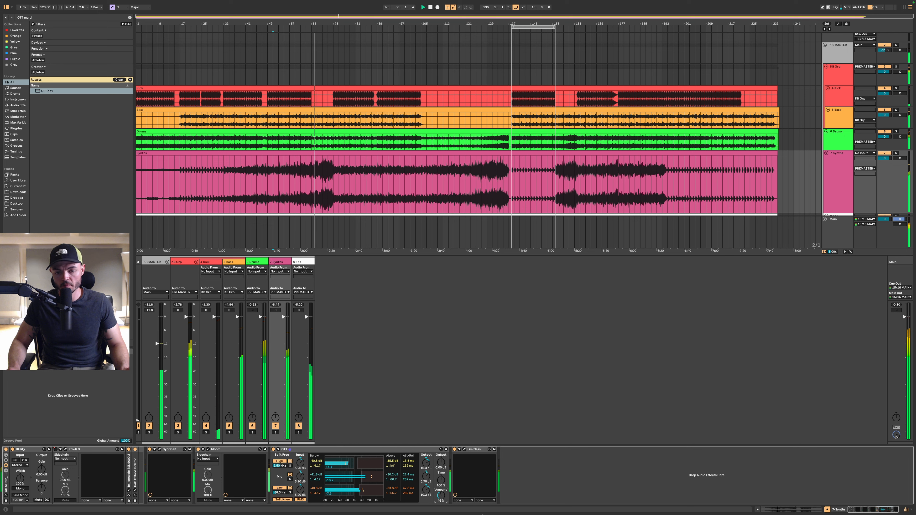
pyautogui.moveTo(440, 496)
pyautogui.mouseDown()
pyautogui.moveTo(441, 469)
pyautogui.moveTo(440, 514)
pyautogui.moveTo(441, 494)
pyautogui.mouseUp()
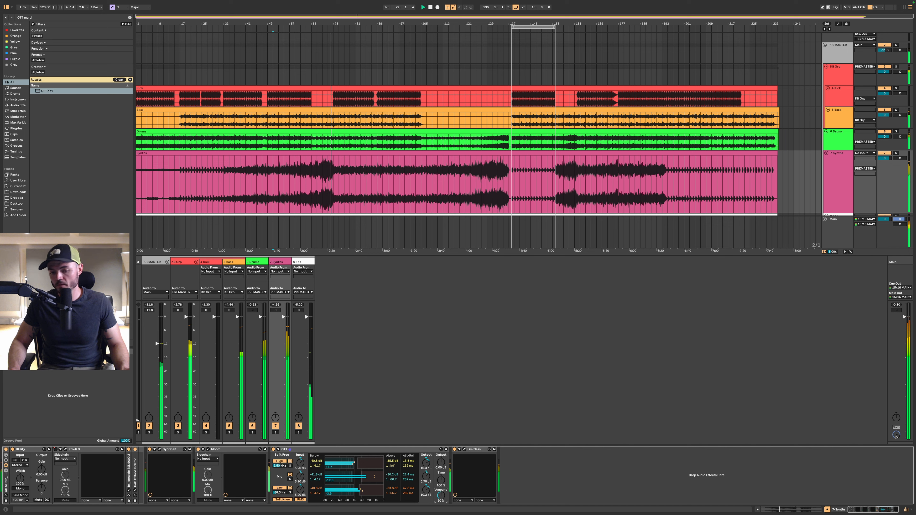
# Replay from bar 51 and compare the Synths track with all its devices bypassed and active
pyautogui.click(407, 449)
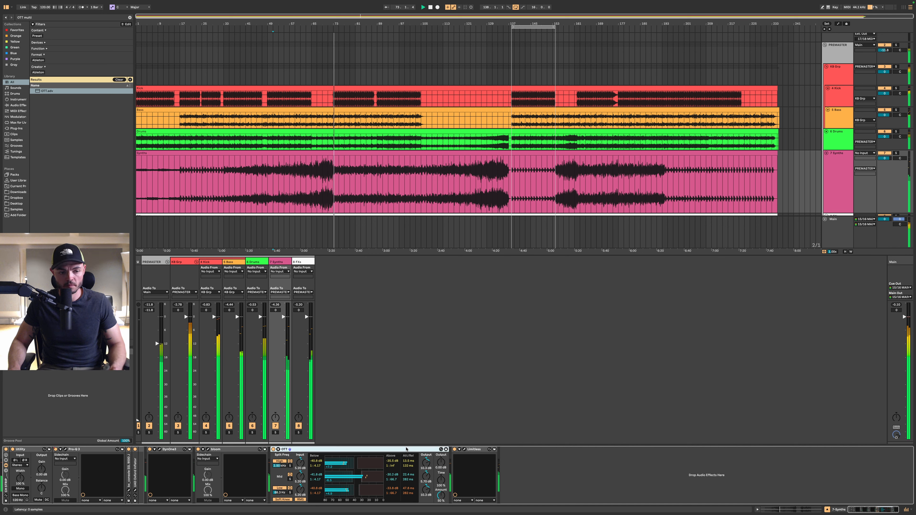
pyautogui.press('super+a')
pyautogui.press('space')
pyautogui.press('space')
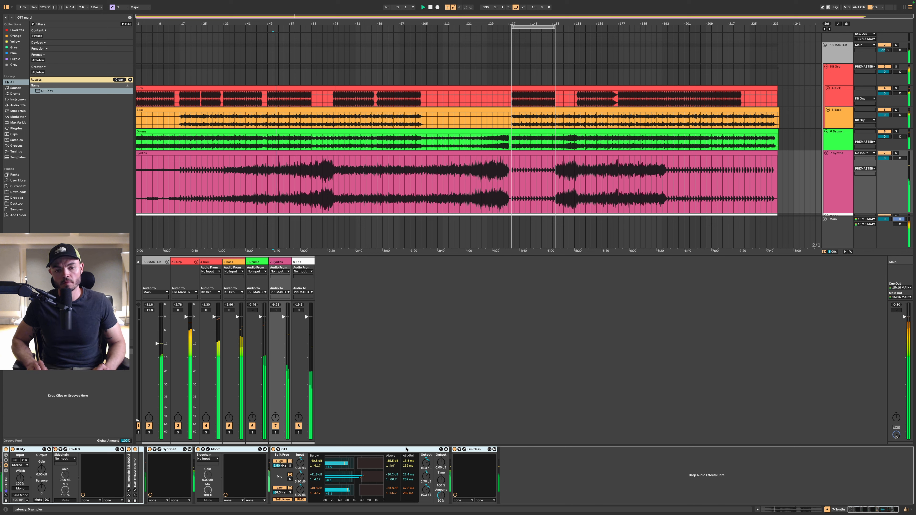
pyautogui.press('0')
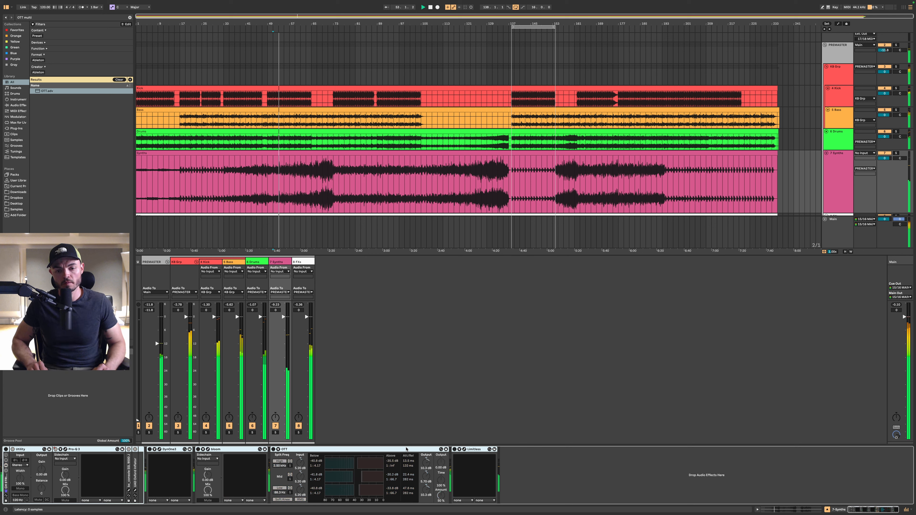
pyautogui.press('0')
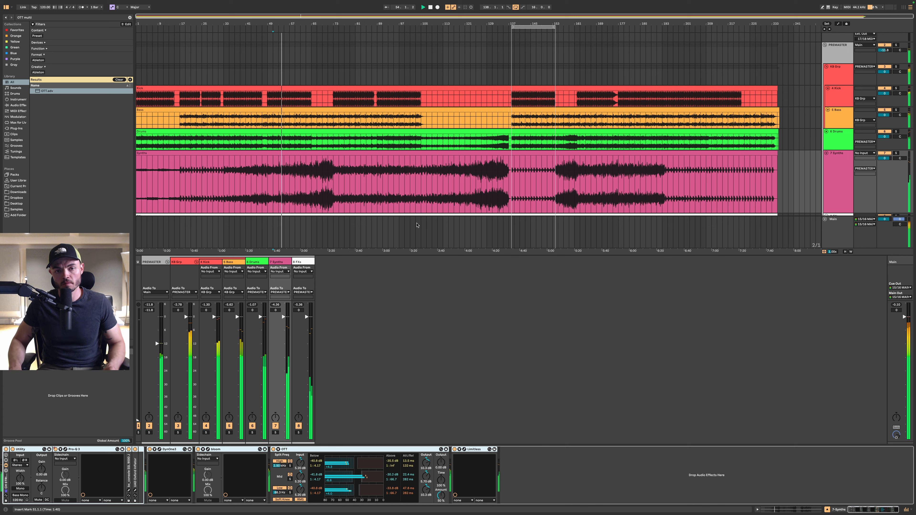
# Play from about bar 65 and compare the whole Synths device chain bypassed and active
pyautogui.click(312, 178)
pyautogui.press('space')
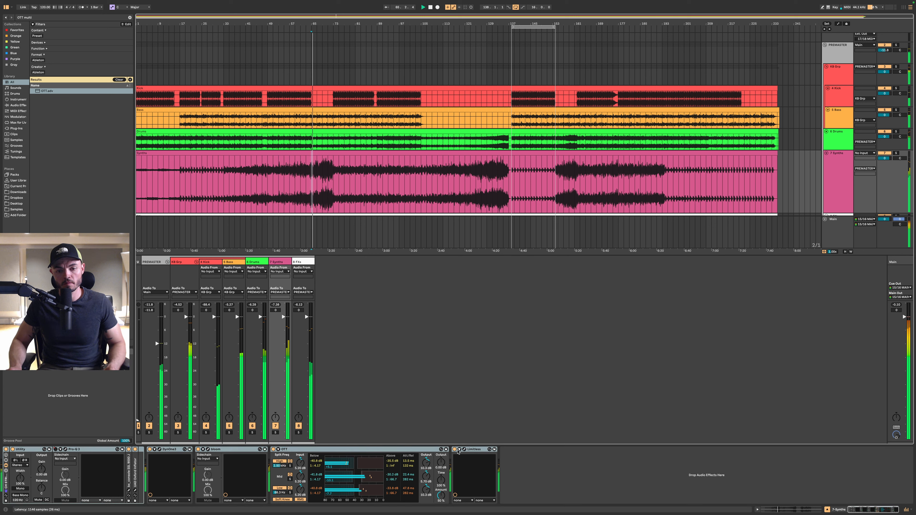
pyautogui.click(482, 450)
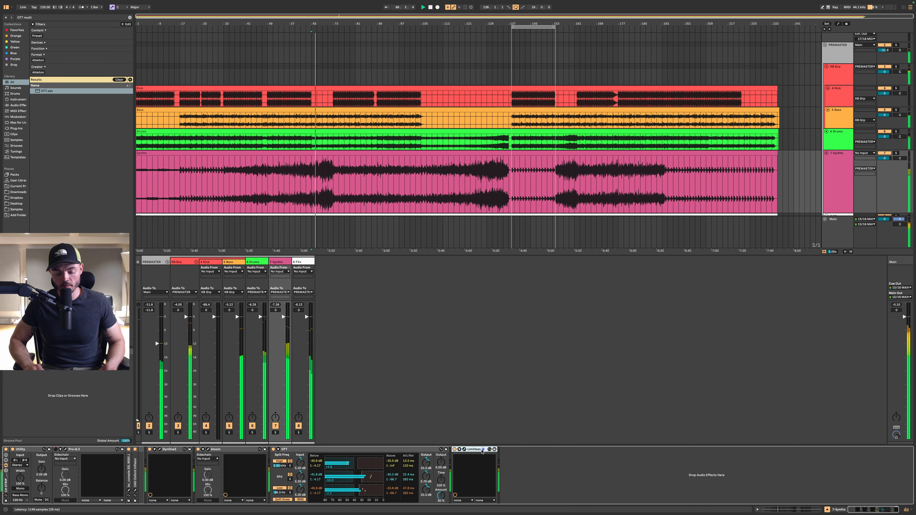
pyautogui.press('super+a')
pyautogui.press('0')
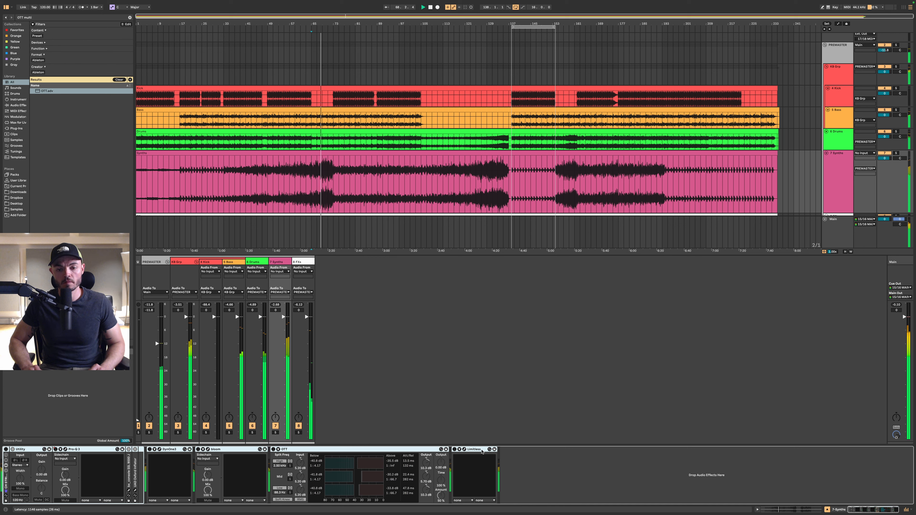
pyautogui.press('0')
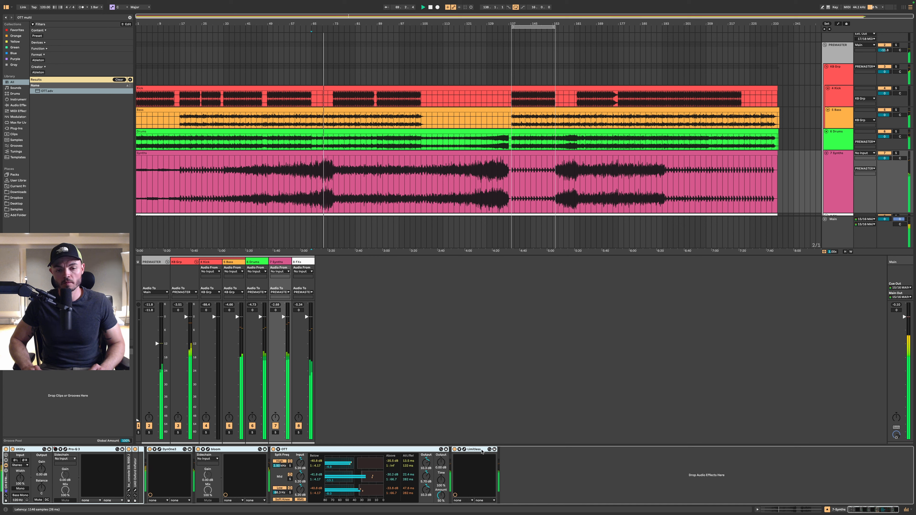
# Lower OTT's high-band output to about 4.8 dB and compare the Synths chain bypassed and active from about bar 65
pyautogui.click(481, 452)
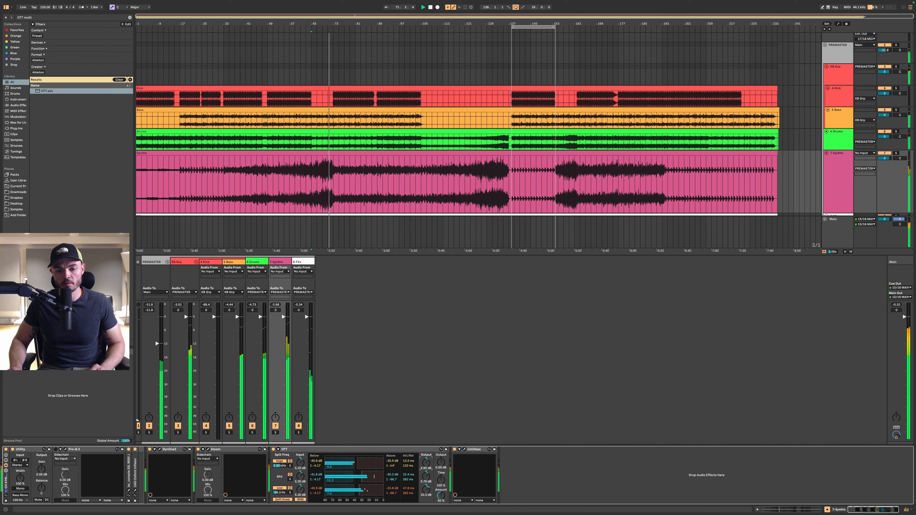
pyautogui.click(428, 452)
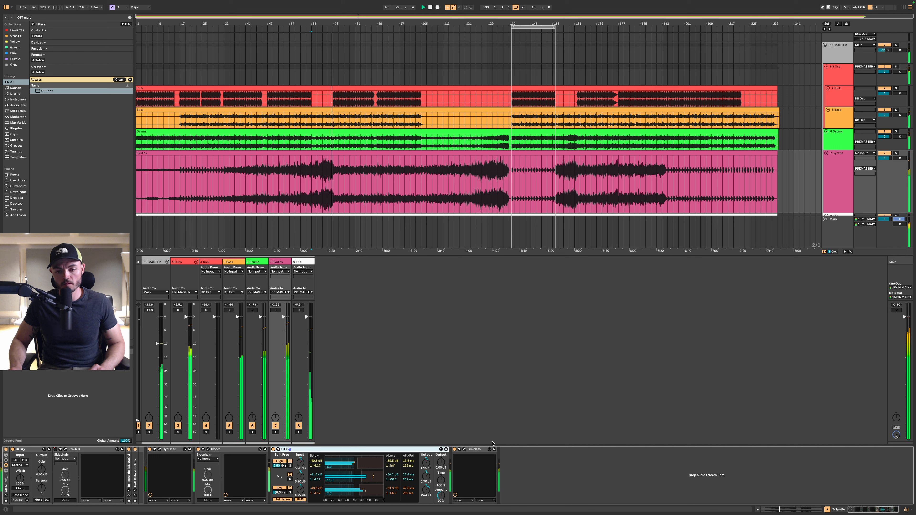
pyautogui.click(478, 450)
pyautogui.press('super+a')
pyautogui.press('0')
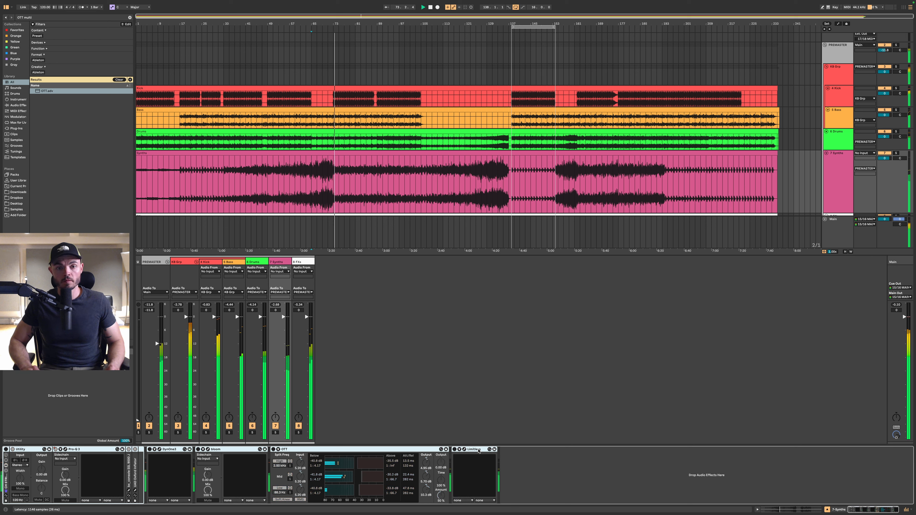
pyautogui.press('space')
pyautogui.press('space')
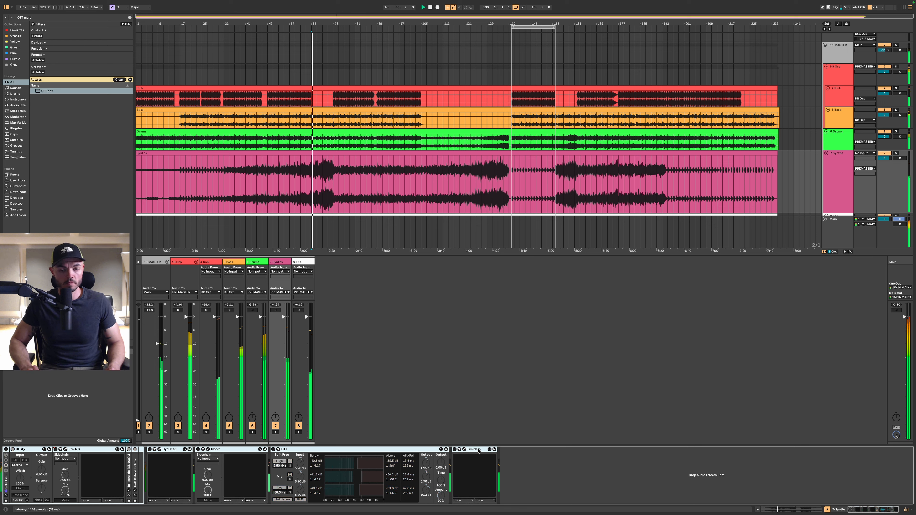
pyautogui.press('0')
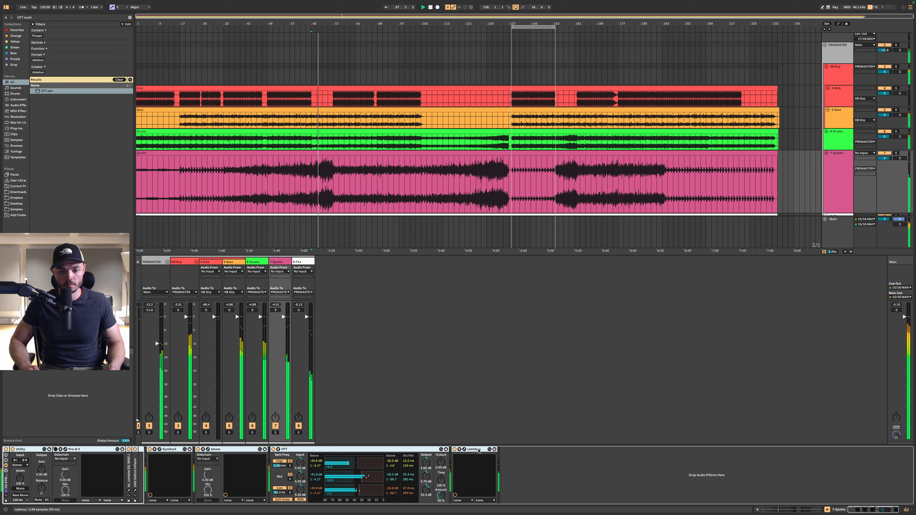
pyautogui.press('0')
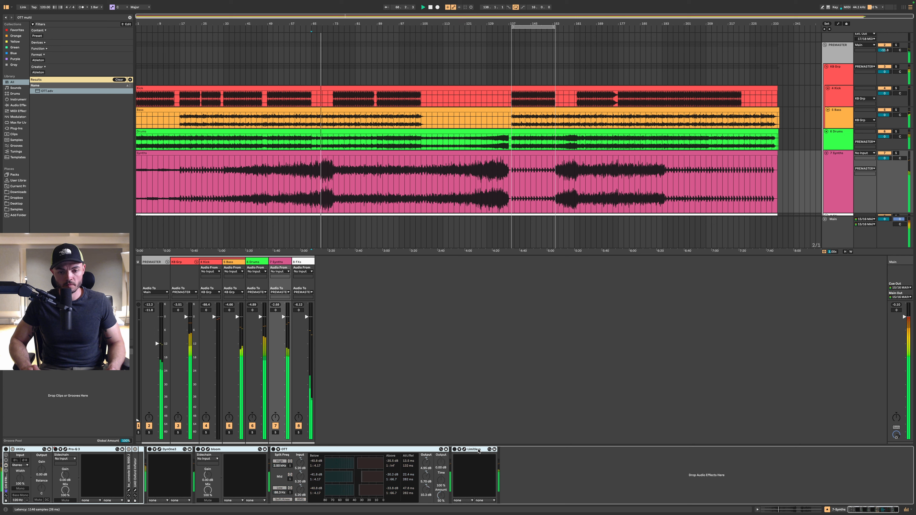
pyautogui.press('0')
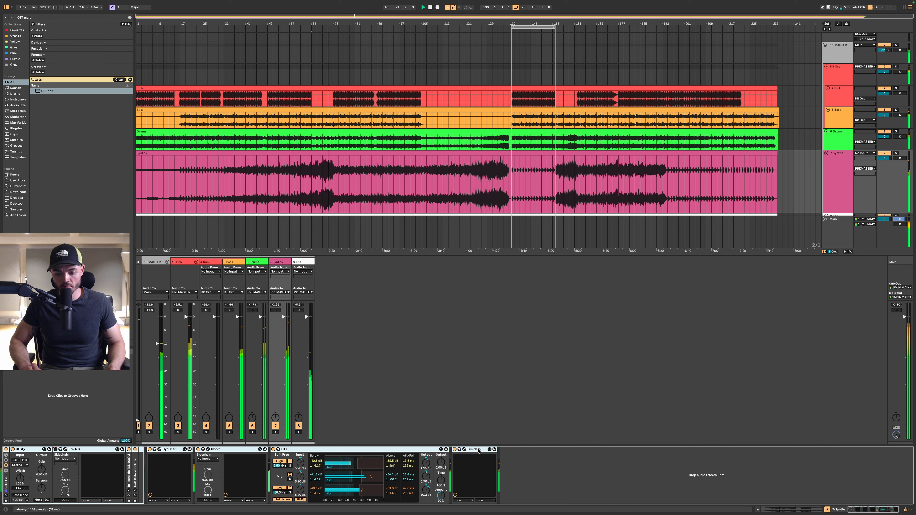
# Solo the Synths track and engage the low-pass filter in its bx_console SSL 9000 J during playback
pyautogui.press('s')
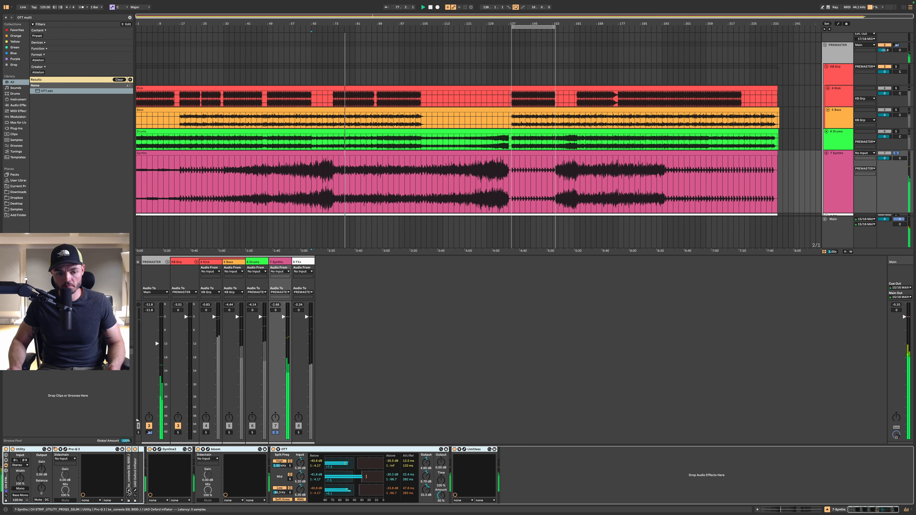
pyautogui.click(129, 491)
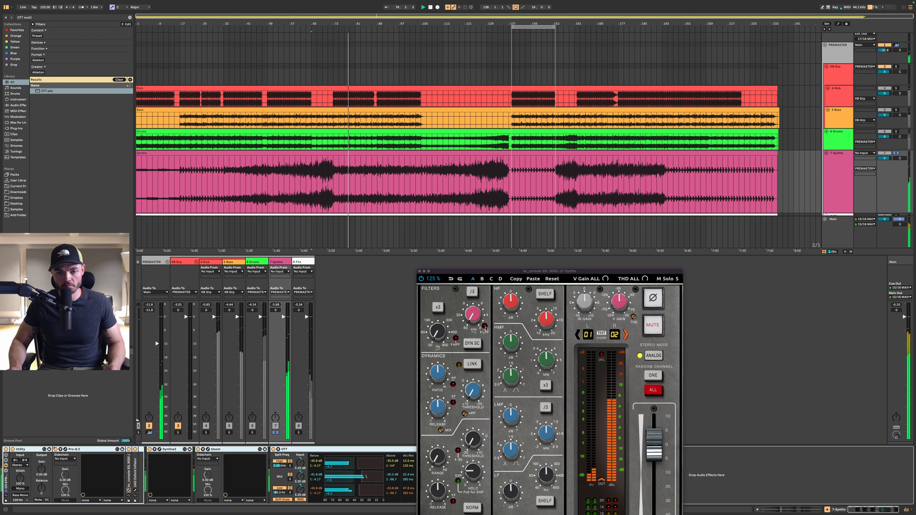
pyautogui.click(473, 300)
pyautogui.moveTo(472, 299); pyautogui.dragTo(474, 298)
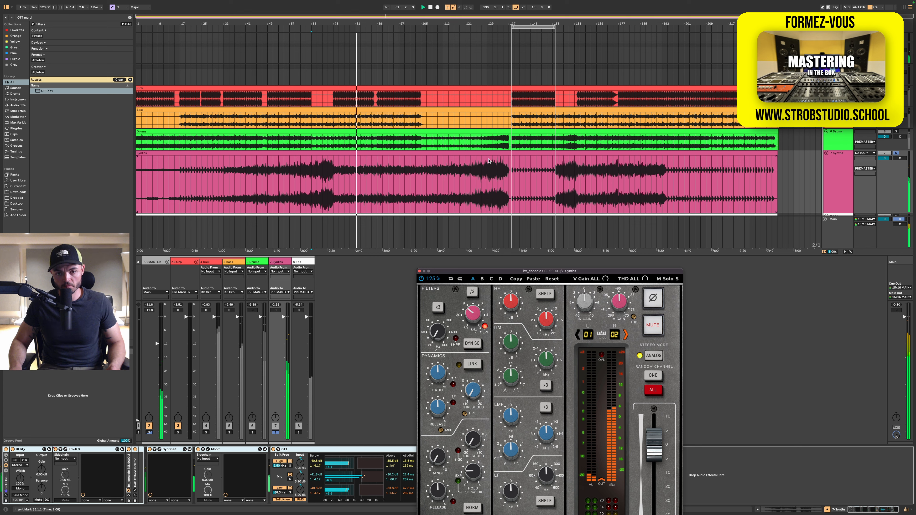
# Play the soloed Synths from about bar 129 and sweep the console's low-pass cutoff to a new position by ear
pyautogui.click(486, 189)
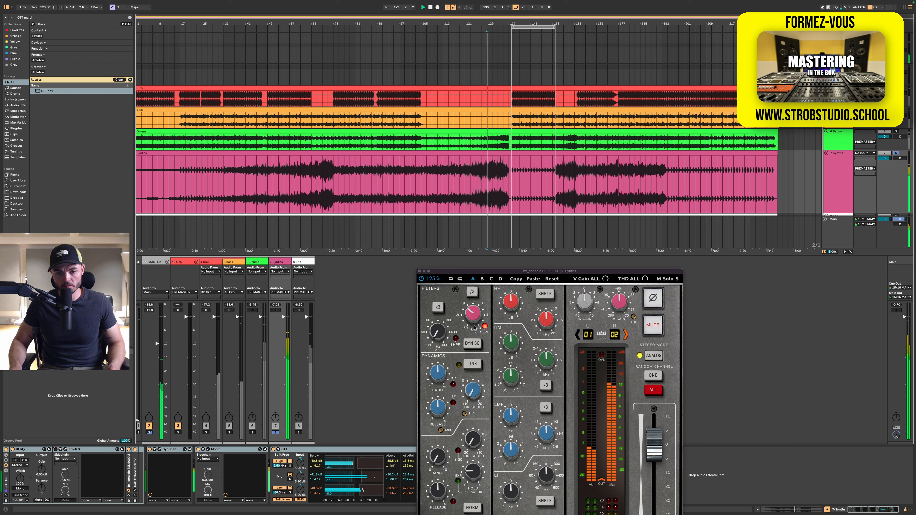
pyautogui.click(472, 318)
pyautogui.moveTo(472, 319); pyautogui.dragTo(472, 320)
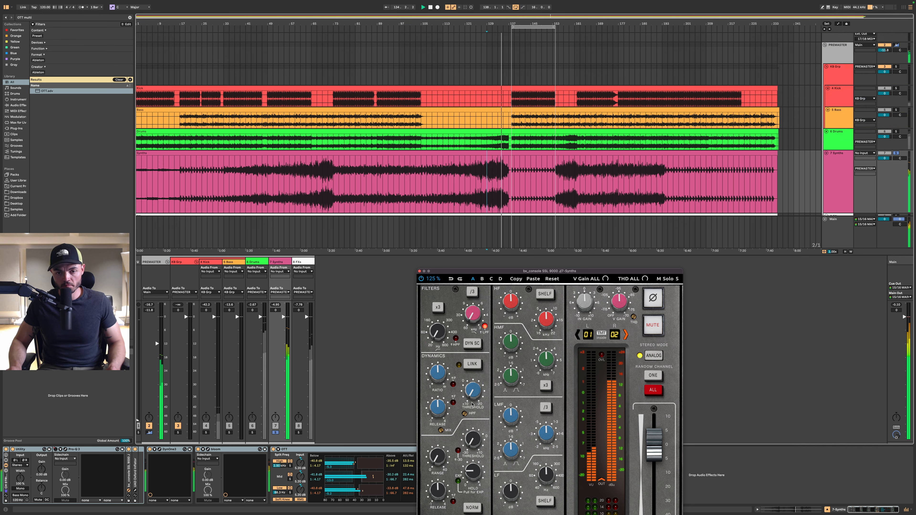
pyautogui.moveTo(472, 321); pyautogui.dragTo(471, 307)
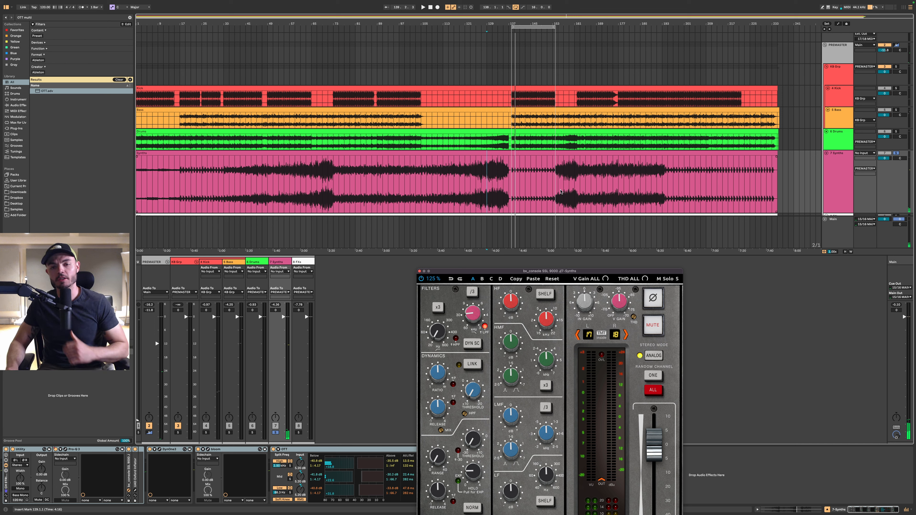
# Check the SSL console's filter settings on the Synths track again and close the plug-in window
pyautogui.click(832, 181)
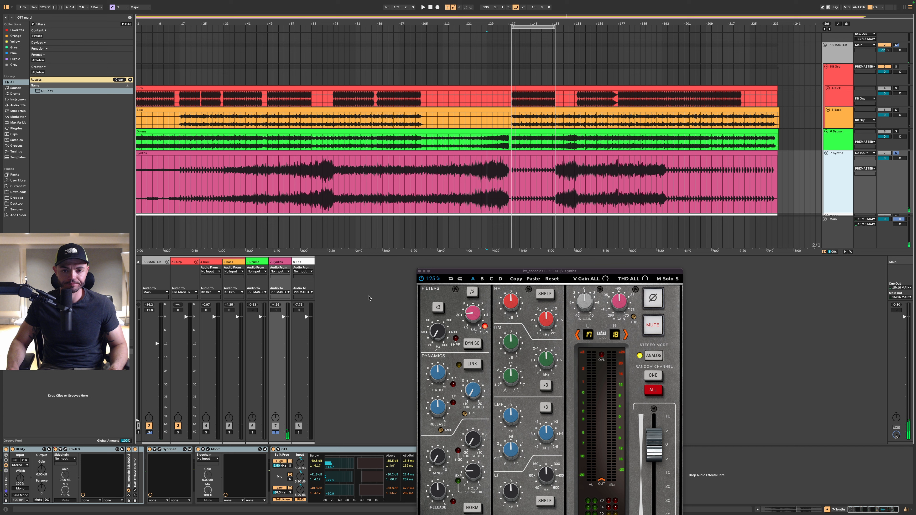
pyautogui.click(419, 274)
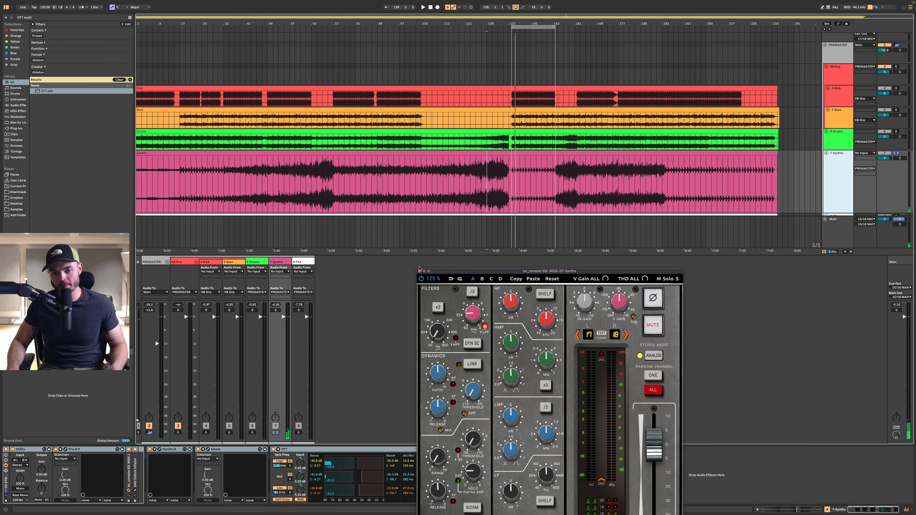
pyautogui.click(419, 271)
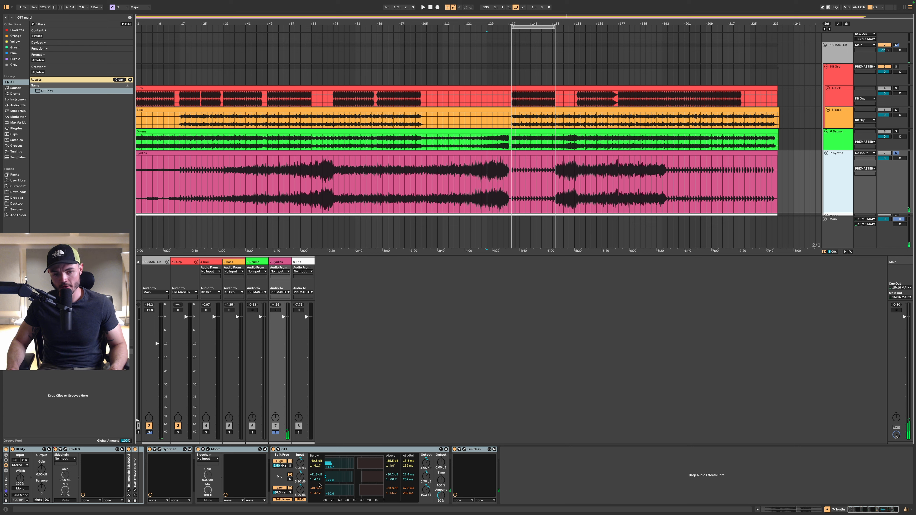
pyautogui.click(129, 491)
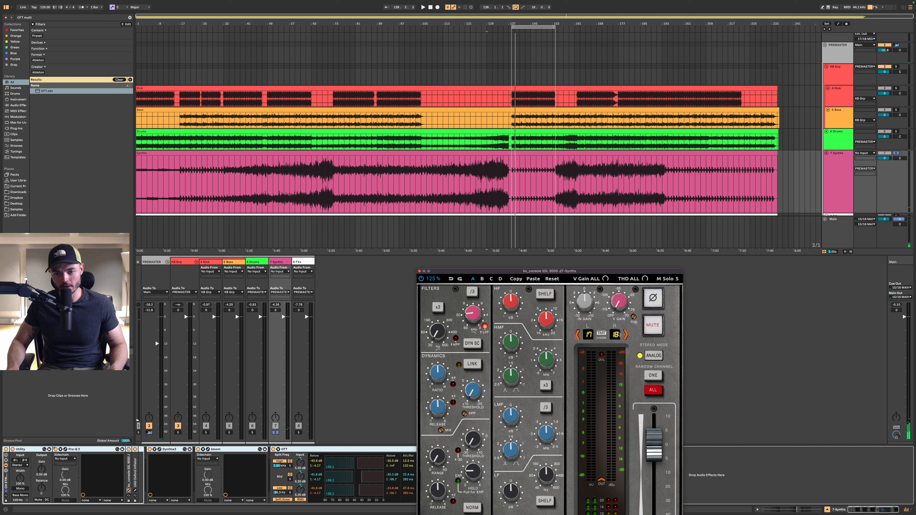
pyautogui.click(420, 271)
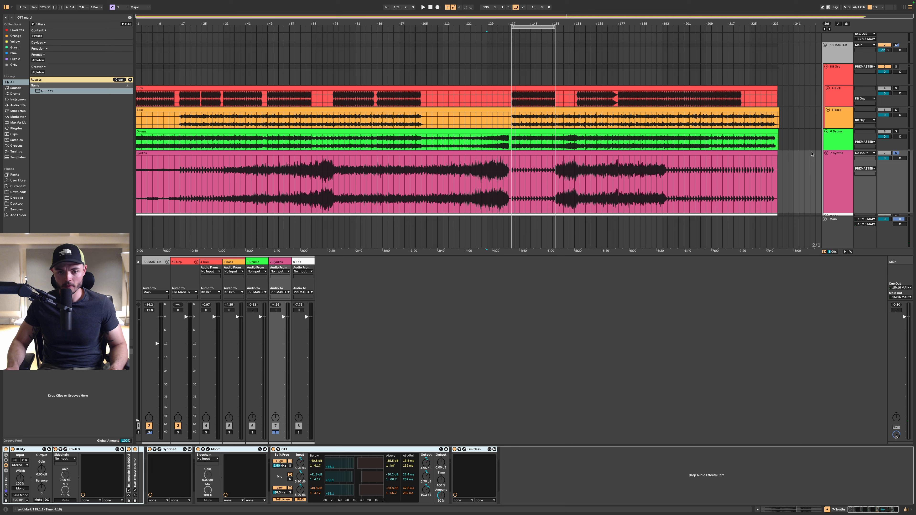
# Find RX 10 De-click in the library and insert it on the Synths track between bloom and OTT
pyautogui.click(487, 176)
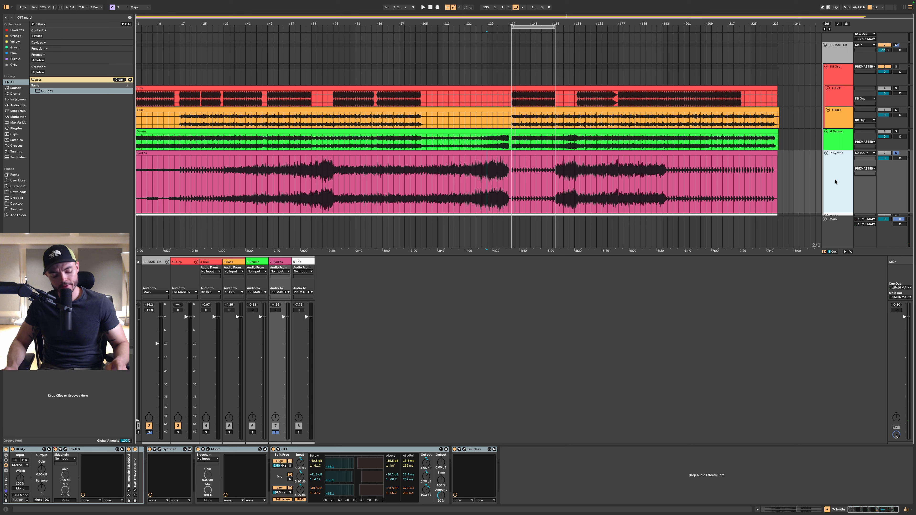
pyautogui.press('super+f')
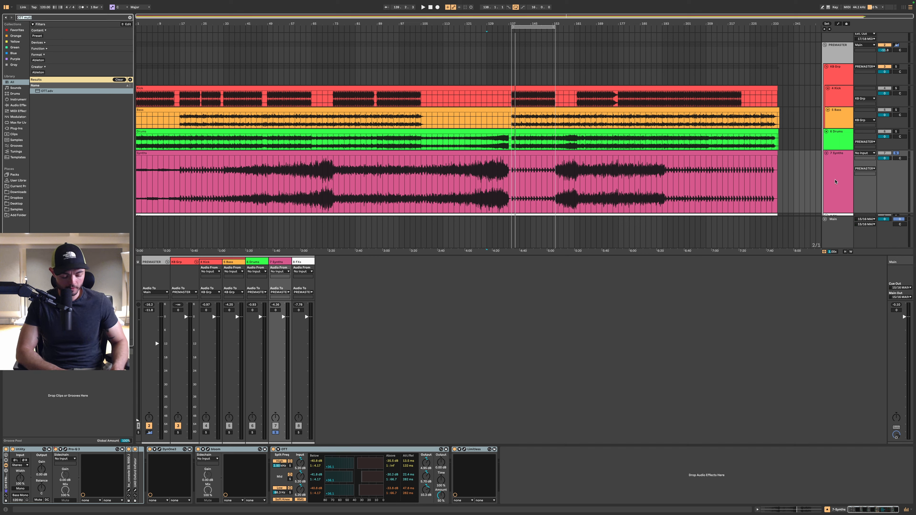
pyautogui.write('rx de')
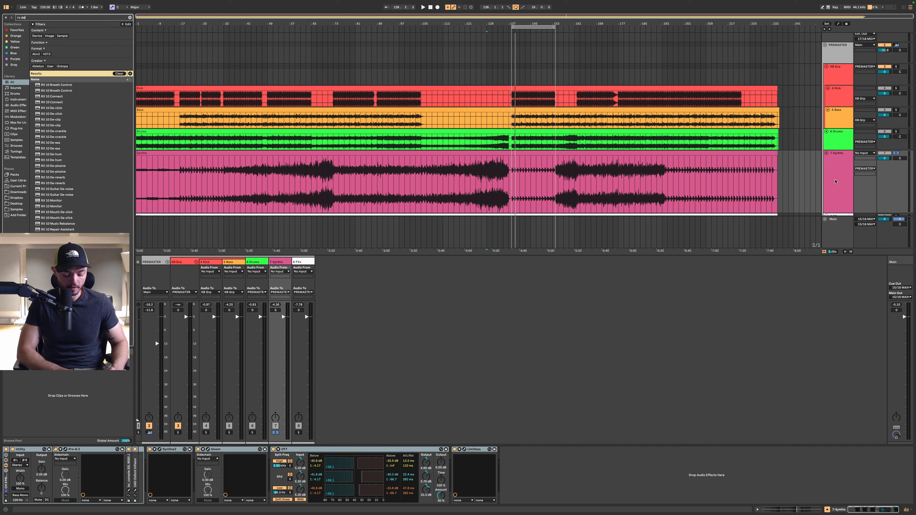
pyautogui.write('cl')
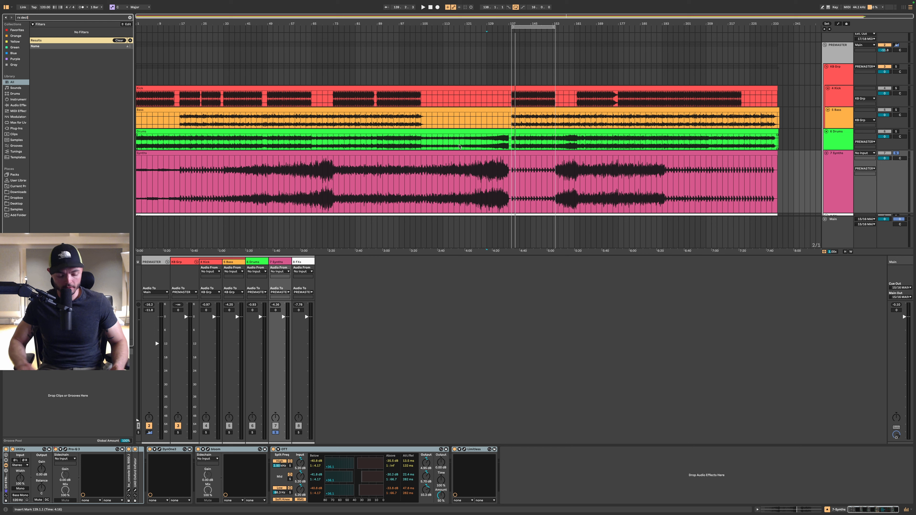
pyautogui.write('x')
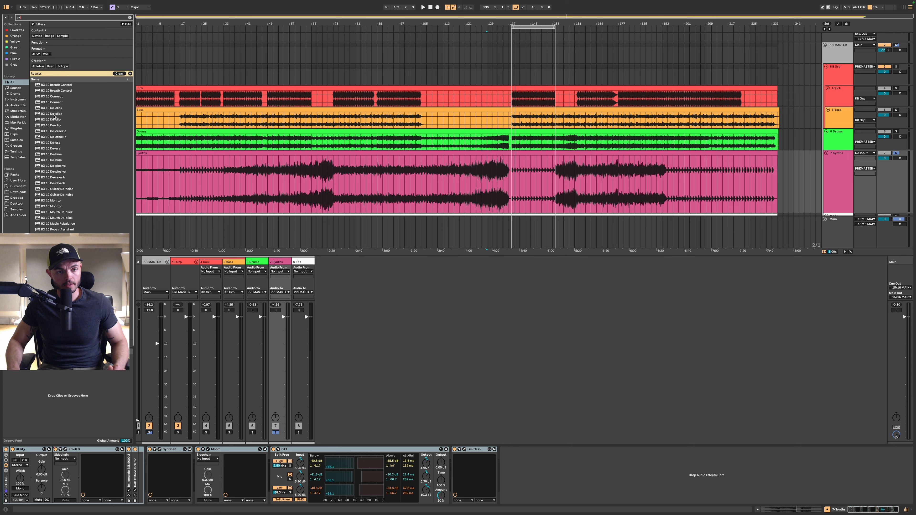
pyautogui.click(47, 110)
pyautogui.click(52, 114)
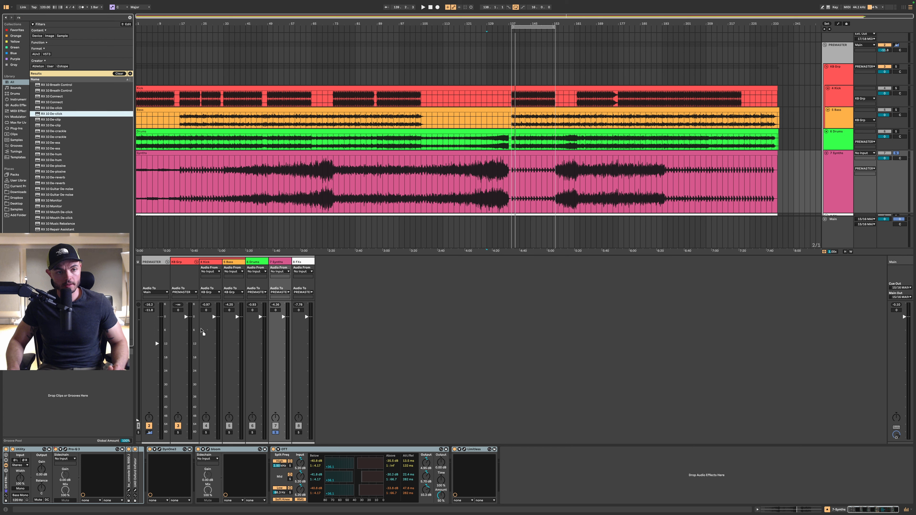
pyautogui.moveTo(269, 514); pyautogui.dragTo(269, 485)
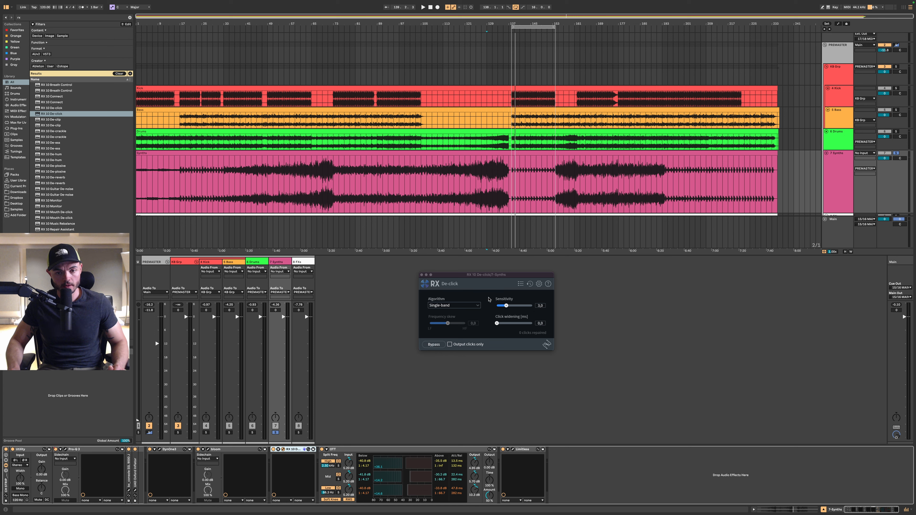
# Play the soloed Synths from bar 75 and lower the De-click sensitivity to 1.6
pyautogui.click(338, 186)
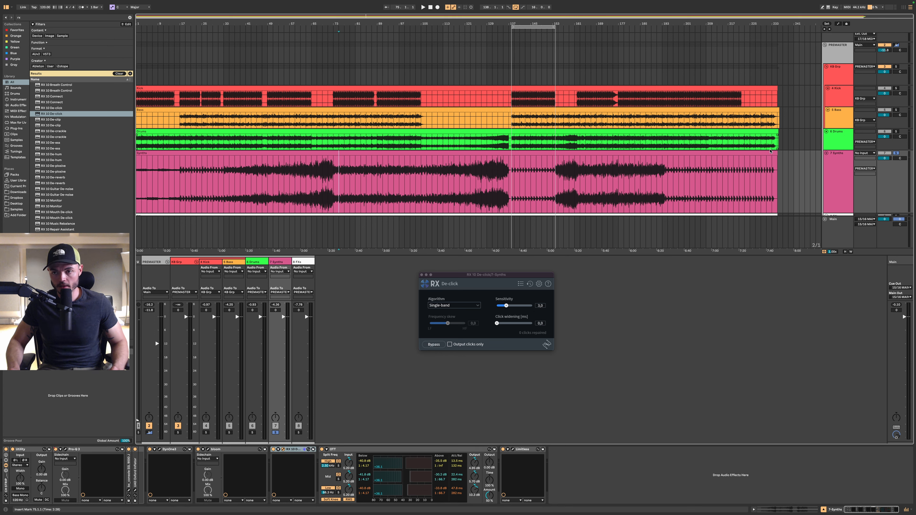
pyautogui.click(896, 153)
pyautogui.click(895, 153)
pyautogui.press('space')
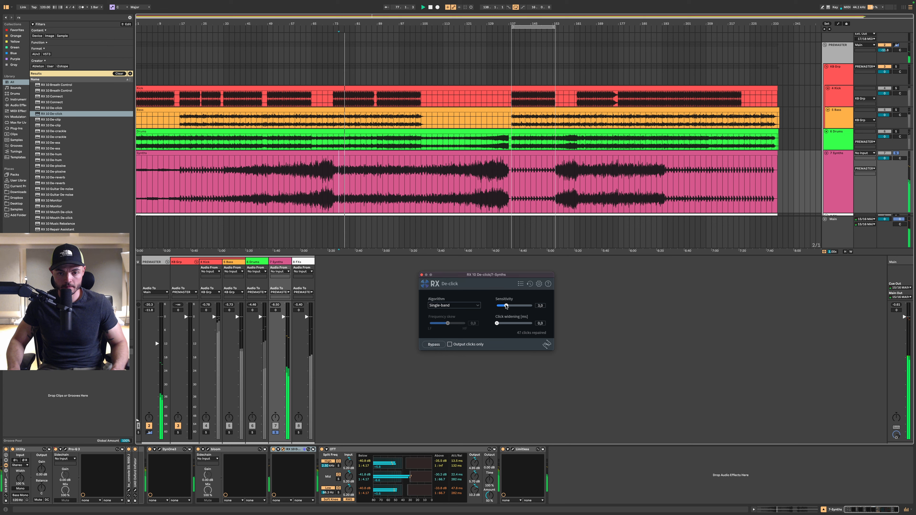
pyautogui.moveTo(506, 306); pyautogui.dragTo(501, 309)
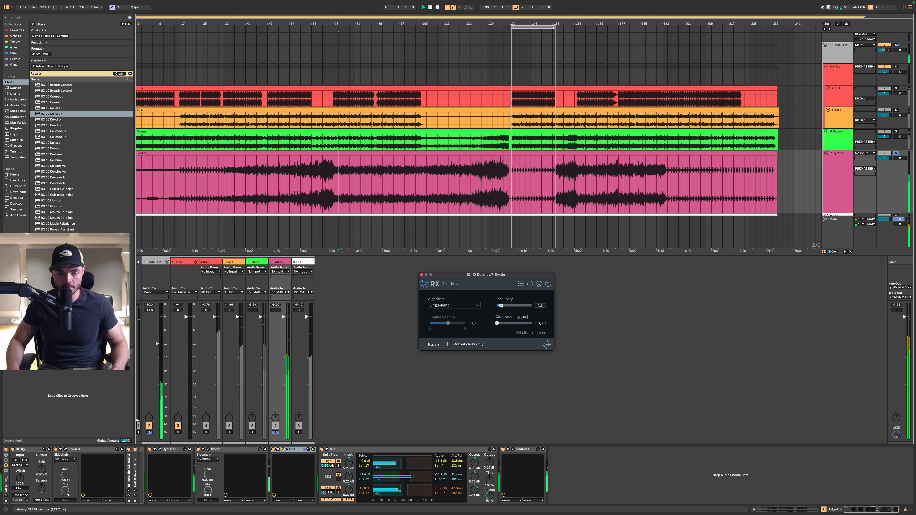
# Compare De-click bypassed and active, set OTT's high-band output to about 7.24 dB, and return to the full mix
pyautogui.click(275, 450)
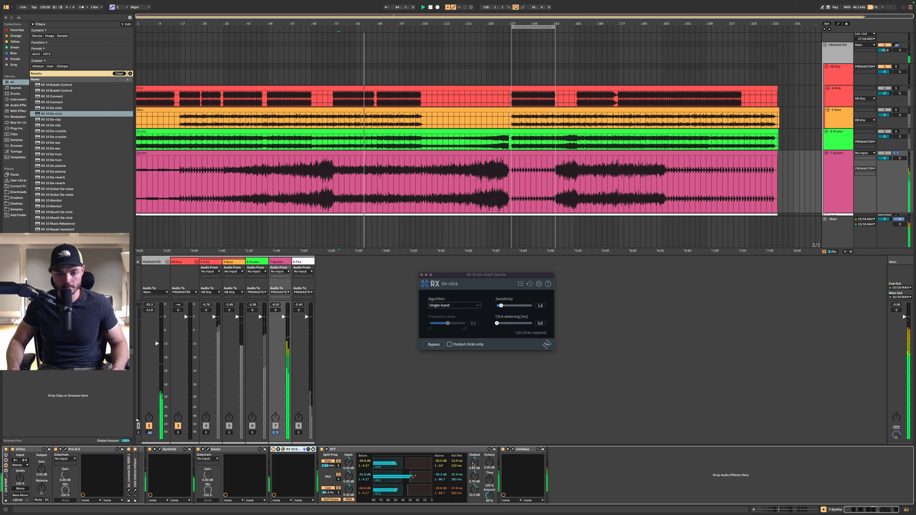
pyautogui.moveTo(472, 459); pyautogui.dragTo(474, 465)
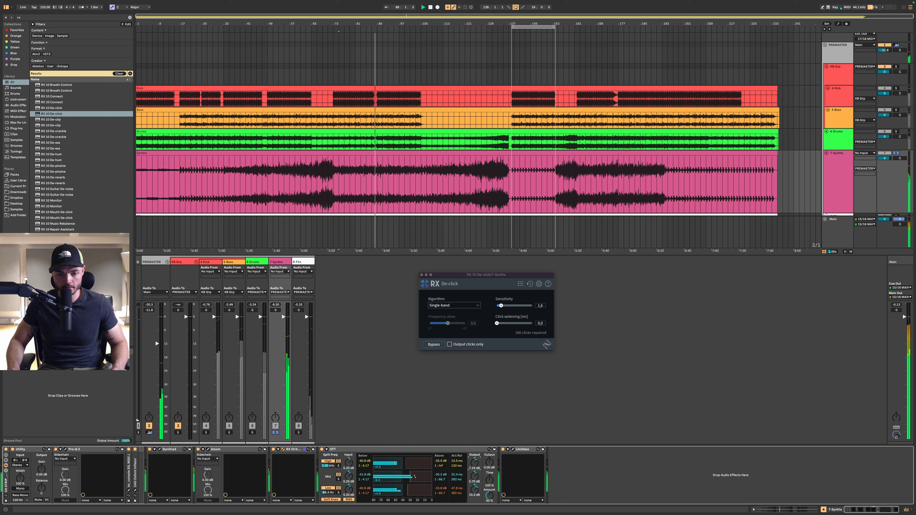
pyautogui.press('s')
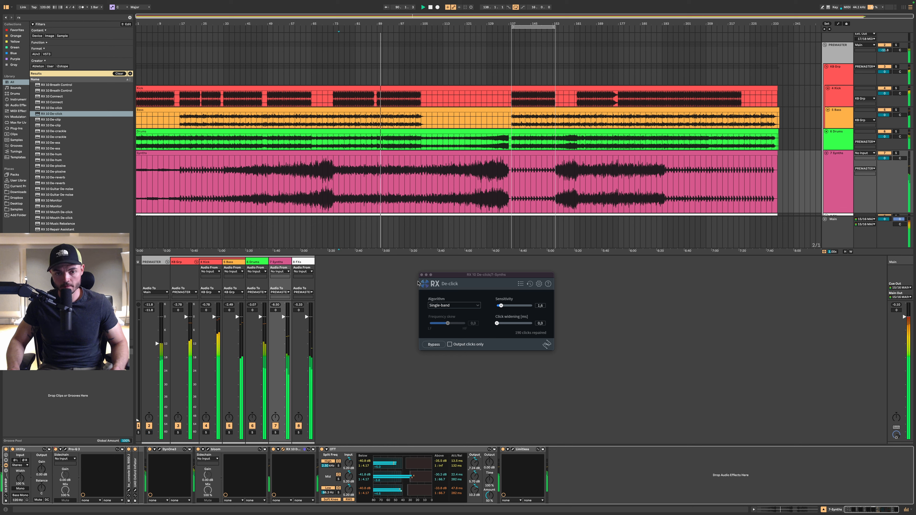
pyautogui.click(421, 275)
# Add the AU version of StageOne2 to the Synths track and place it between OTT and Limitless
pyautogui.click(835, 175)
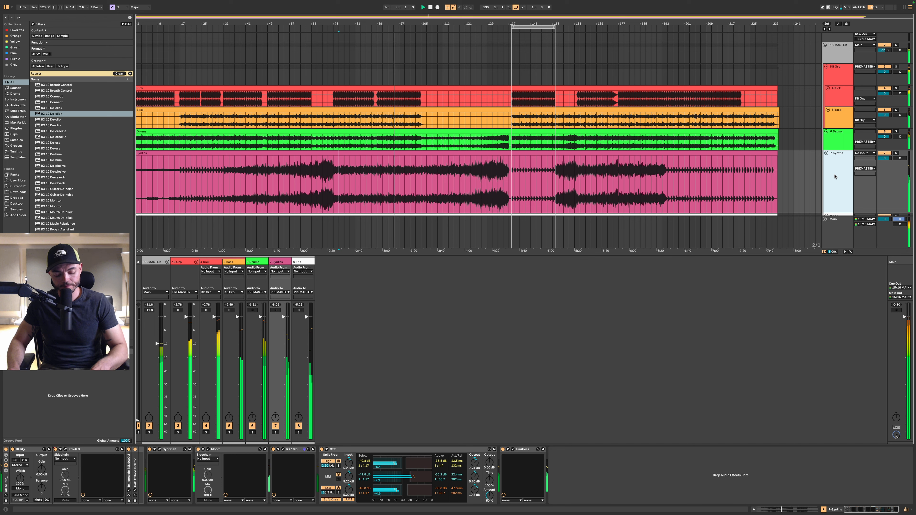
pyautogui.press('super+f')
pyautogui.write('StageOne2 au')
pyautogui.press('Down')
pyautogui.press('Return')
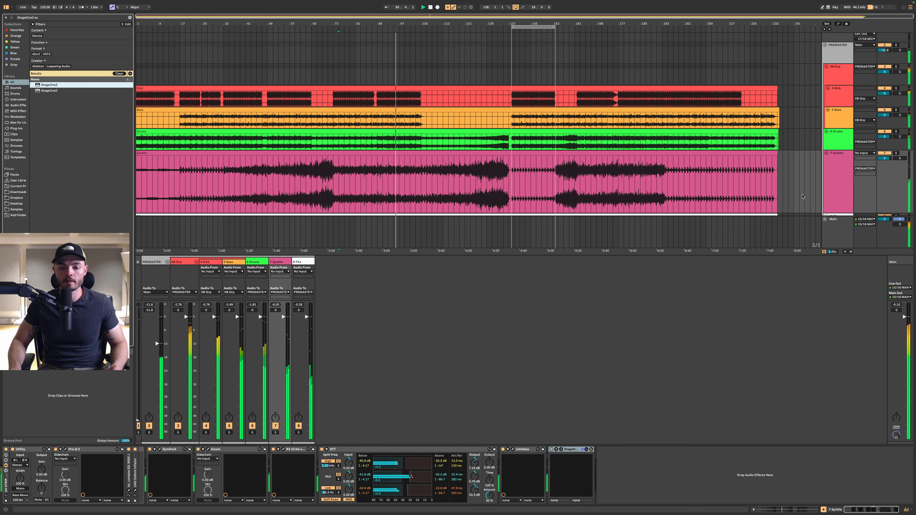
pyautogui.moveTo(568, 449); pyautogui.dragTo(510, 467)
pyautogui.moveTo(534, 386); pyautogui.dragTo(556, 428)
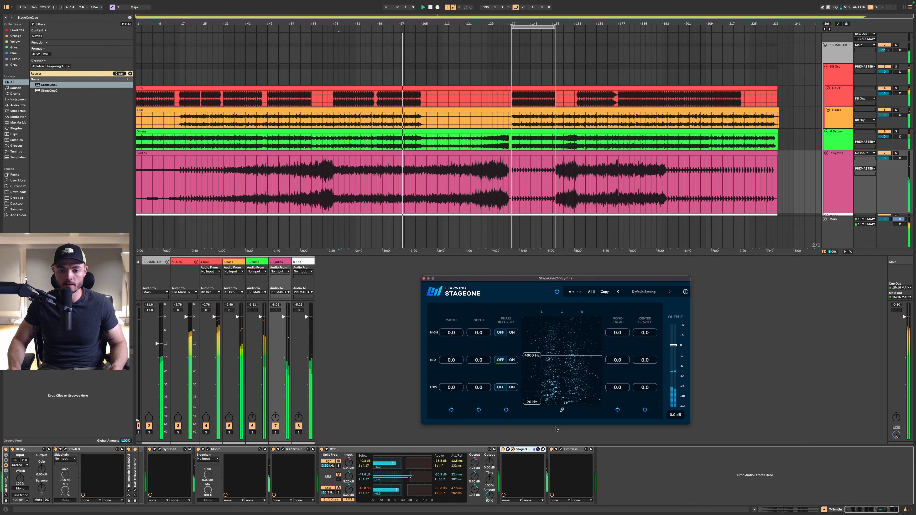
# Set StageOne's width to 13.5 high, 26.4 mid and 5.5 low, with the low crossover at 224 Hz
pyautogui.moveTo(452, 387)
pyautogui.mouseDown()
pyautogui.moveTo(467, 392)
pyautogui.moveTo(453, 398)
pyautogui.mouseUp()
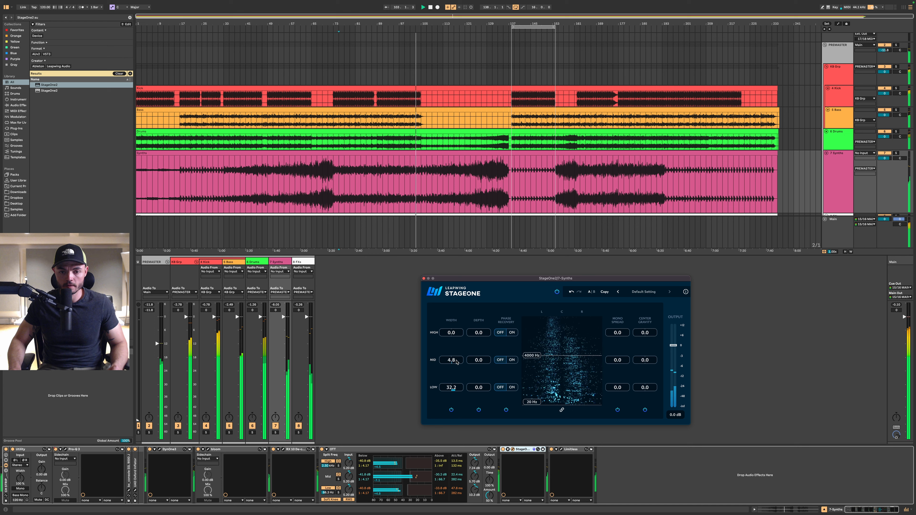
pyautogui.moveTo(457, 337); pyautogui.dragTo(458, 335)
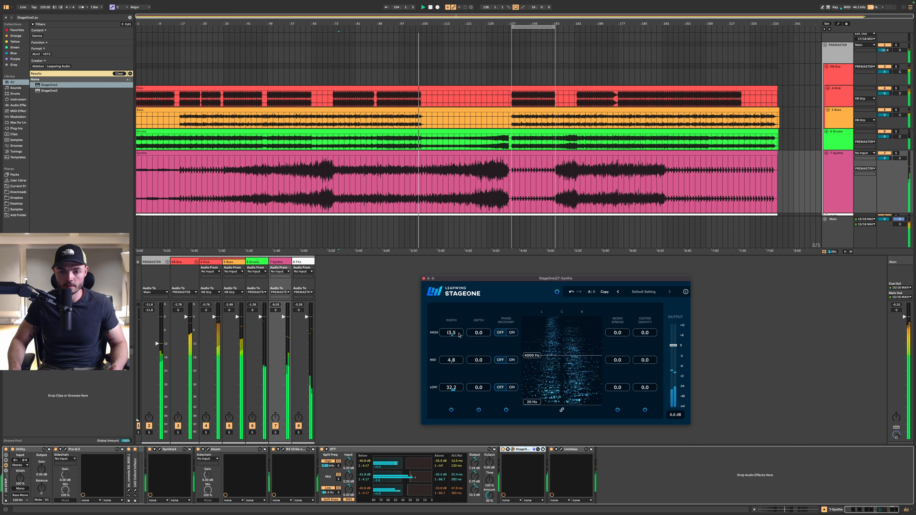
pyautogui.moveTo(456, 363)
pyautogui.mouseDown()
pyautogui.moveTo(479, 359)
pyautogui.moveTo(545, 405)
pyautogui.mouseUp()
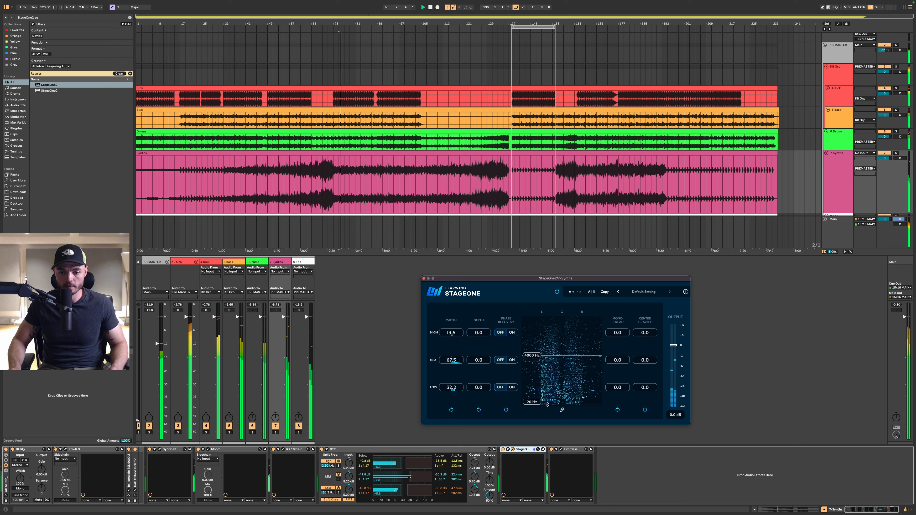
pyautogui.moveTo(547, 396); pyautogui.dragTo(547, 397)
pyautogui.moveTo(455, 389); pyautogui.dragTo(452, 367)
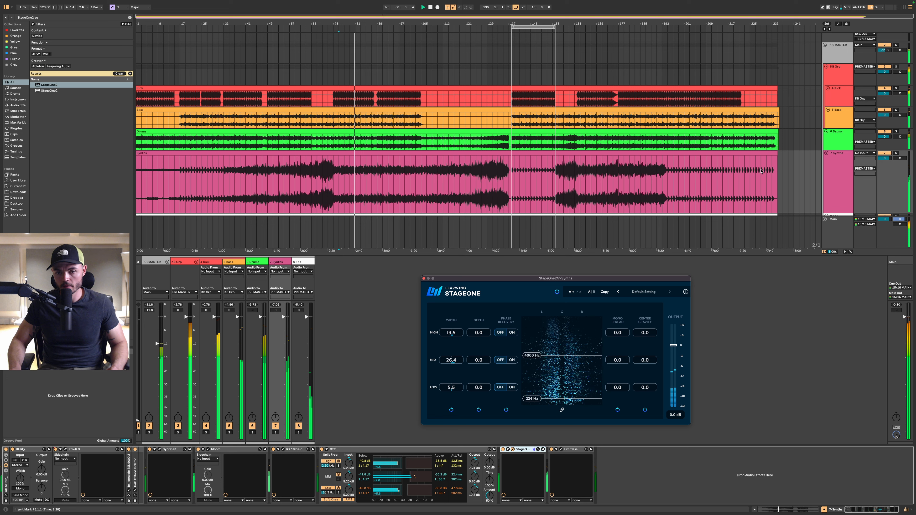
# Copy the kick-sidechained FabFilter Pro-C 2 from the Bass track to the end of the Synths chain and play the mix
pyautogui.press('space')
pyautogui.click(834, 122)
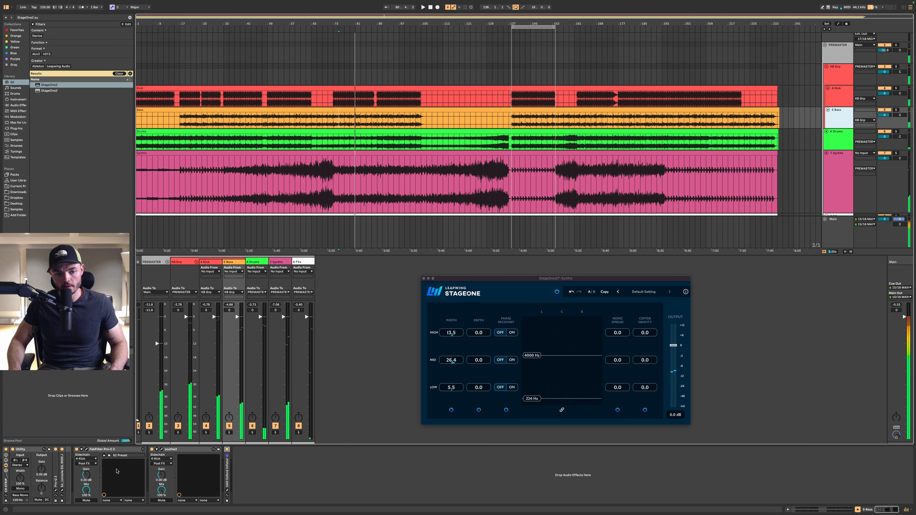
pyautogui.click(110, 449)
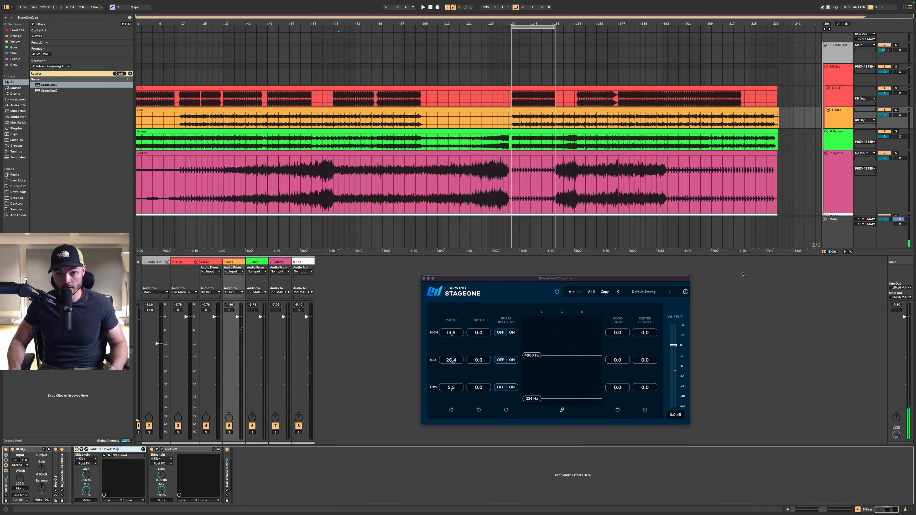
pyautogui.click(833, 173)
pyautogui.click(606, 488)
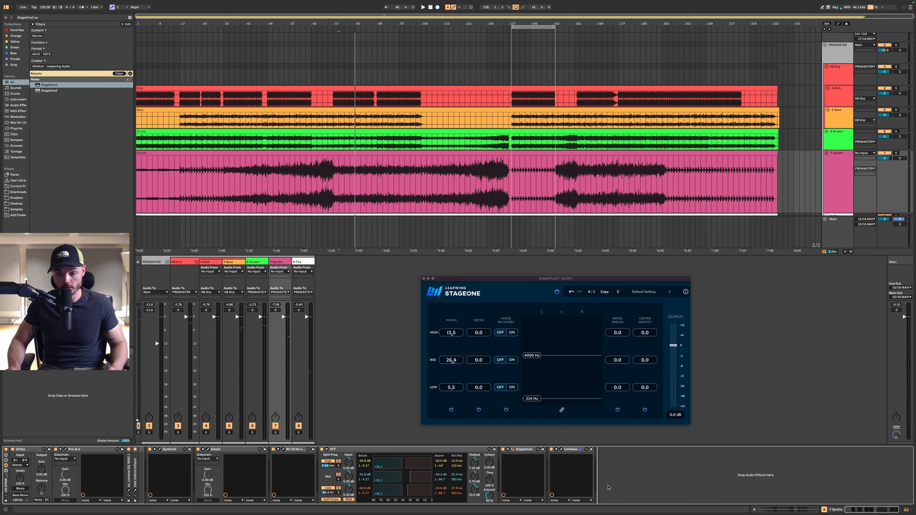
pyautogui.press('super+v')
pyautogui.press('space')
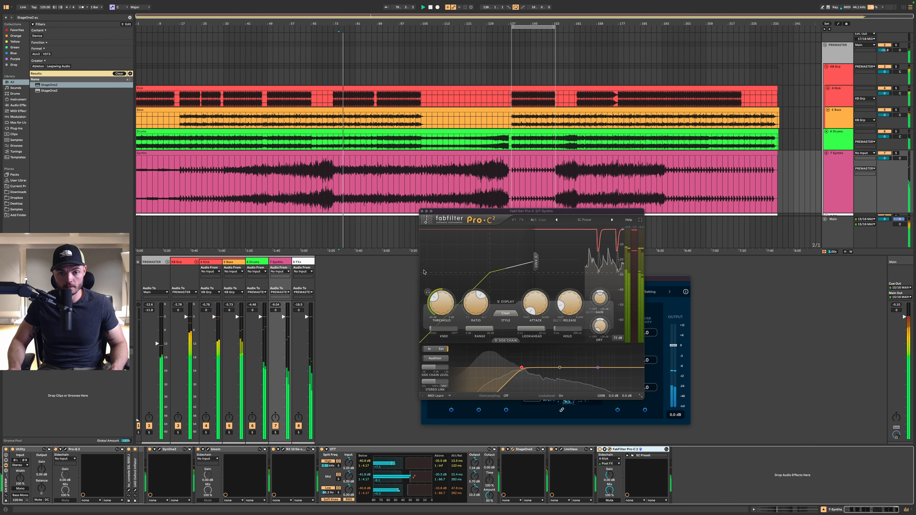
# Raise the threshold of the kick-sidechained Pro-C 2 on the Synths track to about -20 dB, and close the open plug-in windows
pyautogui.moveTo(441, 307); pyautogui.dragTo(439, 298)
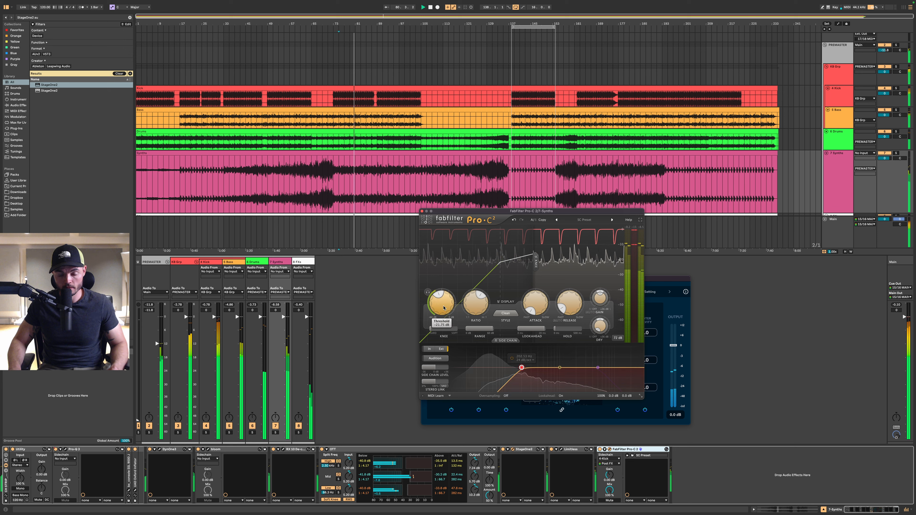
pyautogui.moveTo(443, 305); pyautogui.dragTo(443, 303)
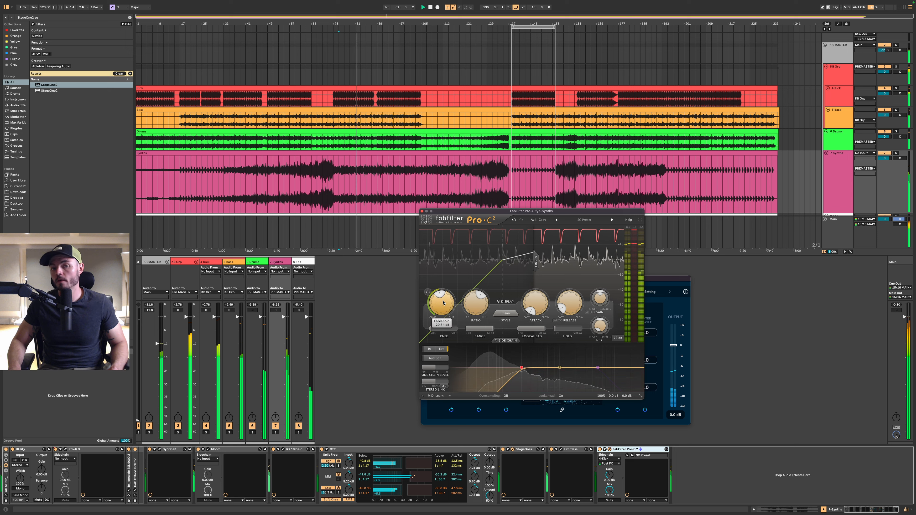
pyautogui.click(422, 211)
pyautogui.click(424, 279)
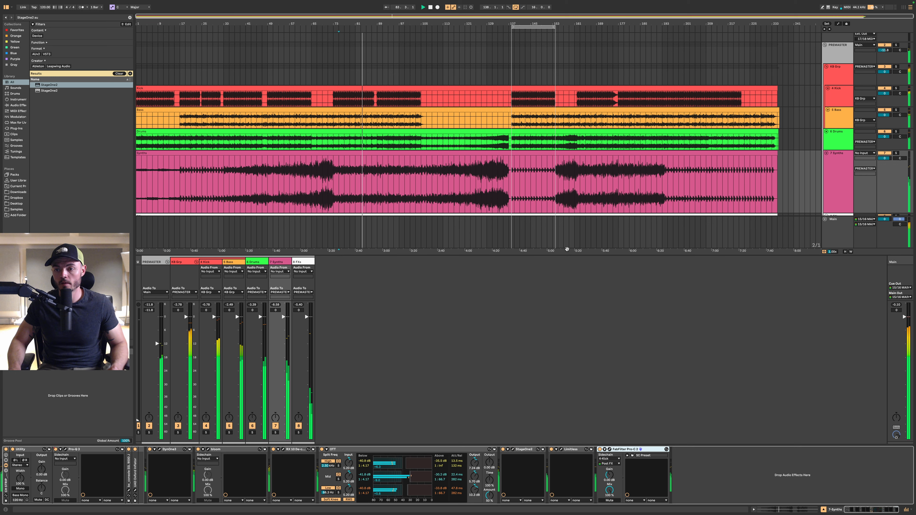
# Collapse the Synths track, enlarge the Drums track, and audition the drums soloed before returning to the full mix
pyautogui.click(839, 232)
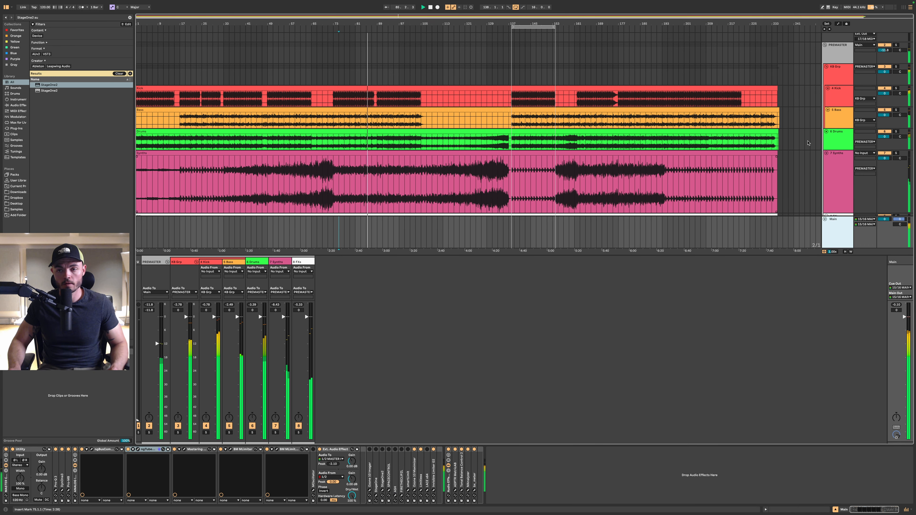
pyautogui.click(835, 167)
pyautogui.click(826, 154)
pyautogui.click(834, 149)
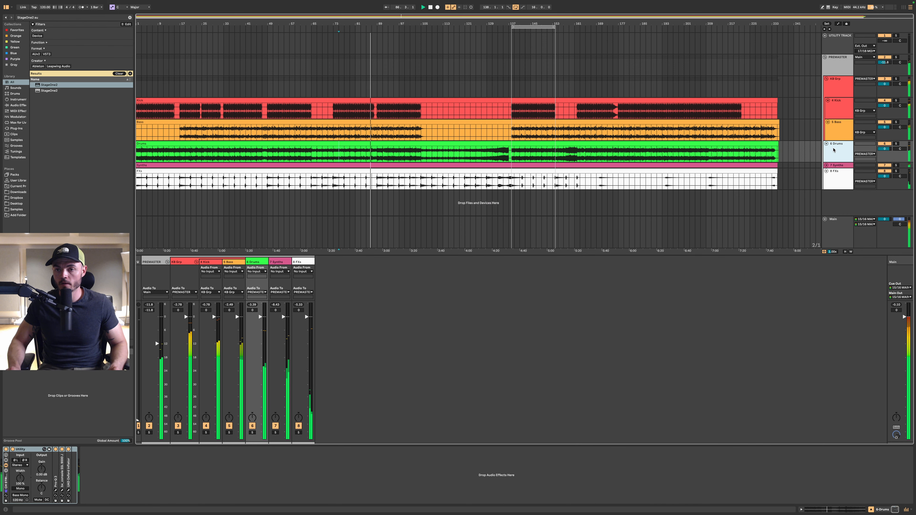
pyautogui.hotkey('alt', '+')
pyautogui.press('s')
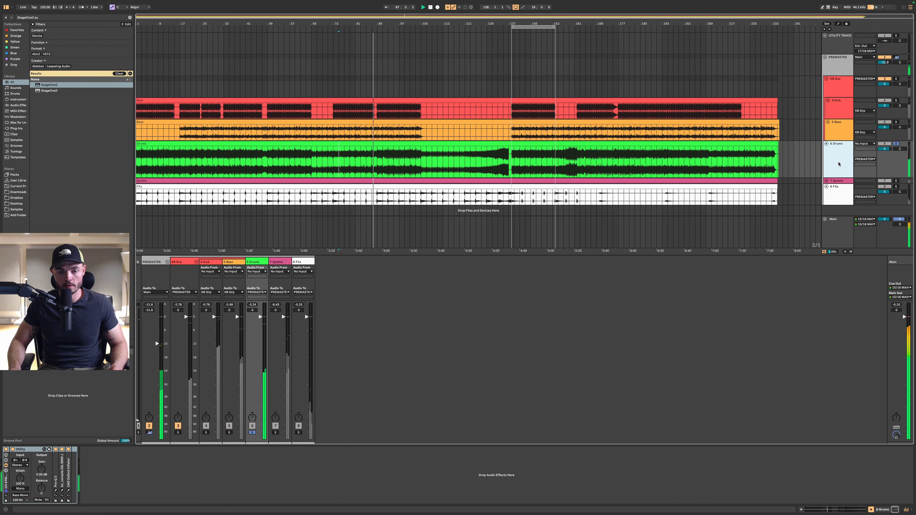
pyautogui.press('s')
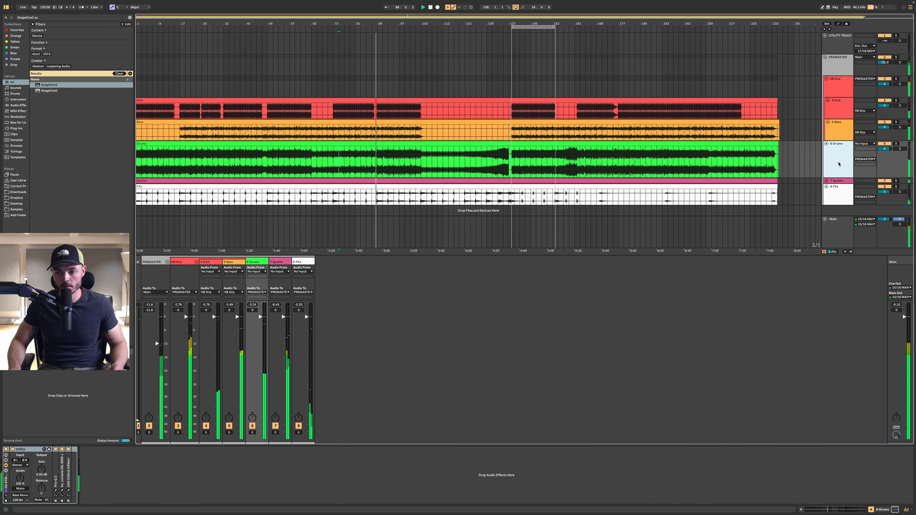
pyautogui.hotkey('alt', '+')
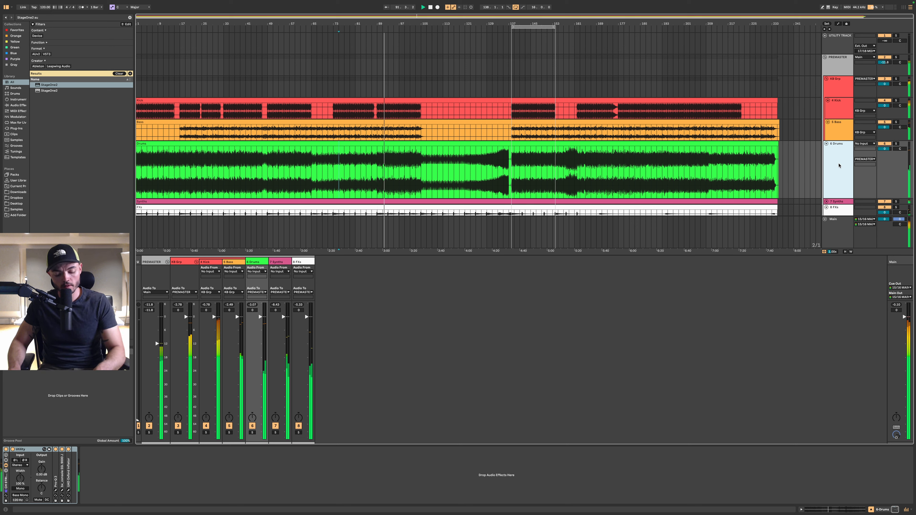
# Find the StandardCLIP plug-in and add it to the Drums track
pyautogui.hotkey('ctrl', 'f')
pyautogui.write('StandardCLIP au')
pyautogui.press('Down')
pyautogui.press('Return')
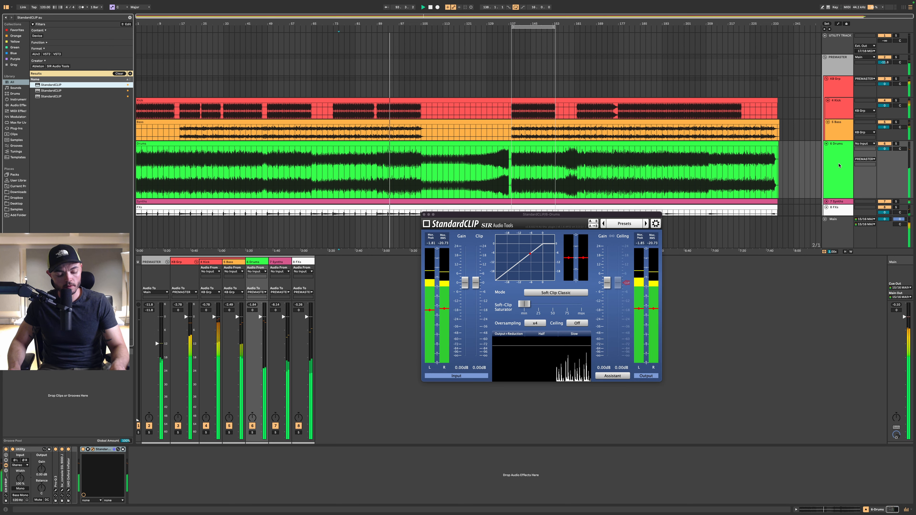
# Add soothe2 to the Drums track and place it before StandardCLIP
pyautogui.hotkey('ctrl', 'f')
pyautogui.write('soothe2')
pyautogui.press('Down')
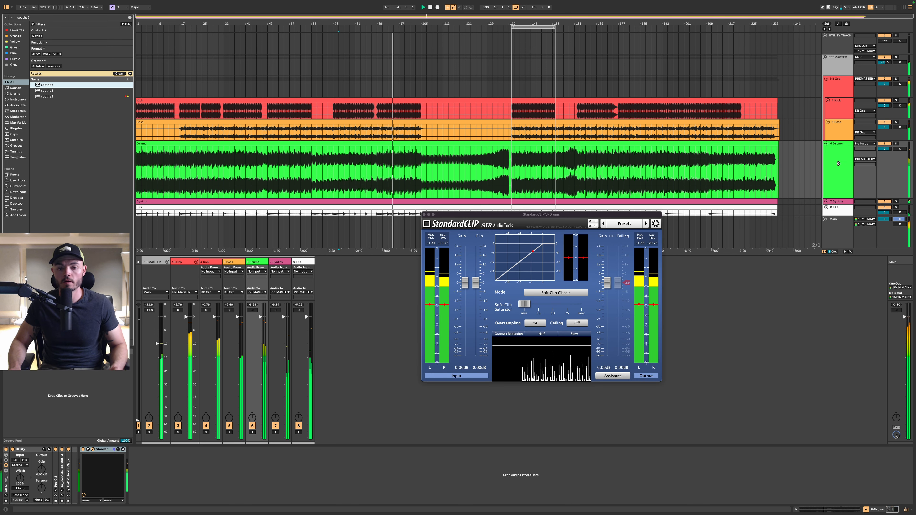
pyautogui.press('Return')
pyautogui.moveTo(168, 449); pyautogui.dragTo(85, 454)
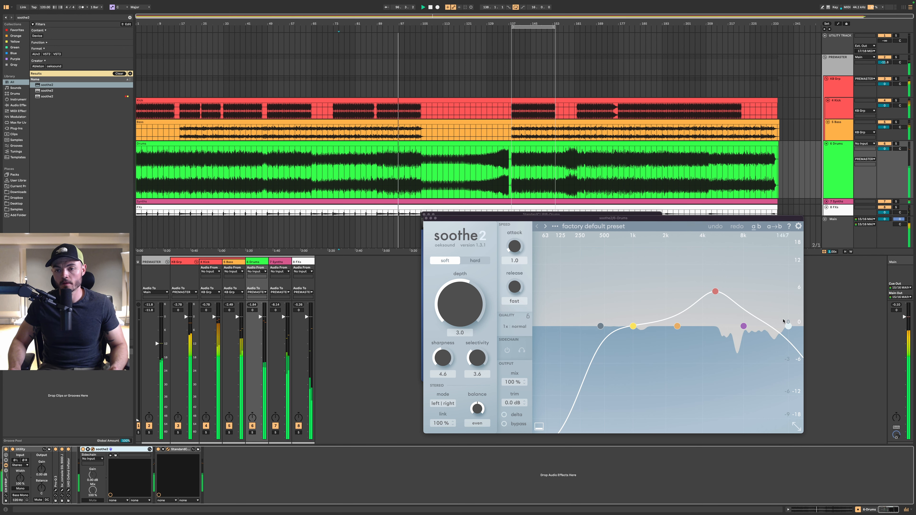
# Set soothe2 to attack 4.1, sharpness 8.6, depth 2.4, low cut 3.4 kHz, high cut 9.6 kHz, and band 3 to 5.4 kHz at 6.9 dB
pyautogui.moveTo(789, 326); pyautogui.dragTo(755, 322)
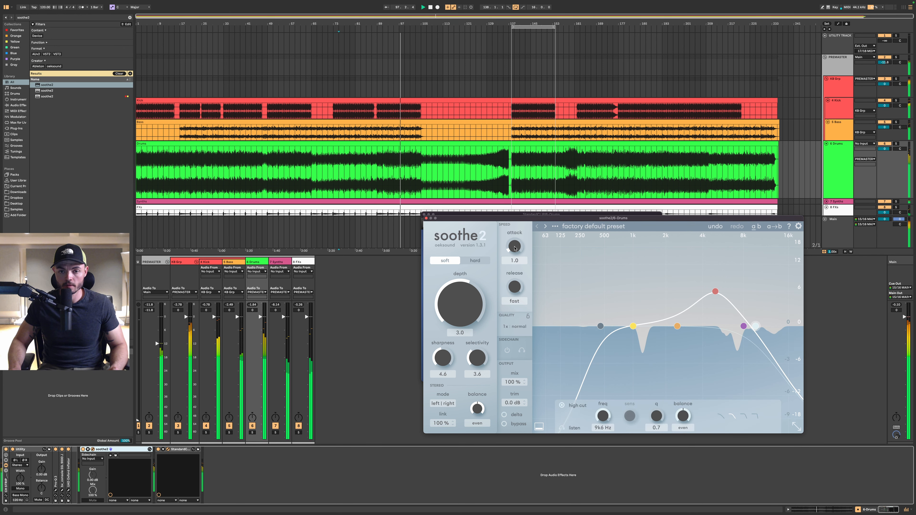
pyautogui.moveTo(514, 247); pyautogui.dragTo(515, 212)
pyautogui.moveTo(601, 326); pyautogui.dragTo(720, 287)
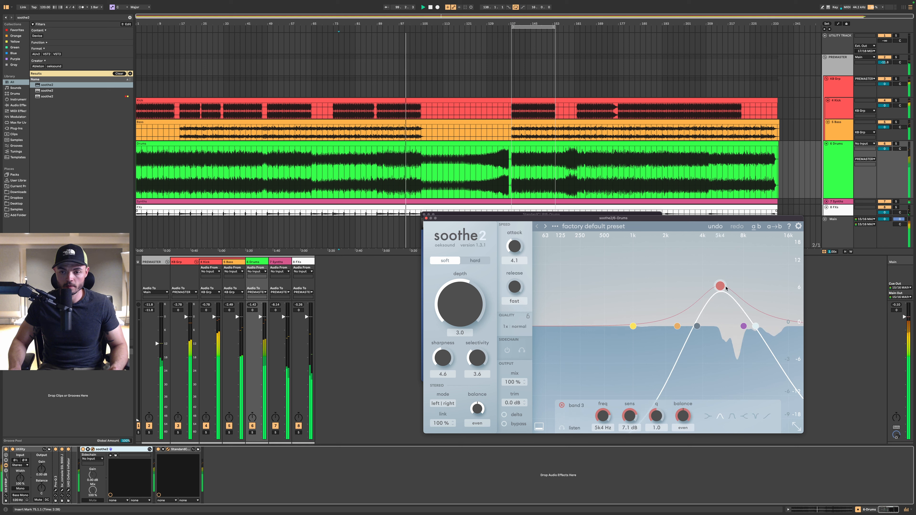
pyautogui.moveTo(444, 353); pyautogui.dragTo(460, 298)
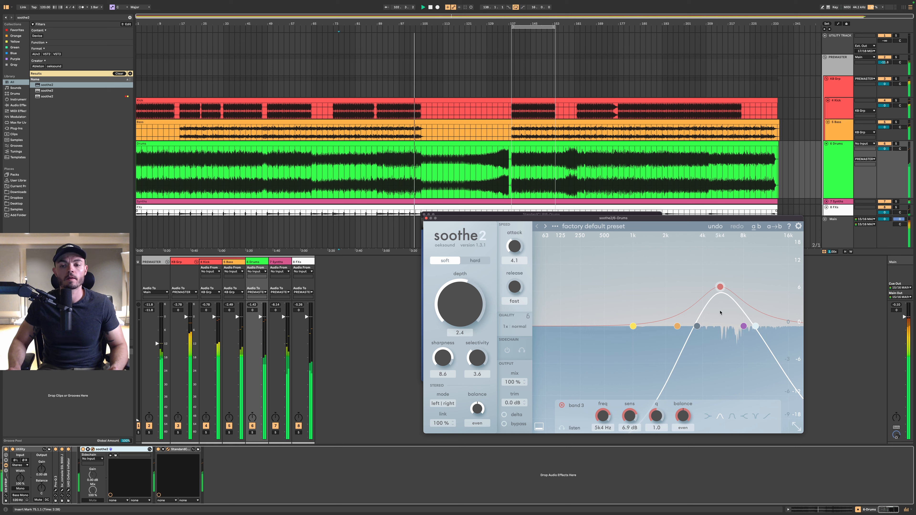
pyautogui.click(696, 329)
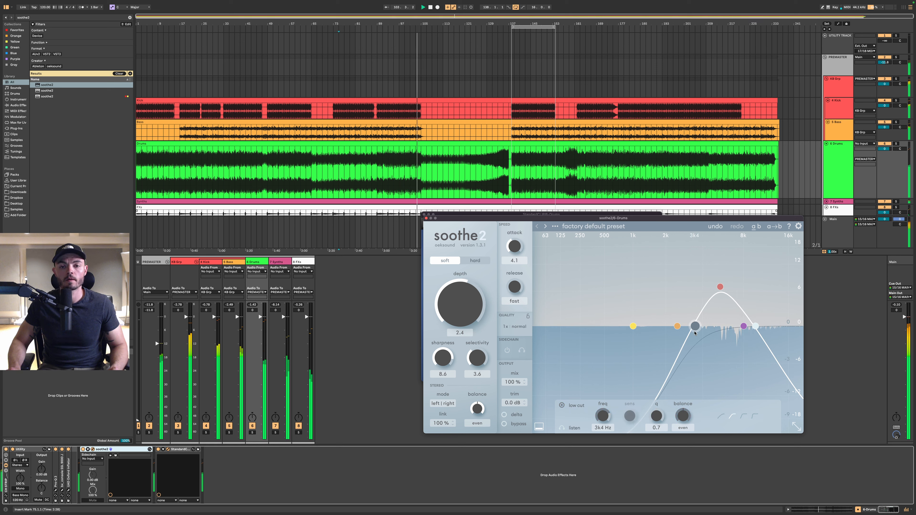
pyautogui.click(427, 218)
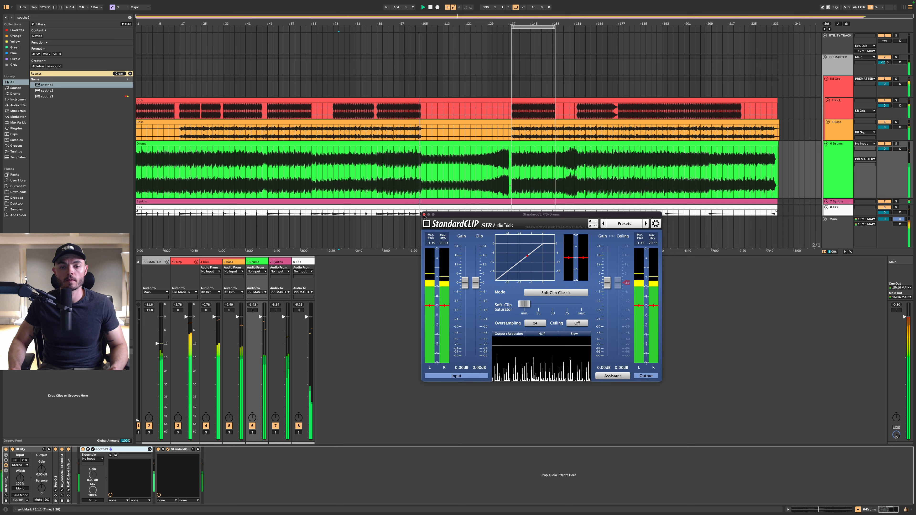
# Set StandardCLIP's clip level on the Drums track to -5.40 dB during playback, and close the plug-in window
pyautogui.moveTo(476, 282); pyautogui.dragTo(477, 296)
pyautogui.press('space')
pyautogui.press('space')
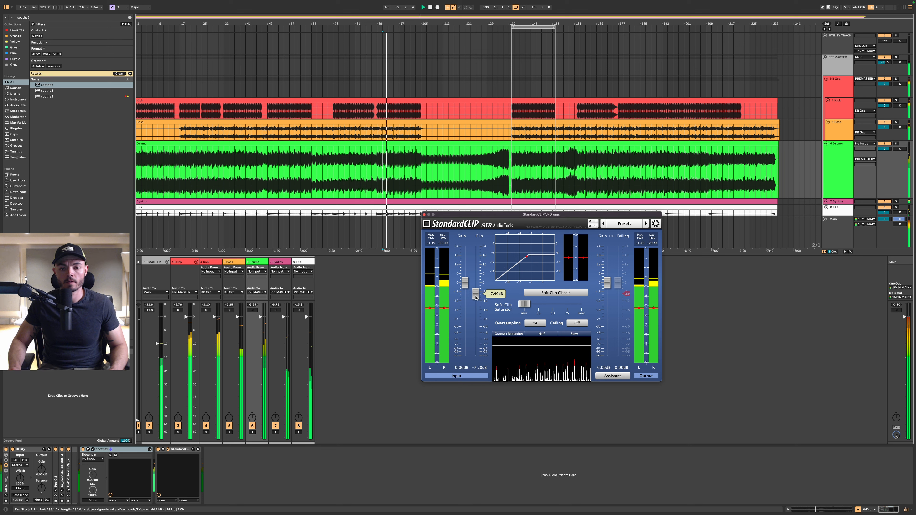
pyautogui.moveTo(476, 296); pyautogui.dragTo(476, 295)
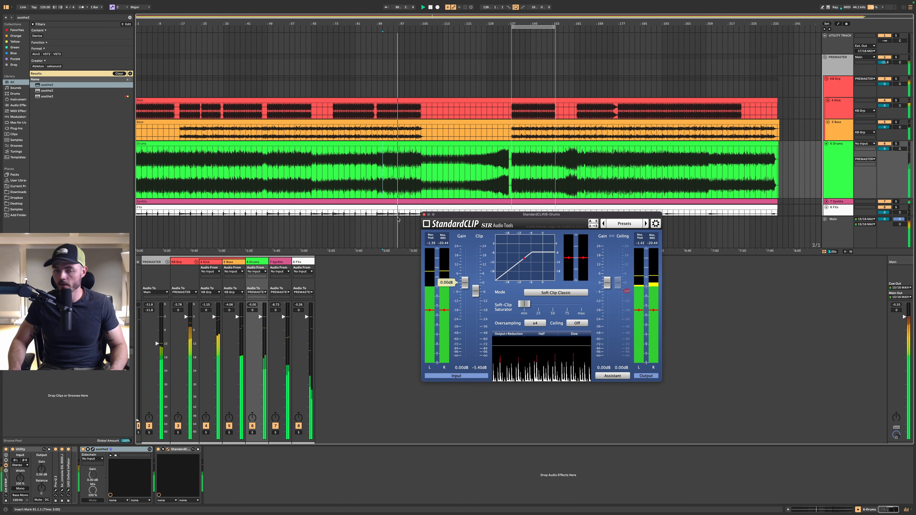
pyautogui.click(424, 216)
# Enlarge the FX track and add soothe2 to it
pyautogui.scroll(-2, 841, 106)
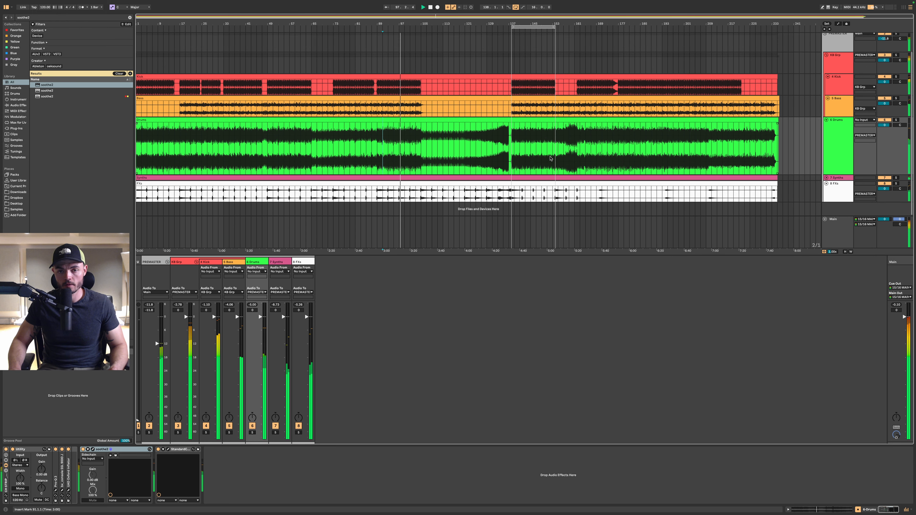
pyautogui.scroll(5, 841, 198)
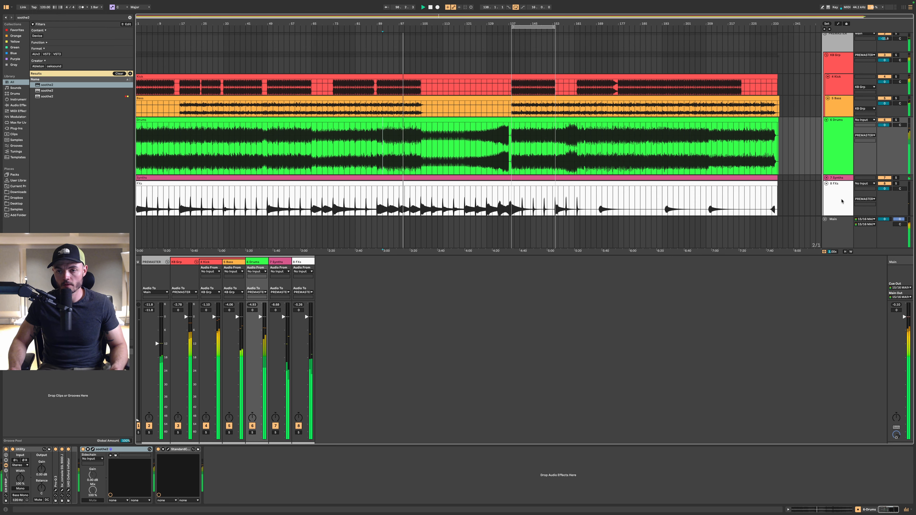
pyautogui.click(841, 201)
pyautogui.scroll(-5, 841, 198)
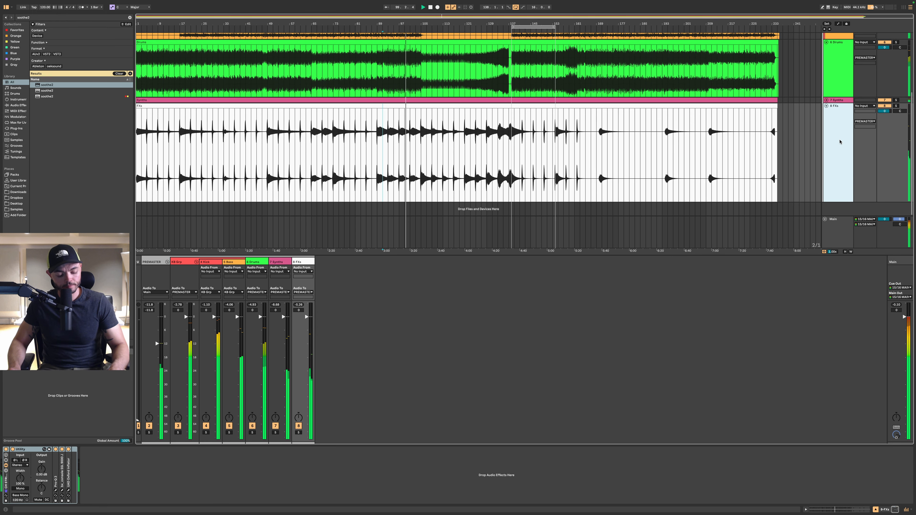
pyautogui.press('super+f')
pyautogui.press('Down')
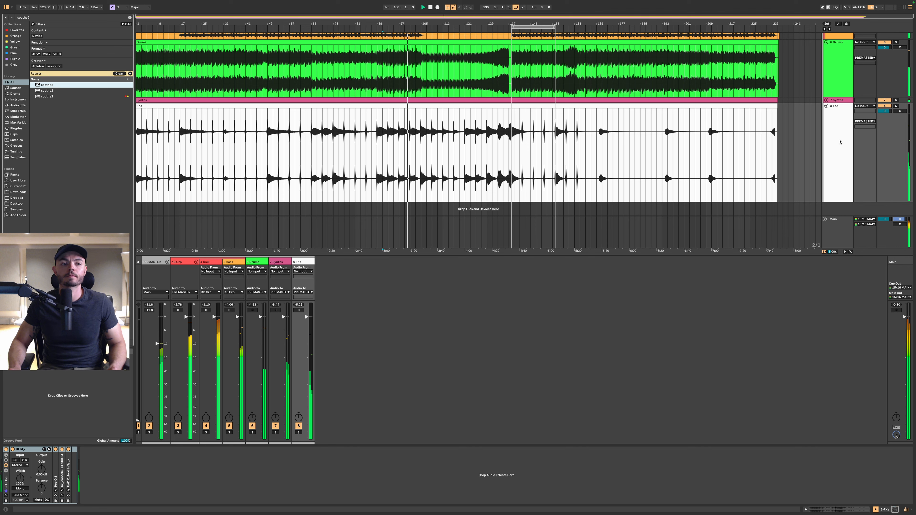
pyautogui.press('Return')
# Set the FX soothe2's high cut to 13.5 kHz and band 3 to 6.1 kHz at 11 dB, and raise the low cut and the orange band
pyautogui.scroll(5, 408, 147)
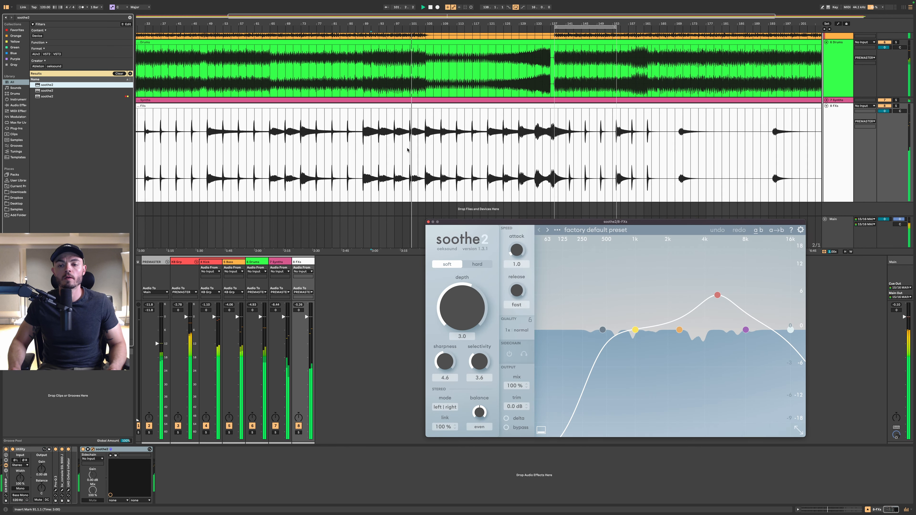
pyautogui.moveTo(714, 296); pyautogui.dragTo(703, 269)
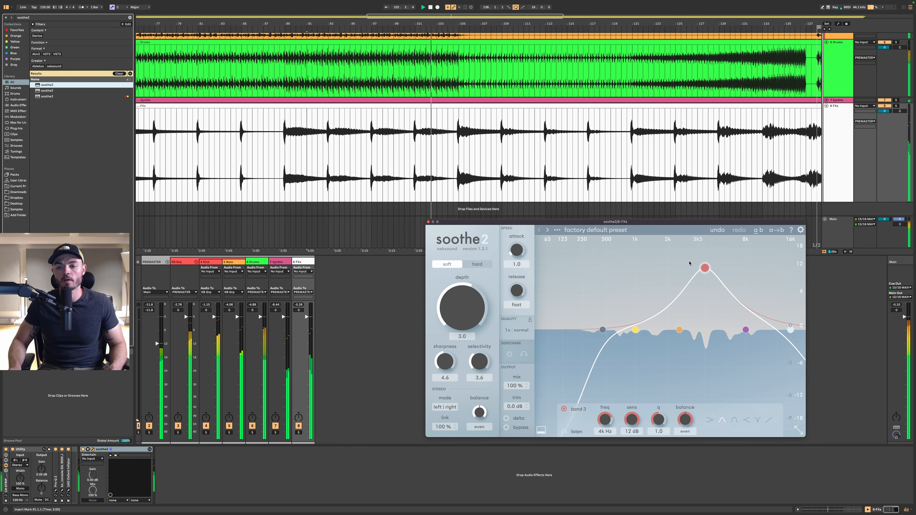
pyautogui.moveTo(790, 330); pyautogui.dragTo(779, 331)
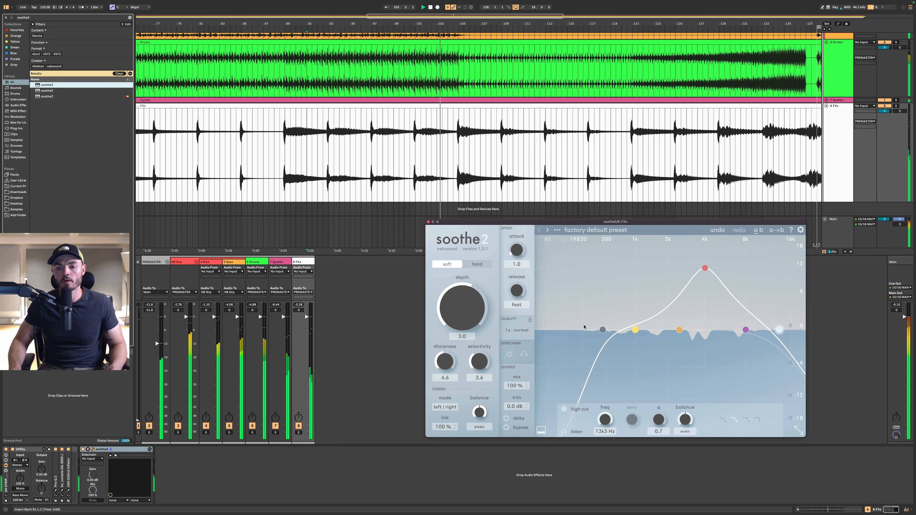
pyautogui.moveTo(603, 329); pyautogui.dragTo(729, 273)
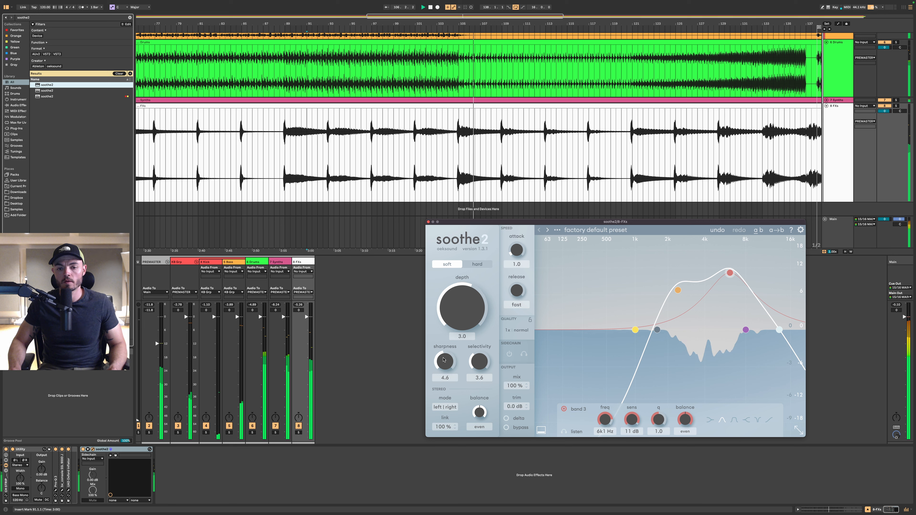
# Set the FX soothe2's sharpness to 5.4, stereo mode to mid/side and balance to 100% | 12%, and close its window
pyautogui.moveTo(446, 363); pyautogui.dragTo(446, 353)
pyautogui.click(450, 408)
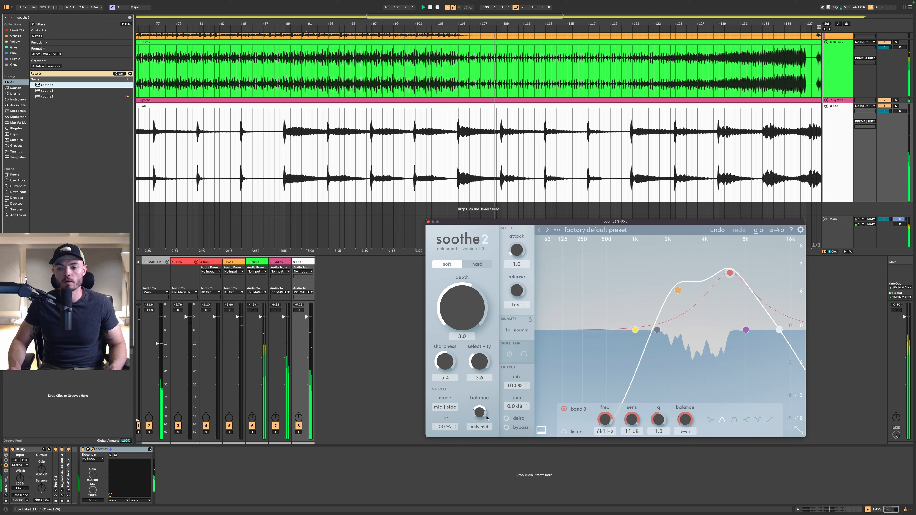
pyautogui.moveTo(479, 412)
pyautogui.mouseDown()
pyautogui.moveTo(479, 420)
pyautogui.moveTo(475, 403)
pyautogui.mouseUp()
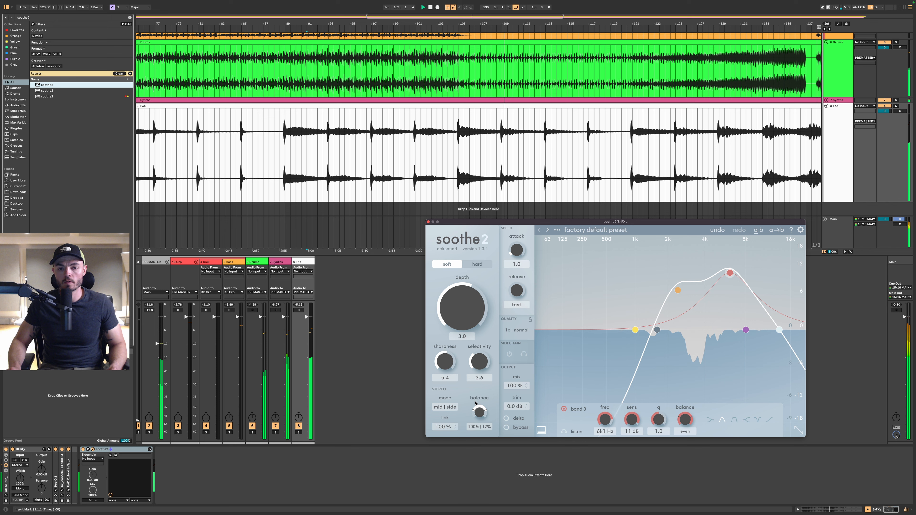
pyautogui.click(429, 222)
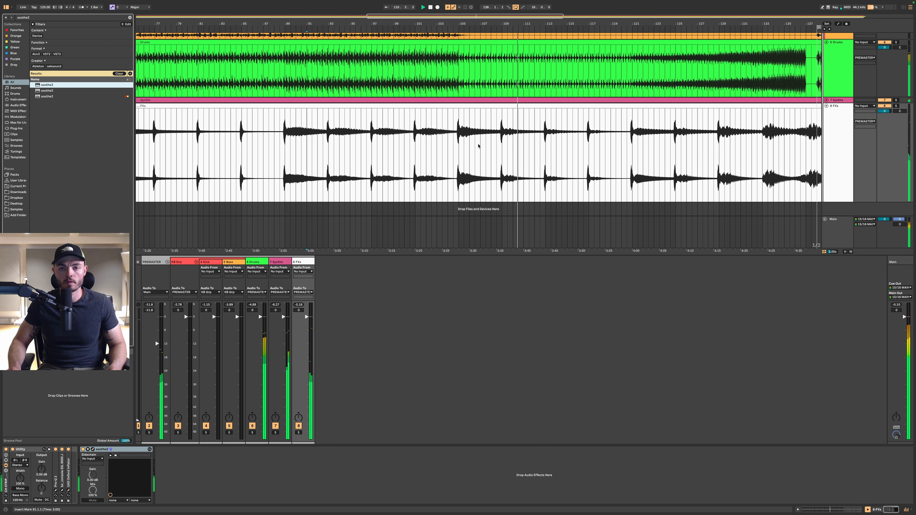
# Fit the whole arrangement in view and restore the Drums, Synths and FX tracks to equal heights
pyautogui.press('w')
pyautogui.press('h')
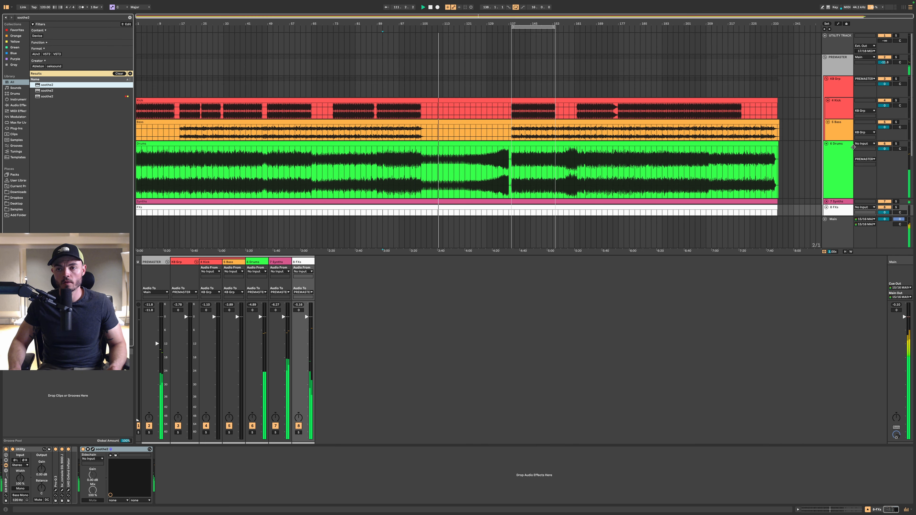
pyautogui.press('a')
pyautogui.press('a')
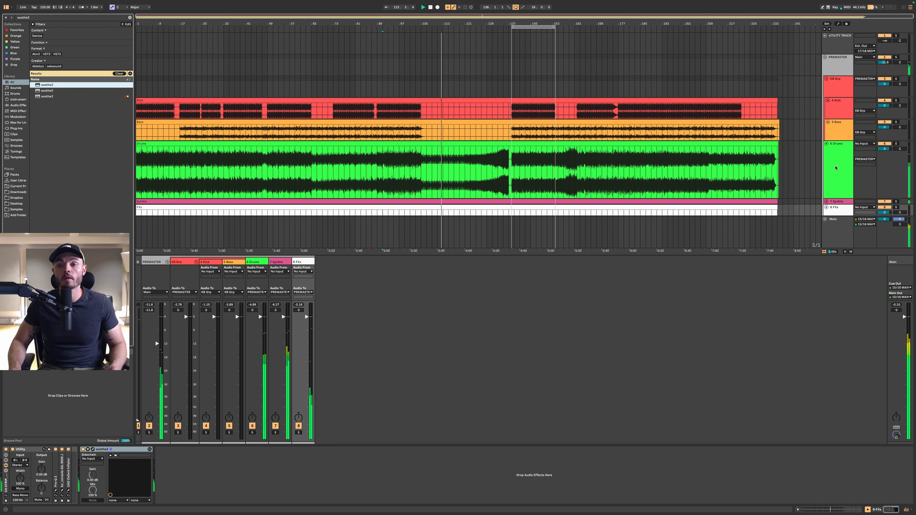
pyautogui.click(836, 167)
pyautogui.press('h')
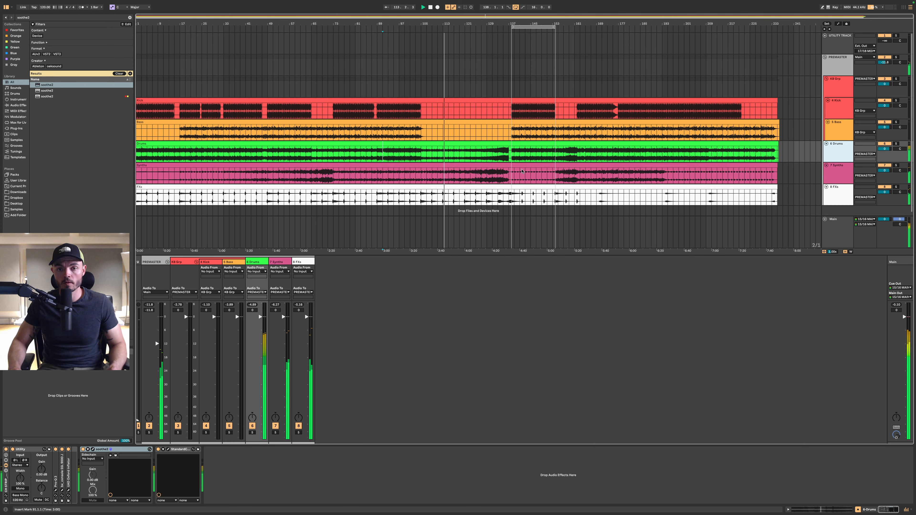
# Play the full mix from bar 137 and show the Main track's device chain
pyautogui.click(509, 93)
pyautogui.scroll(5, 518, 98)
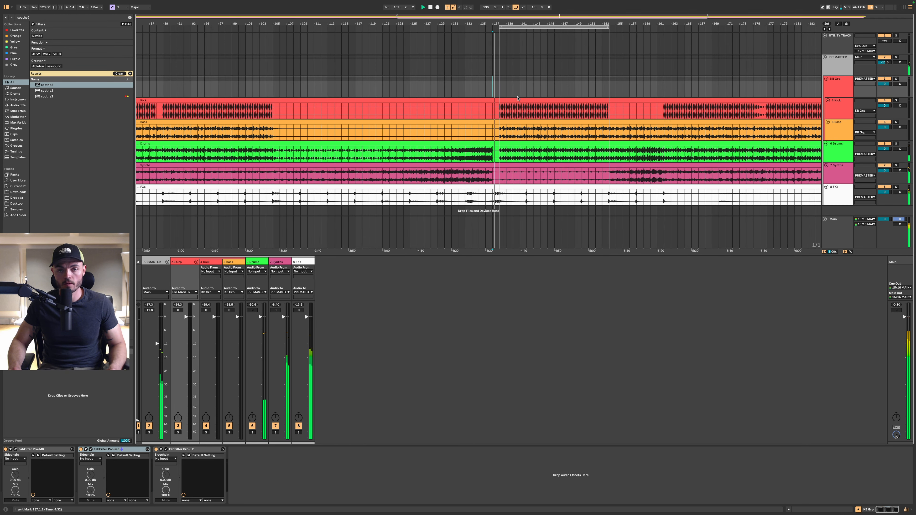
pyautogui.scroll(-5, 537, 159)
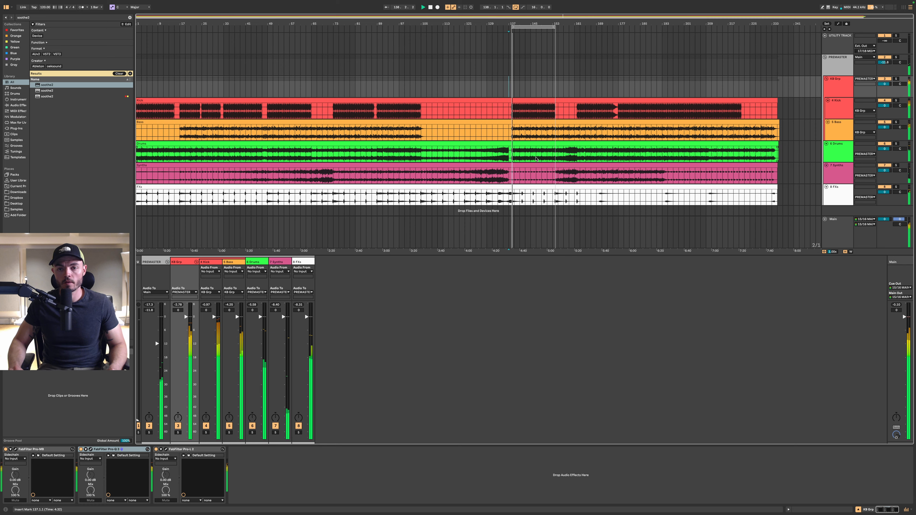
pyautogui.click(843, 171)
pyautogui.click(837, 246)
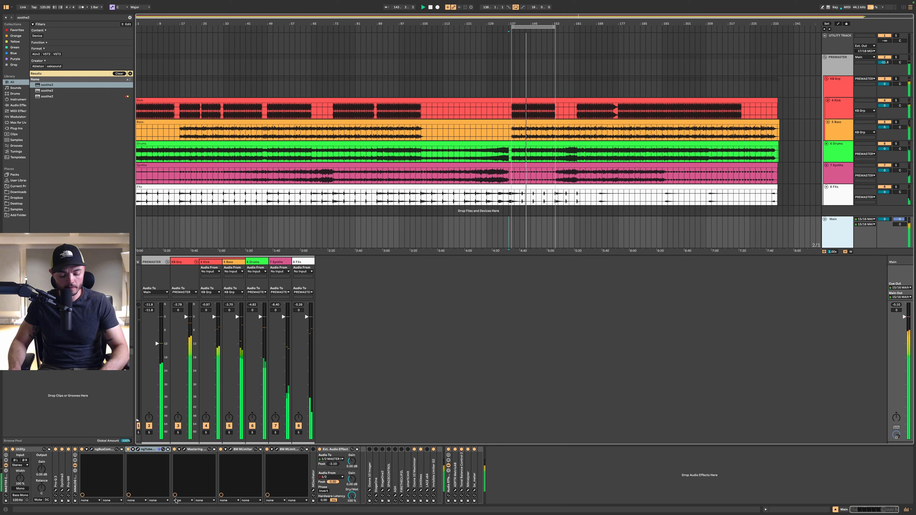
# Find Unisum in the browser, add it to the Main track and place it just before the analog bus-compressor rack
pyautogui.press('super+f')
pyautogui.write('Unisum')
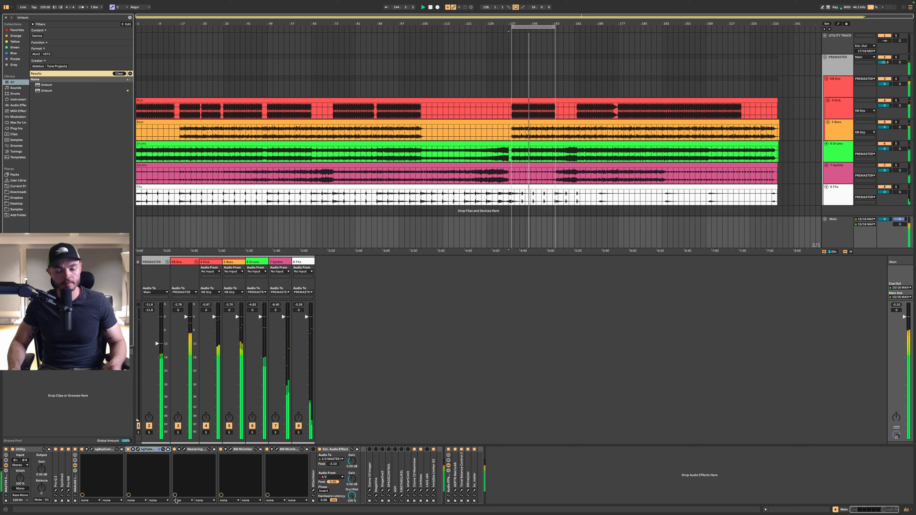
pyautogui.press('Return')
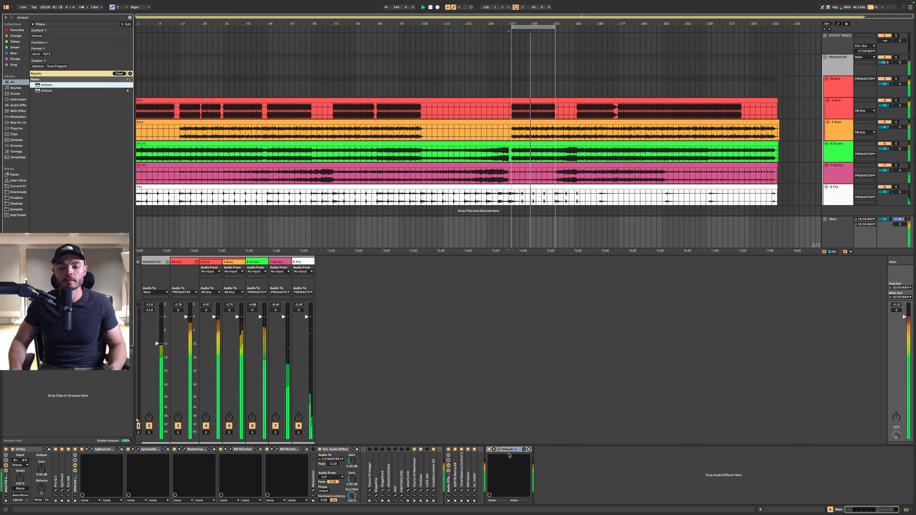
pyautogui.moveTo(200, 514); pyautogui.dragTo(77, 480)
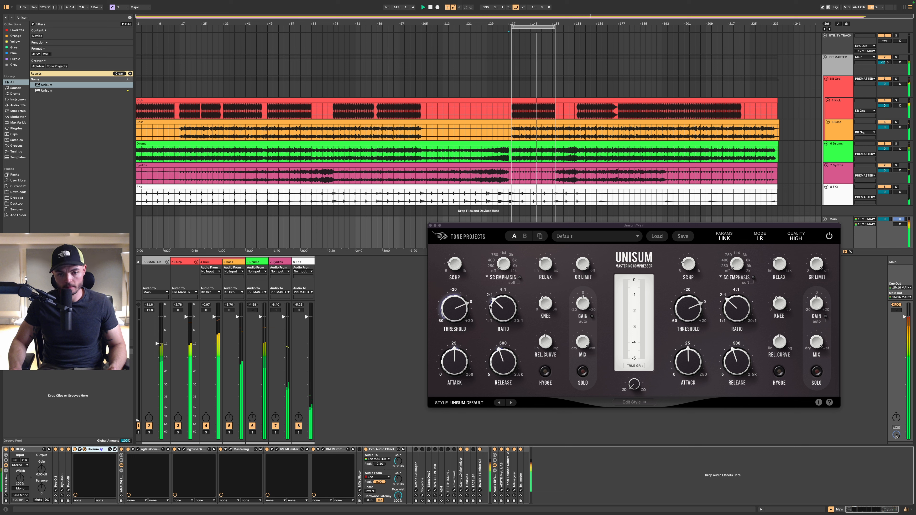
# Lower Unisum's threshold for light gain reduction, set attack to 43.56 ms and release to about 88 ms, and close its window
pyautogui.moveTo(468, 313); pyautogui.dragTo(455, 319)
pyautogui.moveTo(455, 360); pyautogui.dragTo(456, 355)
pyautogui.moveTo(509, 378); pyautogui.dragTo(507, 395)
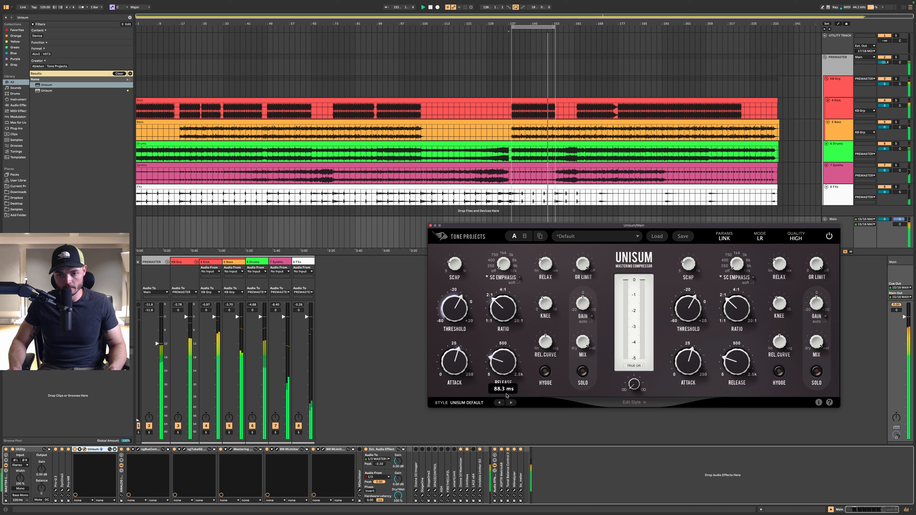
pyautogui.moveTo(449, 319); pyautogui.dragTo(450, 320)
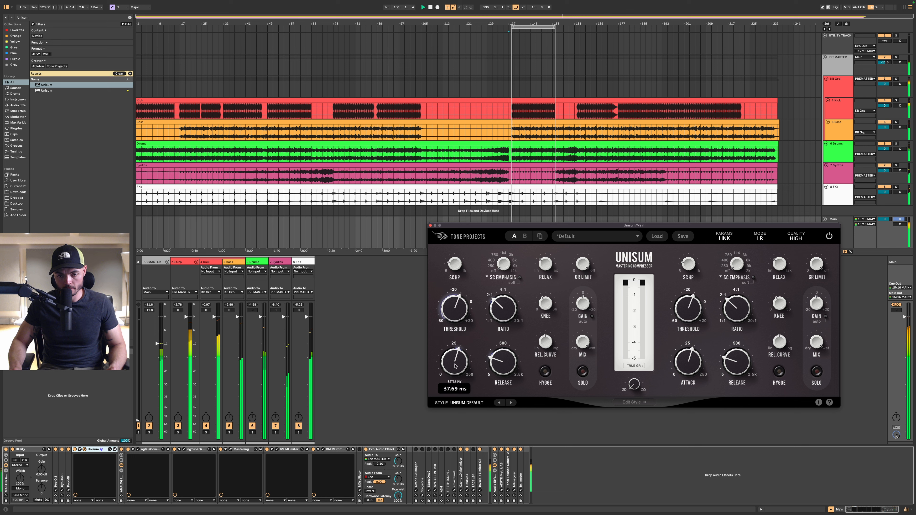
pyautogui.moveTo(454, 373); pyautogui.dragTo(455, 370)
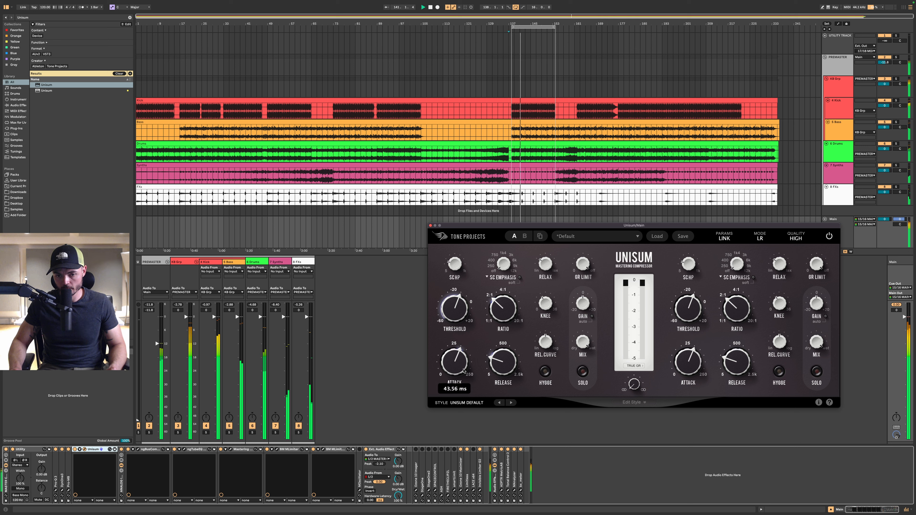
pyautogui.moveTo(509, 372); pyautogui.dragTo(509, 372)
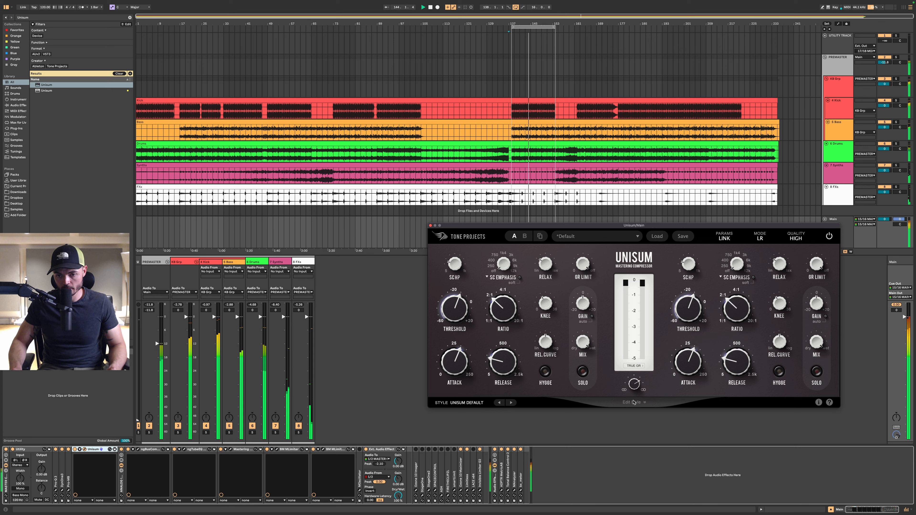
pyautogui.moveTo(635, 397); pyautogui.dragTo(636, 399)
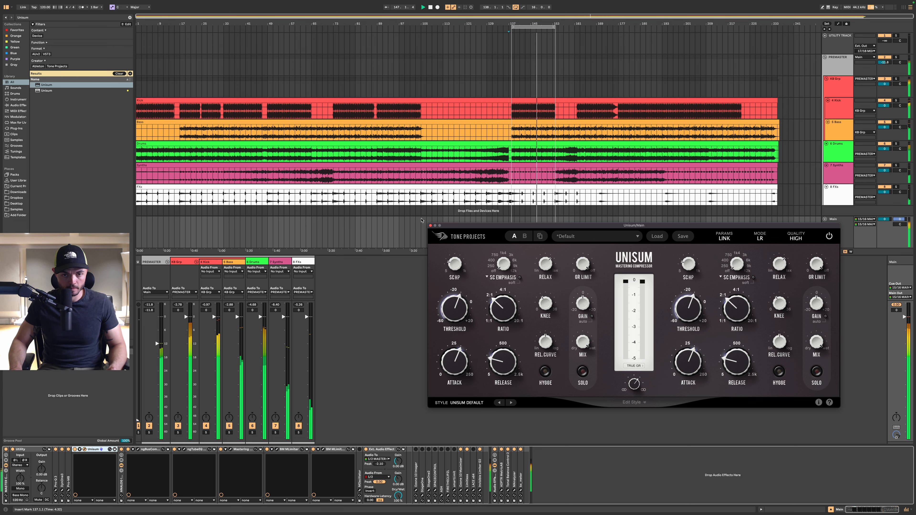
pyautogui.click(430, 226)
# Select the Drums track and audition it soloed for a moment before returning to the full mix
pyautogui.click(837, 151)
pyautogui.press('s')
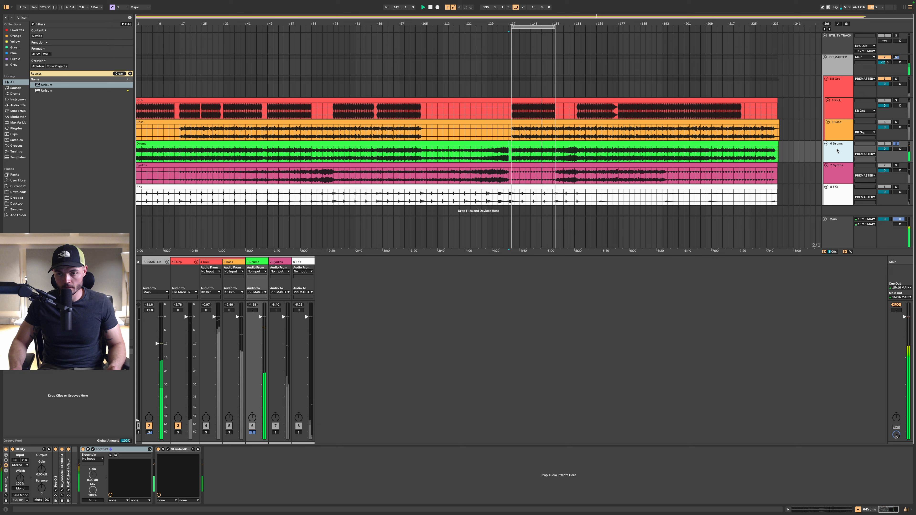
pyautogui.press('s')
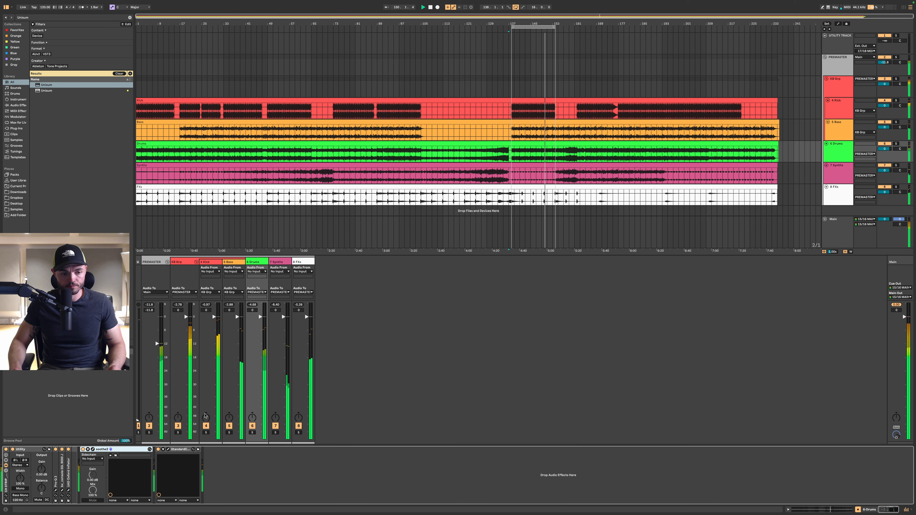
# Open the Pro-Q 3 on the Drums track and add a narrow dynamic cut on the midrange resonance peak
pyautogui.click(54, 490)
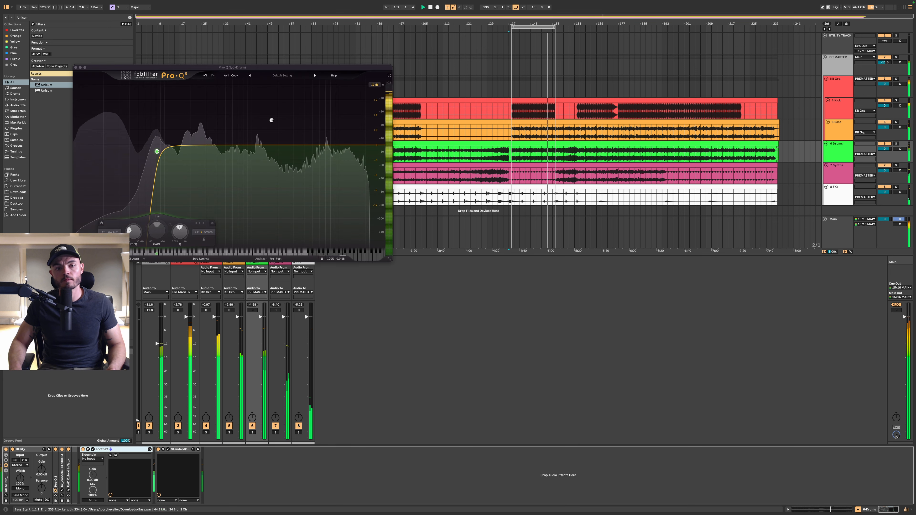
pyautogui.moveTo(254, 145)
pyautogui.mouseDown()
pyautogui.moveTo(259, 85)
pyautogui.moveTo(267, 144)
pyautogui.moveTo(260, 170)
pyautogui.moveTo(258, 154)
pyautogui.mouseUp()
pyautogui.scroll(8, 259, 97)
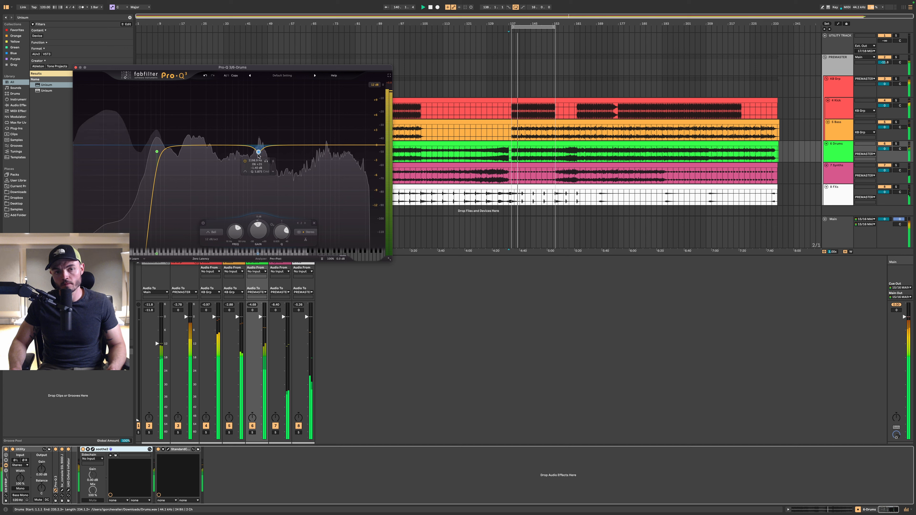
pyautogui.scroll(-3, 258, 154)
pyautogui.moveTo(259, 154); pyautogui.dragTo(259, 150)
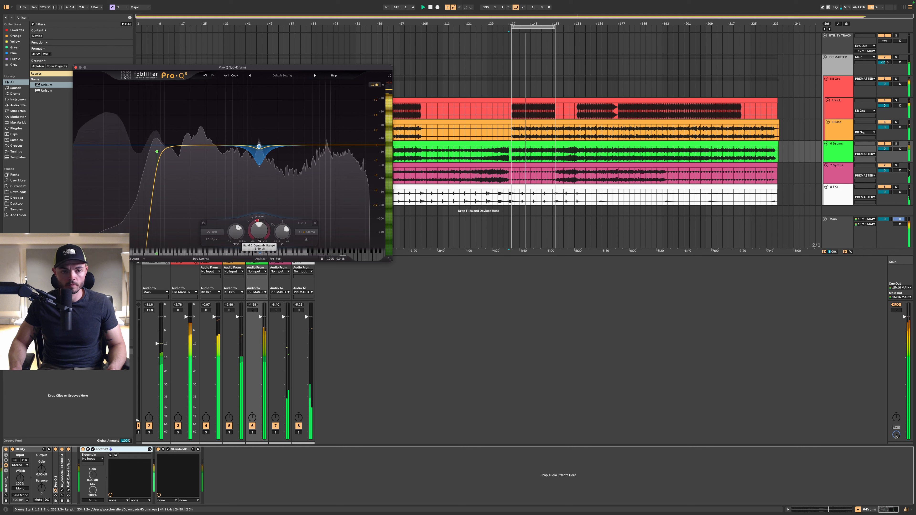
pyautogui.moveTo(258, 240); pyautogui.dragTo(258, 238)
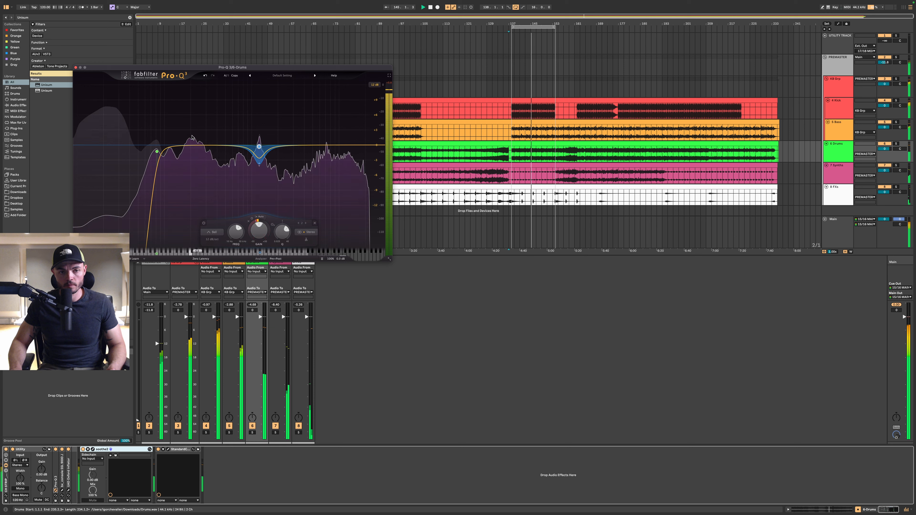
# Add a low-mid band near 265 Hz with a slight cut, soften the Drums low cut's curve, and close Pro-Q 3
pyautogui.moveTo(201, 146); pyautogui.dragTo(202, 107)
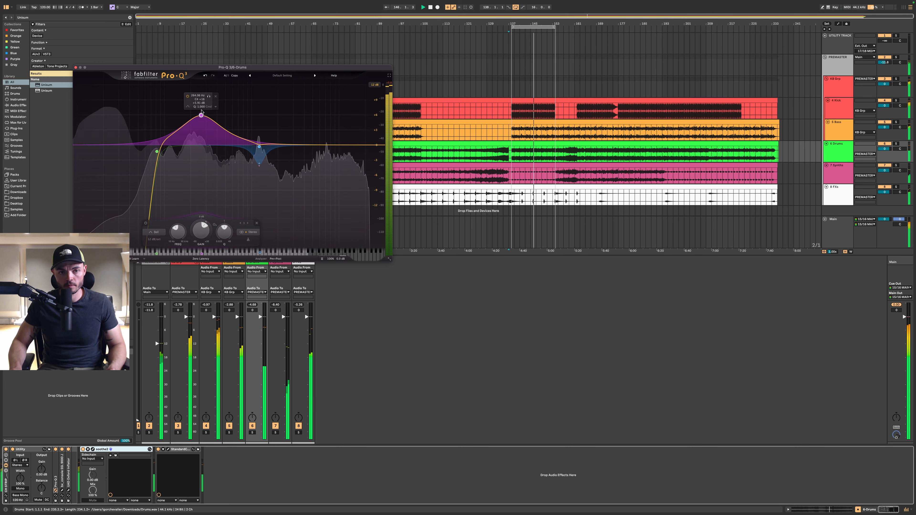
pyautogui.scroll(5, 200, 117)
pyautogui.moveTo(200, 117); pyautogui.dragTo(156, 216)
pyautogui.scroll(-1, 201, 150)
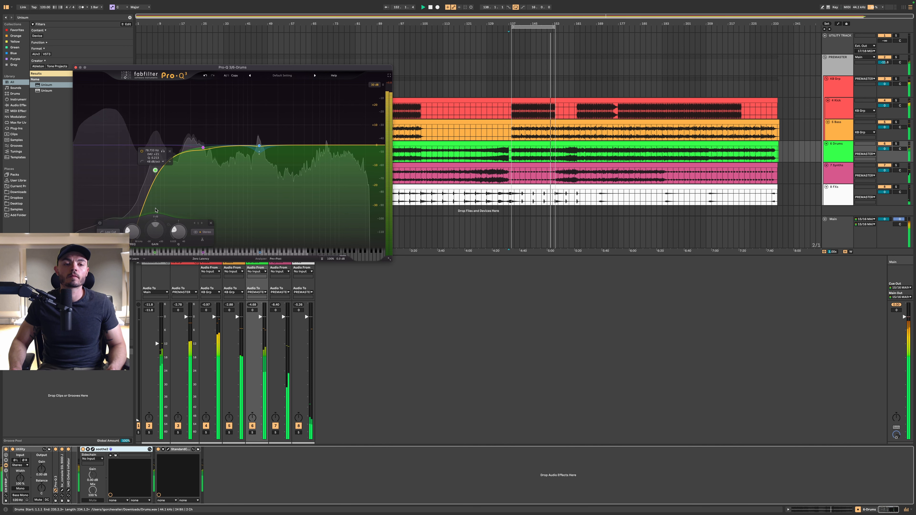
pyautogui.moveTo(156, 210); pyautogui.dragTo(155, 209)
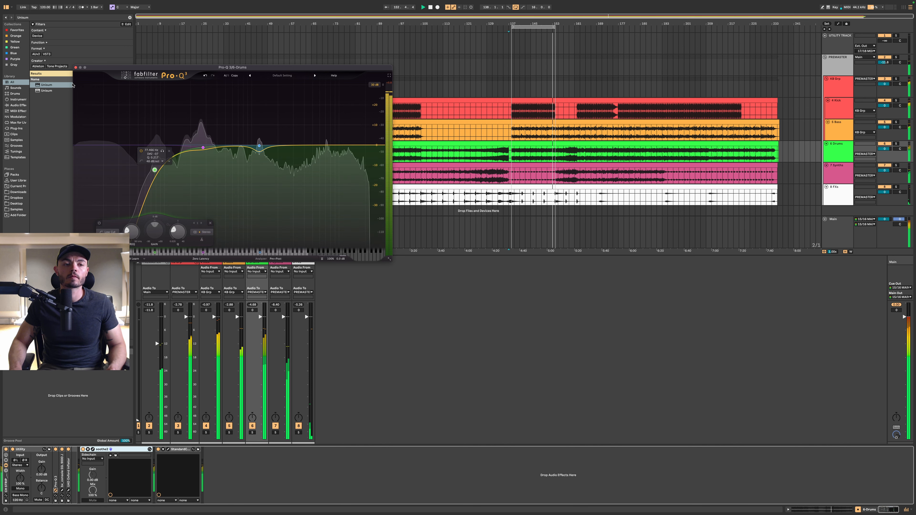
pyautogui.click(76, 67)
# In the Main track's StageOne 2, lower the low crossover to 172 Hz, set the mid width to 27.0, and close it
pyautogui.click(845, 233)
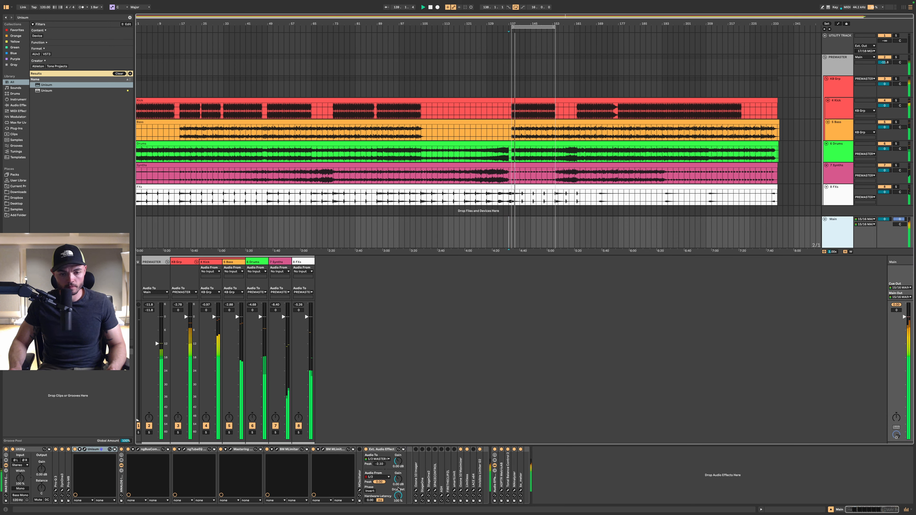
pyautogui.click(429, 491)
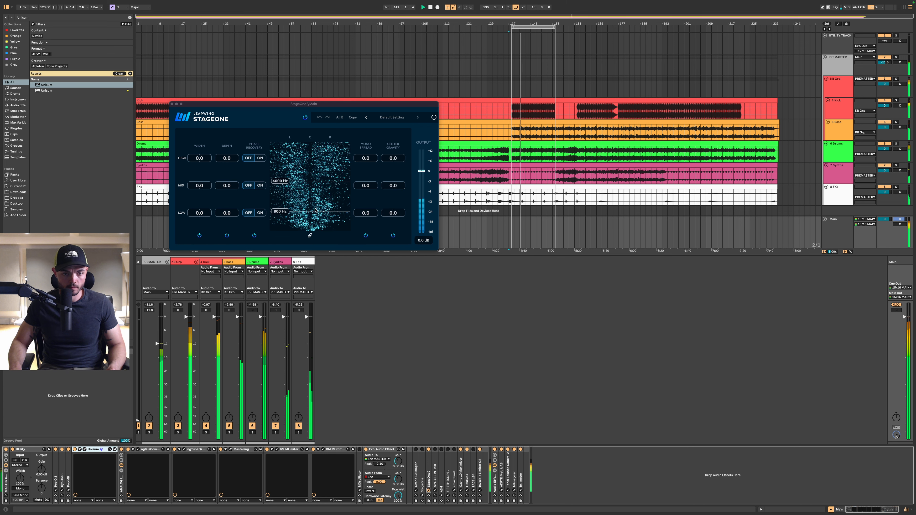
pyautogui.moveTo(315, 210); pyautogui.dragTo(315, 224)
pyautogui.moveTo(199, 189)
pyautogui.mouseDown()
pyautogui.moveTo(198, 179)
pyautogui.moveTo(195, 190)
pyautogui.mouseUp()
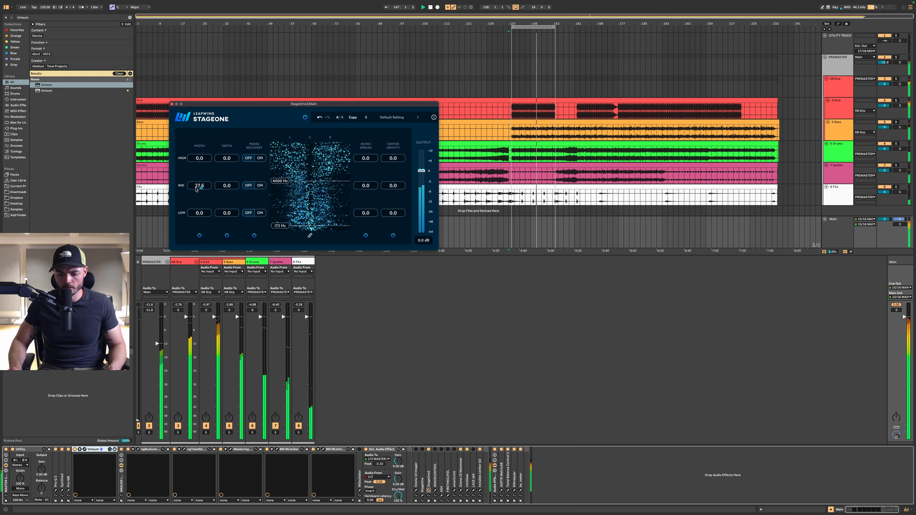
pyautogui.moveTo(195, 189); pyautogui.dragTo(195, 190)
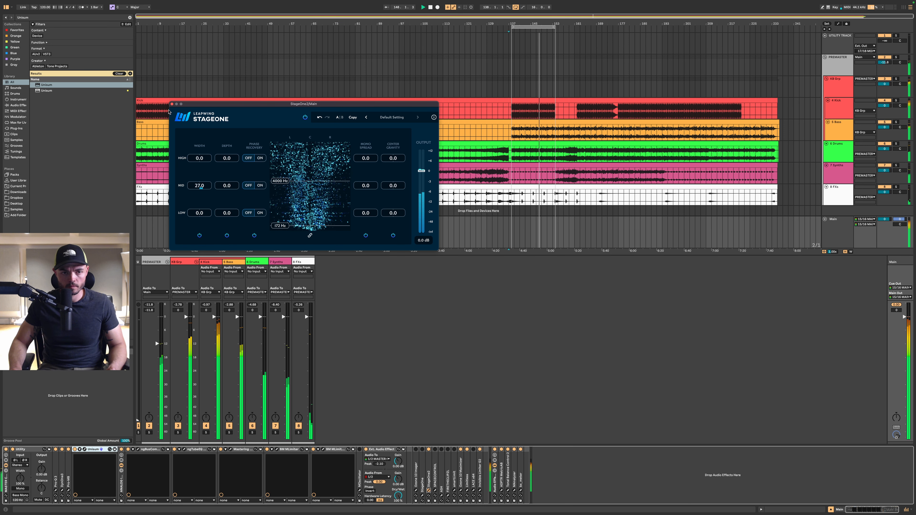
pyautogui.click(172, 104)
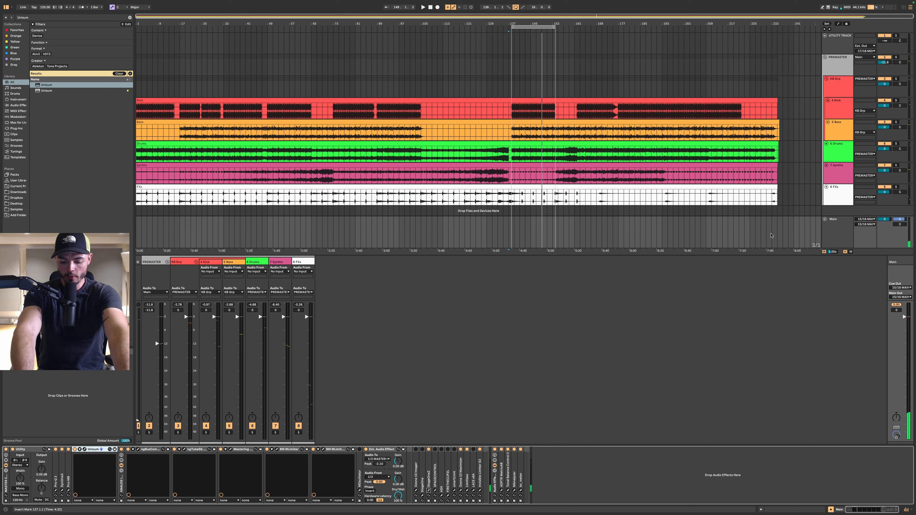
# Open Tonal Balance Control on the Main track and examine the mix's high-end balance against the Bass Heavy target from bar 93
pyautogui.click(508, 490)
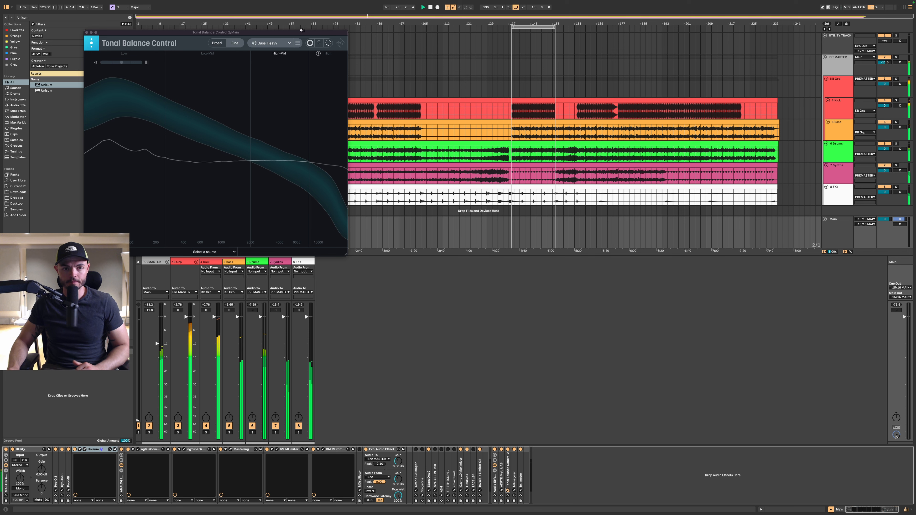
pyautogui.moveTo(262, 32); pyautogui.dragTo(499, 160)
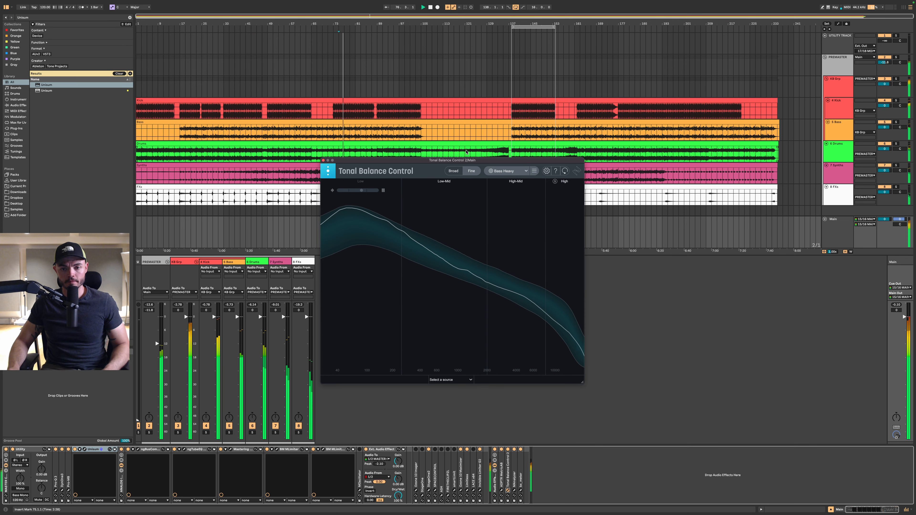
pyautogui.click(385, 78)
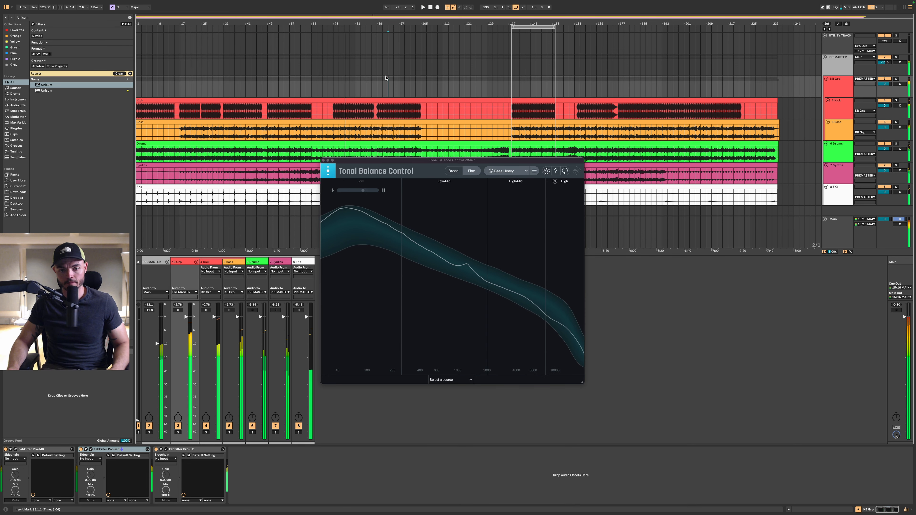
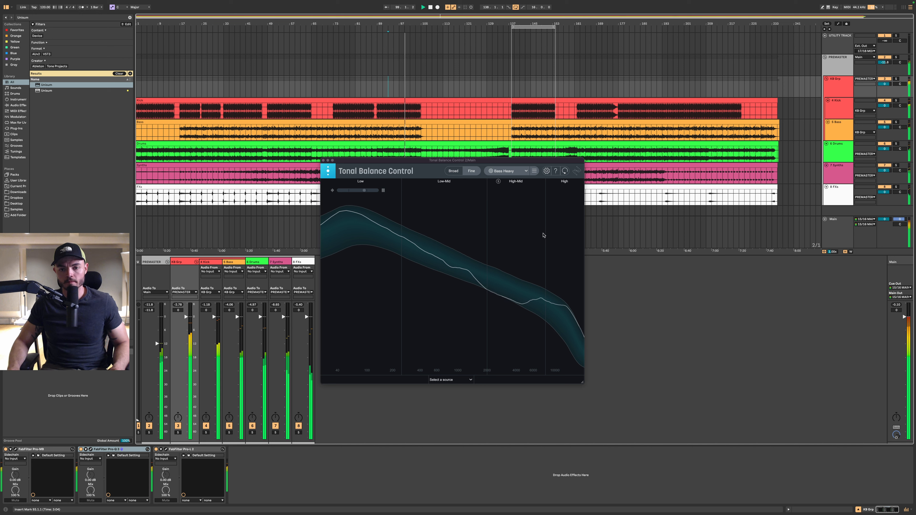
pyautogui.moveTo(542, 233); pyautogui.dragTo(565, 221)
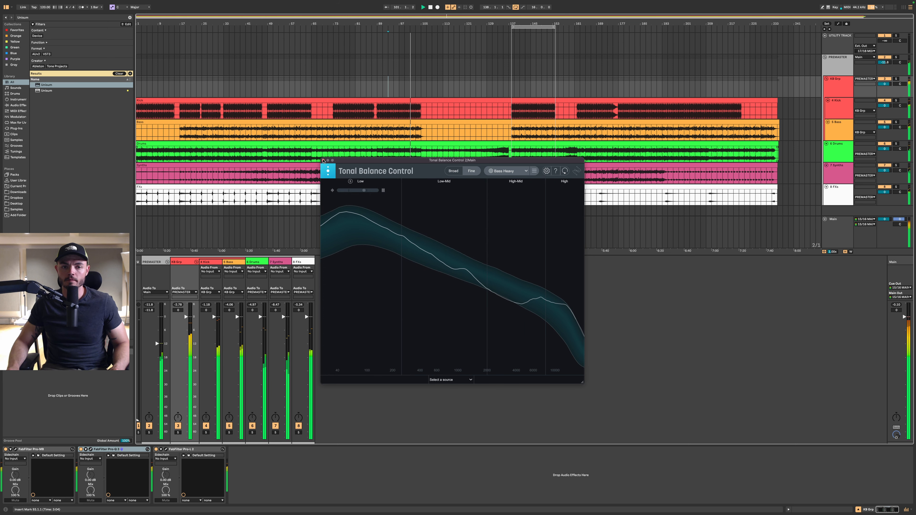
# Close Tonal Balance Control, stop playback, and add FabFilter Pro-MB to the end of the Bass track's device chain
pyautogui.click(323, 160)
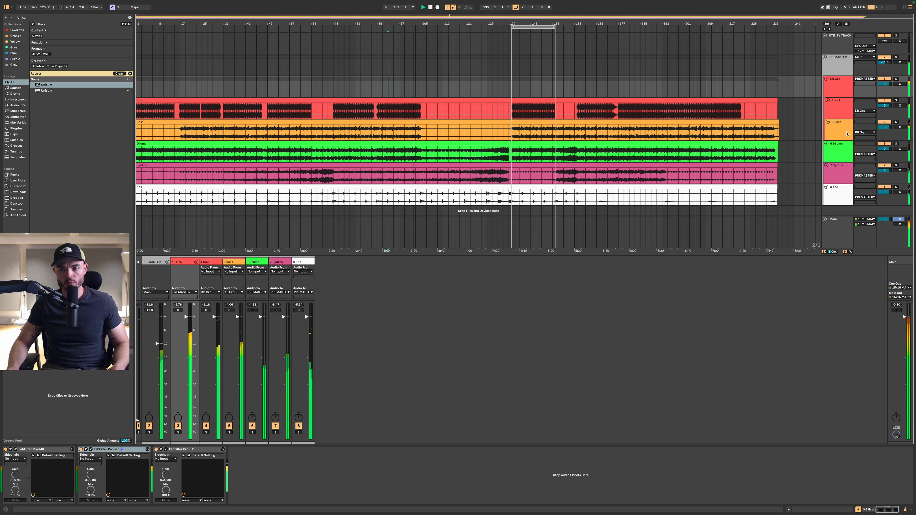
pyautogui.press('space')
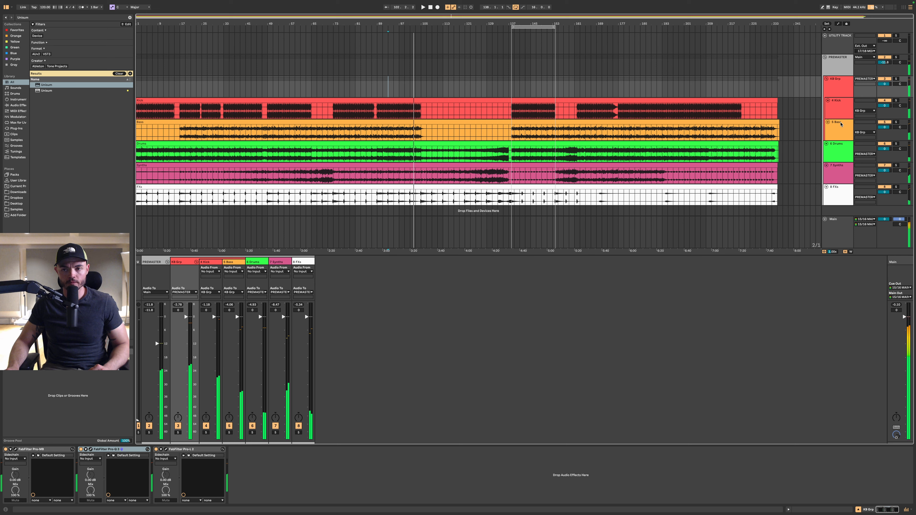
pyautogui.click(846, 135)
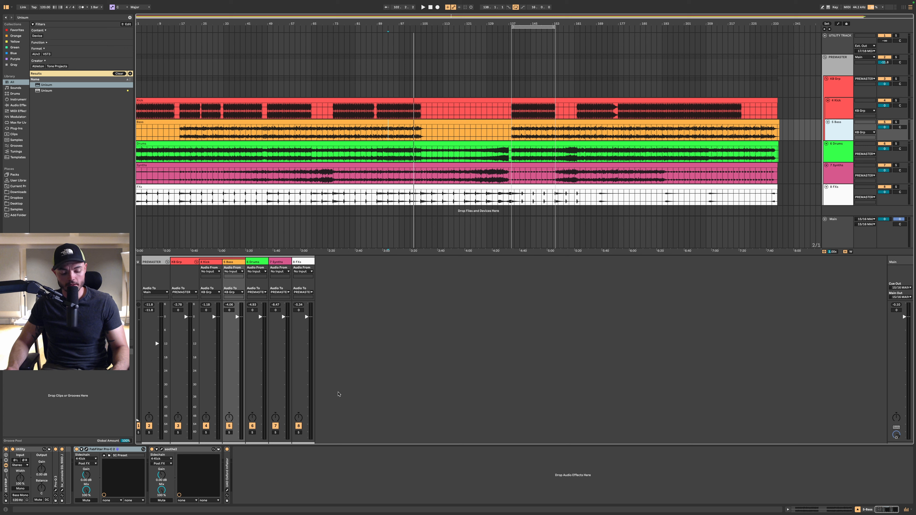
pyautogui.press('super+f')
pyautogui.write('Pro-MB')
pyautogui.press('Return')
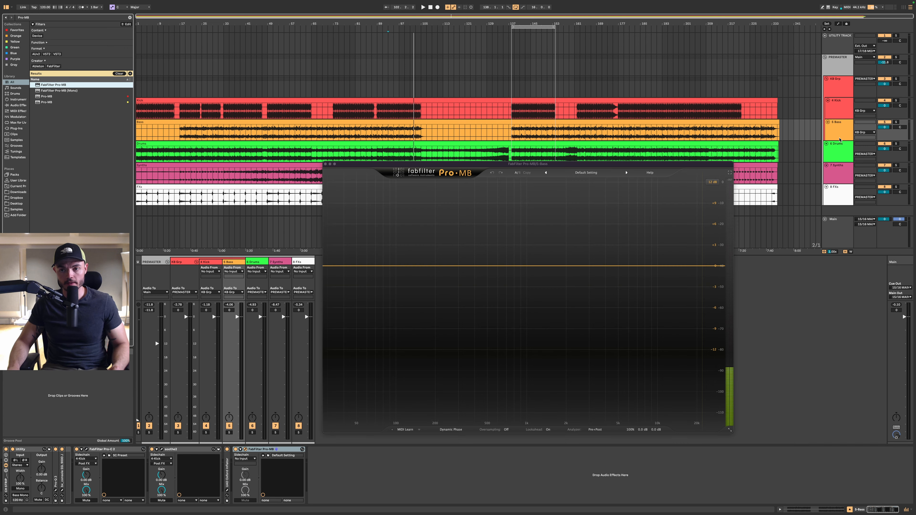
pyautogui.click(840, 139)
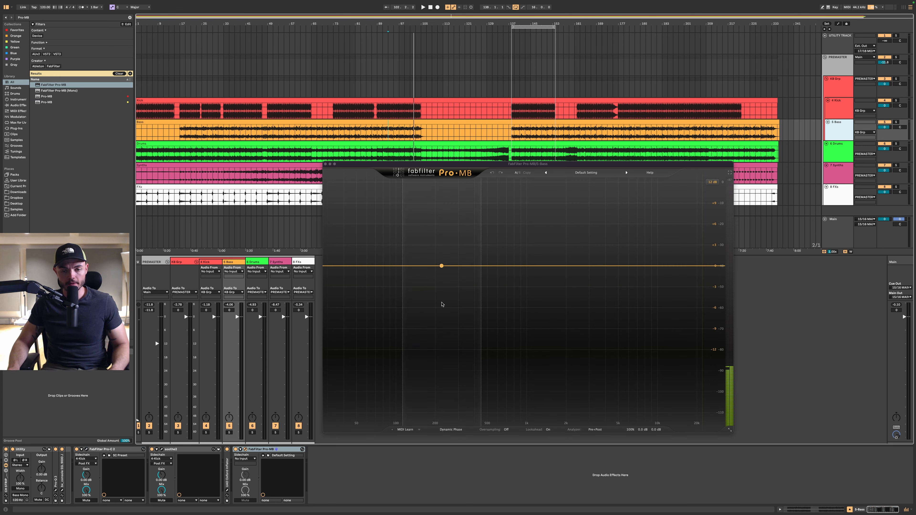
# Play the song and create a low-mid compression band in Pro-MB on the bass, widening both of its crossovers
pyautogui.press('space')
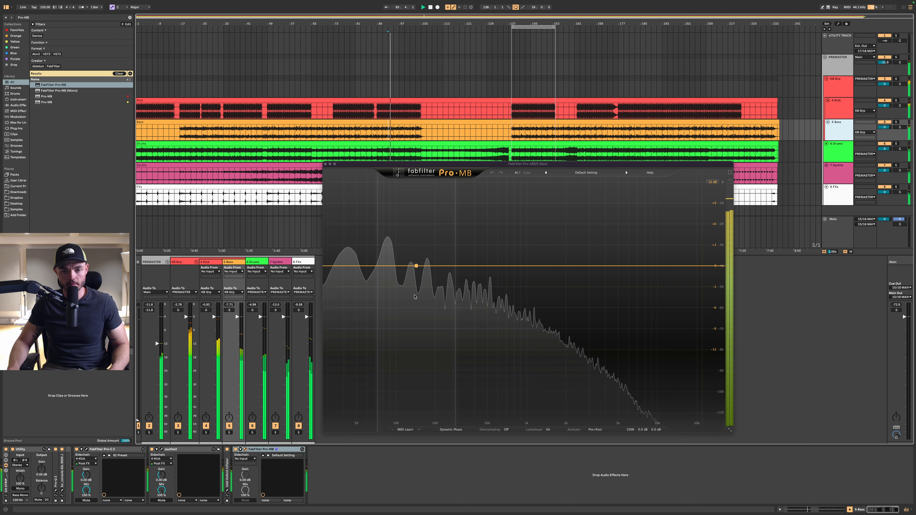
pyautogui.click(417, 296)
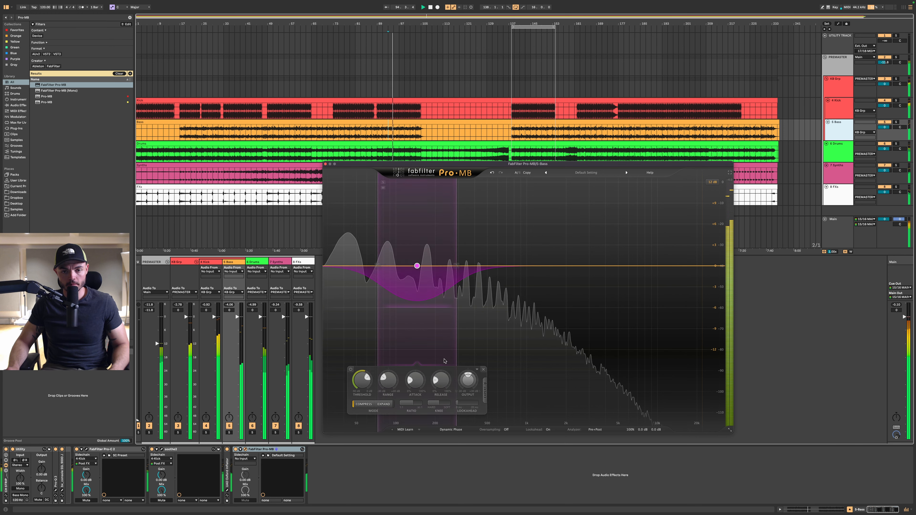
pyautogui.moveTo(457, 248); pyautogui.dragTo(485, 246)
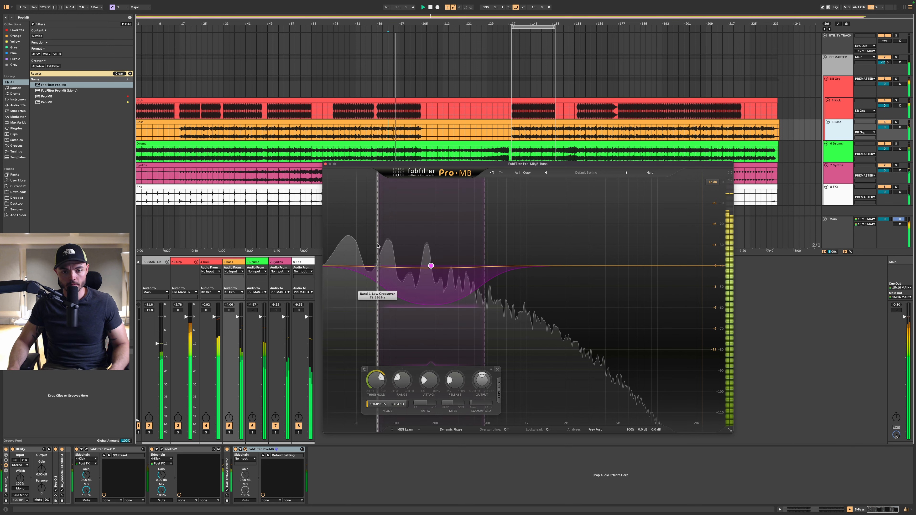
pyautogui.moveTo(378, 245); pyautogui.dragTo(372, 249)
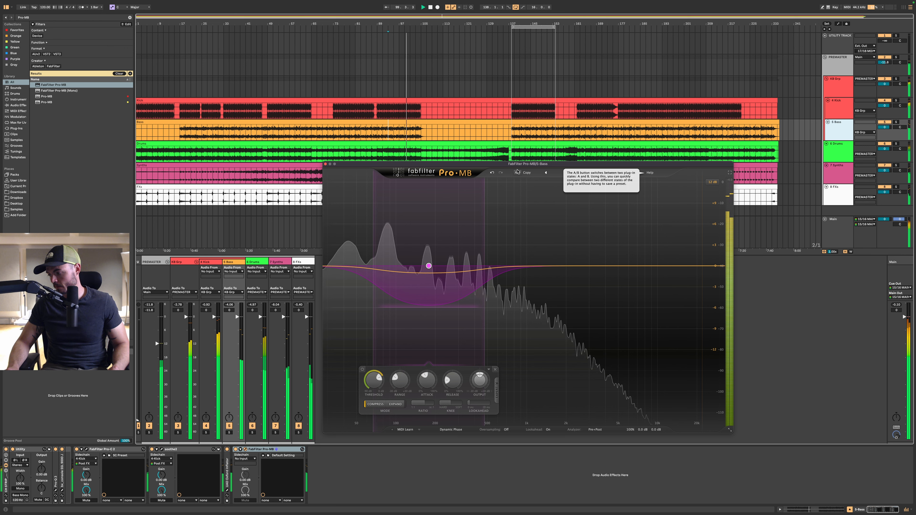
# Nudge the Pro-MB band's level, reduce its range for gentler compression, and close the plugin
pyautogui.moveTo(430, 266)
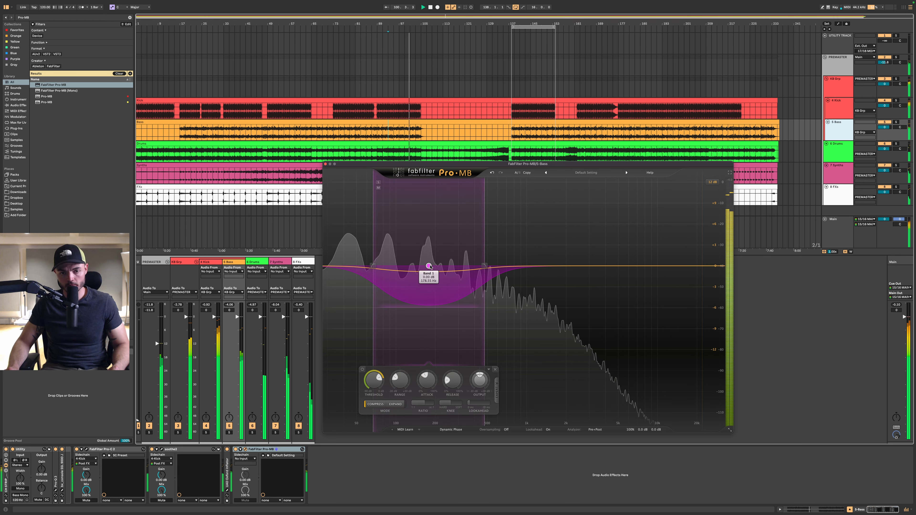
pyautogui.moveTo(430, 266); pyautogui.dragTo(429, 265)
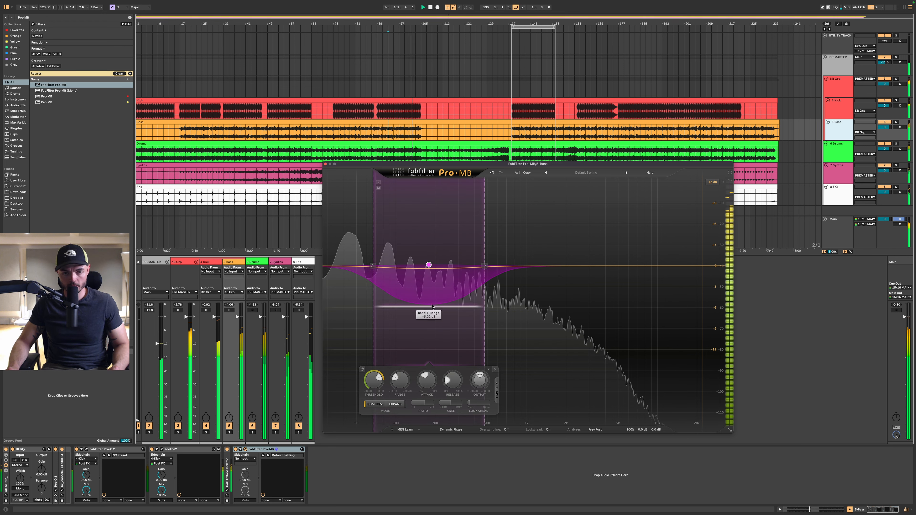
pyautogui.moveTo(429, 306); pyautogui.dragTo(432, 292)
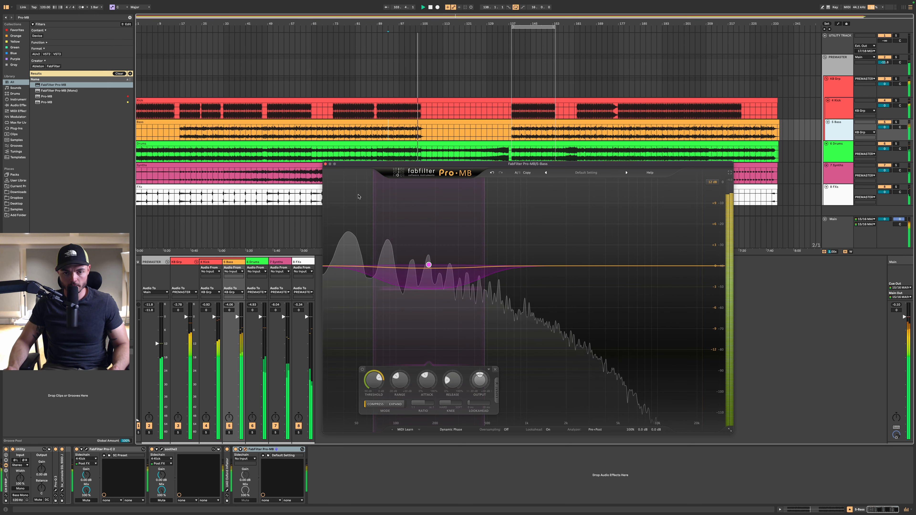
pyautogui.click(324, 164)
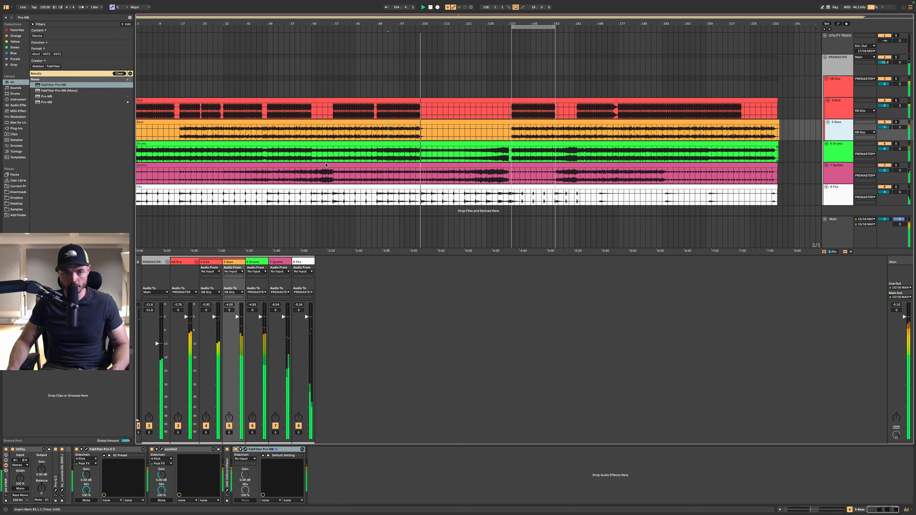
# Extend the arrangement loop to 95 bars and play the song from bar 158
pyautogui.click(839, 88)
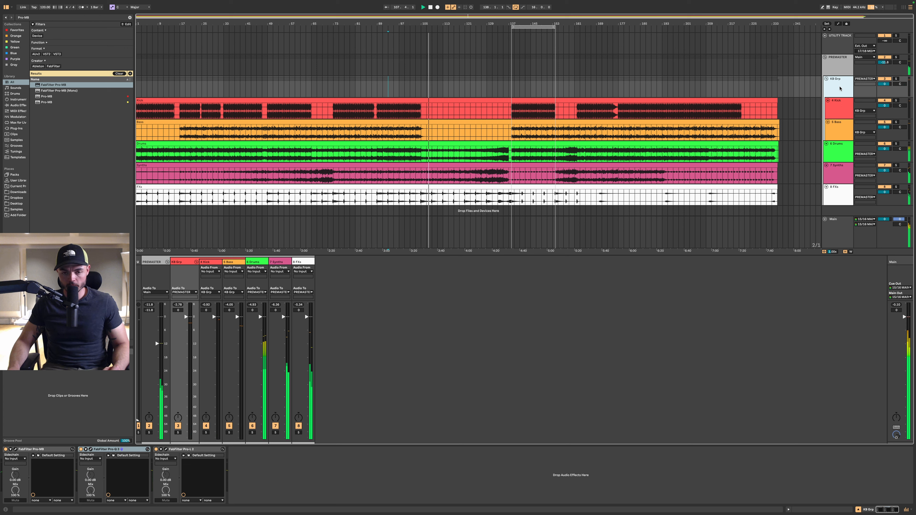
pyautogui.click(513, 92)
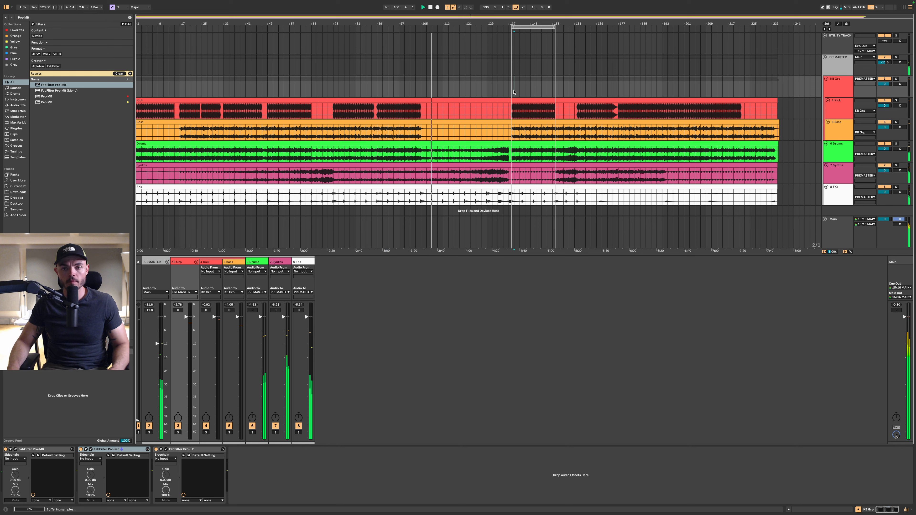
pyautogui.click(841, 241)
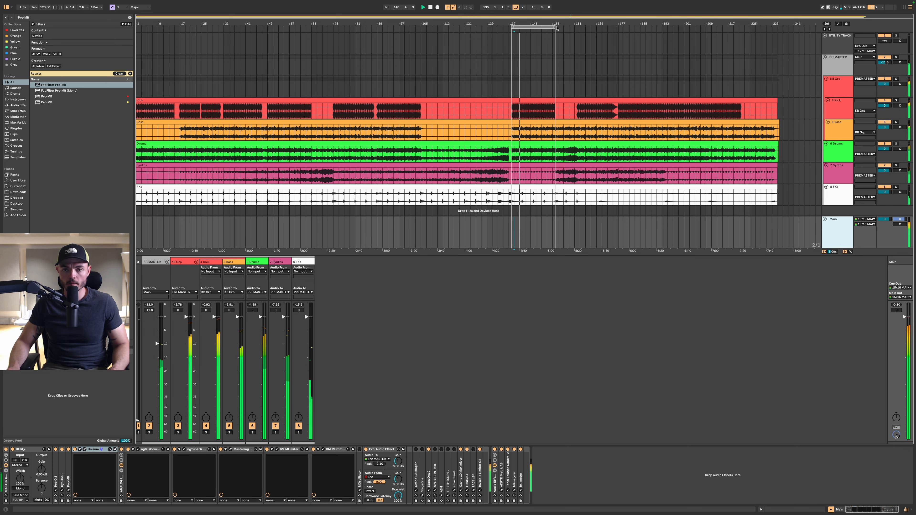
pyautogui.moveTo(556, 28); pyautogui.dragTo(772, 27)
pyautogui.click(570, 85)
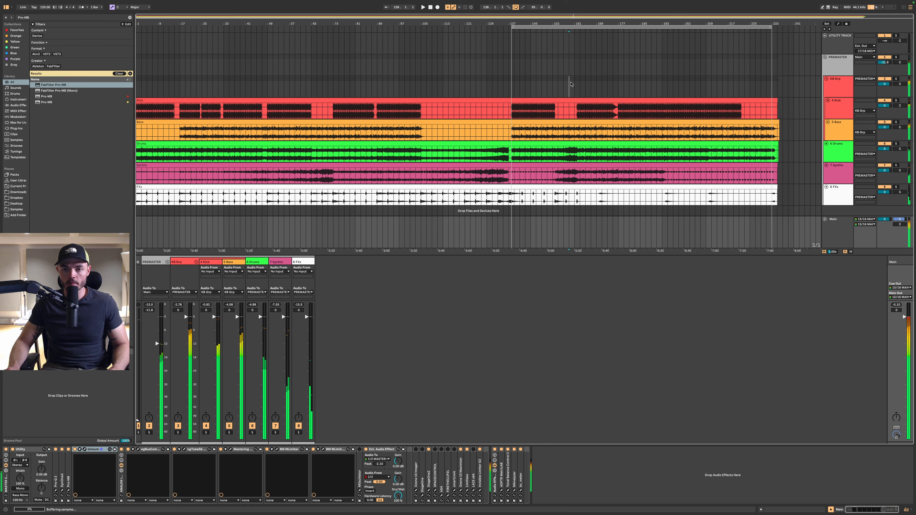
pyautogui.press('space')
# Inspect the drums waveform and the Synths and Main device chains, and open the Bettermaker mastering limiter on the Main track
pyautogui.scroll(5, 588, 163)
pyautogui.scroll(3, 562, 158)
pyautogui.scroll(4, 561, 159)
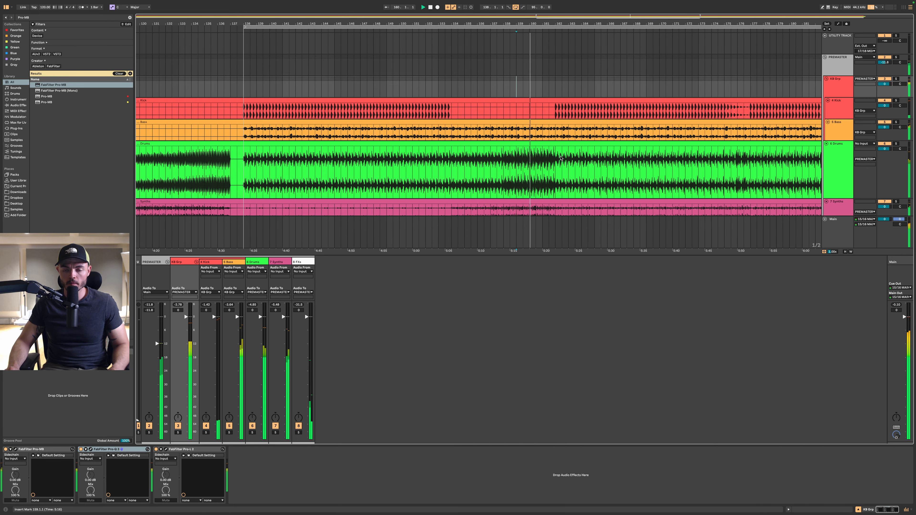
pyautogui.scroll(-12, 561, 158)
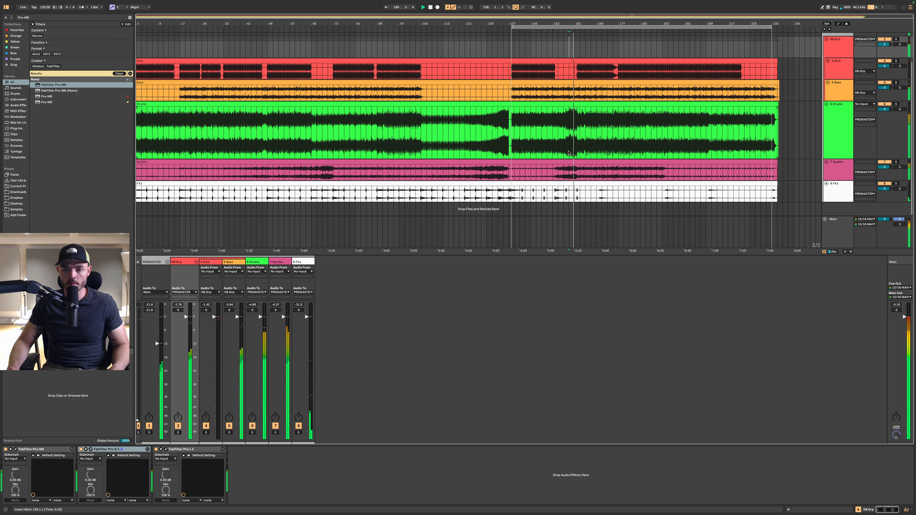
pyautogui.click(842, 177)
pyautogui.scroll(-1, 843, 177)
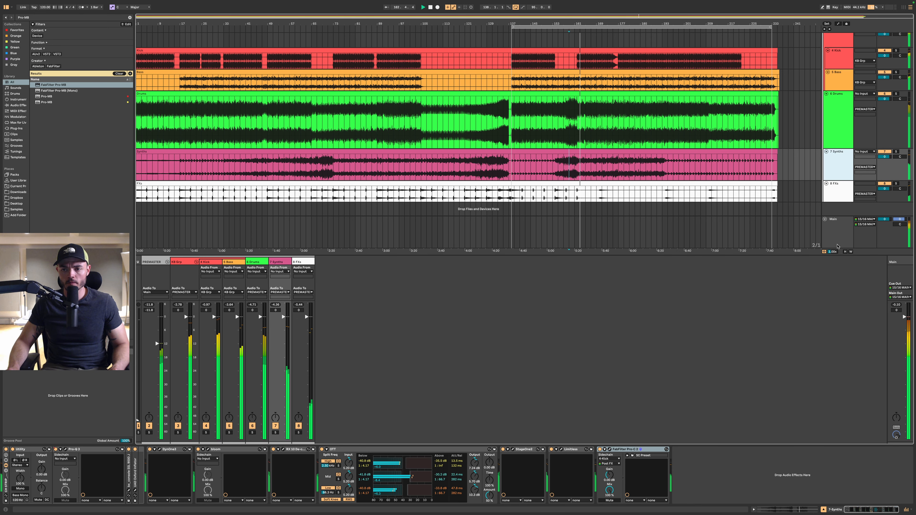
pyautogui.click(840, 237)
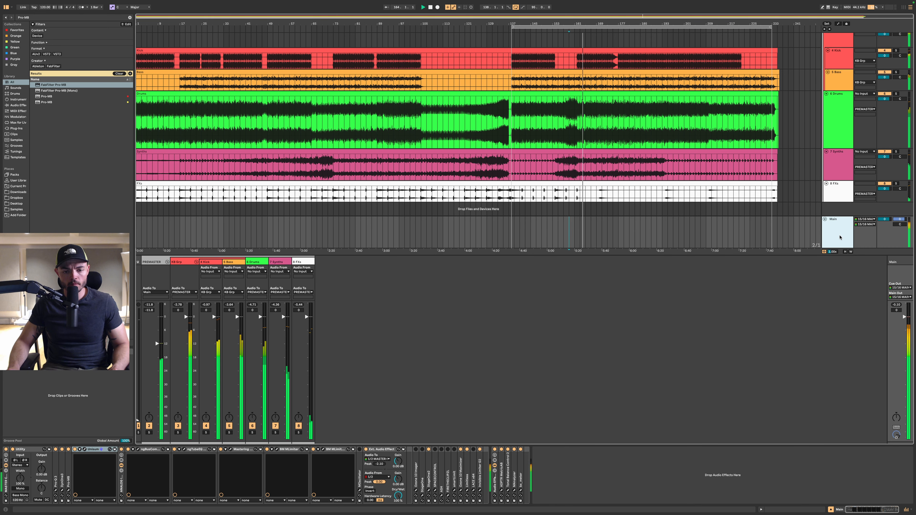
pyautogui.click(319, 451)
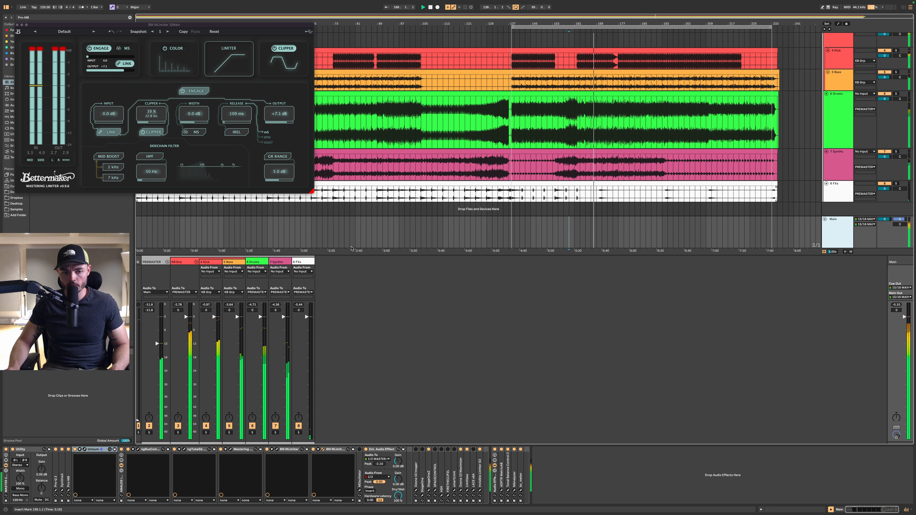
# Set the drive of Newfangled Saturate on the PREMASTER group to 0.3 dB, and close both open plugin windows
pyautogui.click(152, 263)
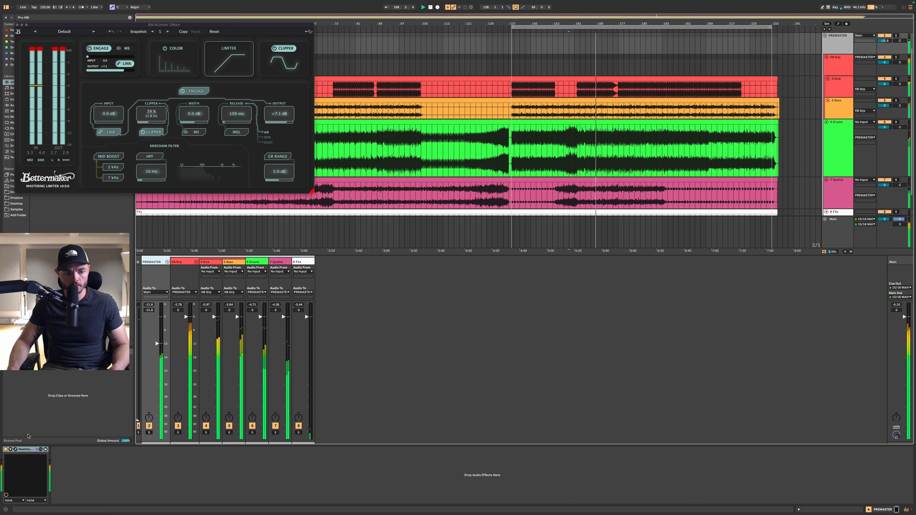
pyautogui.click(15, 449)
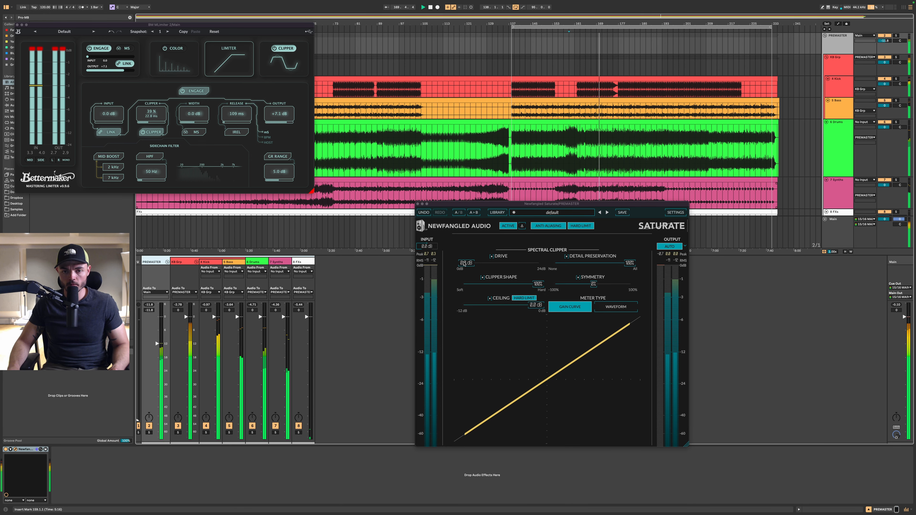
pyautogui.moveTo(464, 264); pyautogui.dragTo(474, 261)
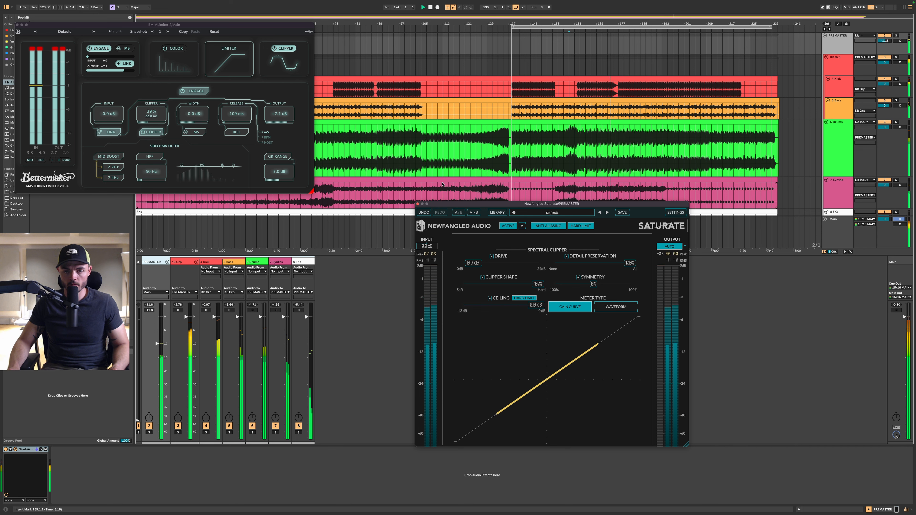
pyautogui.click(418, 204)
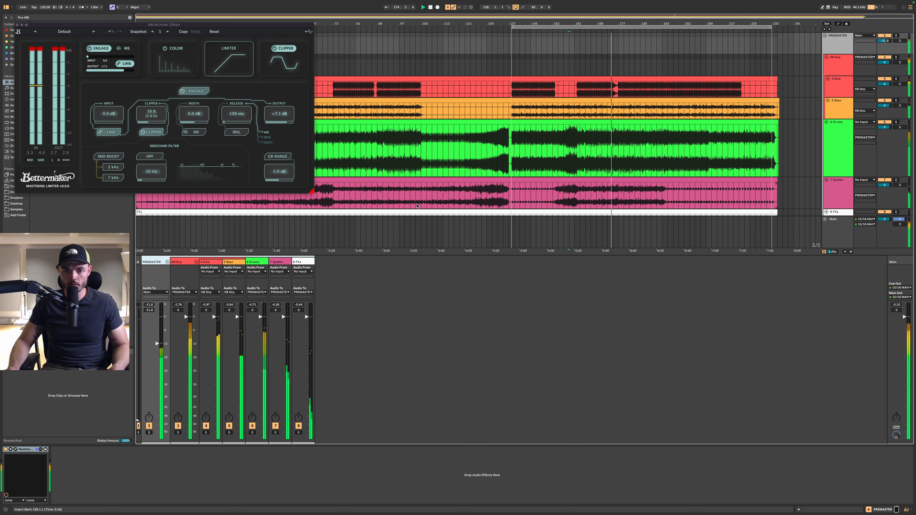
pyautogui.click(17, 25)
# Open the WesAudio ngTubeEQ on the Main track and enable its iron mode
pyautogui.click(845, 67)
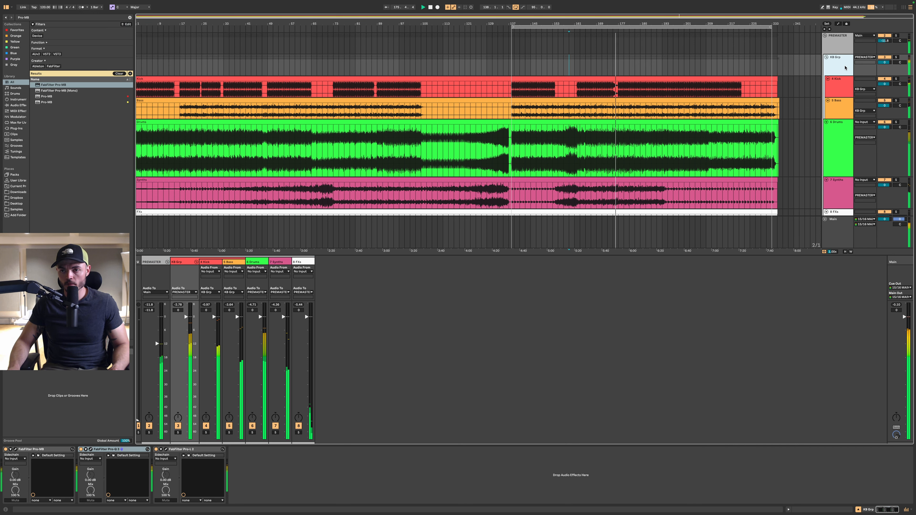
pyautogui.click(843, 47)
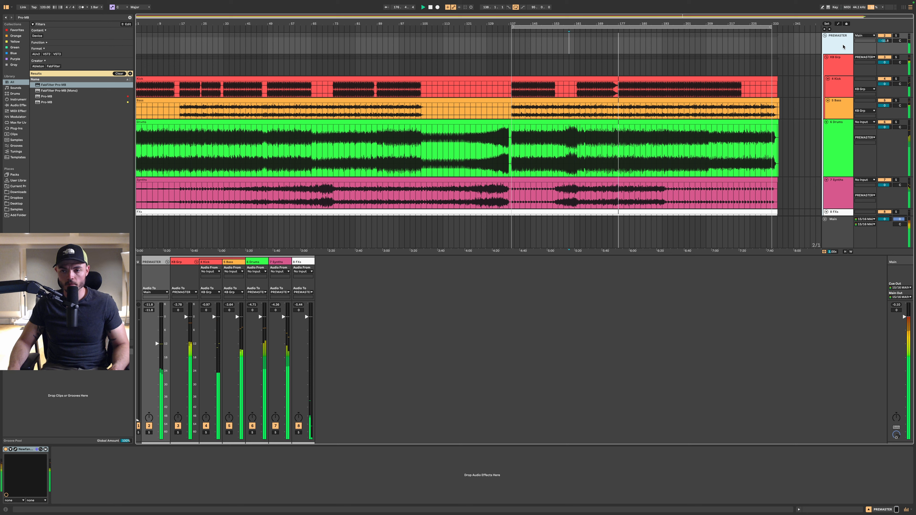
pyautogui.click(829, 236)
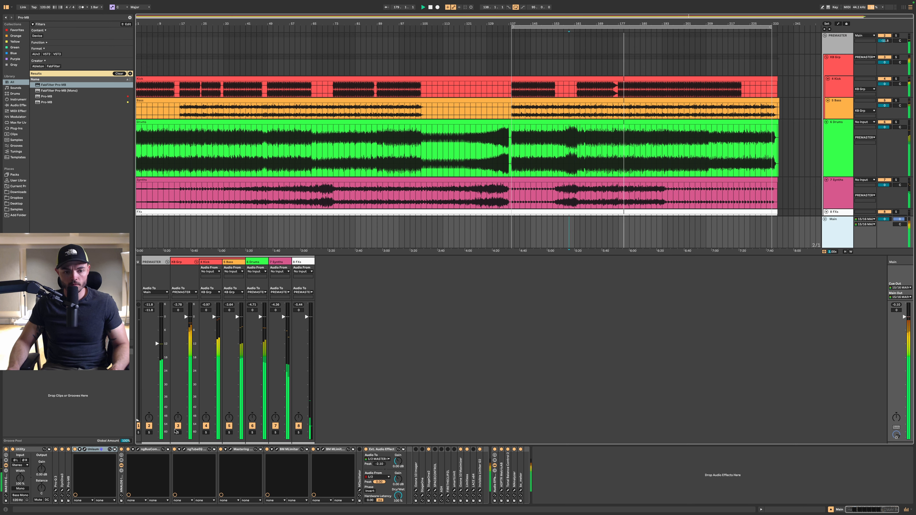
pyautogui.click(185, 450)
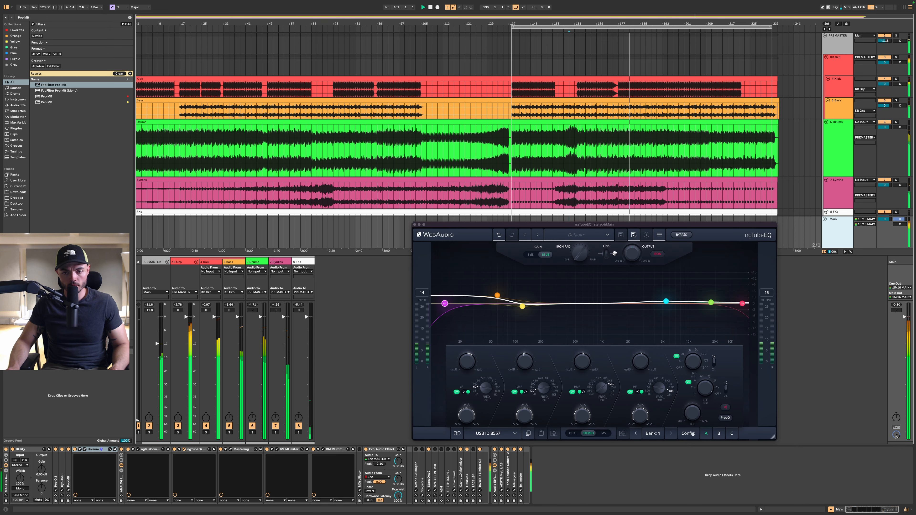
pyautogui.click(658, 254)
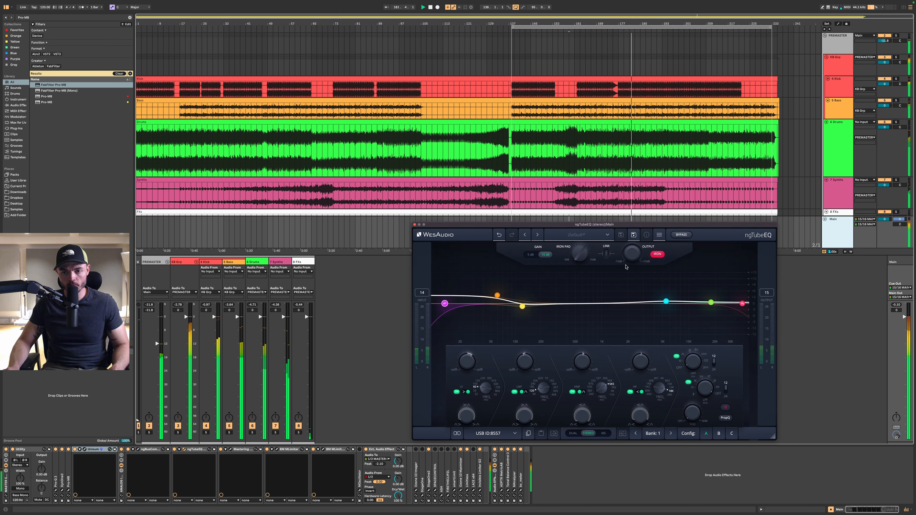
# Adjust the linked iron pad and output gain of ngTubeEQ together by ear, trying 8, 3 and 4 dB
pyautogui.click(606, 254)
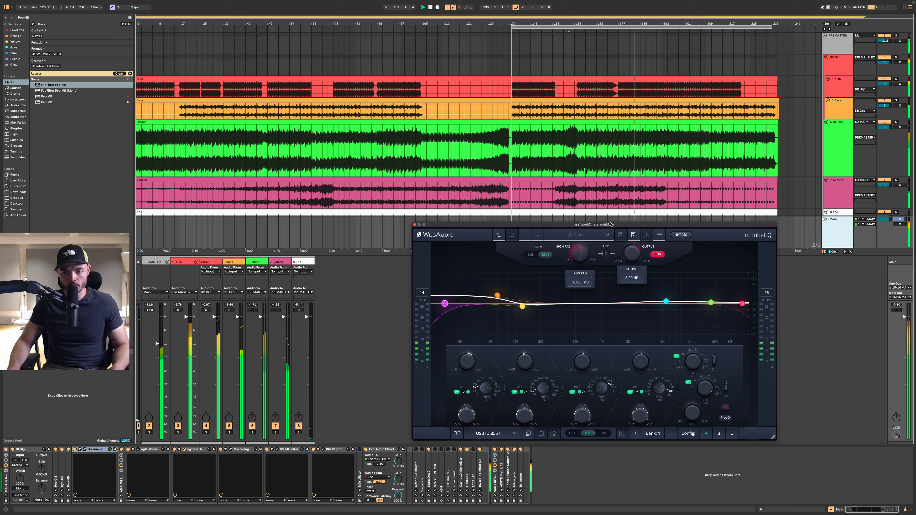
pyautogui.moveTo(612, 217); pyautogui.dragTo(608, 256)
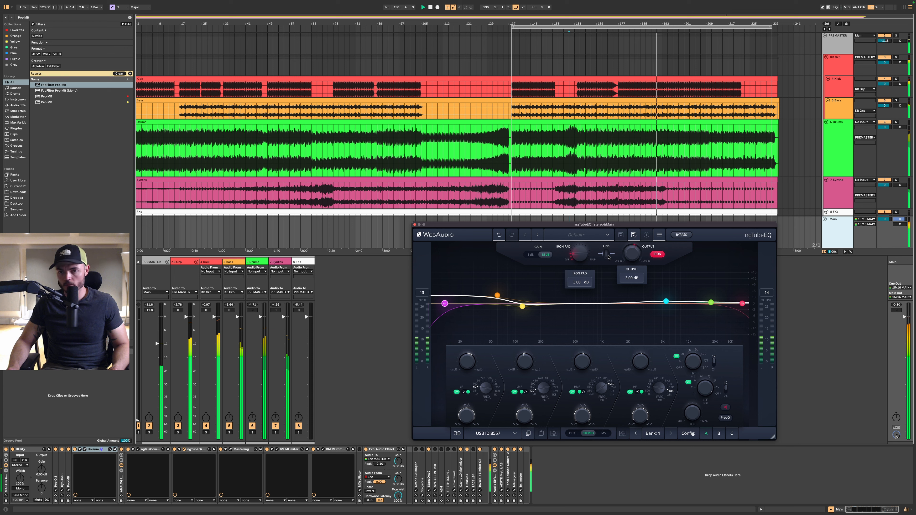
pyautogui.moveTo(608, 257); pyautogui.dragTo(593, 342)
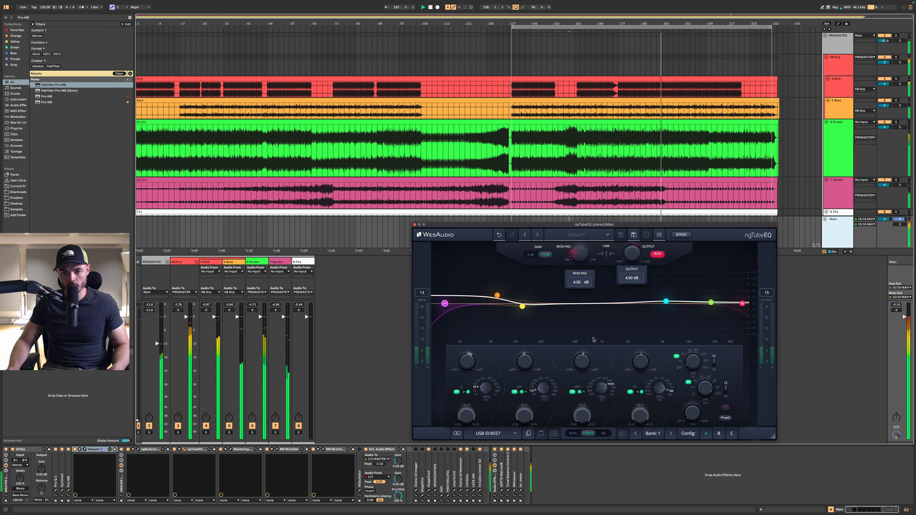
pyautogui.click(607, 255)
pyautogui.moveTo(607, 255); pyautogui.dragTo(609, 286)
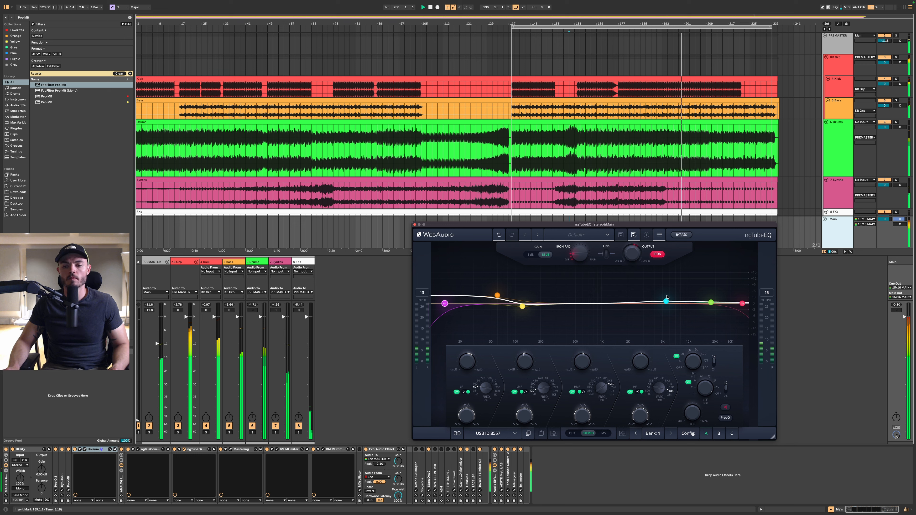
# Reopen ngTubeEQ on the Main track and compare the sound with iron mode off and on
pyautogui.click(415, 225)
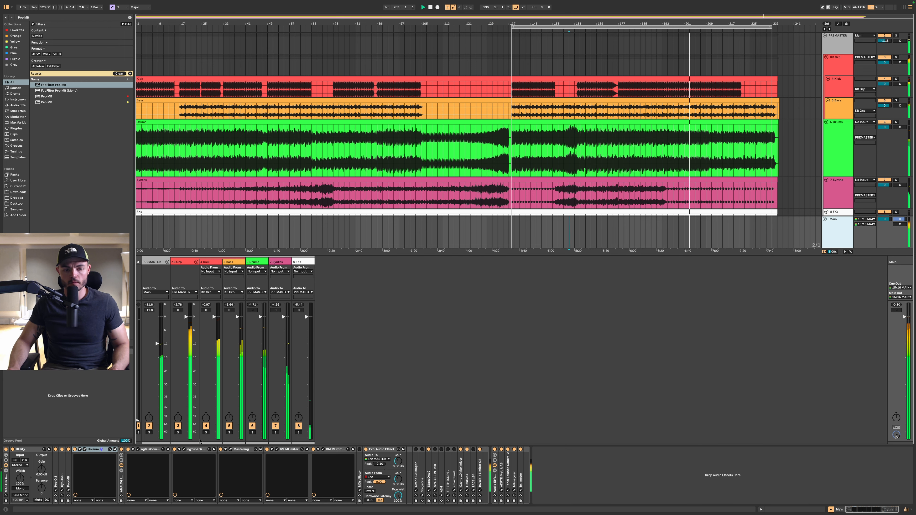
pyautogui.click(657, 255)
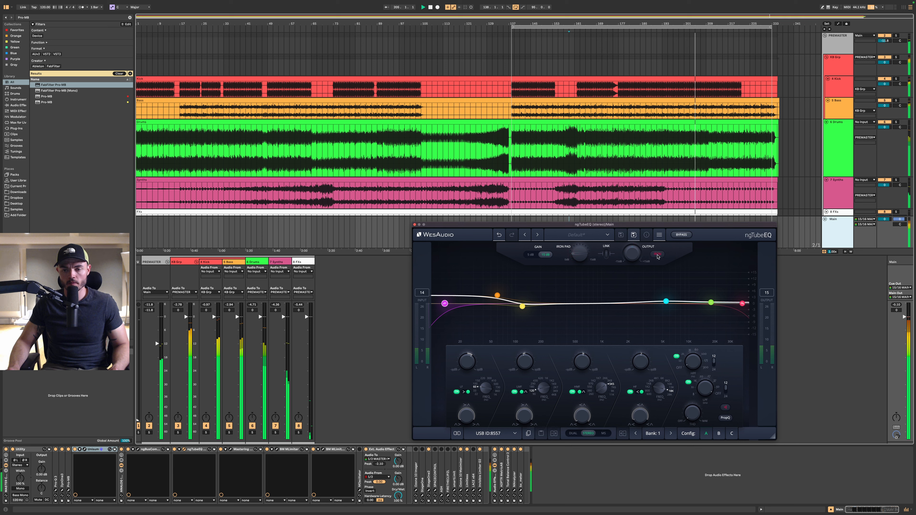
pyautogui.click(658, 256)
# Adjust ngTubeEQ's iron pad and output gain by ear with iron mode comparisons, ending at 2 dB for both
pyautogui.click(608, 254)
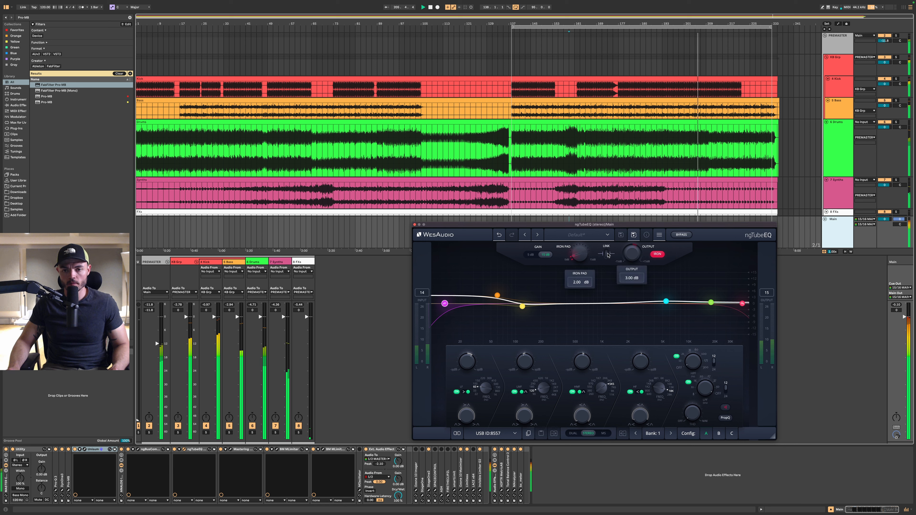
pyautogui.moveTo(608, 254); pyautogui.dragTo(608, 251)
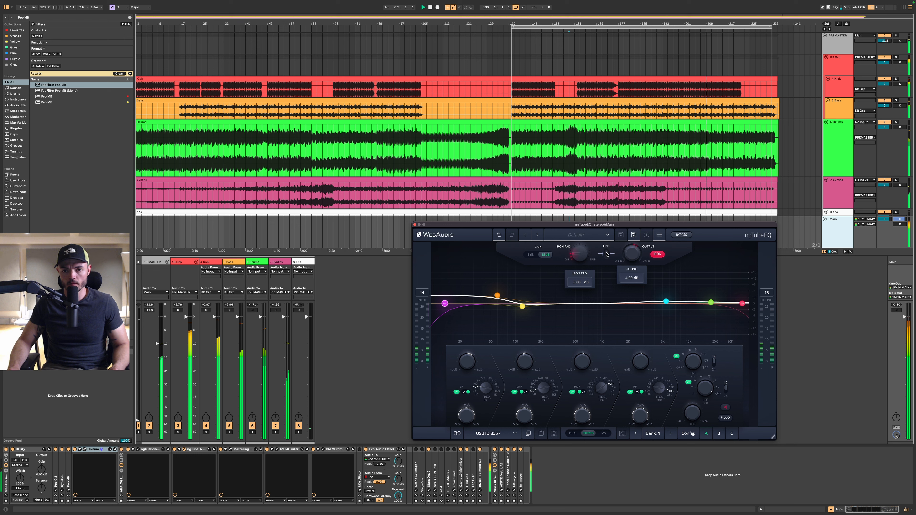
pyautogui.moveTo(606, 255); pyautogui.dragTo(636, 255)
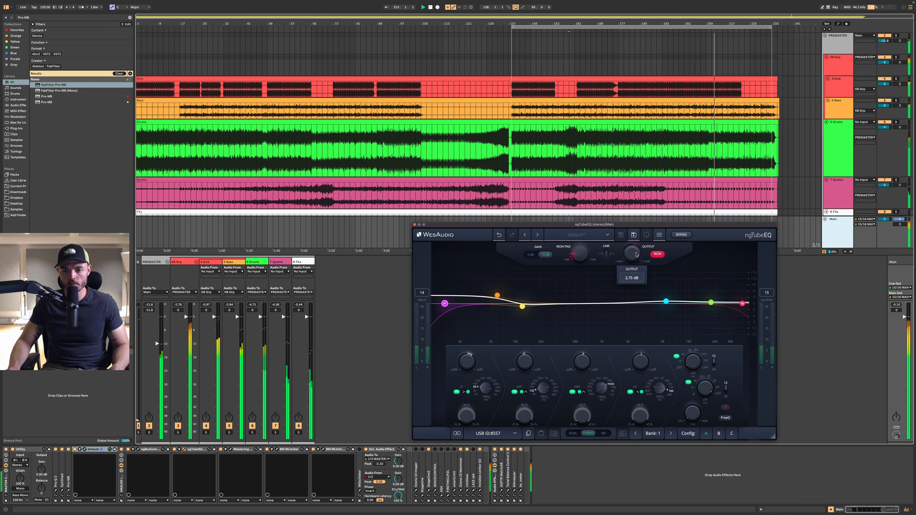
pyautogui.click(657, 255)
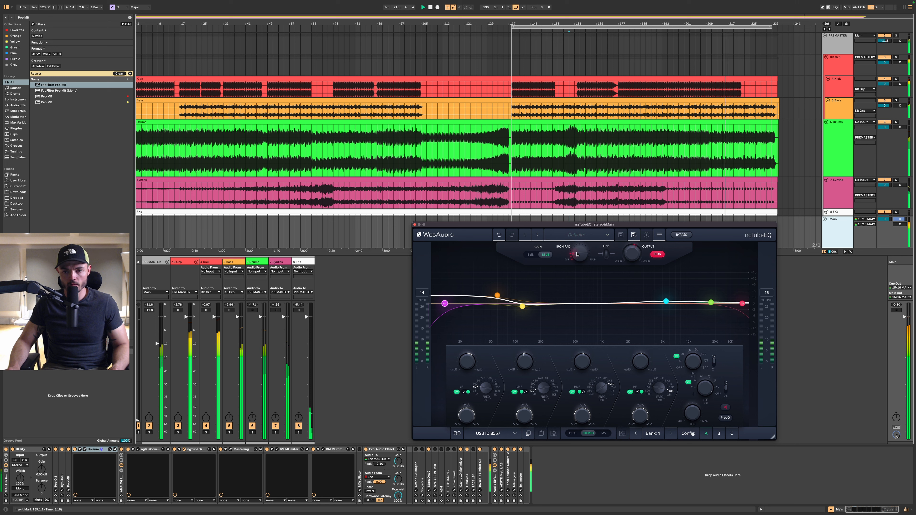
pyautogui.moveTo(606, 254); pyautogui.dragTo(606, 257)
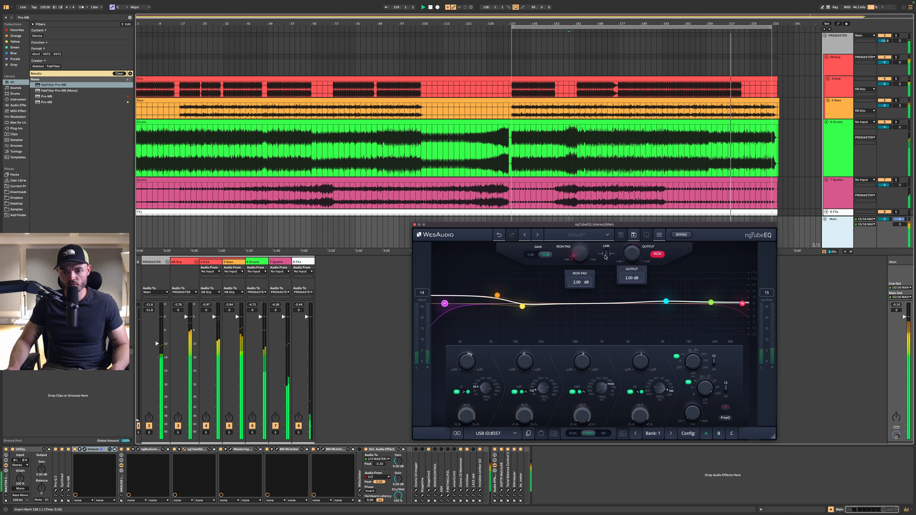
# Restart playback from bar 49 to check the ngTubeEQ settings, and close its window
pyautogui.click(268, 150)
pyautogui.press('space')
pyautogui.press('space')
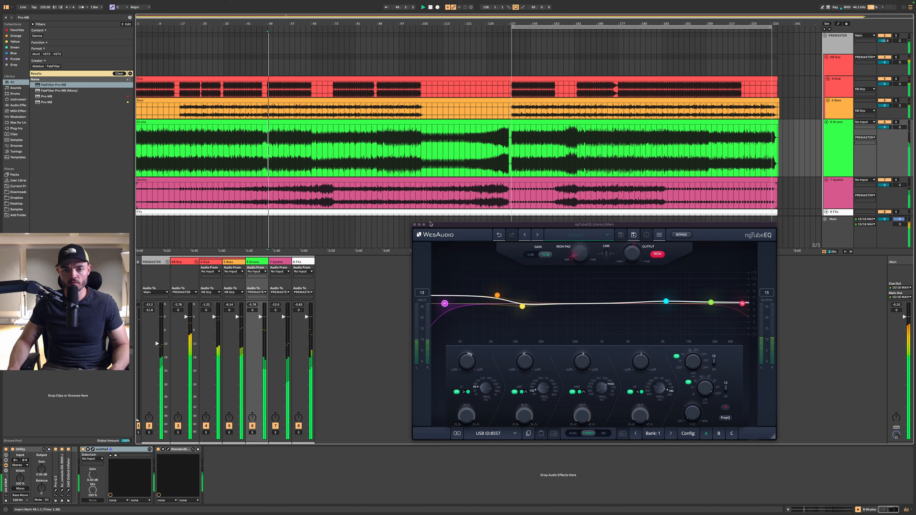
pyautogui.click(415, 224)
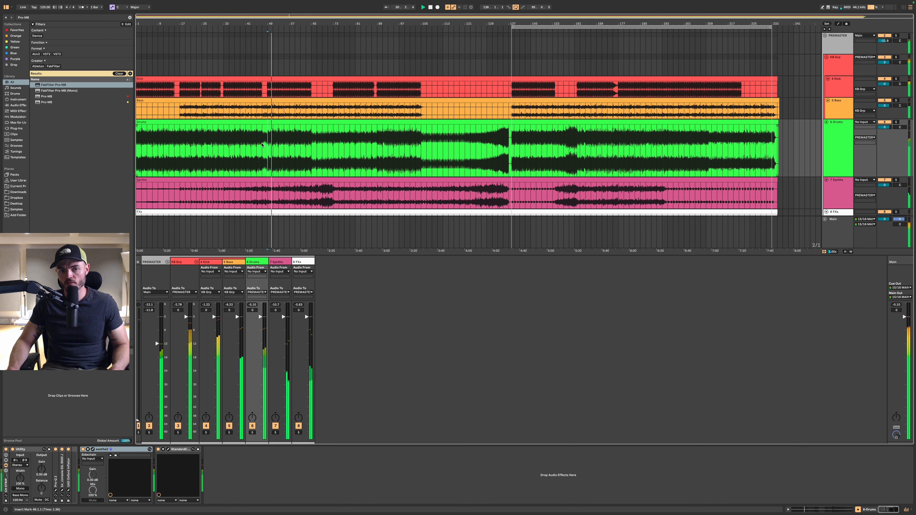
# Open the Bettermaker Mastering Equalizer on the Main track, play from bar 49 and move its window clear of the tracks
pyautogui.click(834, 231)
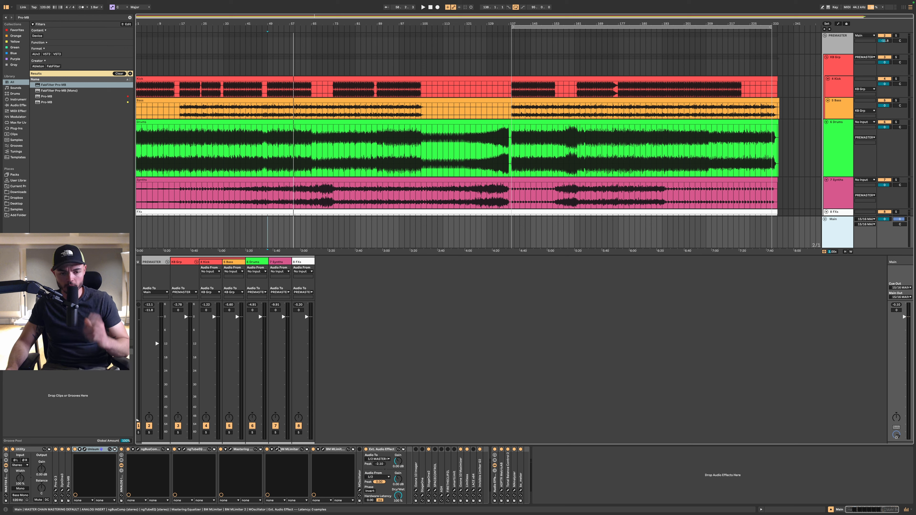
pyautogui.click(229, 450)
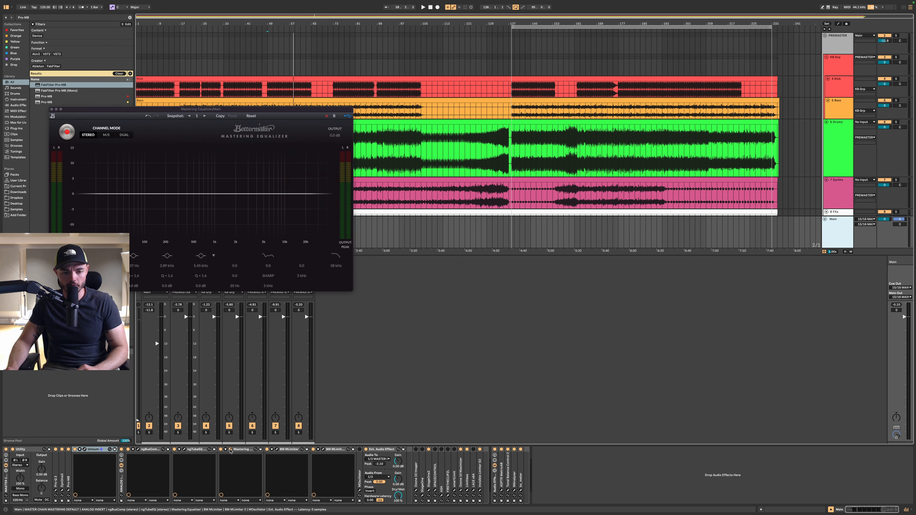
pyautogui.press('space')
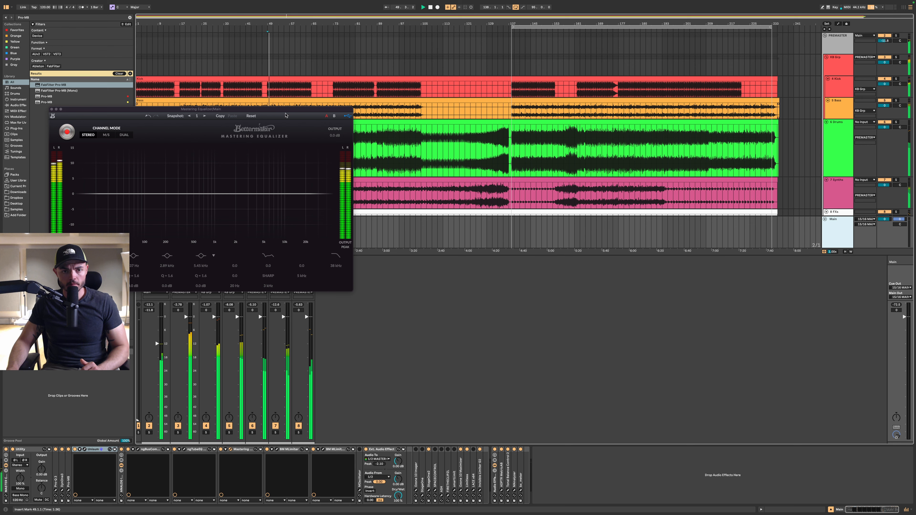
pyautogui.moveTo(288, 111); pyautogui.dragTo(659, 246)
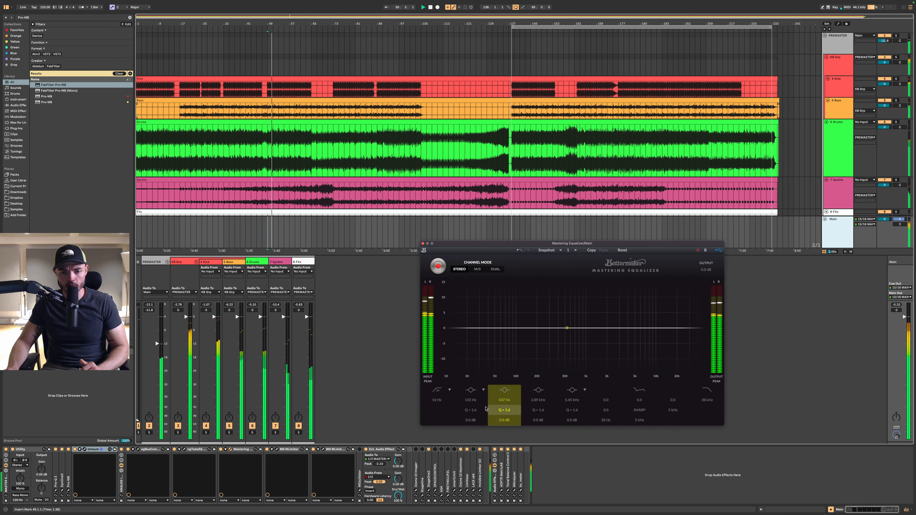
# Enable the Mastering Equalizer's high-pass filter and set it to 36 Hz and 86 %
pyautogui.click(450, 391)
pyautogui.click(445, 411)
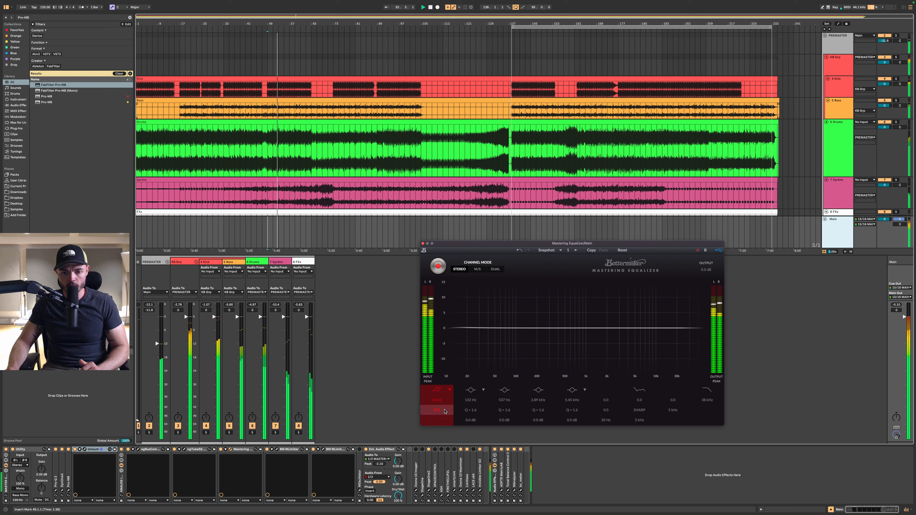
pyautogui.moveTo(445, 409)
pyautogui.mouseDown()
pyautogui.moveTo(449, 370)
pyautogui.moveTo(420, 465)
pyautogui.moveTo(442, 385)
pyautogui.moveTo(438, 405)
pyautogui.mouseUp()
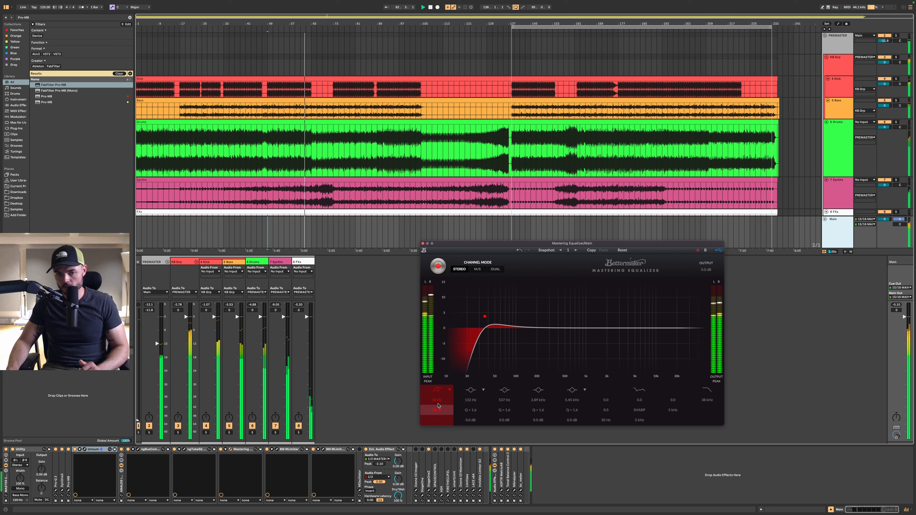
# Compare the high-pass filtering with the Mastering Equalizer bypassed and active, replaying from bar 49
pyautogui.click(437, 266)
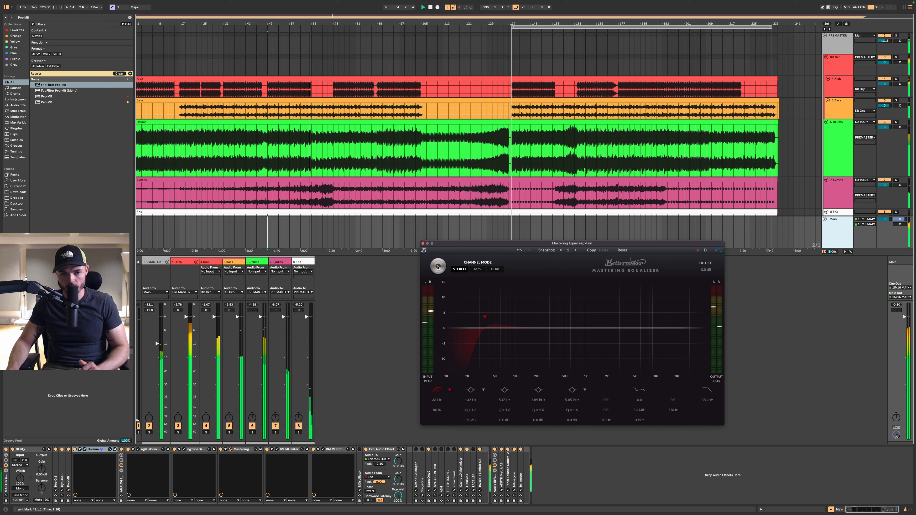
pyautogui.press('space')
pyautogui.press('space')
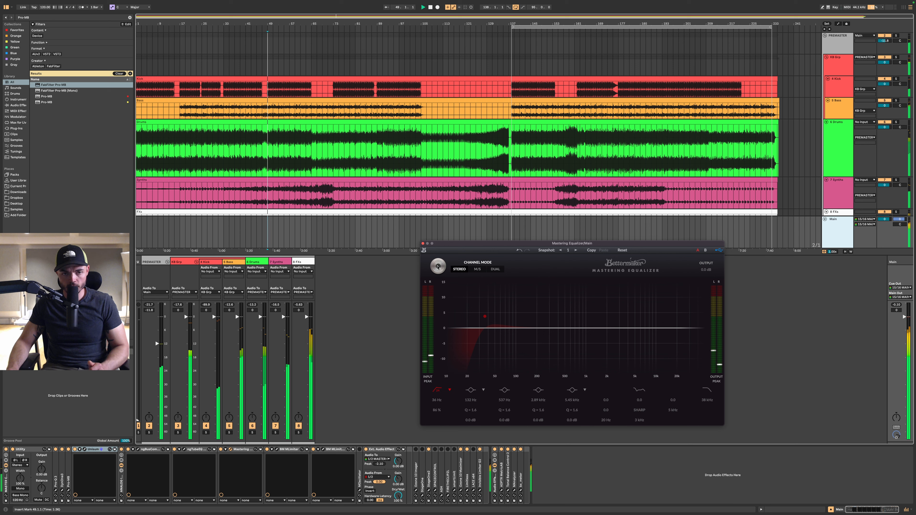
pyautogui.click(438, 267)
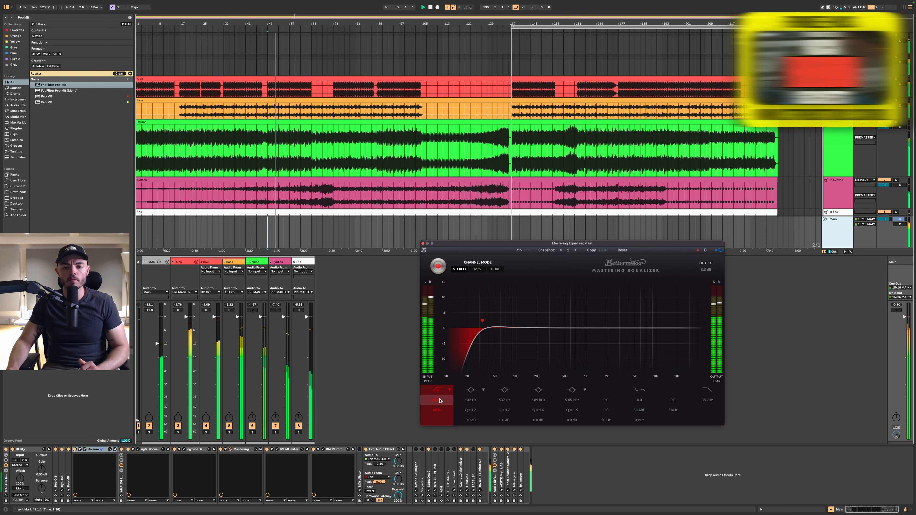
# Refine the high-pass filter to 36 Hz and 80 %, and try the low boost and attenuation controls, leaving both at 0.0
pyautogui.moveTo(440, 402); pyautogui.dragTo(440, 399)
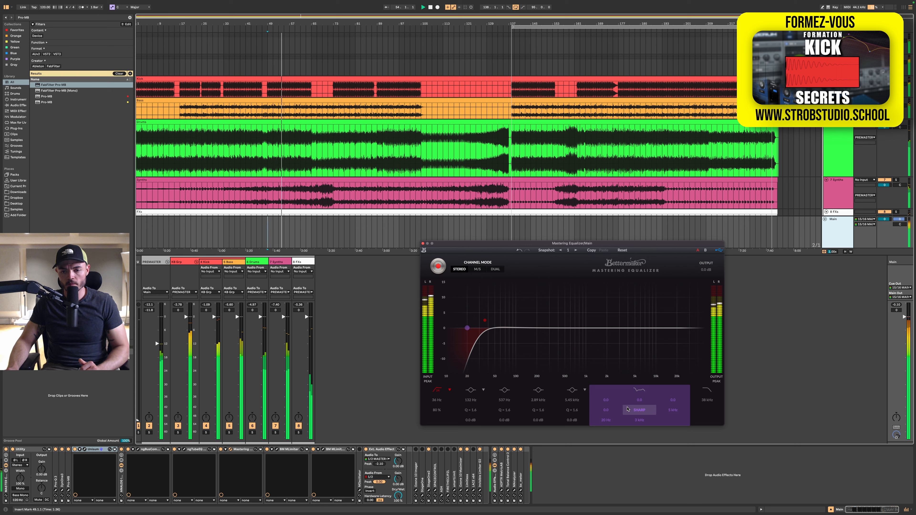
pyautogui.moveTo(607, 402)
pyautogui.mouseDown()
pyautogui.moveTo(609, 392)
pyautogui.moveTo(607, 414)
pyautogui.mouseUp()
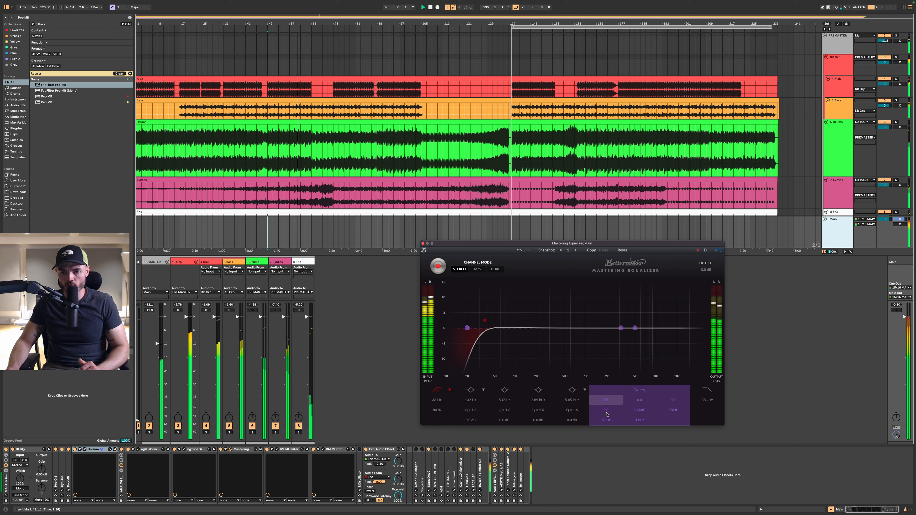
pyautogui.moveTo(607, 413); pyautogui.dragTo(607, 415)
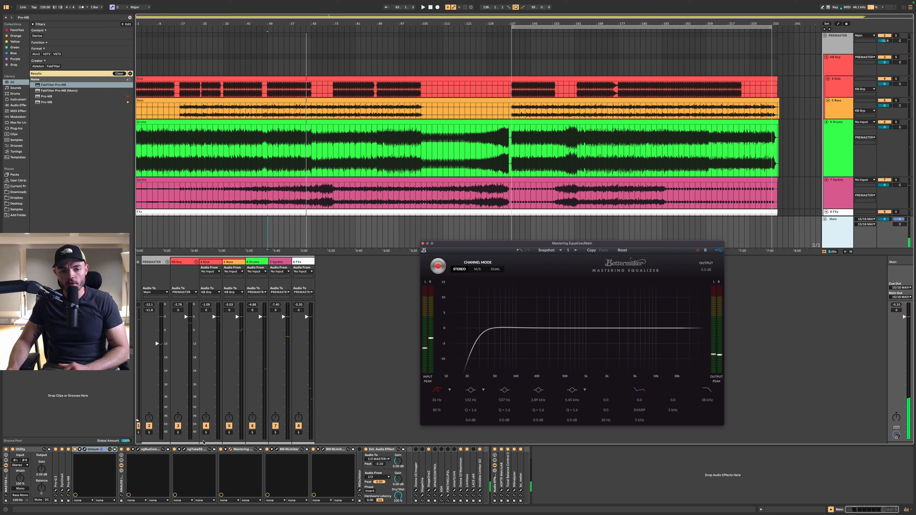
# Review ngTubeEQ's iron pad and output settings, compare iron mode off and on during playback, and close the plugin
pyautogui.click(184, 450)
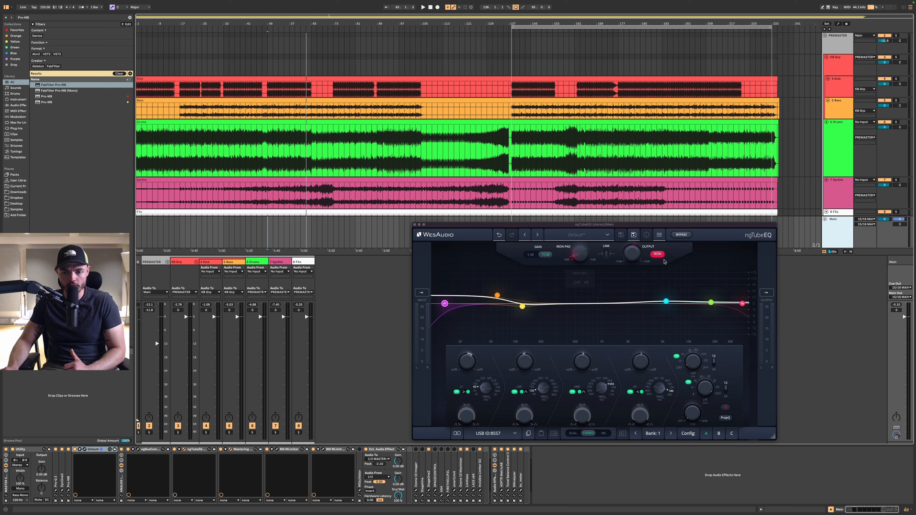
pyautogui.moveTo(574, 257)
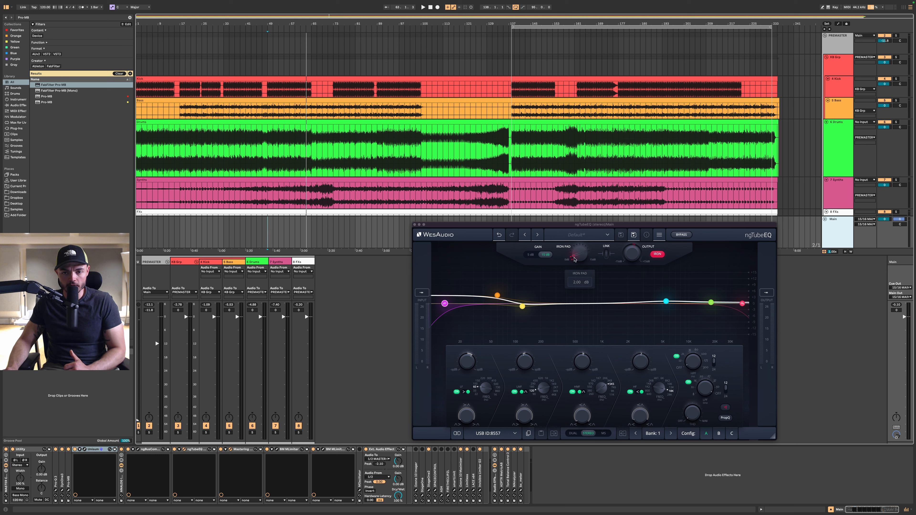
pyautogui.moveTo(619, 250)
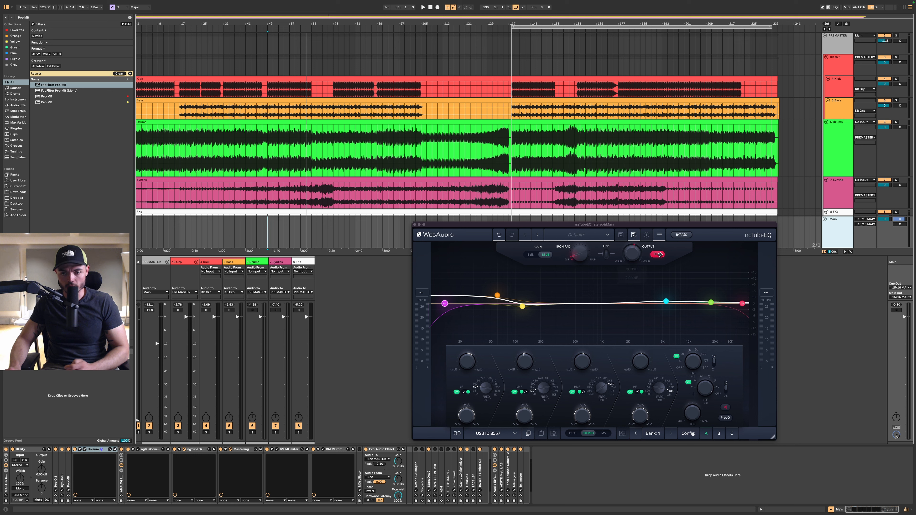
pyautogui.press('space')
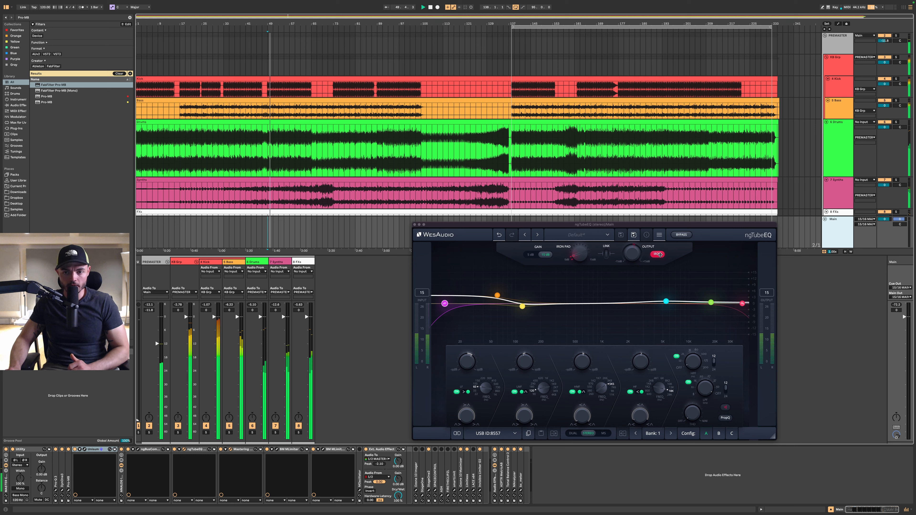
pyautogui.click(658, 254)
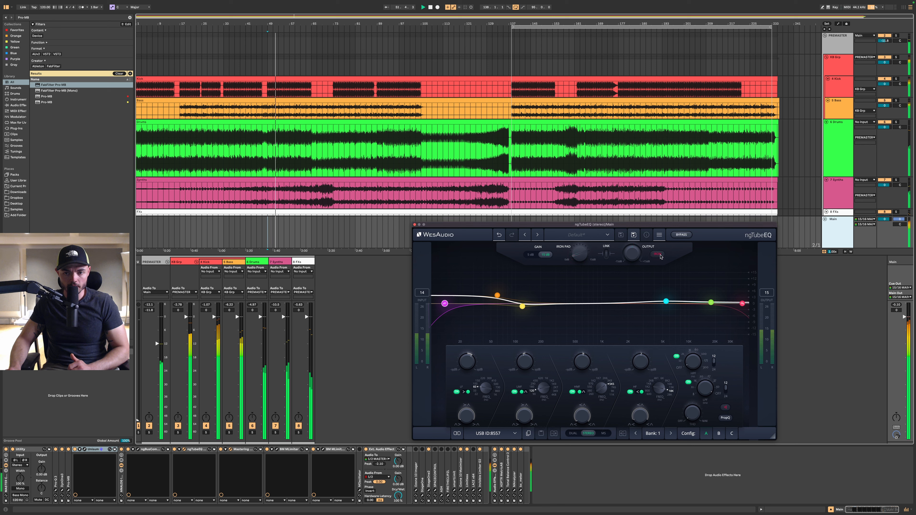
pyautogui.click(658, 254)
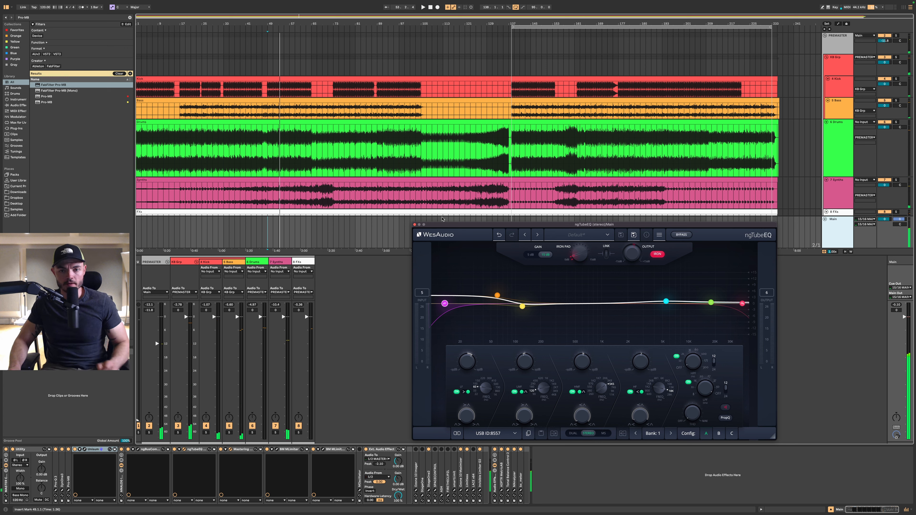
pyautogui.click(415, 224)
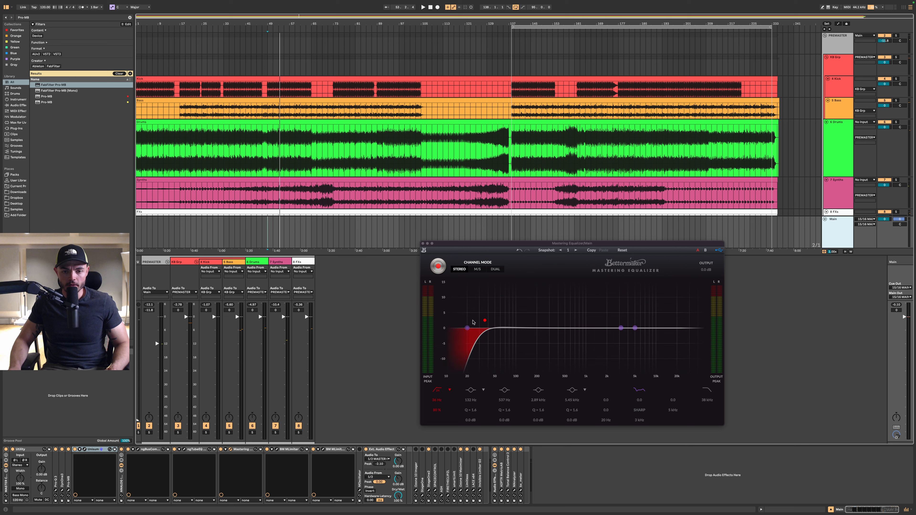
# Compare the Mastering Equalizer bypassed and active during playback, and close it
pyautogui.press('space')
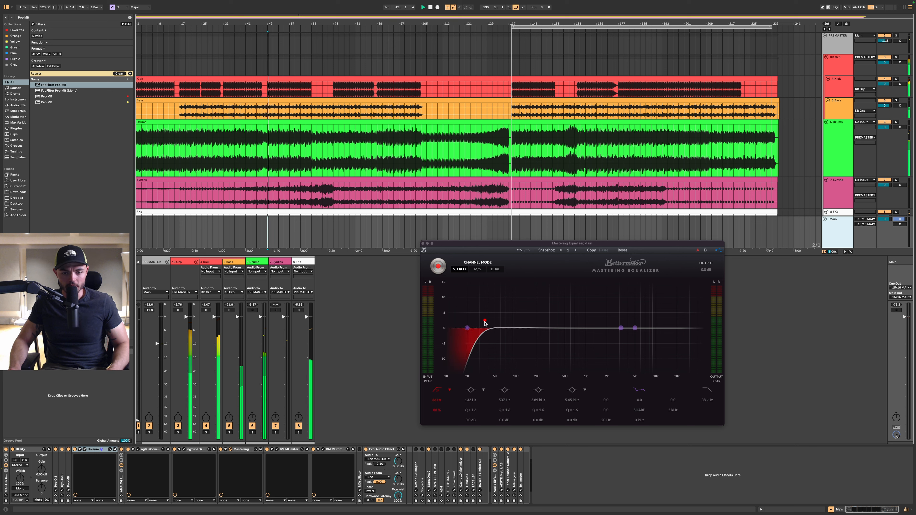
pyautogui.click(438, 266)
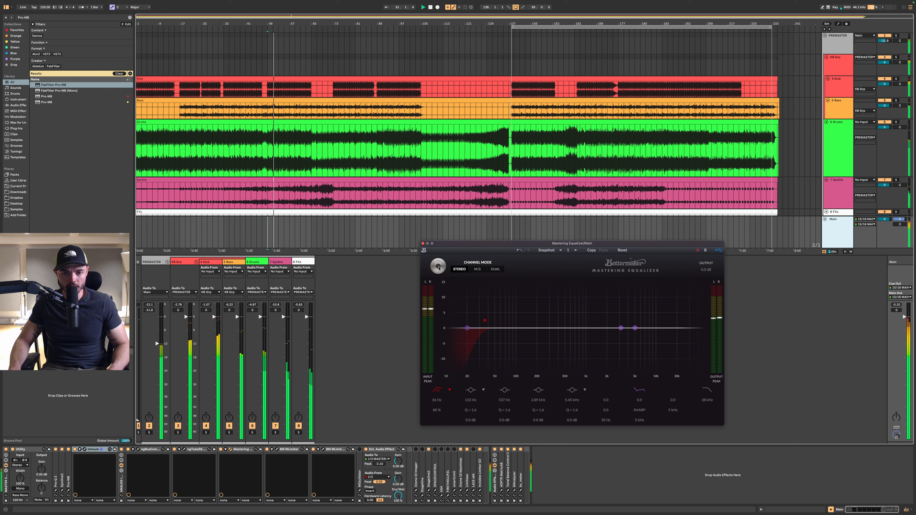
pyautogui.click(438, 266)
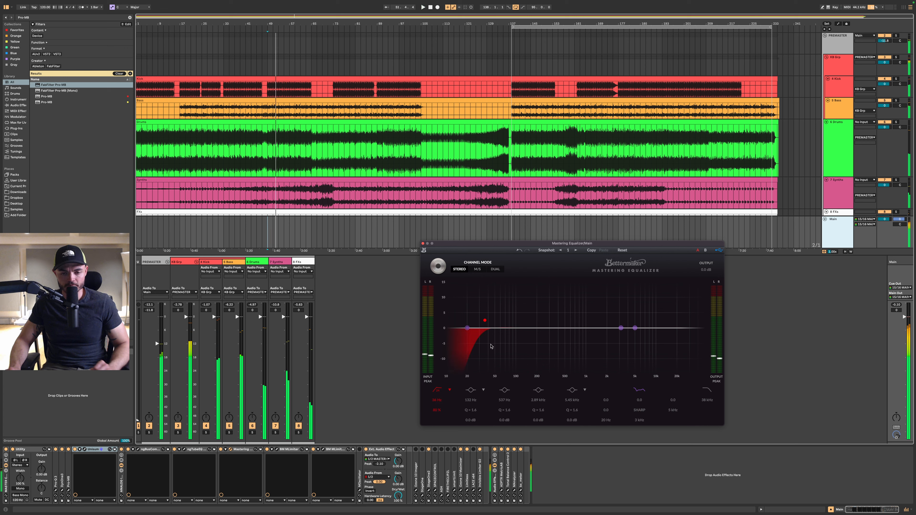
pyautogui.click(439, 267)
pyautogui.click(423, 244)
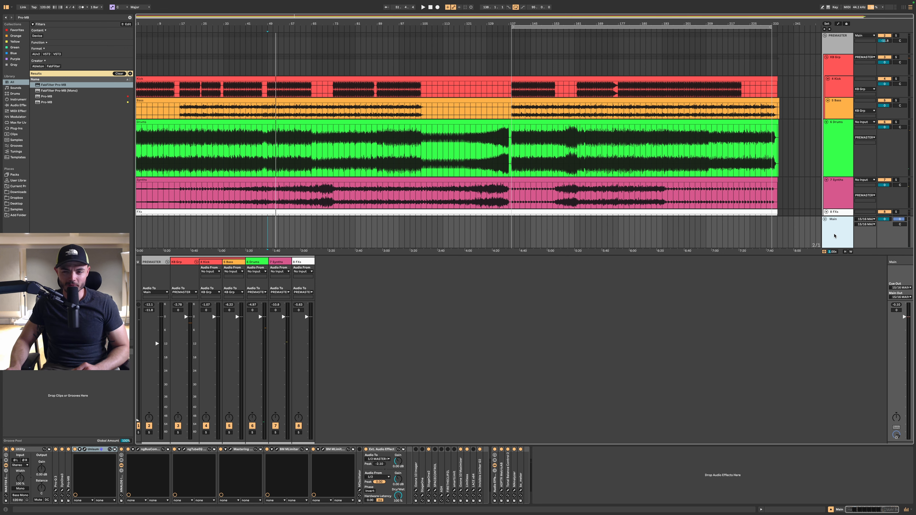
# Search for FabFilter Volcano 3 and add it to the end of the Kick track's device chain
pyautogui.scroll(2, 836, 152)
pyautogui.click(836, 88)
pyautogui.click(837, 111)
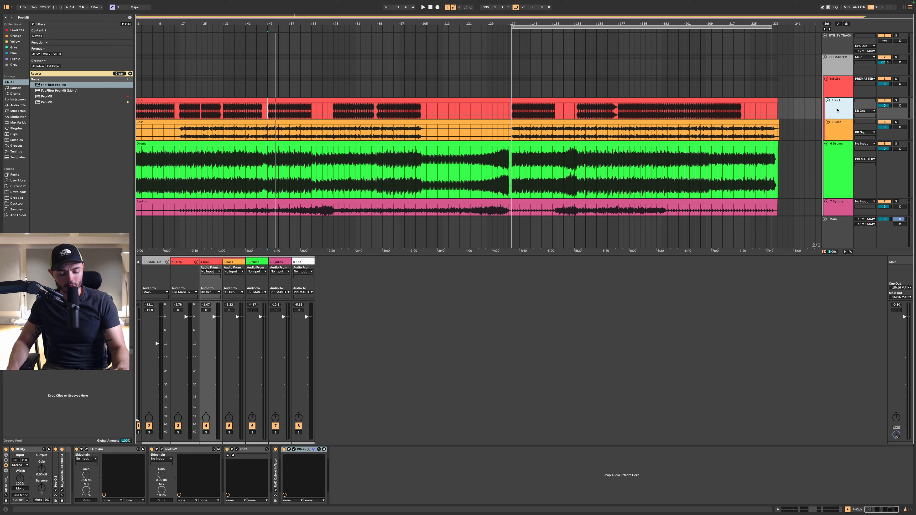
pyautogui.press('super+f')
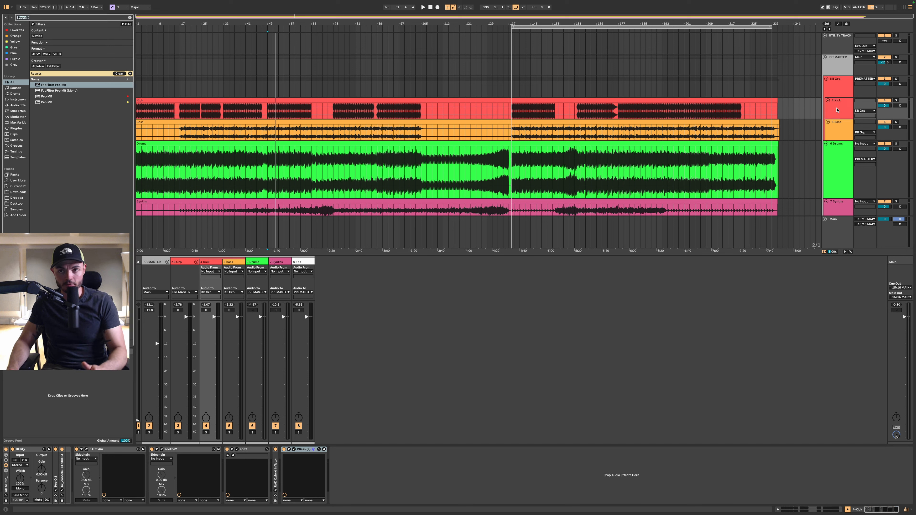
pyautogui.write('FabFilter volcano 3 au')
pyautogui.press('Return')
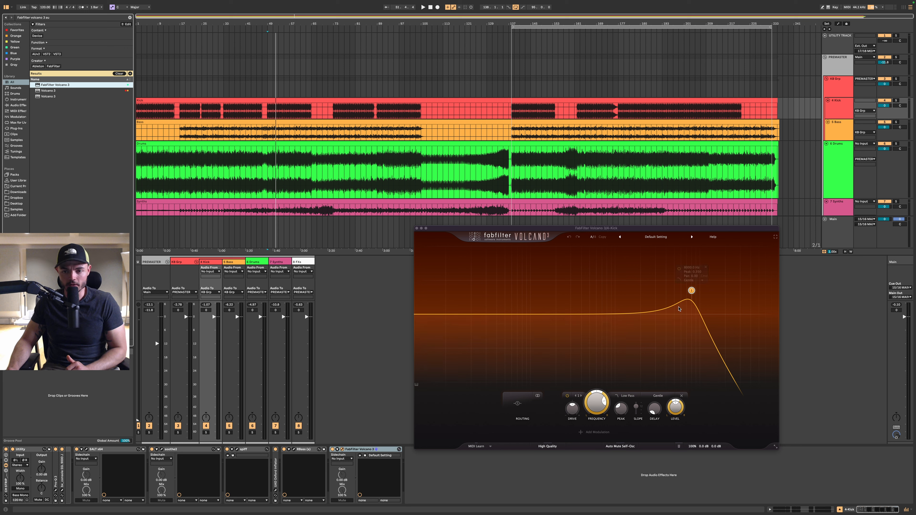
# Change the Volcano 3 filter on the kick to All Pass at about 62 Hz and start playback
pyautogui.click(634, 396)
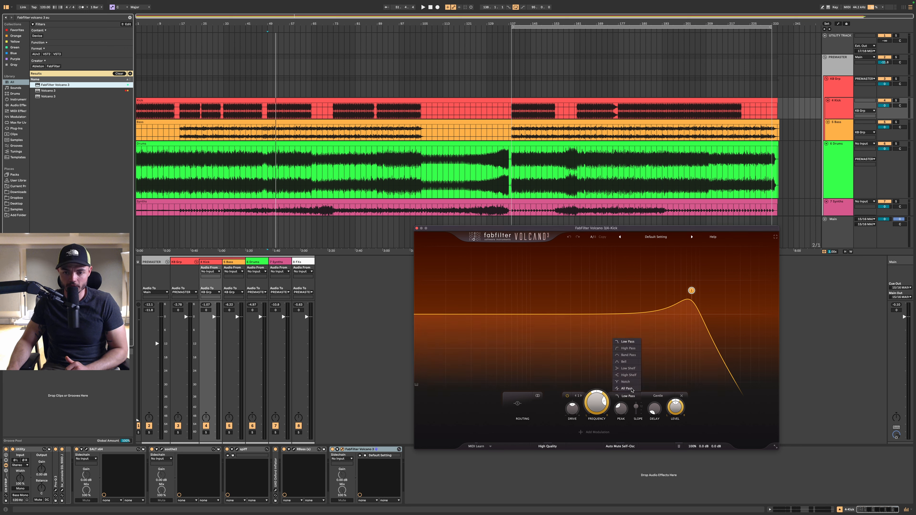
pyautogui.click(630, 389)
pyautogui.moveTo(692, 321)
pyautogui.moveTo(693, 316); pyautogui.dragTo(515, 323)
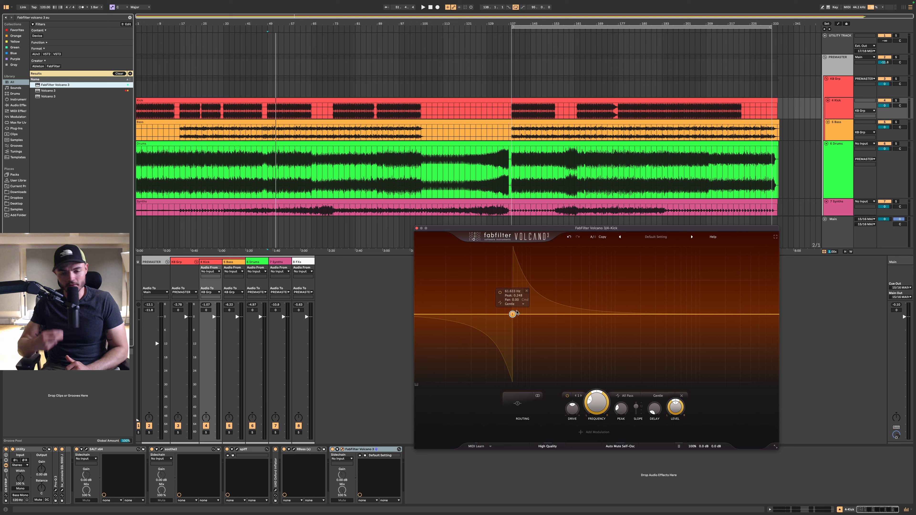
pyautogui.press('space')
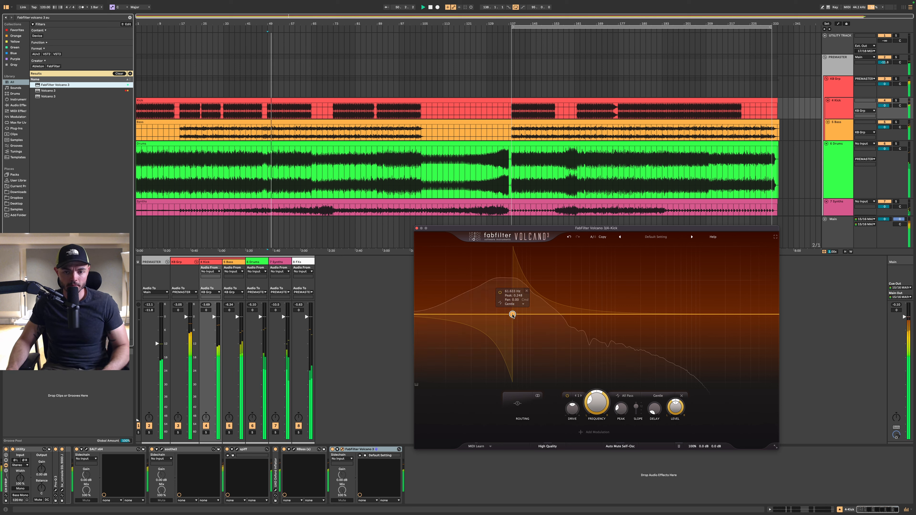
# Sweep the all-pass filter between about 37 and 68 Hz during playback while steepening its slope
pyautogui.moveTo(512, 314); pyautogui.dragTo(495, 314)
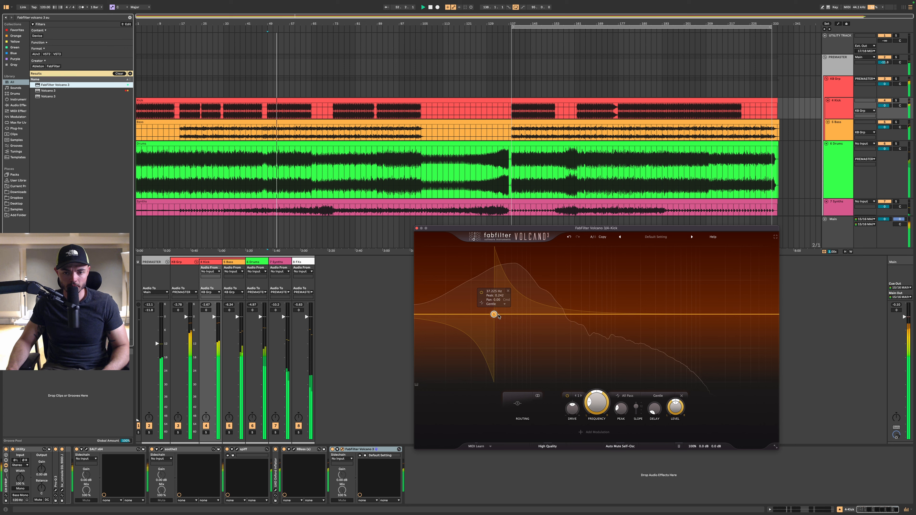
pyautogui.moveTo(494, 315); pyautogui.dragTo(506, 315)
pyautogui.moveTo(637, 406); pyautogui.dragTo(635, 413)
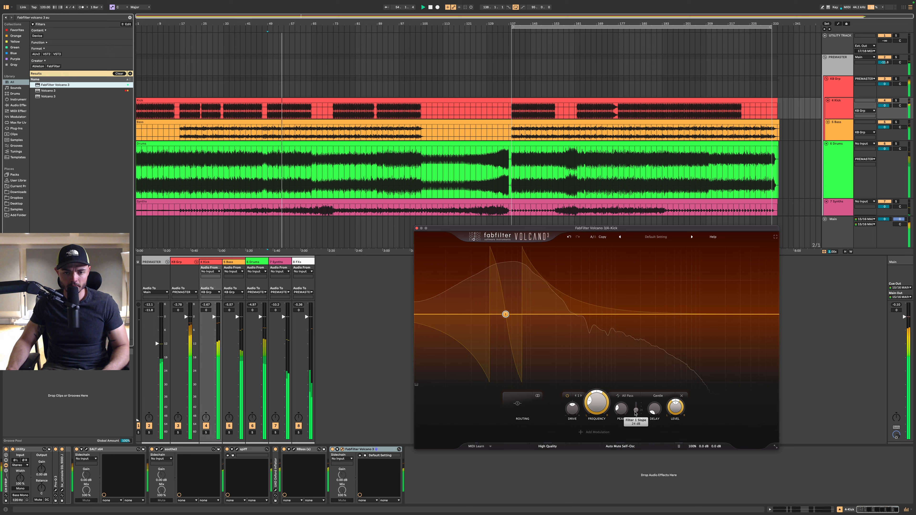
pyautogui.moveTo(505, 316)
pyautogui.mouseDown()
pyautogui.moveTo(542, 321)
pyautogui.moveTo(515, 317)
pyautogui.mouseUp()
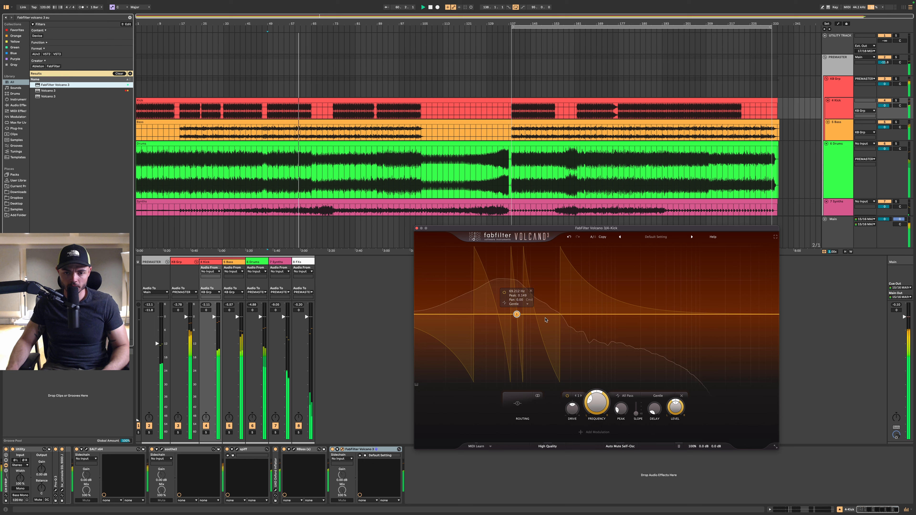
# Set the filter's character to Clean, sweep its frequency between about 9 and 192 Hz during playback, and close Volcano 3
pyautogui.click(659, 400)
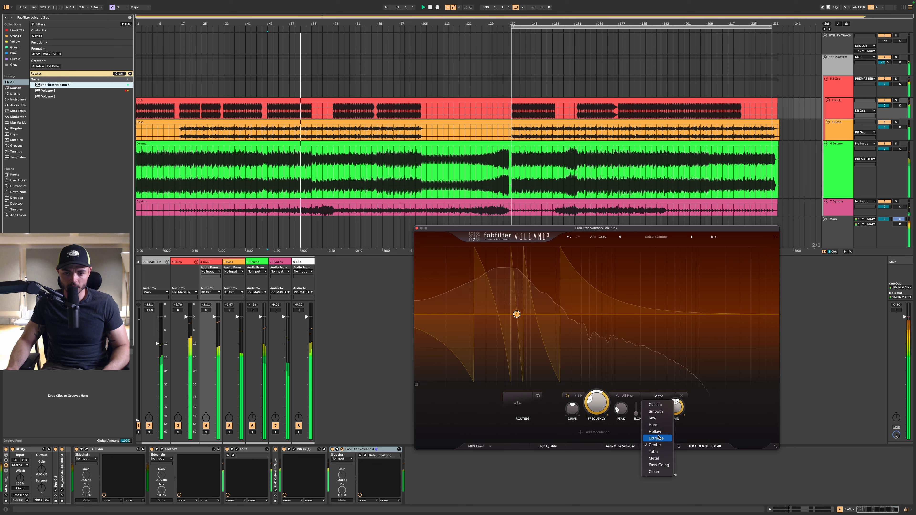
pyautogui.click(656, 474)
pyautogui.moveTo(515, 314); pyautogui.dragTo(554, 315)
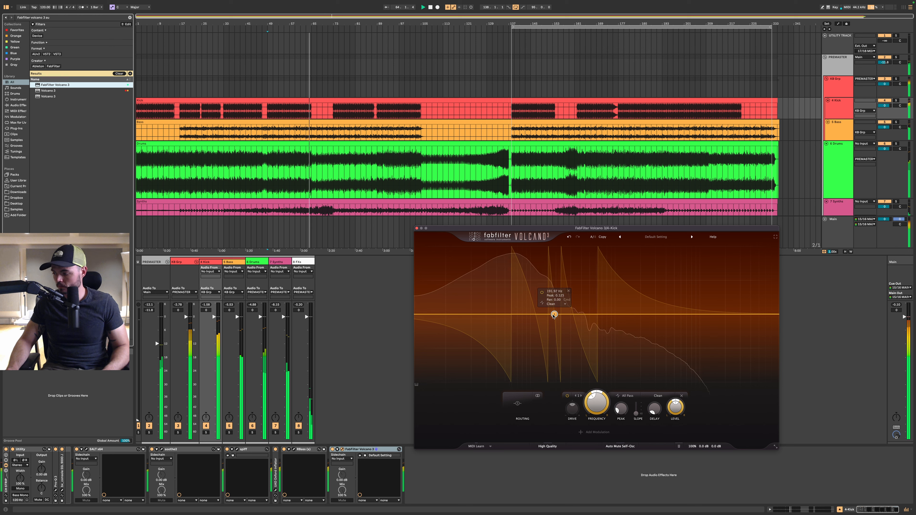
pyautogui.moveTo(551, 316); pyautogui.dragTo(527, 316)
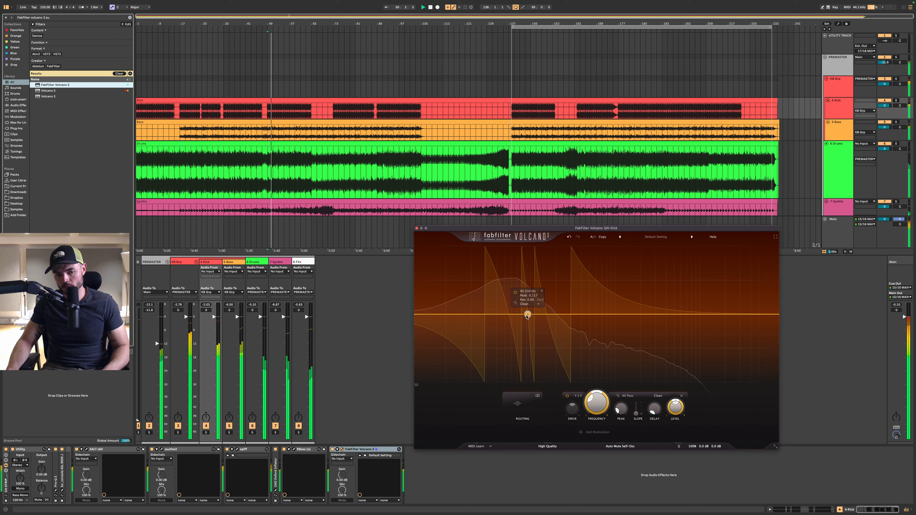
pyautogui.moveTo(528, 316); pyautogui.dragTo(442, 314)
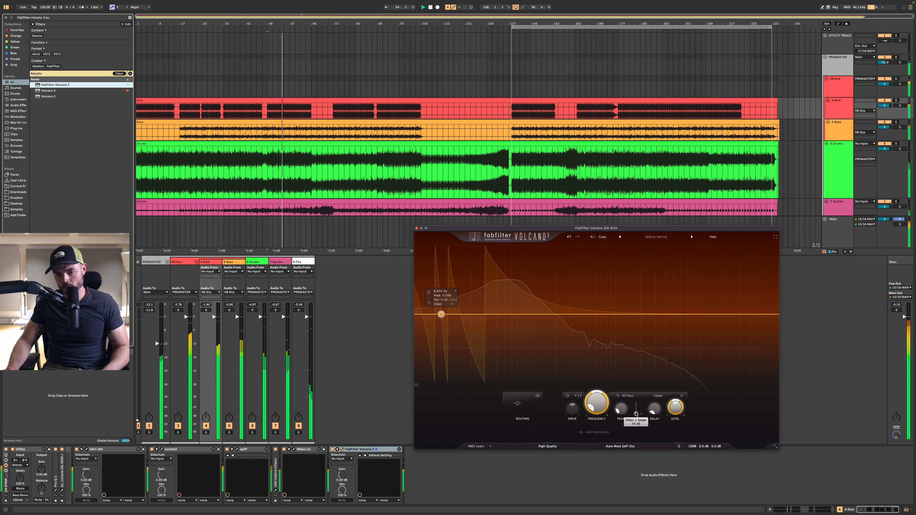
pyautogui.moveTo(441, 314); pyautogui.dragTo(491, 315)
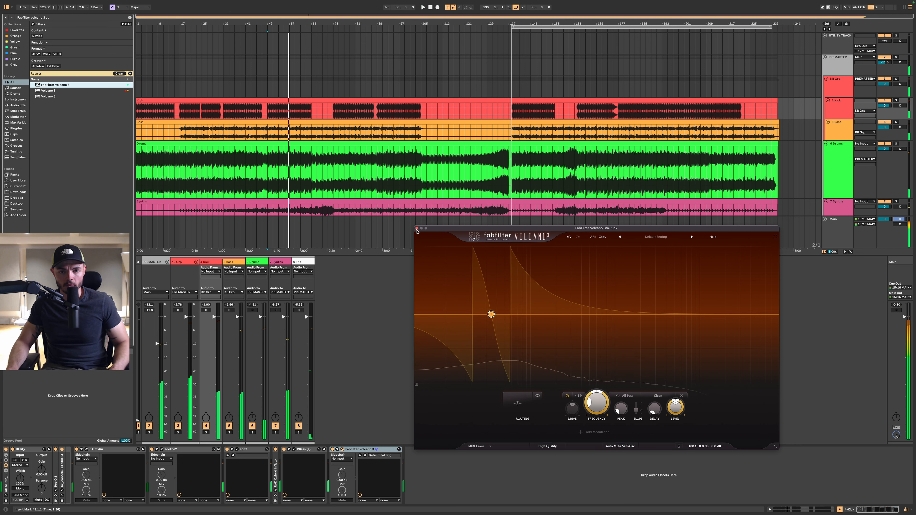
pyautogui.click(417, 228)
# Examine the kick hits up close against the bass waveform around bar 49
pyautogui.scroll(10, 278, 108)
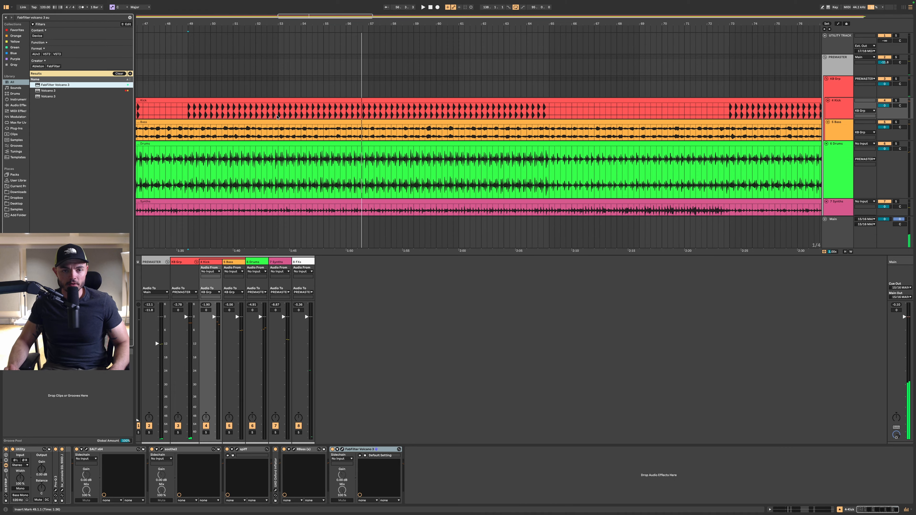
pyautogui.scroll(5, 283, 111)
pyautogui.scroll(4, 295, 162)
pyautogui.scroll(4, 294, 161)
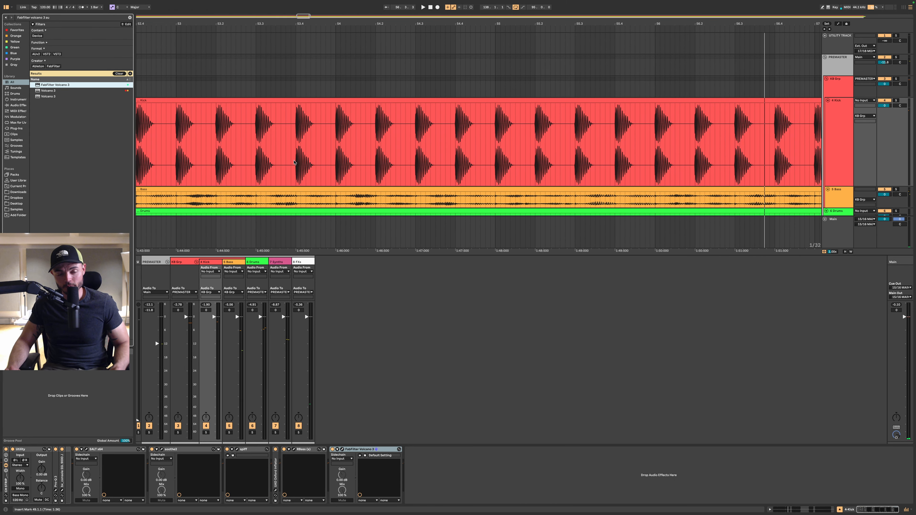
pyautogui.scroll(-15, 319, 202)
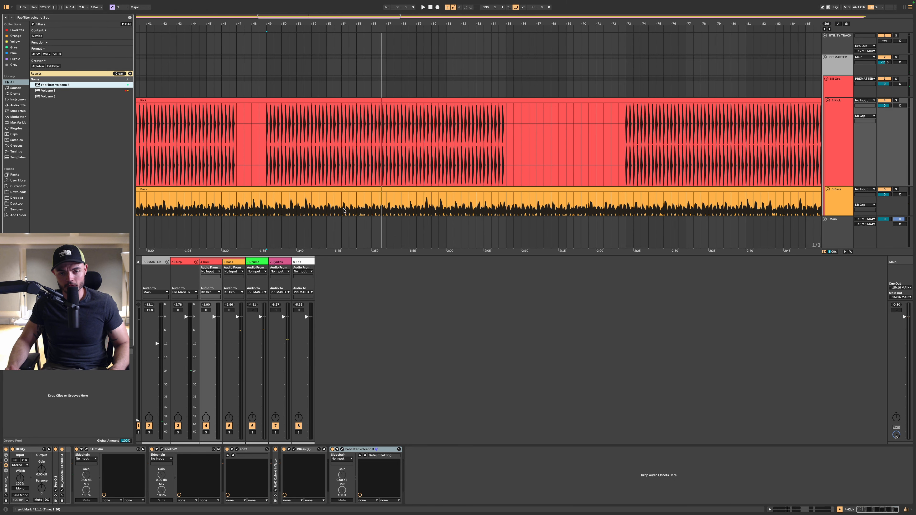
pyautogui.scroll(-3, 342, 208)
pyautogui.scroll(5, 860, 151)
# Open MAnalyzer from the main track's chain, place it beside the mixer channels, and play the soloed bass to inspect its spectrum
pyautogui.click(840, 180)
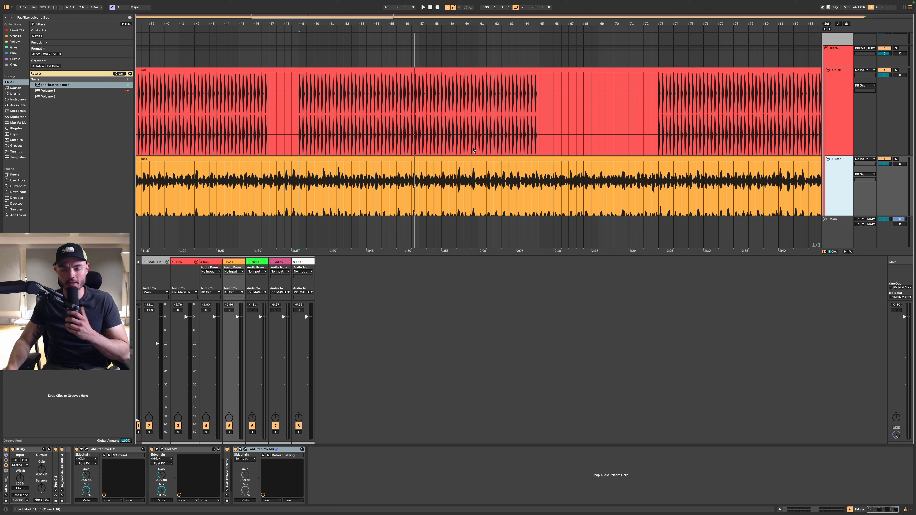
pyautogui.click(833, 228)
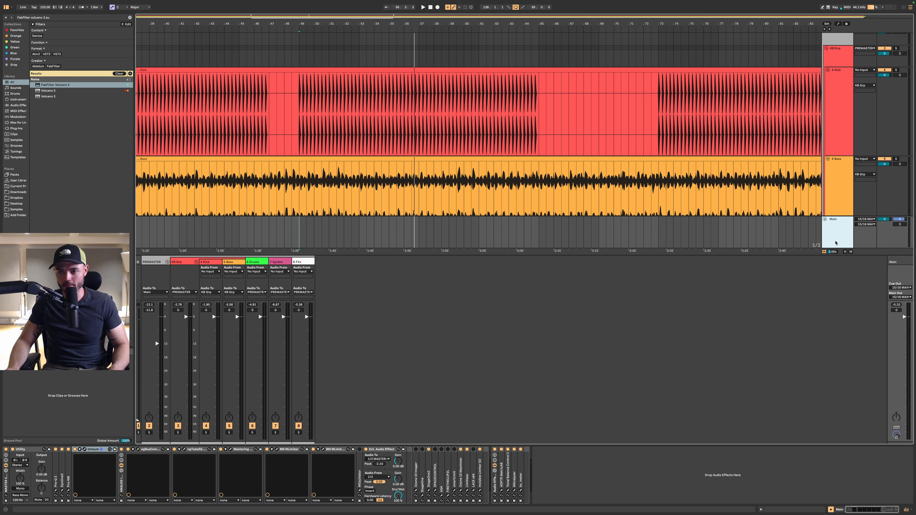
pyautogui.click(514, 490)
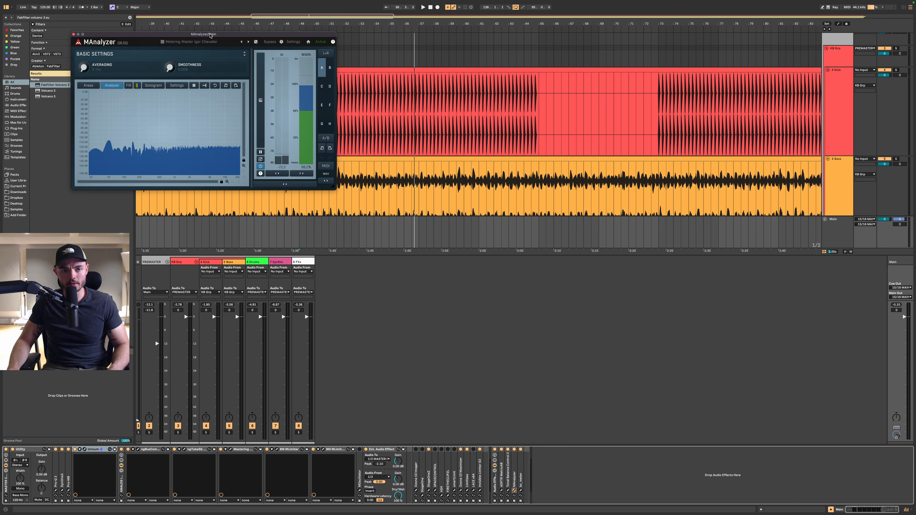
pyautogui.moveTo(206, 37); pyautogui.dragTo(471, 281)
pyautogui.click(442, 186)
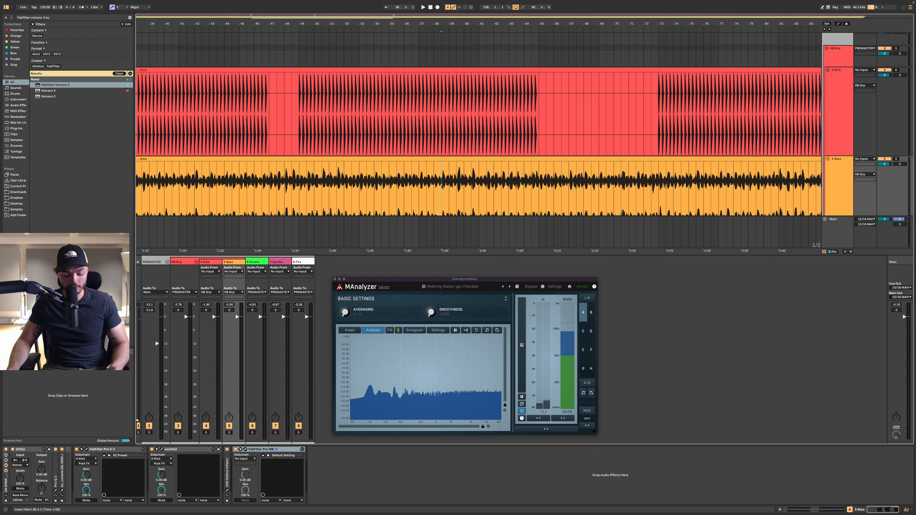
pyautogui.press('space')
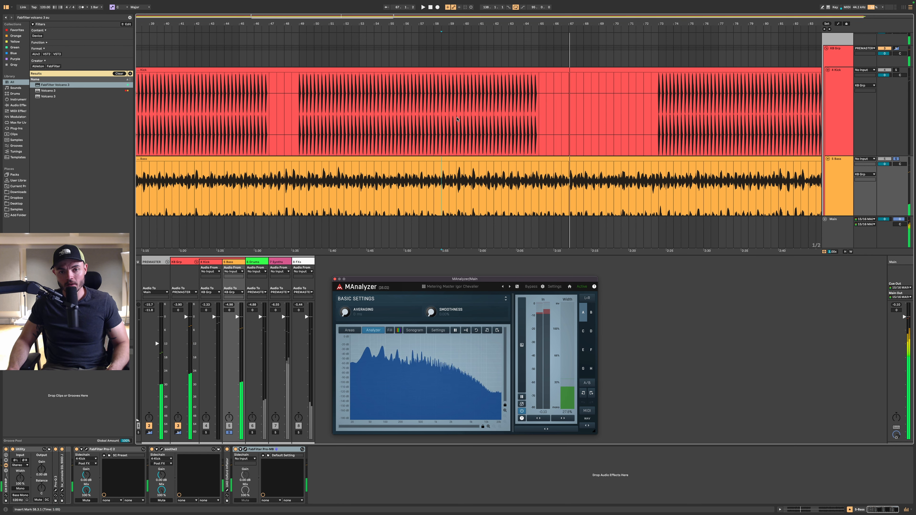
# Solo the Kick track and play it from bar 49 to inspect its fundamental in MAnalyzer
pyautogui.scroll(6, 306, 105)
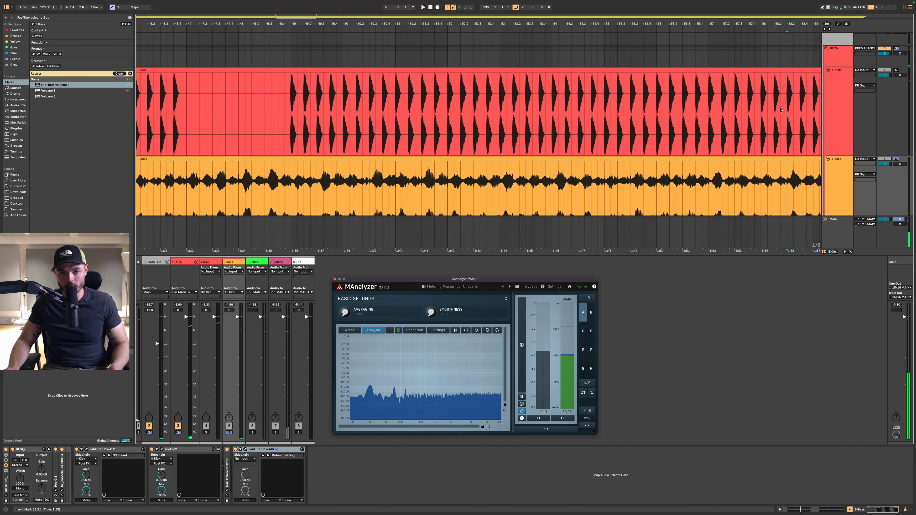
pyautogui.click(895, 70)
pyautogui.press('space')
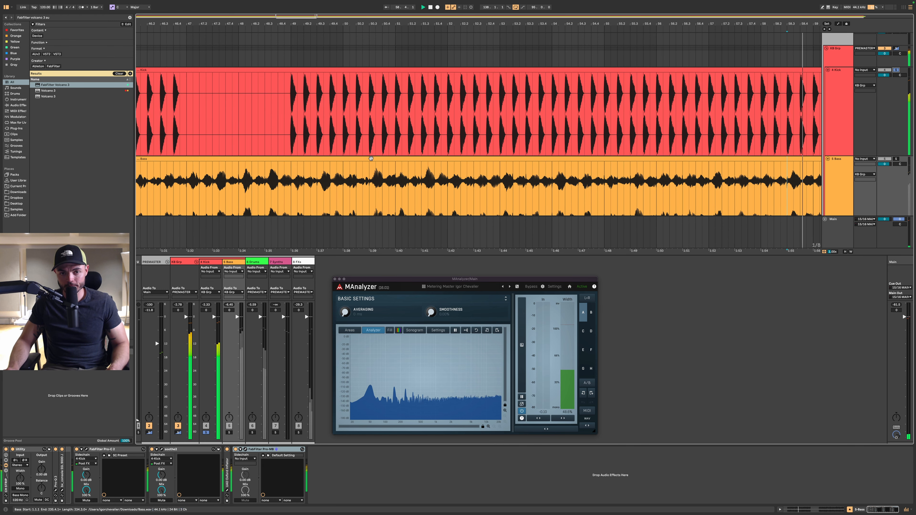
pyautogui.click(292, 121)
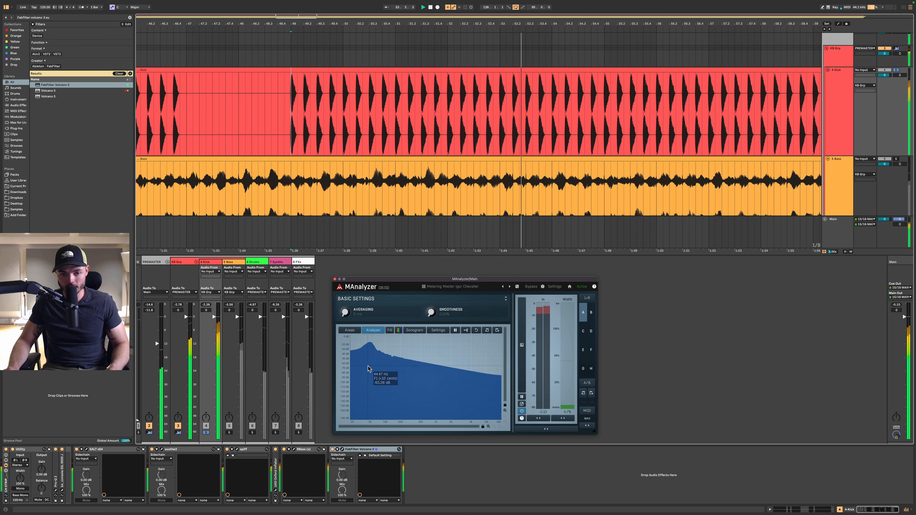
# Select the first kick hit from 49.1.1 over a length of 0.1.0 and loop that range
pyautogui.scroll(5, 297, 134)
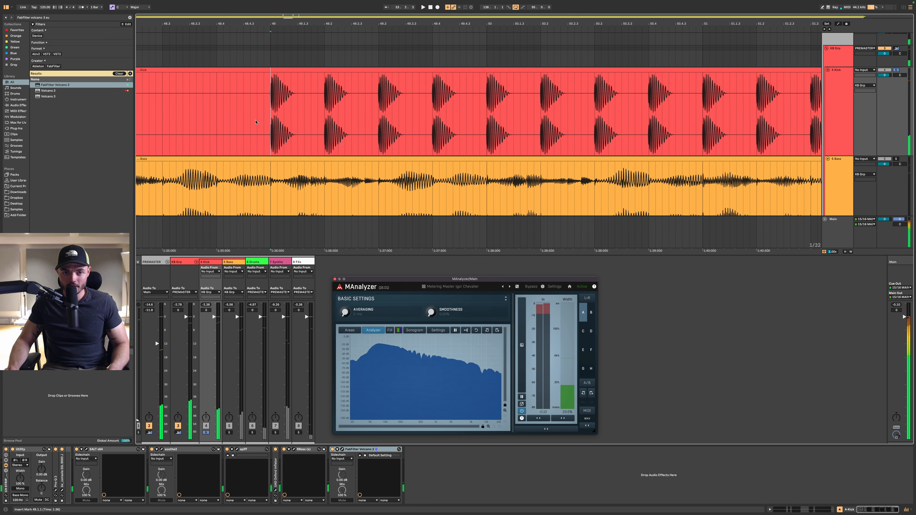
pyautogui.scroll(3, 269, 125)
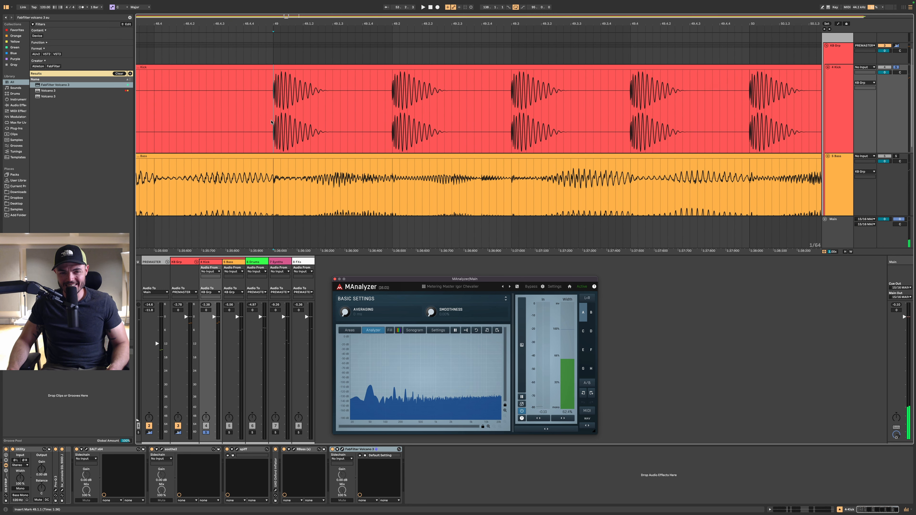
pyautogui.scroll(3, 273, 121)
pyautogui.scroll(5, 287, 154)
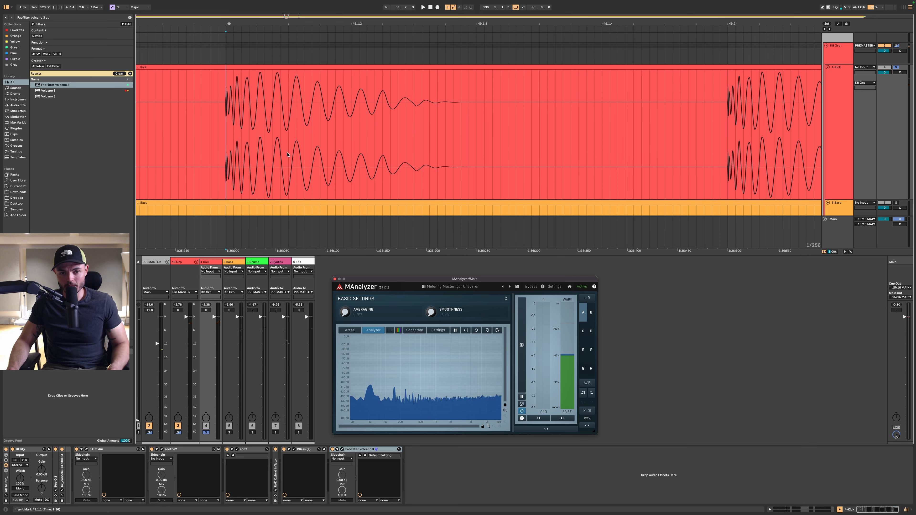
pyautogui.scroll(-3, 288, 148)
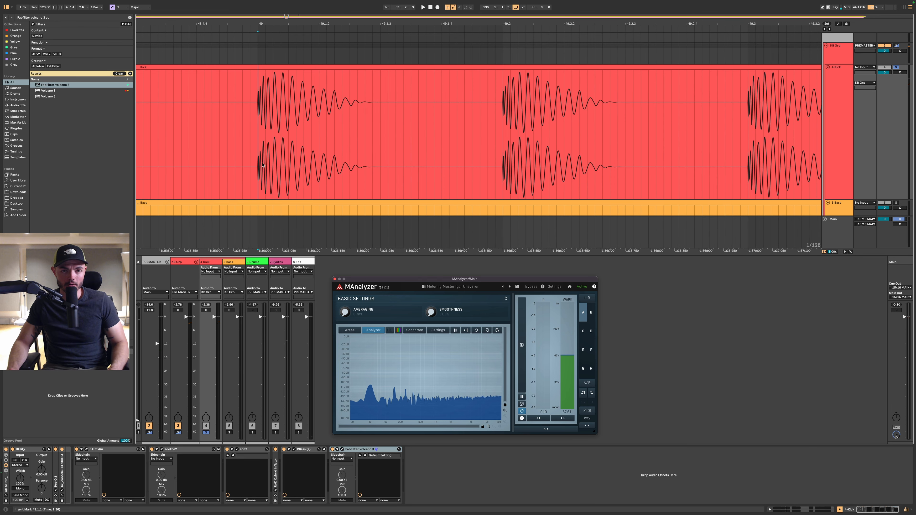
pyautogui.moveTo(255, 138); pyautogui.dragTo(505, 133)
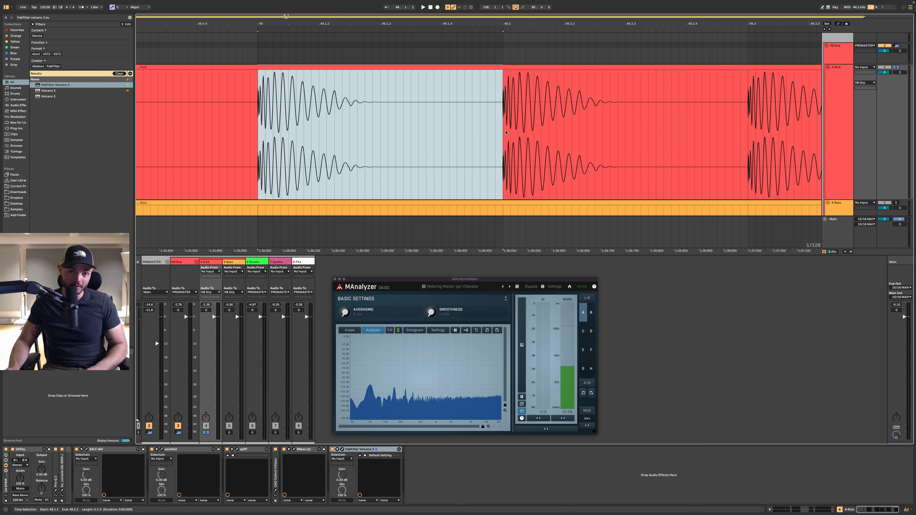
pyautogui.scroll(2, 389, 146)
pyautogui.scroll(-3, 376, 82)
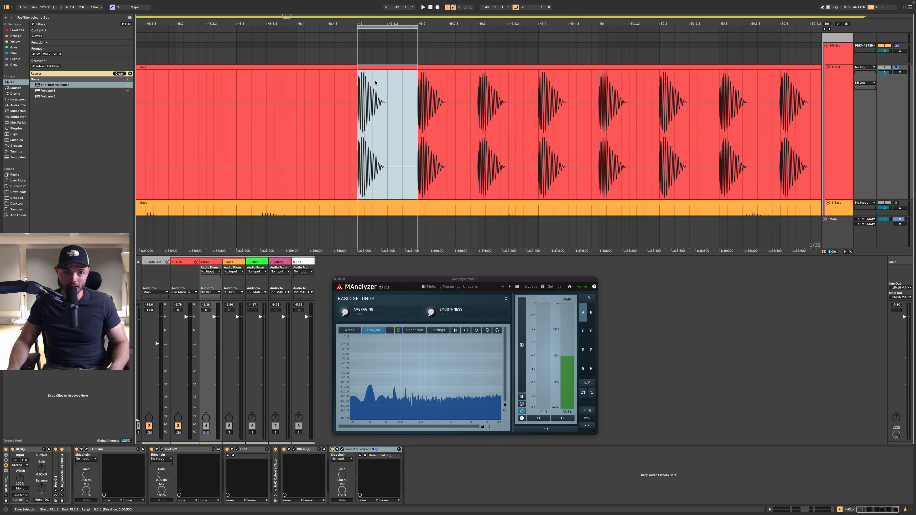
# Split the looped kick hit off into its own clip and open its clip settings
pyautogui.click(383, 69)
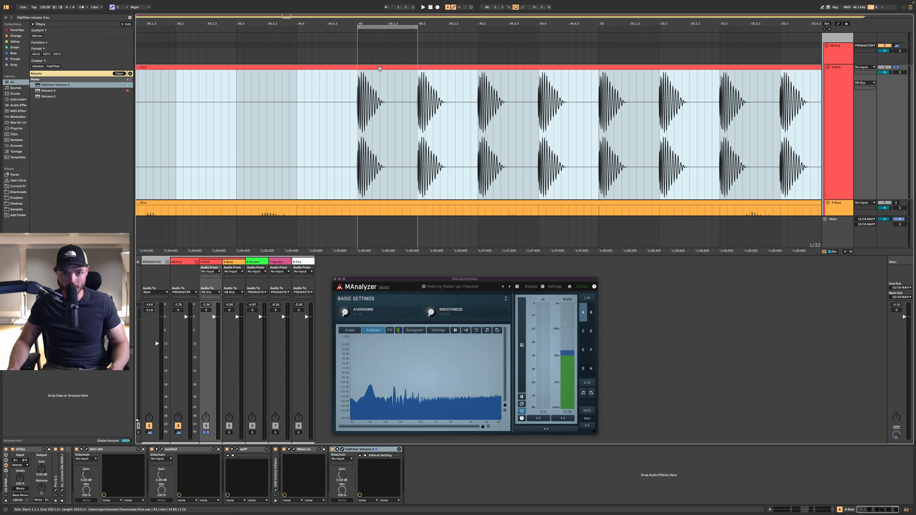
pyautogui.moveTo(358, 126); pyautogui.dragTo(419, 127)
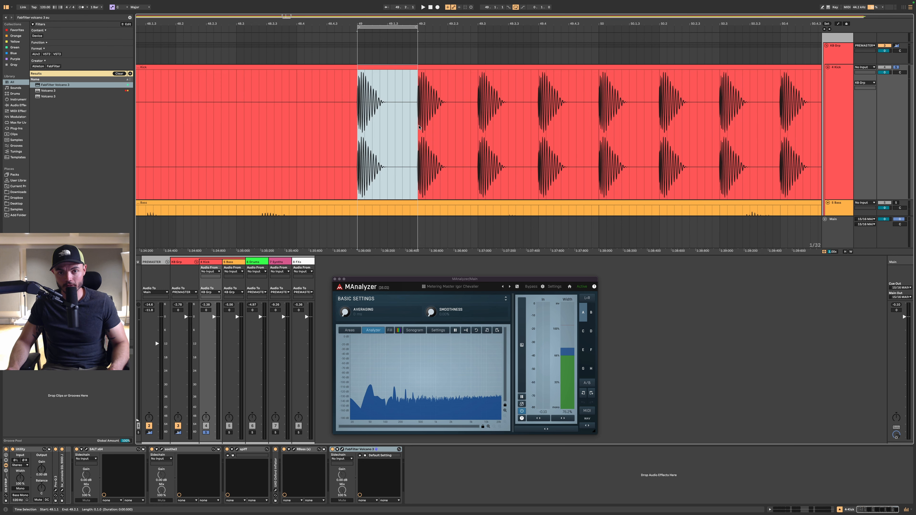
pyautogui.doubleClick(372, 67)
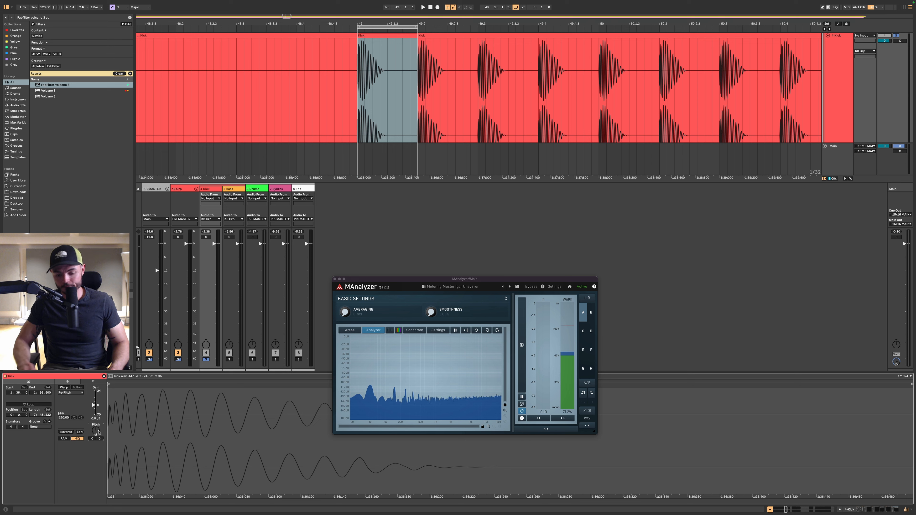
# Lower the separated kick clip's pitch to -2 semitones while monitoring the looped hit in MAnalyzer
pyautogui.moveTo(100, 432); pyautogui.dragTo(99, 433)
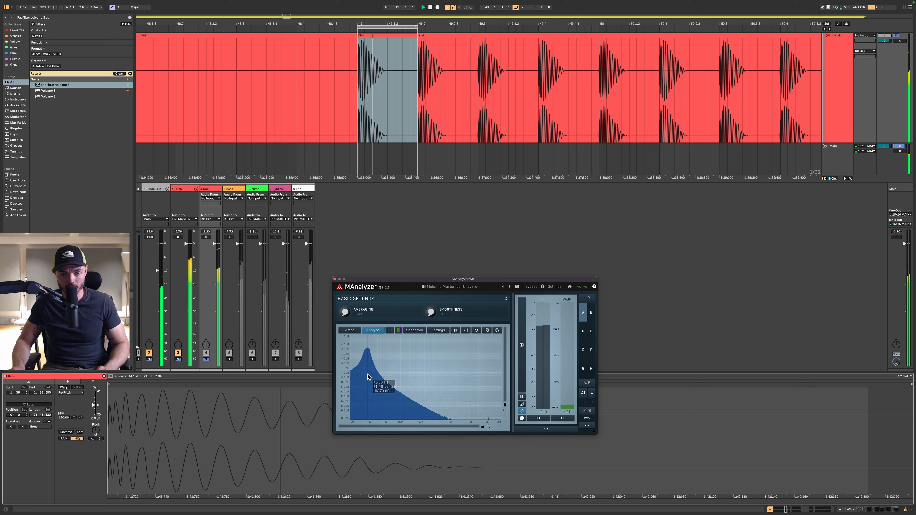
pyautogui.click(385, 36)
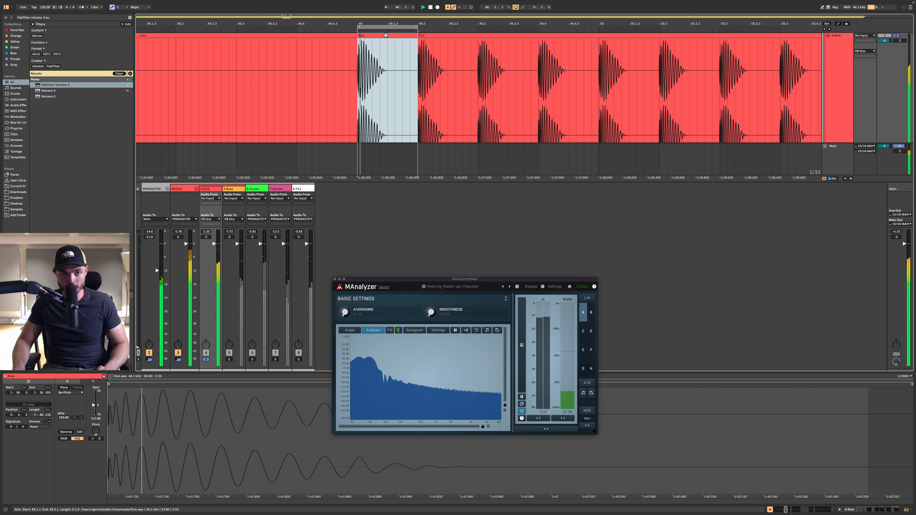
pyautogui.click(98, 432)
pyautogui.press('Down')
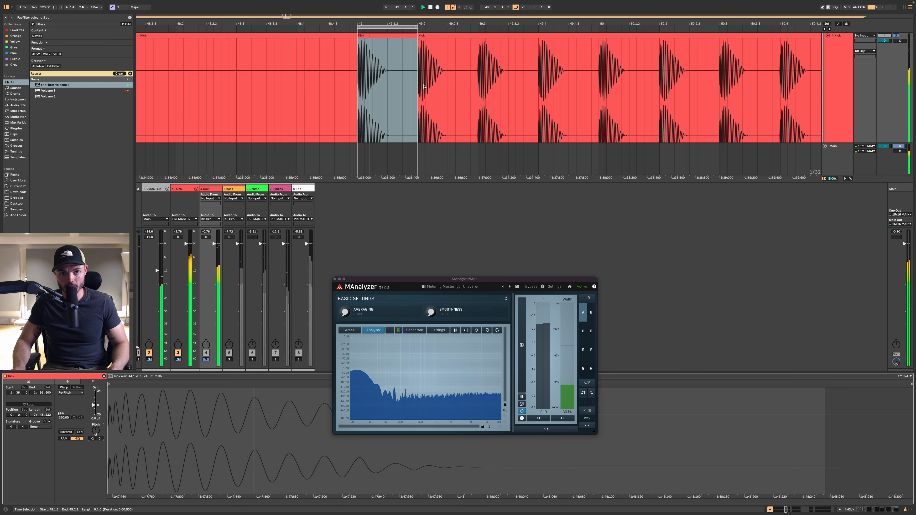
pyautogui.scroll(-6, 424, 87)
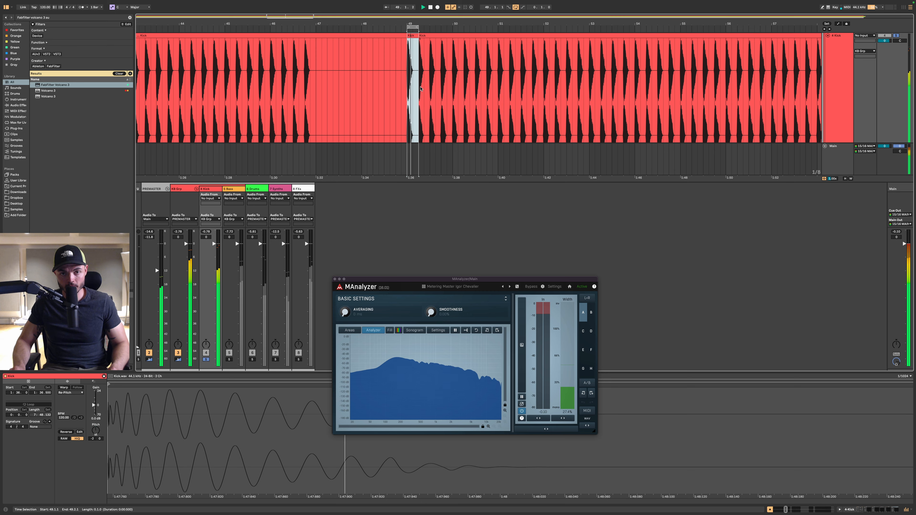
# Duplicate the pitched kick clip back to back until it fills the Kick track from bar 49 to bar 53, and stop playback
pyautogui.scroll(8, 420, 89)
pyautogui.press('Right')
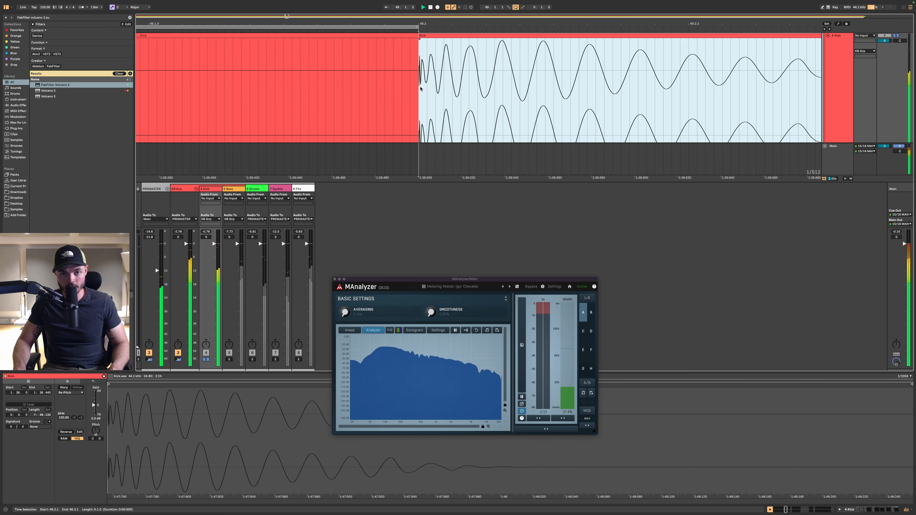
pyautogui.scroll(-8, 420, 89)
pyautogui.press('Right')
pyautogui.press('Right')
pyautogui.press('Right')
pyautogui.press('Right')
pyautogui.press('Right')
pyautogui.press('Right')
pyautogui.press('Right')
pyautogui.press('Right')
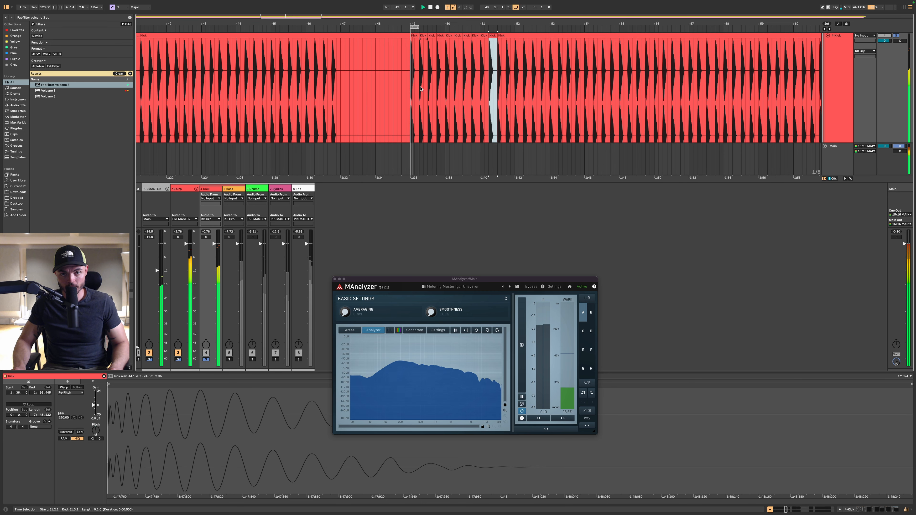
pyautogui.press('Right')
pyautogui.press('Right')
pyautogui.press('Right')
pyautogui.press('Right')
pyautogui.press('Right')
pyautogui.press('Right')
pyautogui.press('space')
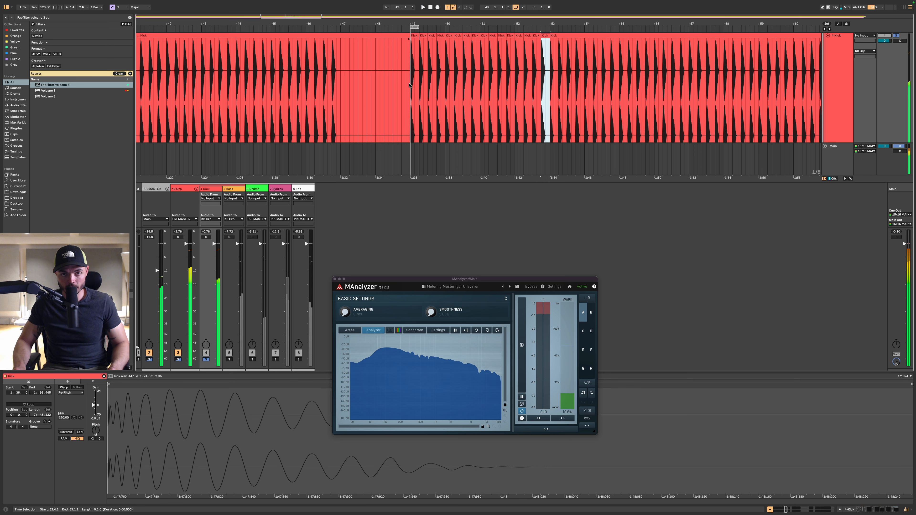
# Loop the duplicated kick clips from bar 49 to bar 53, unsolo the Kick track, and play them within the full mix
pyautogui.moveTo(409, 85); pyautogui.dragTo(549, 81)
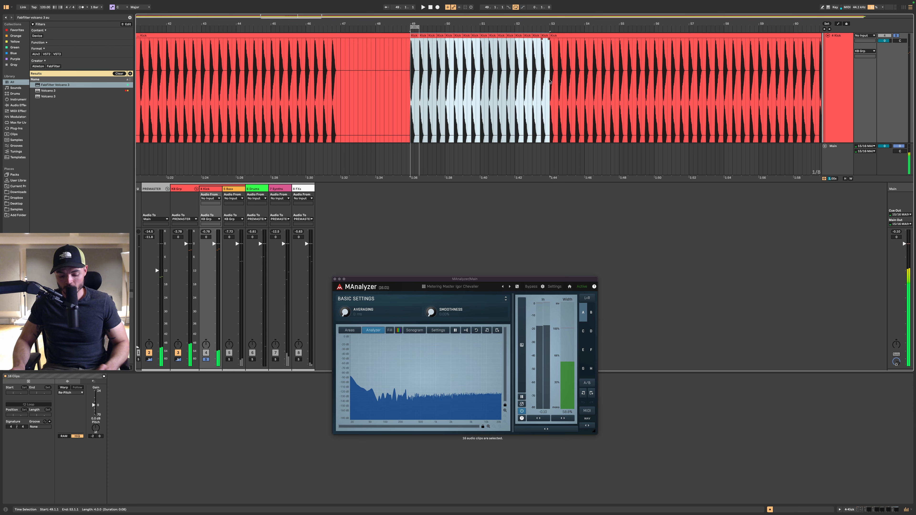
pyautogui.press('super+l')
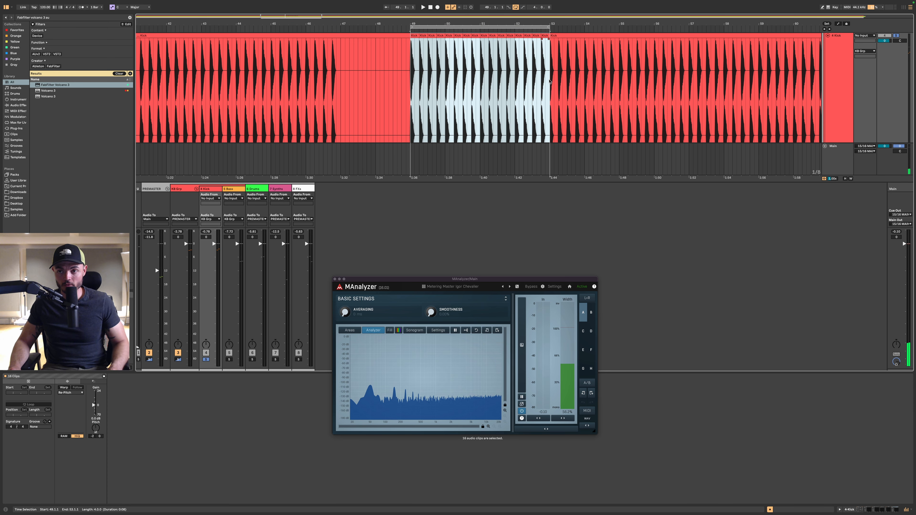
pyautogui.press('s')
pyautogui.press('space')
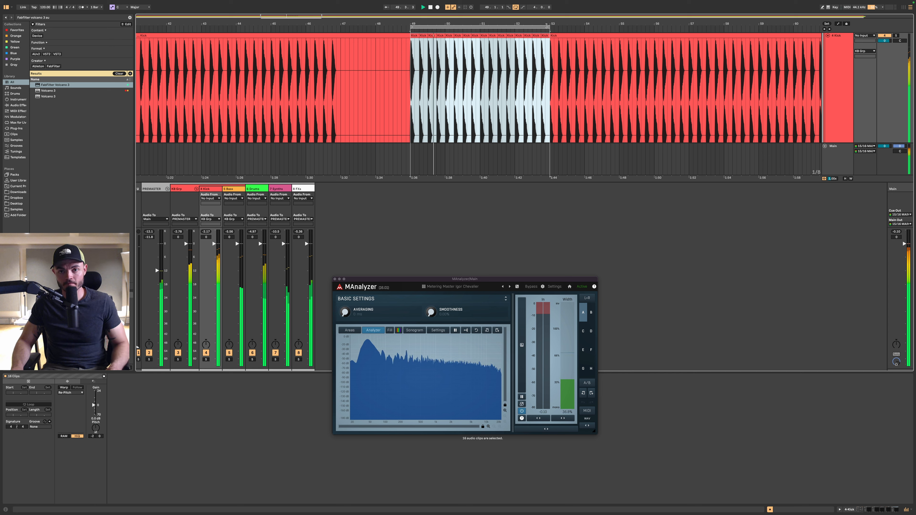
# Extend the loop to bar 57 and select the original kick section from bar 53 to bar 57 for comparison
pyautogui.moveTo(547, 26); pyautogui.dragTo(689, 25)
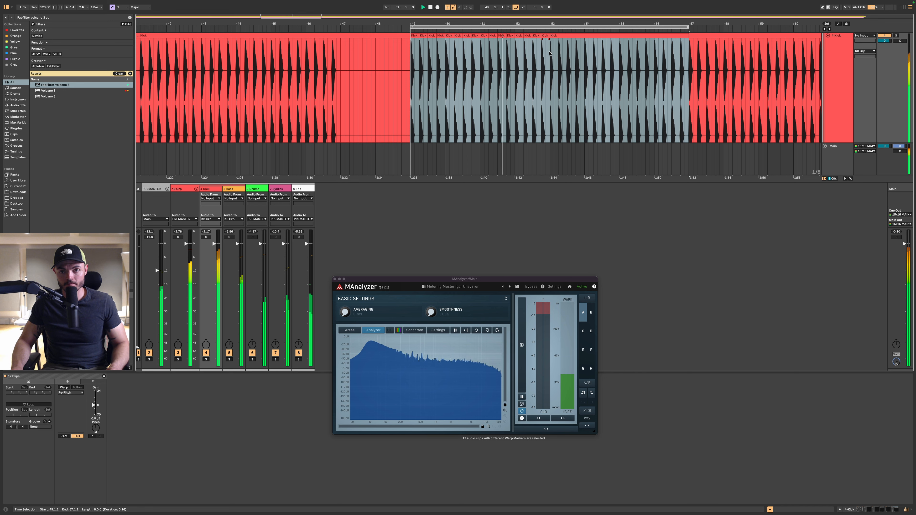
pyautogui.click(546, 52)
pyautogui.moveTo(551, 58); pyautogui.dragTo(692, 61)
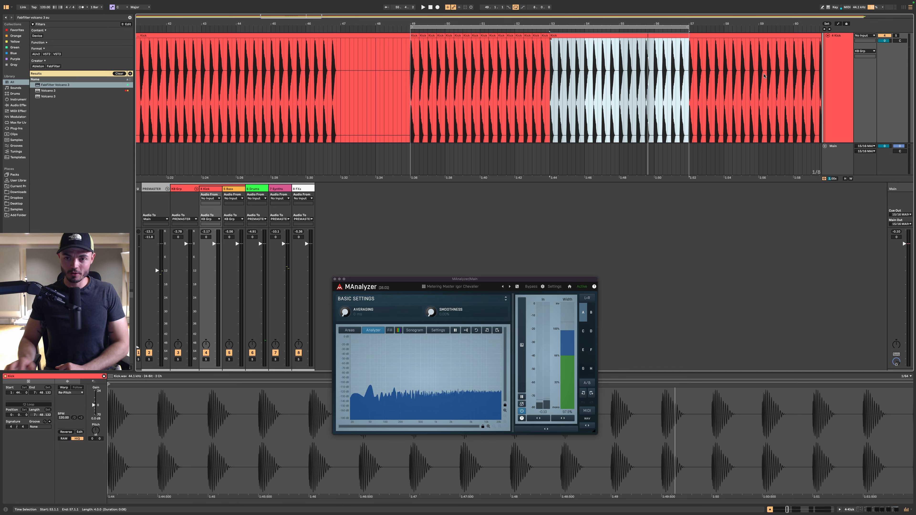
# Turn on the listening filter in Metric AB on the main track, and close the Metric AB and Tonal Balance Control windows
pyautogui.click(844, 148)
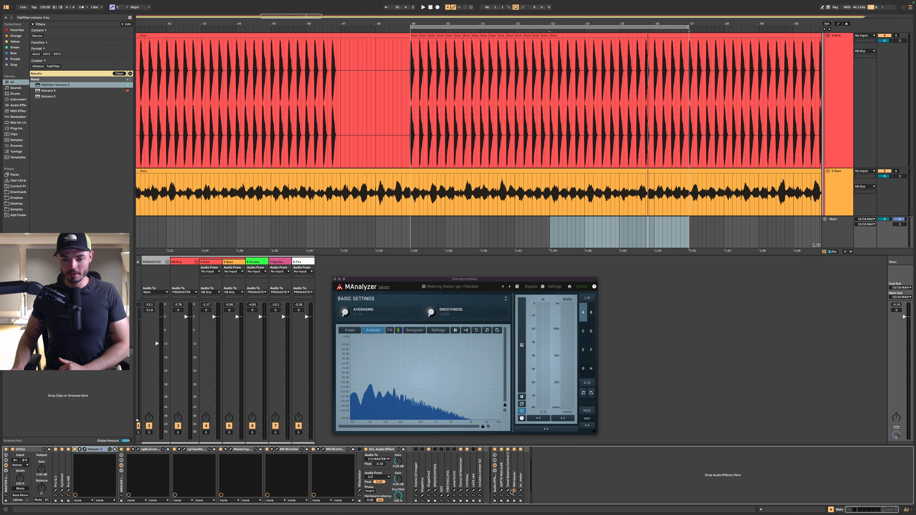
pyautogui.click(508, 492)
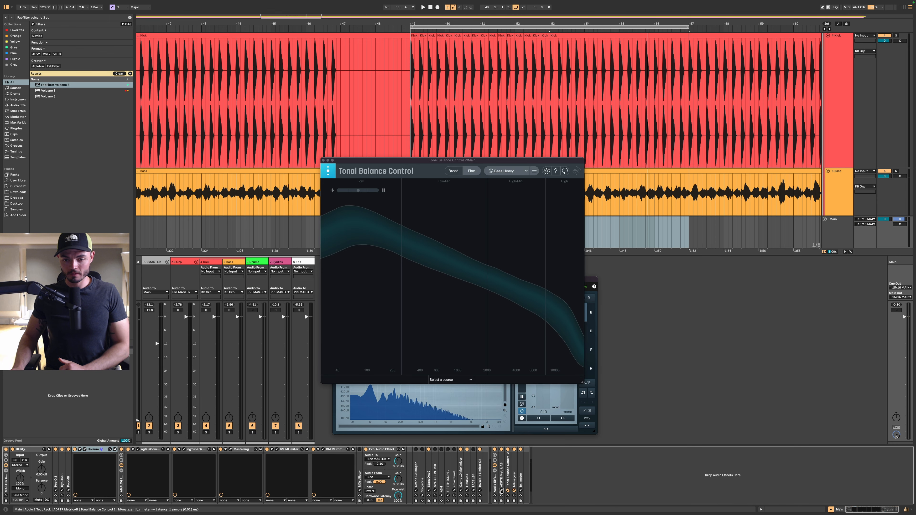
pyautogui.click(501, 491)
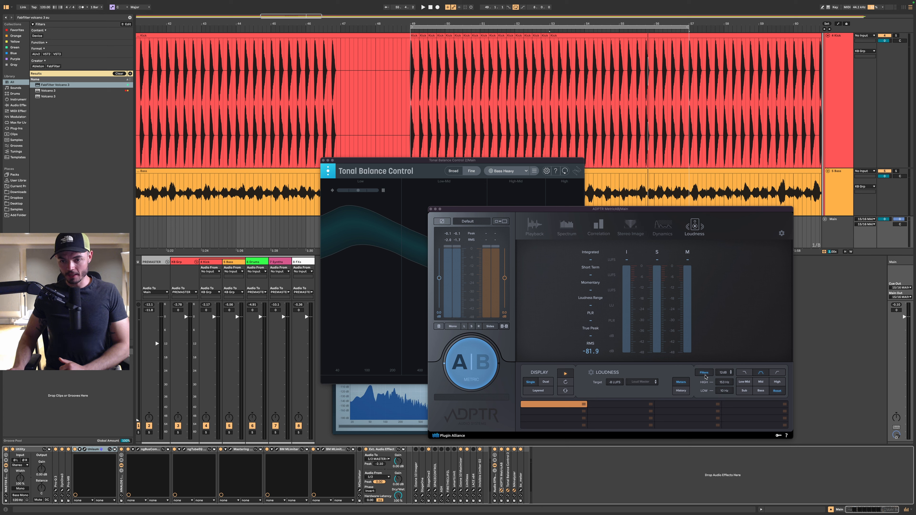
pyautogui.click(431, 209)
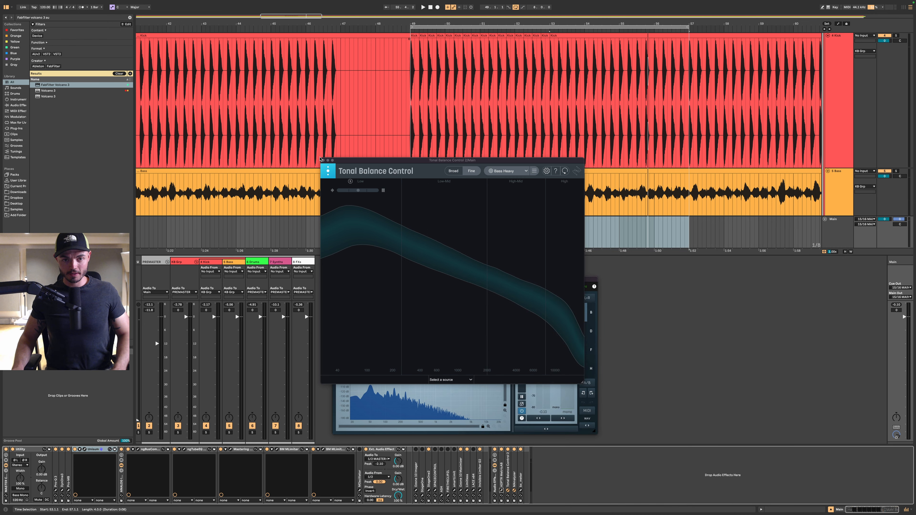
pyautogui.click(323, 161)
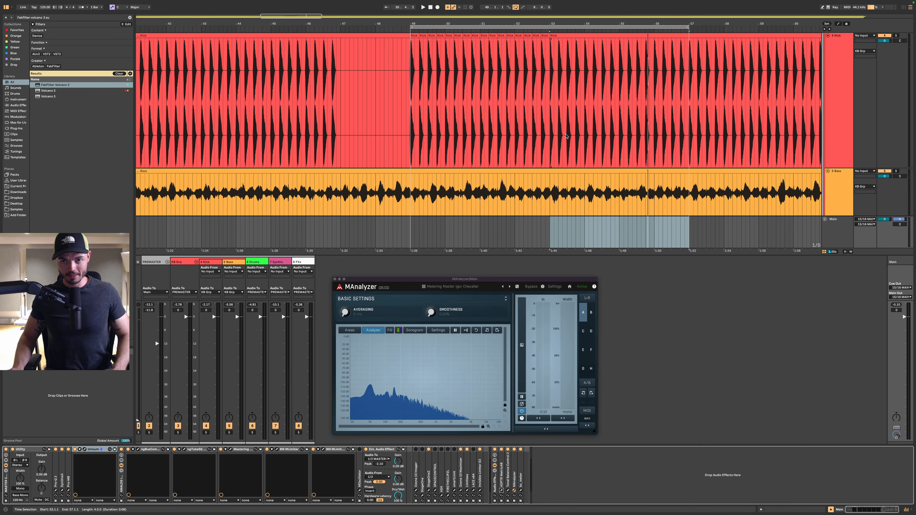
# Select the duplicated kick clips from bar 49 to bar 53 and play the eight-bar loop to compare both kick sections
pyautogui.hscroll(3, 518, 81)
pyautogui.moveTo(526, 83); pyautogui.dragTo(388, 92)
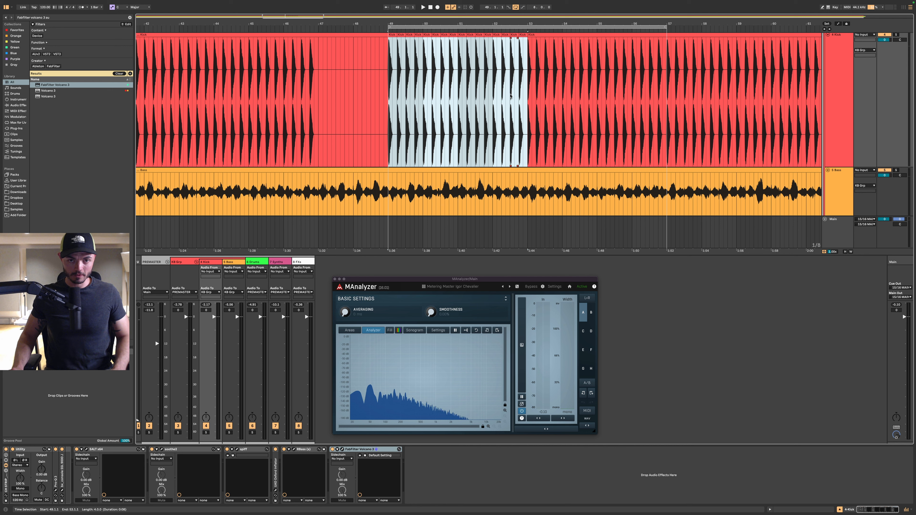
pyautogui.press('space')
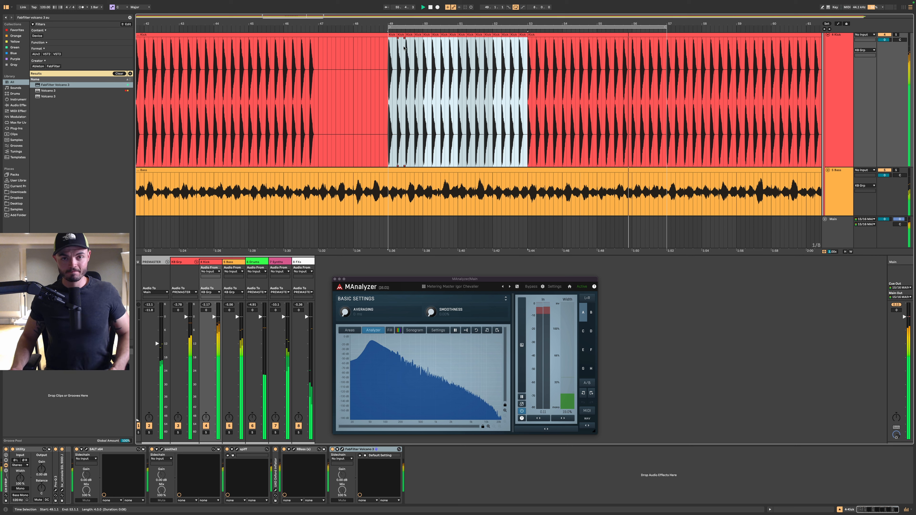
pyautogui.click(393, 35)
pyautogui.keyDown('shift'); pyautogui.click(523, 35); pyautogui.keyUp('shift')
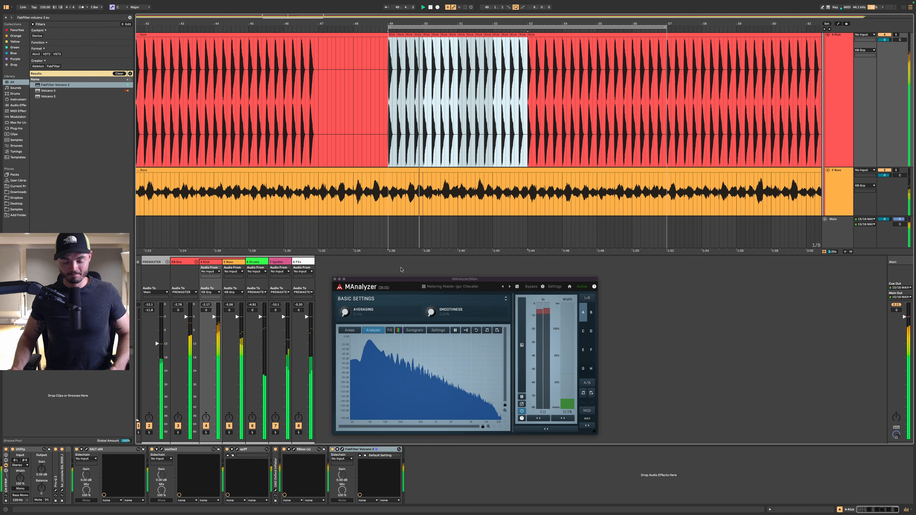
# Reselect all the duplicated kick clips, show their shared clip settings, loop their four bars, and restart playback
pyautogui.click(392, 36)
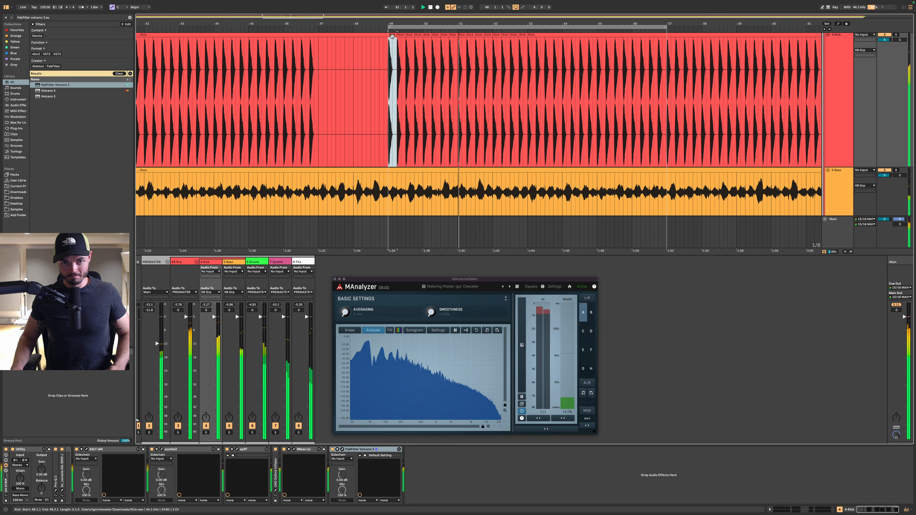
pyautogui.keyDown('shift'); pyautogui.click(523, 35); pyautogui.keyUp('shift')
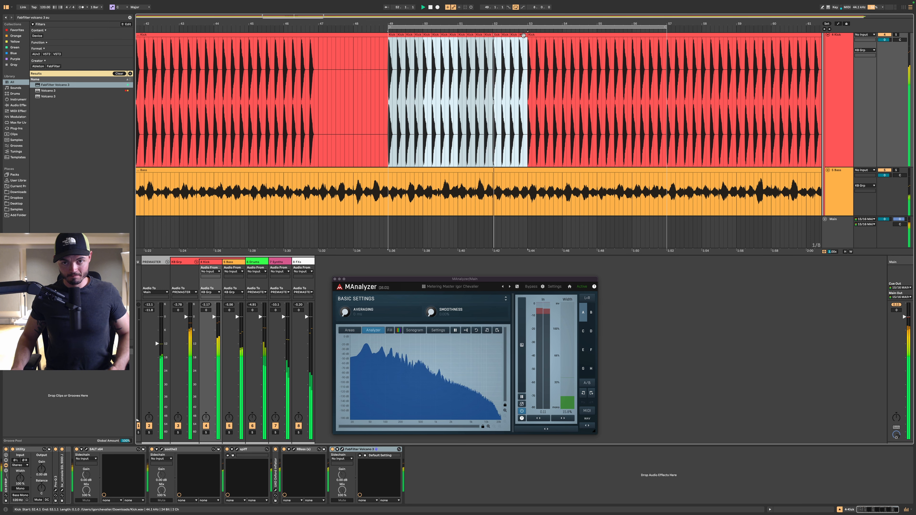
pyautogui.doubleClick(523, 35)
pyautogui.keyDown('shift'); pyautogui.click(392, 35); pyautogui.keyUp('shift')
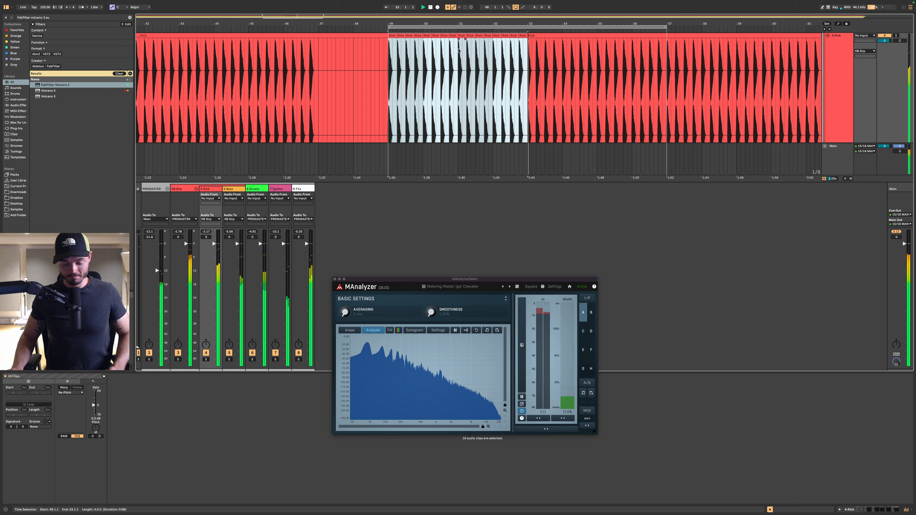
pyautogui.press('super+l')
pyautogui.press('space')
pyautogui.press('space')
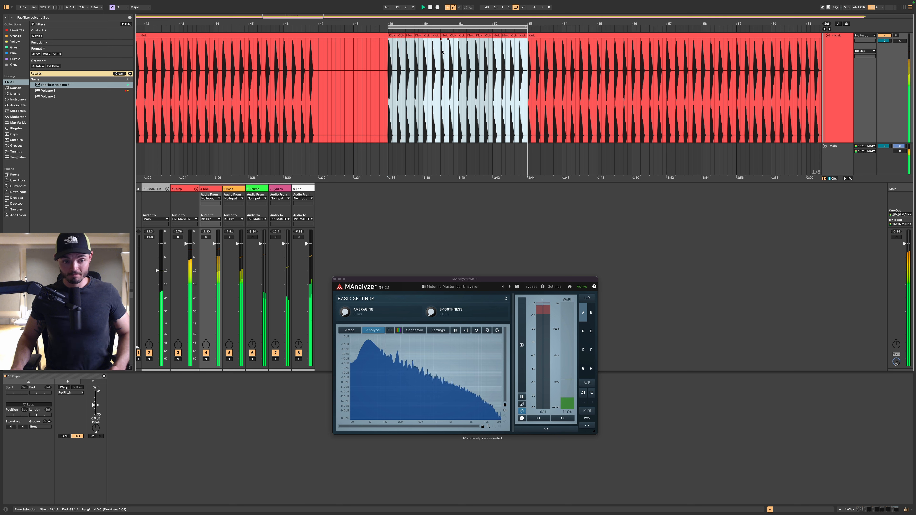
# Audition the selected kick clips transposed by -1, -2 and -3 semitones, and set them back to -2 semitones
pyautogui.moveTo(90, 438); pyautogui.dragTo(96, 430)
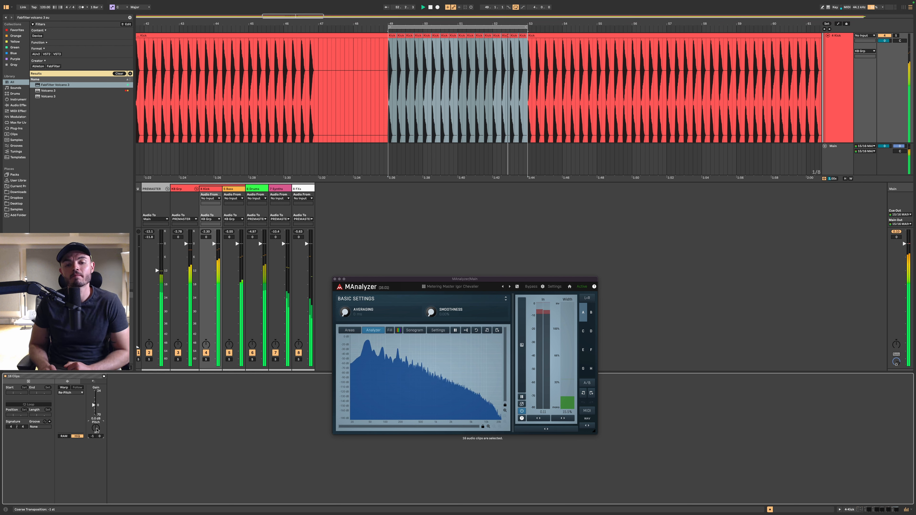
pyautogui.press('Down')
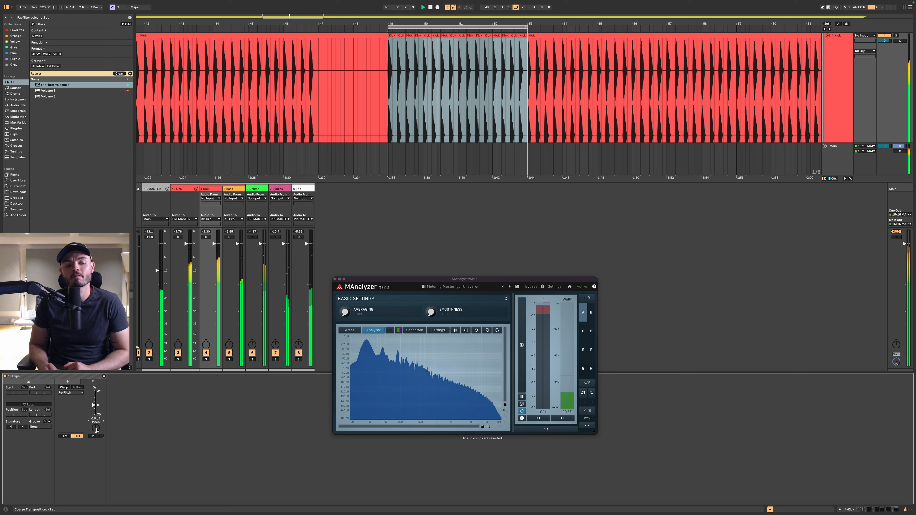
pyautogui.press('Down')
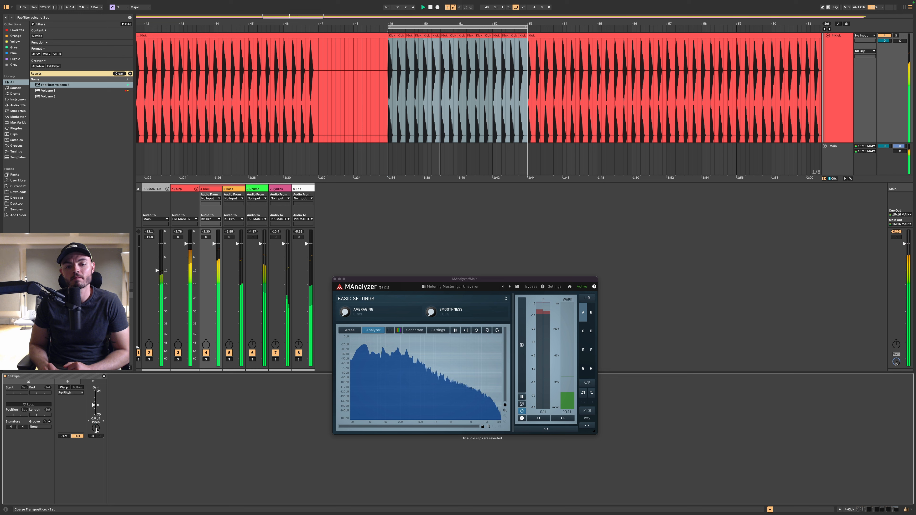
pyautogui.press('Up')
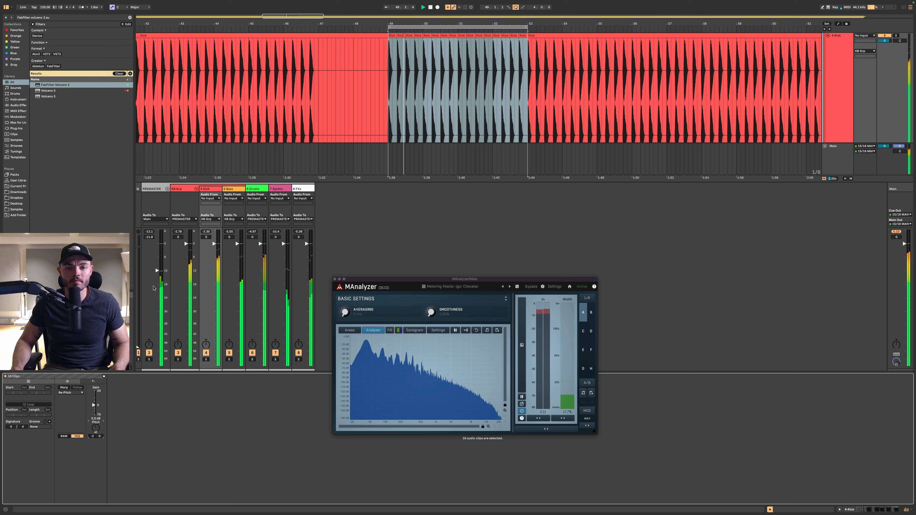
# Solo the Kick track and inspect the transposed kick's fundamental peak in MAnalyzer
pyautogui.click(840, 102)
pyautogui.press('0')
pyautogui.press('s')
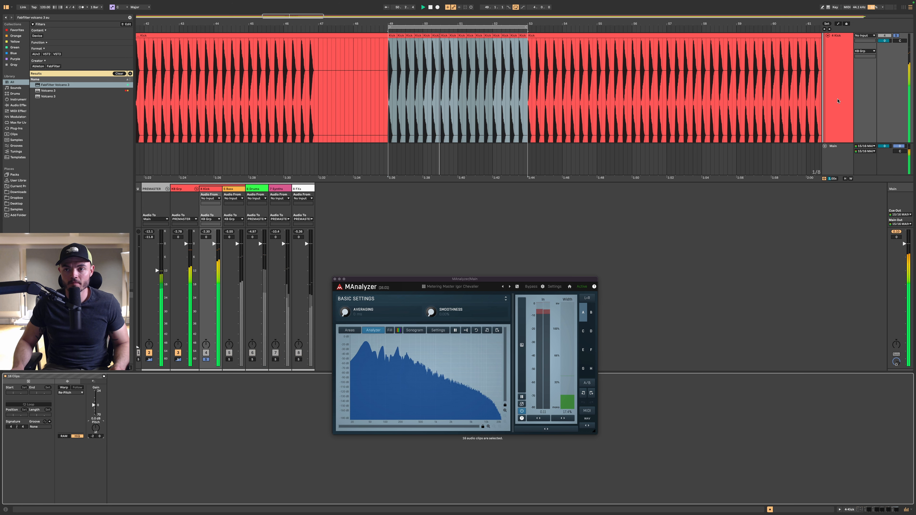
pyautogui.click(369, 357)
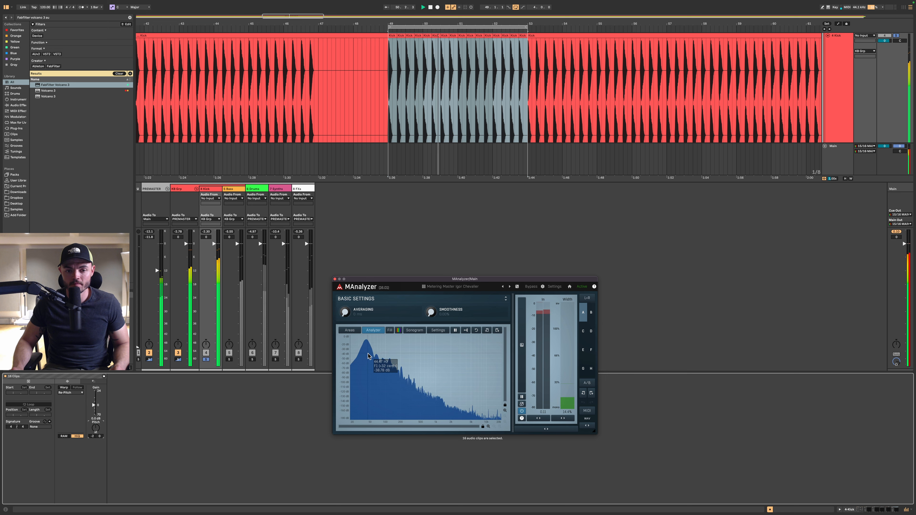
pyautogui.press('a')
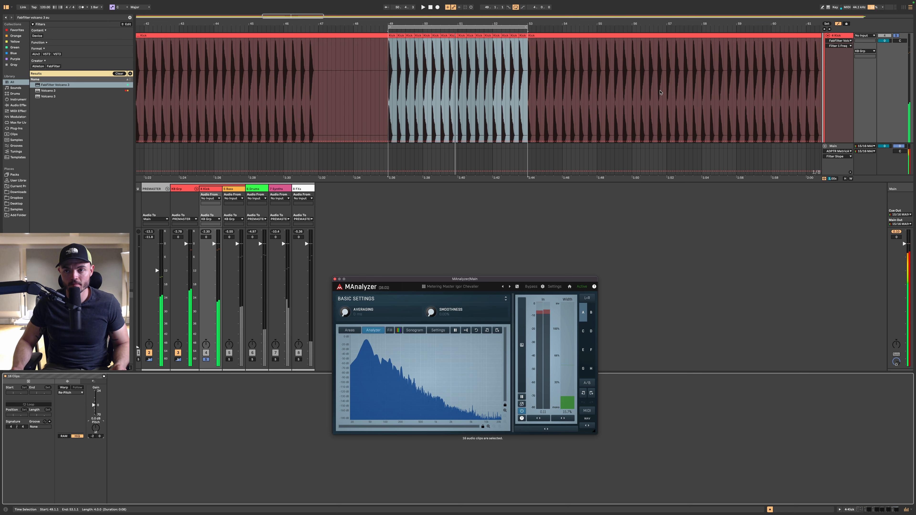
pyautogui.press('a')
# Unsolo the Kick track and play the four-bar kick loop with the full mix
pyautogui.press('s')
pyautogui.scroll(3, 598, 93)
pyautogui.scroll(-6, 598, 94)
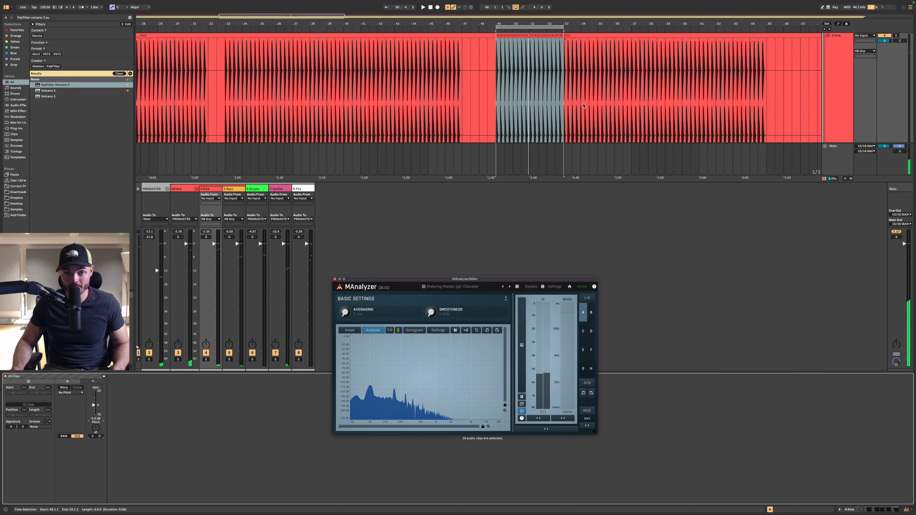
pyautogui.press('space')
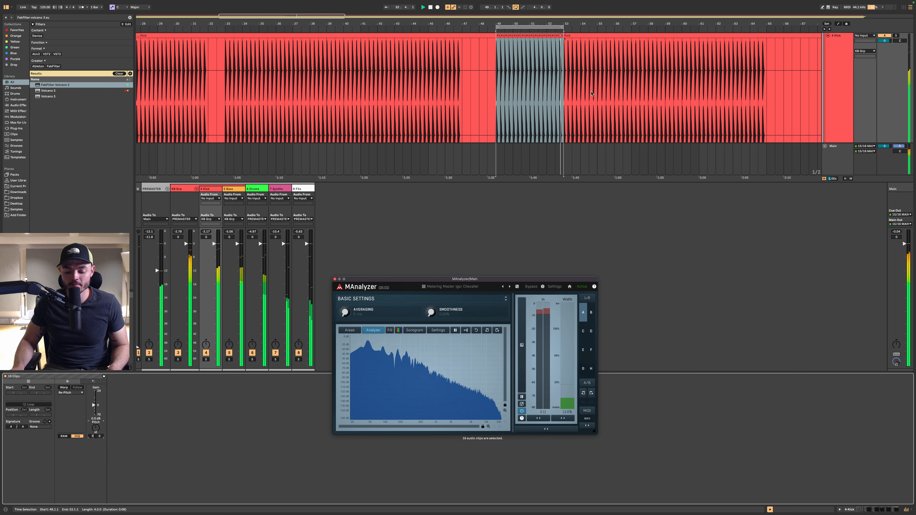
# Turn off Metric AB's listening filter on the main track, close its window, and return to the Kick track with the mix playing
pyautogui.click(832, 51)
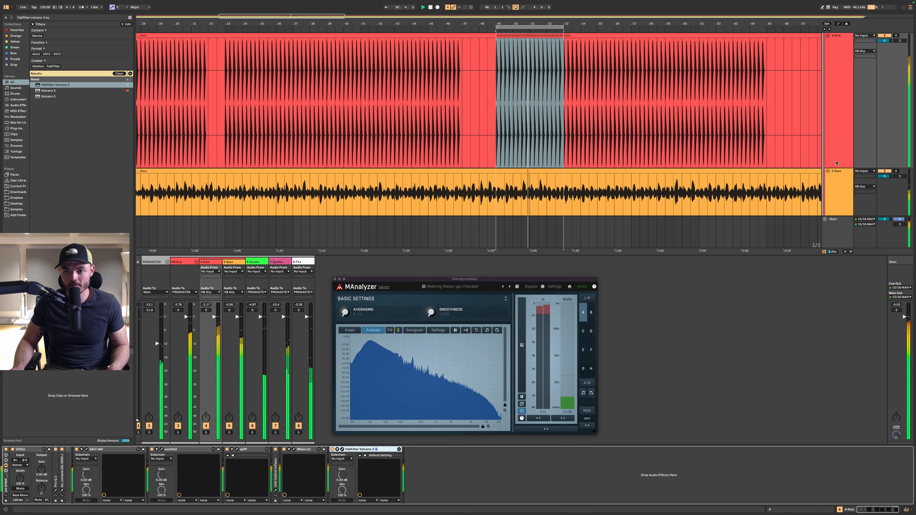
pyautogui.press('Down')
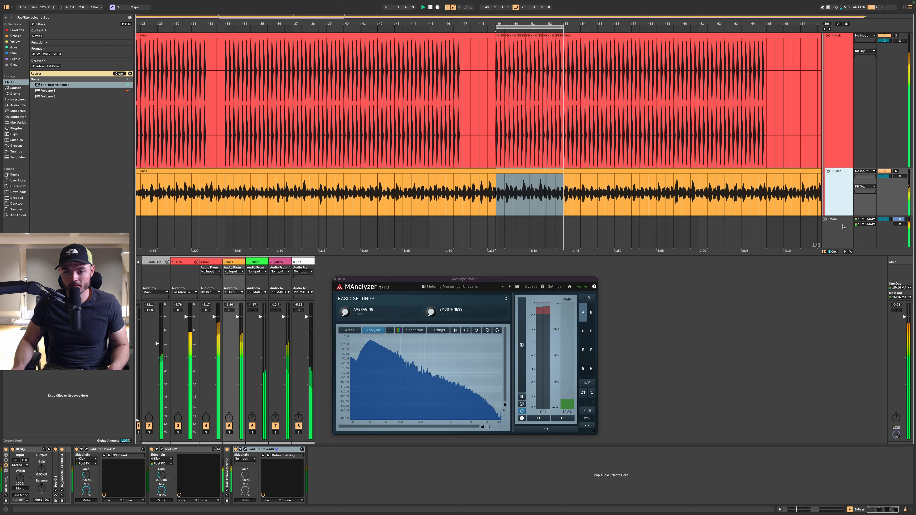
pyautogui.press('Down')
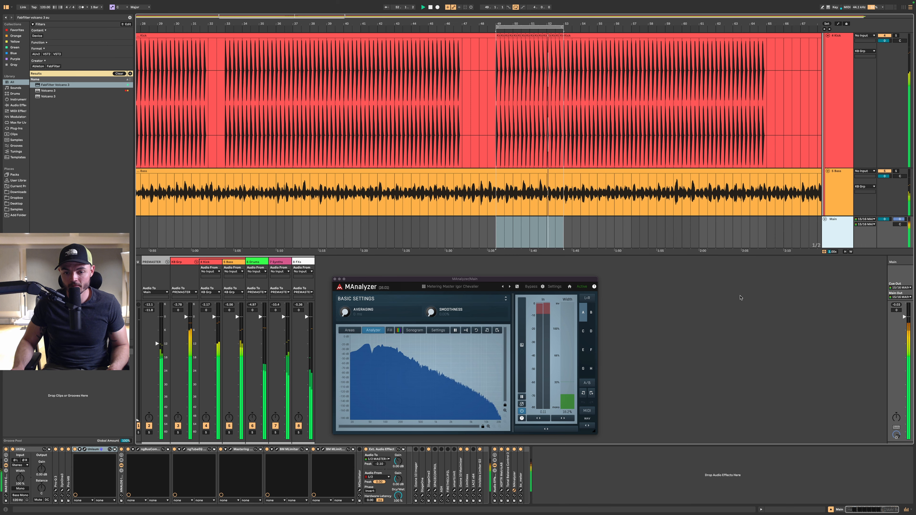
pyautogui.click(501, 490)
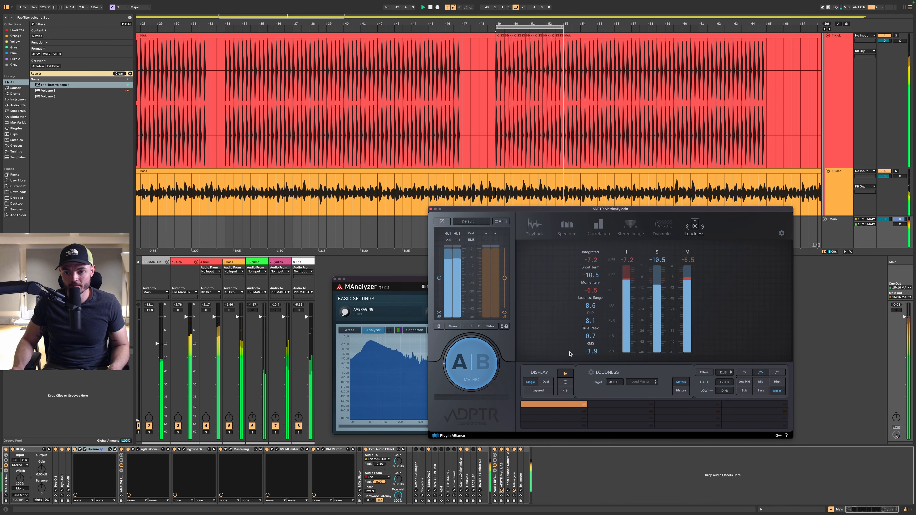
pyautogui.click(431, 210)
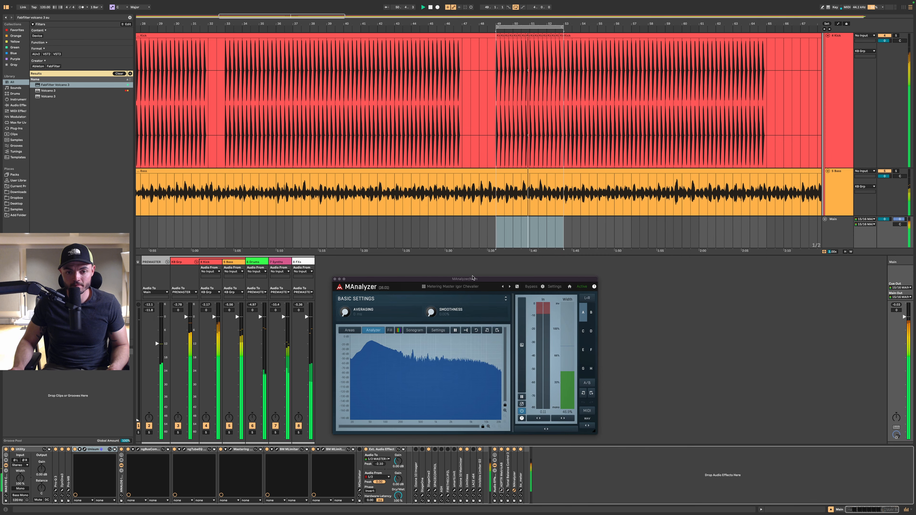
pyautogui.press('Up')
pyautogui.press('Up')
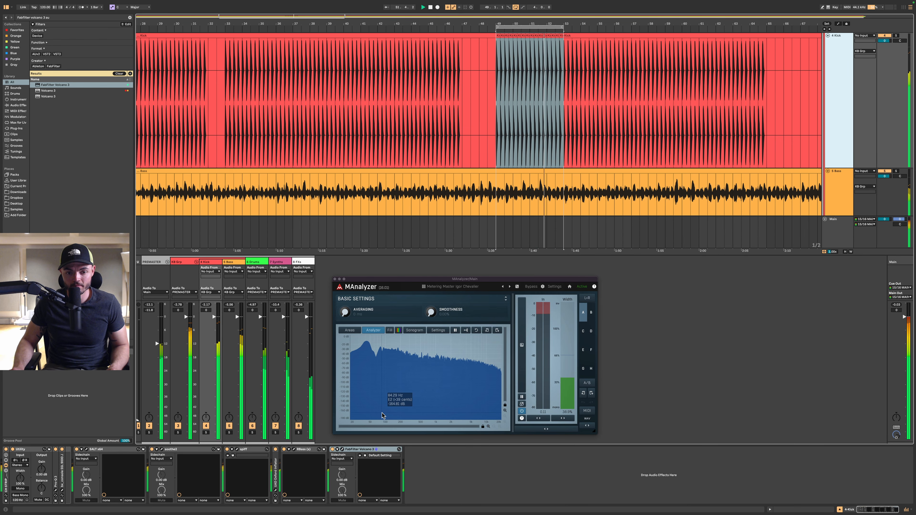
# Raise the all-pass filter frequency in the Kick's FabFilter Volcano 3, close its window, and select the Main track
pyautogui.click(341, 450)
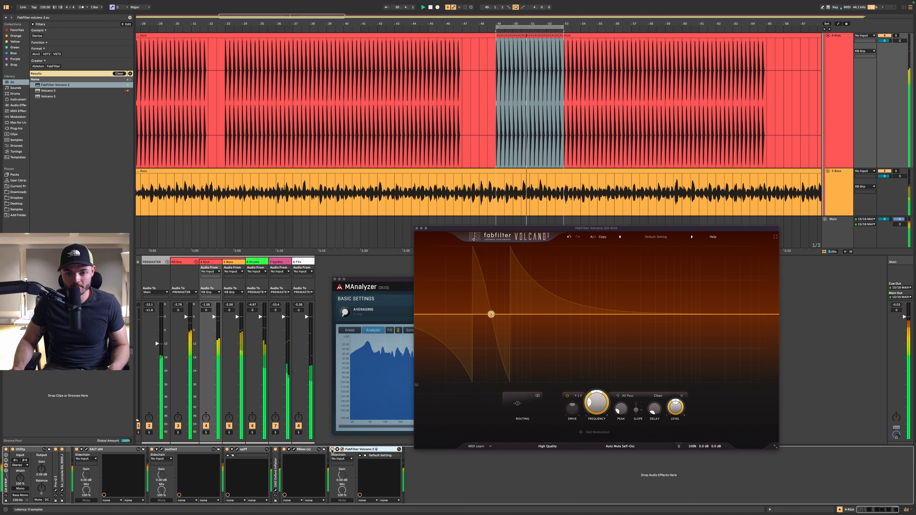
pyautogui.moveTo(491, 313); pyautogui.dragTo(552, 315)
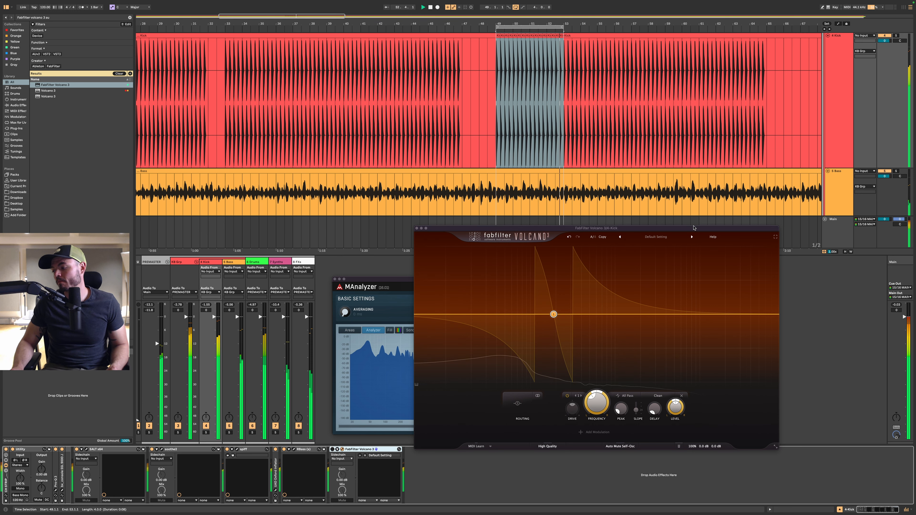
pyautogui.click(417, 228)
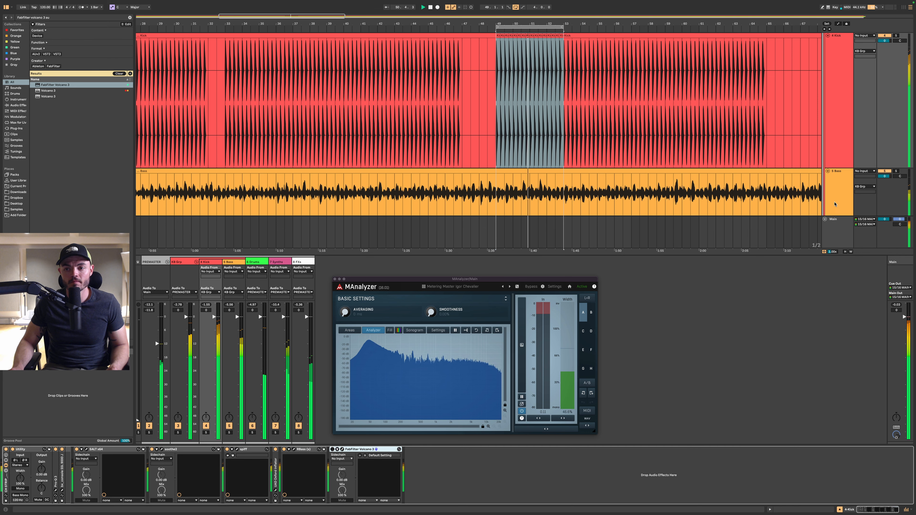
pyautogui.click(836, 213)
pyautogui.click(835, 220)
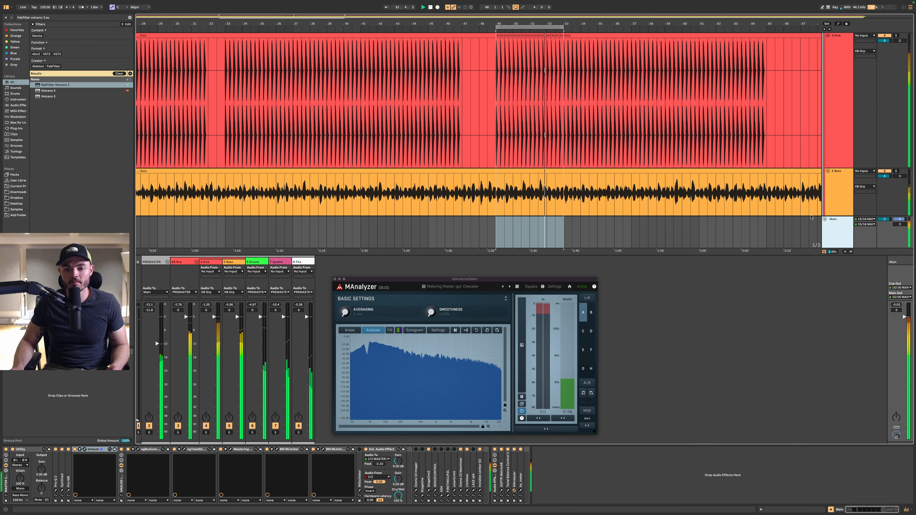
# Duplicate the transposed four-bar kick section at bars 49–53 three times, filling the Kick track up to bar 65
pyautogui.moveTo(492, 103); pyautogui.dragTo(562, 112)
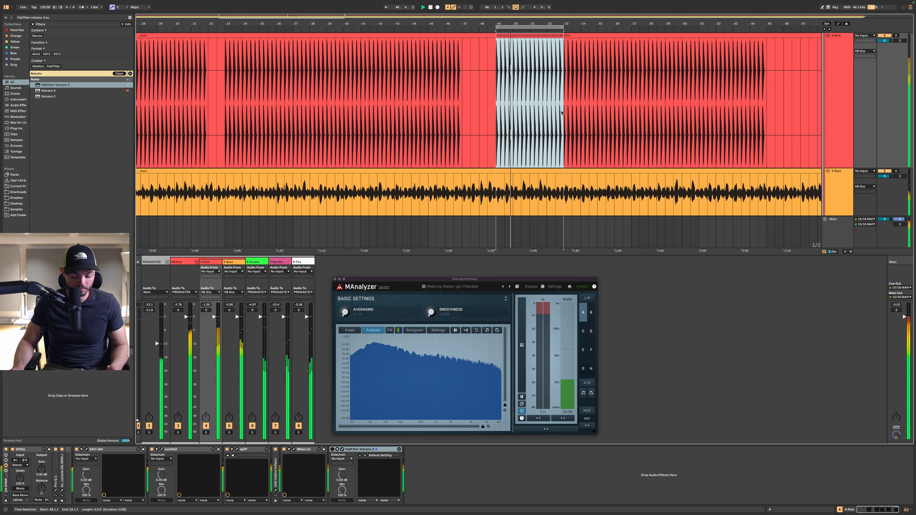
pyautogui.press('super+d')
pyautogui.press('super+d')
pyautogui.press('super+d')
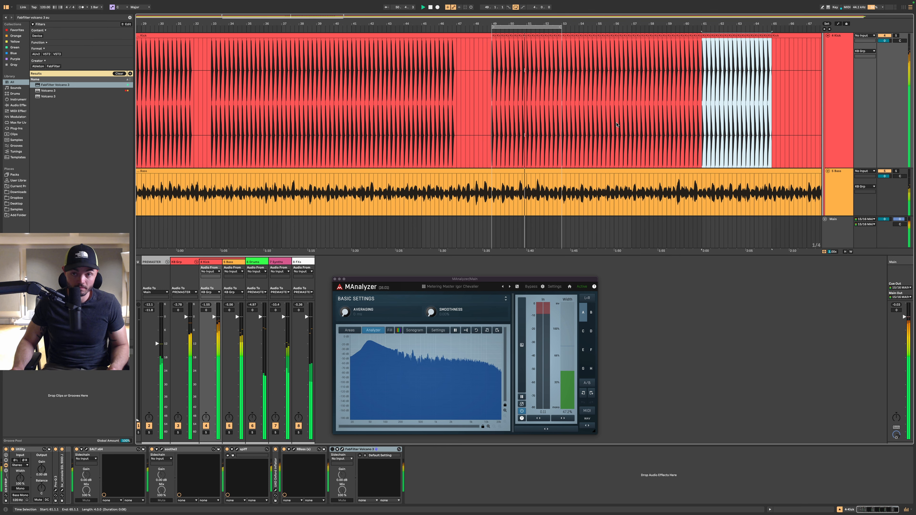
pyautogui.press('w')
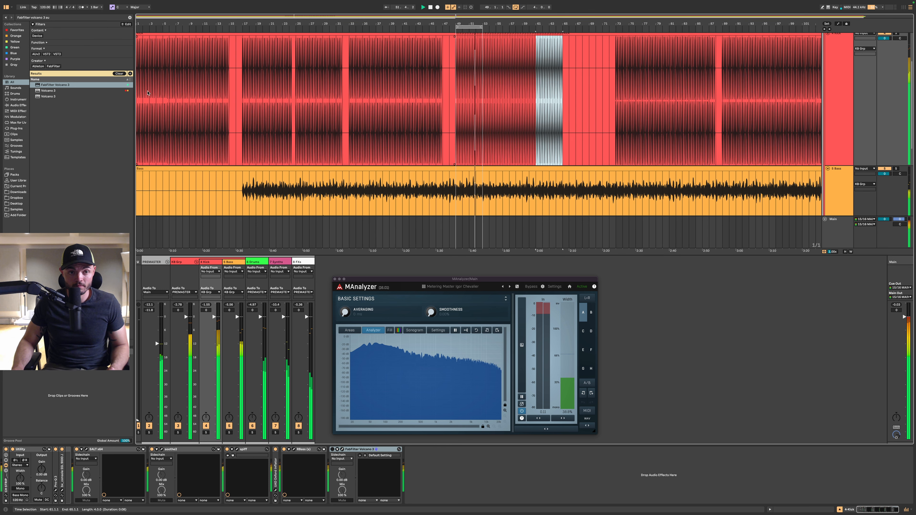
# Paste the transposed four-bar kick section at bar 1 and duplicate it onward over the intro
pyautogui.click(136, 91)
pyautogui.press('space')
pyautogui.press('space')
pyautogui.press('super+v')
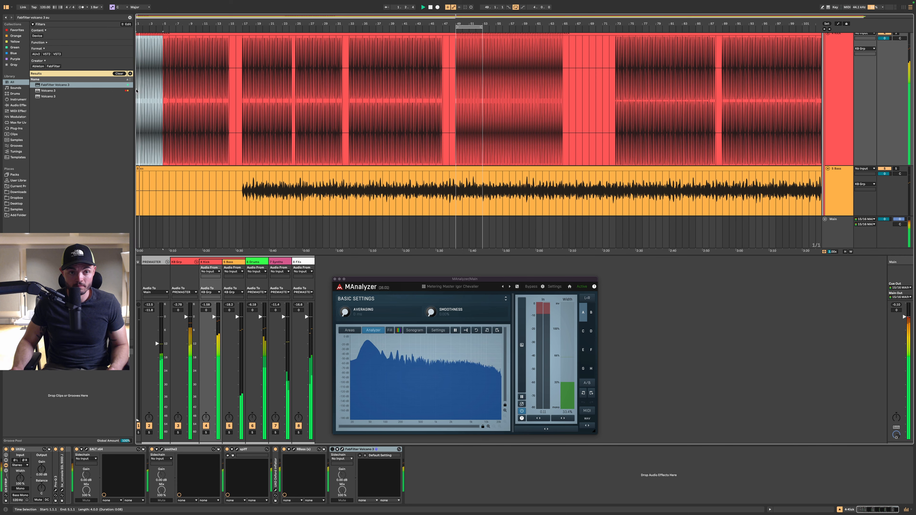
pyautogui.scroll(3, 136, 90)
pyautogui.scroll(-1, 136, 91)
pyautogui.press('super+d')
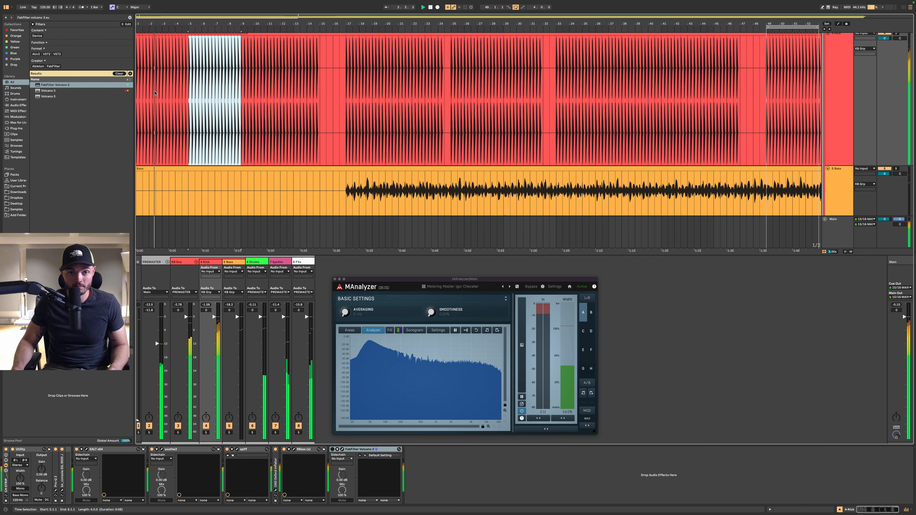
# Copy the two-bar kick section at bars 13–15 to bar 17 and duplicate it up to bar 21
pyautogui.scroll(3, 288, 73)
pyautogui.click(289, 73)
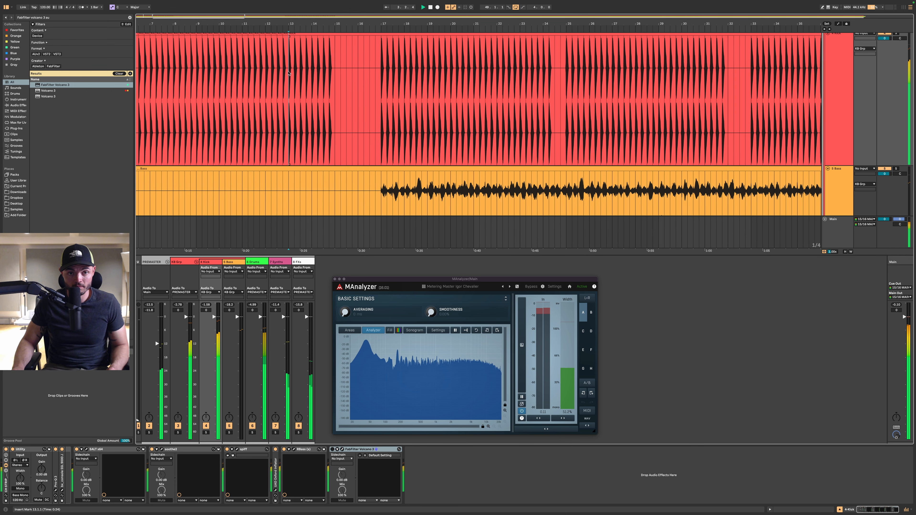
pyautogui.moveTo(288, 73); pyautogui.dragTo(318, 82)
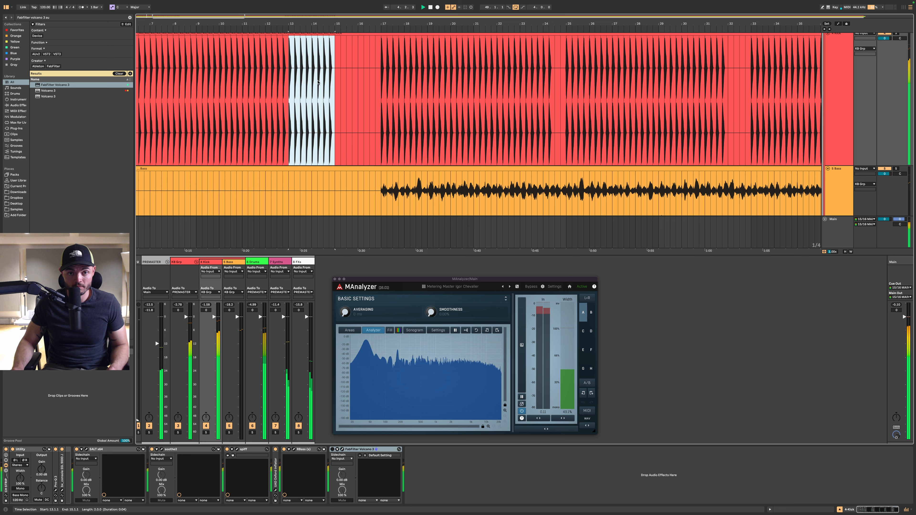
pyautogui.click(382, 86)
pyautogui.press('super+v')
pyautogui.press('super+d')
pyautogui.press('super+d')
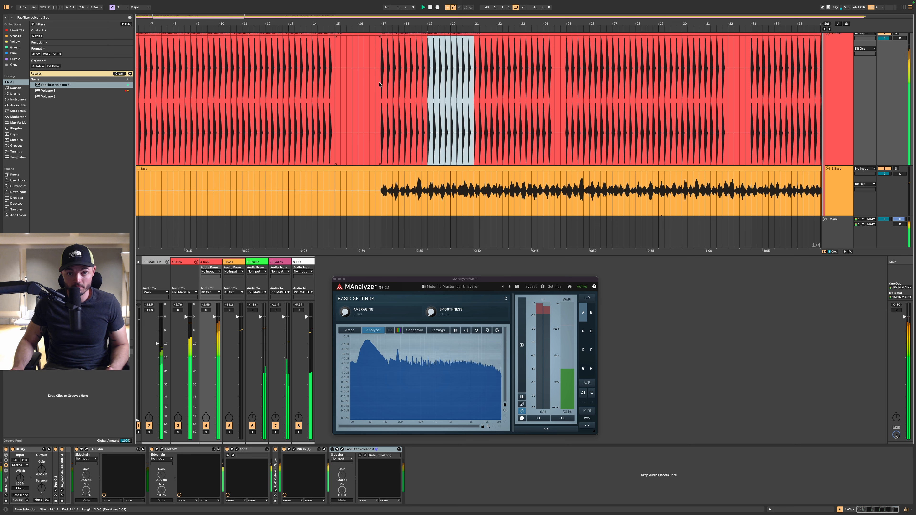
# Extend the transposed kick clips with one-bar and shorter copies through bar 24, keeping the short break before bar 25
pyautogui.moveTo(522, 74); pyautogui.dragTo(495, 73)
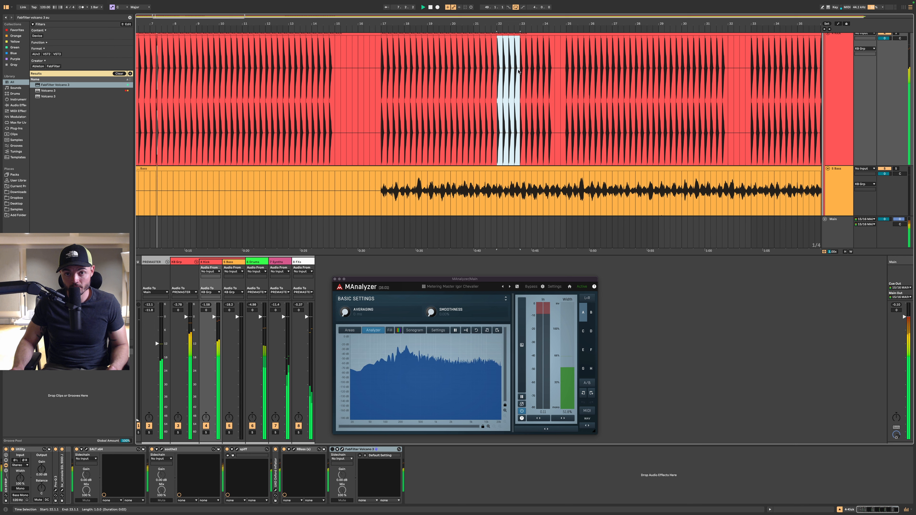
pyautogui.press('Right')
pyautogui.press('Right')
pyautogui.press('super+z')
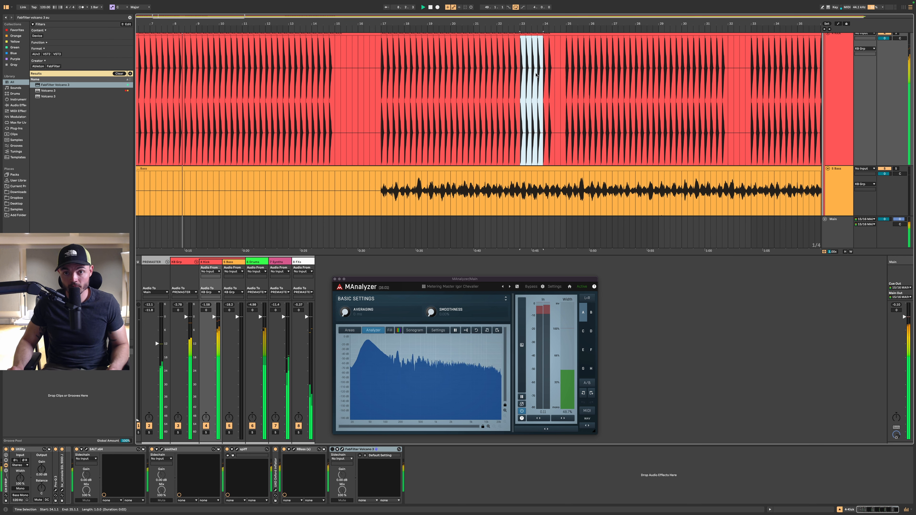
pyautogui.scroll(5, 537, 73)
pyautogui.moveTo(540, 75); pyautogui.dragTo(513, 68)
pyautogui.press('Right')
pyautogui.press('Right')
pyautogui.press('super+d')
# Repeat the one-bar transposed kick section from bar 25 up to the break at bar 32
pyautogui.hscroll(4, 597, 71)
pyautogui.press('super+d')
pyautogui.press('super+d')
pyautogui.press('super+d')
pyautogui.press('super+d')
pyautogui.press('super+d')
pyautogui.press('super+d')
pyautogui.press('super+d')
pyautogui.press('super+d')
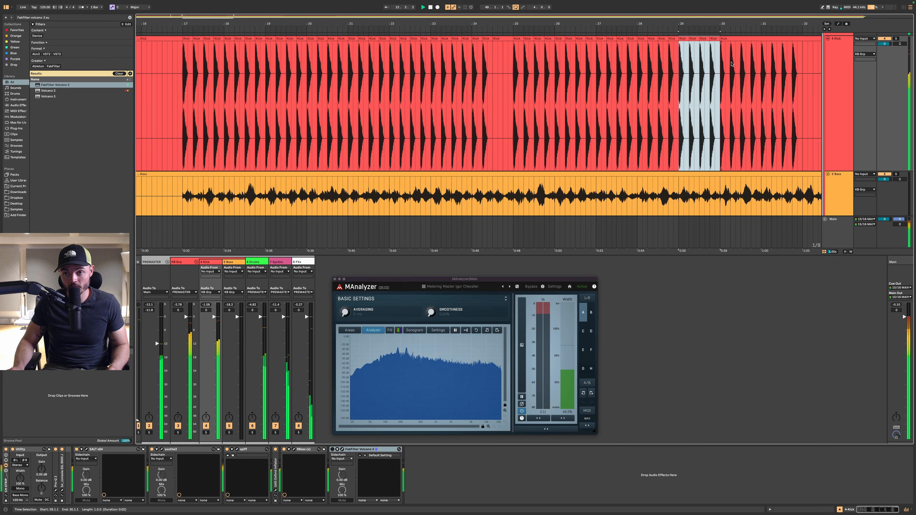
pyautogui.hscroll(5, 577, 67)
pyautogui.press('super+d')
# Place the one-bar transposed kick section at bar 33 and repeat it up to bar 47
pyautogui.press('super+d')
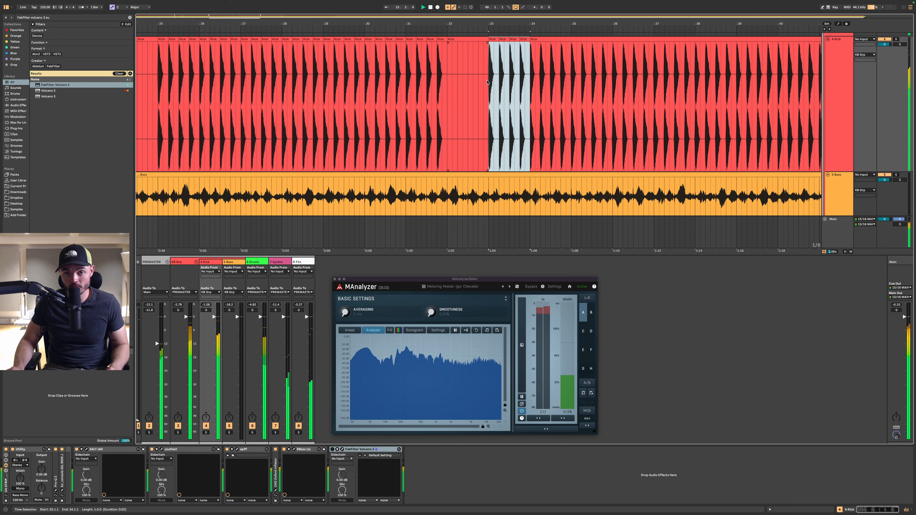
pyautogui.press('super+d')
pyautogui.hscroll(5, 492, 81)
pyautogui.press('super+d')
pyautogui.press('super+d')
pyautogui.press('super+d')
pyautogui.press('super+d')
pyautogui.press('super+d')
pyautogui.press('super+d')
pyautogui.press('super+d')
pyautogui.press('super+d')
pyautogui.press('super+d')
pyautogui.press('super+d')
pyautogui.press('super+d')
pyautogui.press('super+d')
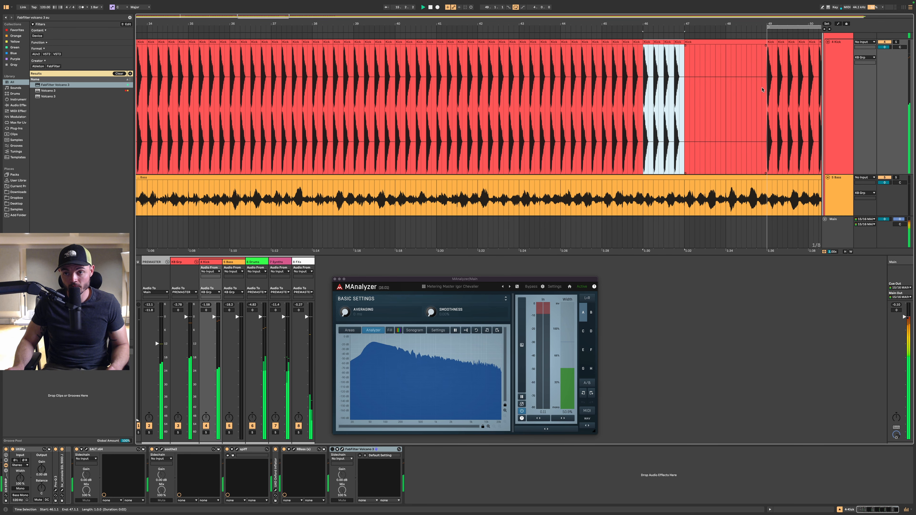
# Paste the one-bar transposed kick section at bar 49 and repeat it up to bar 65
pyautogui.hscroll(10, 762, 90)
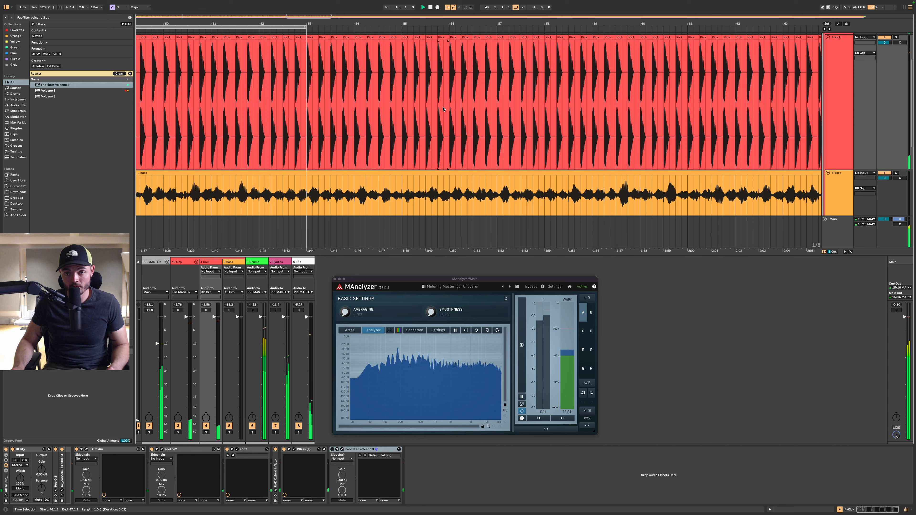
pyautogui.scroll(-10, 443, 110)
pyautogui.click(397, 92)
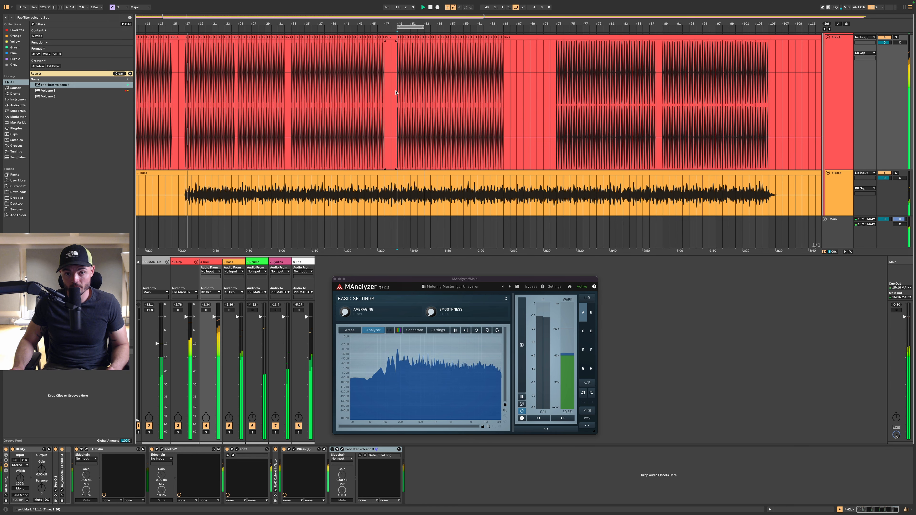
pyautogui.press('super+v')
pyautogui.press('super+d')
pyautogui.press('super+d')
pyautogui.press('super+d')
pyautogui.press('super+d')
pyautogui.press('super+d')
pyautogui.press('super+d')
pyautogui.press('super+d')
pyautogui.press('super+d')
pyautogui.press('super+d')
pyautogui.press('super+d')
pyautogui.press('super+d')
pyautogui.press('super+d')
pyautogui.press('super+d')
pyautogui.press('super+d')
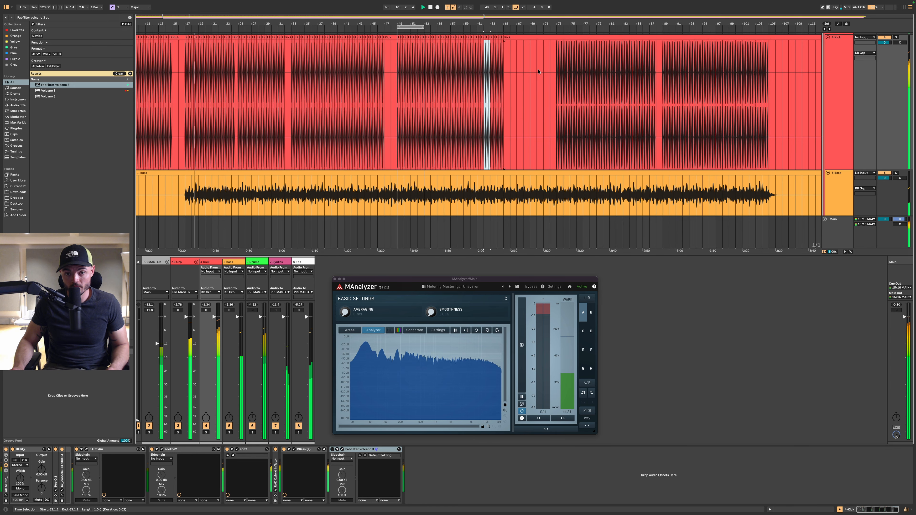
pyautogui.press('super+d')
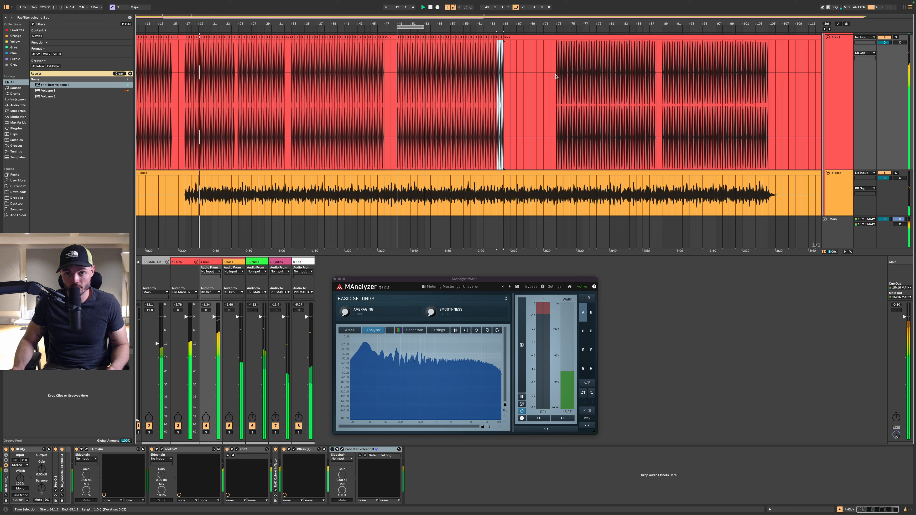
# Repeat the one-bar transposed kick section from bar 73 up to the break at bar 88
pyautogui.press('super+d')
pyautogui.press('super+d')
pyautogui.press('super+d')
pyautogui.press('super+d')
pyautogui.press('super+d')
pyautogui.press('super+d')
pyautogui.press('super+d')
pyautogui.press('super+d')
pyautogui.press('super+d')
pyautogui.press('super+d')
pyautogui.press('super+d')
pyautogui.press('super+d')
pyautogui.press('super+d')
pyautogui.press('super+d')
pyautogui.press('super+d')
pyautogui.press('super+d')
pyautogui.press('super+d')
pyautogui.press('super+d')
pyautogui.press('super+d')
pyautogui.press('super+d')
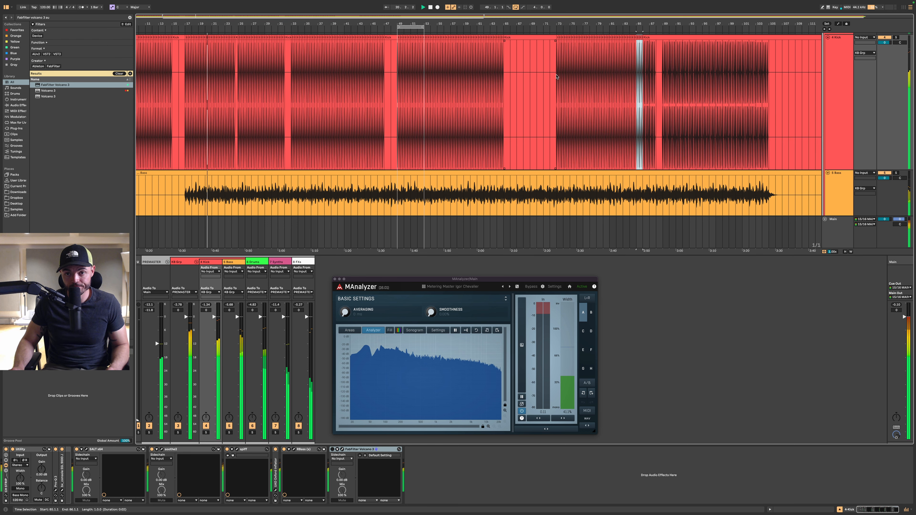
pyautogui.scroll(5, 607, 79)
pyautogui.hscroll(5, 671, 83)
pyautogui.press('super+d')
pyautogui.press('super+d')
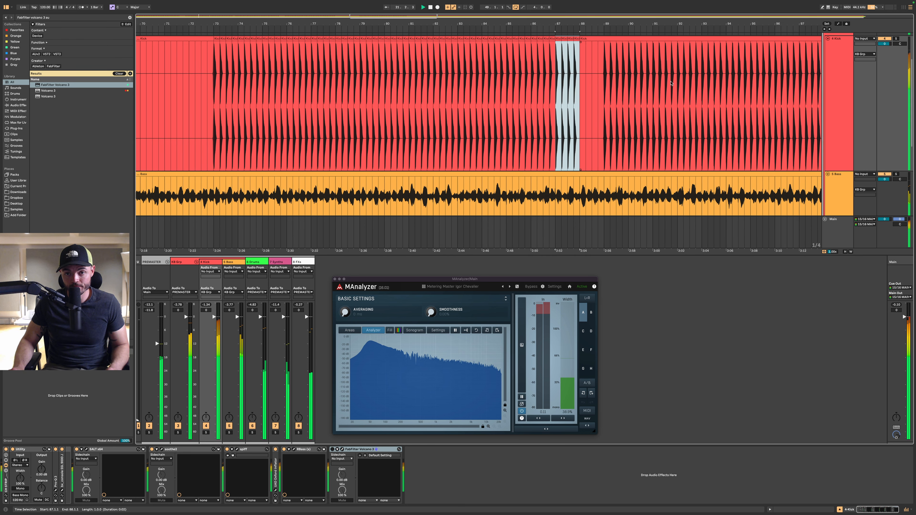
# Repeat the one-bar transposed kick section from bar 89 up to the end of the kick part at bar 105
pyautogui.press('super+d')
pyautogui.press('super+d')
pyautogui.press('super+d')
pyautogui.press('super+d')
pyautogui.press('super+d')
pyautogui.press('super+d')
pyautogui.press('super+d')
pyautogui.press('super+d')
pyautogui.press('super+d')
pyautogui.scroll(-5, 663, 85)
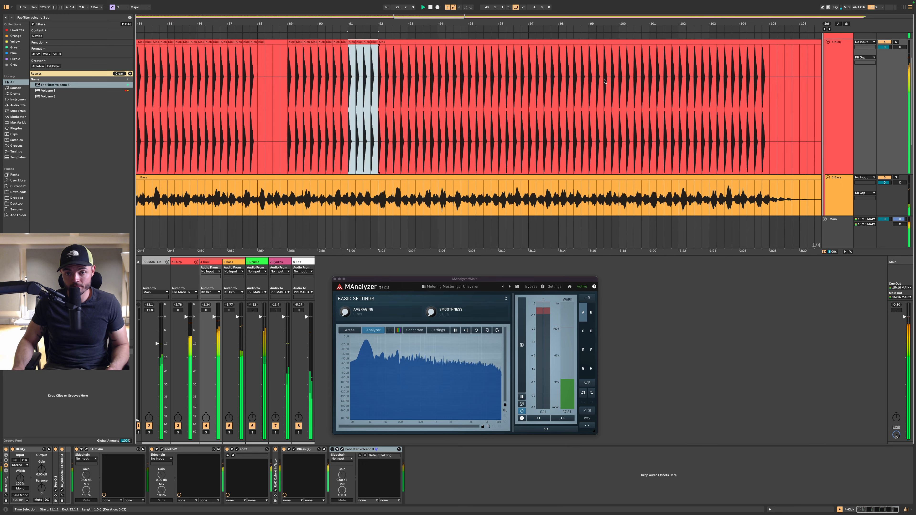
pyautogui.press('super+d')
pyautogui.press('super+d')
pyautogui.press('super+d')
pyautogui.press('super+d')
pyautogui.press('super+d')
pyautogui.press('super+d')
pyautogui.press('super+d')
pyautogui.press('super+d')
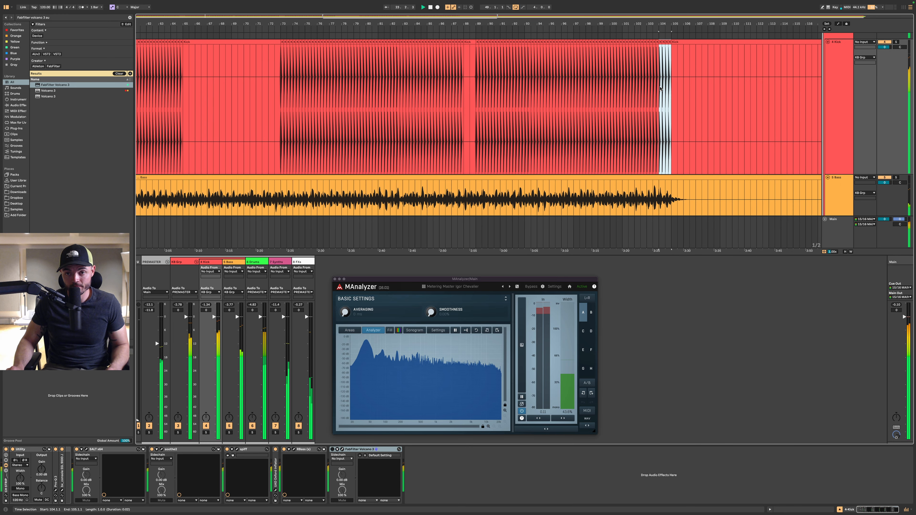
pyautogui.scroll(-10, 660, 88)
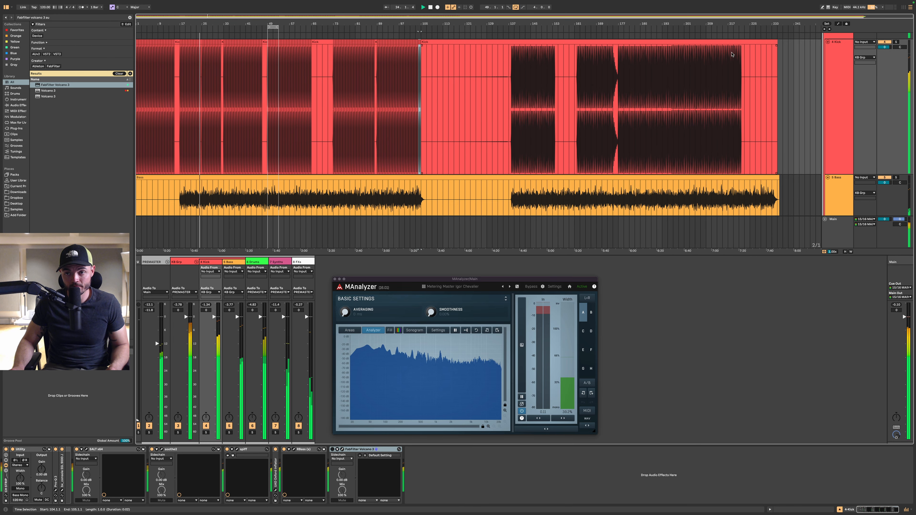
# Solo the KB Grp track, inspect the replaced kick clips while they play, and return to the Kick track
pyautogui.scroll(3, 794, 72)
pyautogui.click(843, 85)
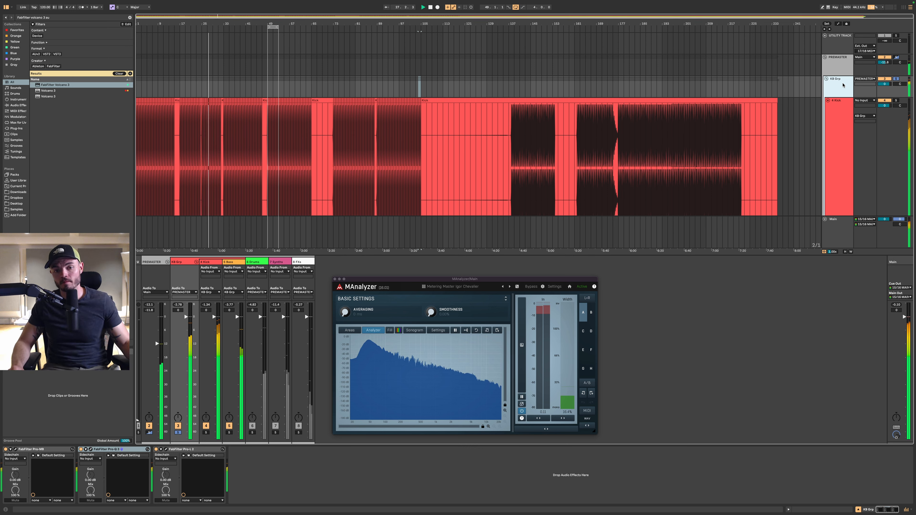
pyautogui.scroll(10, 209, 167)
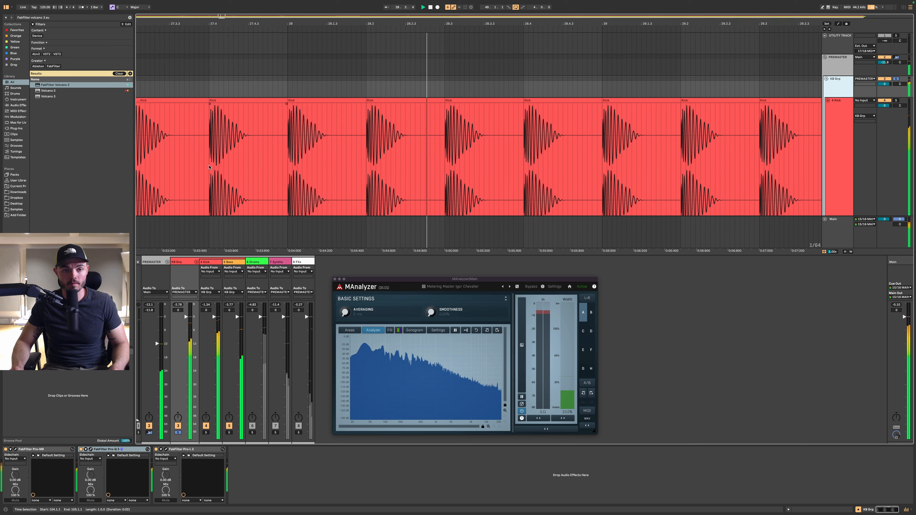
pyautogui.scroll(-10, 209, 167)
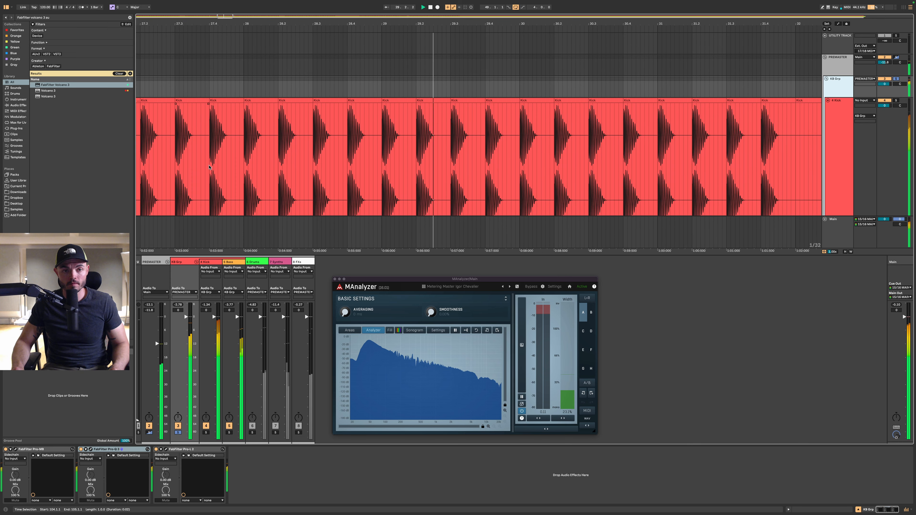
pyautogui.click(794, 110)
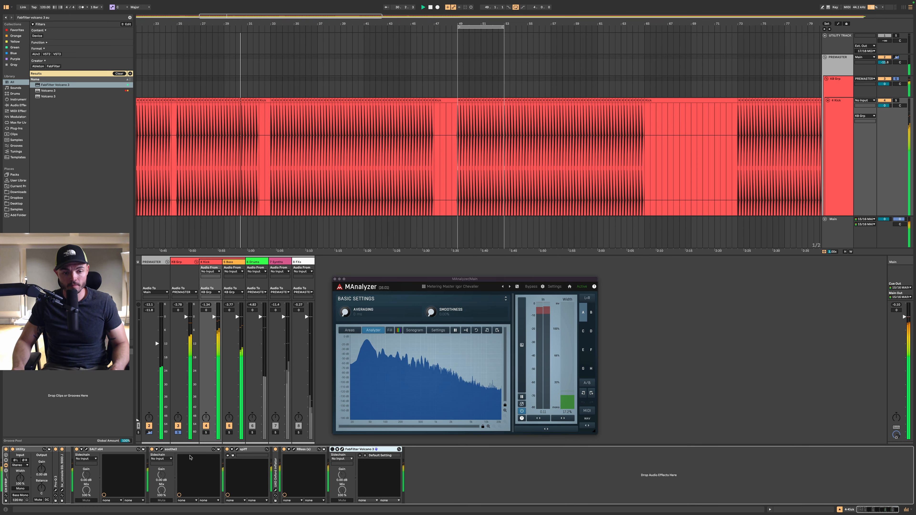
# Try a bell cut around 1.3 kHz in the Kick's Pro-Q 3 and bring the band's gain back to about 0 dB
pyautogui.click(55, 491)
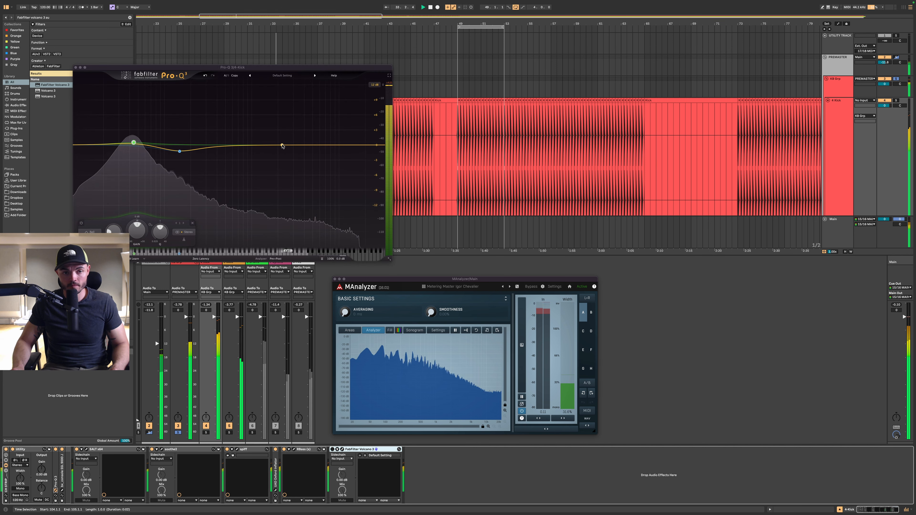
pyautogui.moveTo(282, 145)
pyautogui.mouseDown()
pyautogui.moveTo(275, 86)
pyautogui.moveTo(314, 92)
pyautogui.moveTo(317, 101)
pyautogui.moveTo(266, 150)
pyautogui.moveTo(271, 160)
pyautogui.mouseUp()
pyautogui.scroll(-5, 278, 96)
pyautogui.scroll(5, 275, 86)
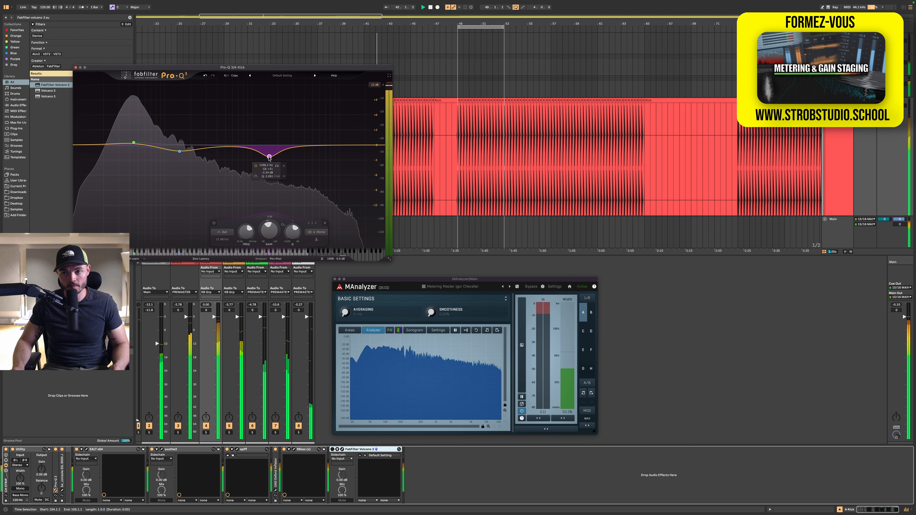
pyautogui.moveTo(269, 157); pyautogui.dragTo(269, 145)
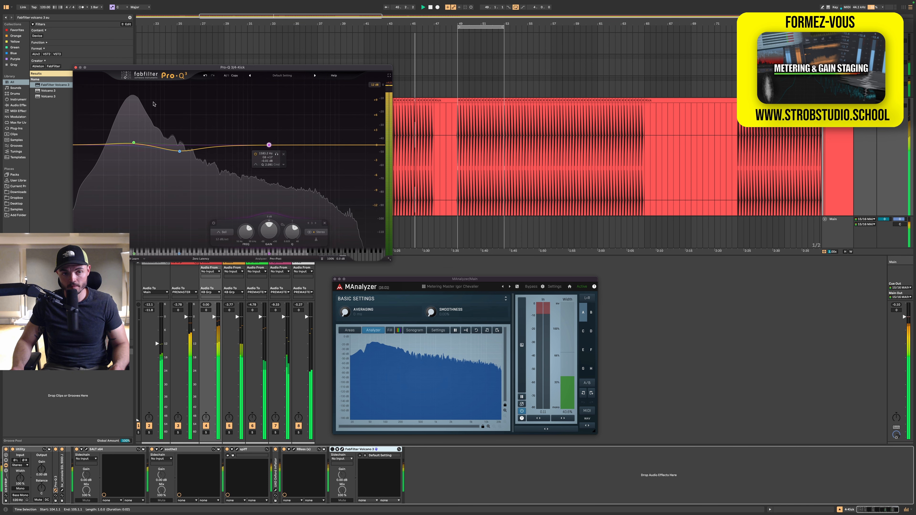
# Close the Kick's Pro-Q 3 window and the MAnalyzer window
pyautogui.click(76, 67)
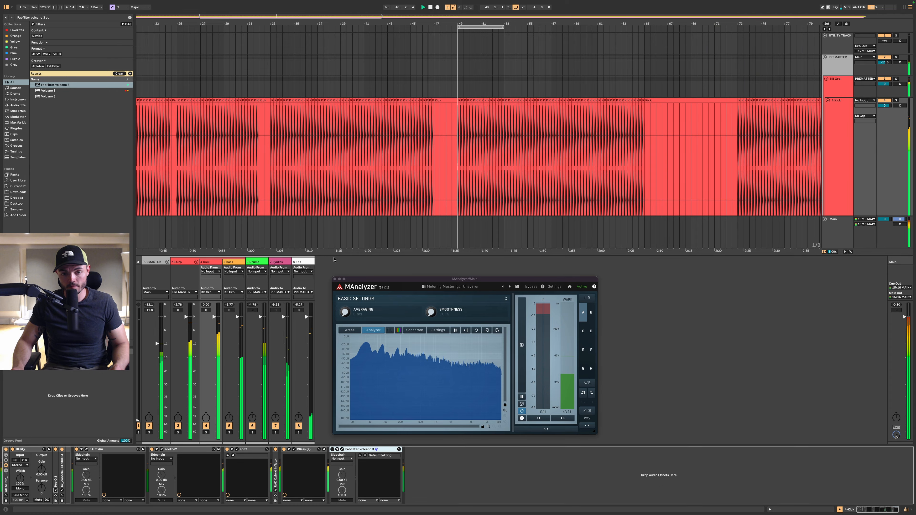
pyautogui.click(335, 280)
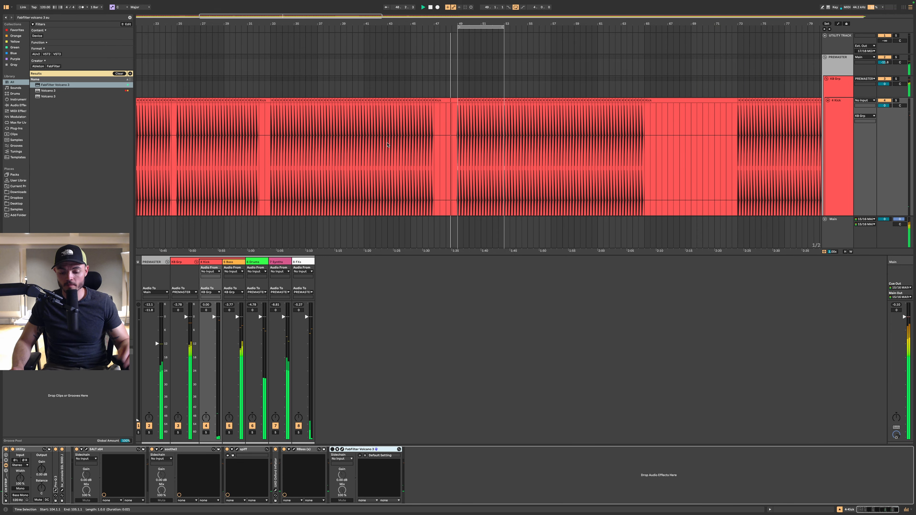
# Turn off the arrangement loop and copy the one-bar replaced kick section at bar 89
pyautogui.hscroll(5, 388, 145)
pyautogui.scroll(-6, 429, 164)
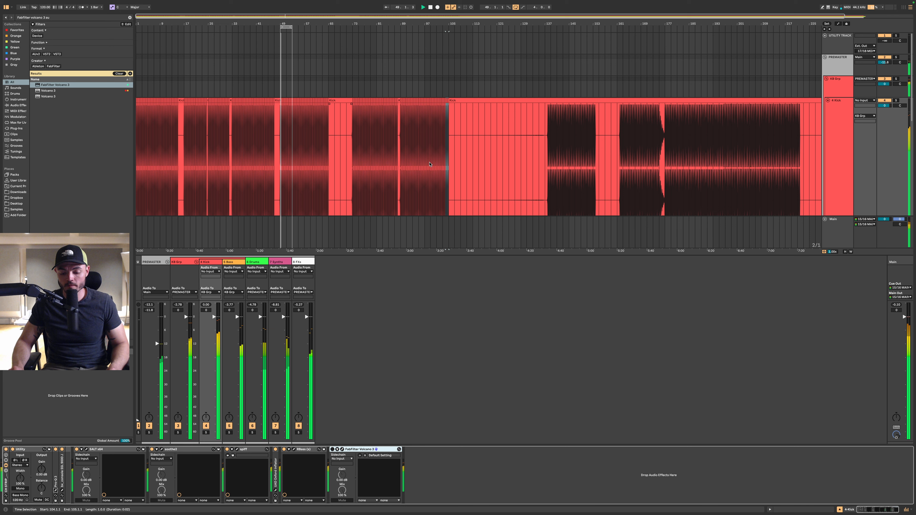
pyautogui.click(516, 7)
pyautogui.scroll(5, 396, 134)
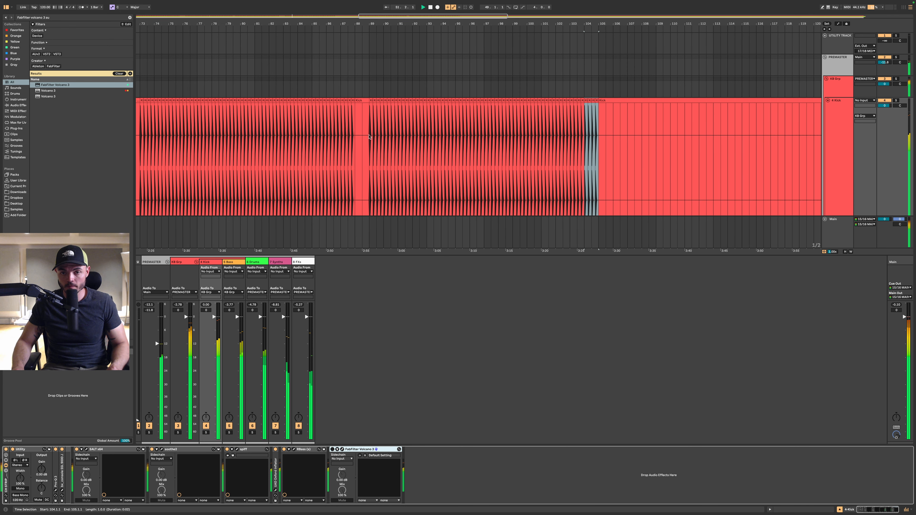
pyautogui.moveTo(368, 137); pyautogui.dragTo(385, 139)
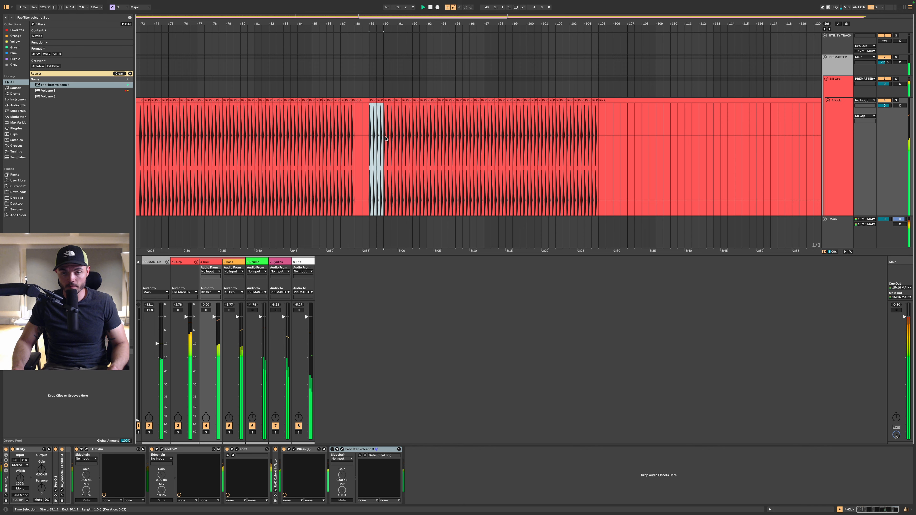
pyautogui.hscroll(15, 386, 138)
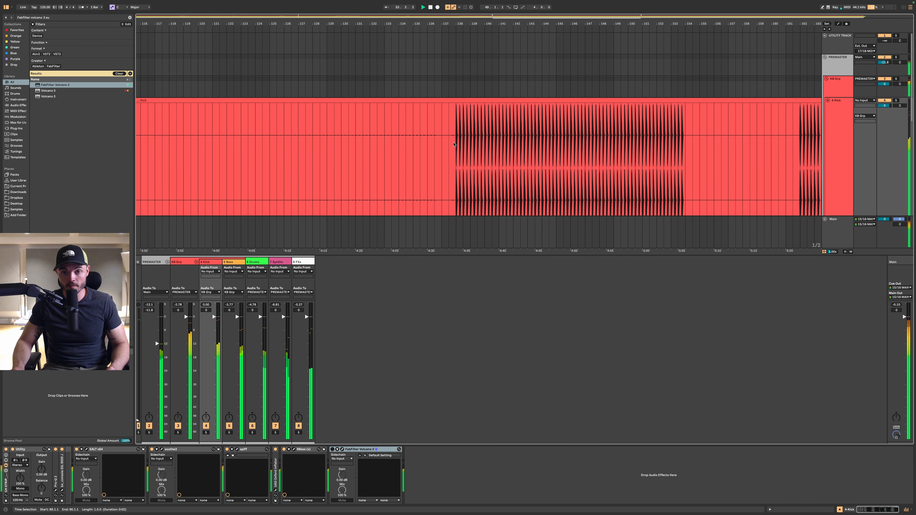
# Paste the copied kick bar at bar 138 and repeat it to bar 154, replacing the old kicks
pyautogui.click(454, 144)
pyautogui.press('super+v')
pyautogui.press('super+d')
pyautogui.press('super+d')
pyautogui.press('super+d')
pyautogui.press('super+d')
pyautogui.press('super+d')
pyautogui.press('super+d')
pyautogui.press('super+d')
pyautogui.press('super+d')
pyautogui.press('super+d')
pyautogui.press('super+d')
pyautogui.press('super+d')
pyautogui.press('super+d')
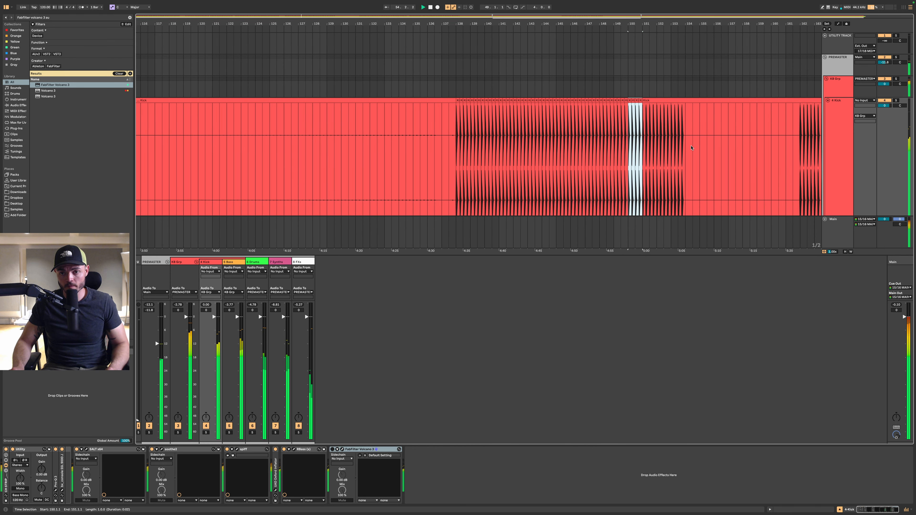
pyautogui.press('super+d')
pyautogui.press('super+d')
pyautogui.press('super+d')
pyautogui.hscroll(8, 685, 148)
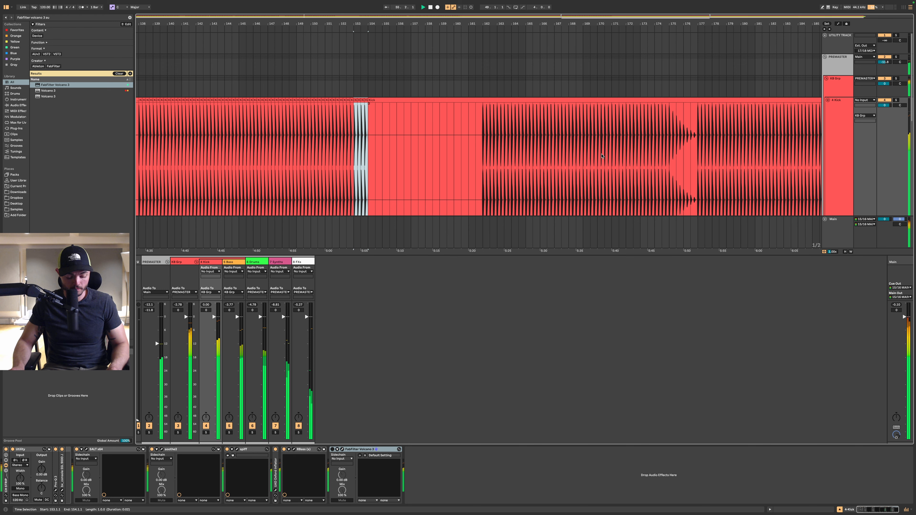
# Paste the kick bar at bar 162 and repeat it through the old fading kicks up to bar 177
pyautogui.click(483, 144)
pyautogui.press('super+v')
pyautogui.press('super+d')
pyautogui.press('super+d')
pyautogui.press('super+d')
pyautogui.press('super+d')
pyautogui.press('super+d')
pyautogui.hscroll(2, 512, 147)
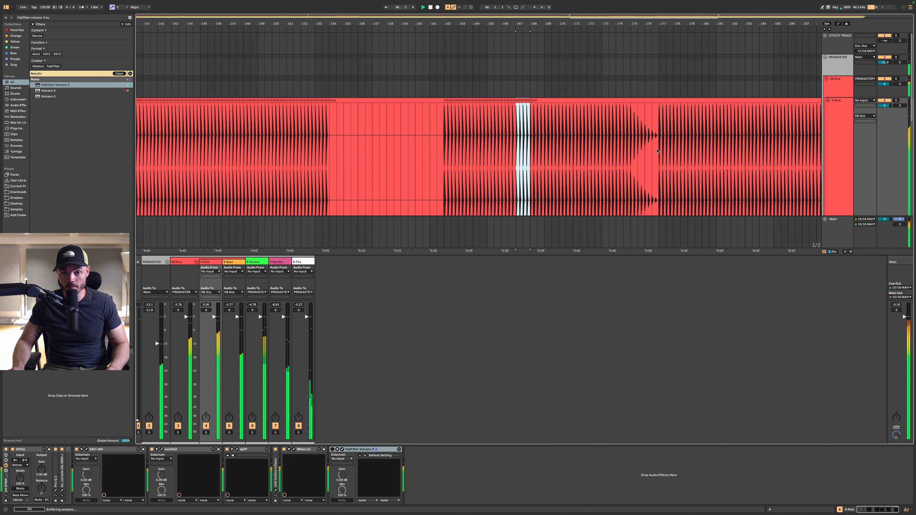
pyautogui.press('super+d')
pyautogui.scroll(5, 657, 151)
pyautogui.press('super+d')
pyautogui.scroll(-8, 657, 152)
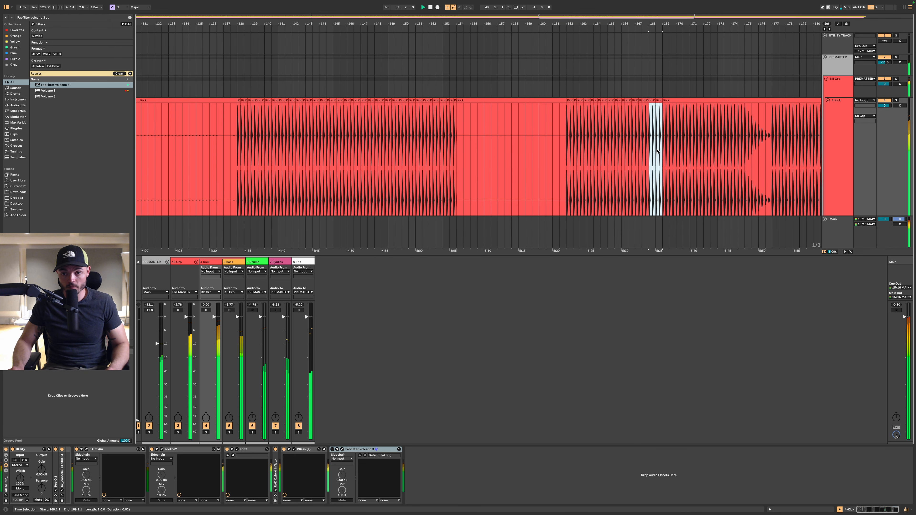
pyautogui.press('super+d')
pyautogui.press('super+d')
pyautogui.scroll(6, 563, 144)
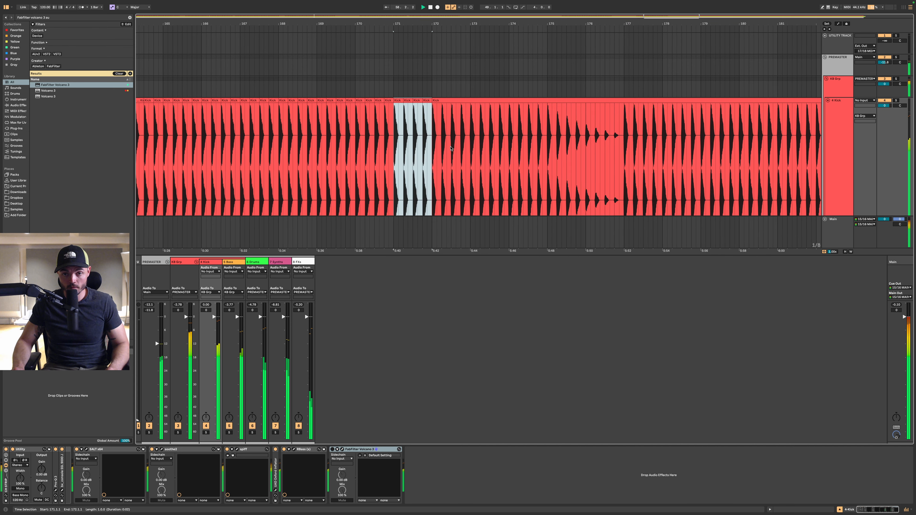
pyautogui.press('super+d')
pyautogui.press('super+d')
pyautogui.press('super+d')
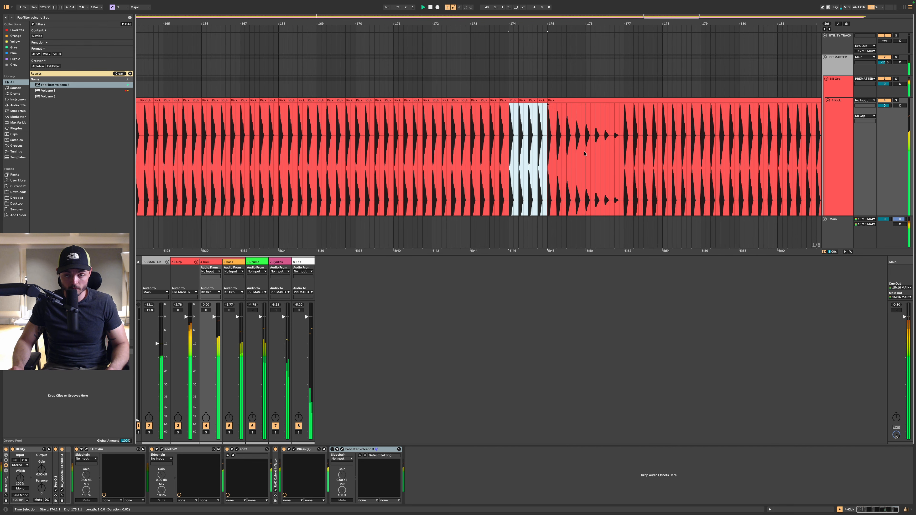
pyautogui.scroll(4, 584, 154)
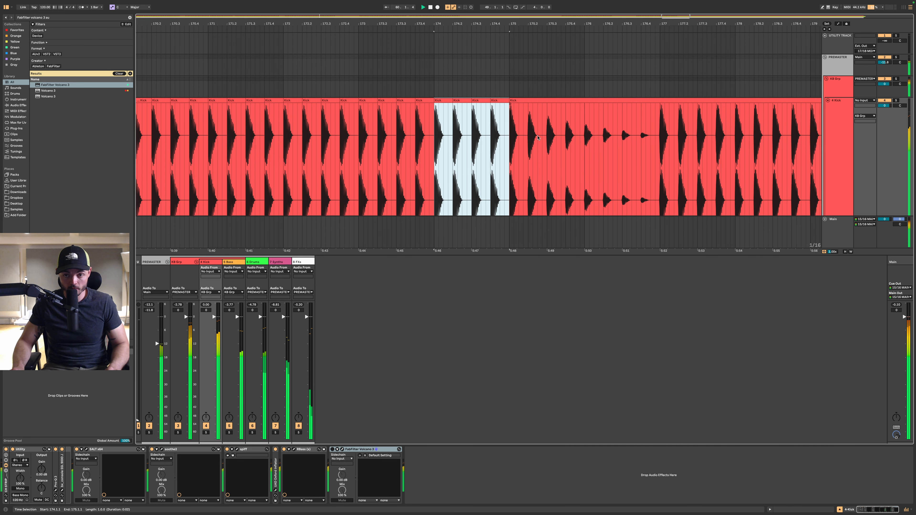
pyautogui.press('super+d')
pyautogui.press('super+d')
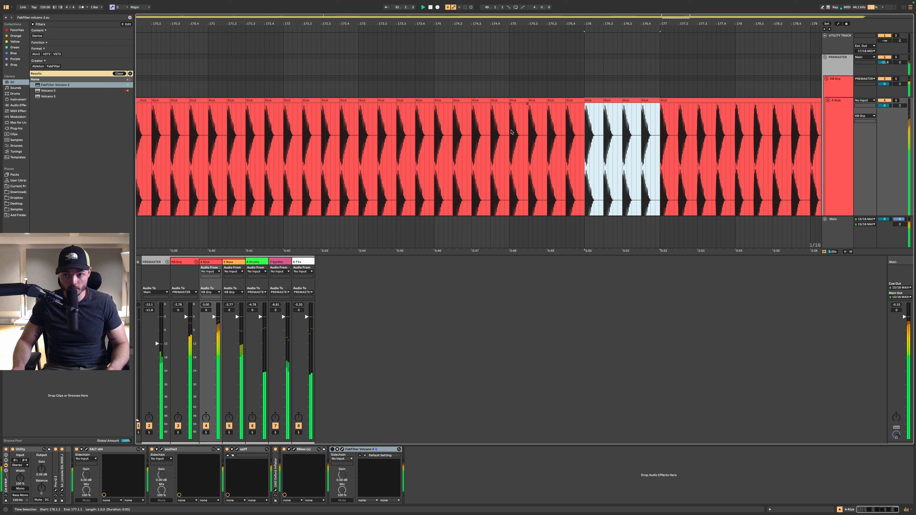
# Recreate the kick fade with track volume automation from 0 dB at about bar 175 to about -11 dB before bar 177, and audition it
pyautogui.press('a')
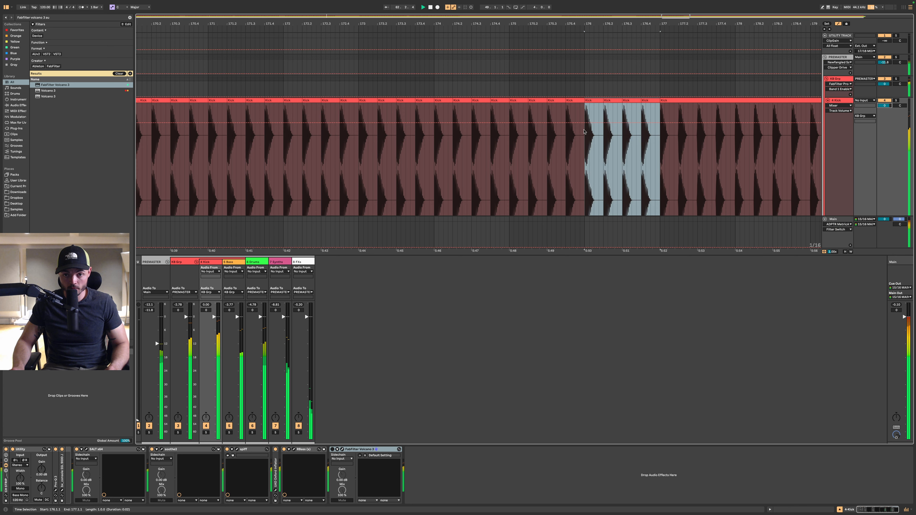
pyautogui.click(518, 124)
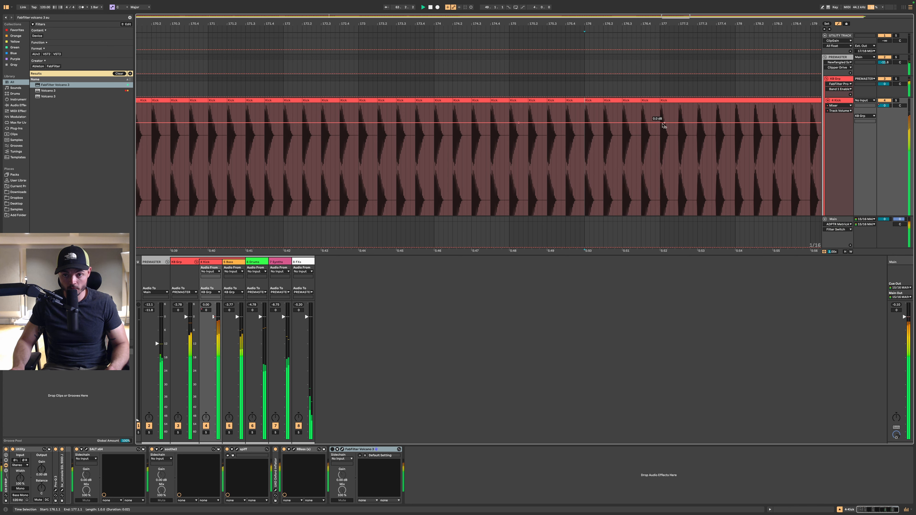
pyautogui.moveTo(654, 123); pyautogui.dragTo(656, 159)
pyautogui.press('space')
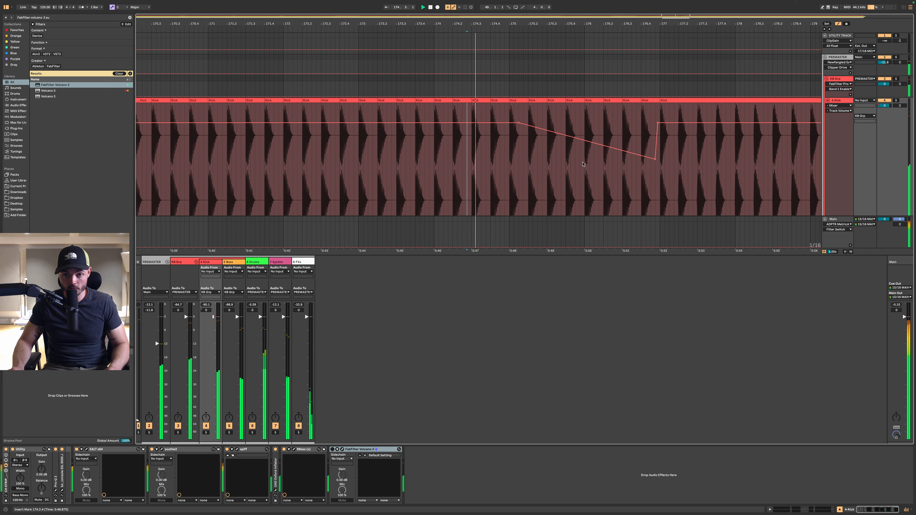
pyautogui.scroll(1, 584, 166)
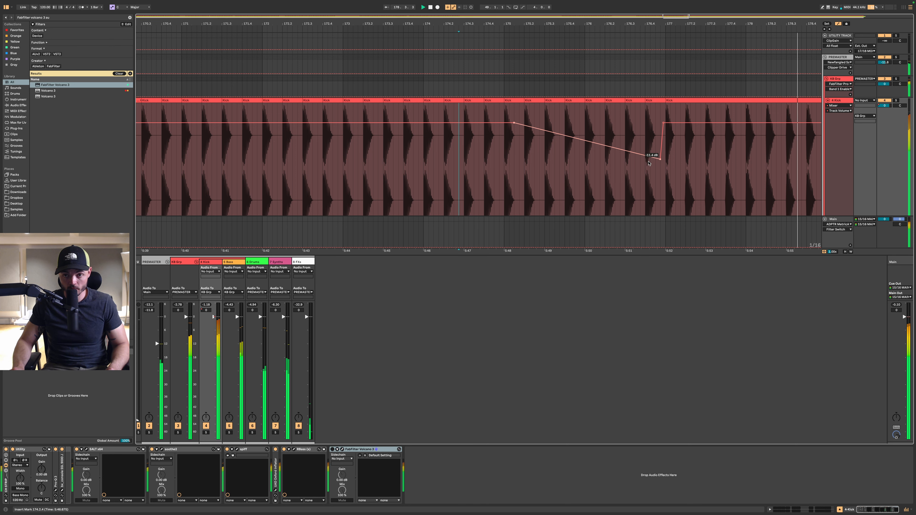
pyautogui.scroll(-6, 648, 163)
pyautogui.hscroll(5, 692, 173)
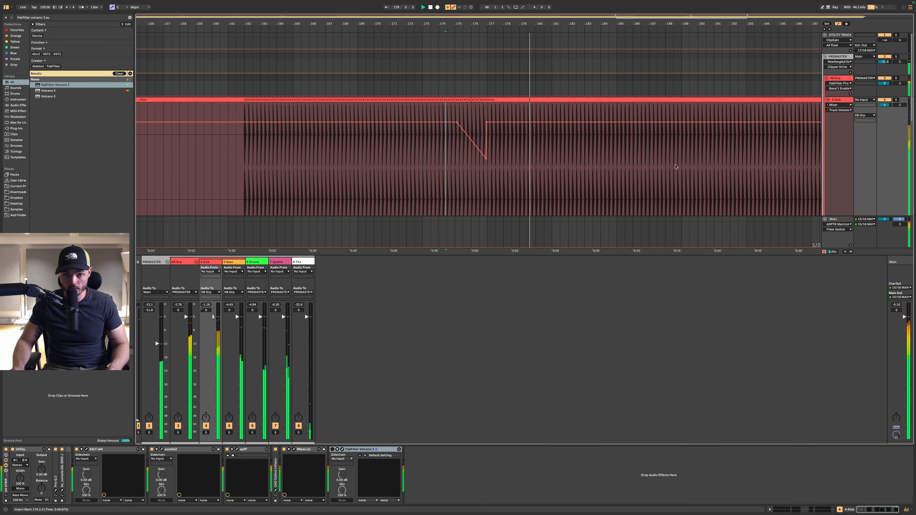
pyautogui.press('a')
# Copy the two-bar kick section from bar 163, paste it at bar 177, and save the set
pyautogui.hscroll(4, 594, 173)
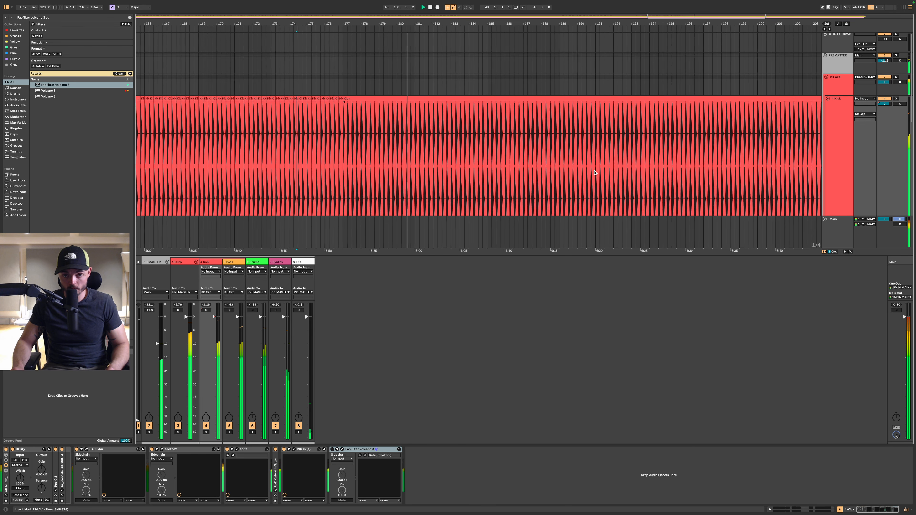
pyautogui.scroll(-5, 595, 173)
pyautogui.moveTo(376, 131); pyautogui.dragTo(399, 135)
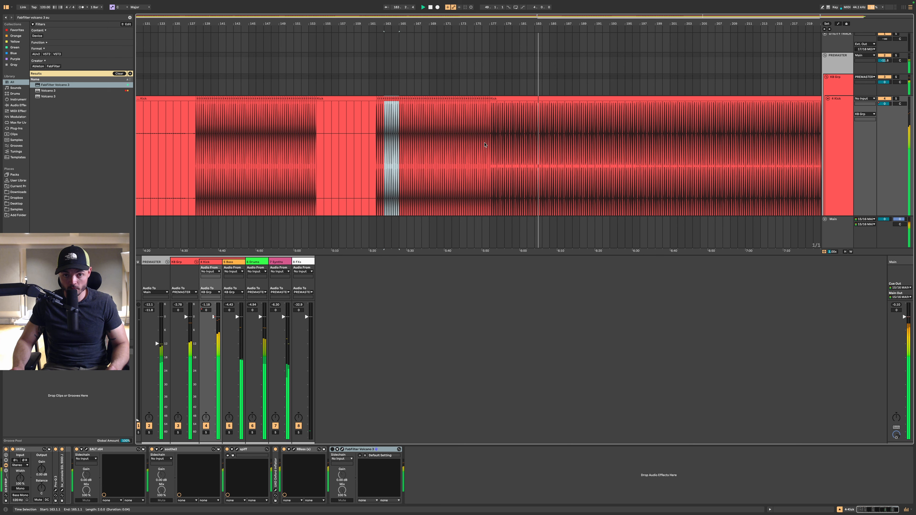
pyautogui.scroll(6, 480, 134)
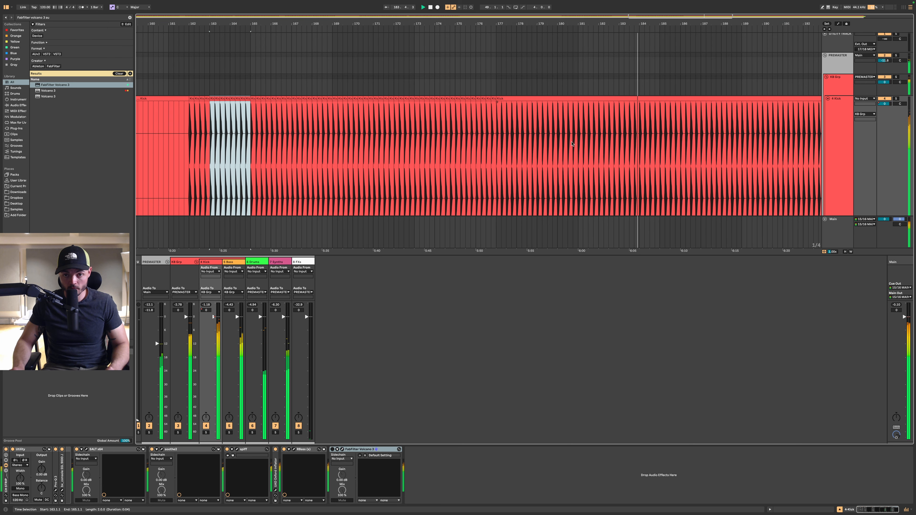
pyautogui.click(497, 134)
pyautogui.press('super+v')
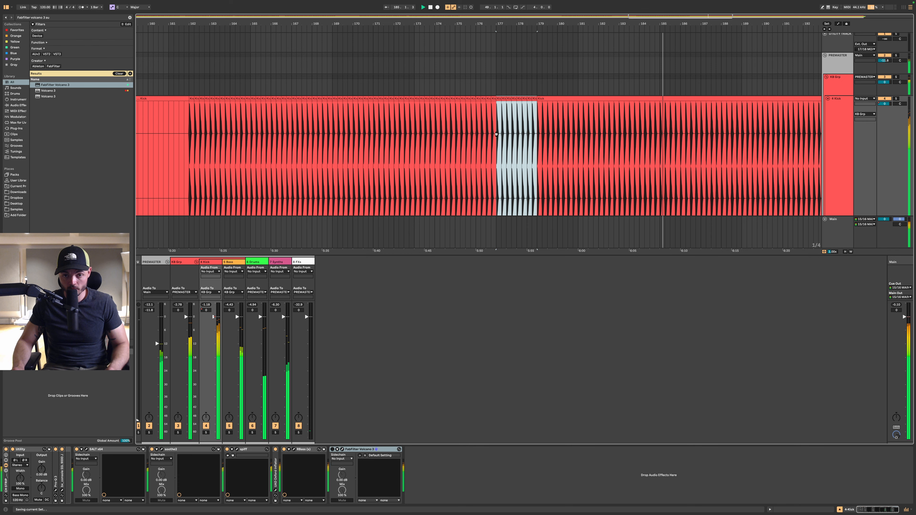
pyautogui.press('super+v')
# Repeat the pasted two-bar kick section through the final part of the track up to bar 221
pyautogui.scroll(-3, 686, 141)
pyautogui.press('super+d')
pyautogui.press('super+d')
pyautogui.press('super+d')
pyautogui.press('super+d')
pyautogui.press('super+d')
pyautogui.press('super+d')
pyautogui.press('super+d')
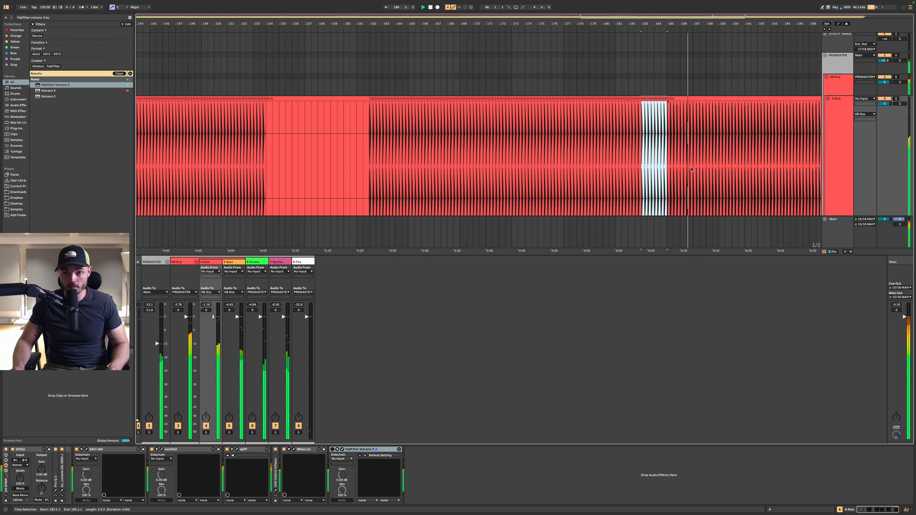
pyautogui.hscroll(6, 628, 169)
pyautogui.press('super+d')
pyautogui.press('super+d')
pyautogui.hscroll(5, 626, 170)
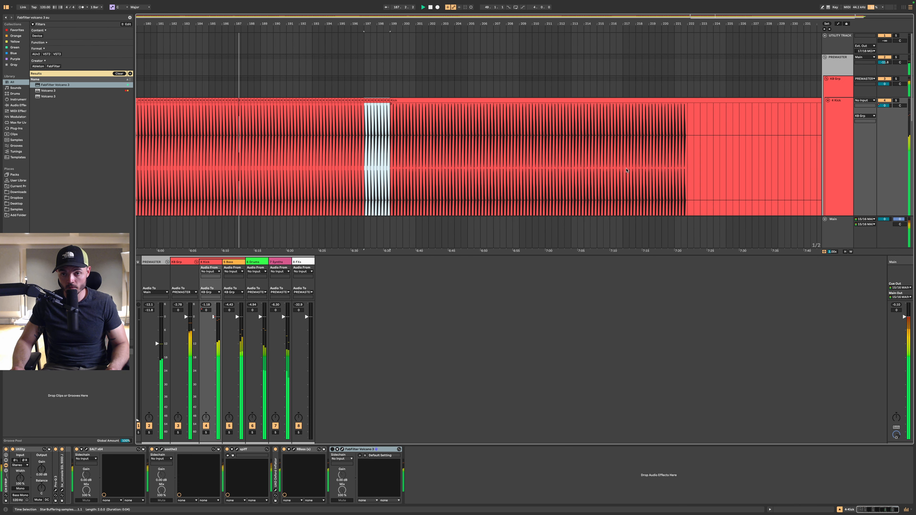
pyautogui.hscroll(5, 626, 170)
pyautogui.press('super+d')
pyautogui.press('super+d')
pyautogui.press('super+d')
pyautogui.press('super+d')
pyautogui.press('super+d')
pyautogui.press('super+d')
pyautogui.press('super+d')
pyautogui.press('super+d')
pyautogui.press('super+d')
pyautogui.press('super+d')
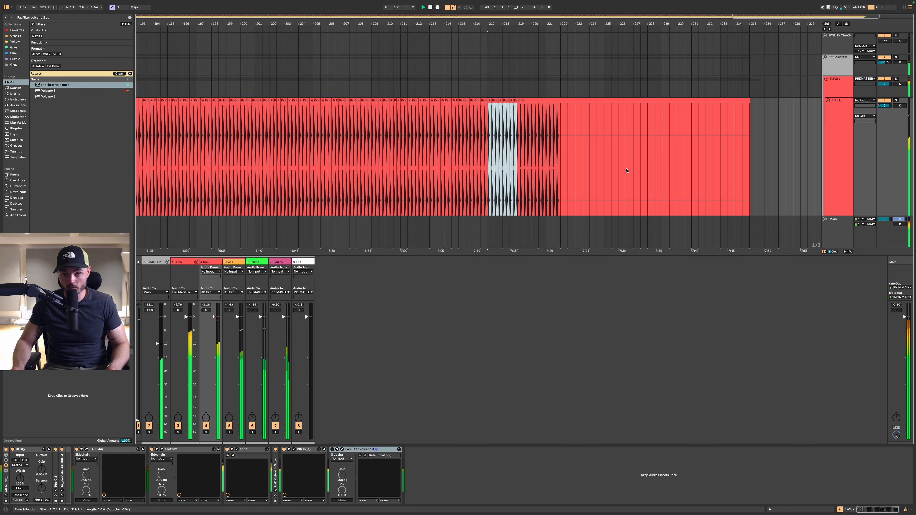
pyautogui.press('super+d')
# Duplicate the last one-bar kick section to fill up to bar 222, and stop playback
pyautogui.scroll(3, 561, 162)
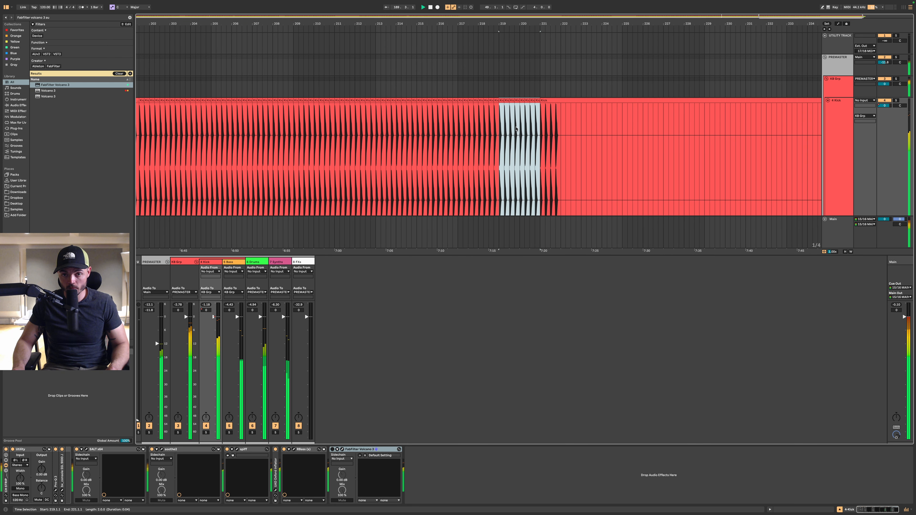
pyautogui.moveTo(520, 135); pyautogui.dragTo(542, 132)
pyautogui.press('super+d')
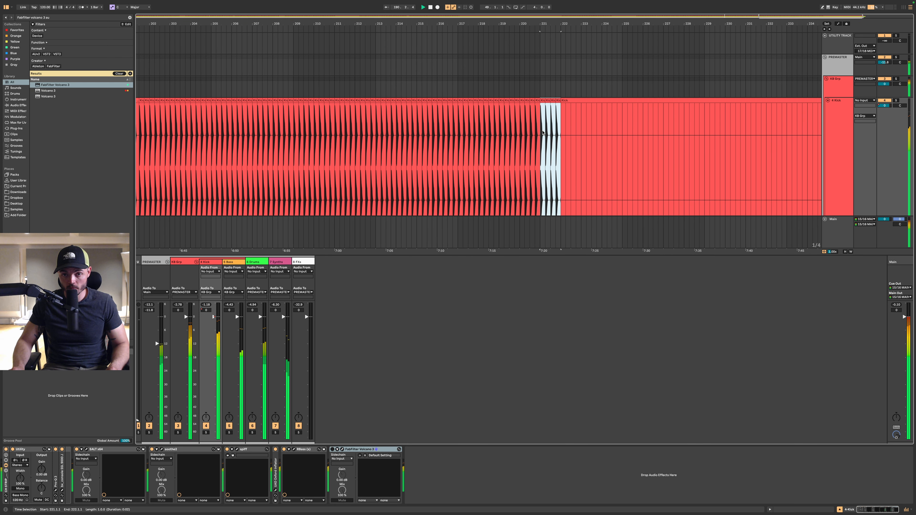
pyautogui.press('w')
pyautogui.press('space')
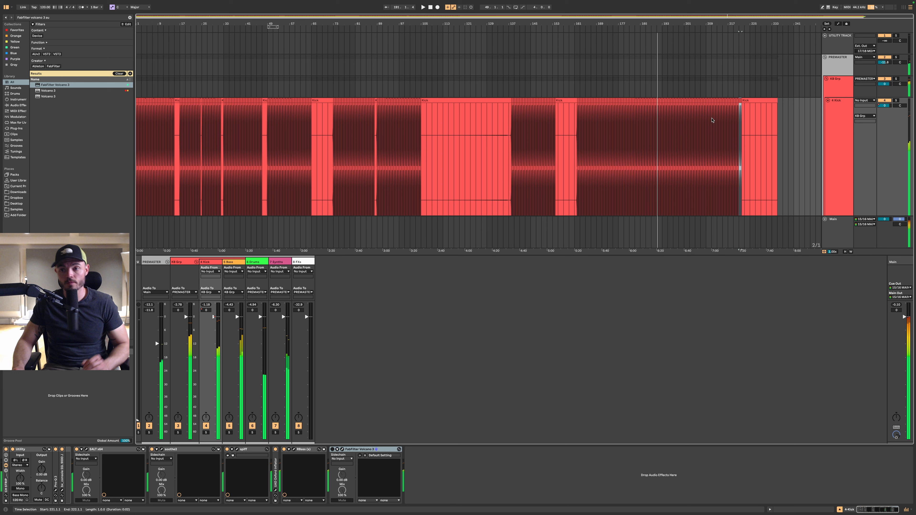
# Fit all tracks into the arrangement's height and play the track from bar 147
pyautogui.click(843, 133)
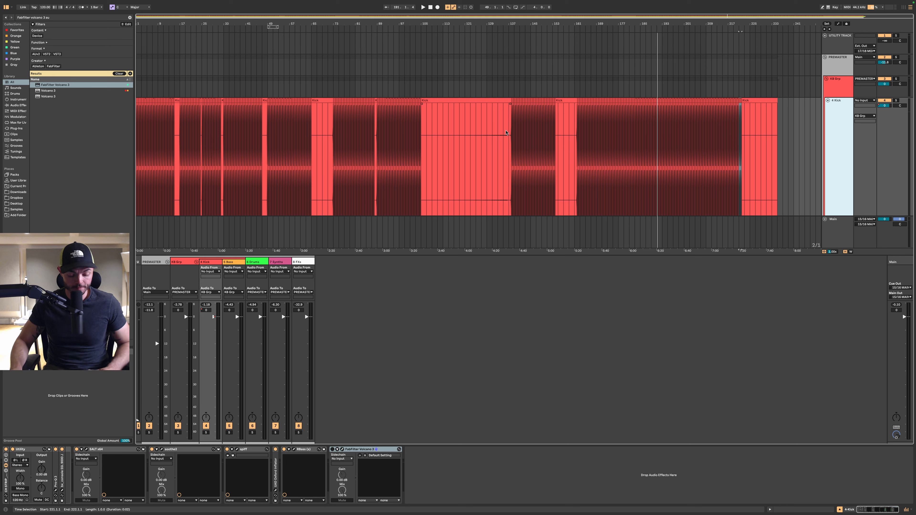
pyautogui.press('h')
pyautogui.click(491, 67)
pyautogui.click(537, 84)
pyautogui.press('space')
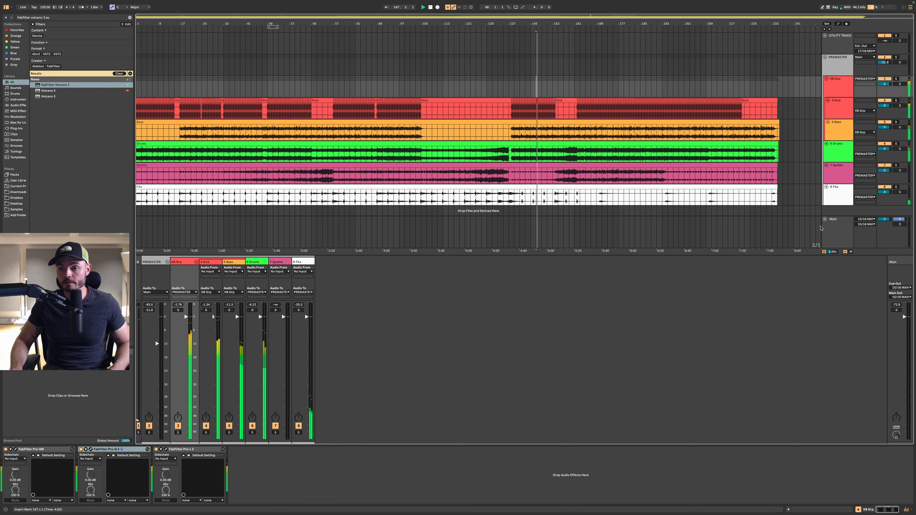
# Check the loudness in the Main track's ADPTR MetricAB while playing from bars 147 and 163, and close its window
pyautogui.click(837, 230)
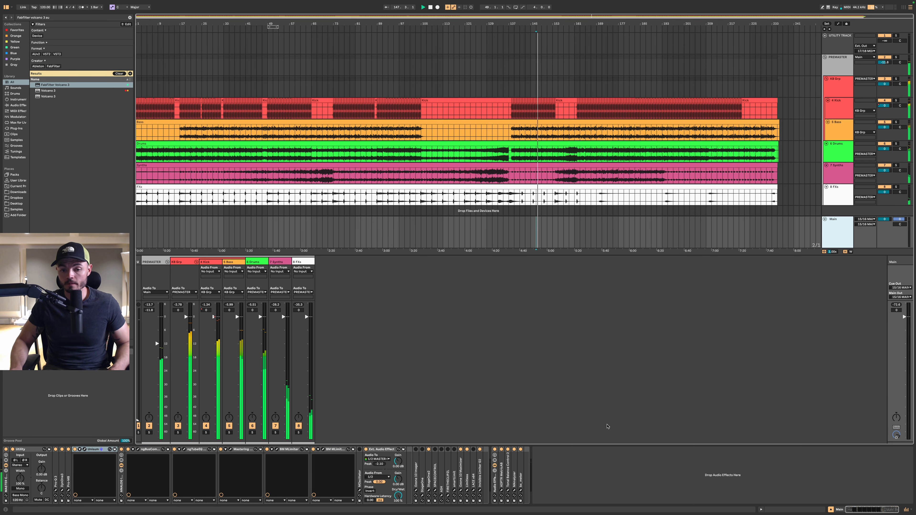
pyautogui.click(502, 491)
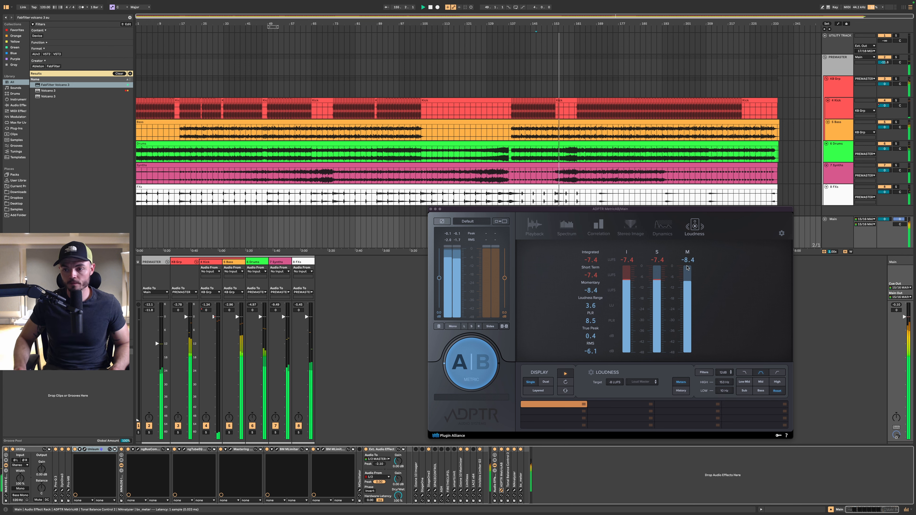
pyautogui.click(832, 238)
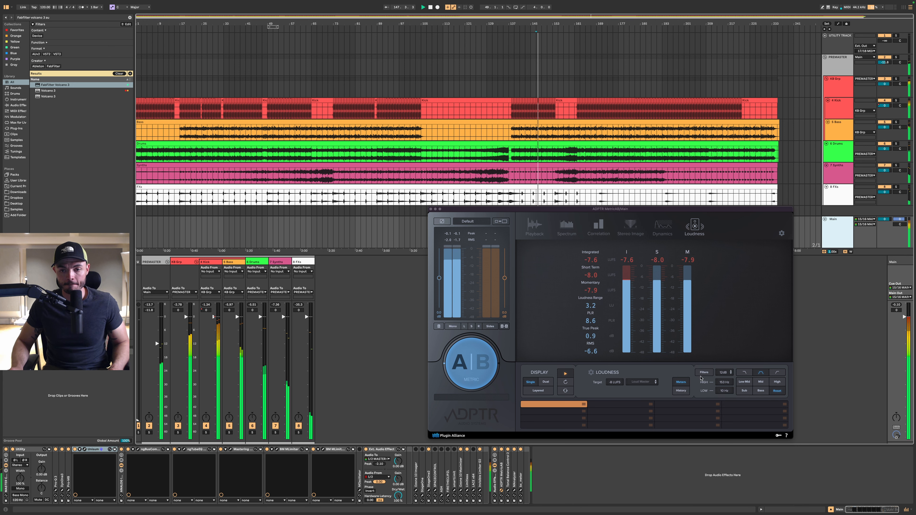
pyautogui.click(513, 194)
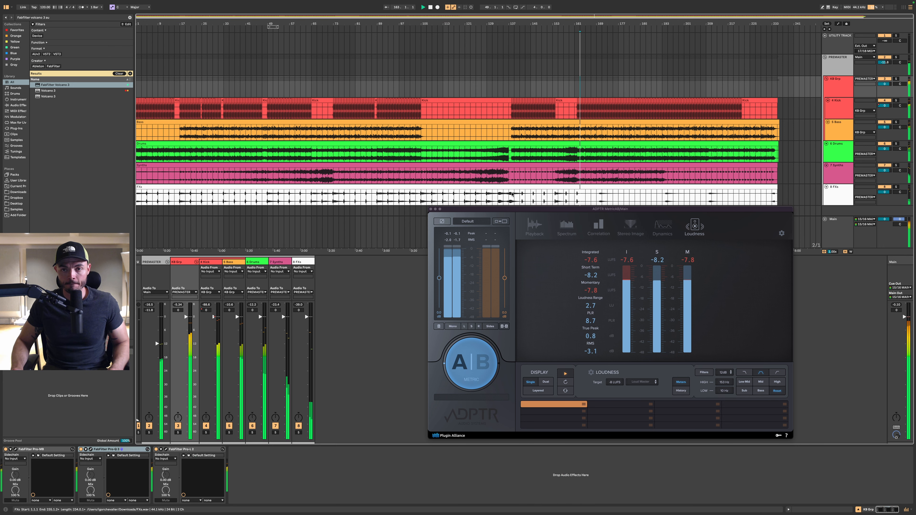
pyautogui.click(430, 209)
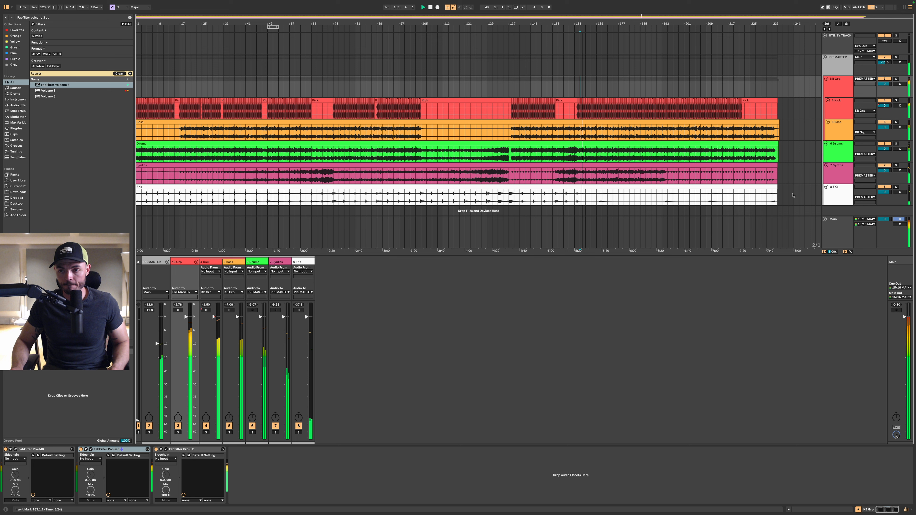
# Set the linked input gain of the Main track's last BM MLimiter to +0.1 dB, bringing its output to +7.0 dB
pyautogui.click(837, 231)
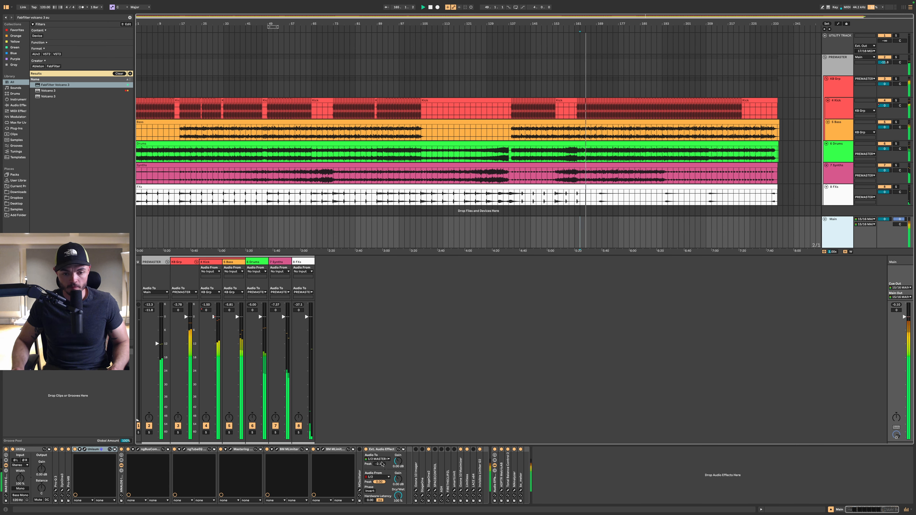
pyautogui.click(319, 450)
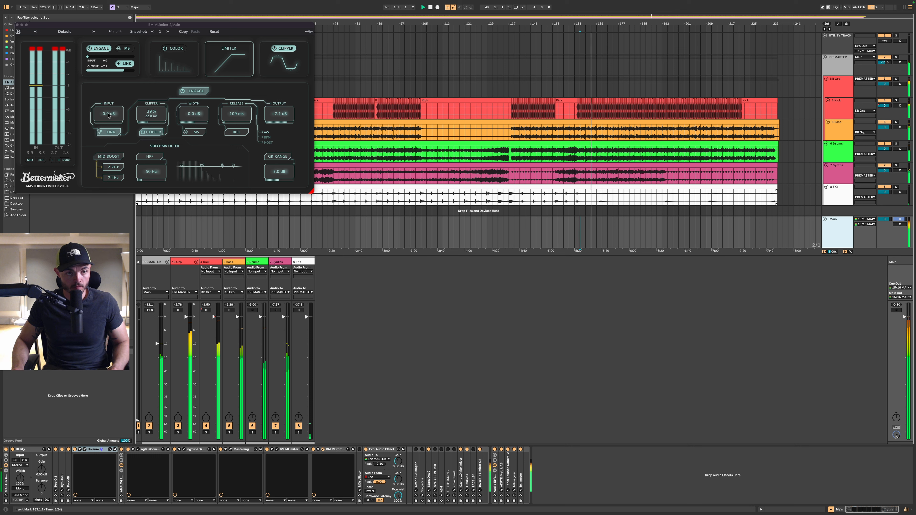
pyautogui.moveTo(109, 116); pyautogui.dragTo(109, 115)
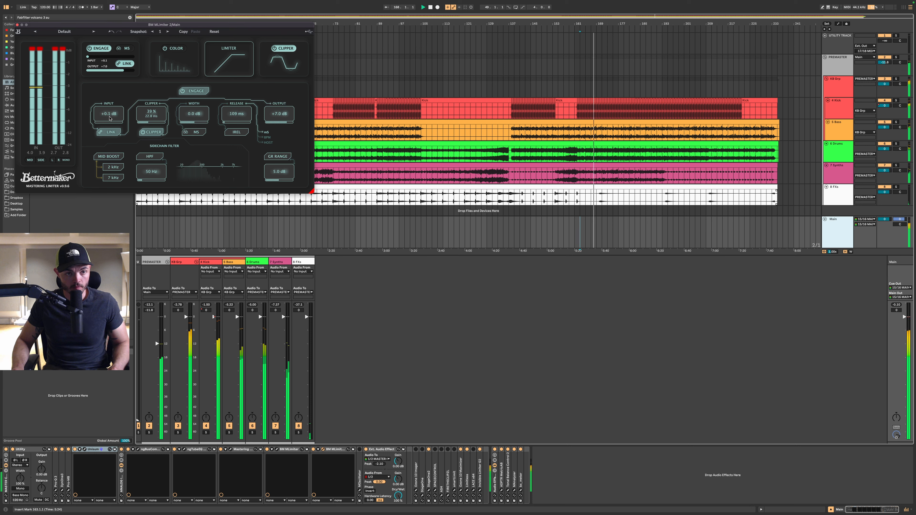
pyautogui.moveTo(280, 116)
pyautogui.mouseDown()
pyautogui.moveTo(279, 106)
pyautogui.moveTo(282, 115)
pyautogui.mouseUp()
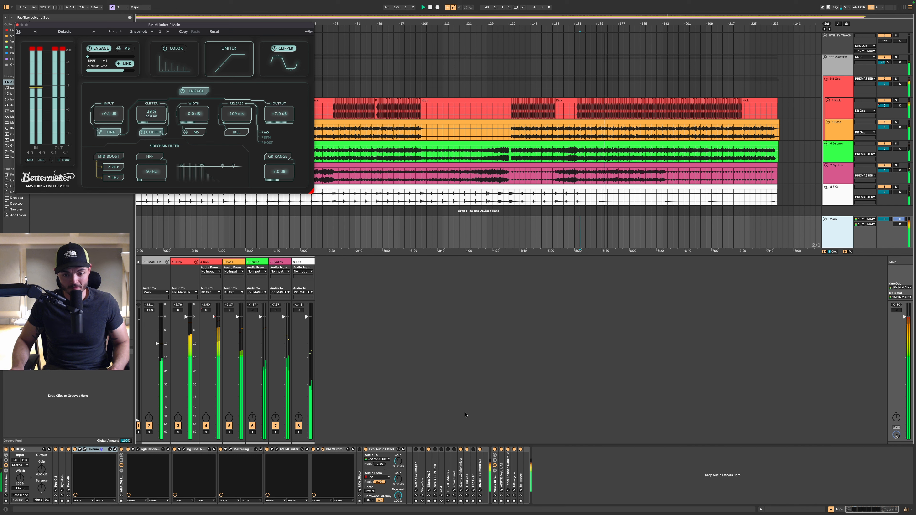
# Try the threshold of the Main track's Ozone 10 Maximizer, and set the Limitless threshold to -0.6 dB
pyautogui.click(460, 491)
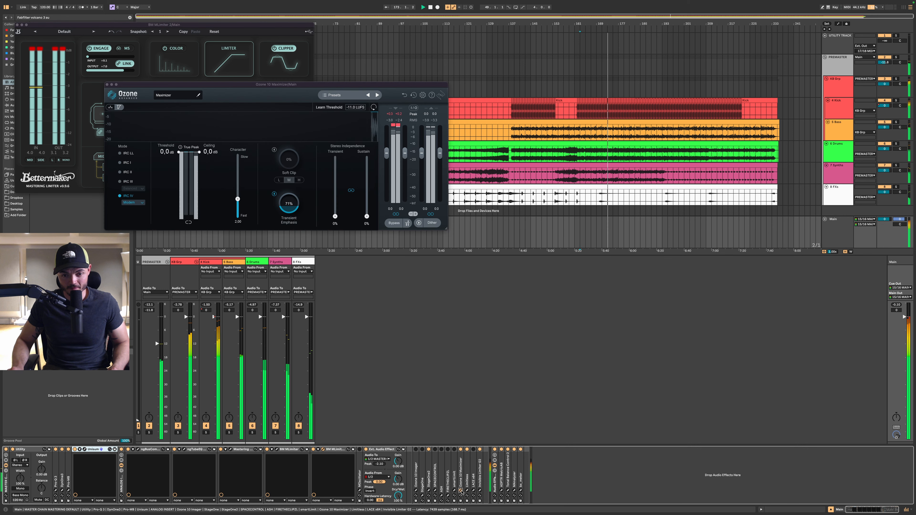
pyautogui.moveTo(200, 155)
pyautogui.mouseDown()
pyautogui.moveTo(199, 163)
pyautogui.moveTo(199, 152)
pyautogui.moveTo(180, 153)
pyautogui.mouseUp()
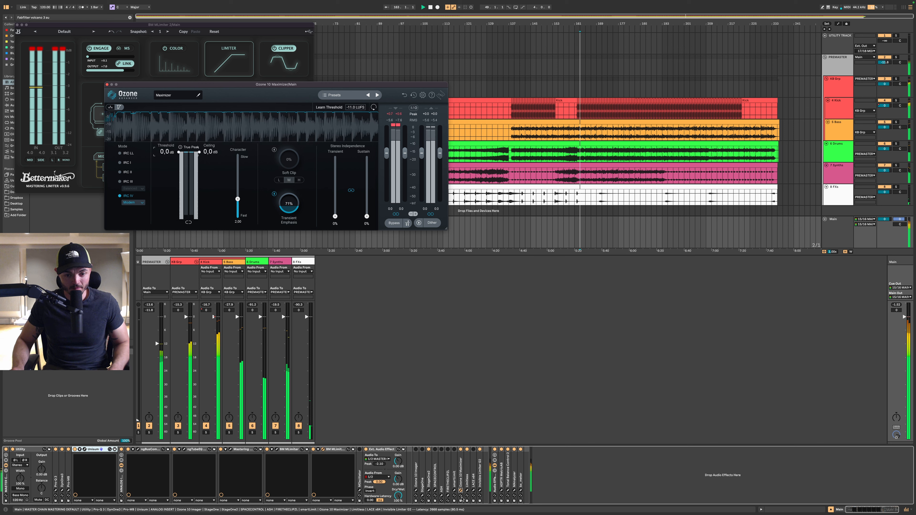
pyautogui.click(466, 490)
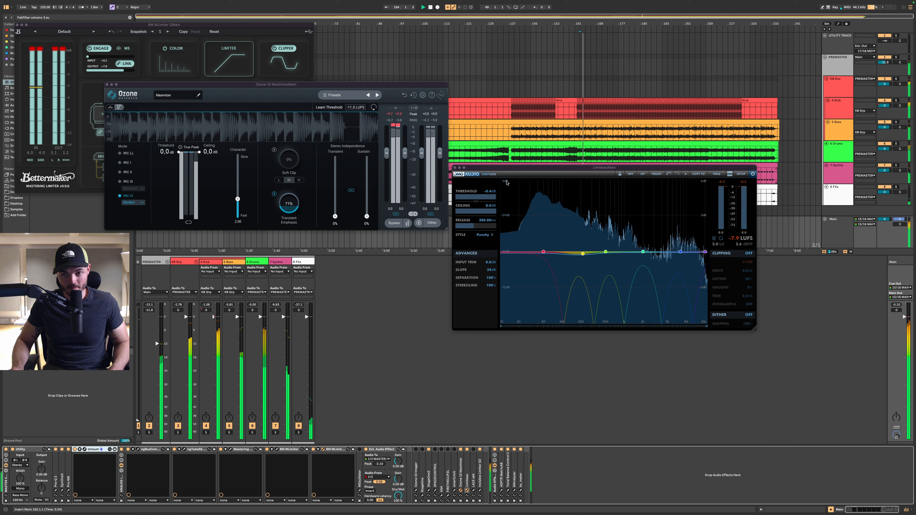
pyautogui.moveTo(495, 198); pyautogui.dragTo(496, 201)
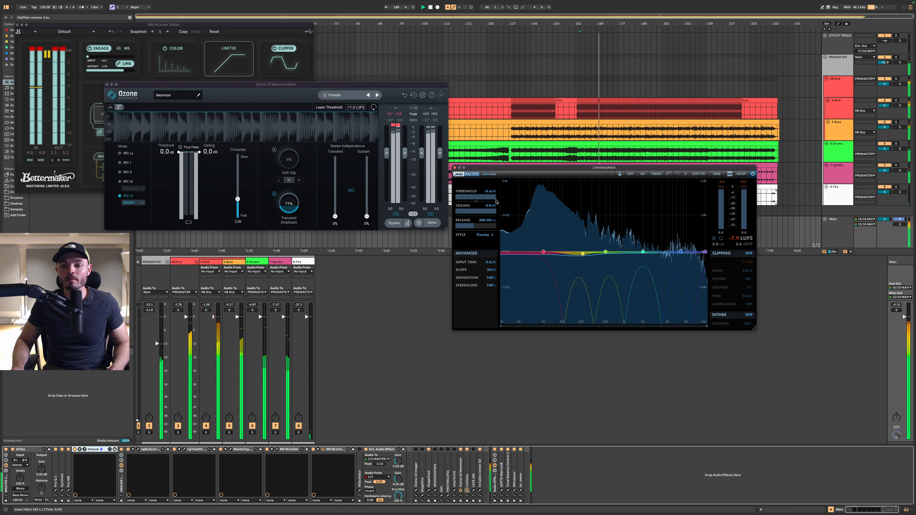
# Raise band 4 in Limitless to about 0.7 dB at 2.7 kHz
pyautogui.moveTo(543, 252)
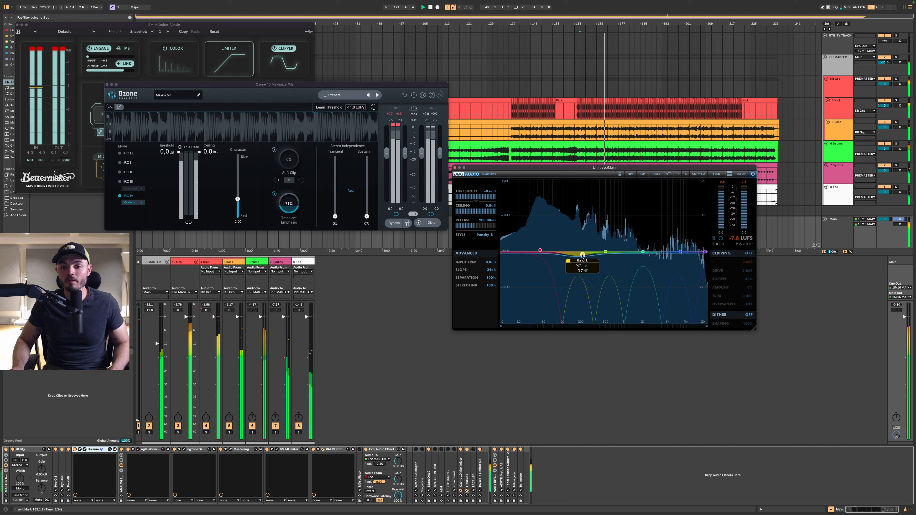
pyautogui.moveTo(642, 253)
pyautogui.moveTo(643, 252)
pyautogui.mouseDown()
pyautogui.moveTo(648, 209)
pyautogui.moveTo(650, 245)
pyautogui.mouseUp()
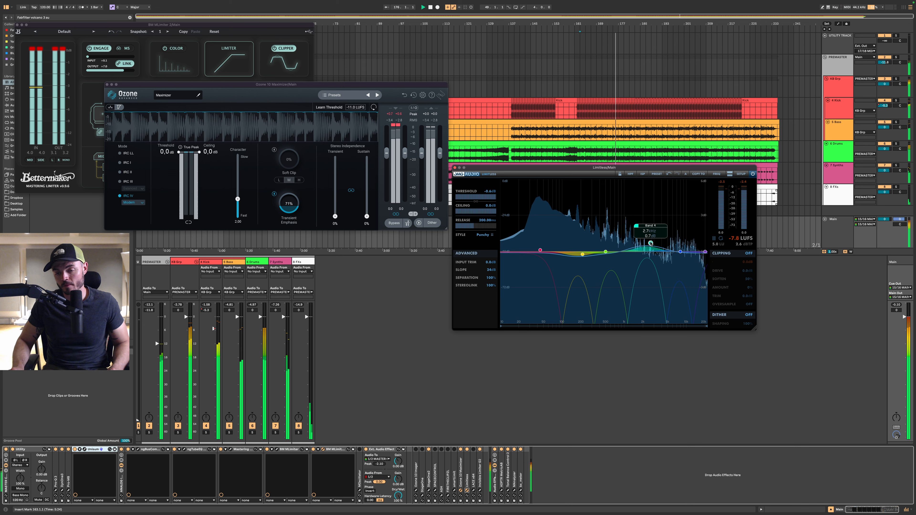
# Stop playback and close the Limitless, Ozone 10 Maximizer and BM MLimiter windows
pyautogui.click(460, 167)
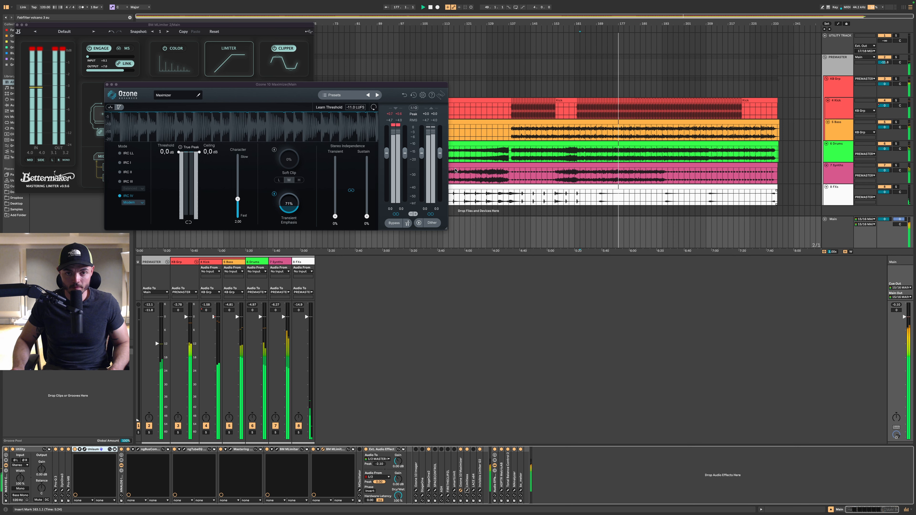
pyautogui.click(107, 84)
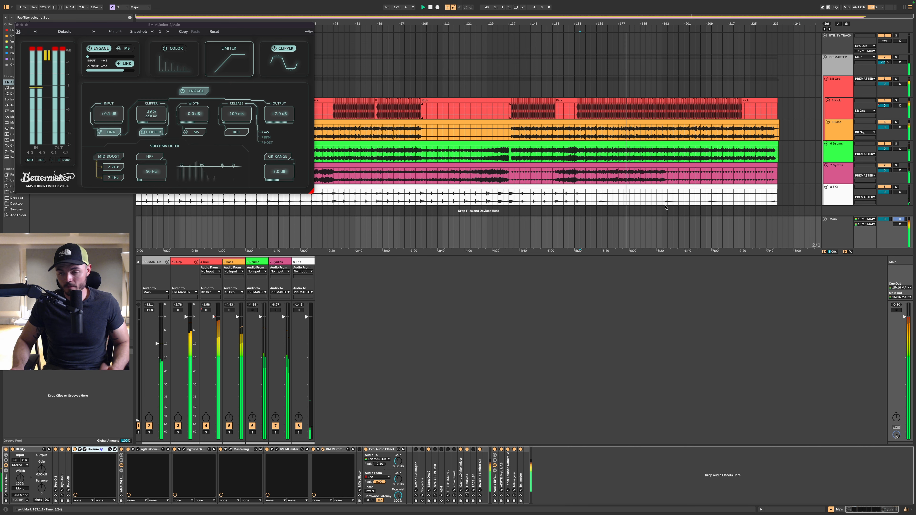
pyautogui.press('space')
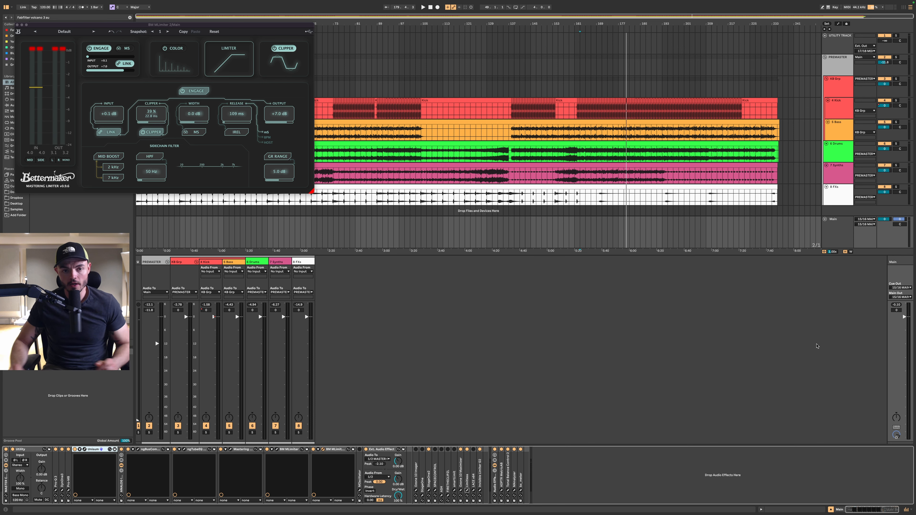
pyautogui.moveTo(12, 3)
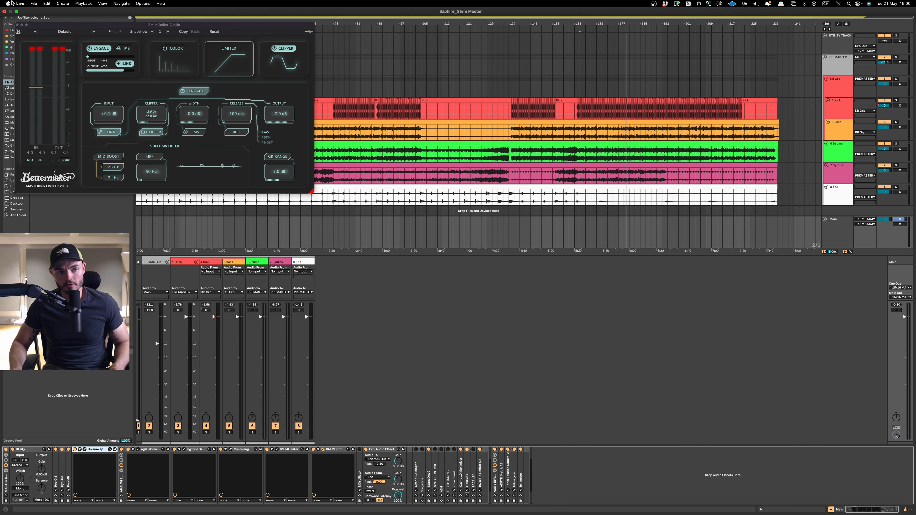
pyautogui.click(17, 25)
# Add FabFilter Volcano 3 to the Main track and place it directly after Utility in the device chain
pyautogui.click(841, 235)
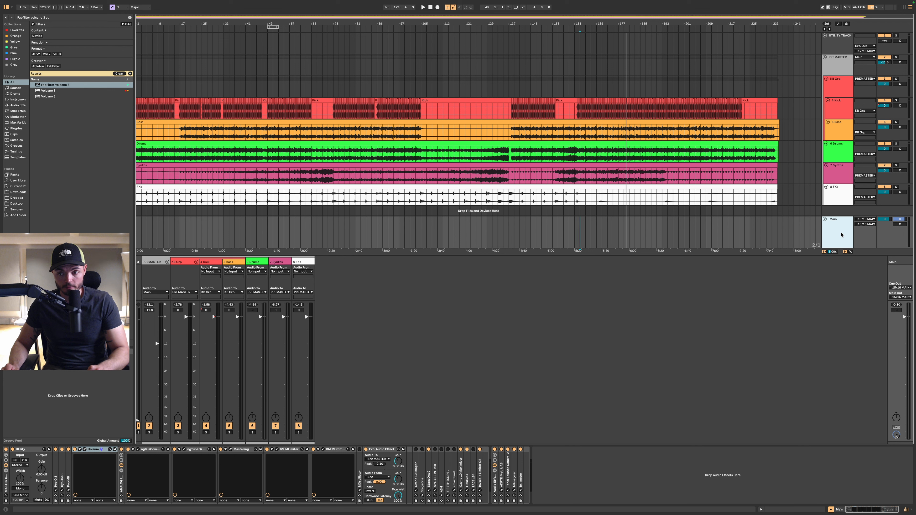
pyautogui.press('super+f')
pyautogui.press('Down')
pyautogui.press('Return')
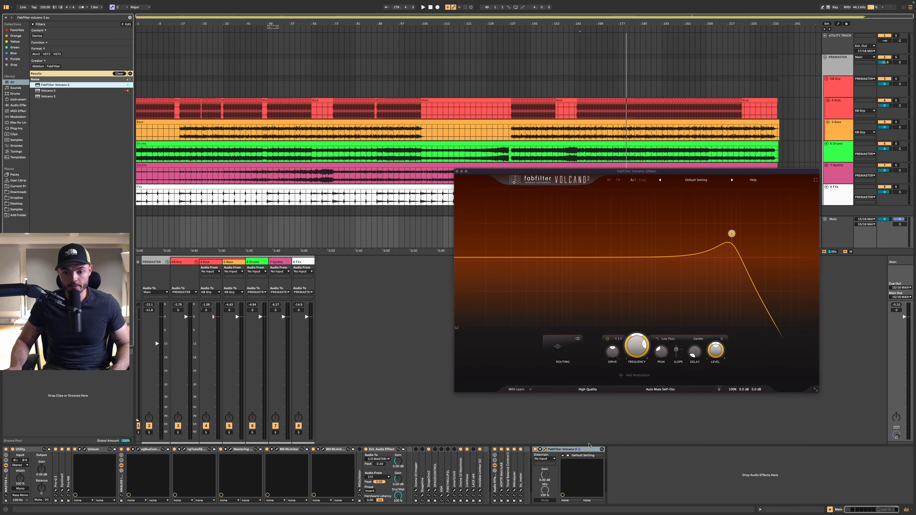
pyautogui.click(585, 450)
pyautogui.moveTo(585, 450); pyautogui.dragTo(53, 486)
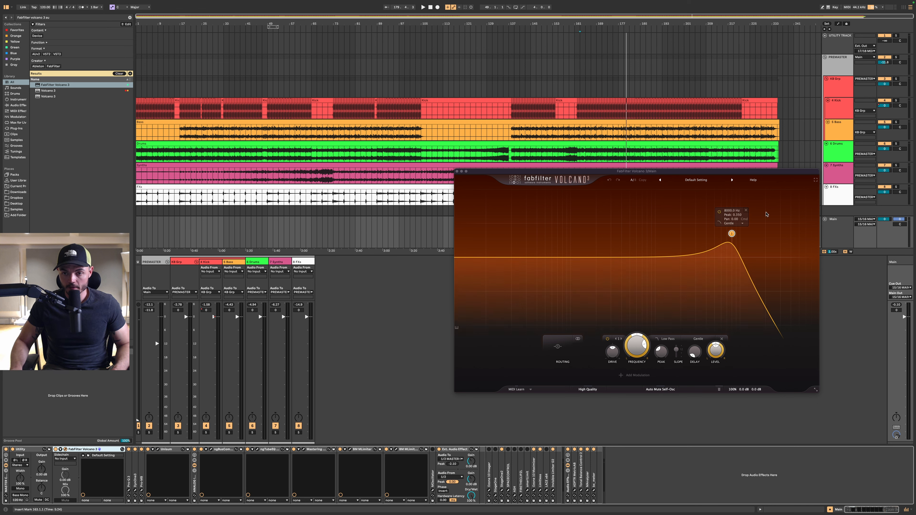
# Change the Volcano 3 filter to All Pass at about 113 Hz with a 48 dB slope, auditioning it during playback
pyautogui.click(718, 224)
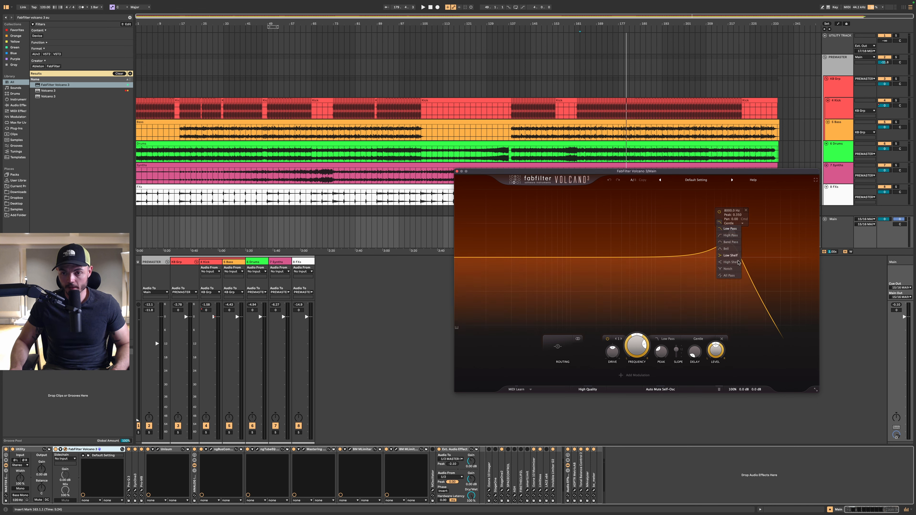
pyautogui.click(730, 275)
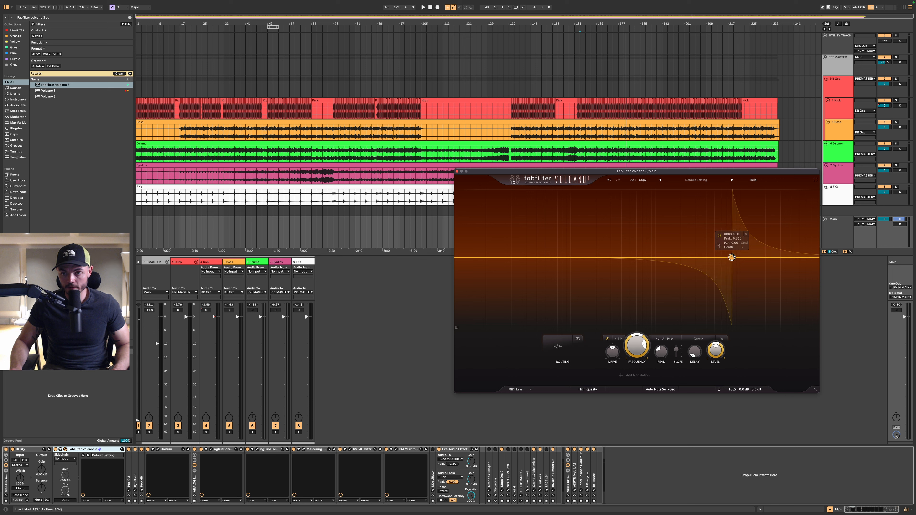
pyautogui.moveTo(732, 257); pyautogui.dragTo(575, 257)
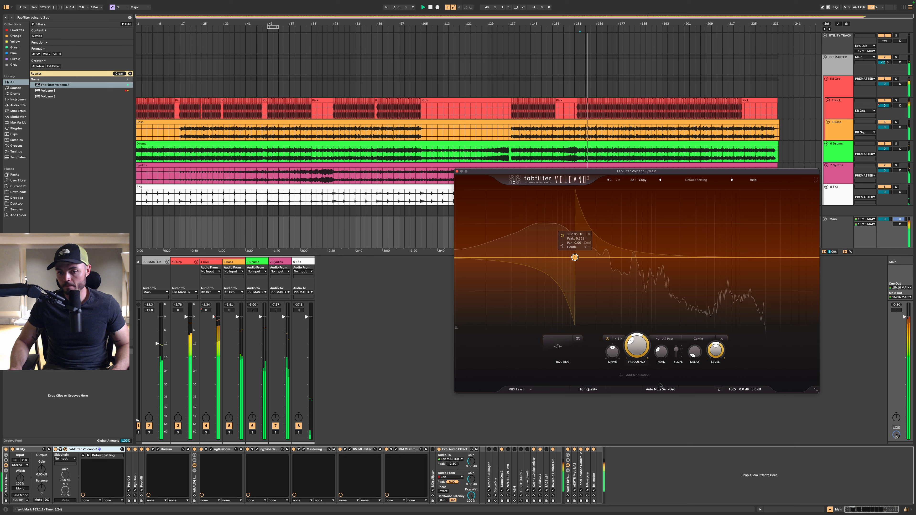
pyautogui.moveTo(676, 350); pyautogui.dragTo(677, 450)
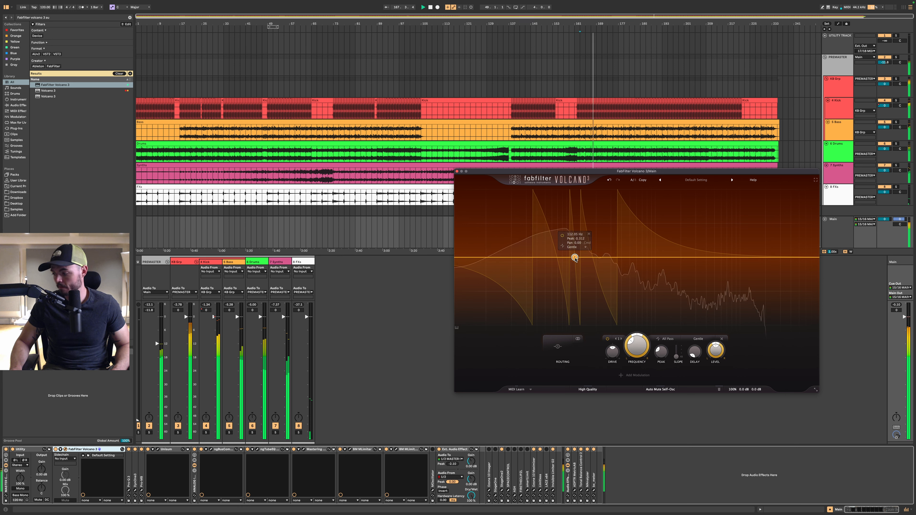
# Sweep the all-pass filter up and back down to about 90 Hz, and set its style to Clean
pyautogui.moveTo(574, 257); pyautogui.dragTo(595, 258)
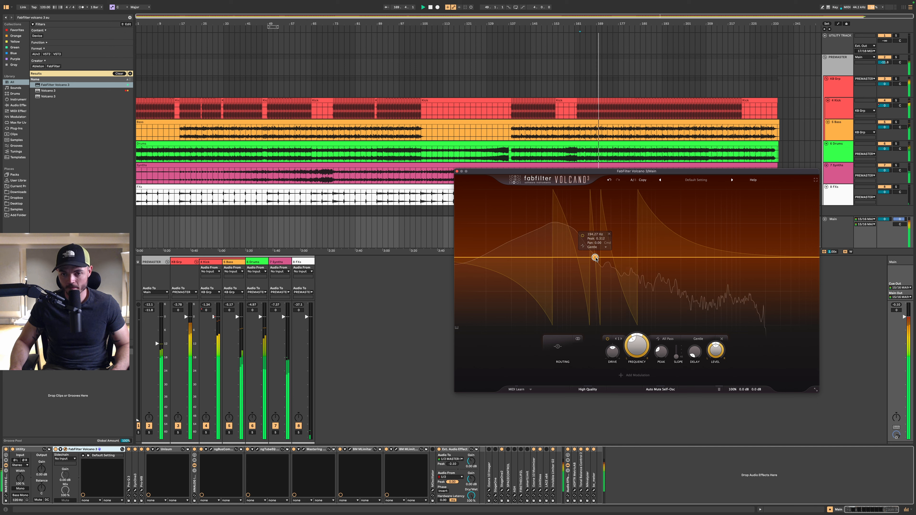
pyautogui.moveTo(595, 257); pyautogui.dragTo(566, 258)
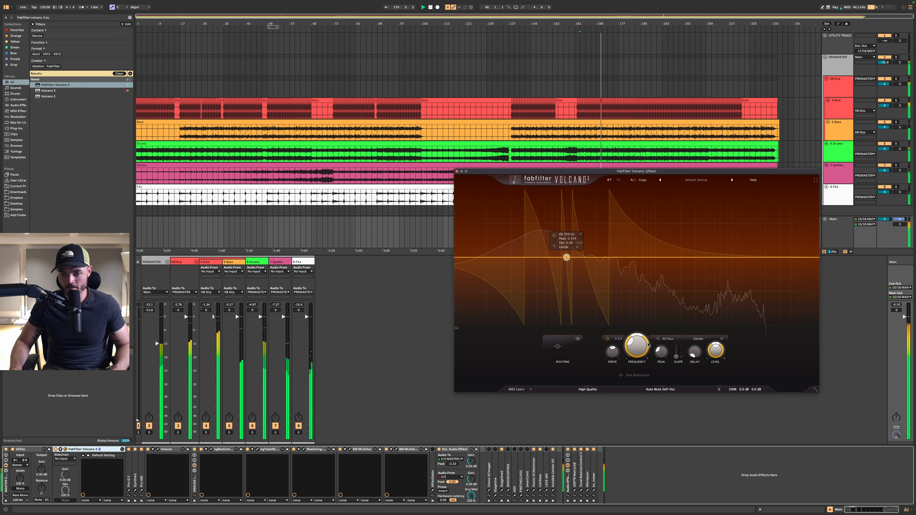
pyautogui.click(704, 340)
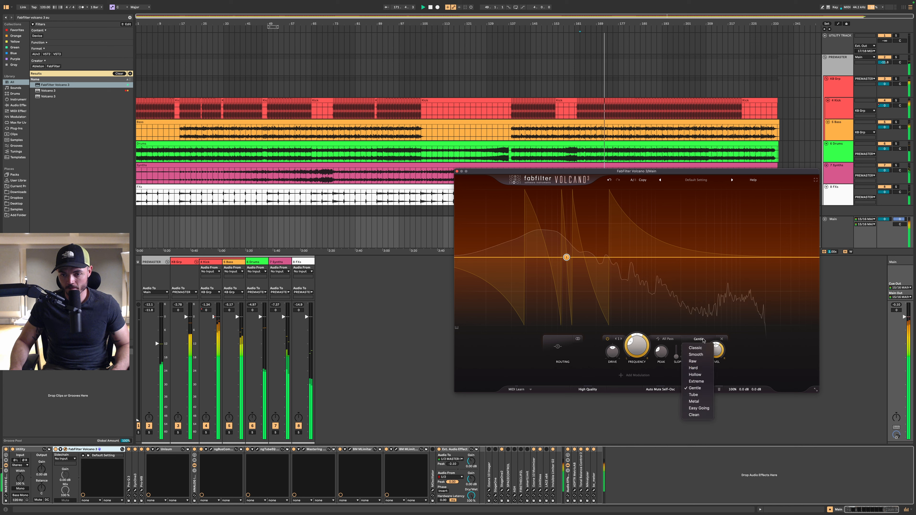
pyautogui.click(694, 415)
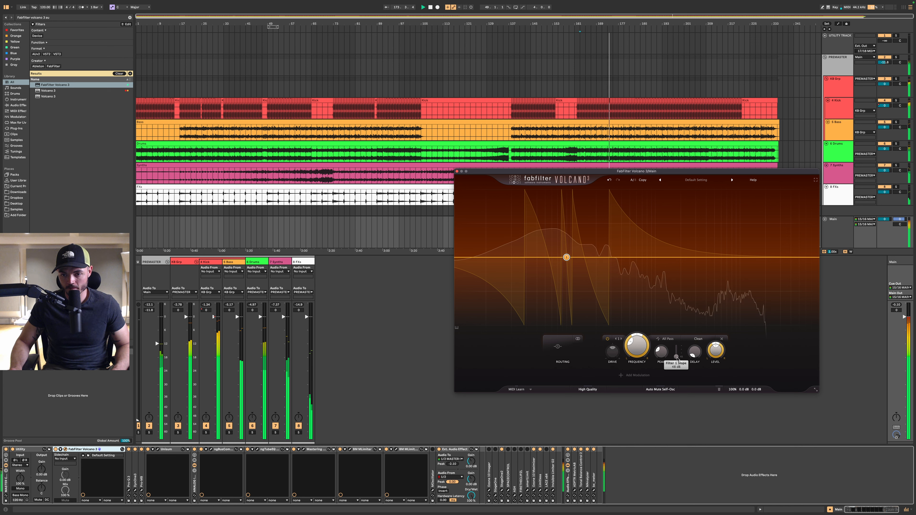
# Try the all-pass filter with a 24 dB slope at about 132 Hz
pyautogui.moveTo(677, 358)
pyautogui.moveTo(677, 359)
pyautogui.mouseDown()
pyautogui.moveTo(677, 347)
pyautogui.moveTo(677, 356)
pyautogui.mouseUp()
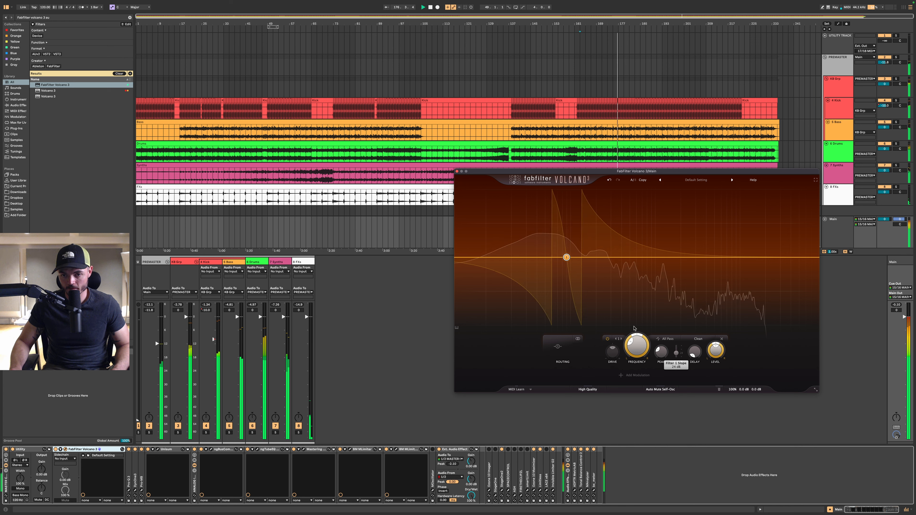
pyautogui.moveTo(571, 257); pyautogui.dragTo(581, 258)
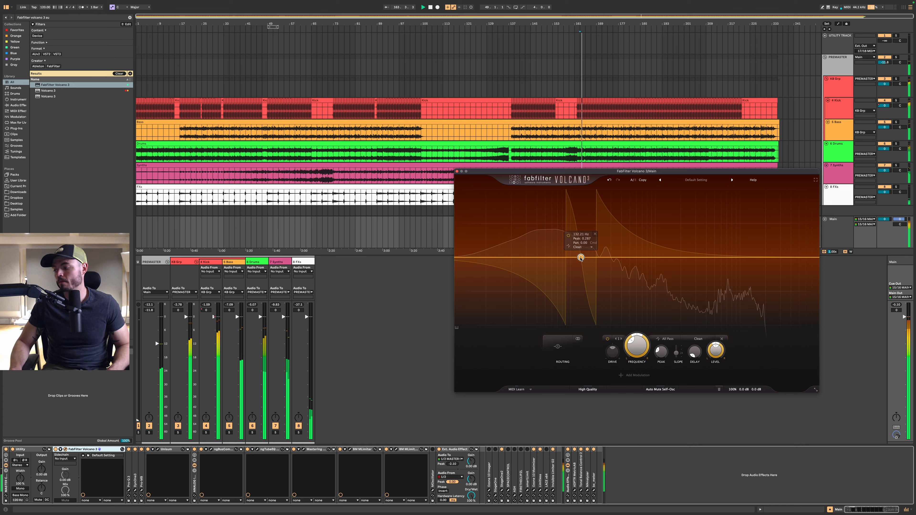
# Compare the all-pass filter bypassed and active, lower it to about 38 Hz, and leave it enabled
pyautogui.click(608, 340)
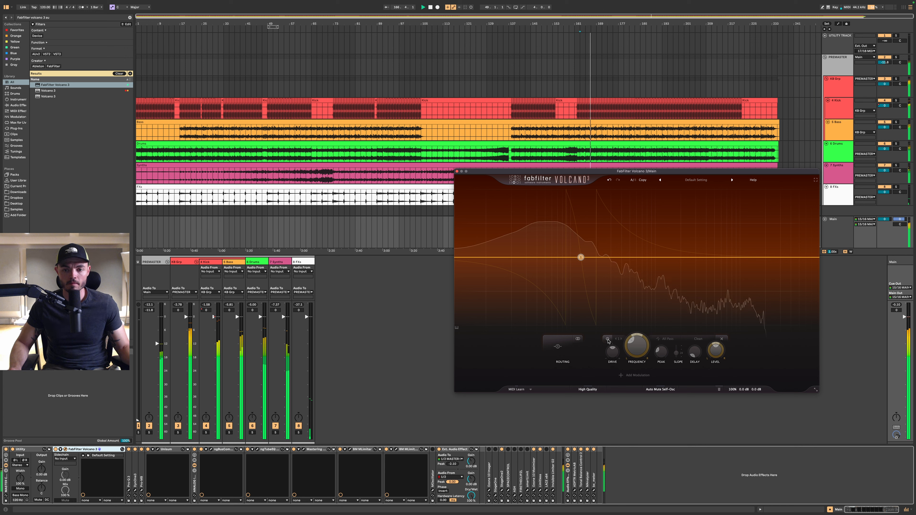
pyautogui.click(608, 340)
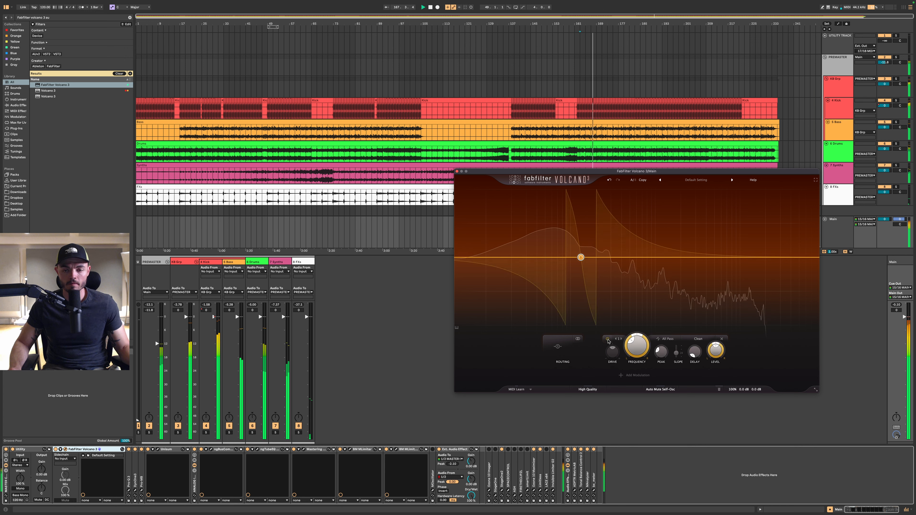
pyautogui.click(608, 340)
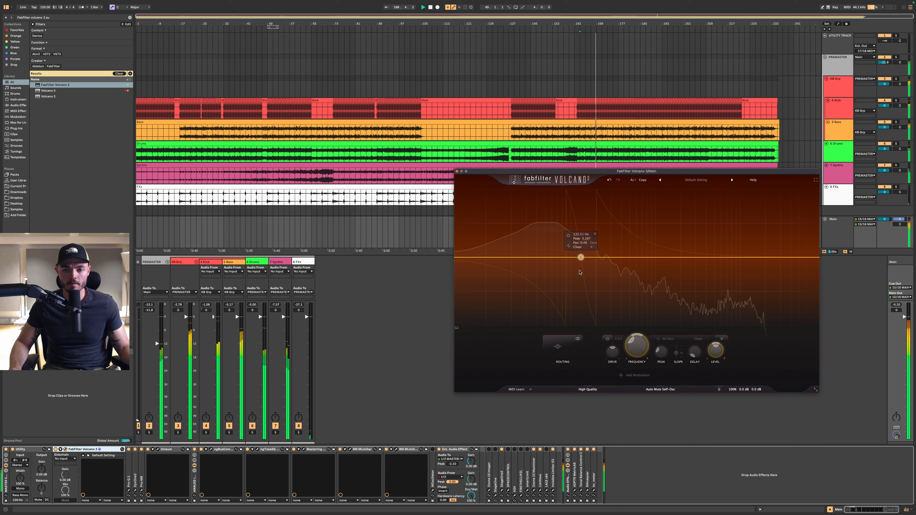
pyautogui.moveTo(581, 258); pyautogui.dragTo(534, 257)
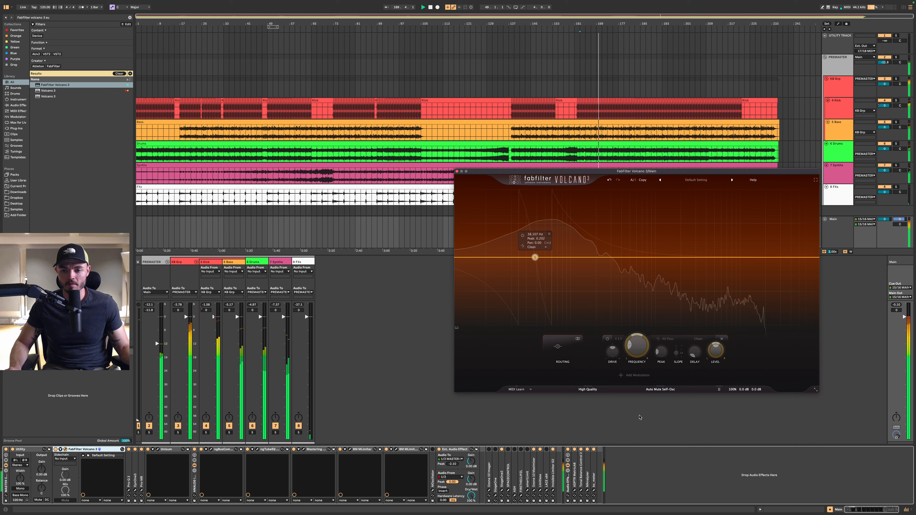
pyautogui.click(607, 339)
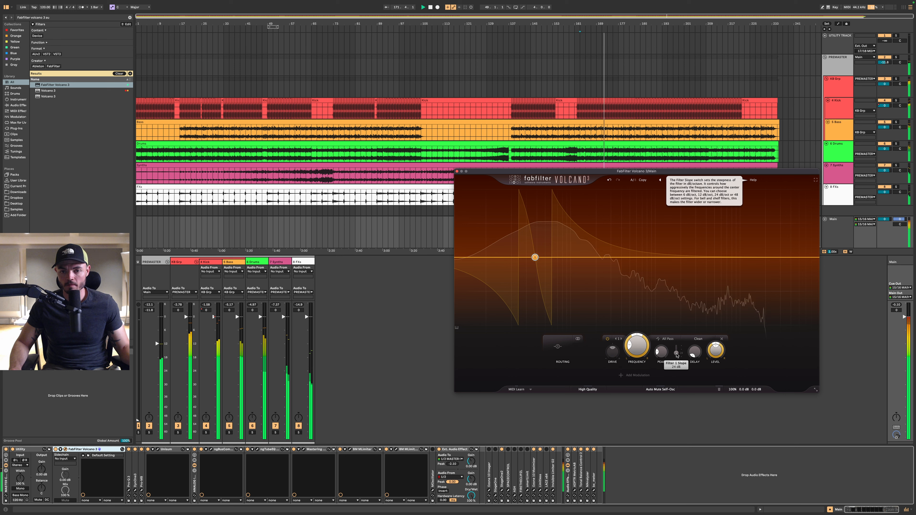
# Try a 12 dB slope, move the all-pass filter to about 90 Hz, and set its slope to 24 dB
pyautogui.moveTo(677, 356); pyautogui.dragTo(677, 351)
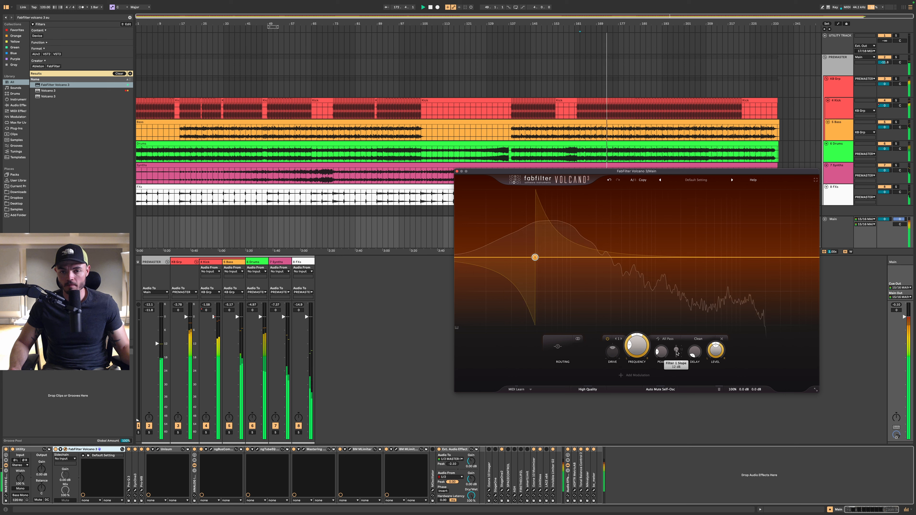
pyautogui.moveTo(535, 257); pyautogui.dragTo(567, 257)
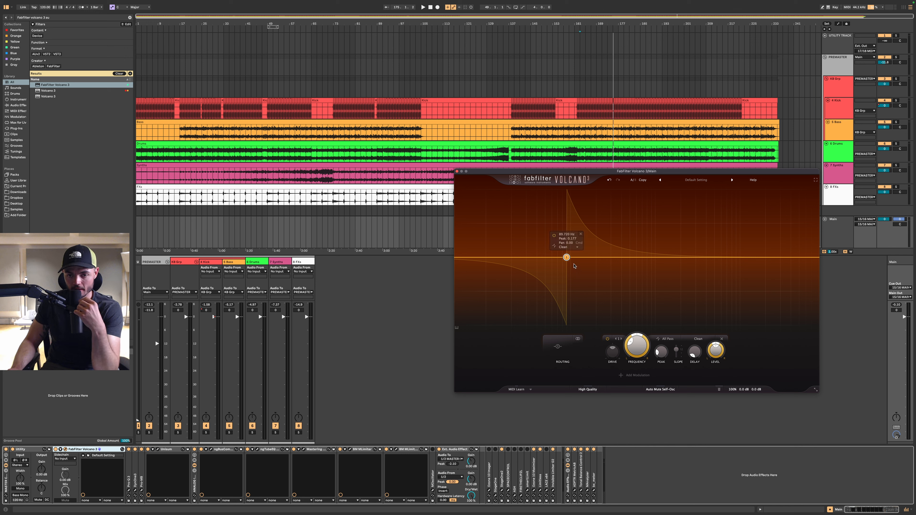
pyautogui.moveTo(676, 349); pyautogui.dragTo(677, 354)
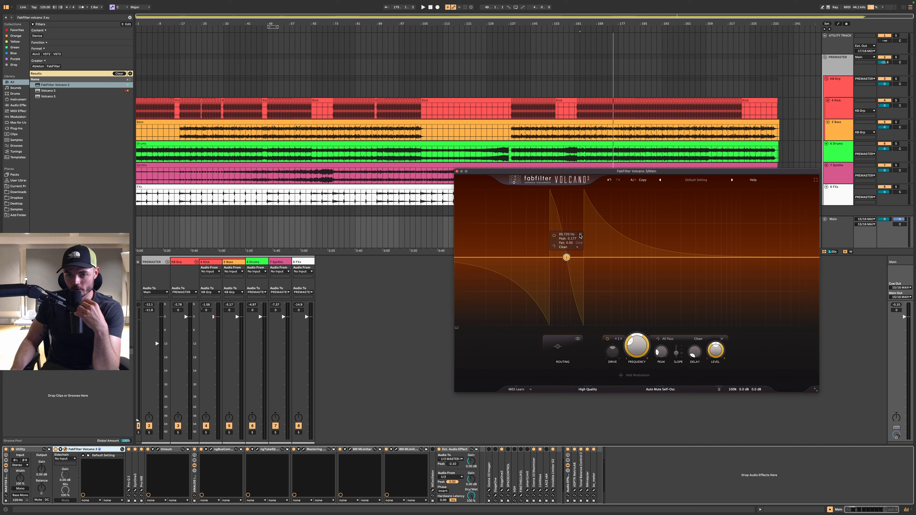
# Lower the all-pass filter to about 53 Hz, audition it, and close the Volcano 3 window
pyautogui.moveTo(562, 259); pyautogui.dragTo(547, 259)
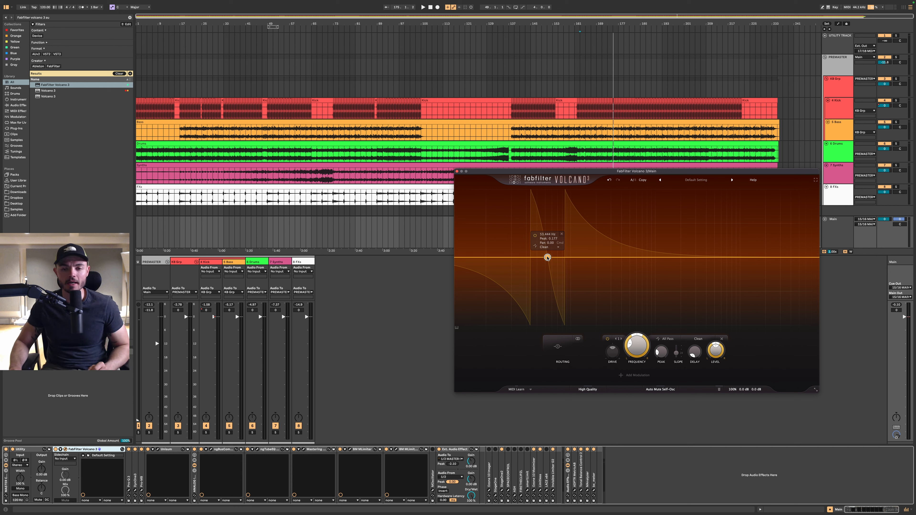
pyautogui.press('space')
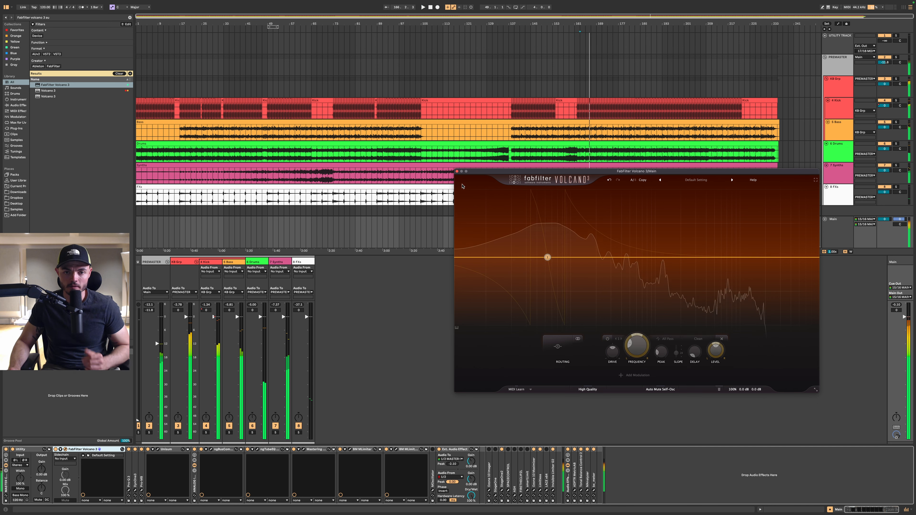
pyautogui.click(457, 171)
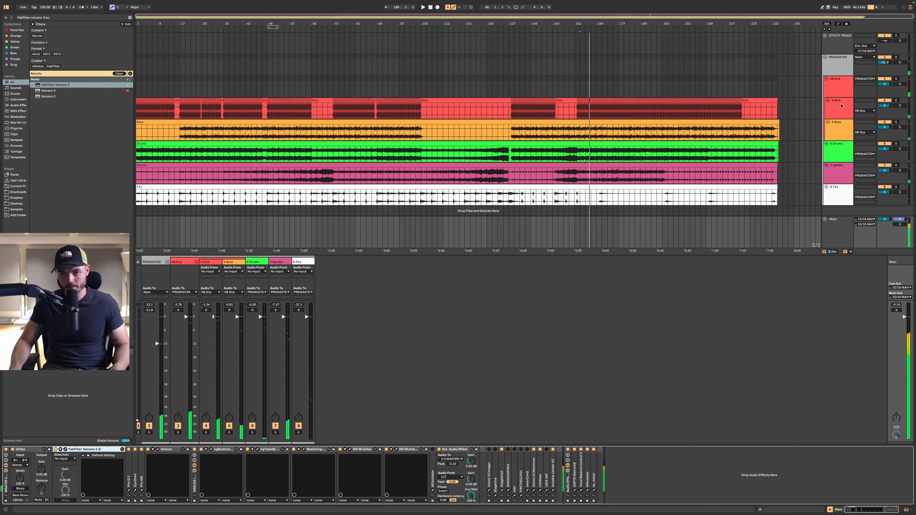
# Solo the KB Grp and the Drums track together and play them back
pyautogui.click(844, 73)
pyautogui.click(844, 89)
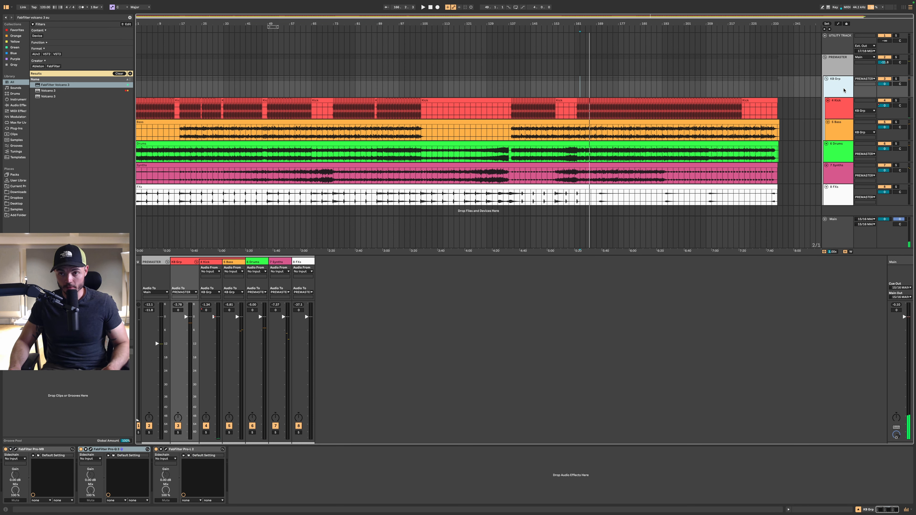
pyautogui.click(896, 79)
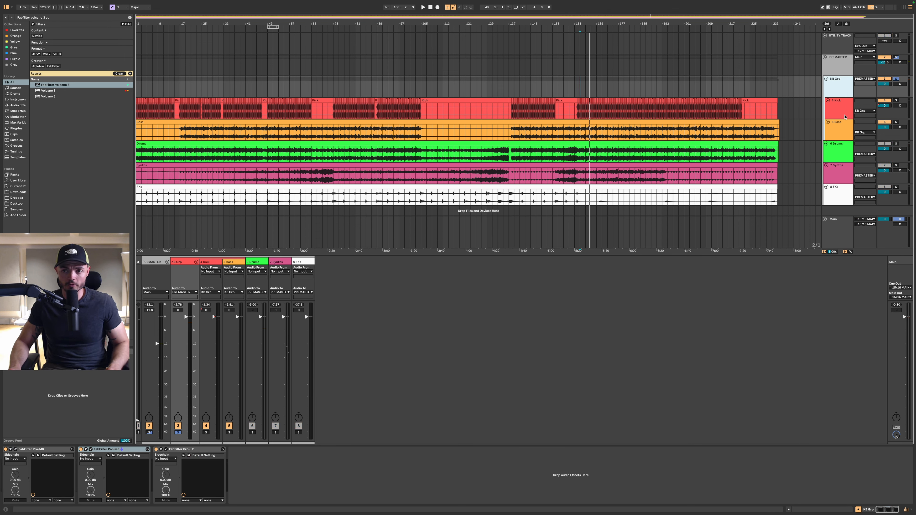
pyautogui.press('space')
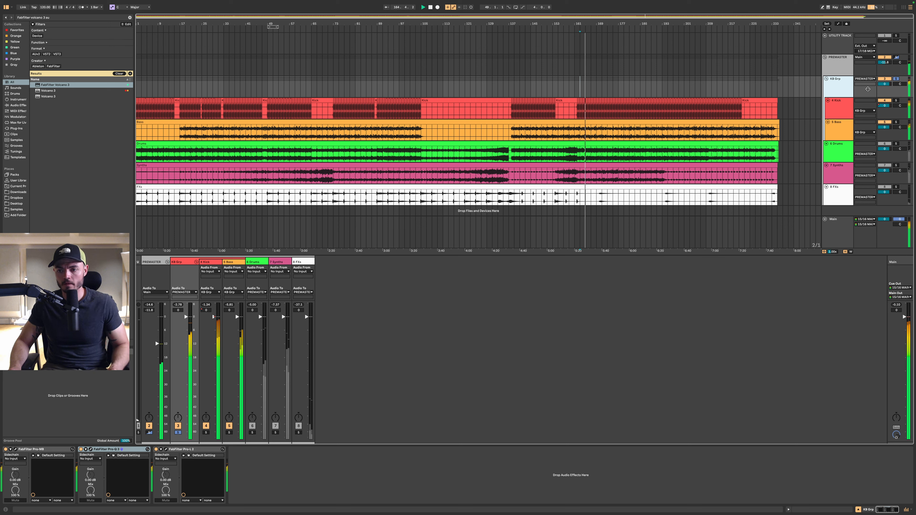
pyautogui.keyDown('super'); pyautogui.click(897, 143); pyautogui.keyUp('super')
pyautogui.click(840, 160)
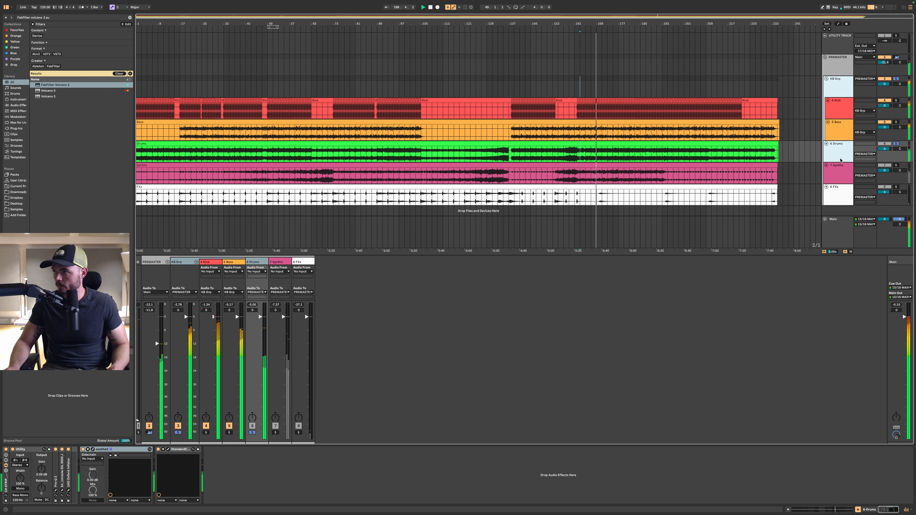
# In the Bass track's soothe2, set the high cut to 389 Hz and band 1 to 54 Hz with 8.6 dB sensitivity
pyautogui.click(841, 133)
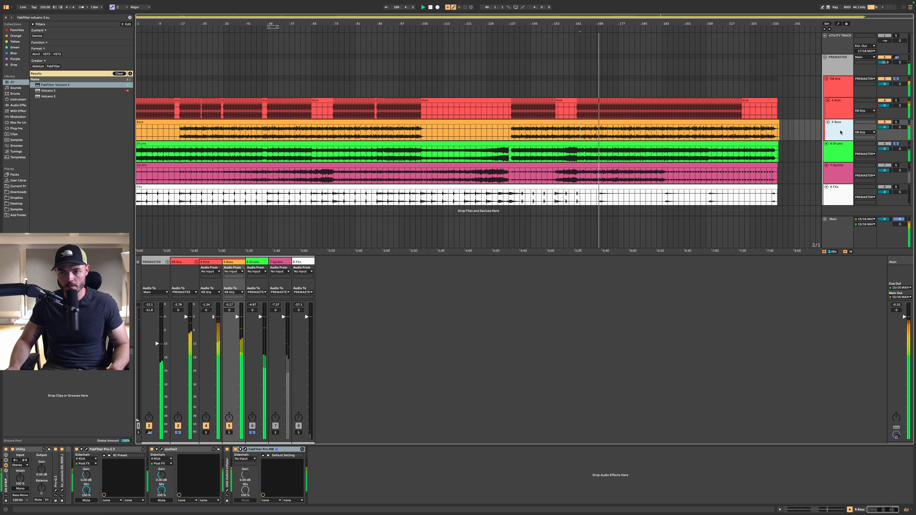
pyautogui.click(161, 449)
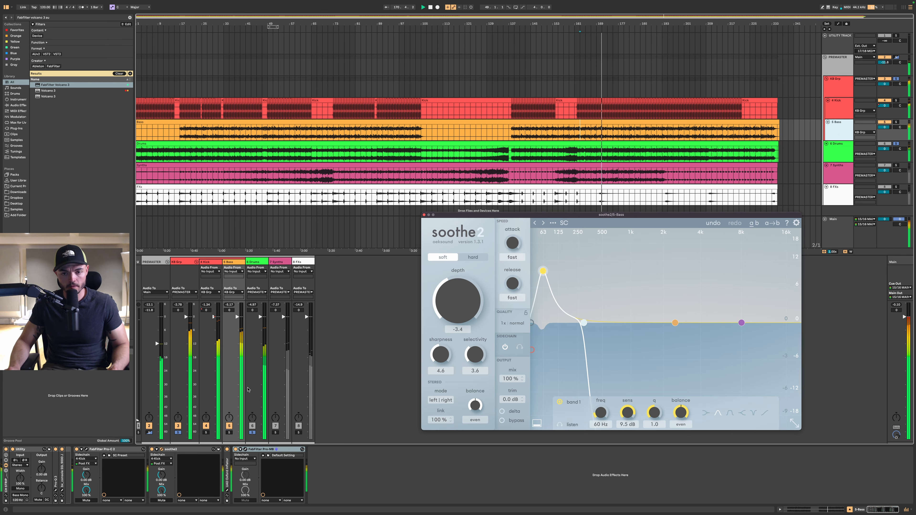
pyautogui.moveTo(583, 322); pyautogui.dragTo(594, 323)
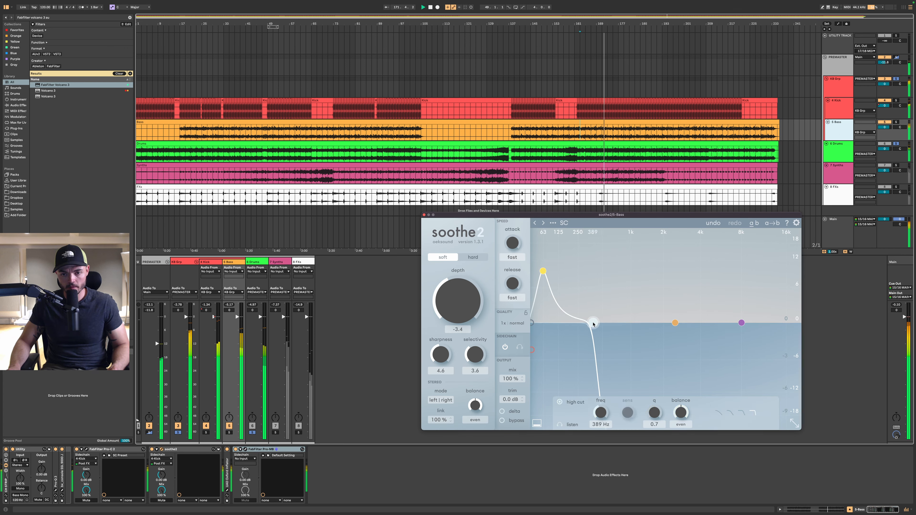
pyautogui.moveTo(542, 271)
pyautogui.mouseDown()
pyautogui.moveTo(544, 244)
pyautogui.moveTo(571, 234)
pyautogui.moveTo(576, 222)
pyautogui.moveTo(542, 217)
pyautogui.moveTo(541, 276)
pyautogui.mouseUp()
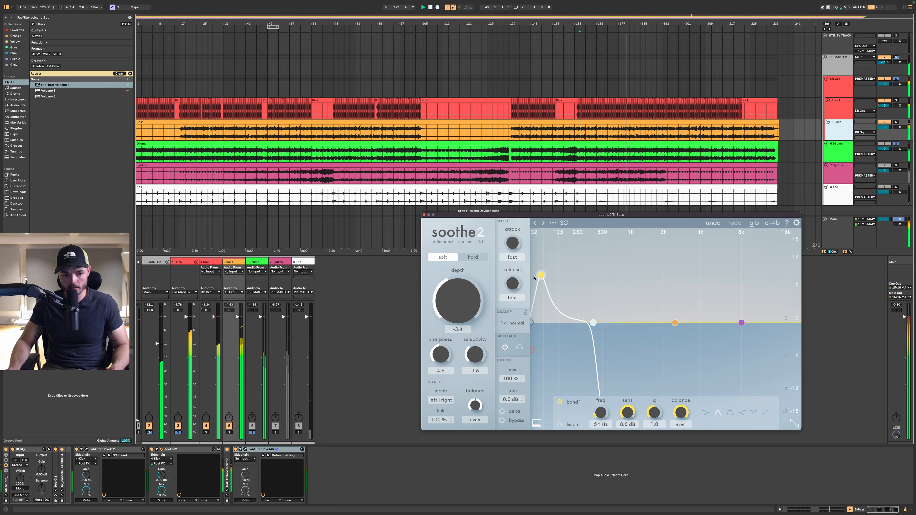
# In the Bass track's Pro-C 2, adjust the threshold, set the style to Pumping, and shorten the release
pyautogui.click(86, 449)
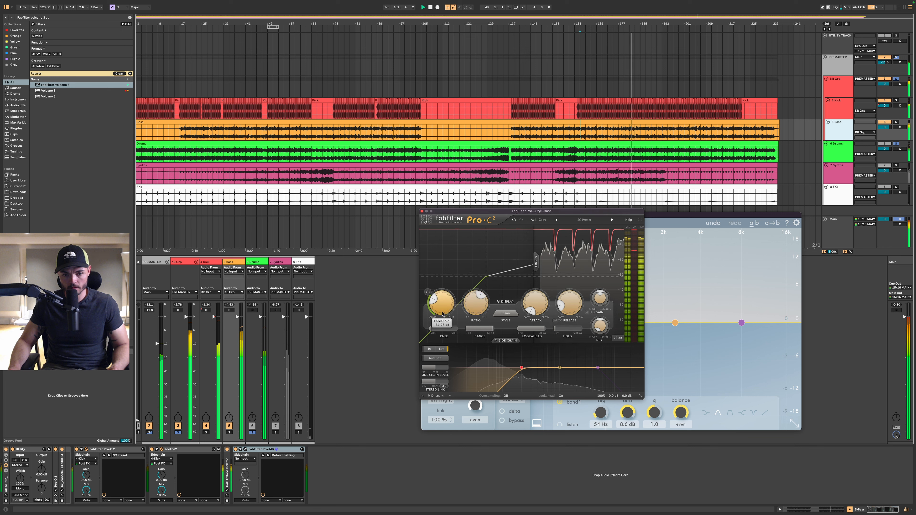
pyautogui.moveTo(441, 305); pyautogui.dragTo(443, 315)
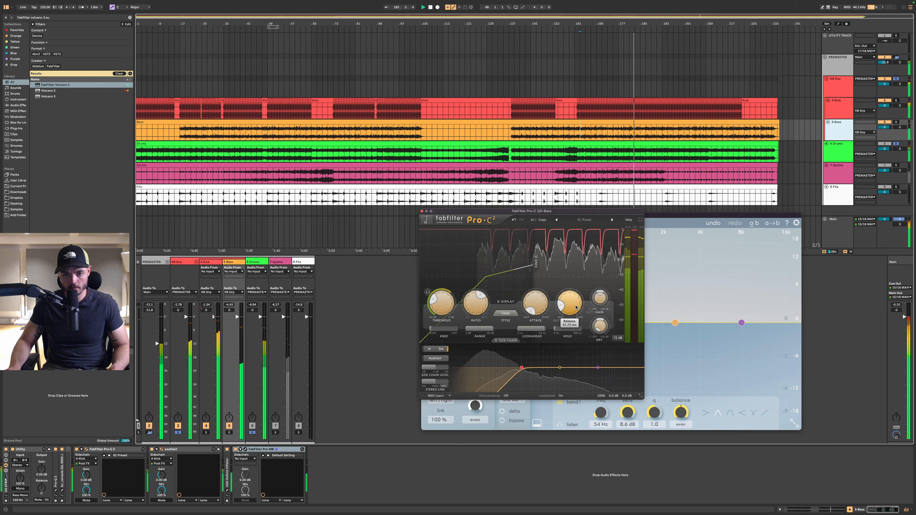
pyautogui.moveTo(576, 307); pyautogui.dragTo(574, 300)
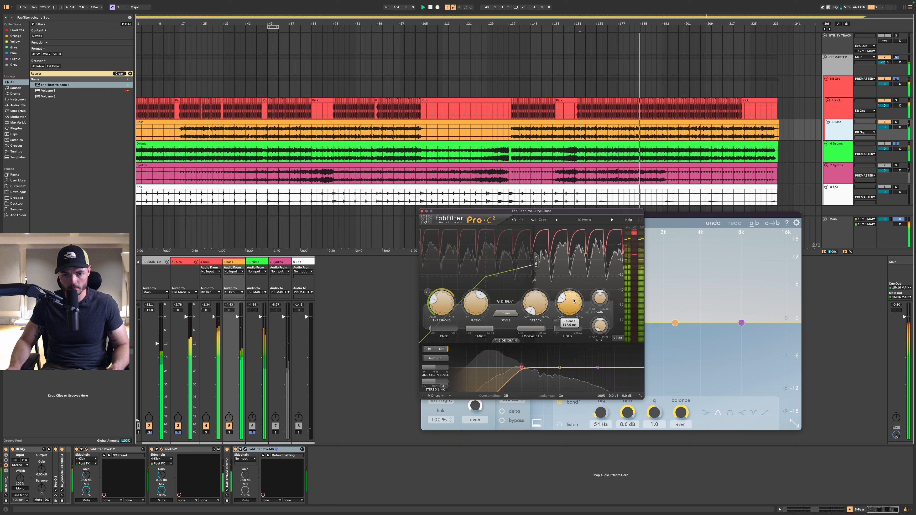
pyautogui.click(506, 313)
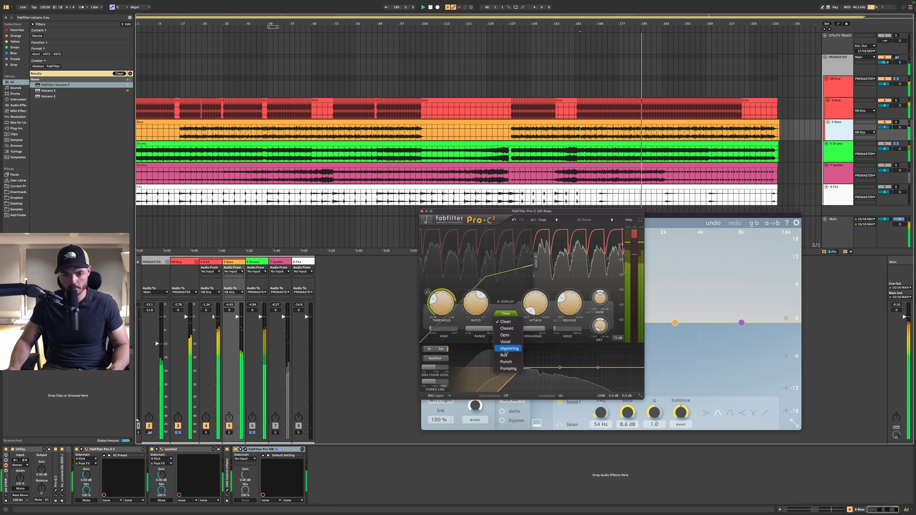
pyautogui.click(509, 369)
pyautogui.moveTo(577, 311); pyautogui.dragTo(573, 318)
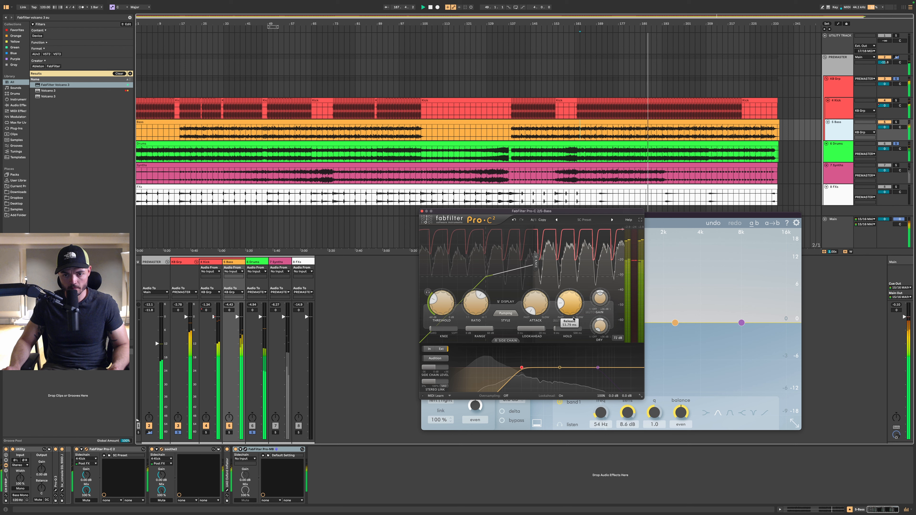
# Audition the Bass soloed, clear the solos, and play the full mix from bar 181
pyautogui.press('s')
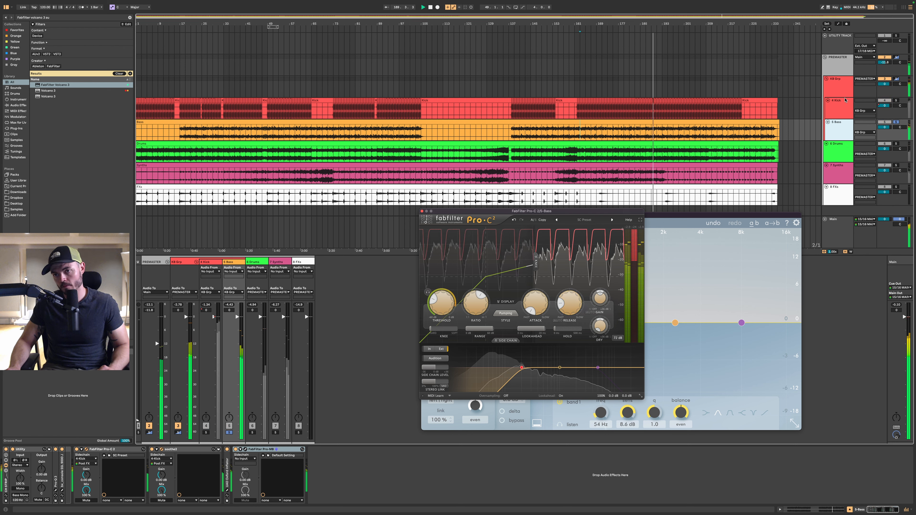
pyautogui.press('s')
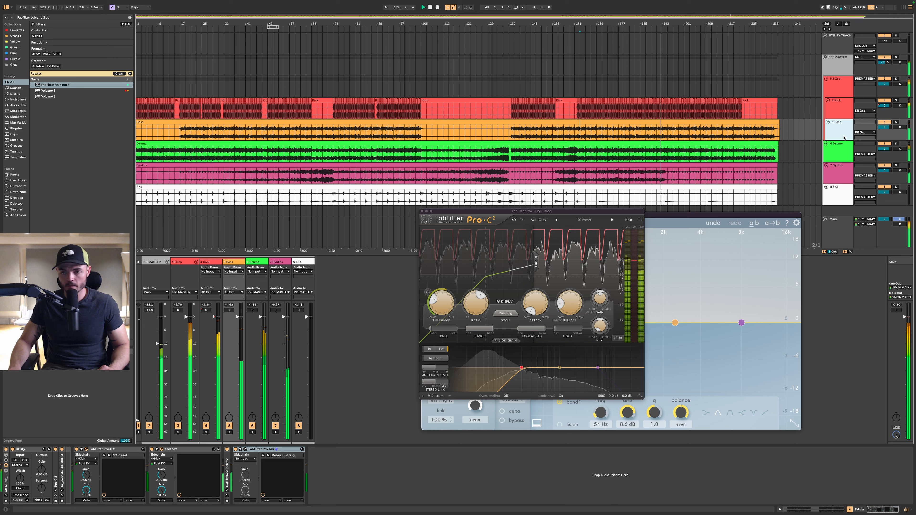
pyautogui.click(837, 231)
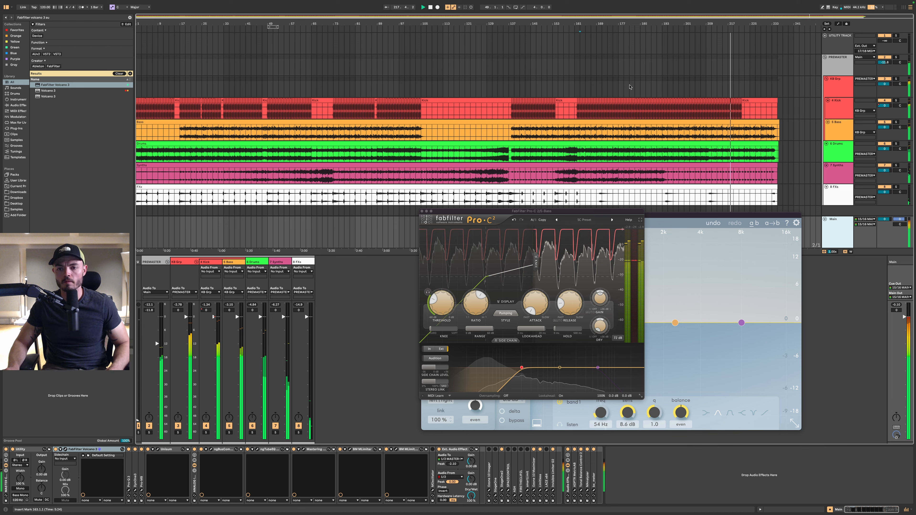
pyautogui.click(361, 95)
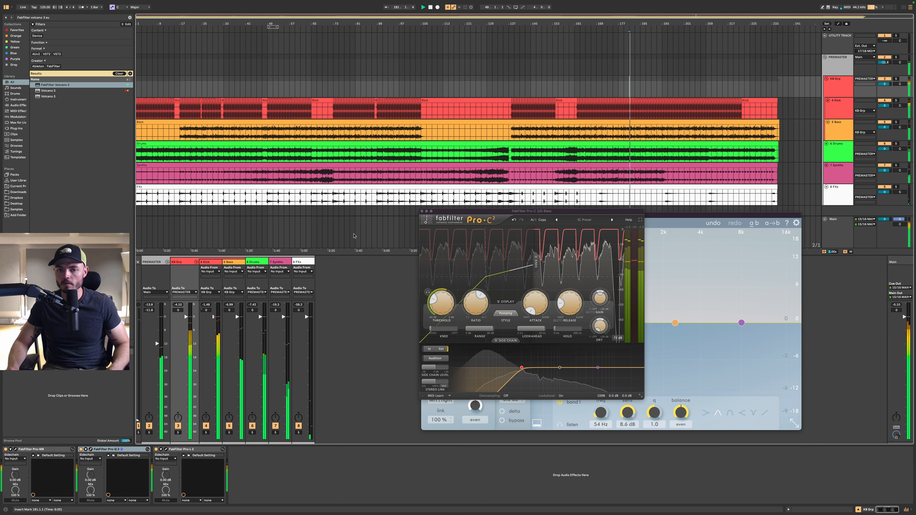
# Close the Pro-C 2 and soothe2 windows and stop playback
pyautogui.click(422, 211)
pyautogui.click(425, 216)
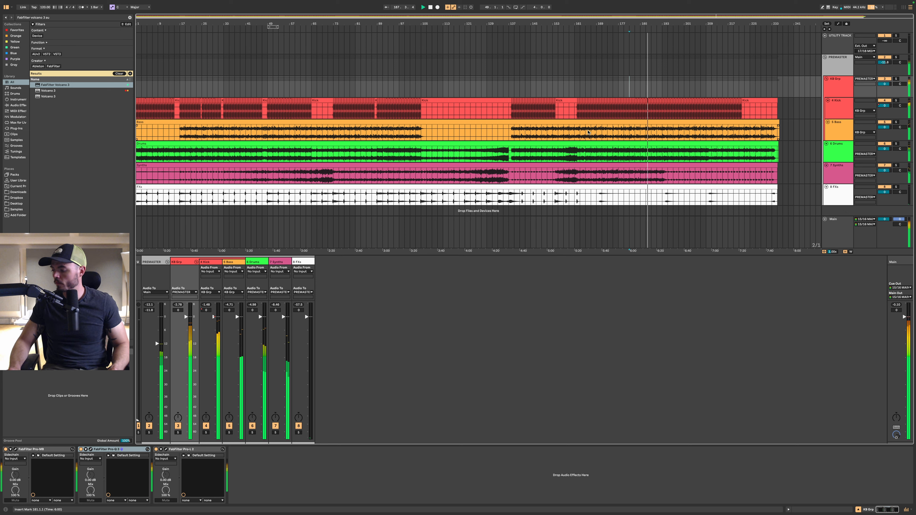
pyautogui.press('space')
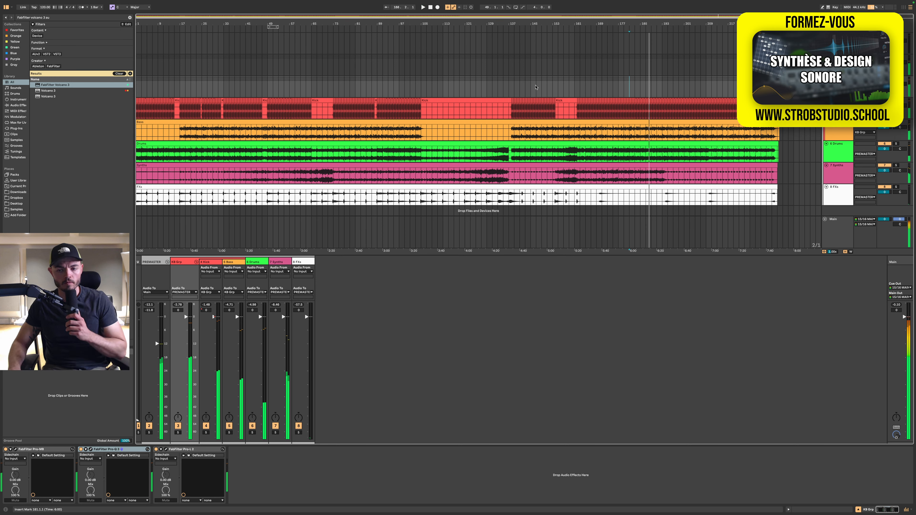
# Open MetricAB on the Main track, view its Stereo Image and Loudness displays, and reposition its window
pyautogui.click(833, 233)
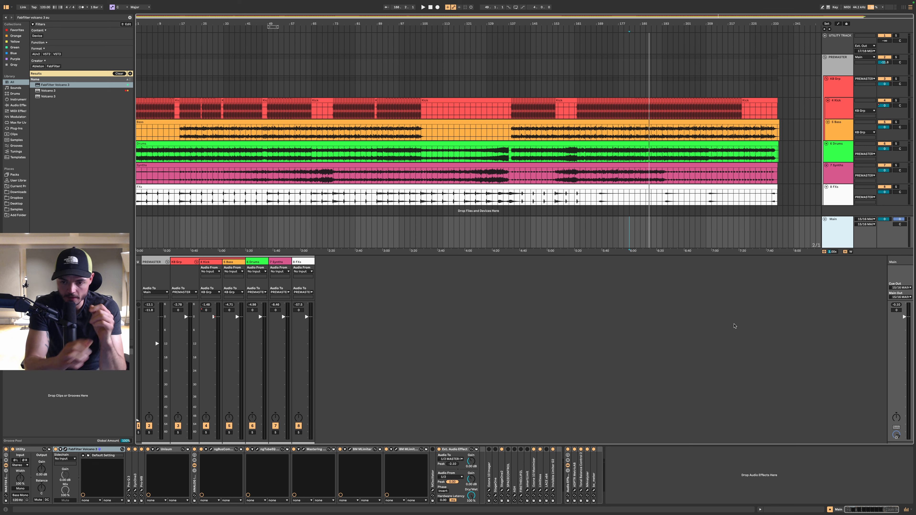
pyautogui.click(574, 491)
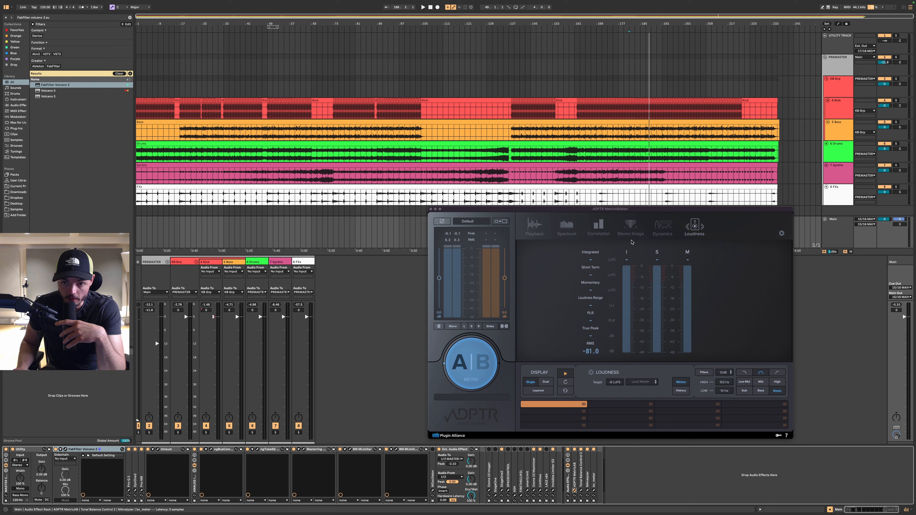
pyautogui.click(653, 229)
pyautogui.click(630, 228)
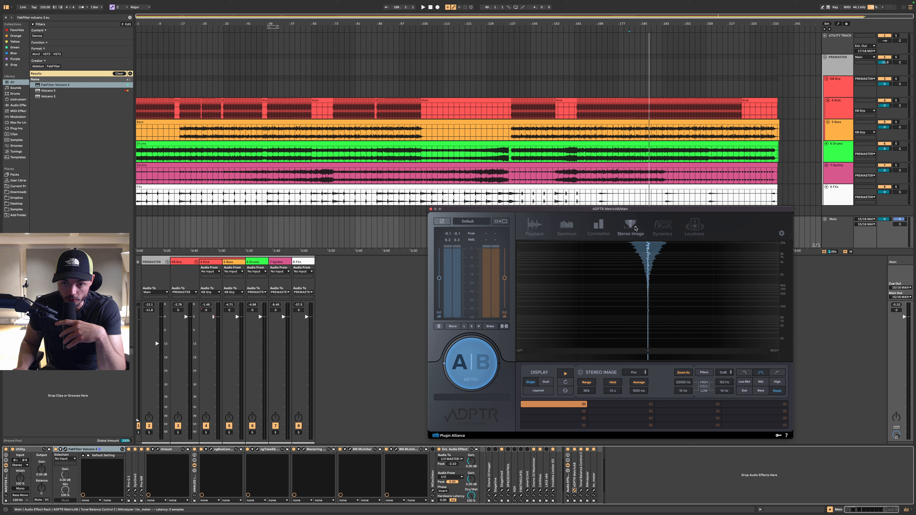
pyautogui.click(697, 226)
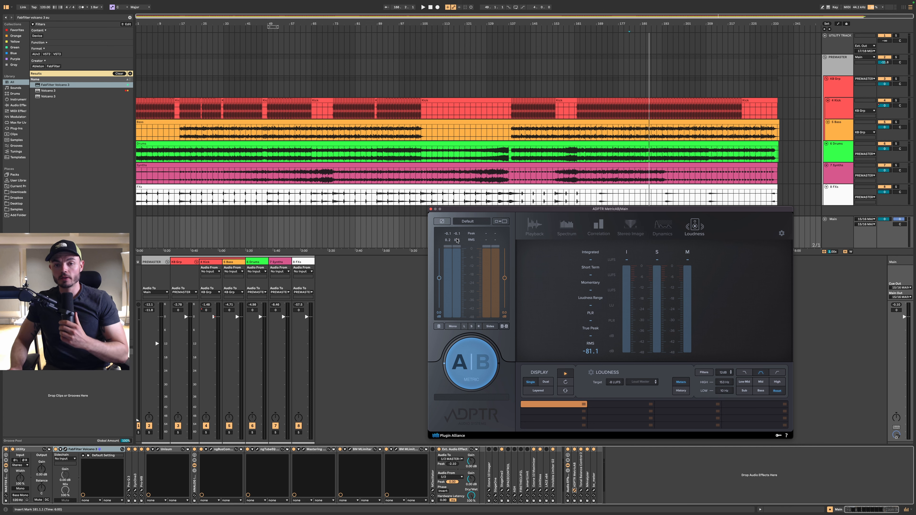
pyautogui.moveTo(461, 210); pyautogui.dragTo(451, 232)
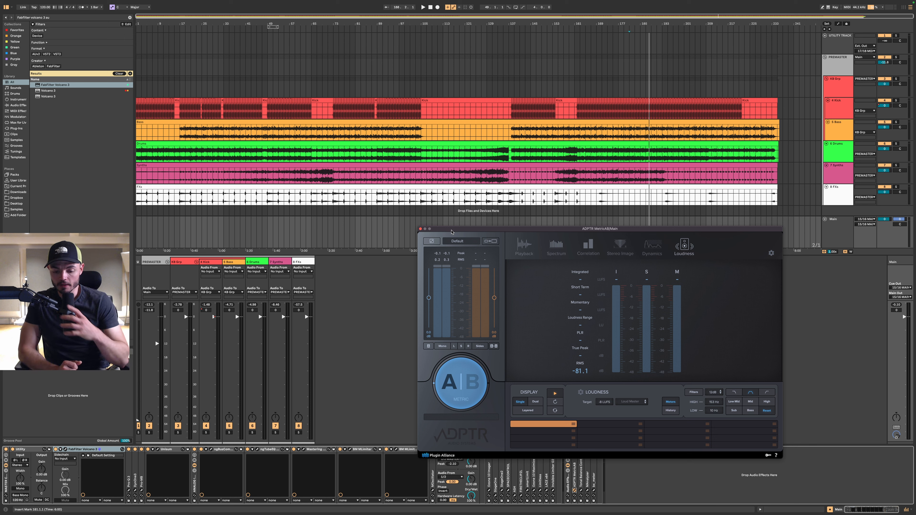